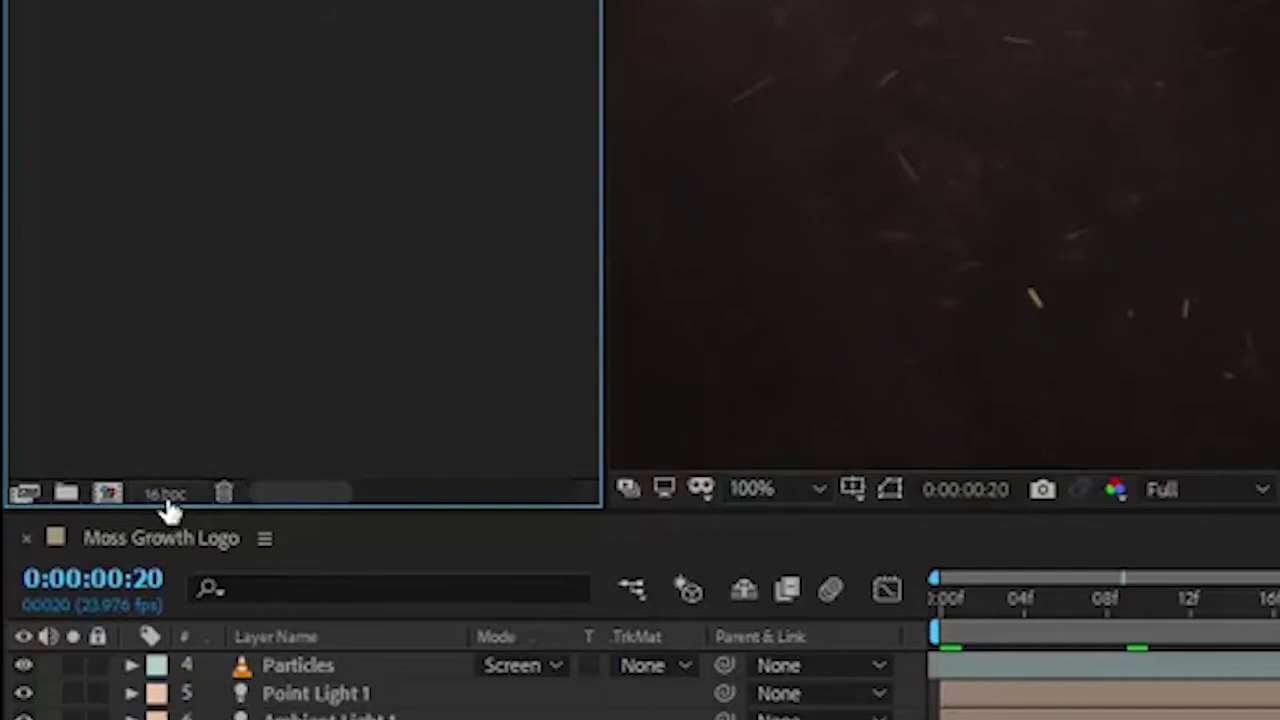
Step: Cycle the project's color depth until it is set to 16 bits per channel
{"action": "left_click", "coordinate": [163, 497], "text": "alt"}
{"action": "left_click", "coordinate": [163, 497], "text": "alt"}
{"action": "left_click", "coordinate": [165, 502], "text": "alt"}
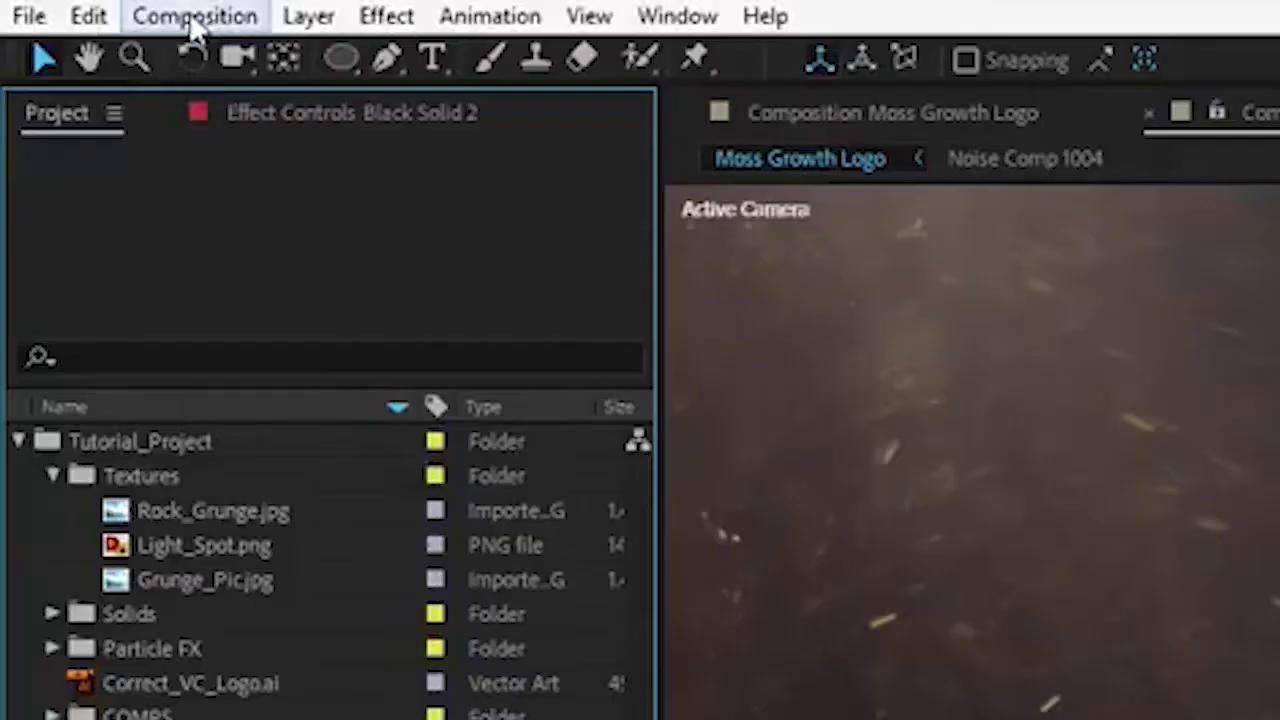
Step: Create a new 1920 x 1080 composition named DECAY
{"action": "left_click", "coordinate": [190, 13]}
{"action": "left_click", "coordinate": [214, 58]}
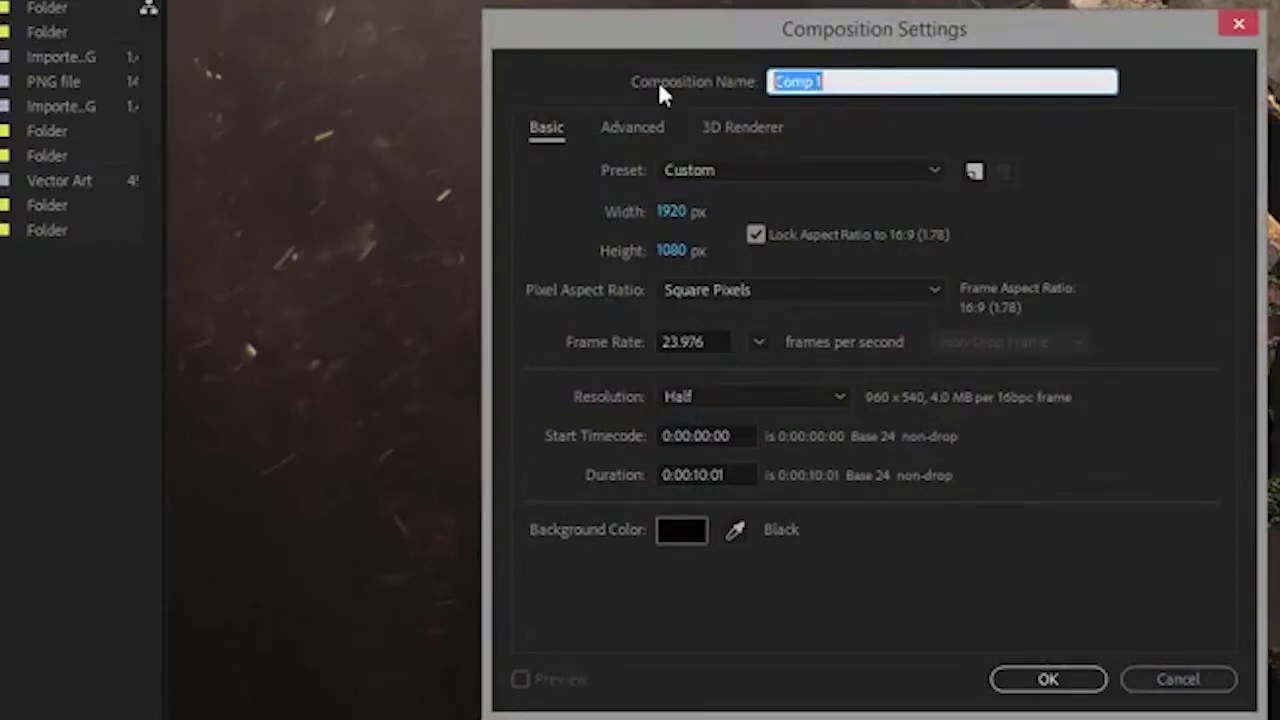
{"action": "type", "text": "DECAY"}
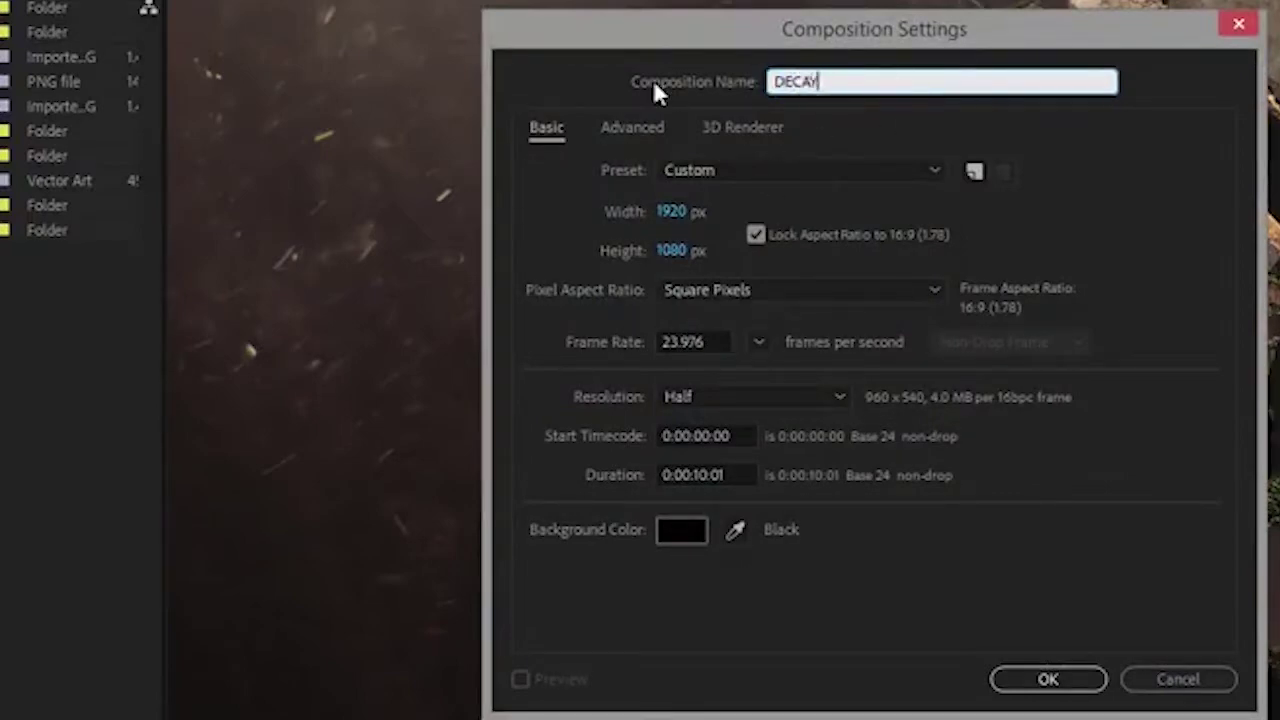
{"action": "left_click", "coordinate": [1058, 683]}
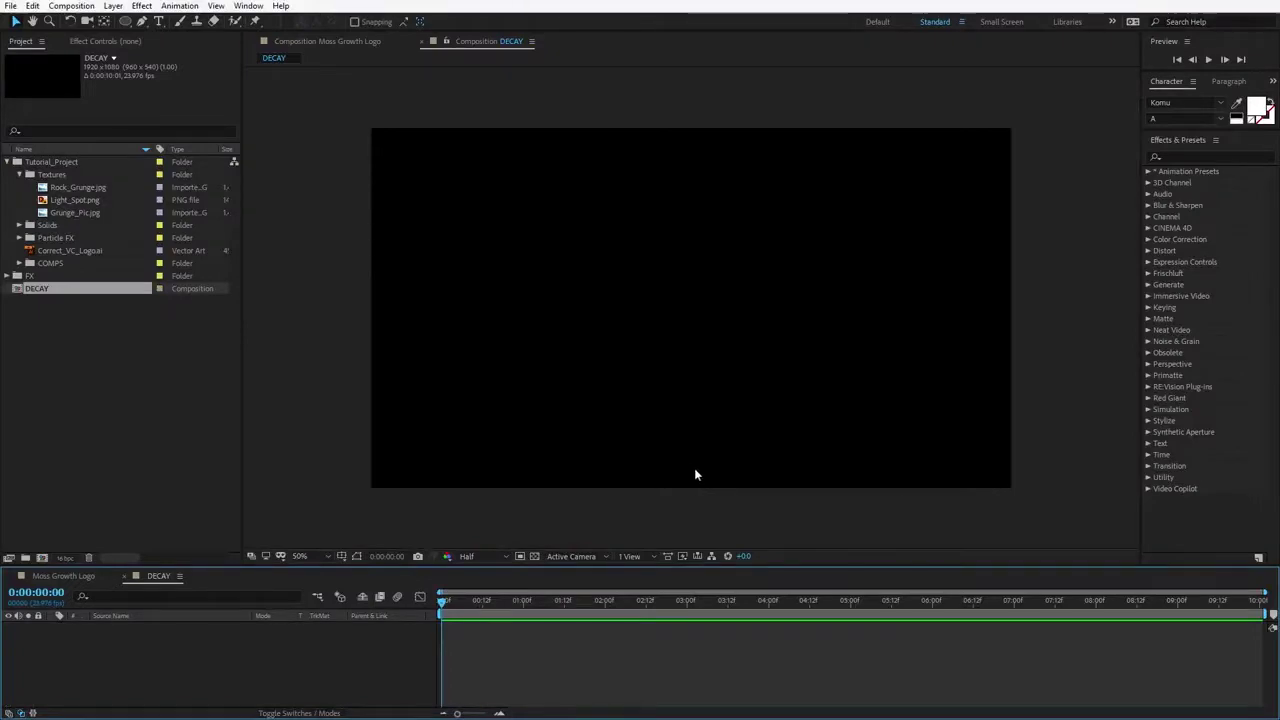
Step: Add a text layer reading DECAY to the new composition
{"action": "left_click", "coordinate": [158, 21]}
{"action": "left_click", "coordinate": [590, 318]}
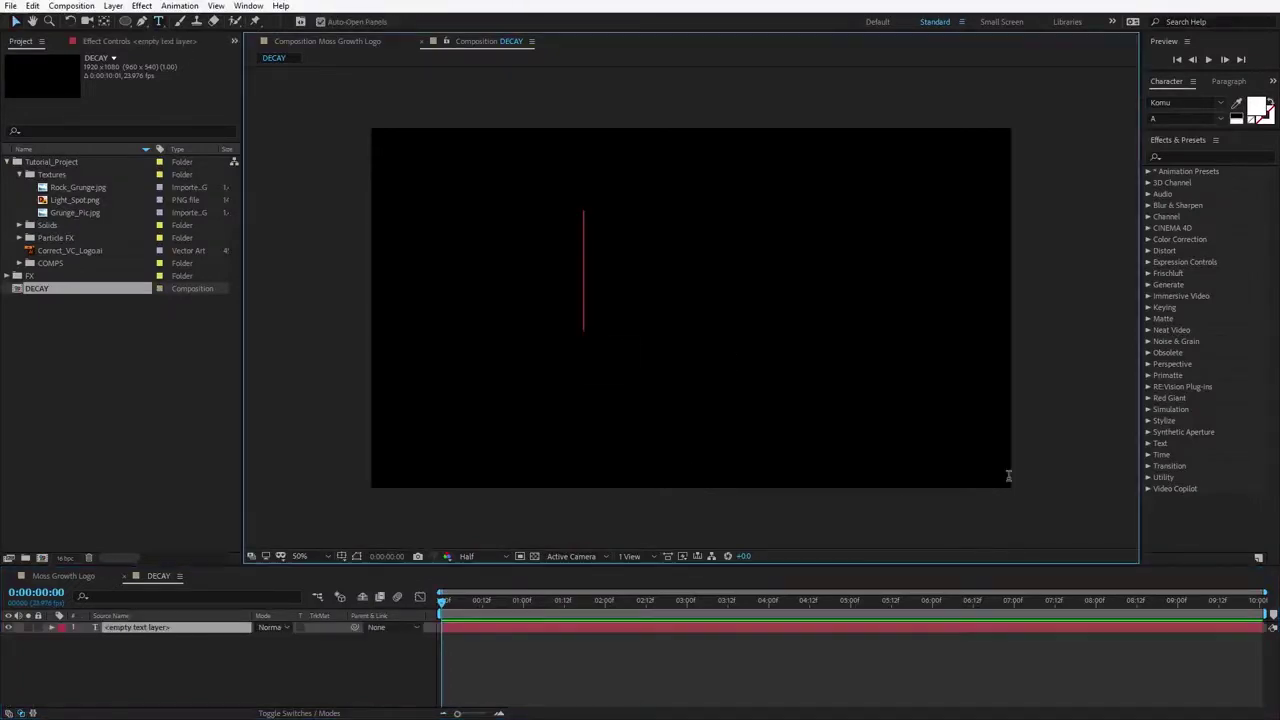
{"action": "type", "text": "DECAY"}
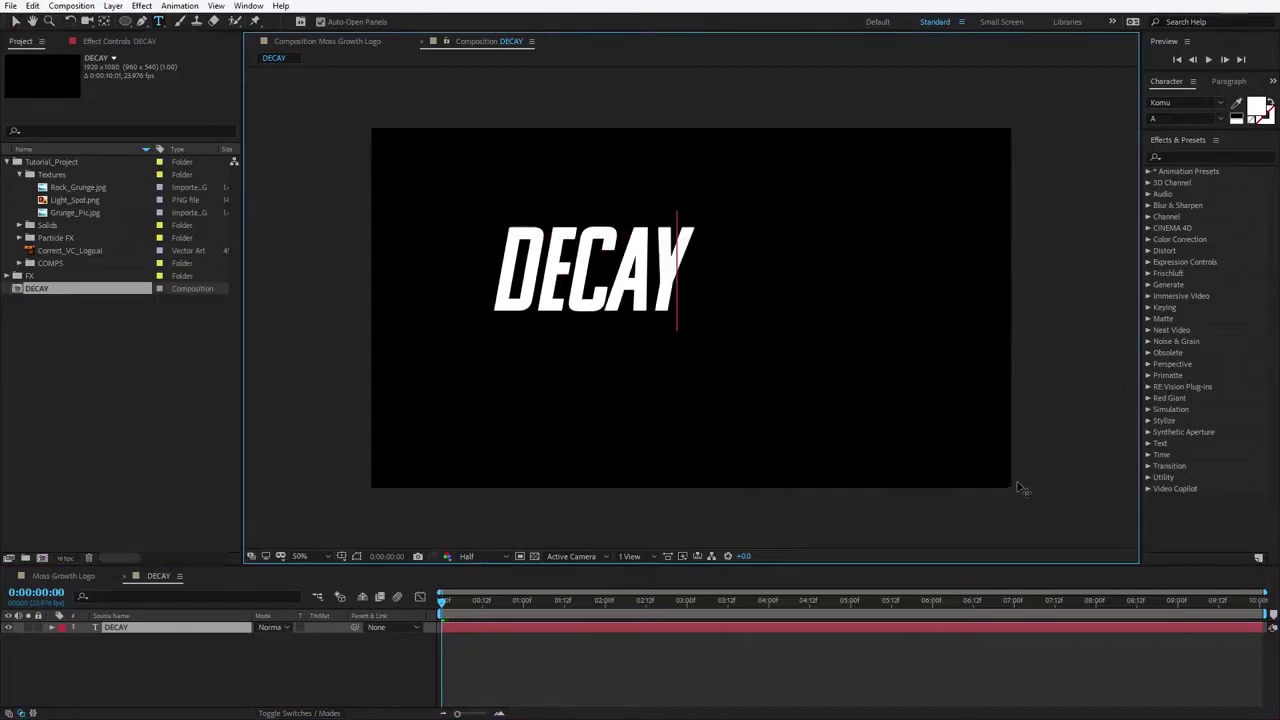
Step: Scale up the DECAY text so it fills most of the frame's width and center it in the composition
{"action": "left_click", "coordinate": [15, 21]}
{"action": "left_click", "coordinate": [590, 252]}
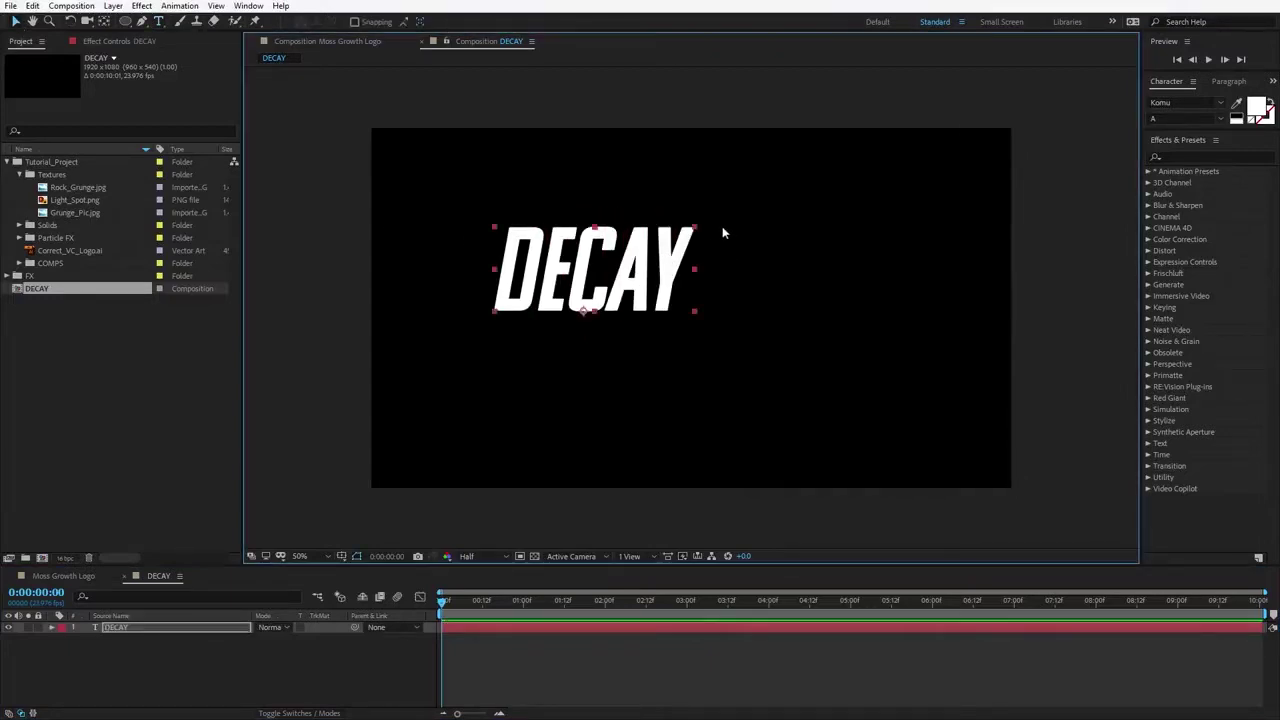
{"action": "left_click_drag", "start_coordinate": [698, 232], "coordinate": [773, 316]}
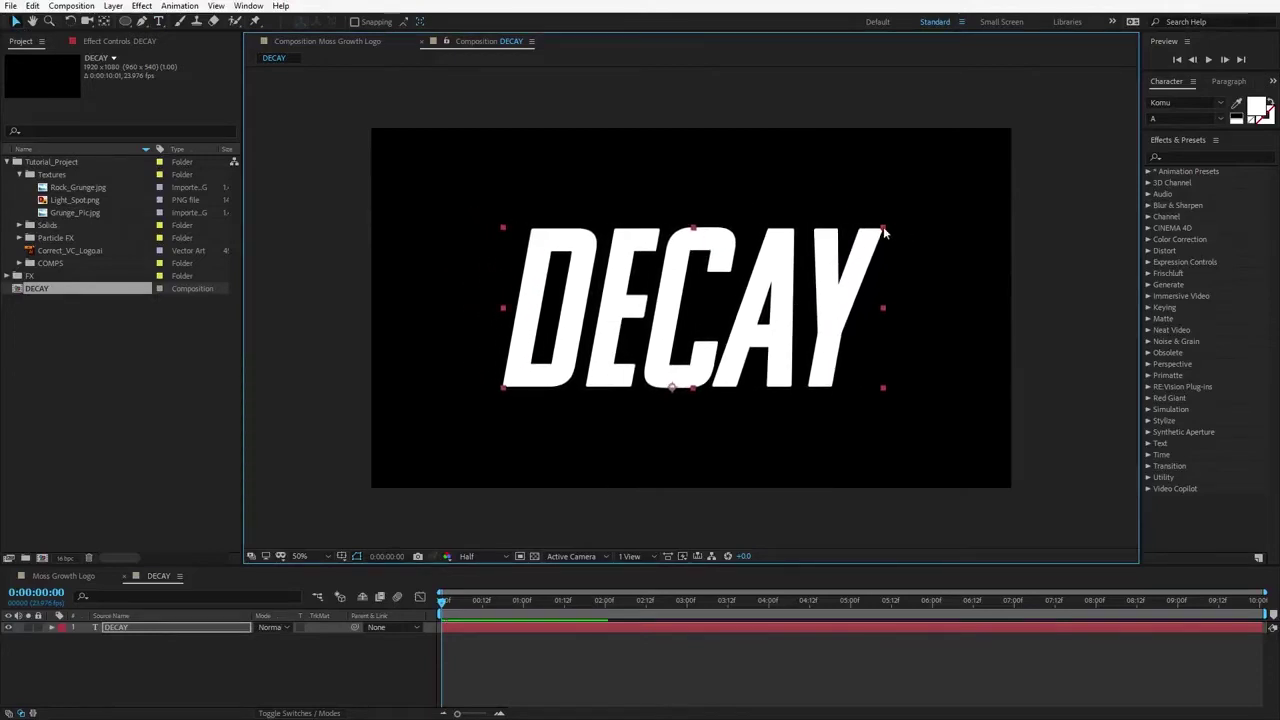
{"action": "left_click_drag", "start_coordinate": [878, 229], "coordinate": [907, 211]}
{"action": "left_click_drag", "start_coordinate": [818, 338], "coordinate": [818, 350]}
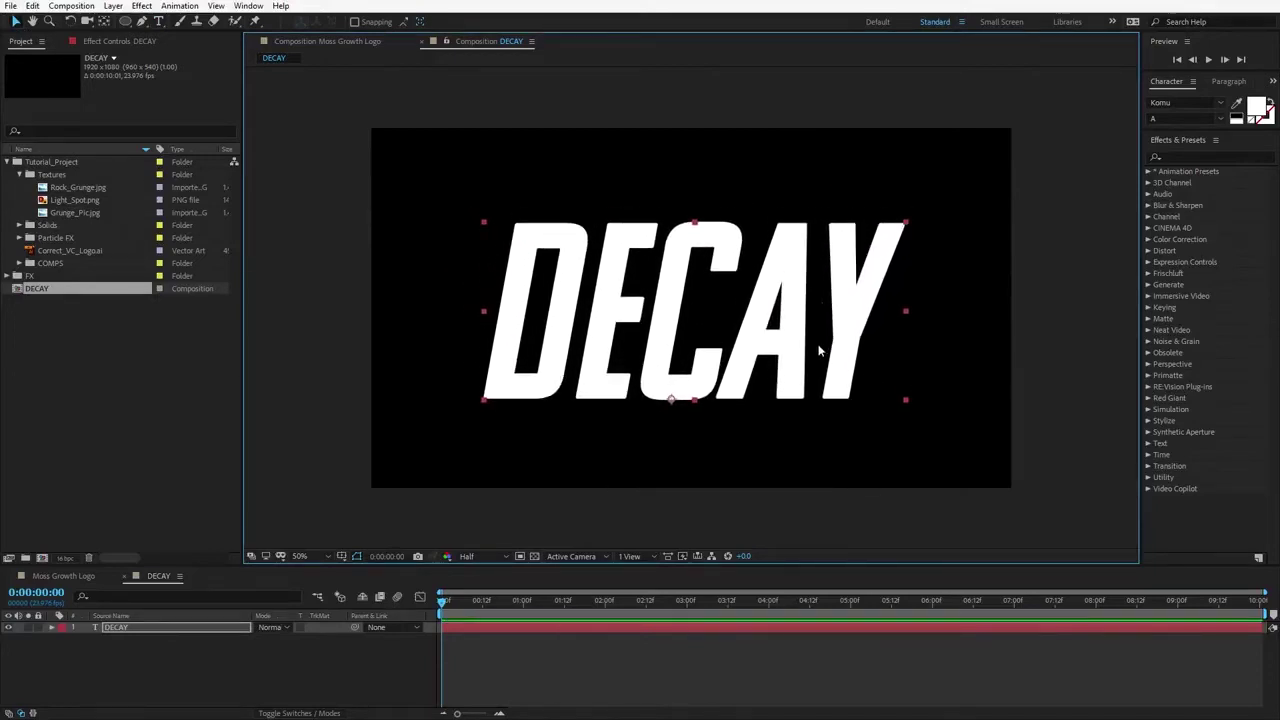
Step: Pre-compose the DECAY text layer as DECAY Alpha, moving all attributes into the new composition
{"action": "left_click", "coordinate": [113, 6]}
{"action": "left_click", "coordinate": [183, 463]}
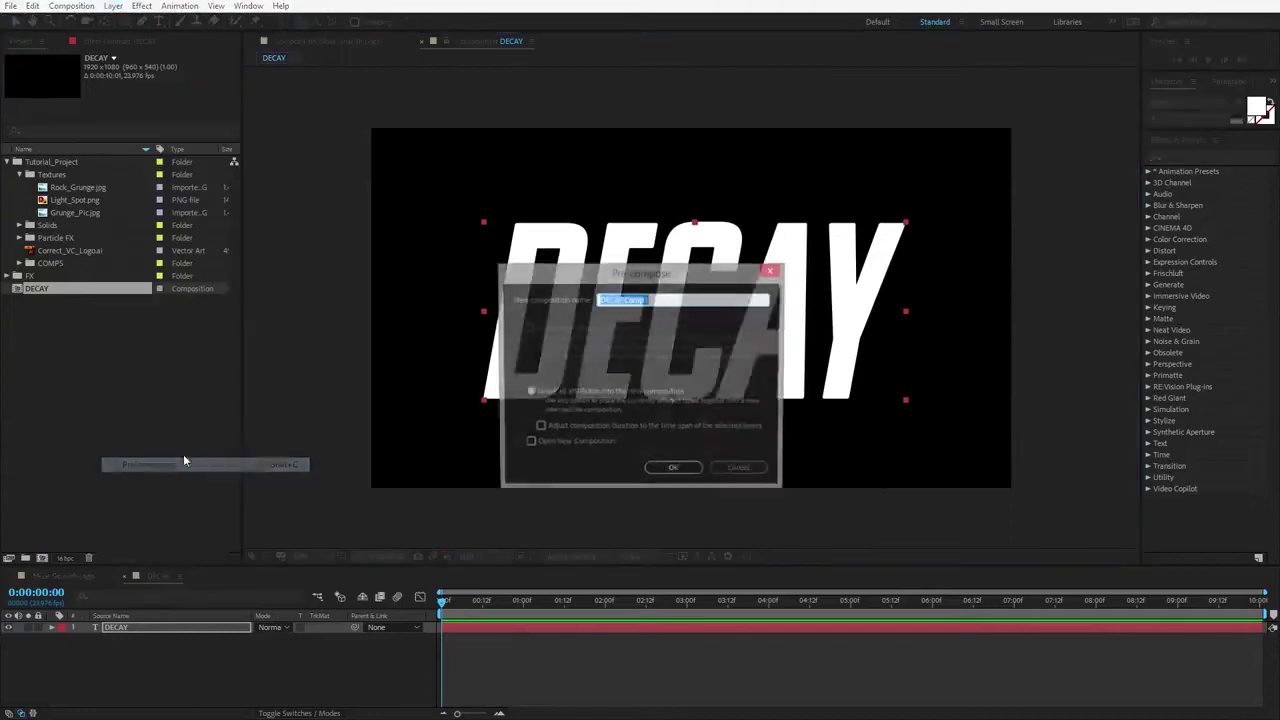
{"action": "left_click", "coordinate": [534, 393]}
{"action": "left_click", "coordinate": [663, 299]}
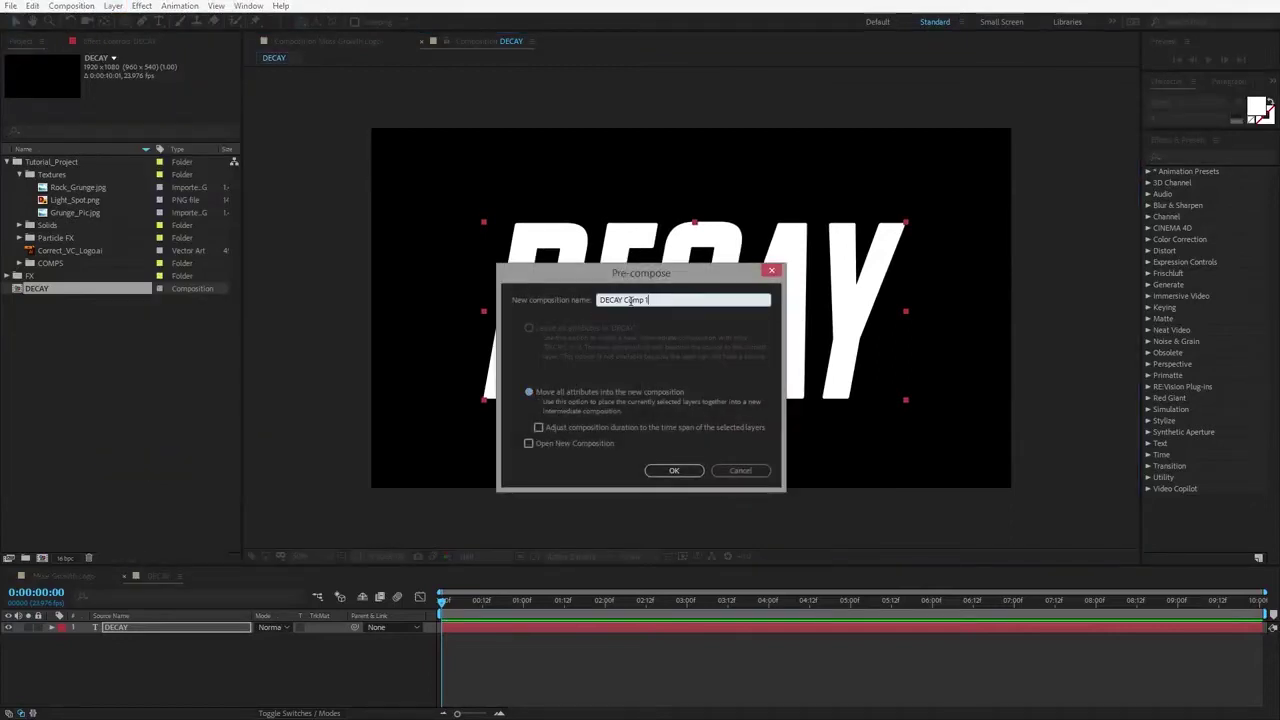
{"action": "left_click_drag", "start_coordinate": [627, 301], "coordinate": [765, 298]}
{"action": "key", "text": "BackSpace"}
{"action": "left_click", "coordinate": [666, 471]}
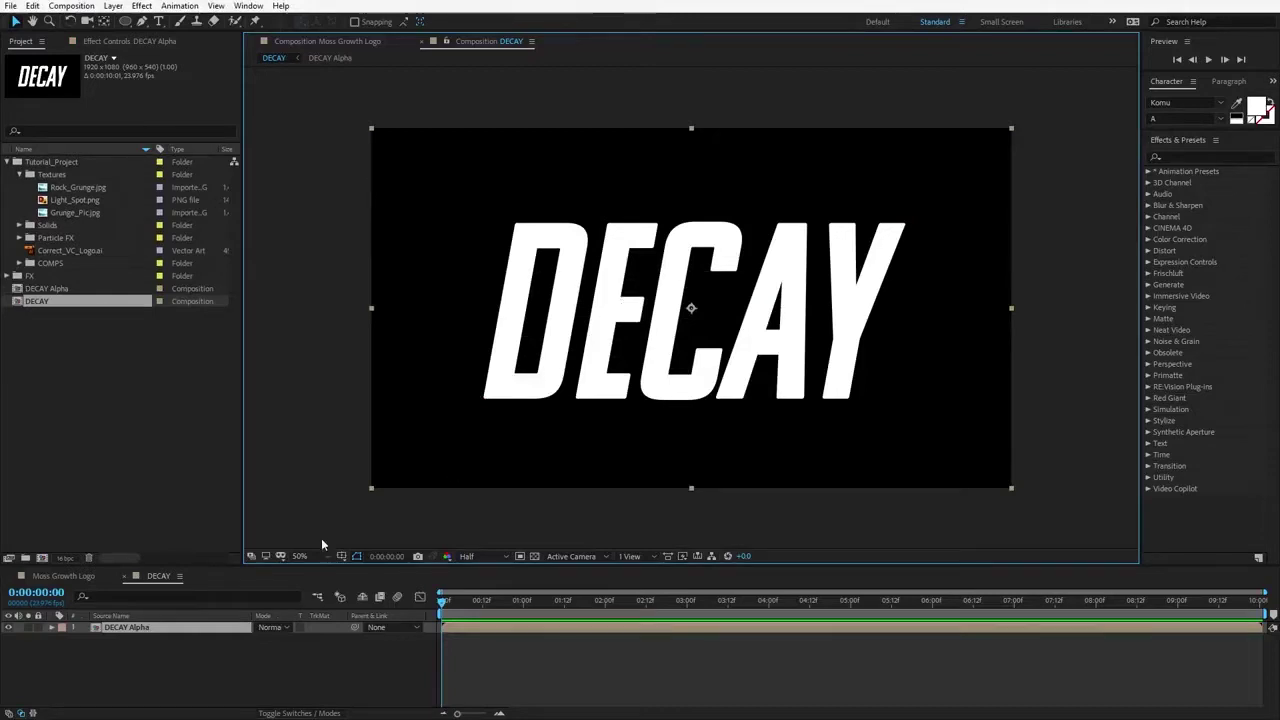
Step: Duplicate the DECAY Alpha layer and pre-compose the upper copy as DECAY Bevel, moving all attributes into the new composition
{"action": "left_click", "coordinate": [32, 5]}
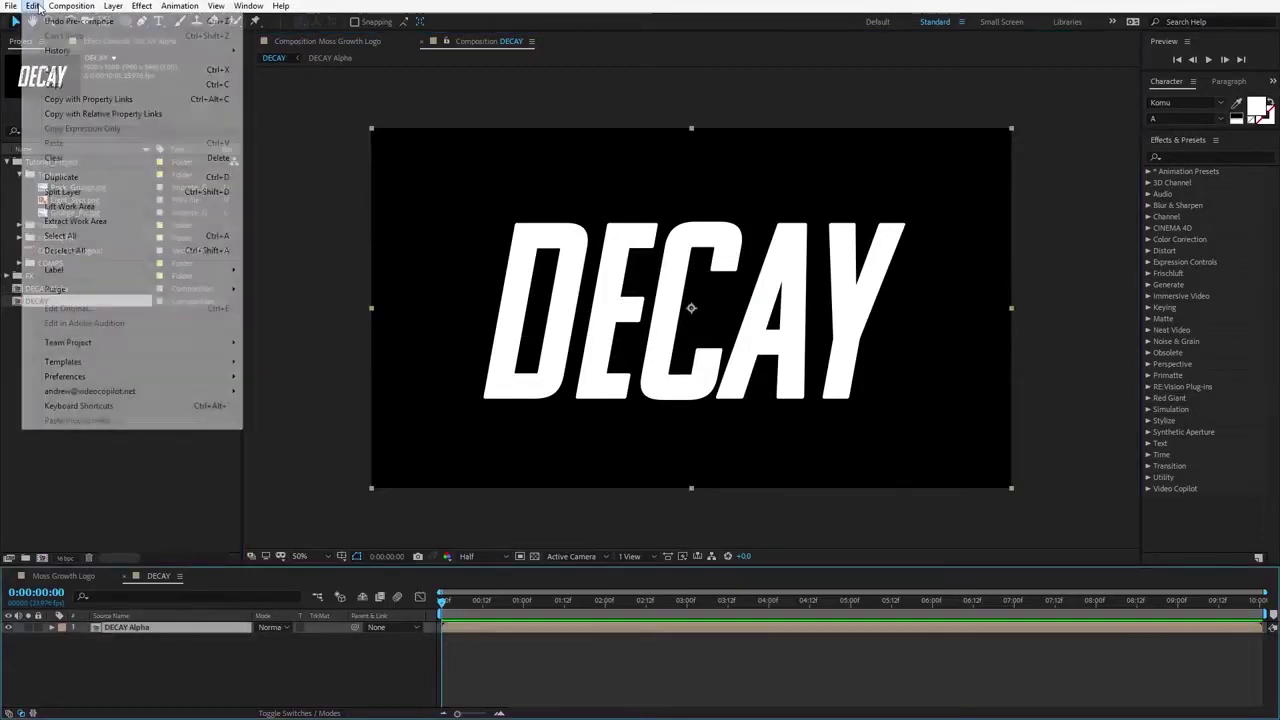
{"action": "left_click", "coordinate": [66, 193]}
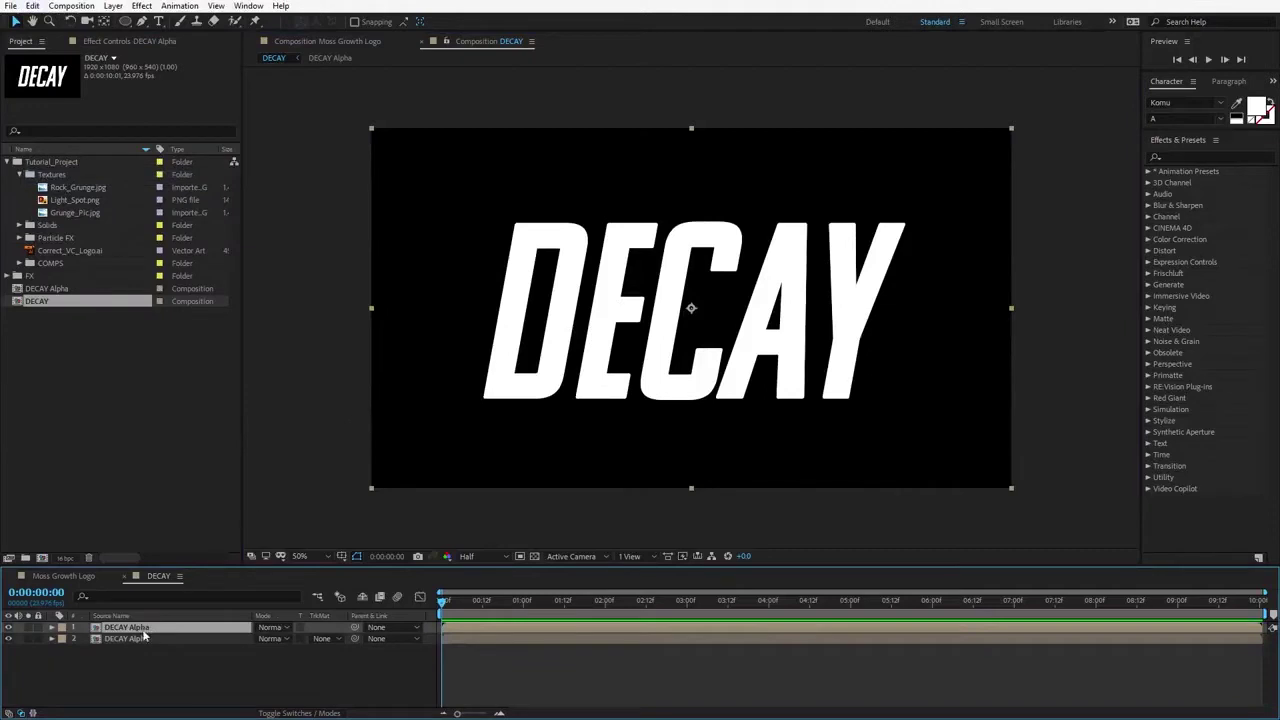
{"action": "left_click", "coordinate": [113, 5]}
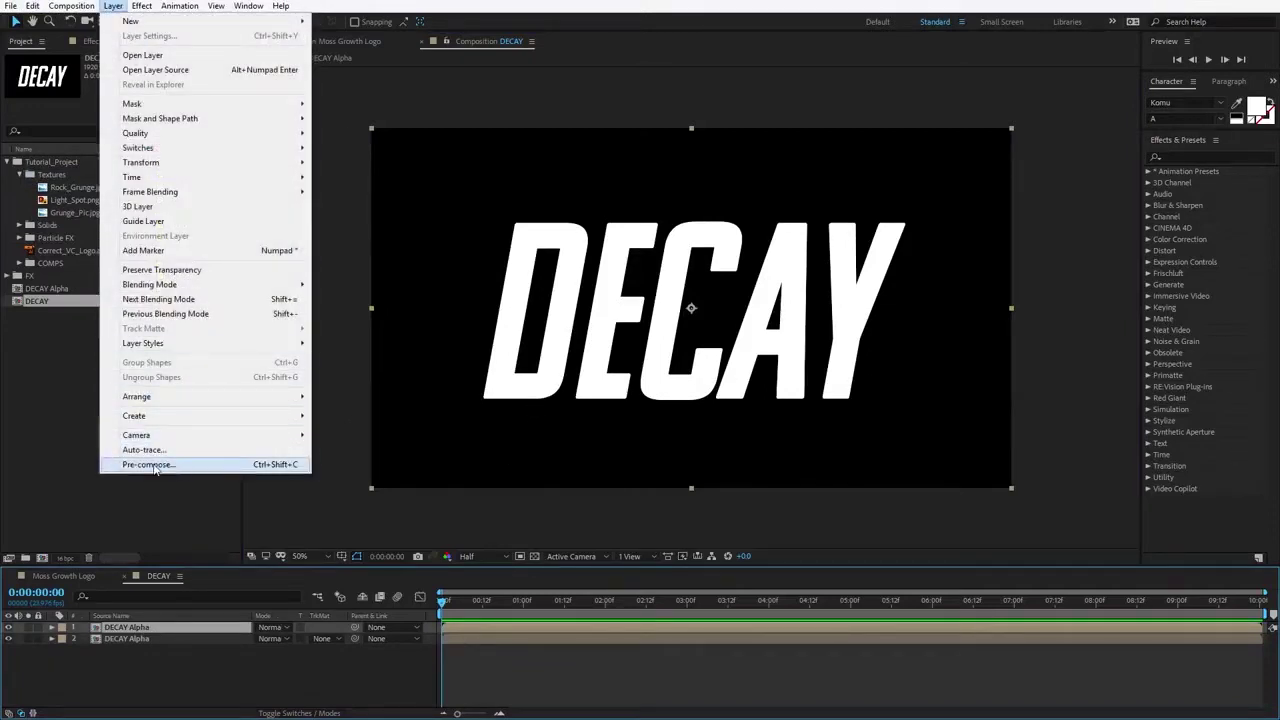
{"action": "left_click", "coordinate": [148, 464]}
{"action": "left_click", "coordinate": [529, 392]}
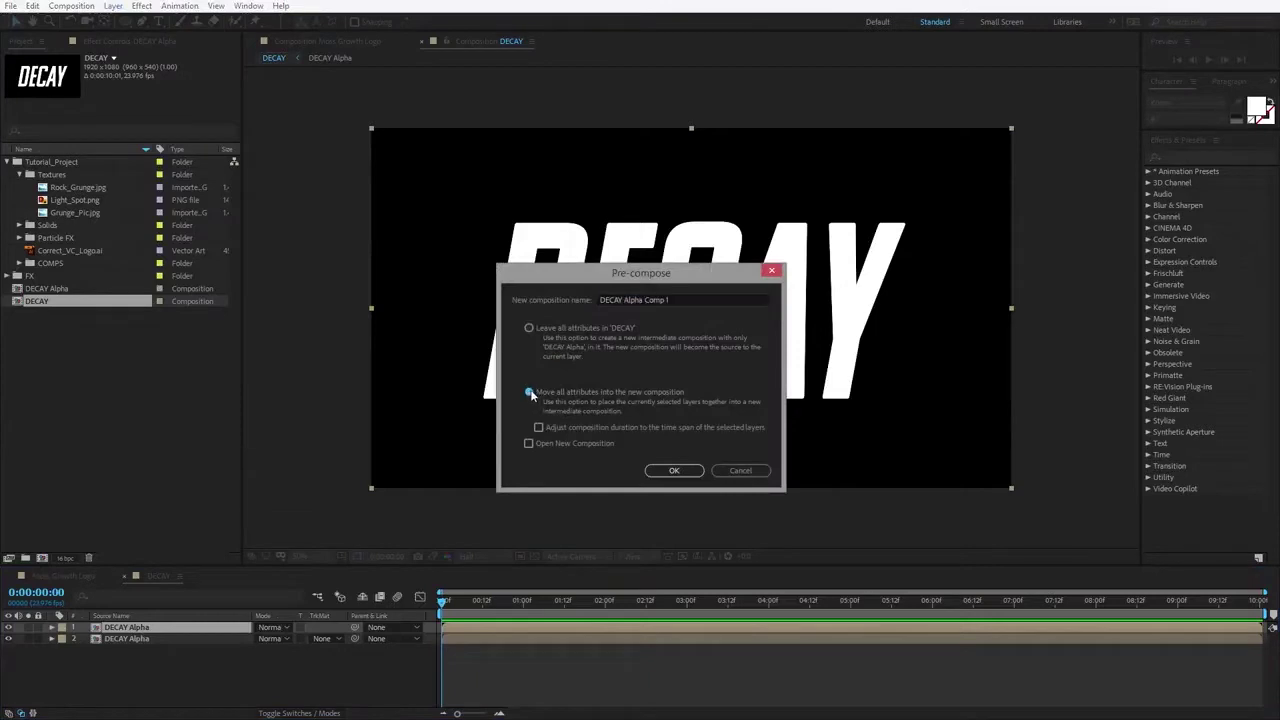
{"action": "left_click", "coordinate": [630, 299]}
{"action": "left_click_drag", "start_coordinate": [626, 300], "coordinate": [740, 300]}
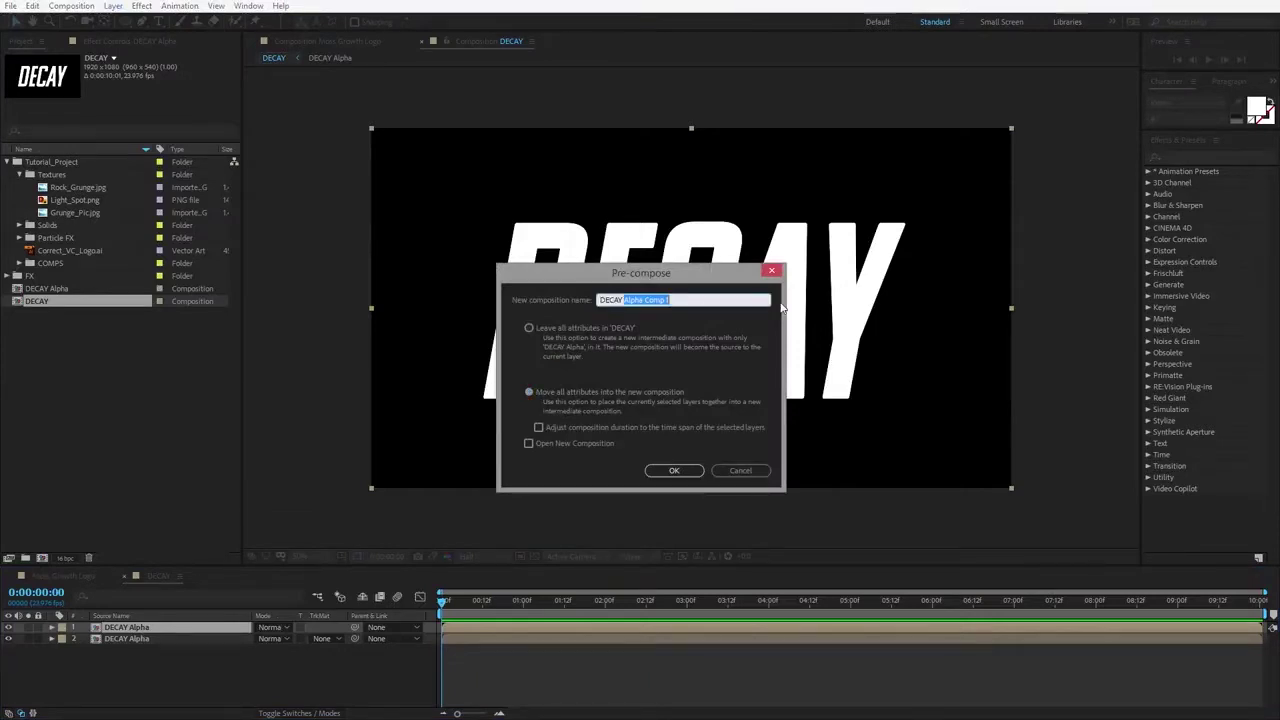
{"action": "type", "text": "BE"}
{"action": "left_click", "coordinate": [674, 470]}
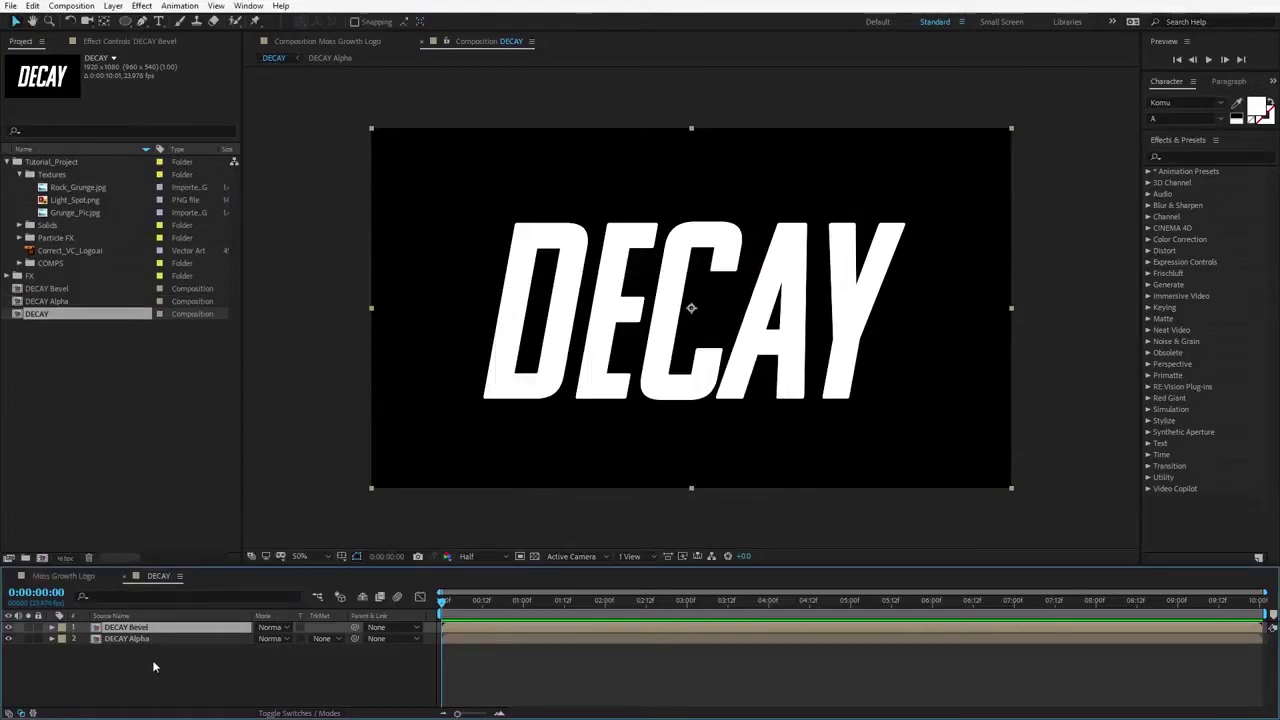
Step: Open the DECAY Bevel composition and apply an Inner Glow layer style to its DECAY Alpha layer
{"action": "double_click", "coordinate": [94, 627]}
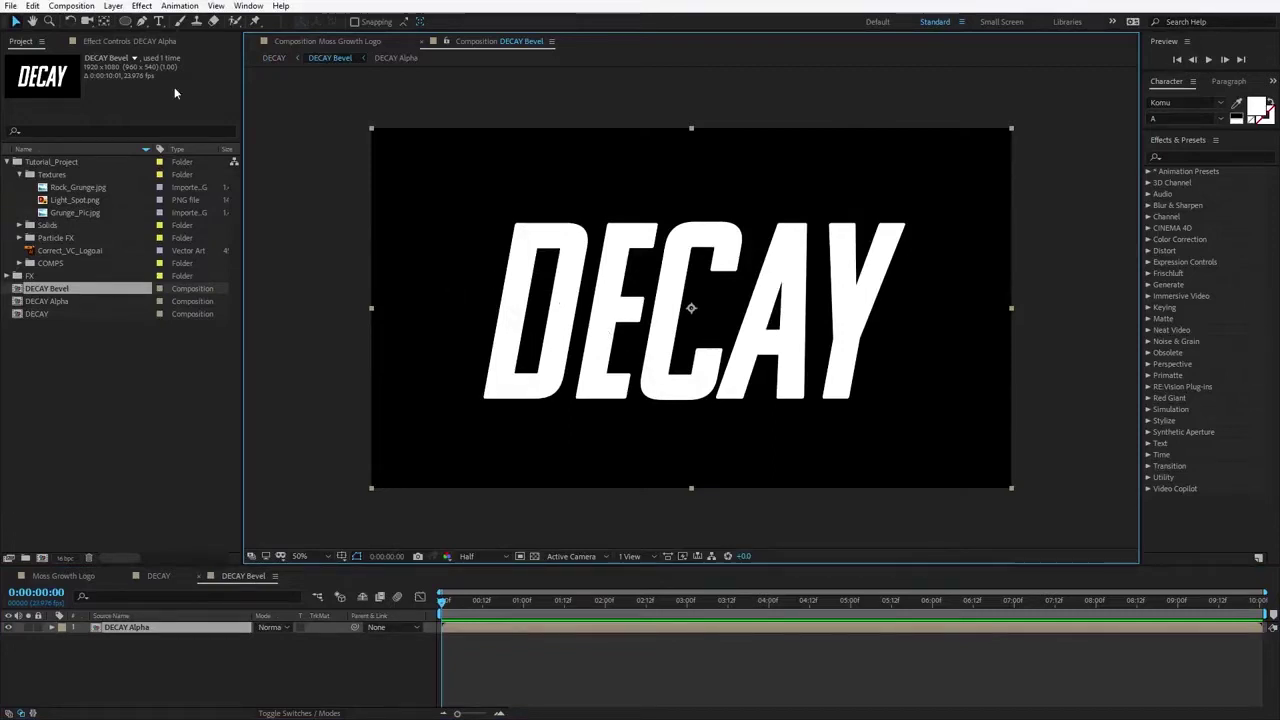
{"action": "left_click", "coordinate": [113, 6]}
{"action": "mouse_move", "coordinate": [290, 343]}
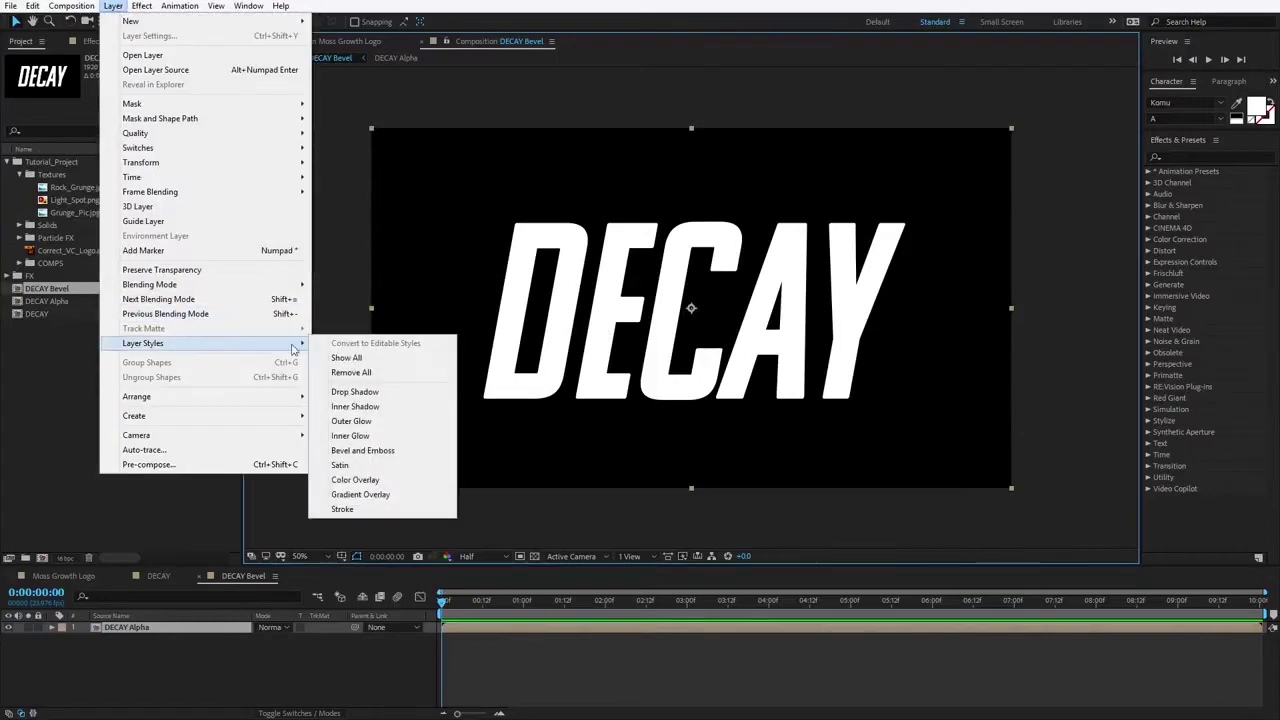
{"action": "left_click", "coordinate": [350, 436]}
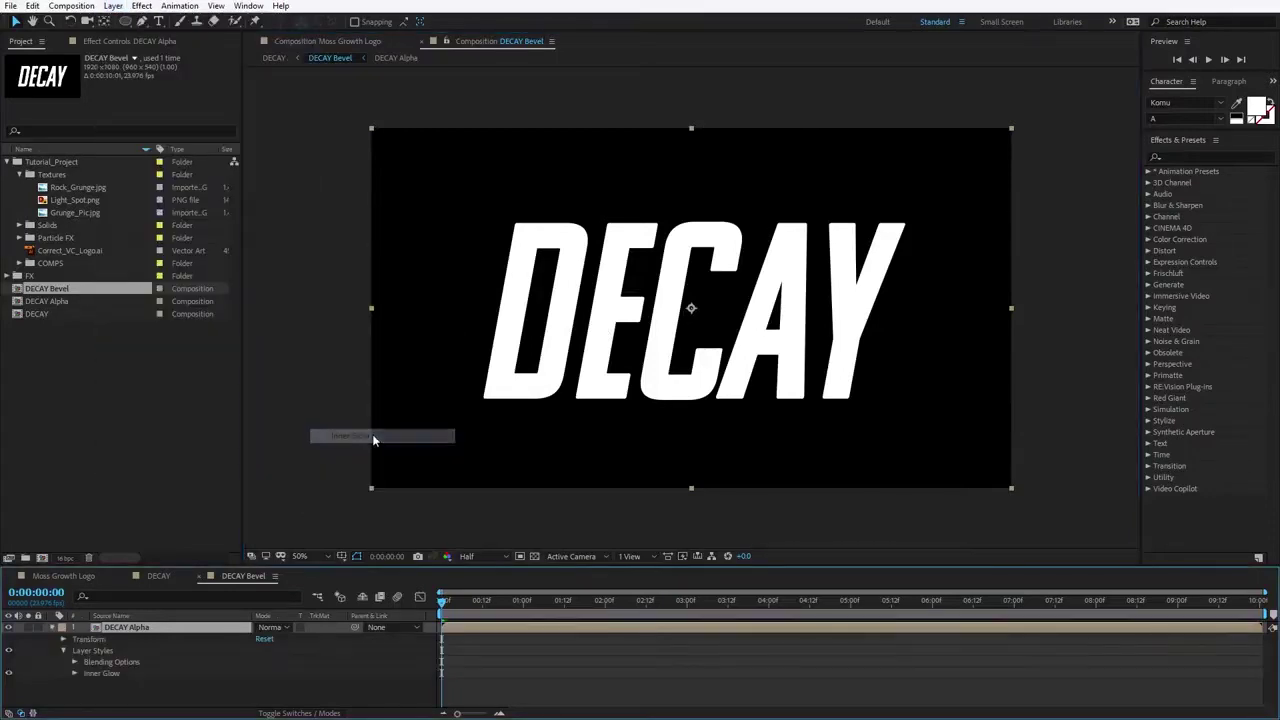
Step: Set the Inner Glow's blend mode to Normal, its opacity to 100% and its color to black (000000)
{"action": "left_click", "coordinate": [75, 675]}
{"action": "scroll", "coordinate": [75, 680], "scroll_direction": "down", "scroll_amount": 2}
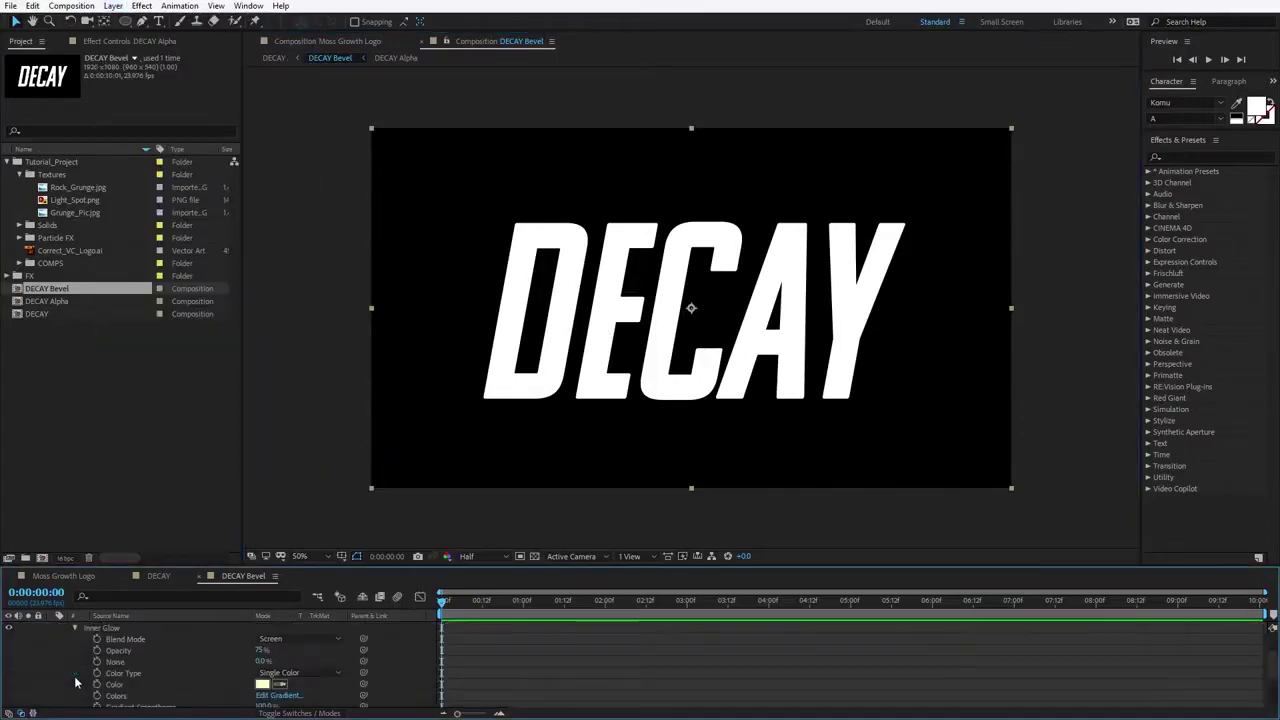
{"action": "left_click", "coordinate": [285, 638]}
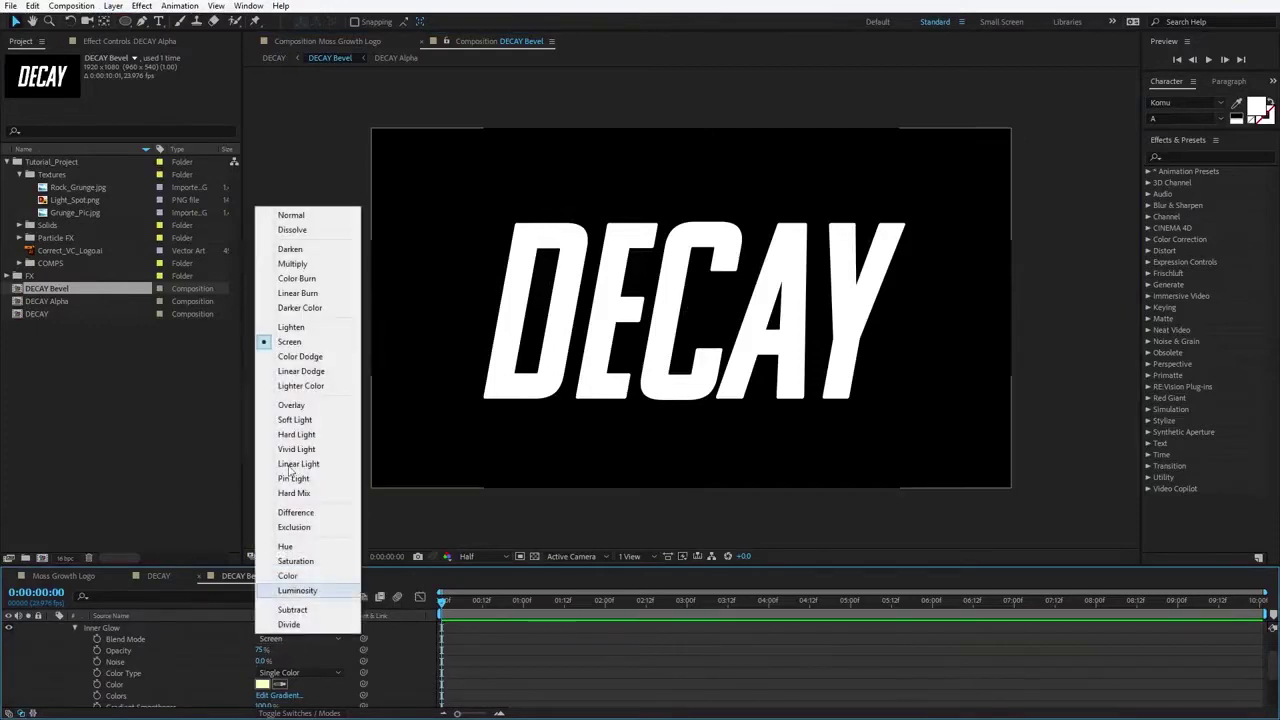
{"action": "left_click", "coordinate": [291, 215]}
{"action": "left_click_drag", "start_coordinate": [262, 650], "coordinate": [320, 649]}
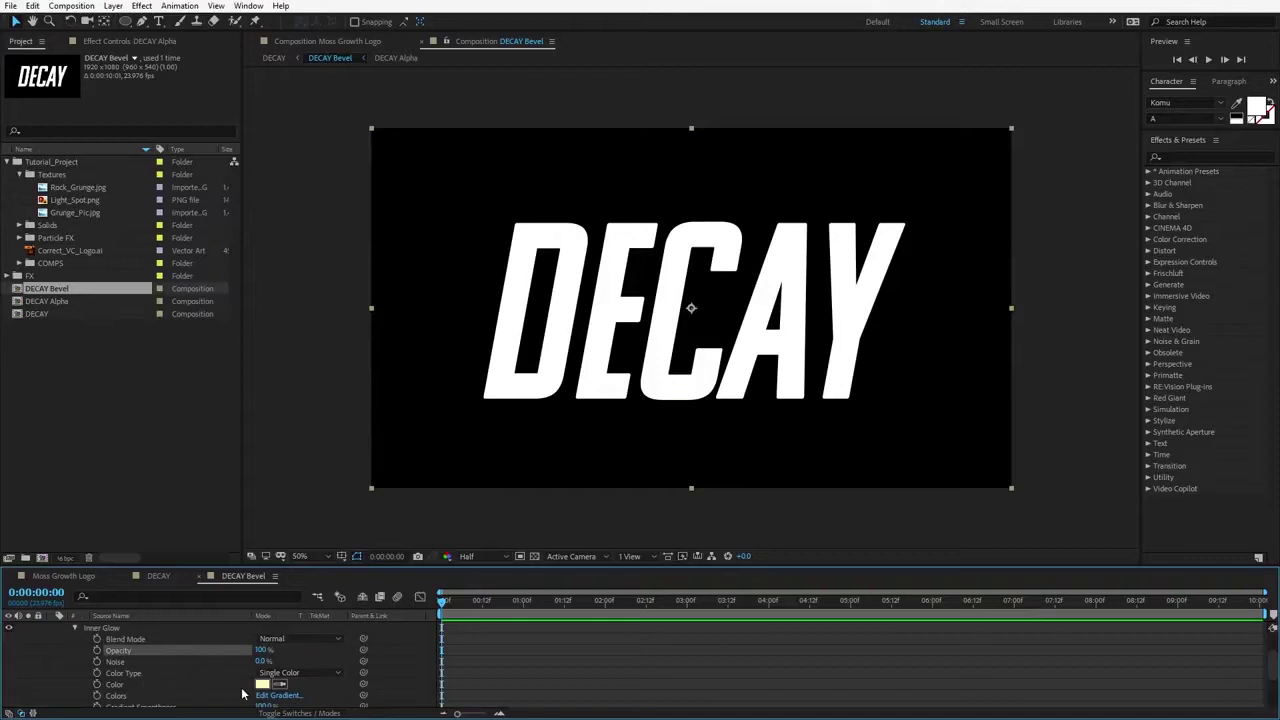
{"action": "left_click", "coordinate": [262, 684]}
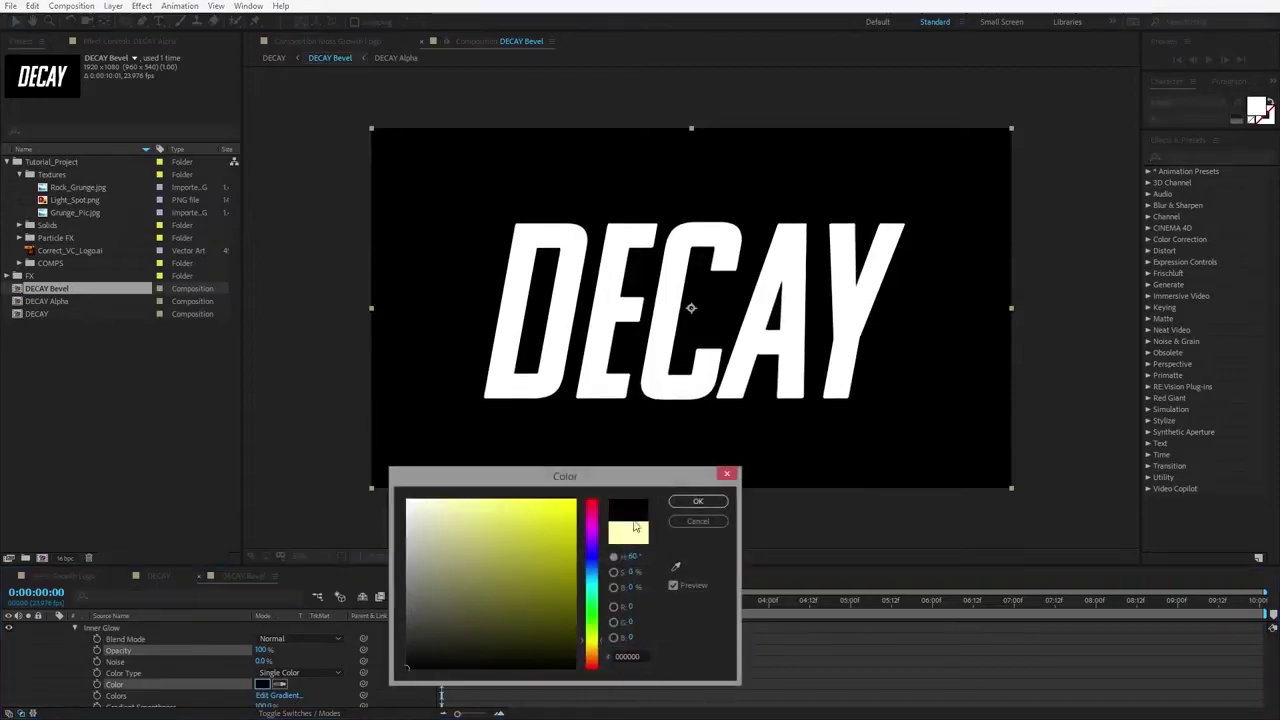
{"action": "left_click", "coordinate": [695, 504]}
Step: Set the Inner Glow's technique to Precise and its size to 22
{"action": "left_click_drag", "start_coordinate": [327, 567], "coordinate": [328, 529]}
{"action": "scroll", "coordinate": [336, 683], "scroll_direction": "down", "scroll_amount": 1}
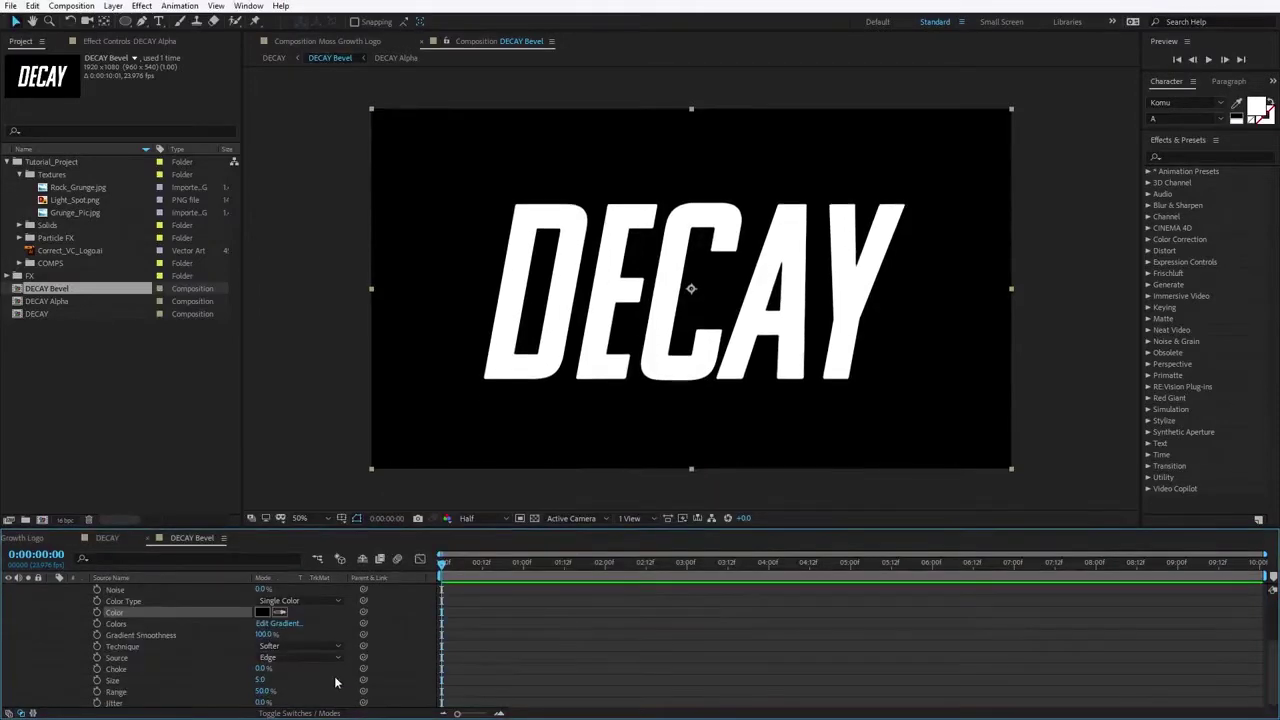
{"action": "left_click", "coordinate": [288, 647]}
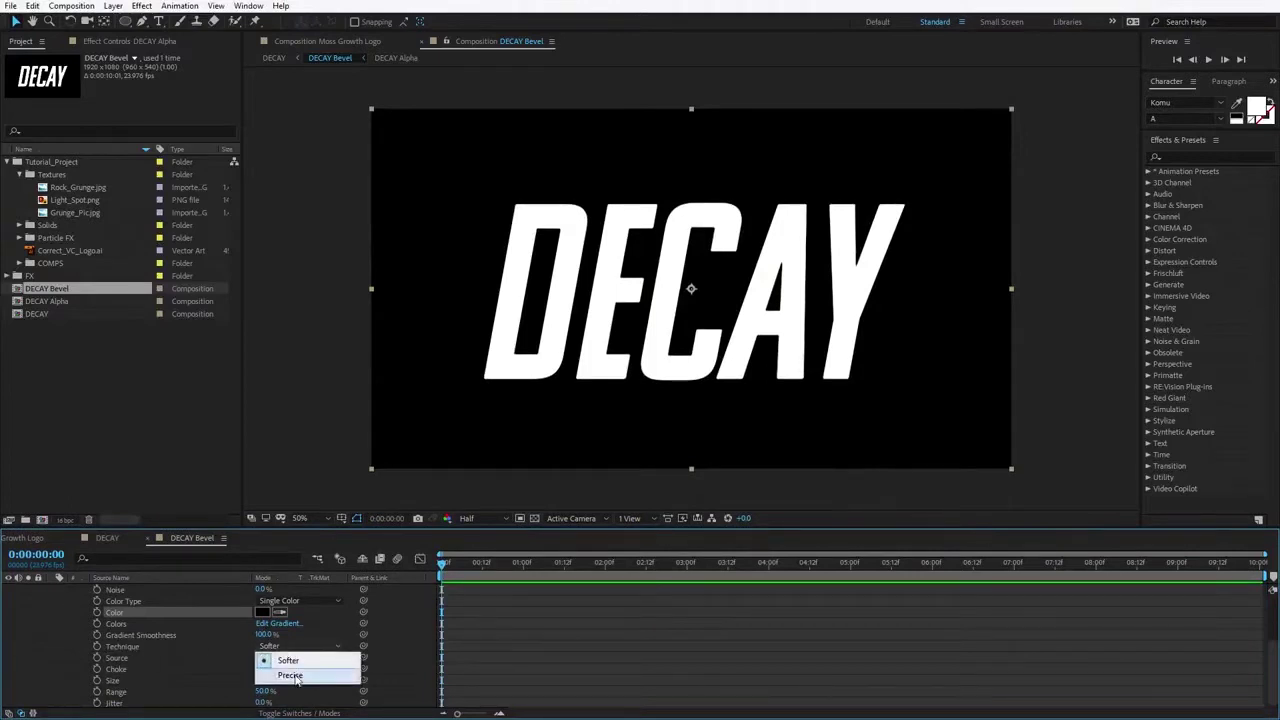
{"action": "left_click", "coordinate": [293, 676]}
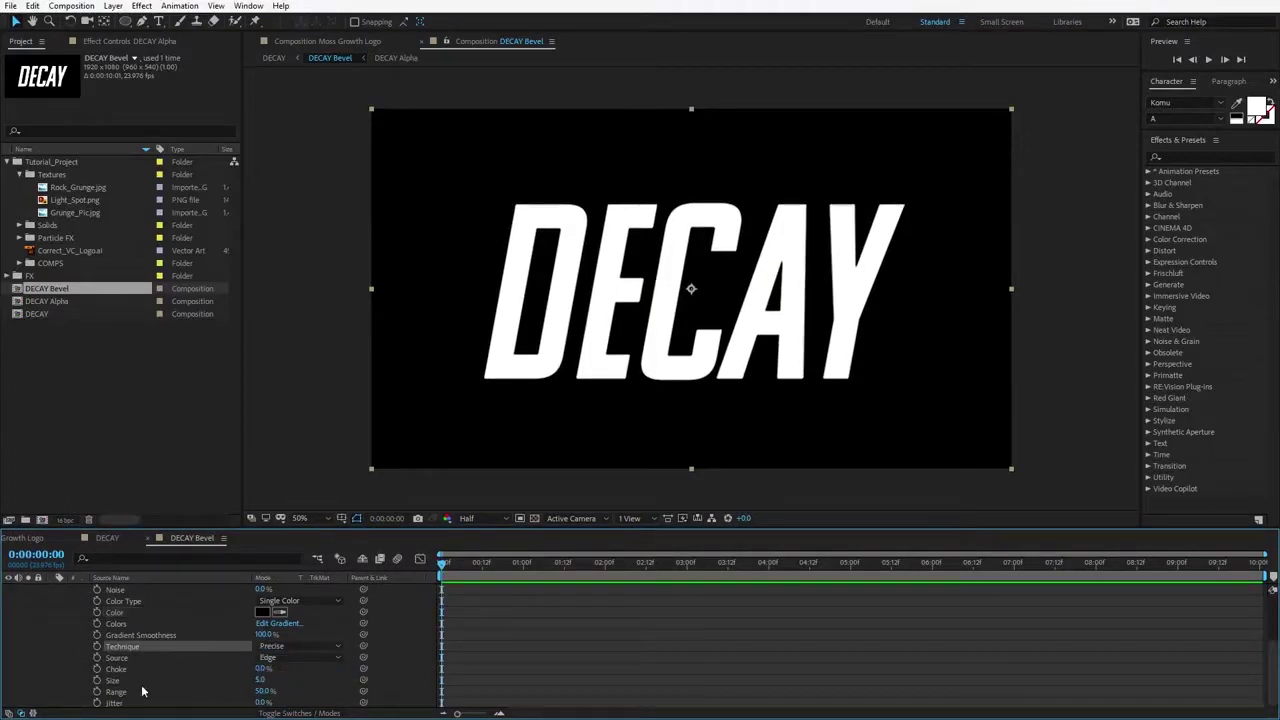
{"action": "mouse_move", "coordinate": [258, 680]}
{"action": "left_mouse_down"}
{"action": "mouse_move", "coordinate": [288, 680]}
{"action": "mouse_move", "coordinate": [259, 680]}
{"action": "left_mouse_up"}
{"action": "scroll", "coordinate": [589, 228], "scroll_direction": "up", "scroll_amount": 1}
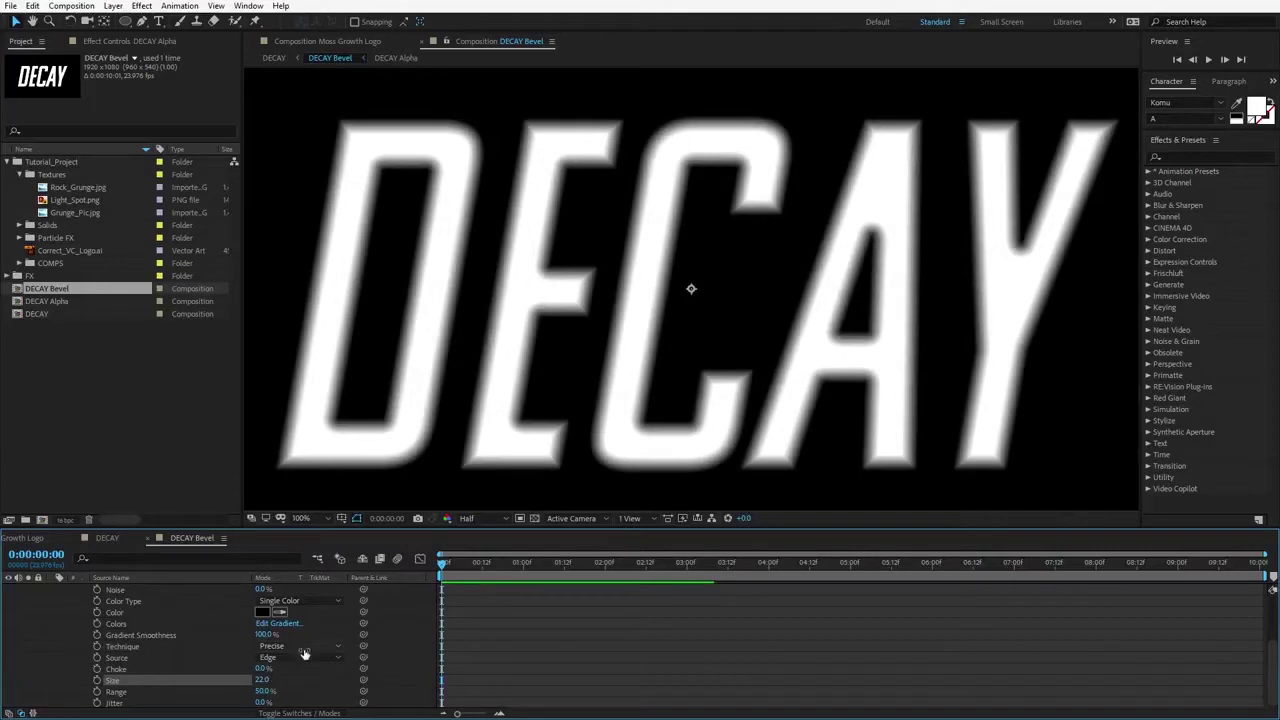
{"action": "left_click", "coordinate": [140, 646]}
{"action": "left_click", "coordinate": [260, 680]}
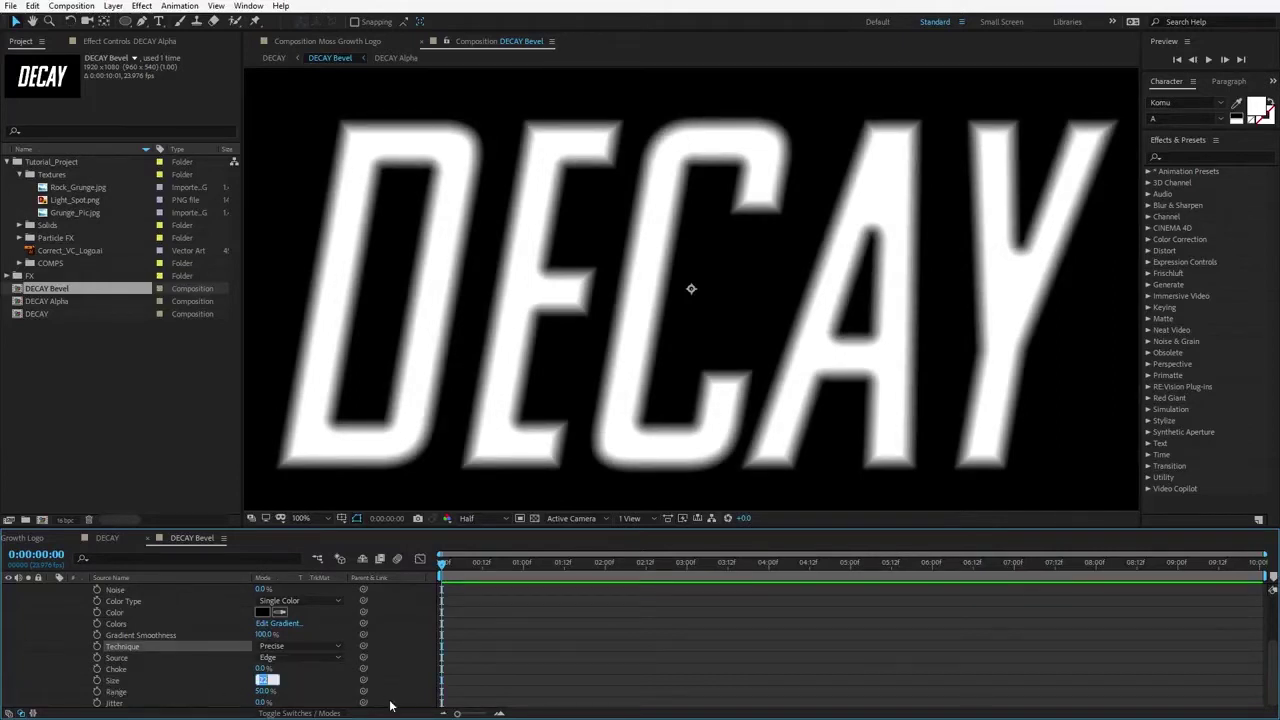
{"action": "key", "text": "Return"}
Step: Collapse the DECAY Alpha layer's properties and check the glowing text briefly against the transparency grid
{"action": "scroll", "coordinate": [496, 669], "scroll_direction": "up", "scroll_amount": 5}
{"action": "scroll", "coordinate": [125, 617], "scroll_direction": "up", "scroll_amount": 1}
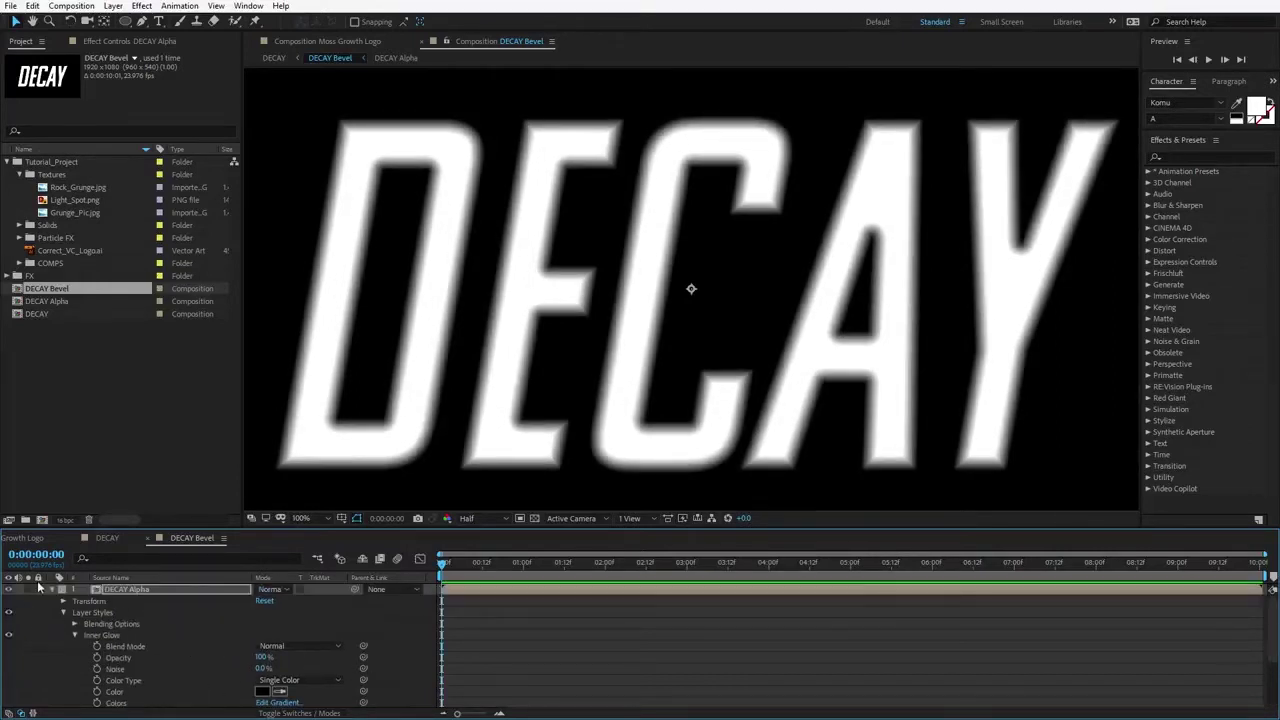
{"action": "left_click", "coordinate": [49, 590]}
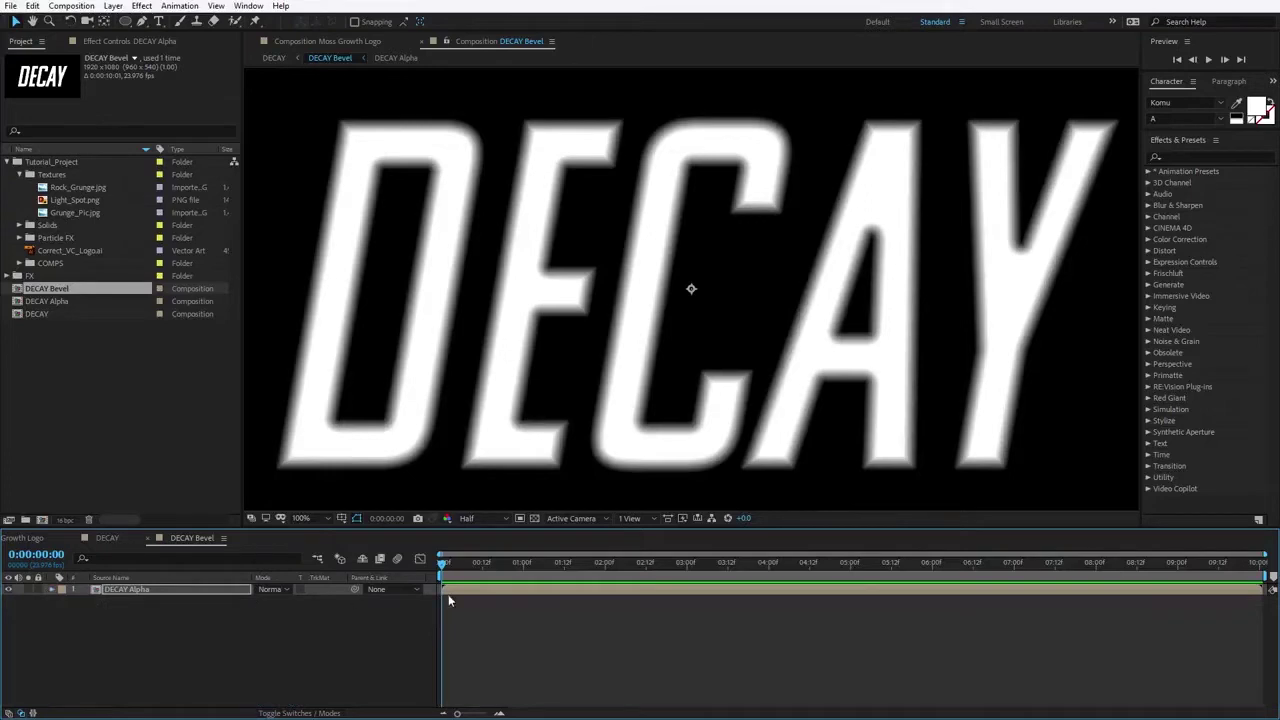
{"action": "left_click", "coordinate": [533, 518]}
{"action": "left_click", "coordinate": [533, 518]}
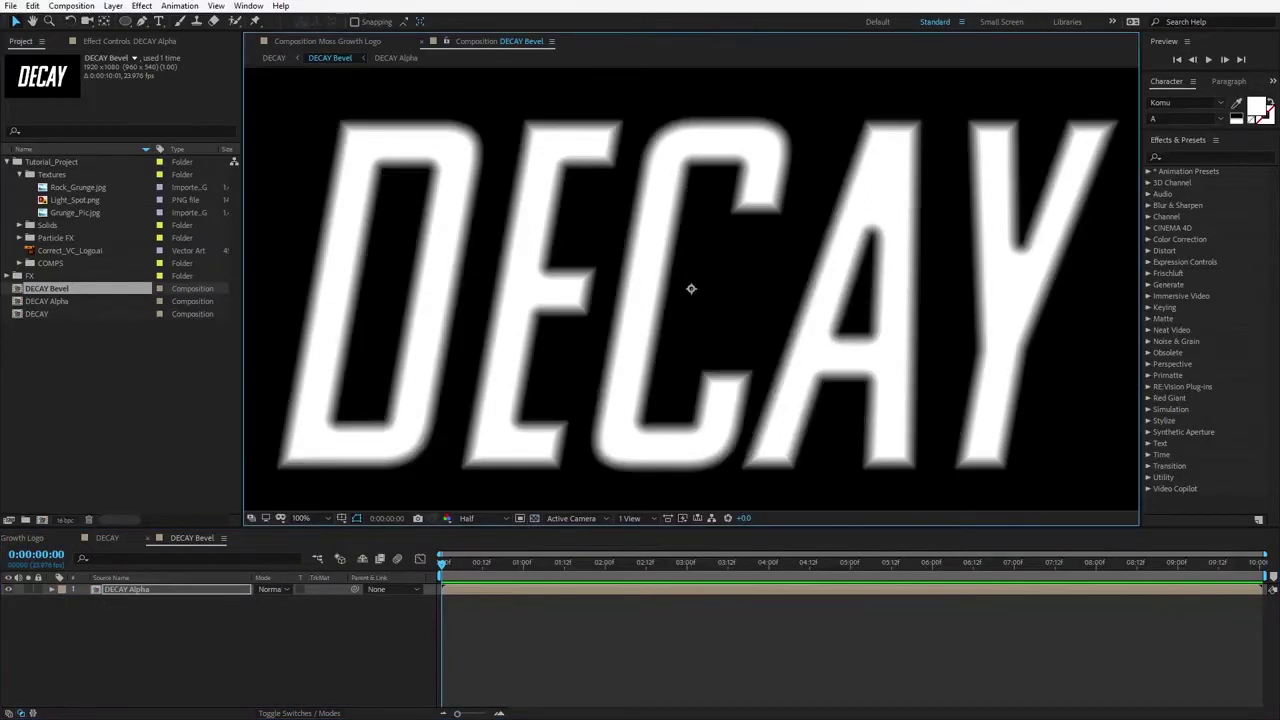
Step: Add a new adjustment layer above the DECAY Alpha layer in the DECAY Bevel composition
{"action": "left_click", "coordinate": [113, 5]}
{"action": "mouse_move", "coordinate": [130, 16]}
{"action": "left_click", "coordinate": [362, 109]}
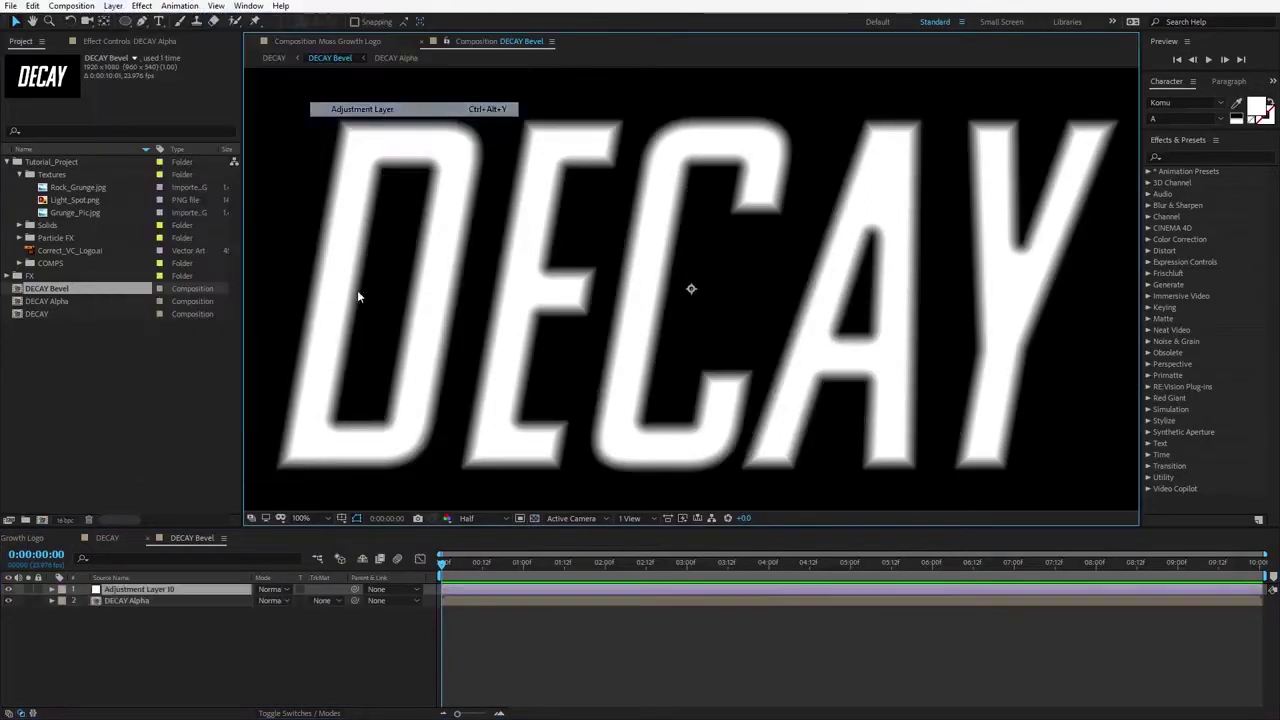
Step: Apply Solid Composite to the adjustment layer in DECAY Bevel and set its color to black (000000)
{"action": "left_click", "coordinate": [141, 5]}
{"action": "mouse_move", "coordinate": [172, 101]}
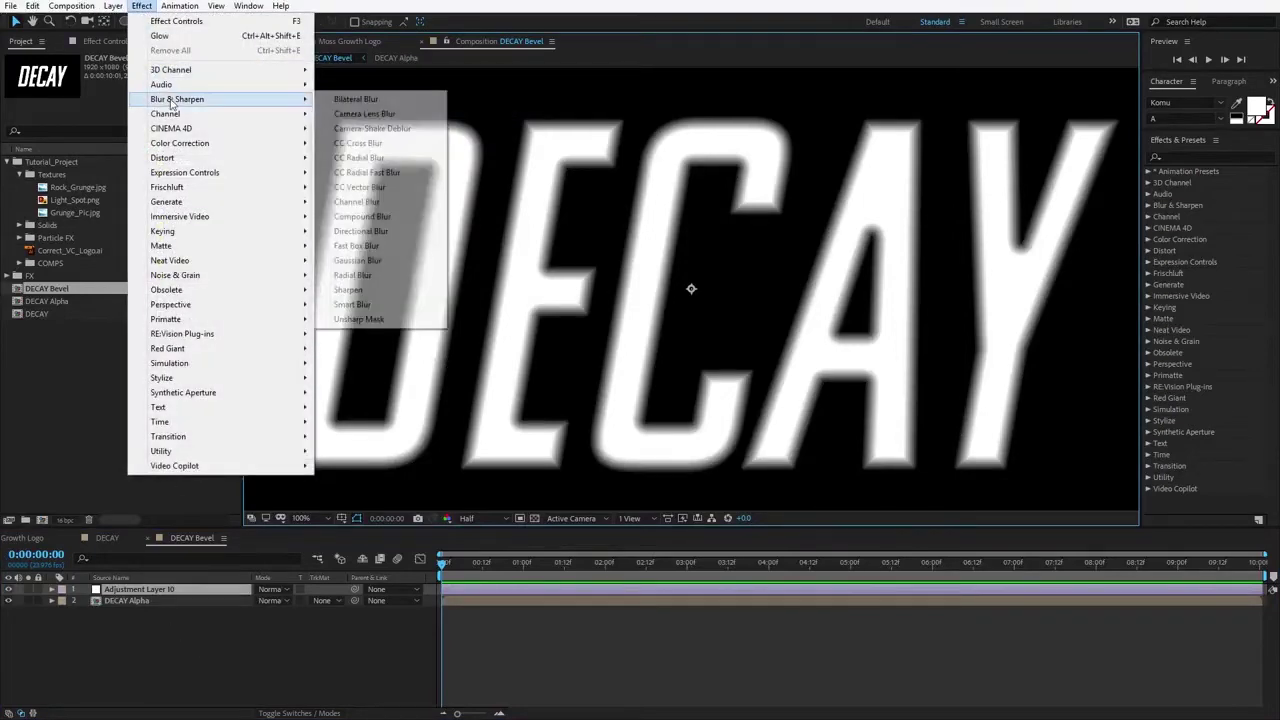
{"action": "left_click", "coordinate": [375, 298]}
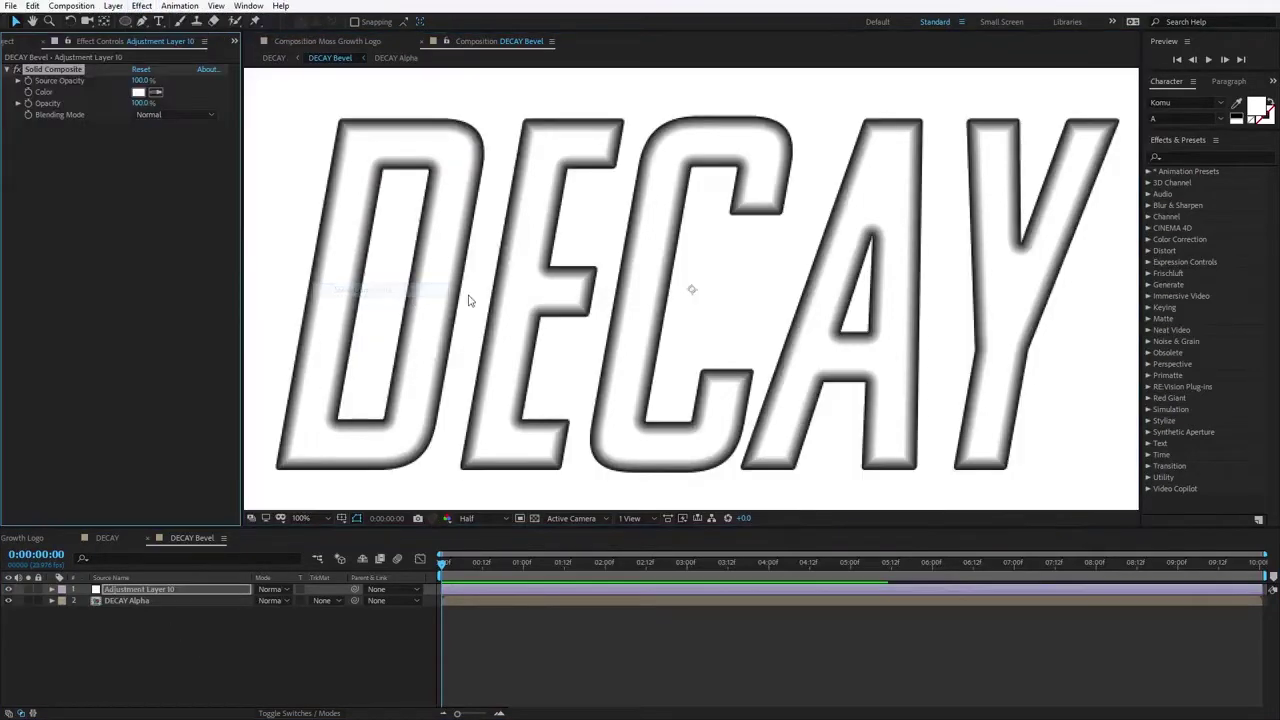
{"action": "left_click", "coordinate": [534, 518]}
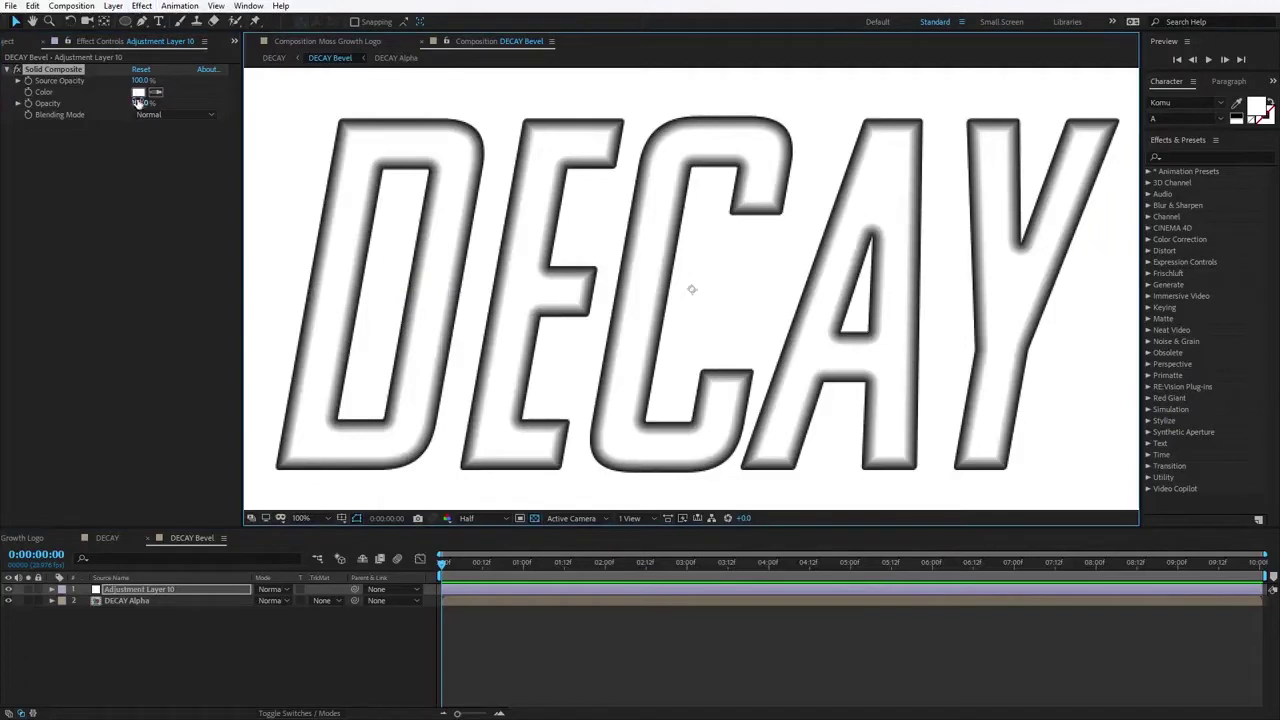
{"action": "left_click", "coordinate": [138, 92]}
{"action": "left_click", "coordinate": [407, 667]}
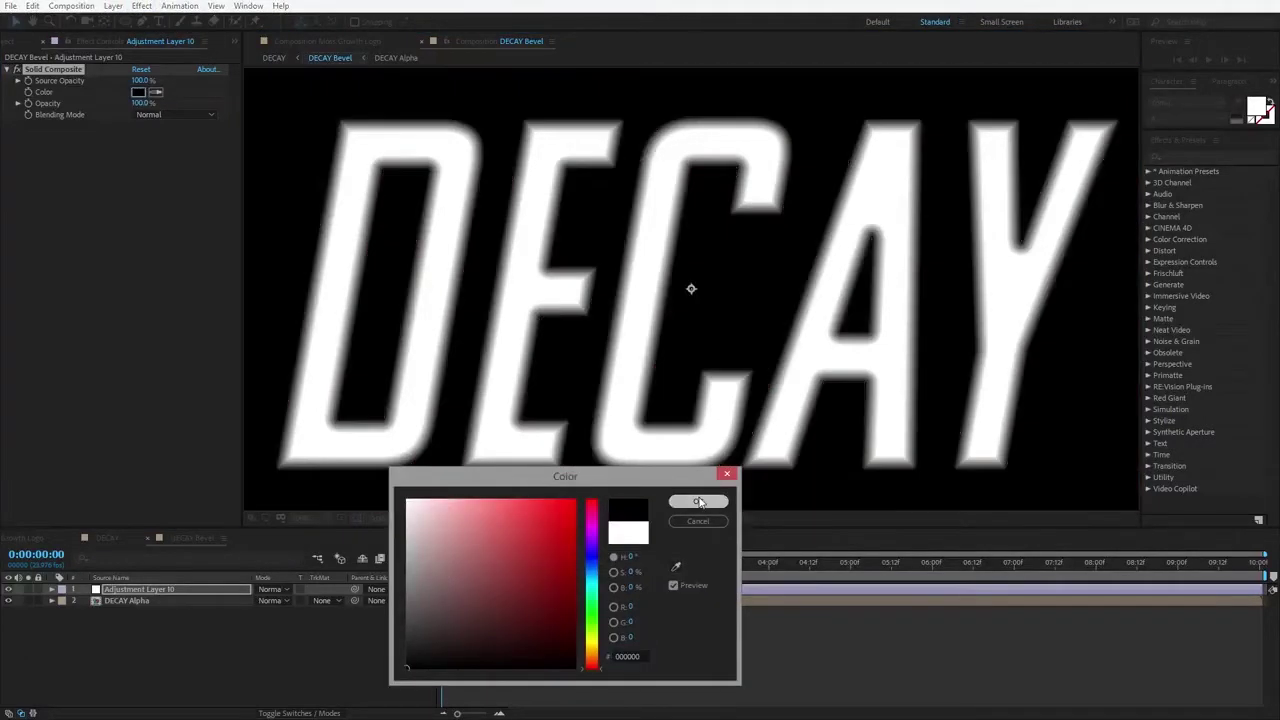
{"action": "left_click", "coordinate": [699, 502]}
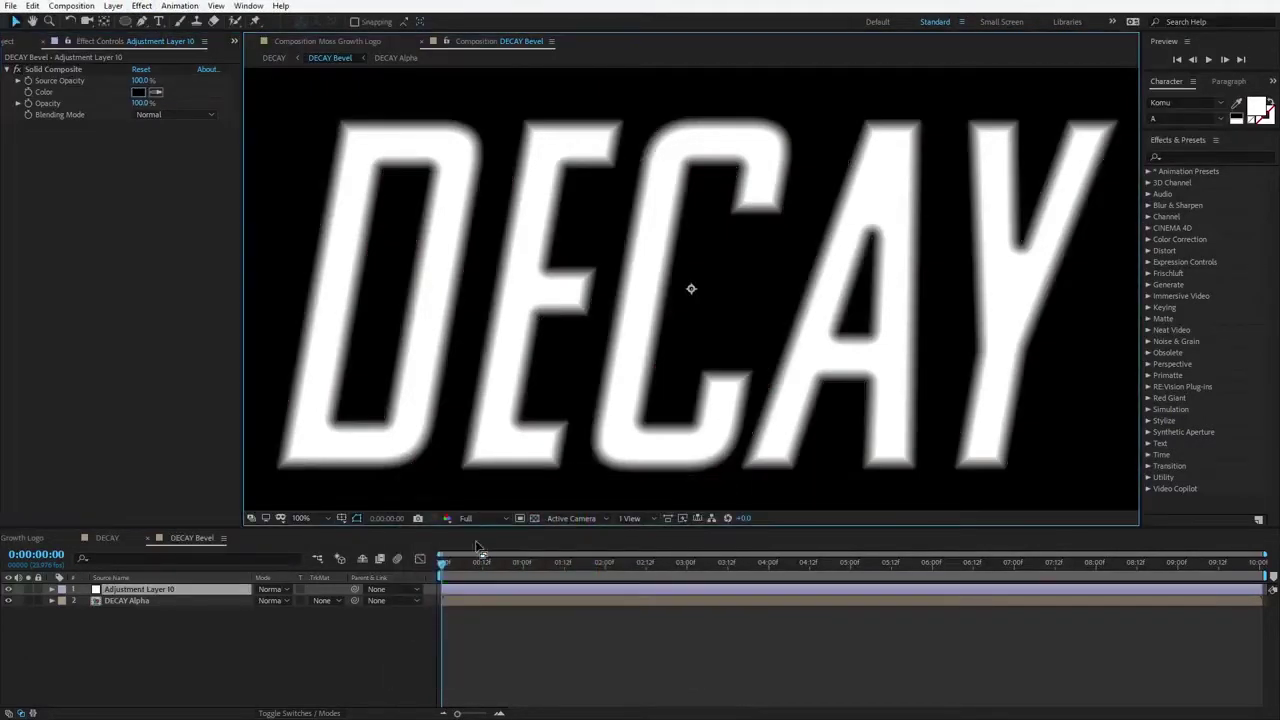
Step: Add a Fast Box Blur to the adjustment layer with blur radius 1, iterations 1 and Repeat Edge Pixels enabled
{"action": "left_click", "coordinate": [168, 262]}
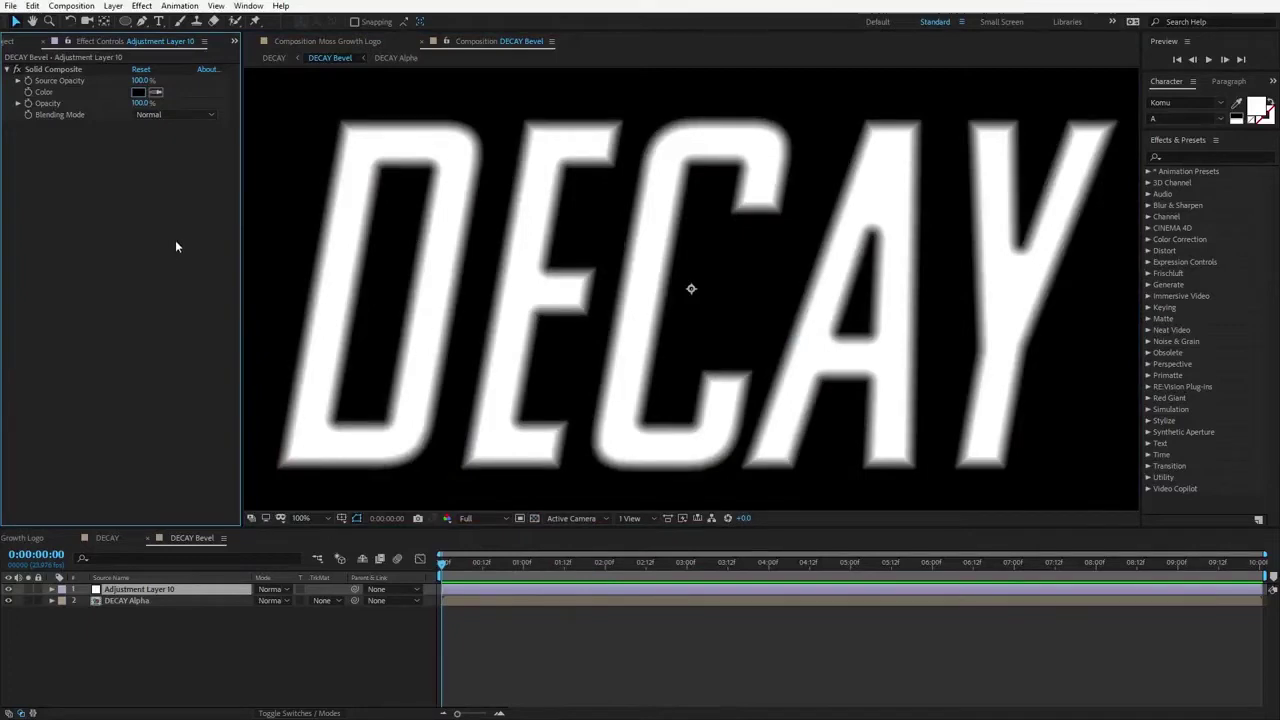
{"action": "left_click", "coordinate": [141, 5]}
{"action": "mouse_move", "coordinate": [177, 100]}
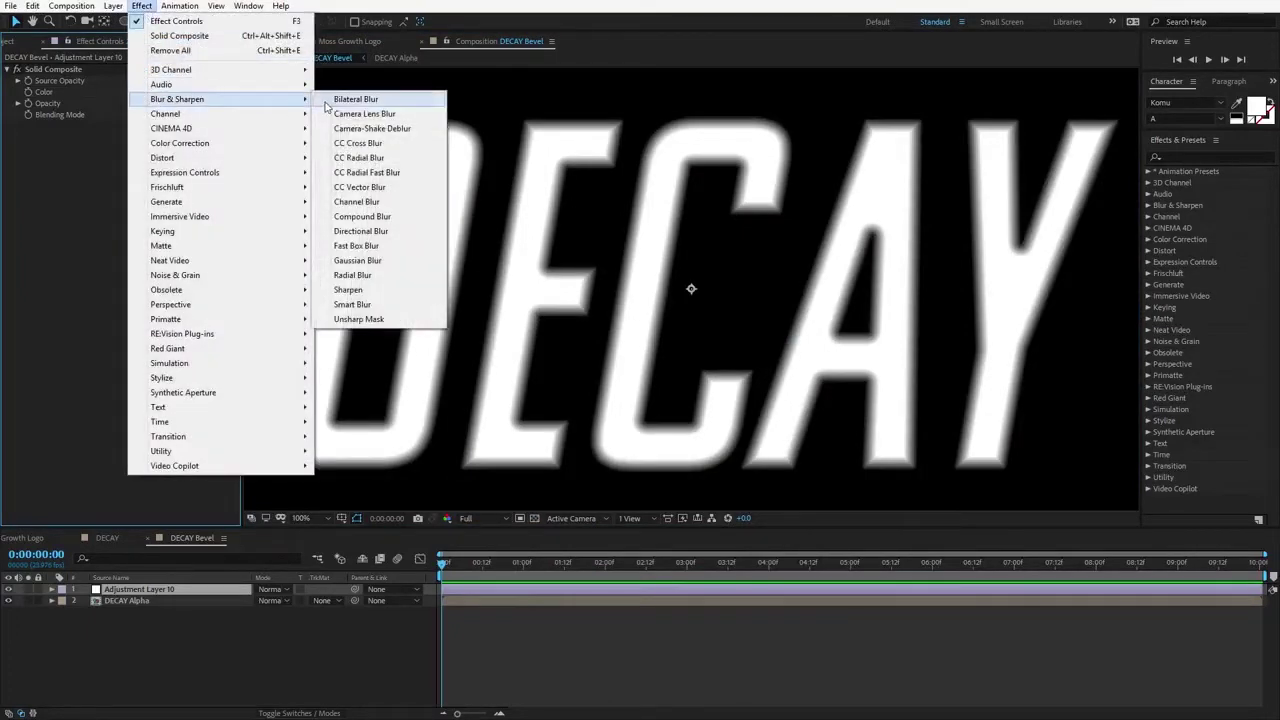
{"action": "left_click", "coordinate": [376, 248]}
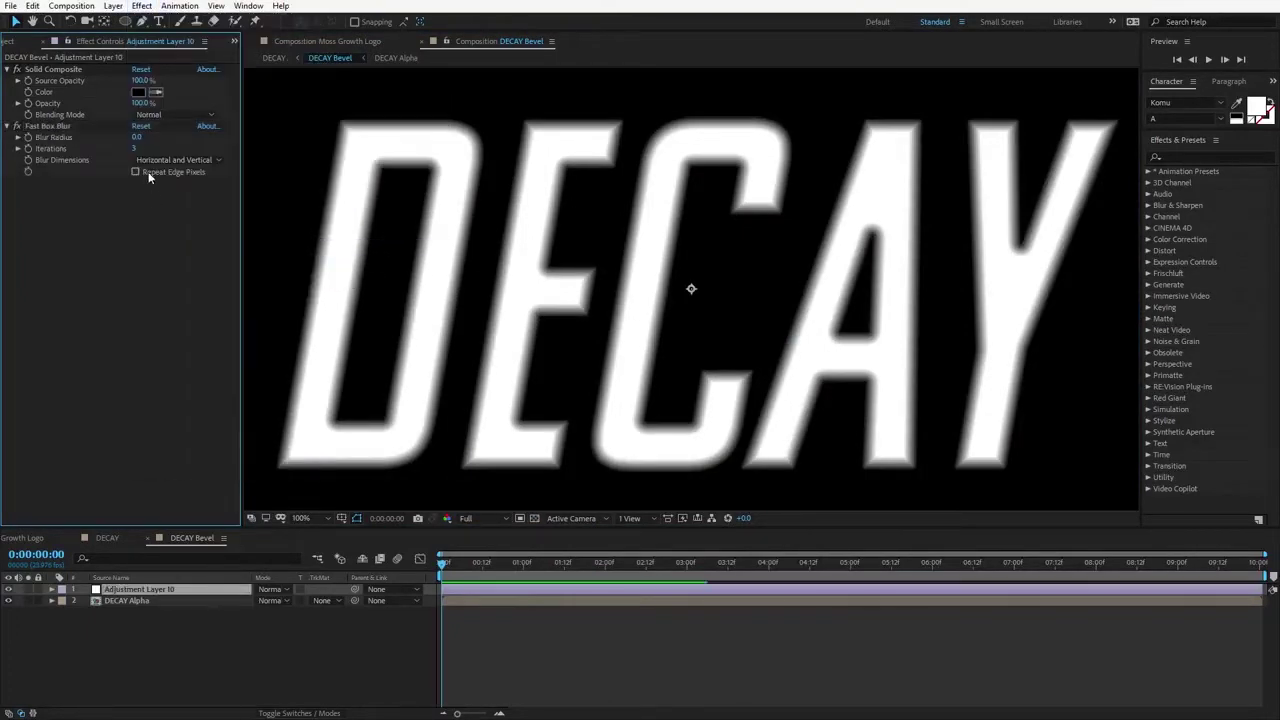
{"action": "left_click", "coordinate": [138, 138]}
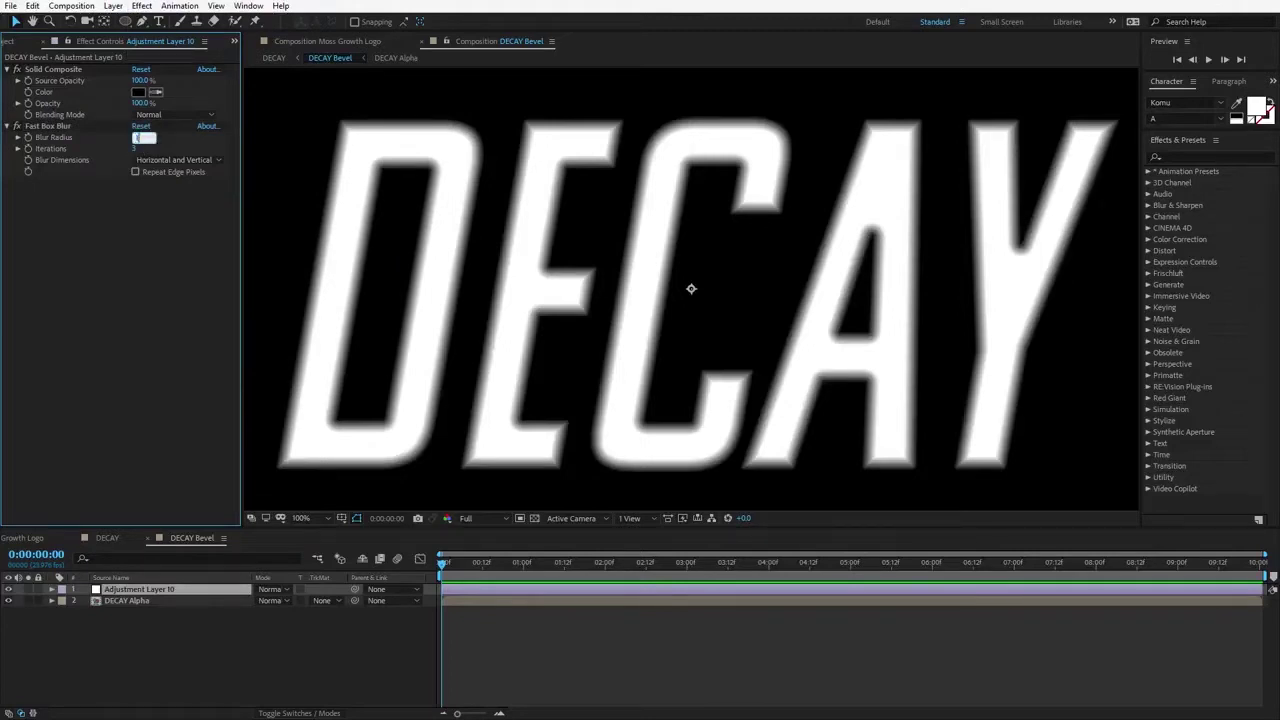
{"action": "type", "text": "1"}
{"action": "key", "text": "Return"}
{"action": "left_click", "coordinate": [135, 171]}
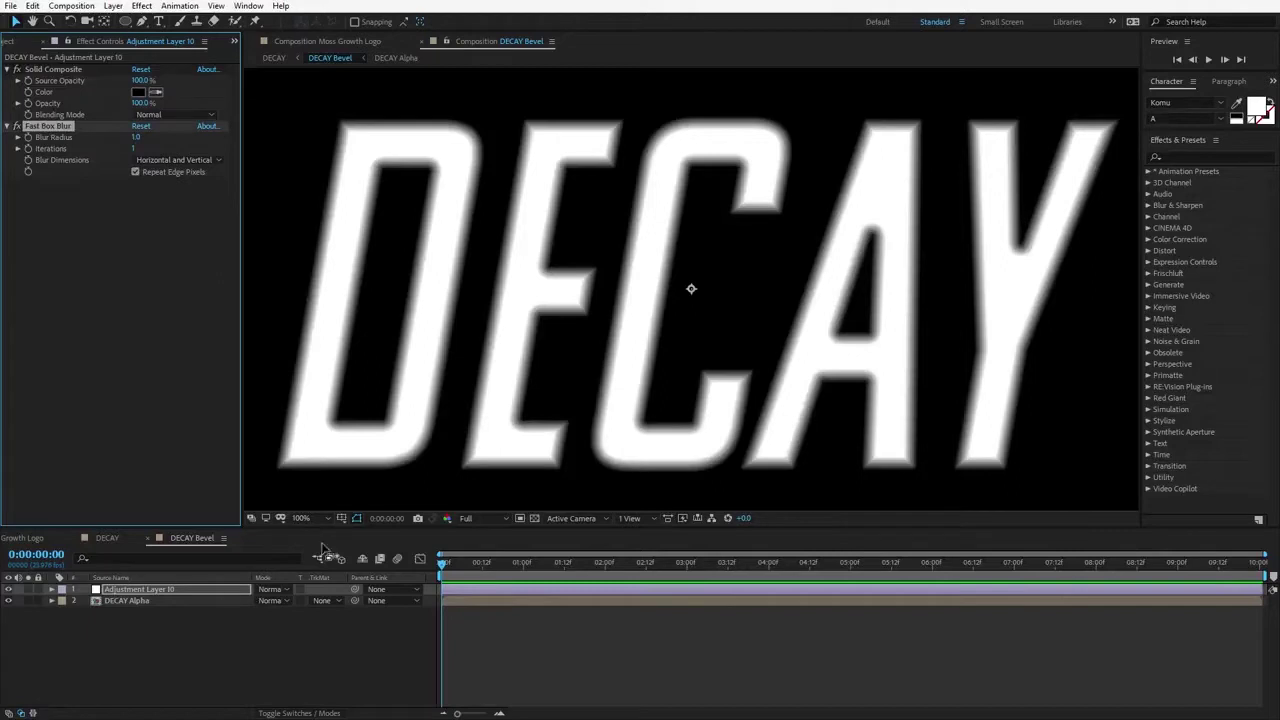
Step: Return to the DECAY composition and add the Rock_Grunge.jpg texture above the DECAY Bevel layer
{"action": "left_click", "coordinate": [106, 538]}
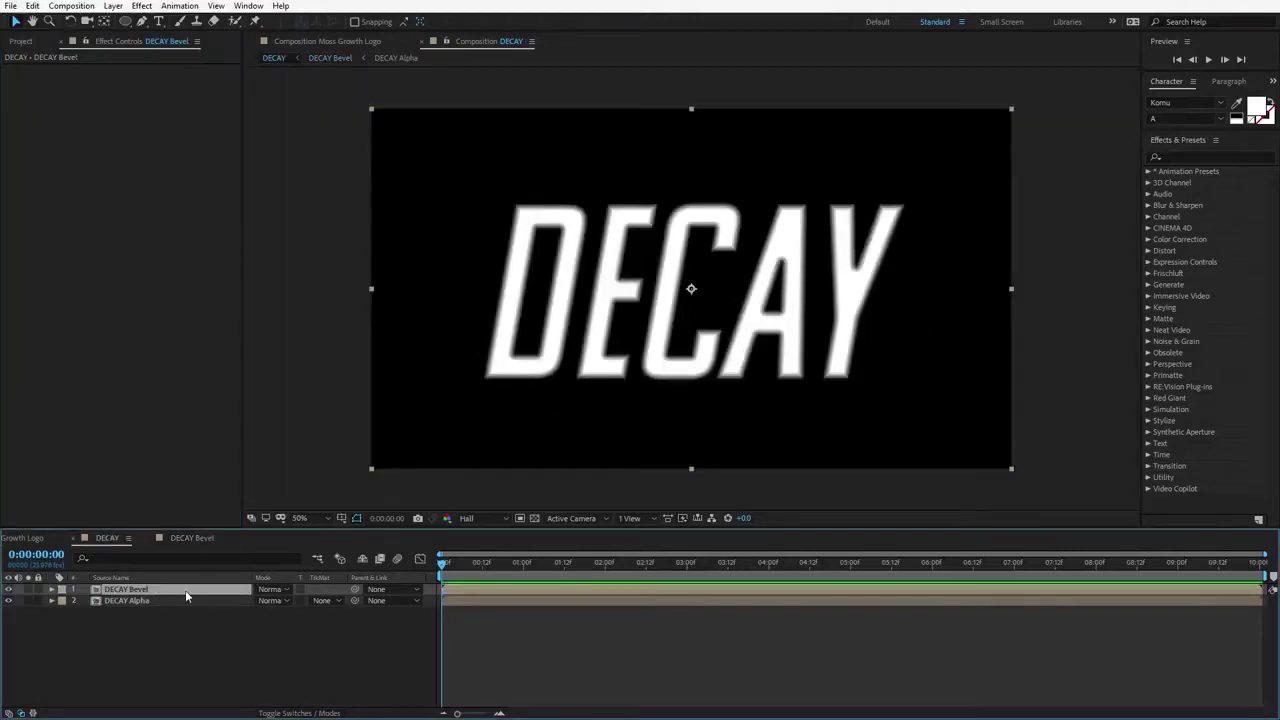
{"action": "left_click", "coordinate": [20, 41]}
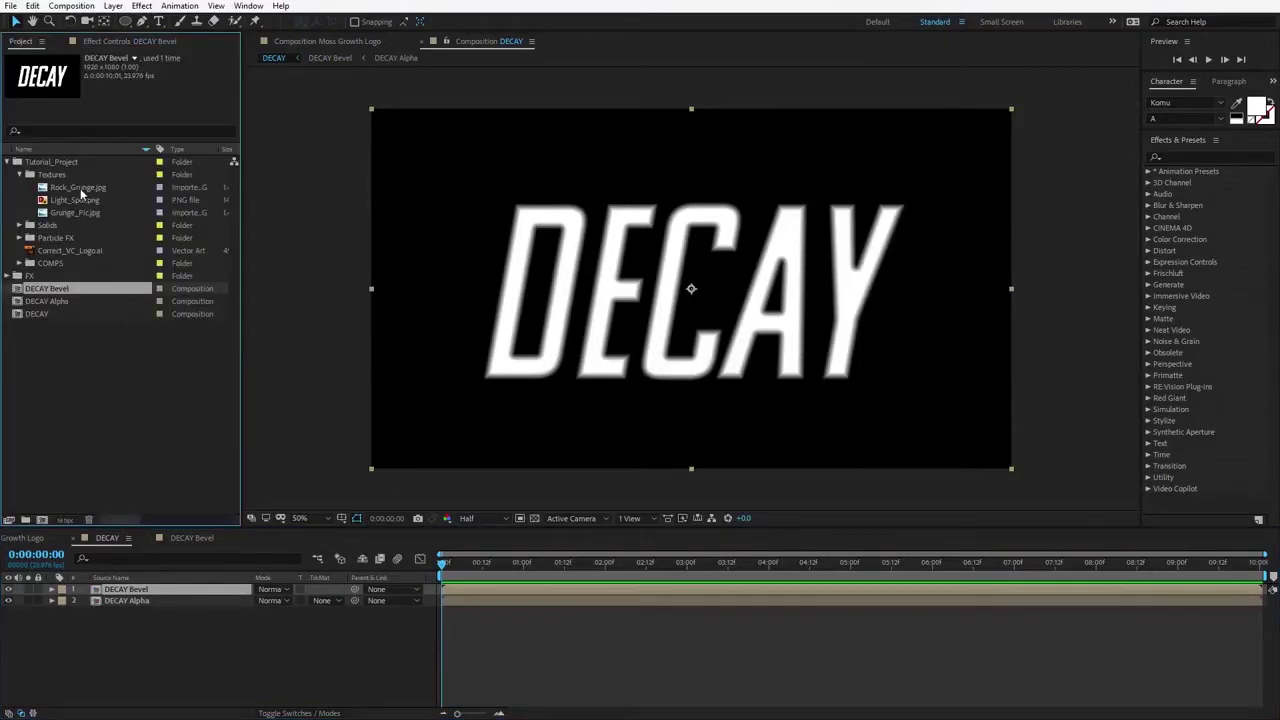
{"action": "left_click", "coordinate": [80, 189]}
{"action": "left_click", "coordinate": [86, 212]}
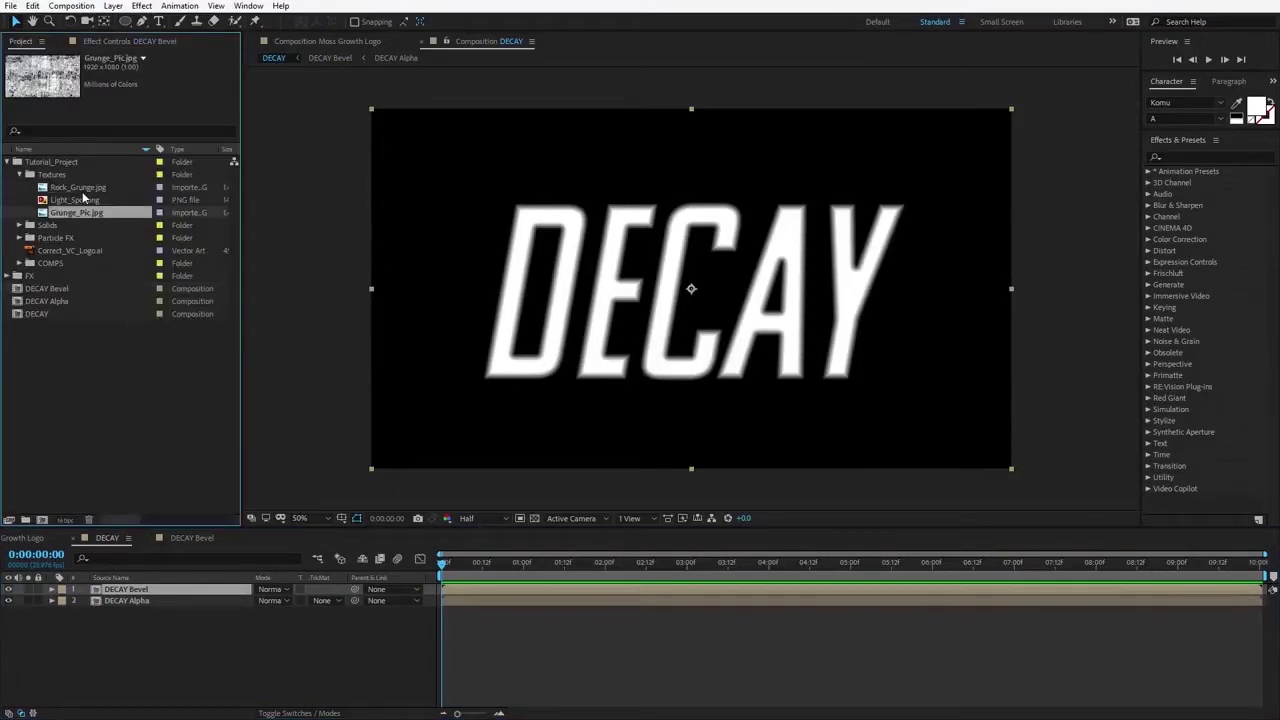
{"action": "left_click", "coordinate": [85, 189]}
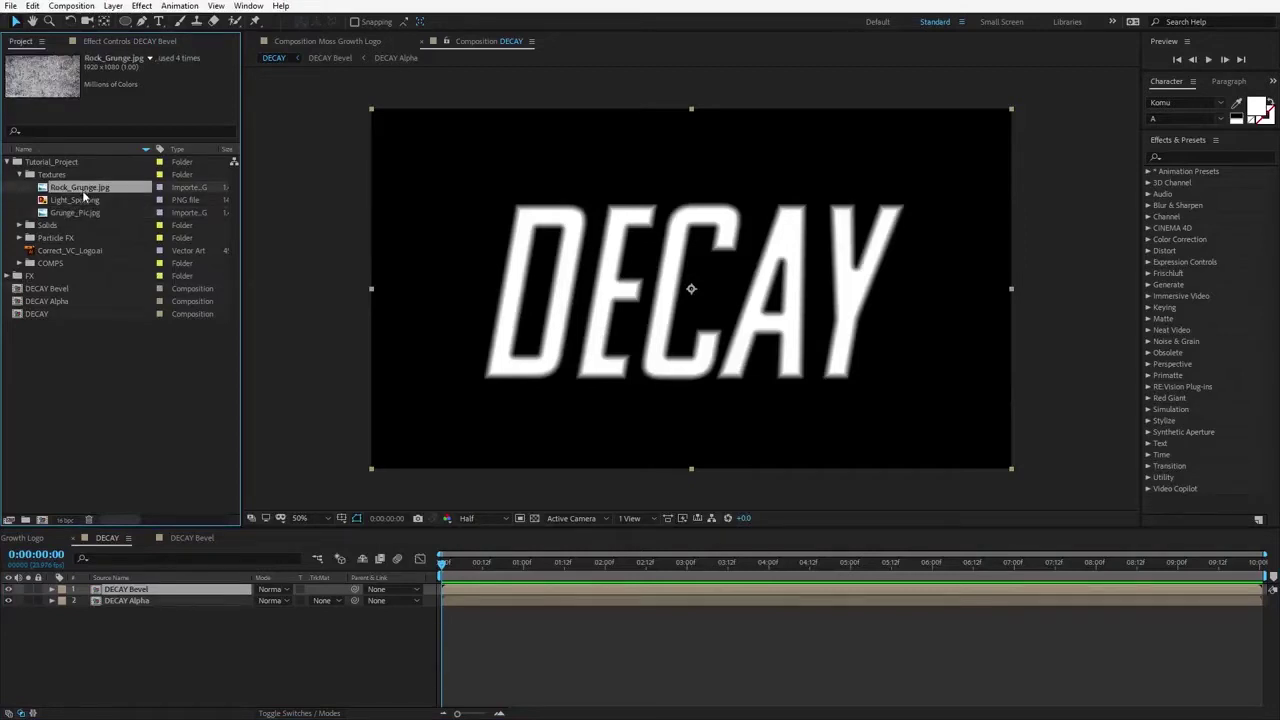
{"action": "left_click_drag", "start_coordinate": [80, 188], "coordinate": [700, 290]}
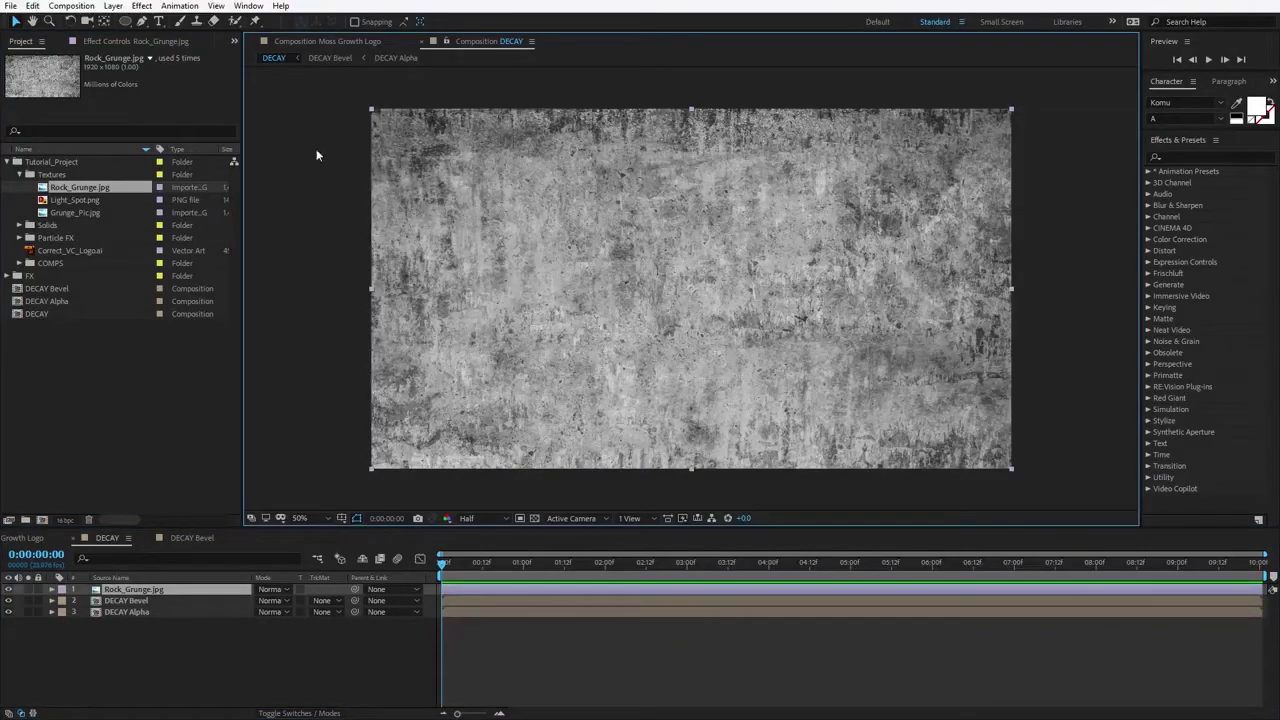
Step: Pre-compose the Rock_Grunge.jpg layer as "Rock Texture", moving all attributes into the new composition
{"action": "left_click", "coordinate": [113, 6]}
{"action": "left_click", "coordinate": [148, 464]}
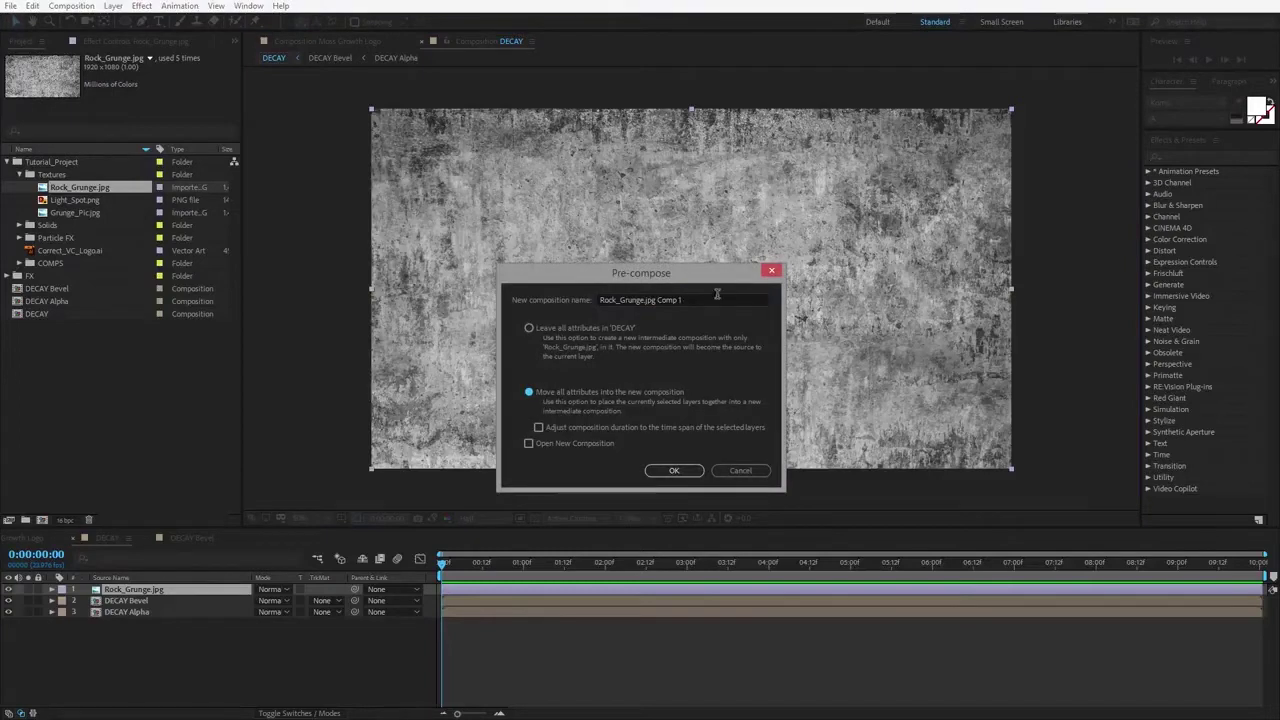
{"action": "type", "text": "Rock Texture"}
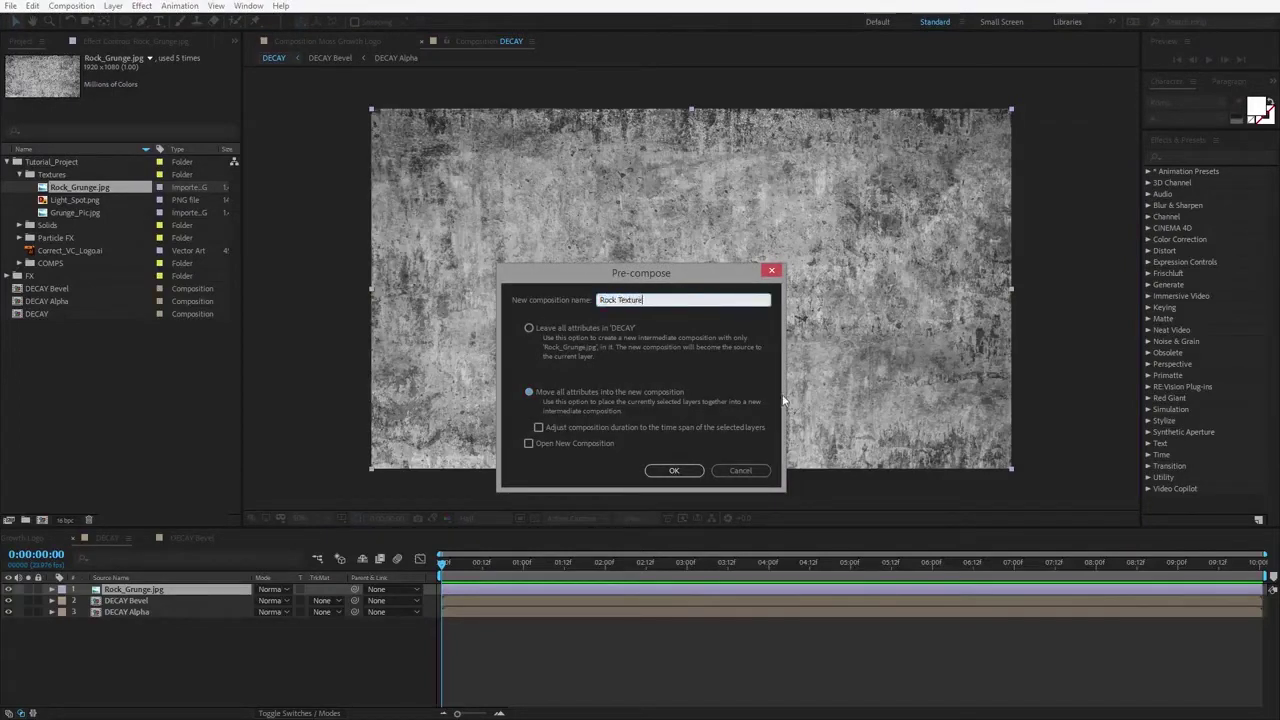
{"action": "left_click", "coordinate": [674, 470]}
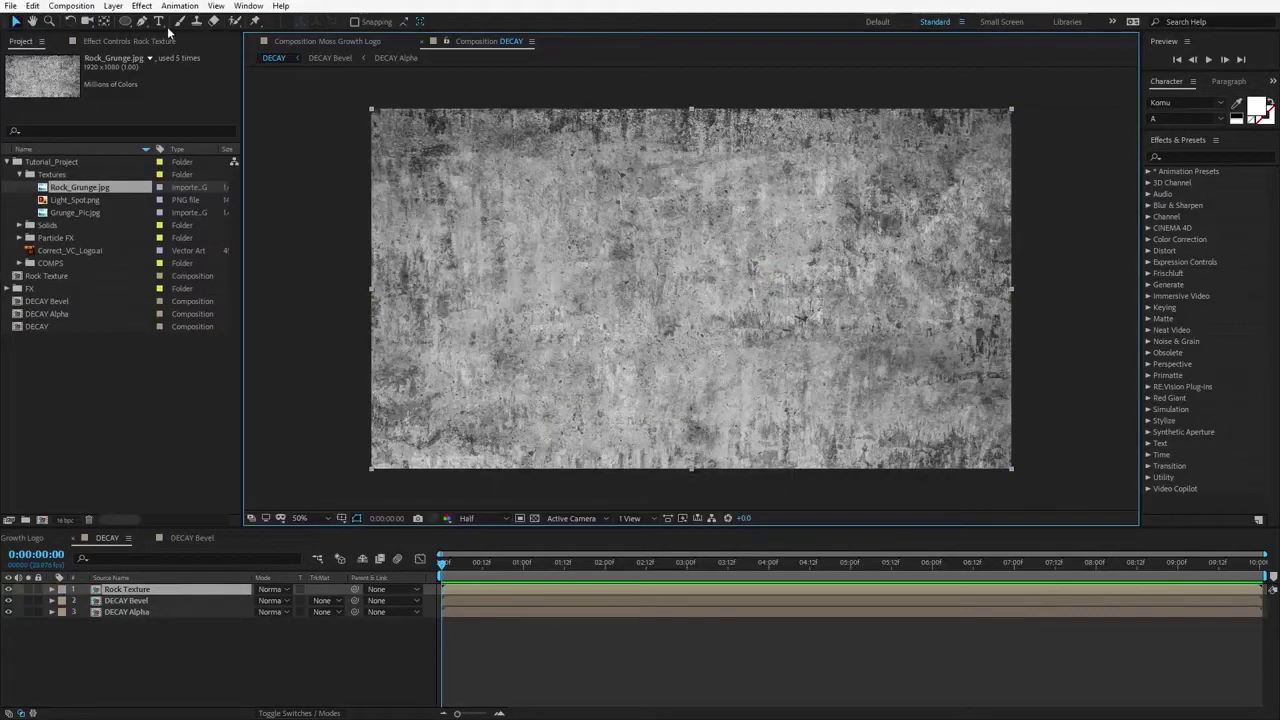
Step: Apply CC Glass to the Rock Texture layer and use the DECAY Bevel layer as its bump map
{"action": "left_click", "coordinate": [143, 6]}
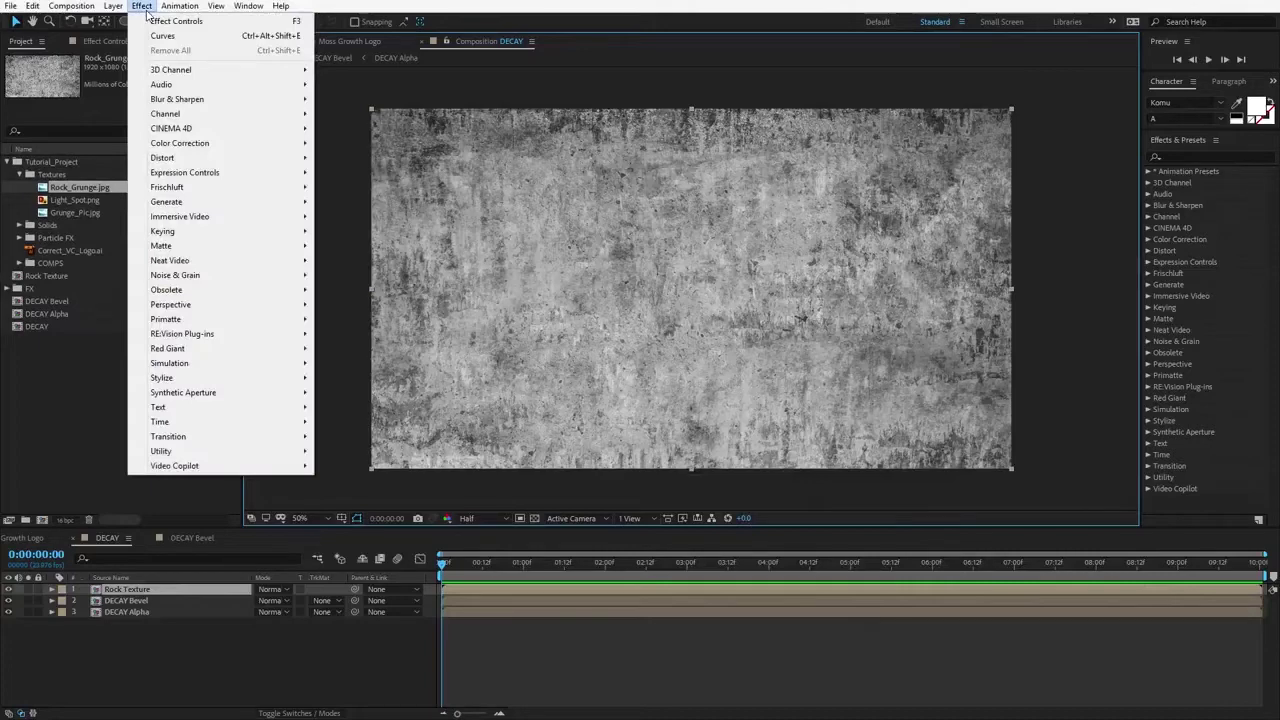
{"action": "mouse_move", "coordinate": [285, 378]}
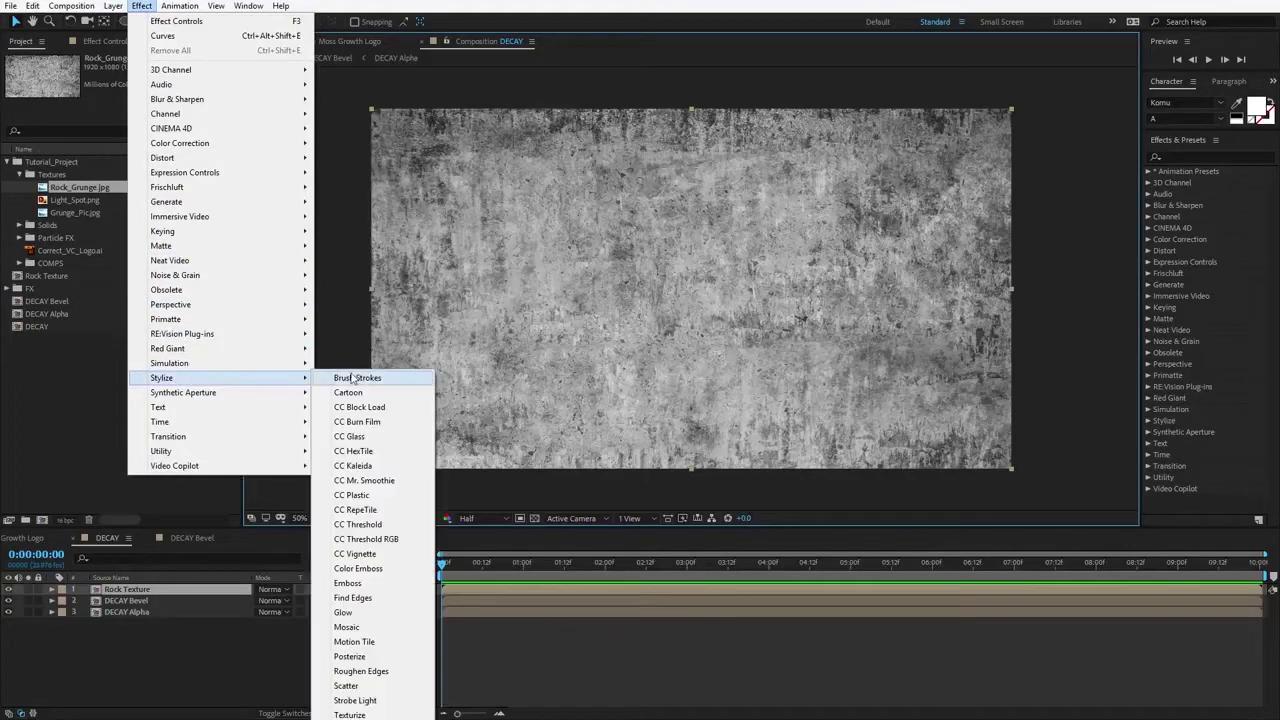
{"action": "left_click_drag", "start_coordinate": [357, 440], "coordinate": [359, 443]}
{"action": "left_click", "coordinate": [16, 82]}
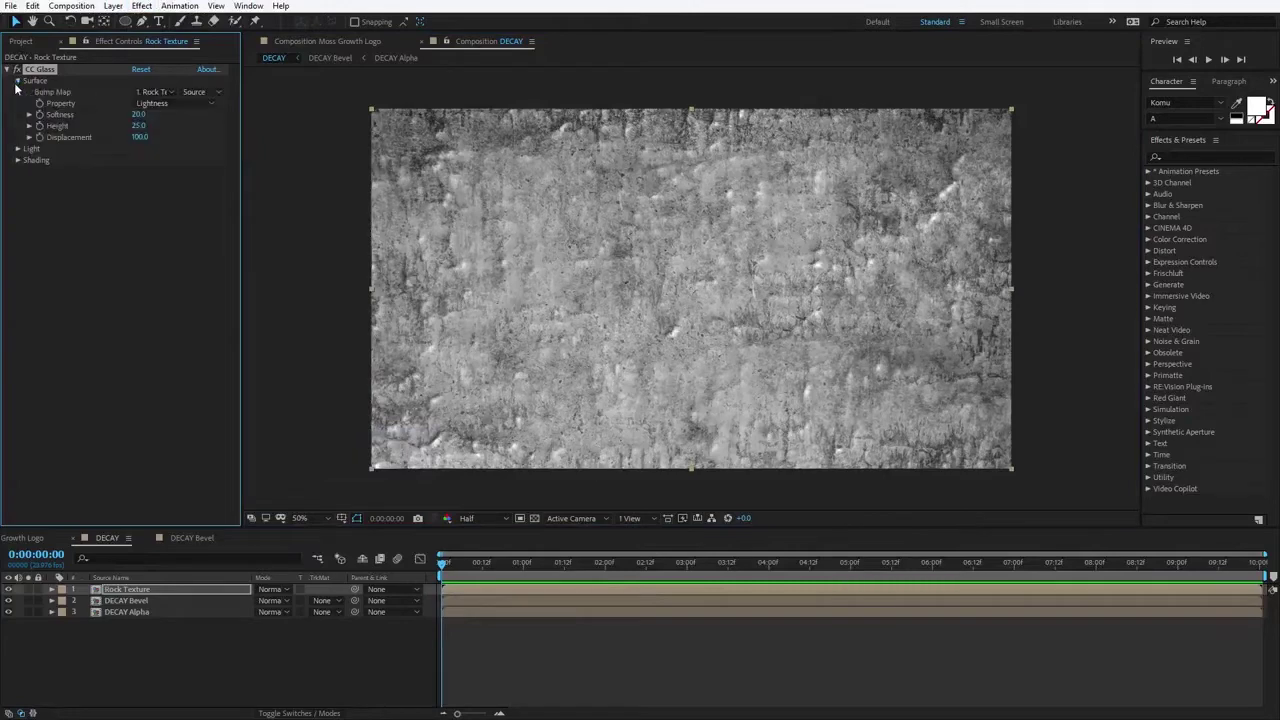
{"action": "left_click", "coordinate": [152, 92]}
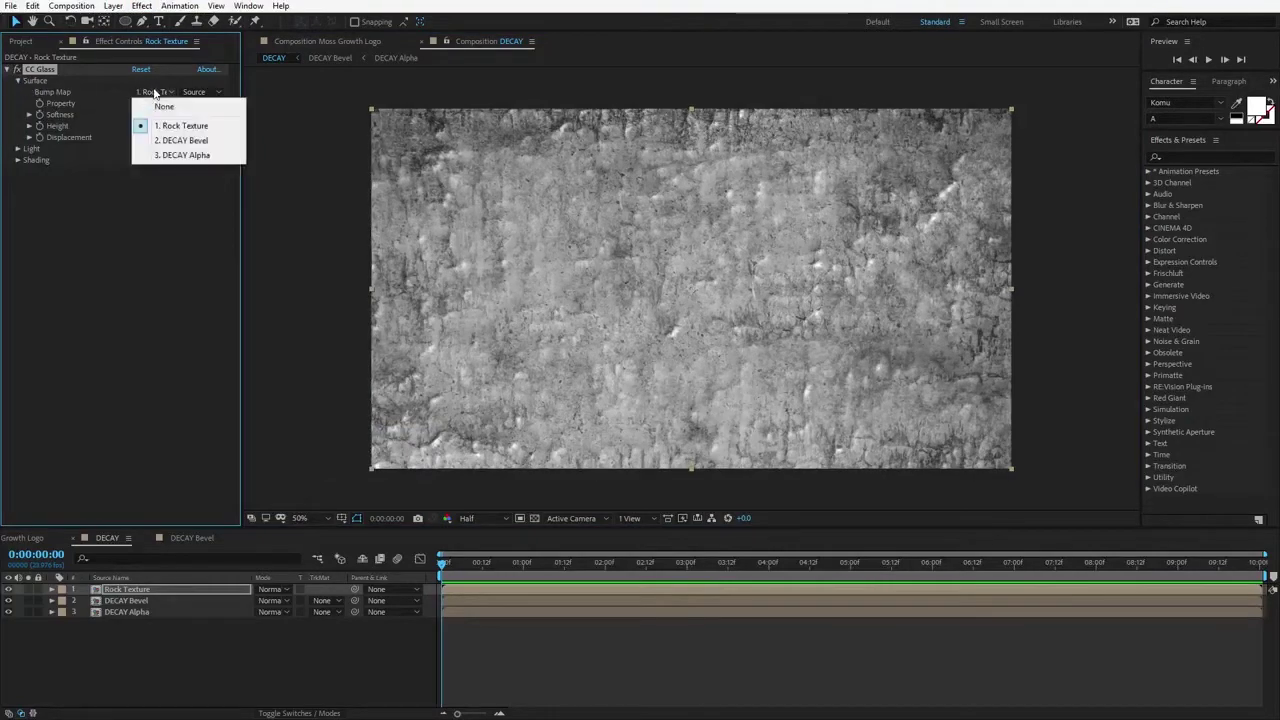
{"action": "left_click", "coordinate": [172, 141]}
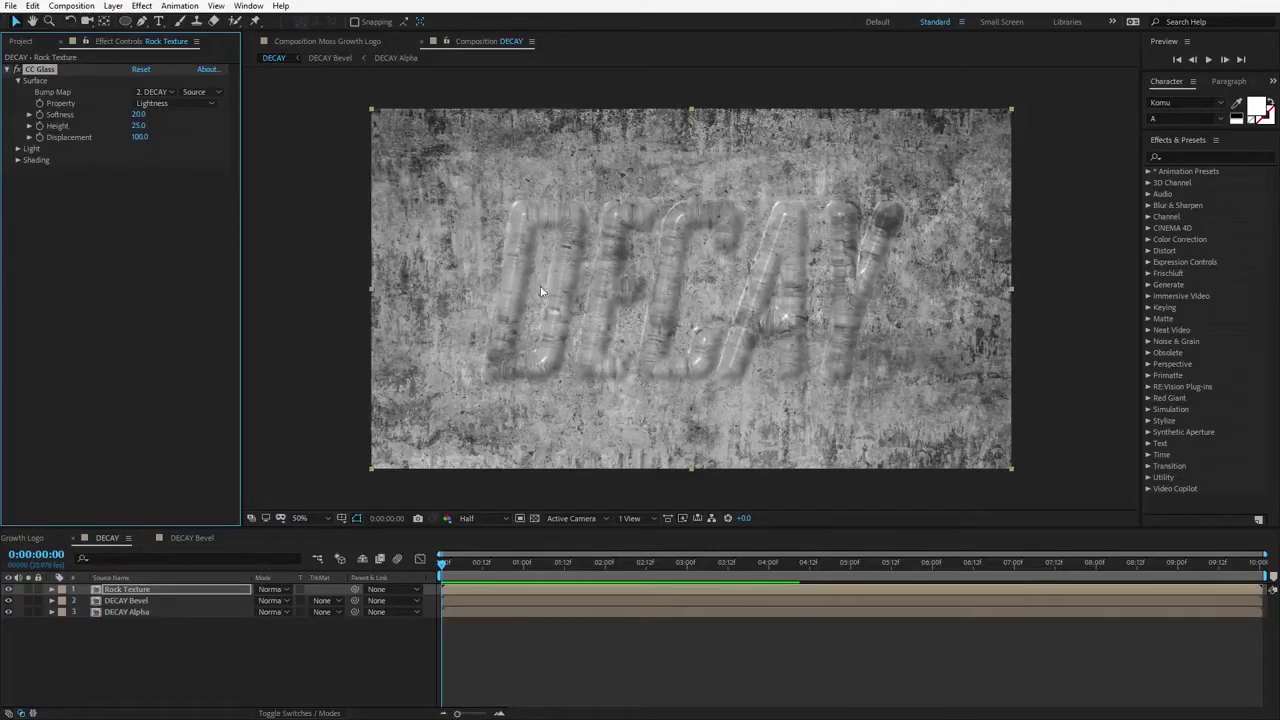
Step: Set the CC Glass surface softness to 0 and its displacement to 0
{"action": "key", "text": "period"}
{"action": "key", "text": "comma"}
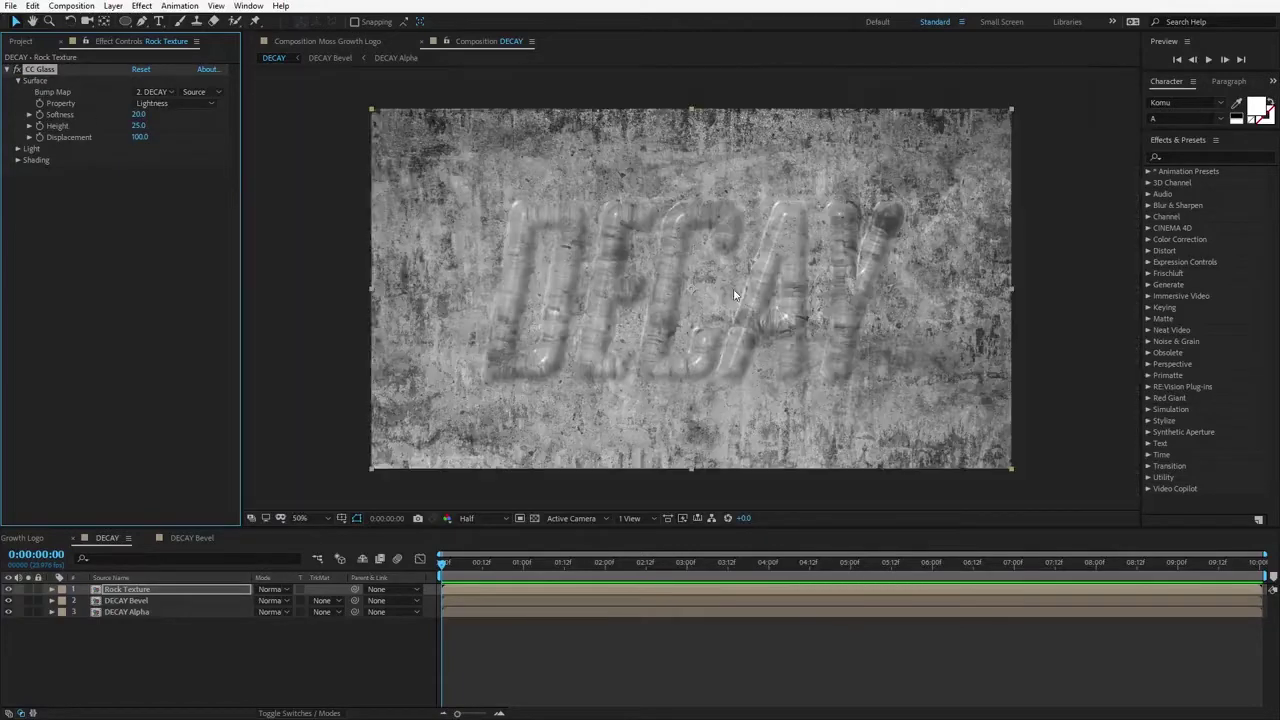
{"action": "left_click", "coordinate": [138, 114]}
{"action": "type", "text": "0"}
{"action": "key", "text": "Return"}
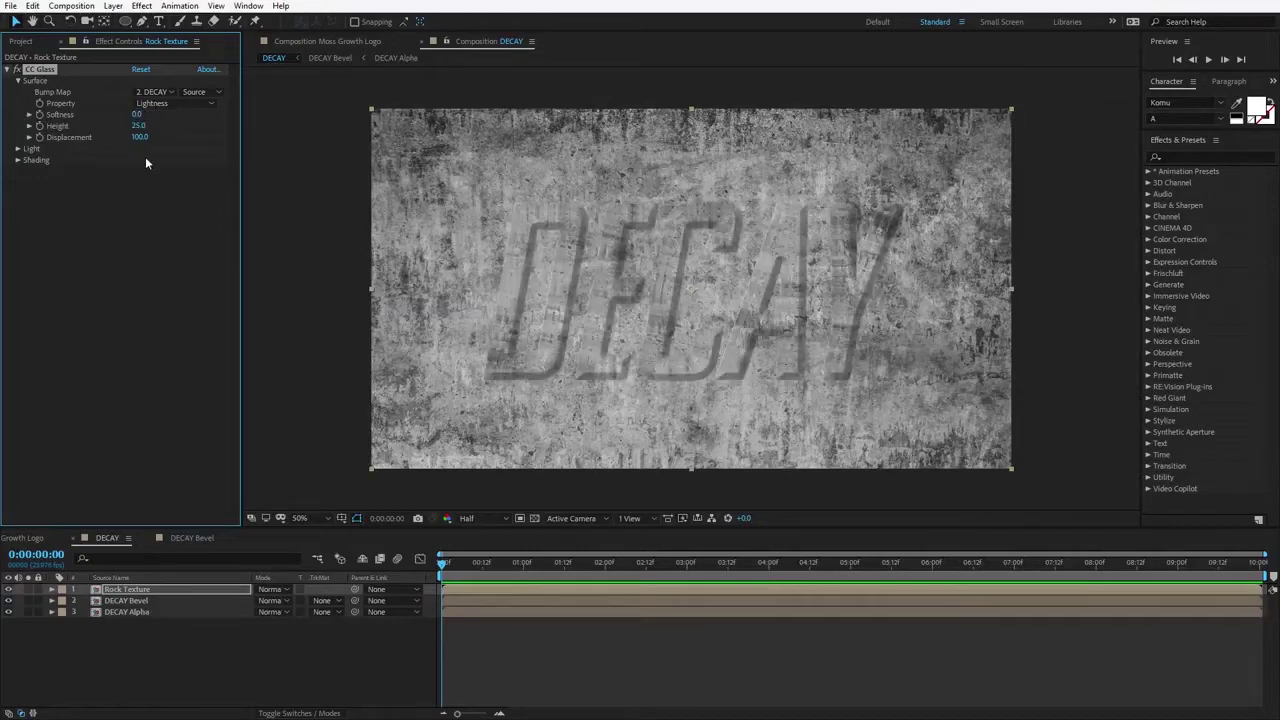
{"action": "left_click", "coordinate": [140, 137]}
{"action": "type", "text": "0"}
{"action": "key", "text": "Return"}
Step: Add a Set Matte effect to the Rock Texture layer, taking the matte from the DECAY Alpha layer
{"action": "key", "text": "period"}
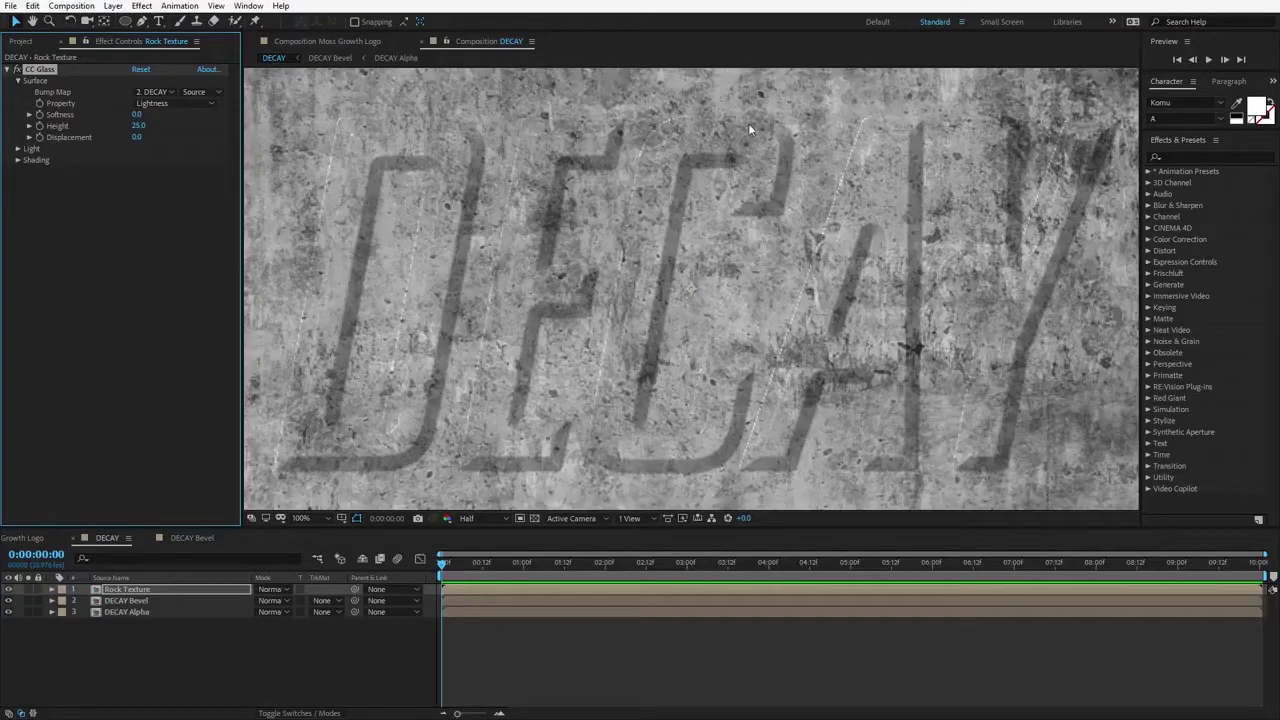
{"action": "left_click", "coordinate": [141, 6]}
{"action": "mouse_move", "coordinate": [230, 113]}
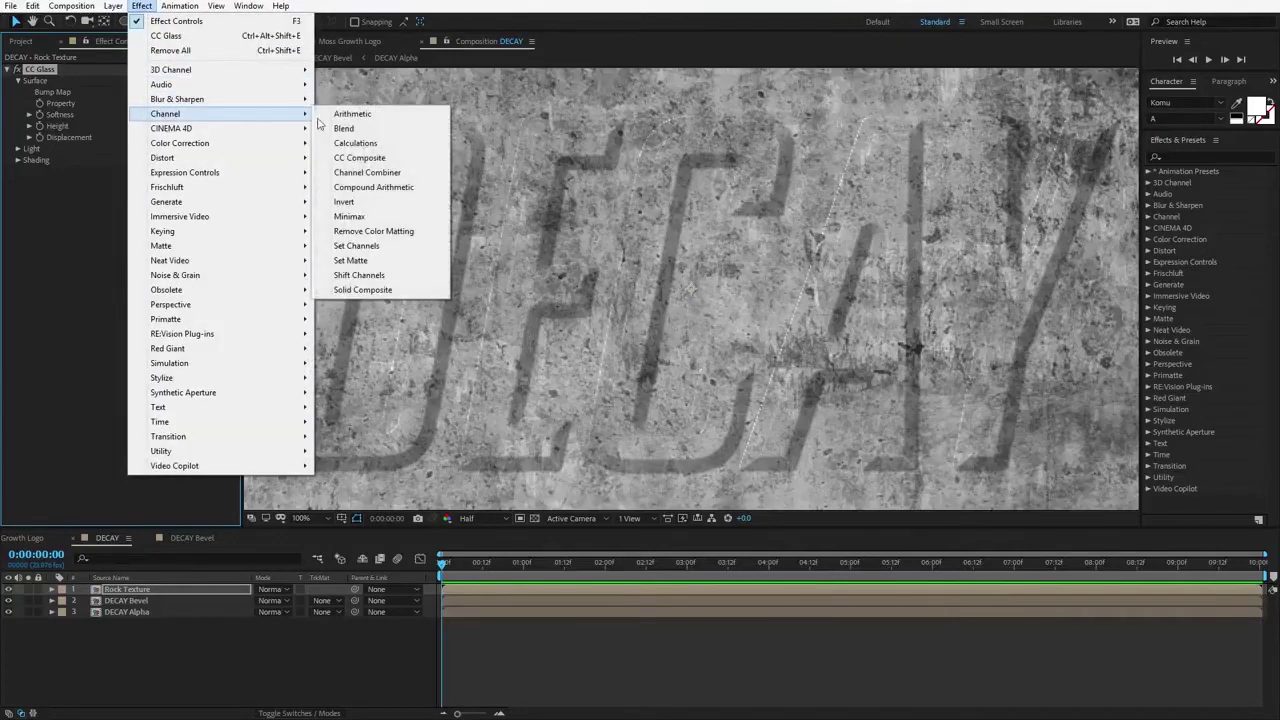
{"action": "left_click", "coordinate": [355, 260]}
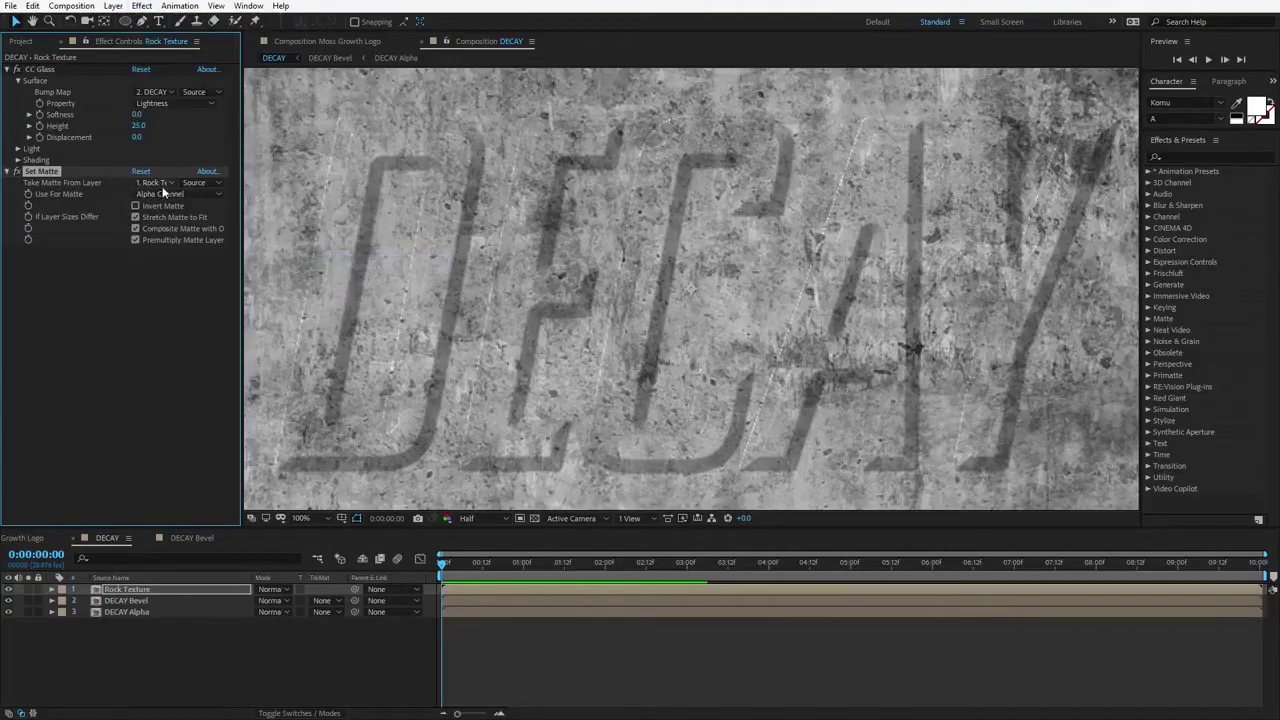
{"action": "left_click", "coordinate": [158, 183]}
{"action": "left_click", "coordinate": [171, 240]}
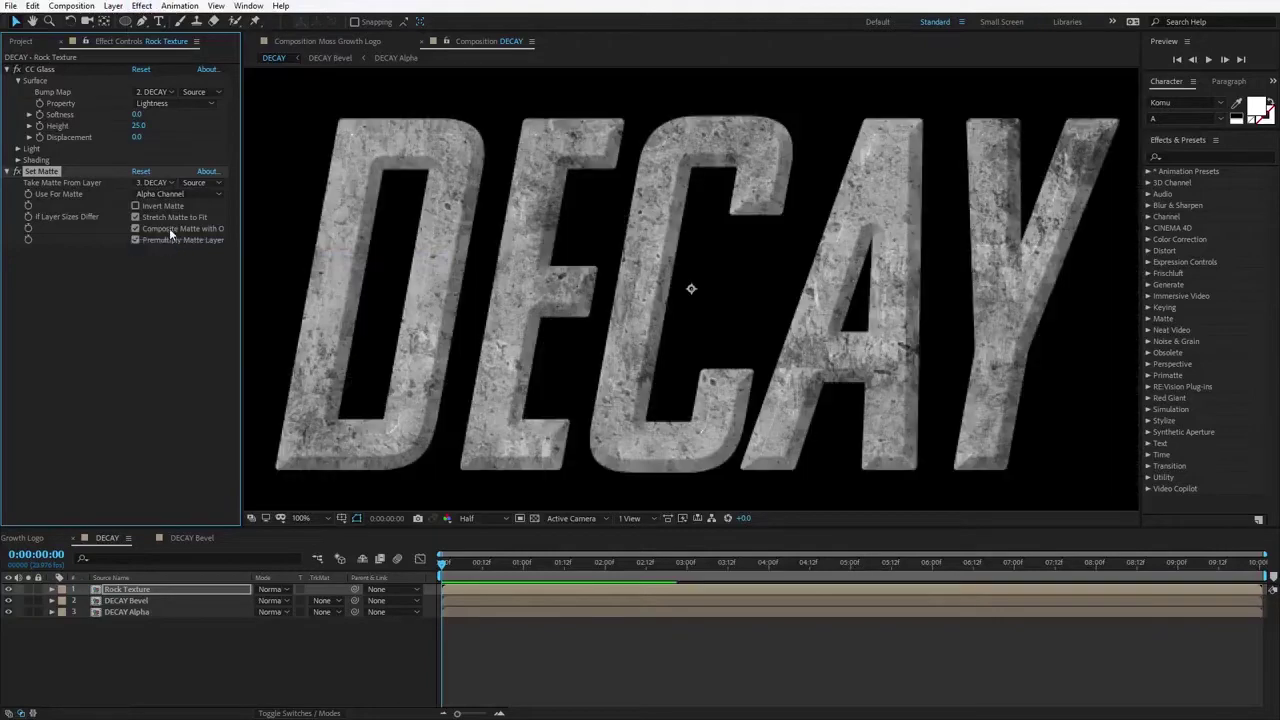
Step: Hide the DECAY Bevel and DECAY Alpha layers, checking the textured text against the transparency grid
{"action": "left_click", "coordinate": [127, 589]}
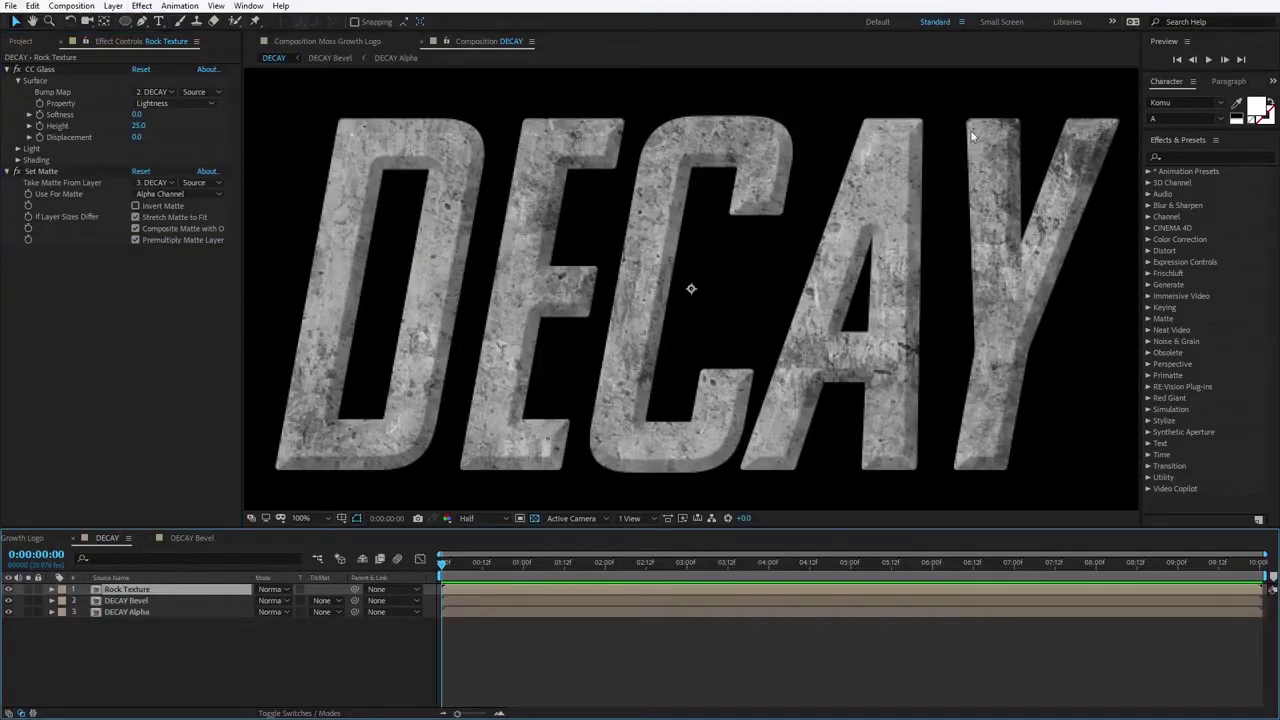
{"action": "left_click", "coordinate": [8, 600]}
{"action": "left_click", "coordinate": [8, 611]}
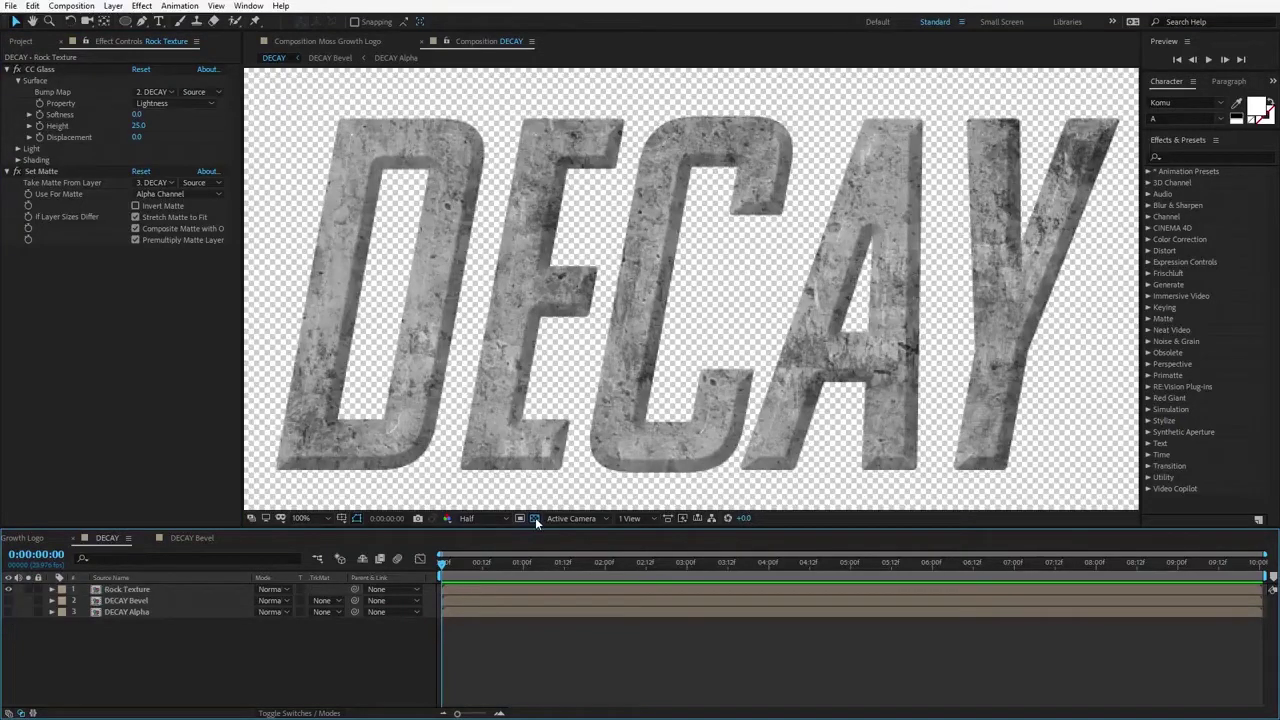
{"action": "left_click", "coordinate": [535, 519]}
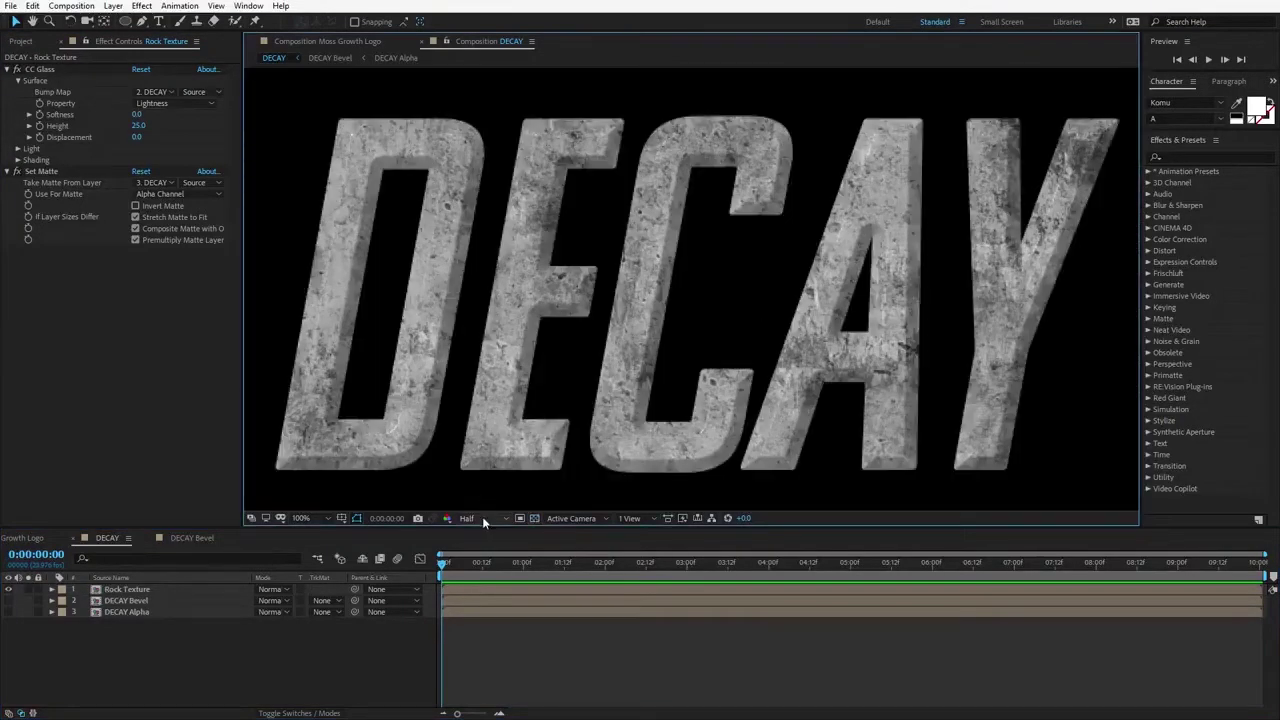
{"action": "scroll", "coordinate": [659, 338], "scroll_direction": "down", "scroll_amount": 1}
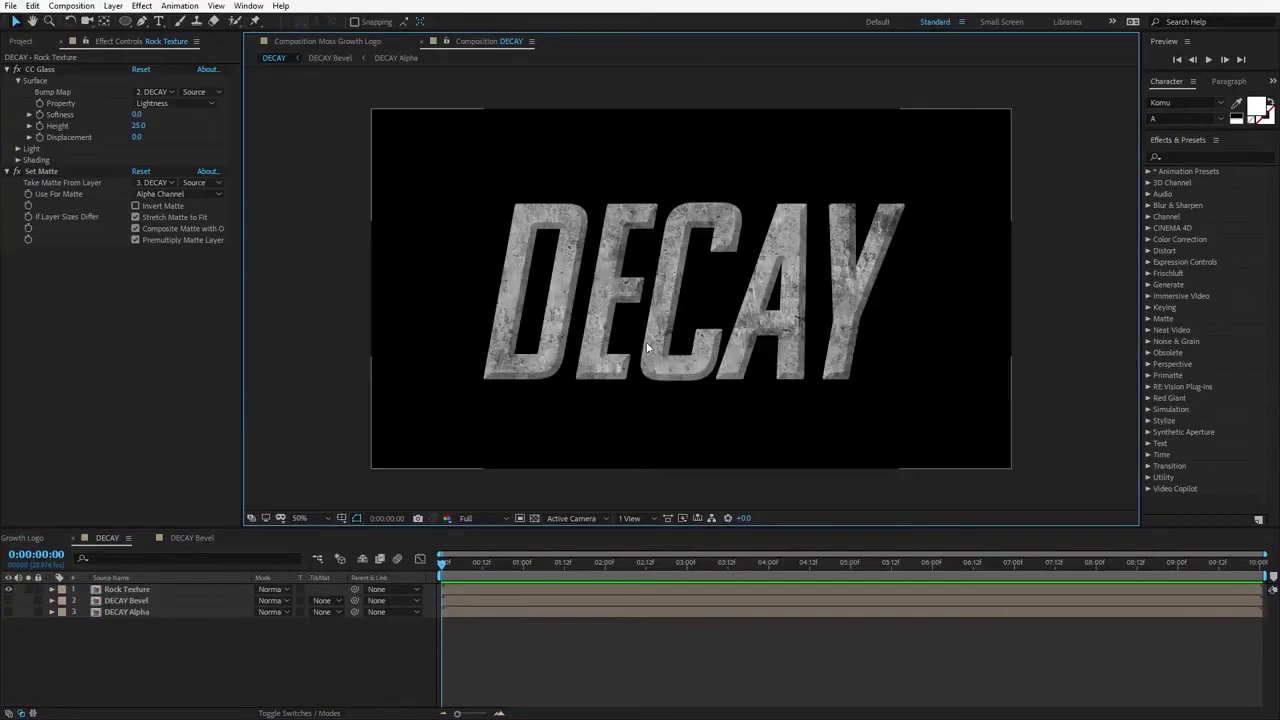
Step: Switch the Rock Texture layer's CC Glass lighting from the effect light to AE Lights
{"action": "left_click", "coordinate": [136, 589]}
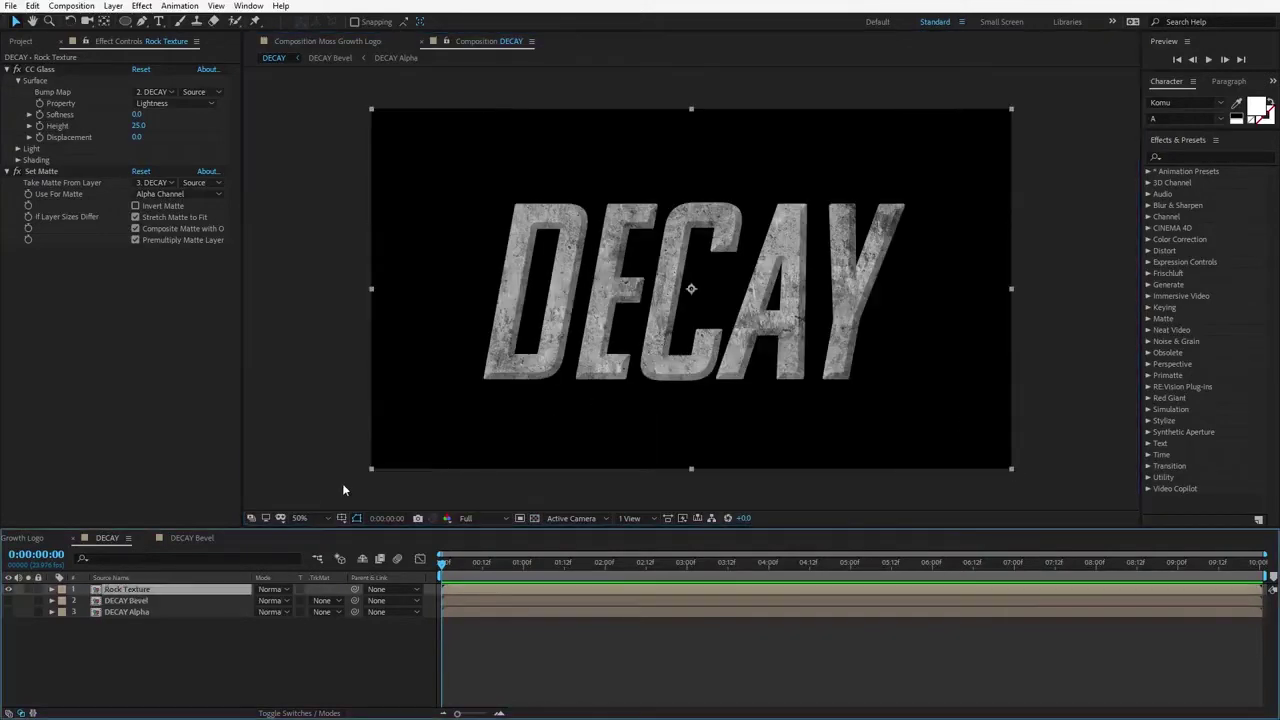
{"action": "left_click", "coordinate": [18, 150]}
{"action": "left_click", "coordinate": [174, 160]}
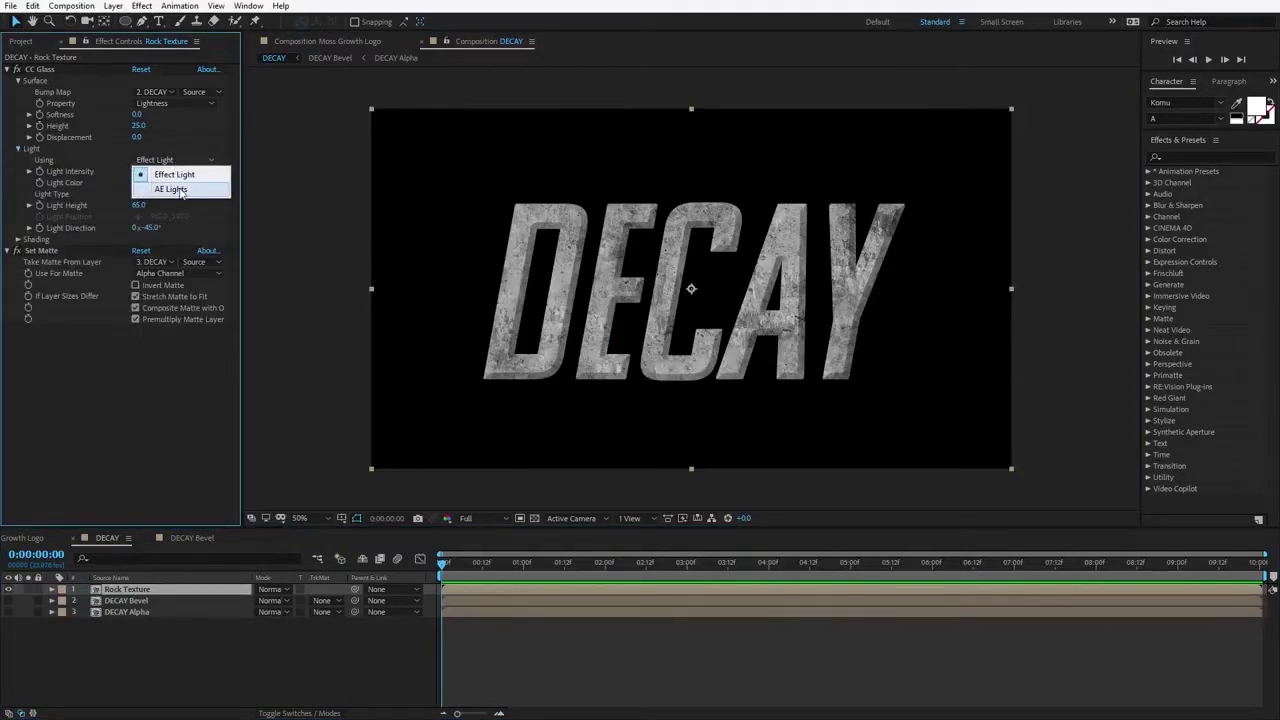
{"action": "left_click", "coordinate": [180, 190]}
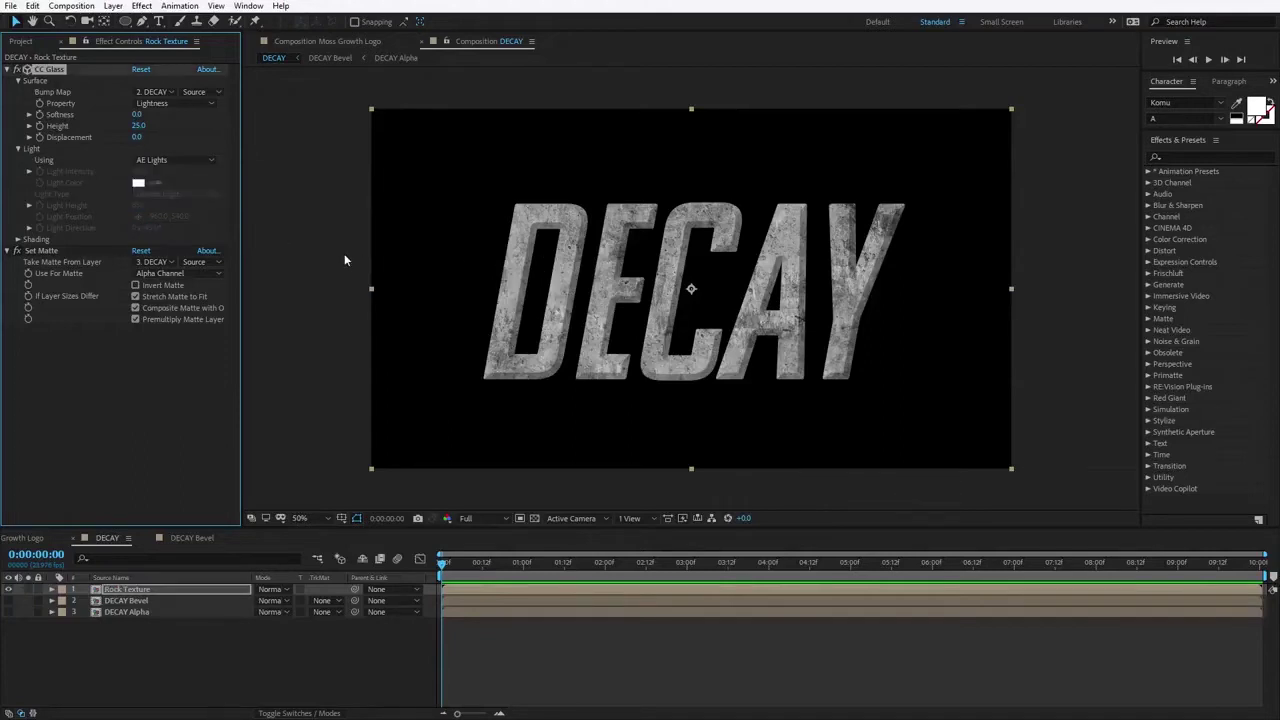
{"action": "left_click", "coordinate": [310, 245]}
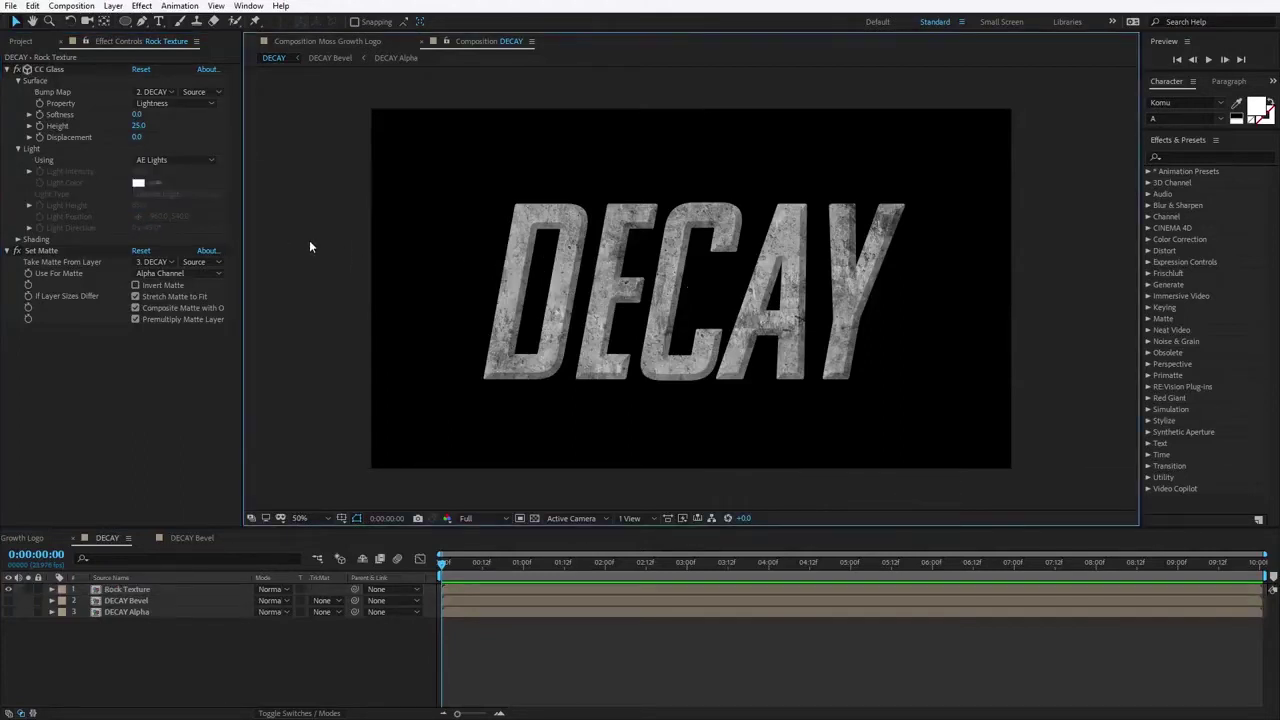
Step: Add a white parallel light at 100% intensity to the DECAY composition
{"action": "left_click", "coordinate": [113, 6]}
{"action": "mouse_move", "coordinate": [116, 22]}
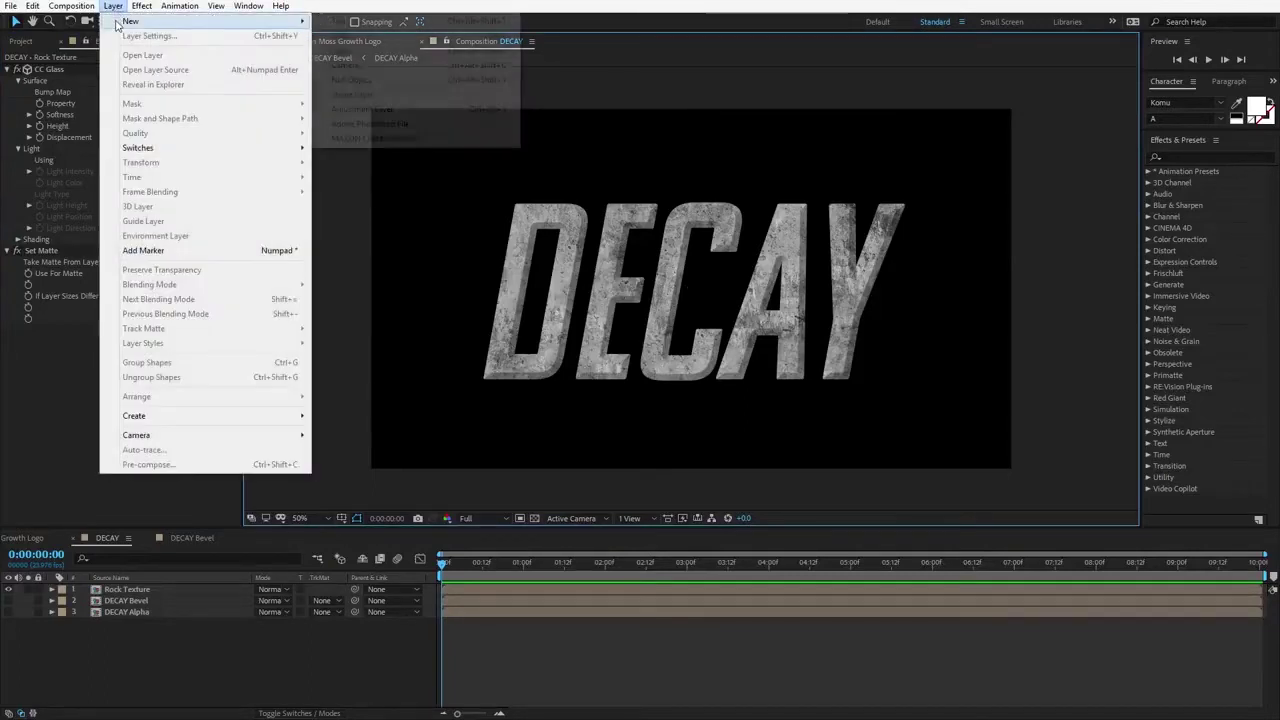
{"action": "left_click", "coordinate": [340, 48]}
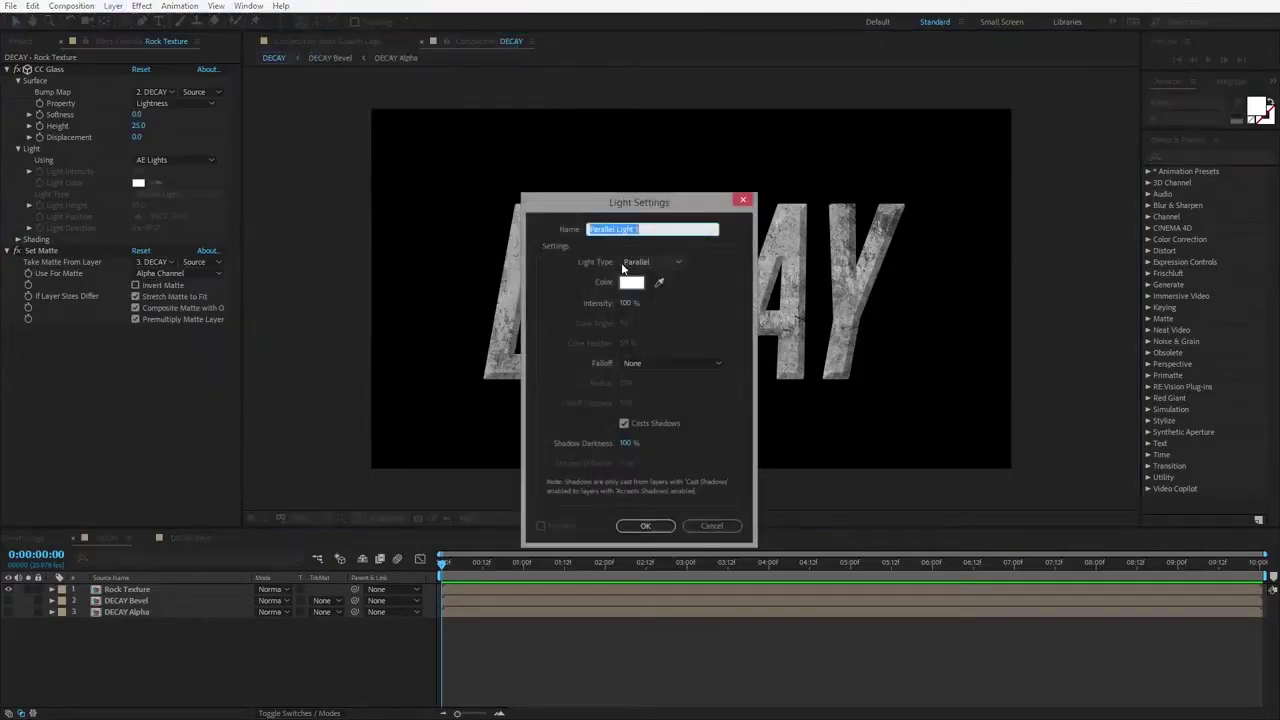
{"action": "left_click", "coordinate": [645, 525]}
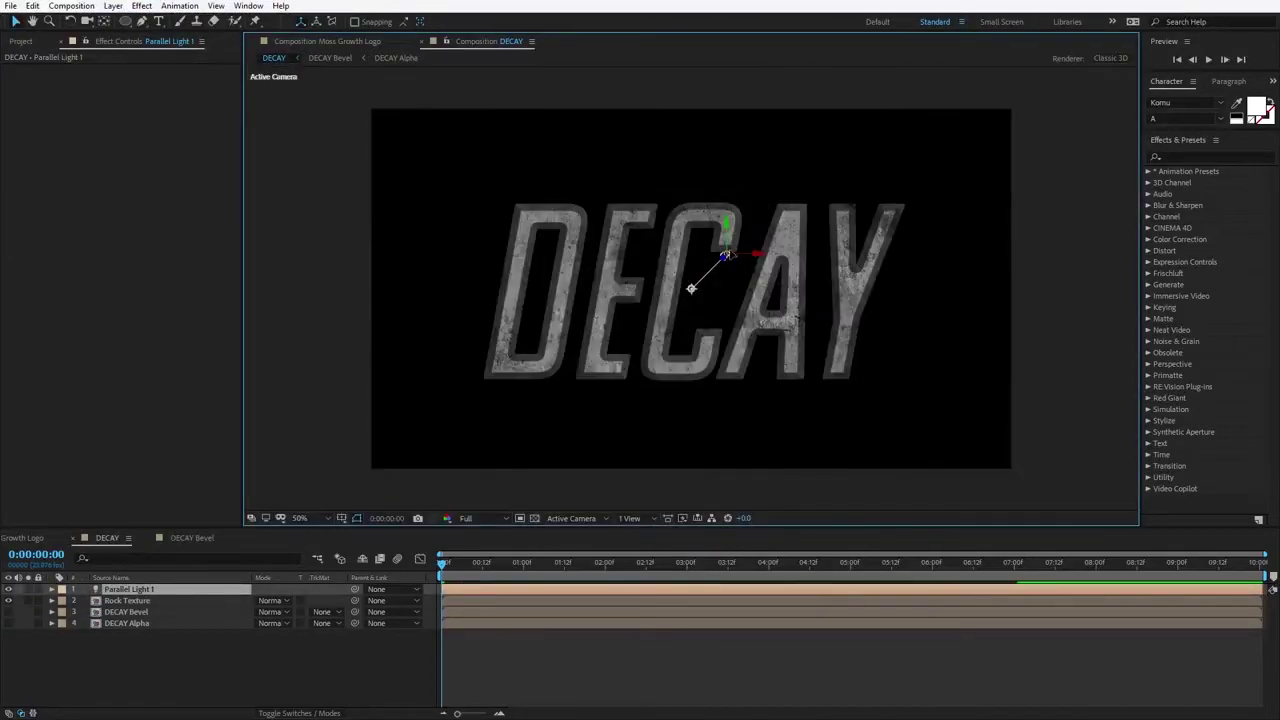
Step: Move the parallel light above and to the right of the DECAY text, at a position of about 1505.8, -42.5, -287.7
{"action": "left_click_drag", "start_coordinate": [726, 256], "coordinate": [727, 42]}
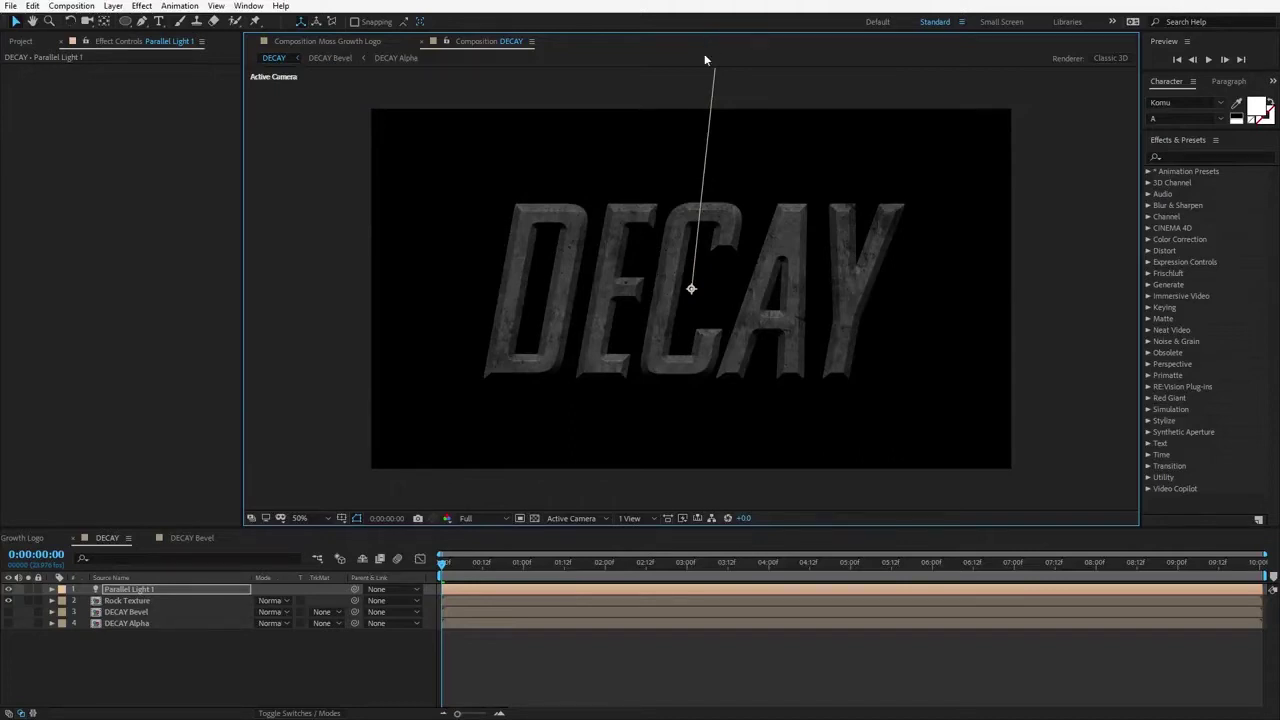
{"action": "left_click", "coordinate": [144, 591]}
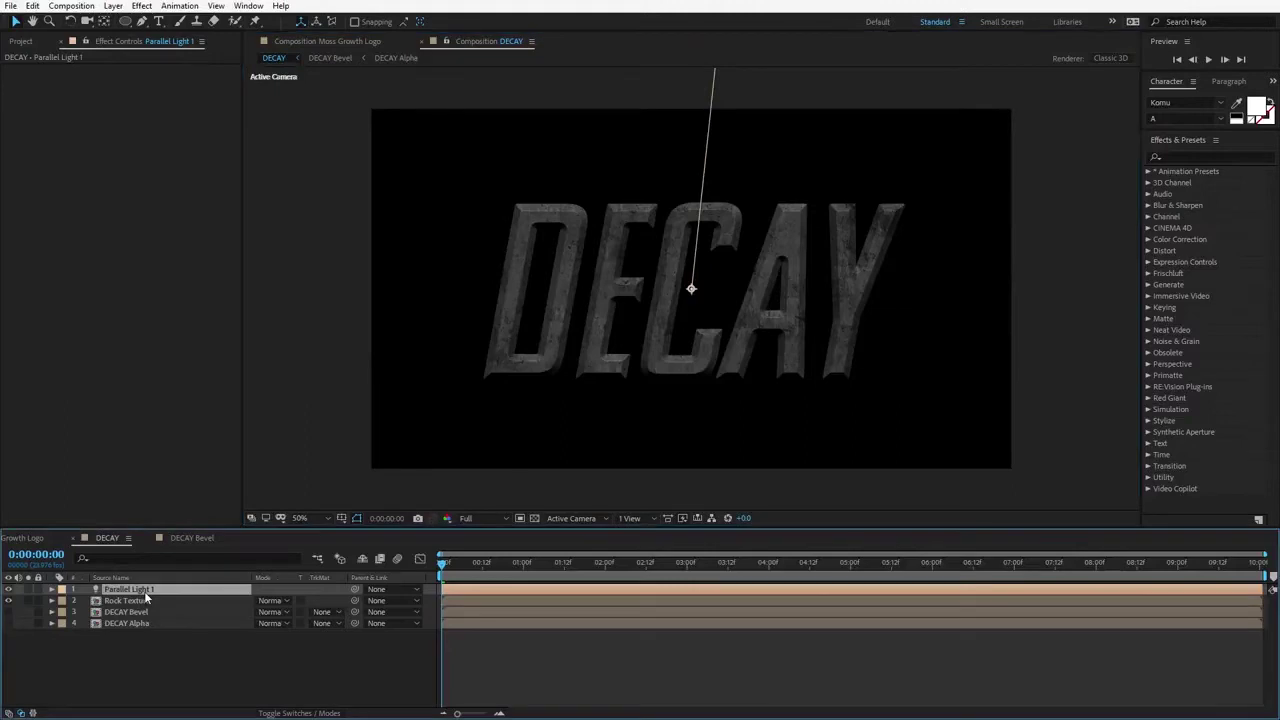
{"action": "key", "text": "comma"}
{"action": "left_click_drag", "start_coordinate": [711, 161], "coordinate": [798, 144]}
{"action": "key", "text": "period"}
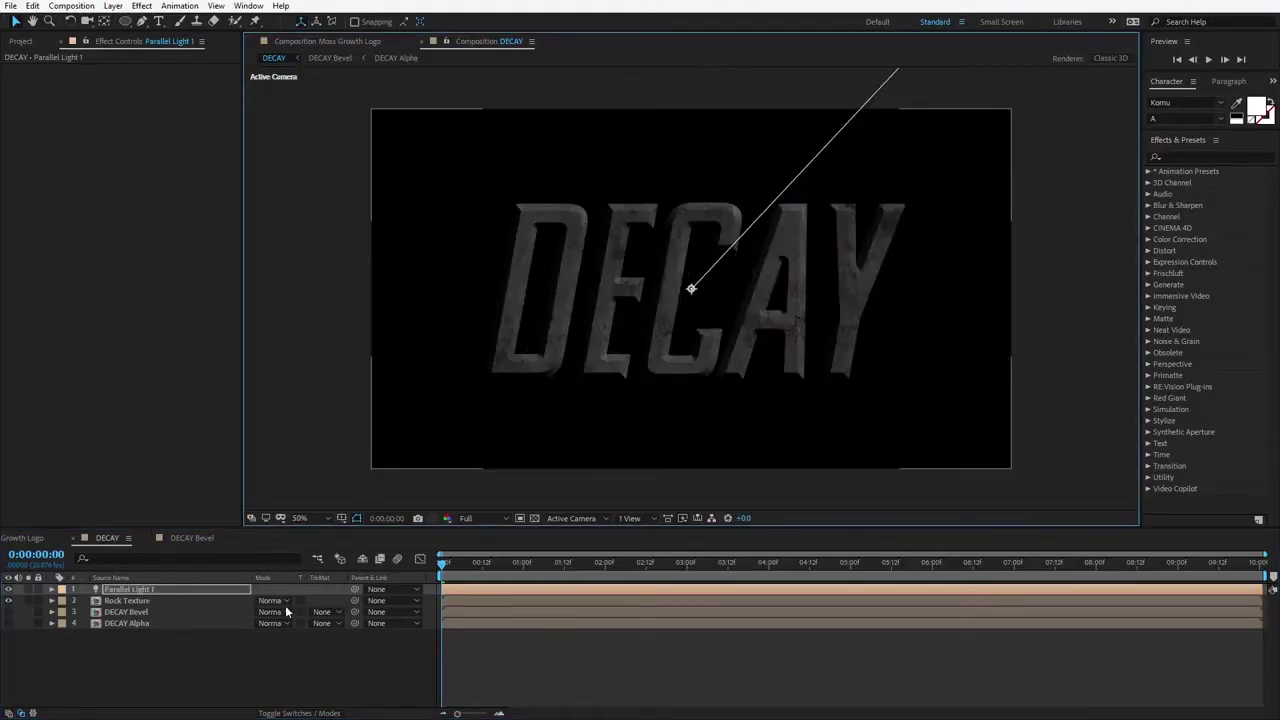
{"action": "key", "text": "p"}
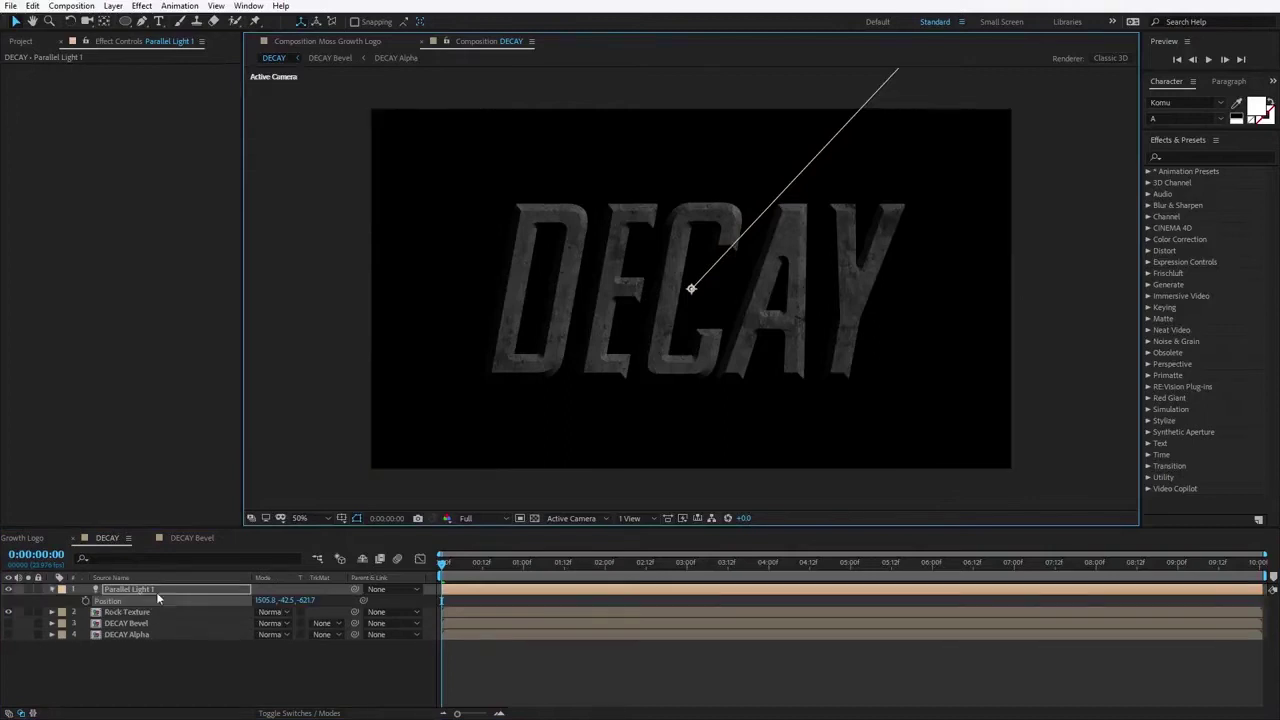
{"action": "mouse_move", "coordinate": [875, 95]}
{"action": "left_mouse_down"}
{"action": "mouse_move", "coordinate": [872, 55]}
{"action": "mouse_move", "coordinate": [888, 78]}
{"action": "left_mouse_up"}
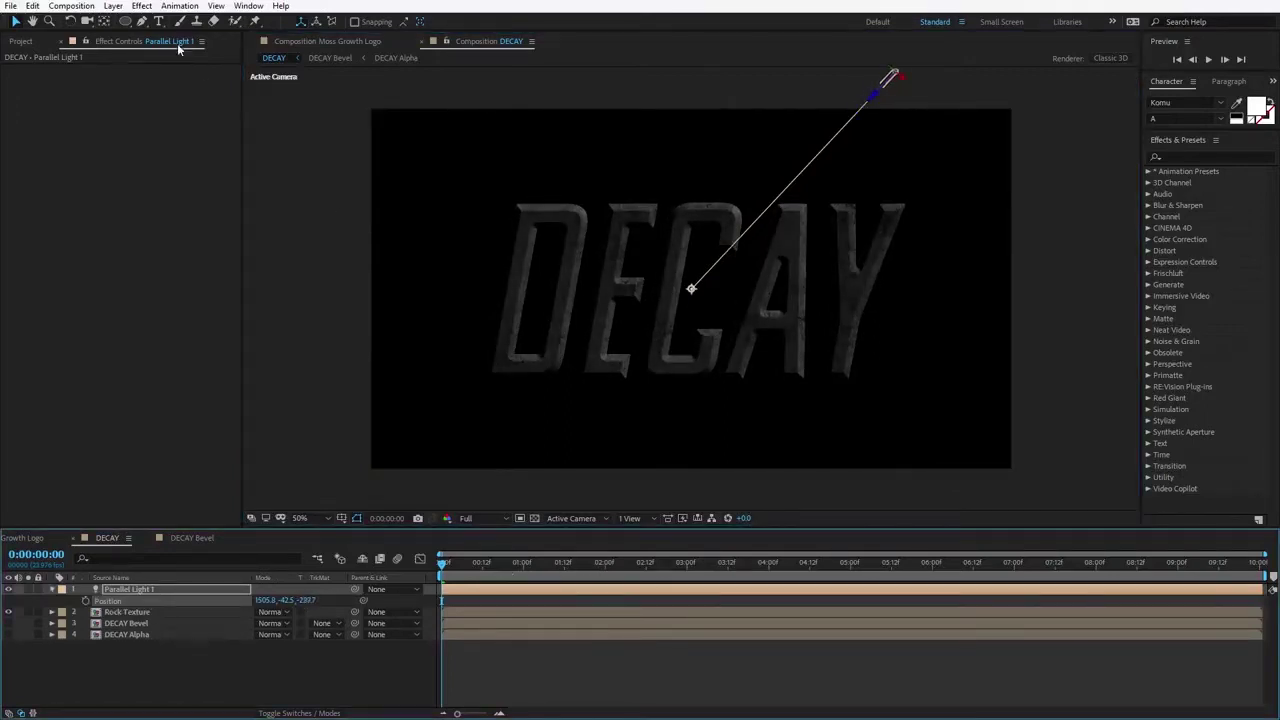
Step: Add an ambient light with 50% intensity to the DECAY composition
{"action": "left_click", "coordinate": [113, 6]}
{"action": "mouse_move", "coordinate": [117, 23]}
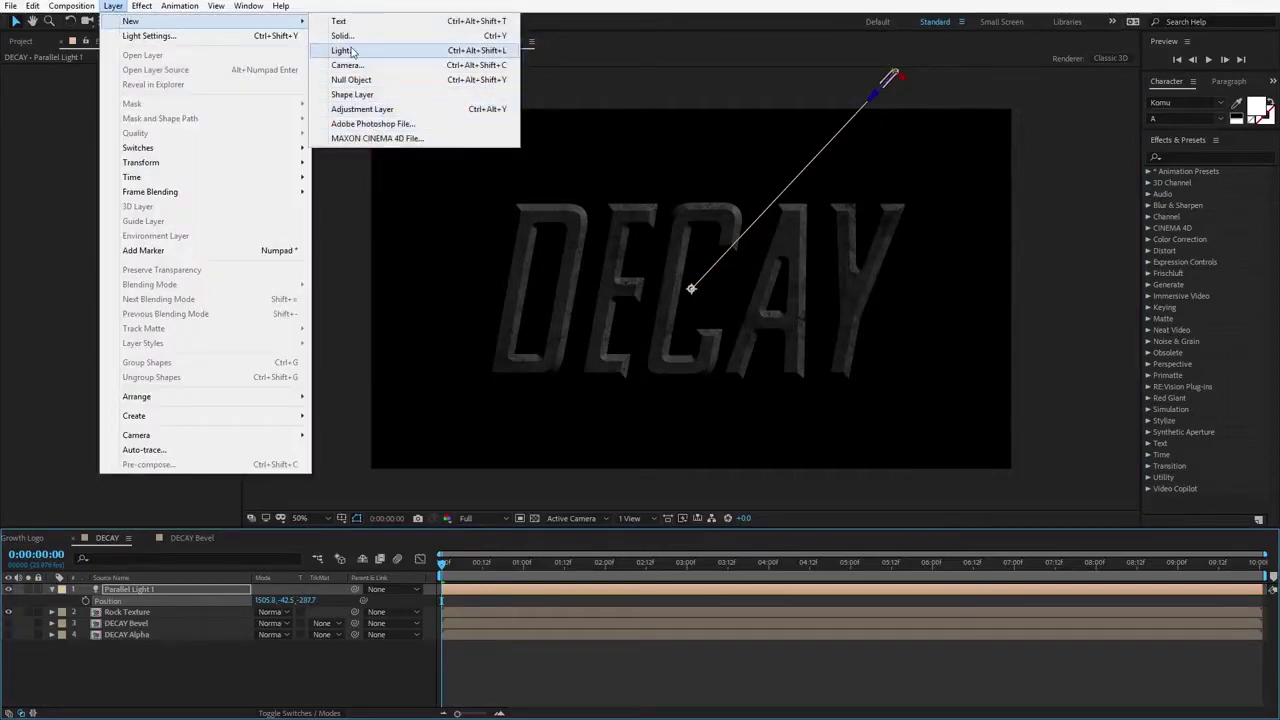
{"action": "left_click", "coordinate": [360, 50]}
{"action": "left_click", "coordinate": [640, 262]}
{"action": "left_click", "coordinate": [647, 320]}
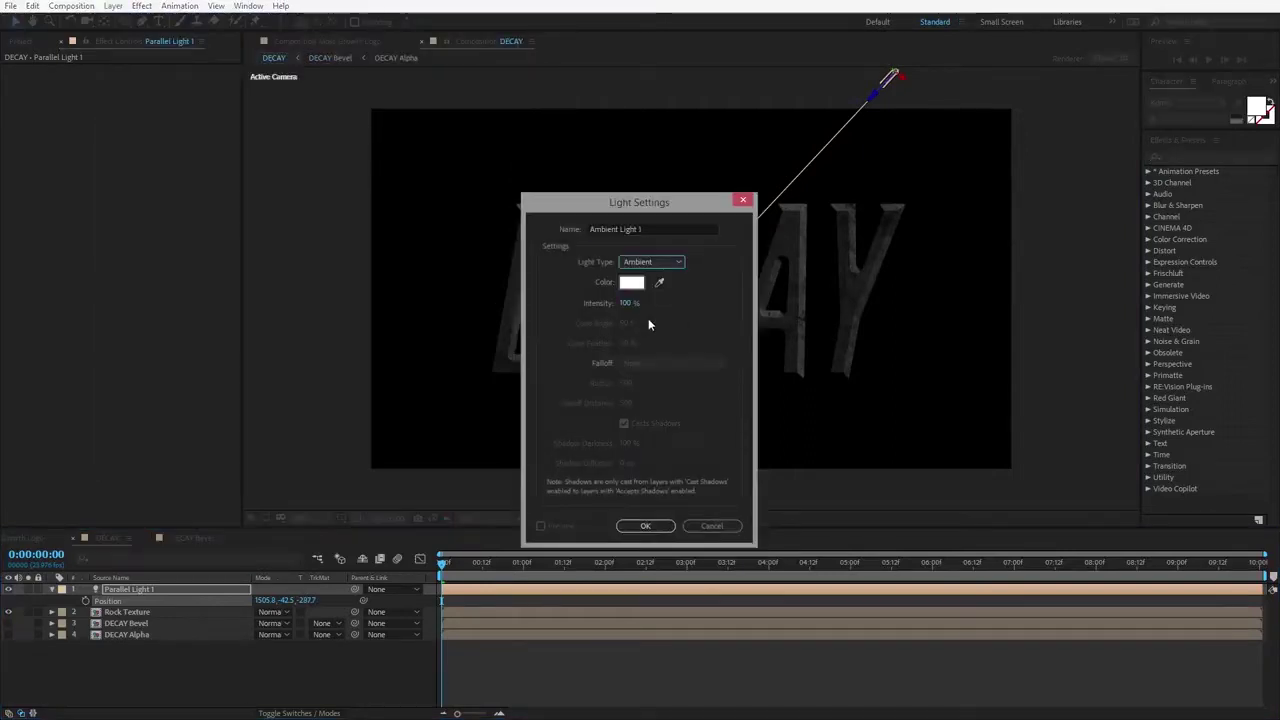
{"action": "left_click", "coordinate": [645, 303]}
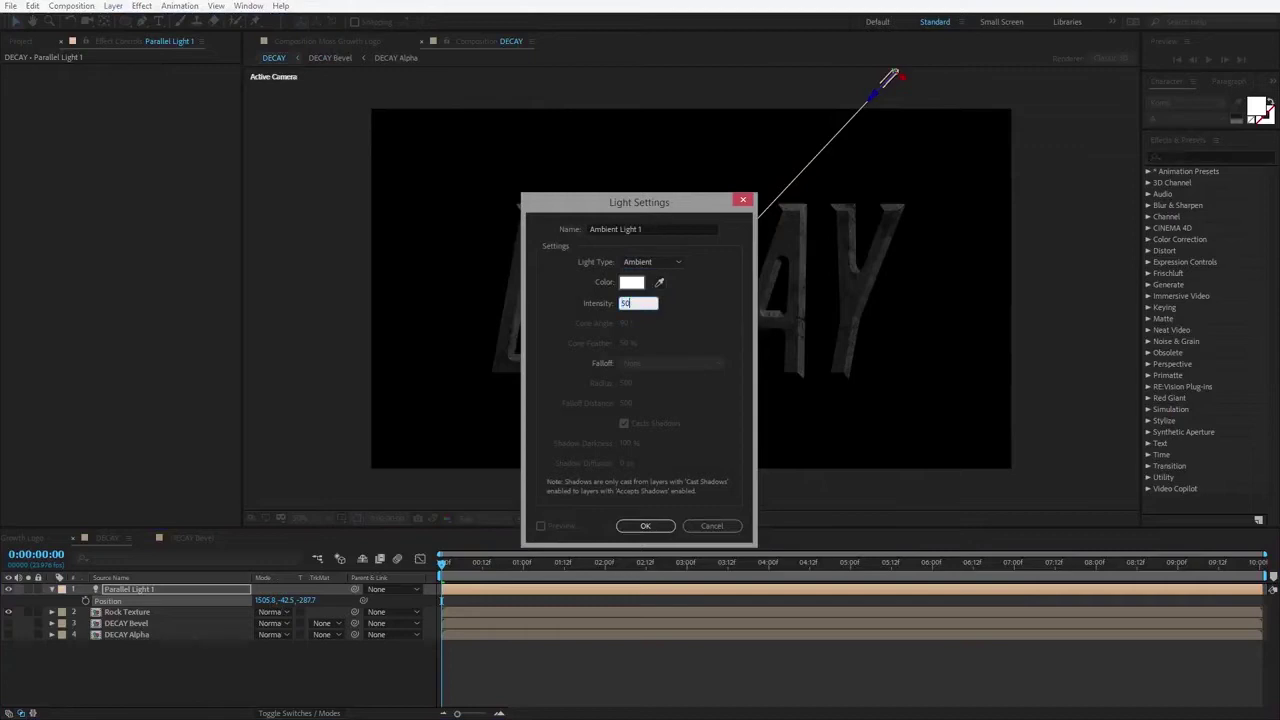
{"action": "key", "text": "Return"}
Step: Add a point light coloured 4A7EDE and place it off the upper left of the DECAY text, adjusting its depth
{"action": "left_click", "coordinate": [113, 6]}
{"action": "mouse_move", "coordinate": [130, 20]}
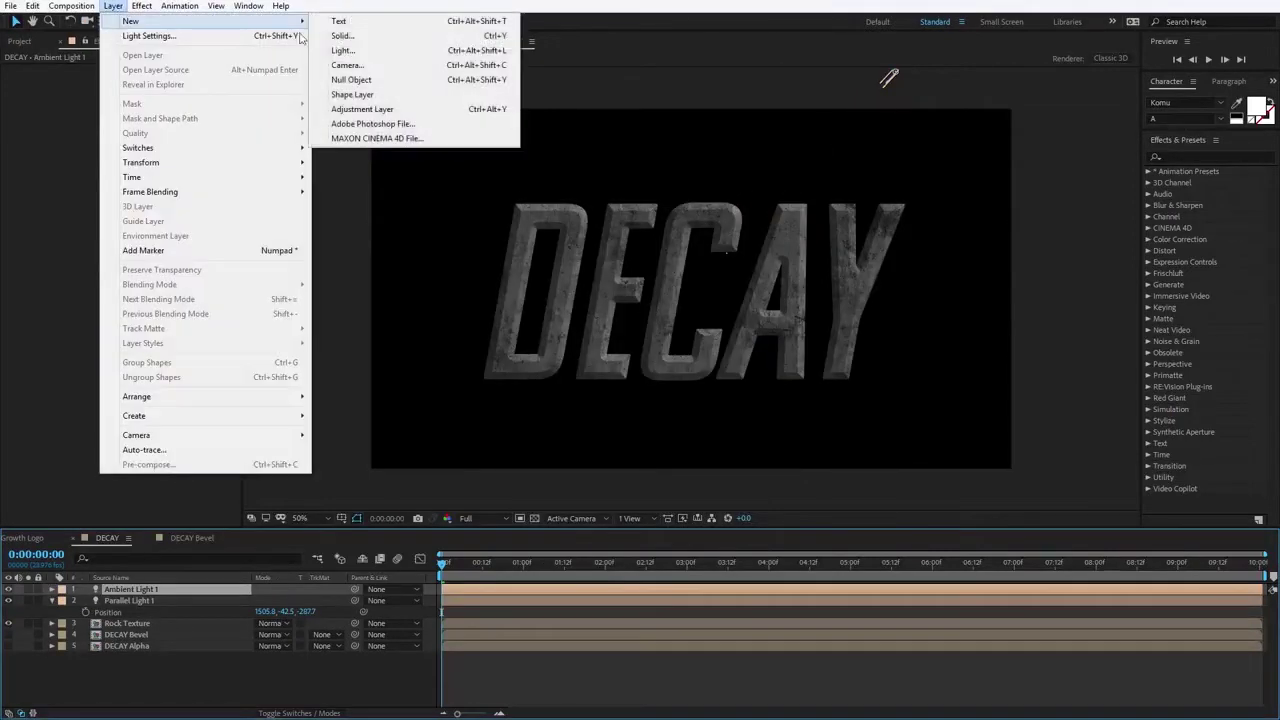
{"action": "left_click", "coordinate": [346, 50]}
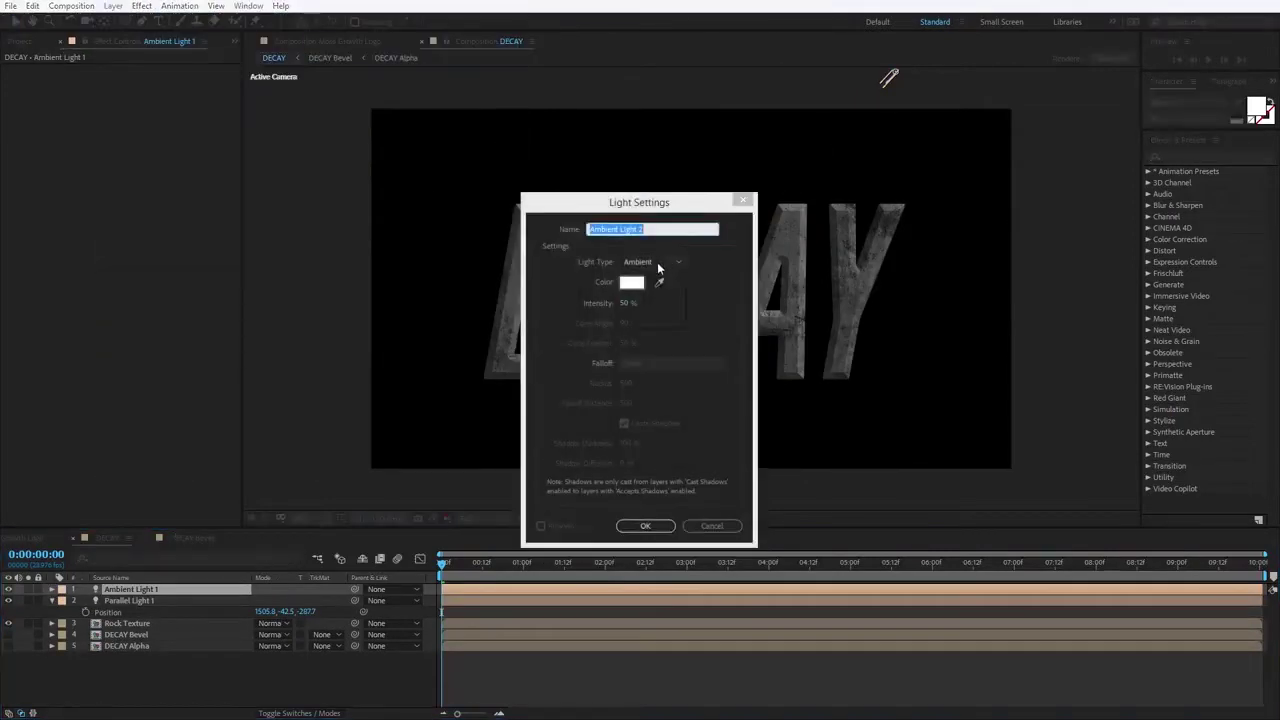
{"action": "left_click", "coordinate": [651, 262]}
{"action": "left_click", "coordinate": [651, 306]}
{"action": "left_click", "coordinate": [631, 282]}
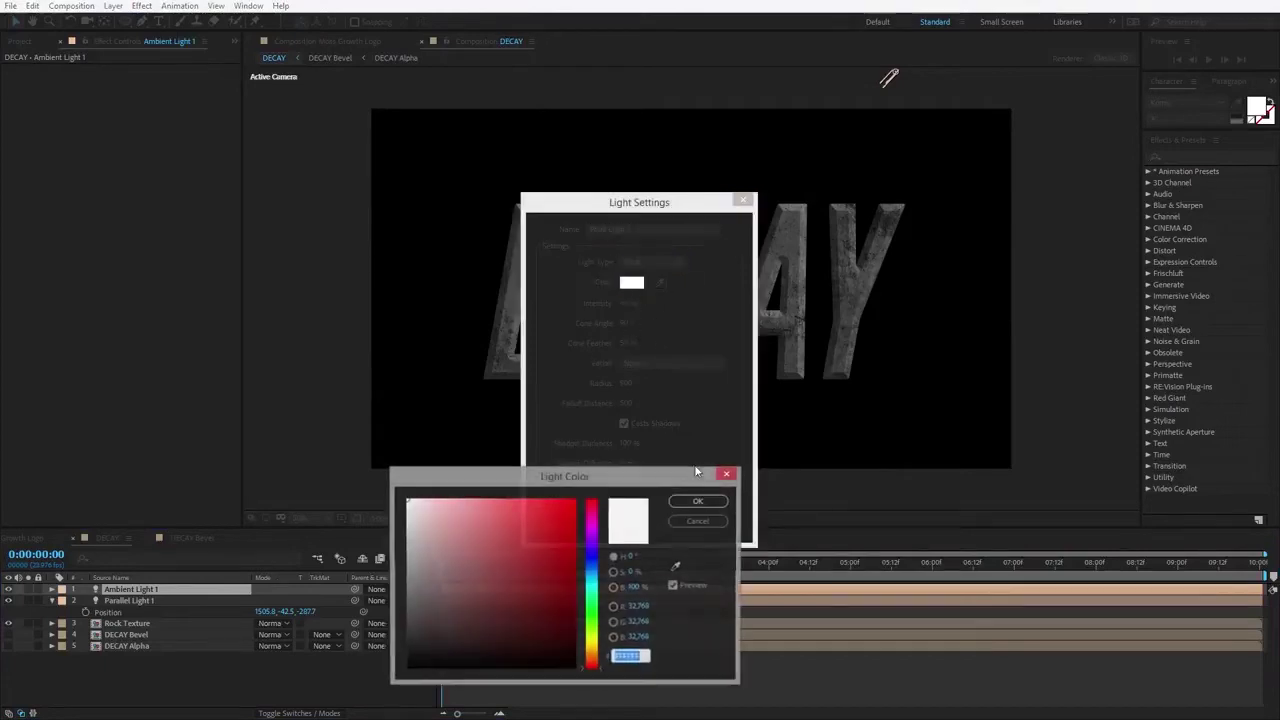
{"action": "left_click", "coordinate": [591, 566]}
{"action": "left_click", "coordinate": [519, 520]}
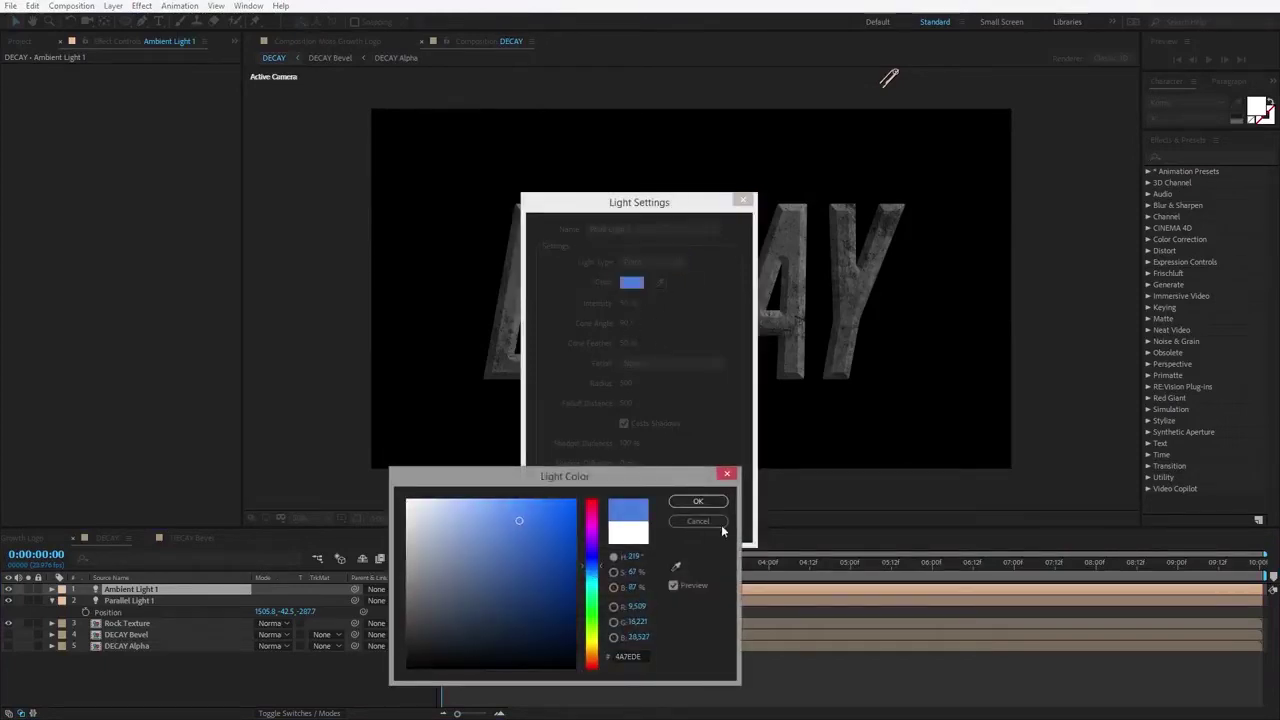
{"action": "left_click", "coordinate": [698, 501]}
{"action": "left_click", "coordinate": [646, 525]}
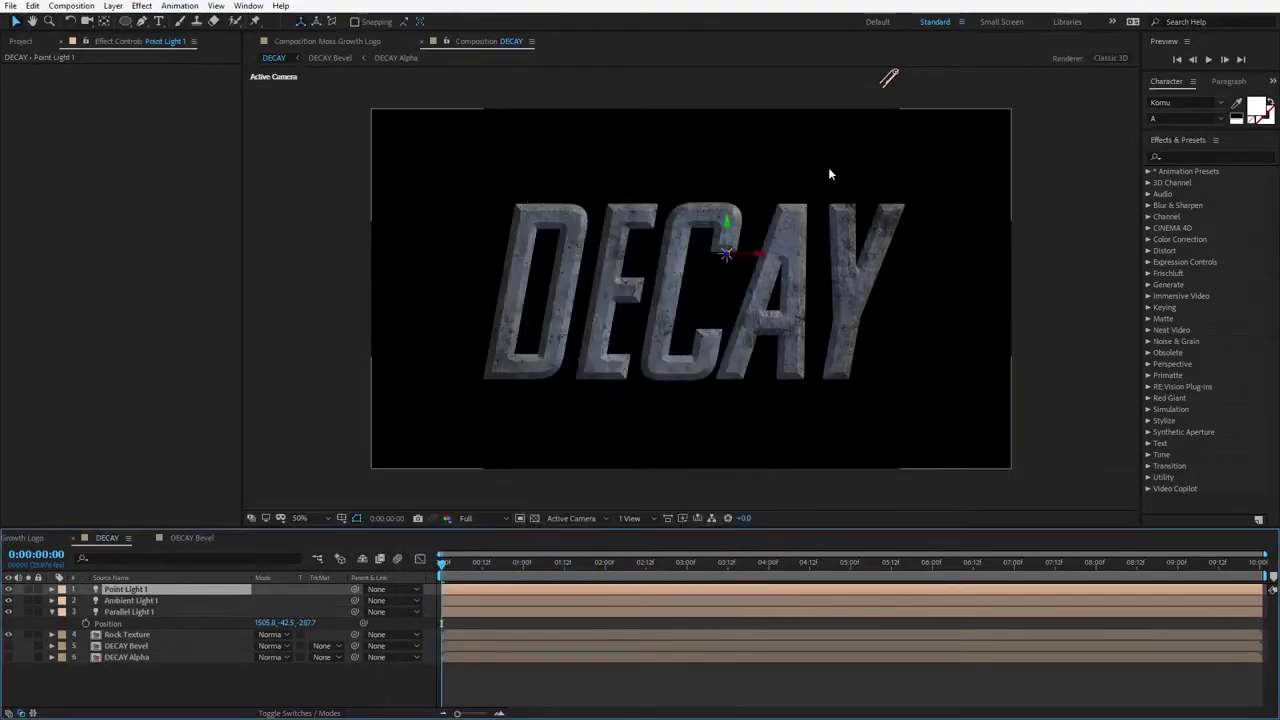
{"action": "left_click_drag", "start_coordinate": [727, 256], "coordinate": [352, 172]}
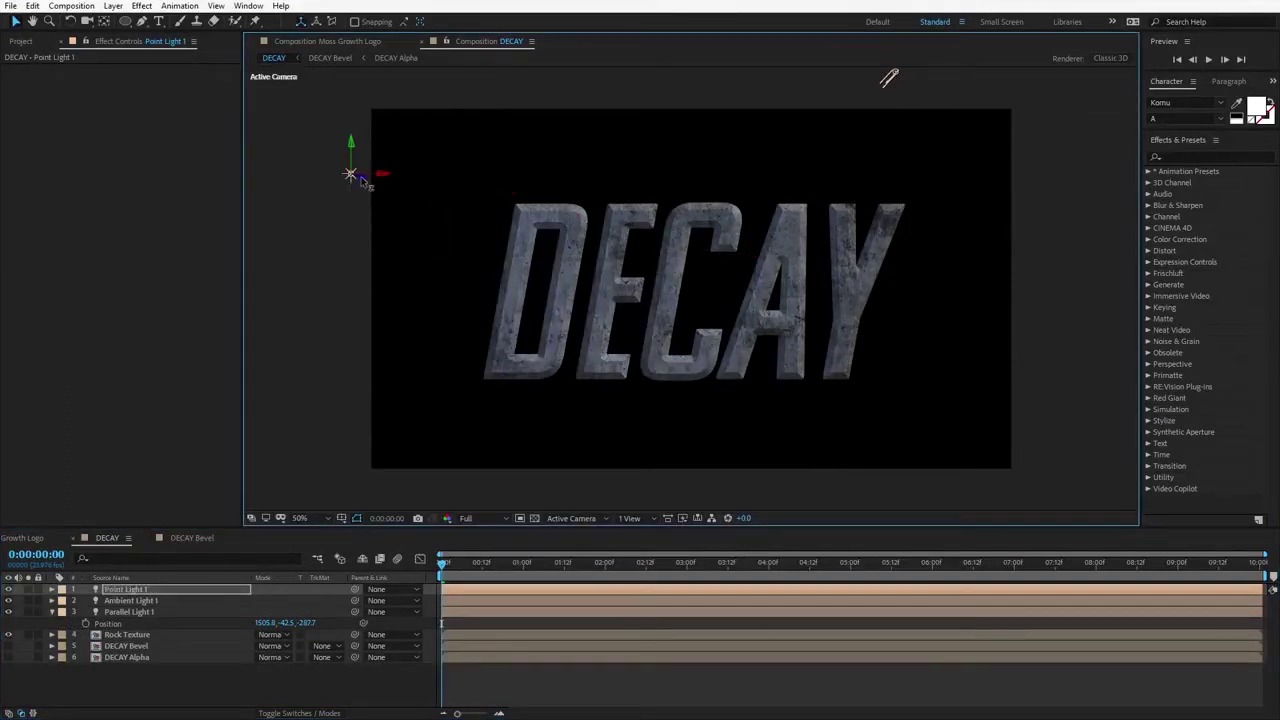
{"action": "left_click_drag", "start_coordinate": [362, 182], "coordinate": [563, 294]}
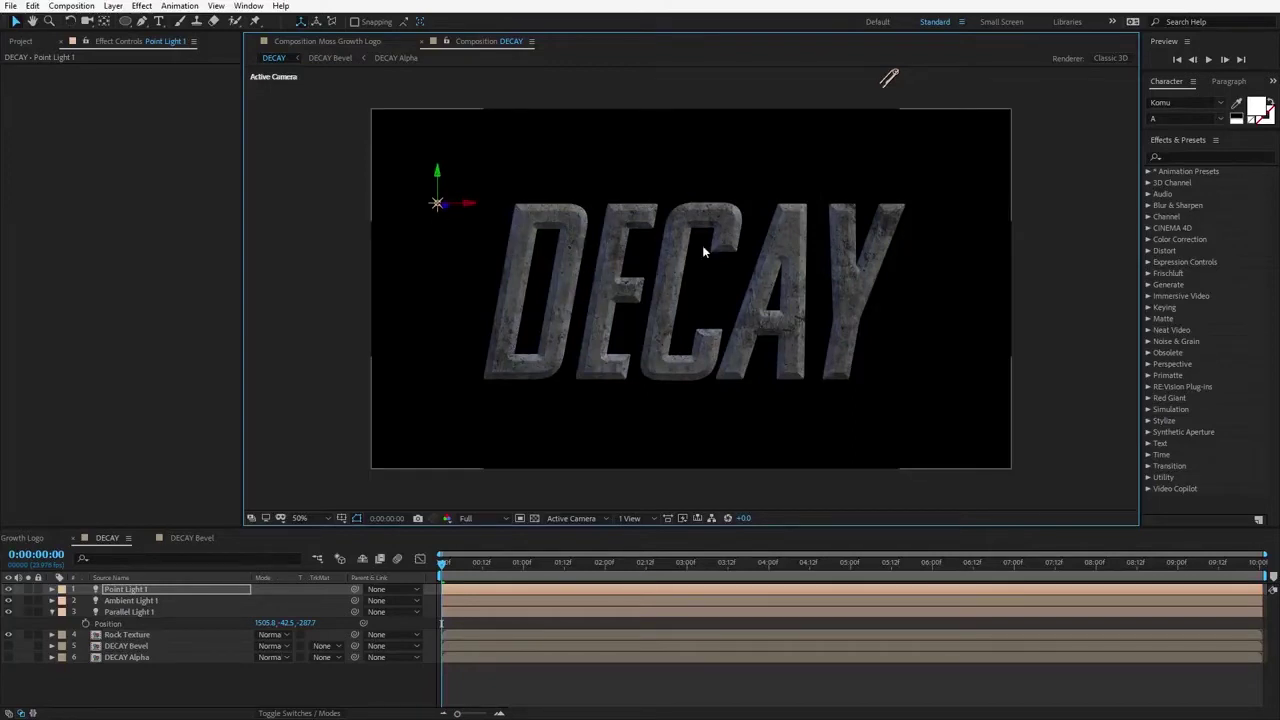
Step: Raise the parallel light's intensity to about 284% and adjust its depth position
{"action": "left_click", "coordinate": [893, 79]}
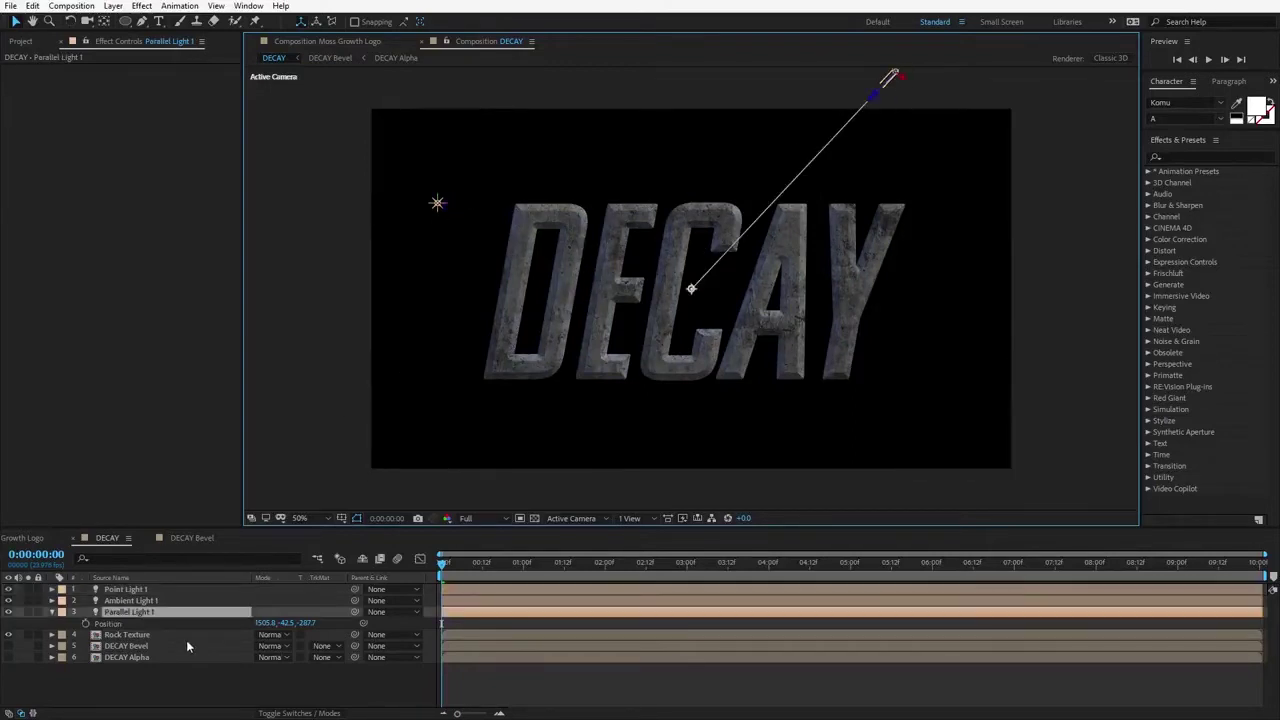
{"action": "key", "text": "t"}
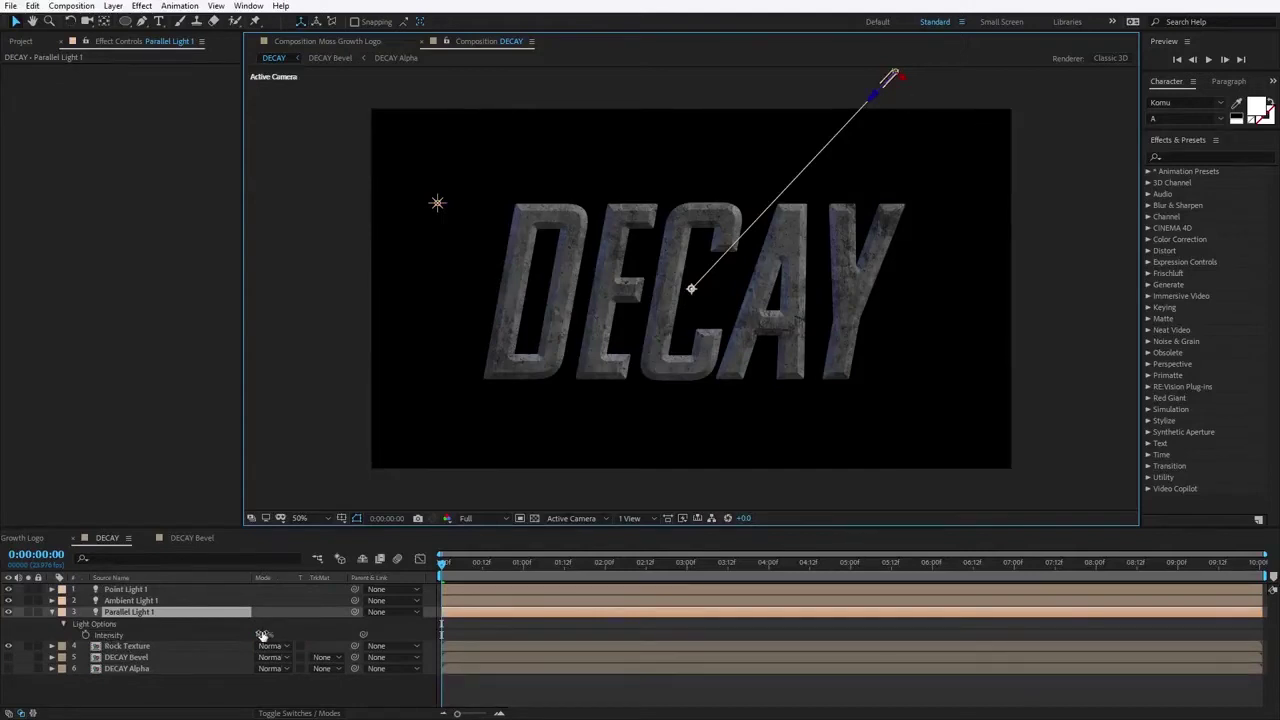
{"action": "left_click_drag", "start_coordinate": [263, 634], "coordinate": [384, 632]}
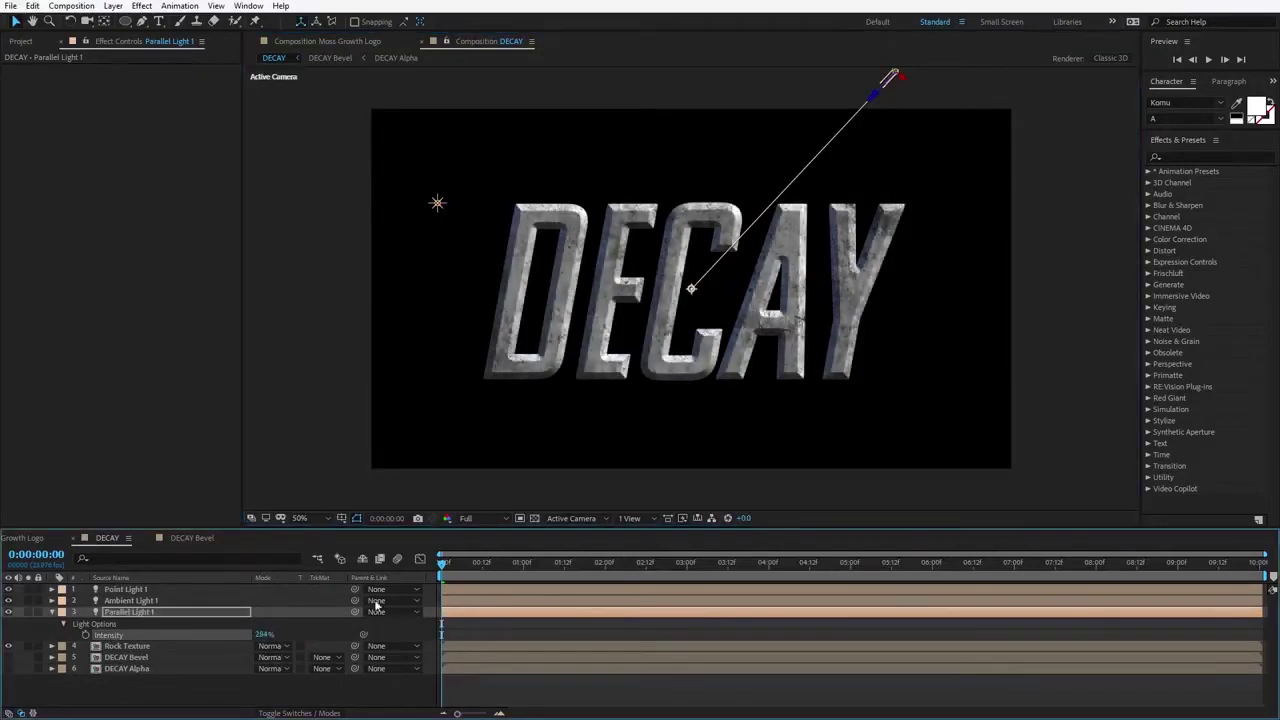
{"action": "key", "text": "p"}
{"action": "left_click_drag", "start_coordinate": [305, 622], "coordinate": [420, 614]}
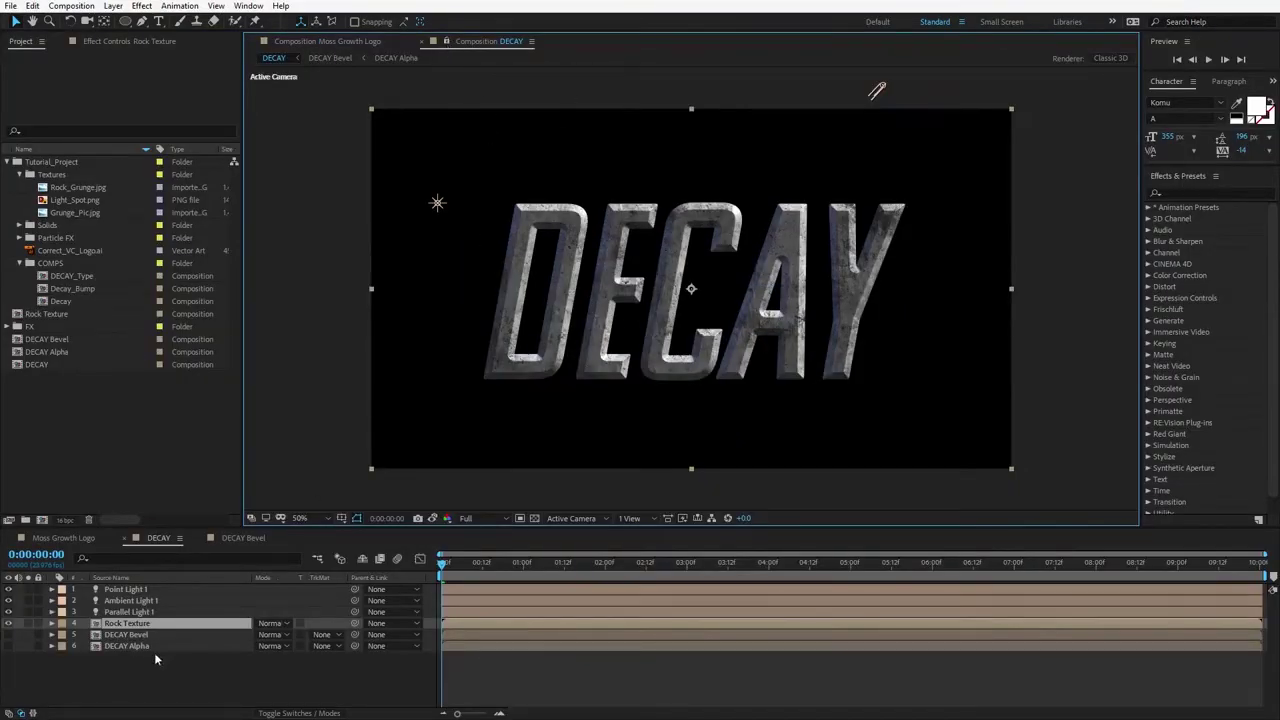
Step: Open the DECAY Bevel composition in its own viewer beside the DECAY composition, with DECAY viewed at 100%
{"action": "double_click", "coordinate": [117, 635]}
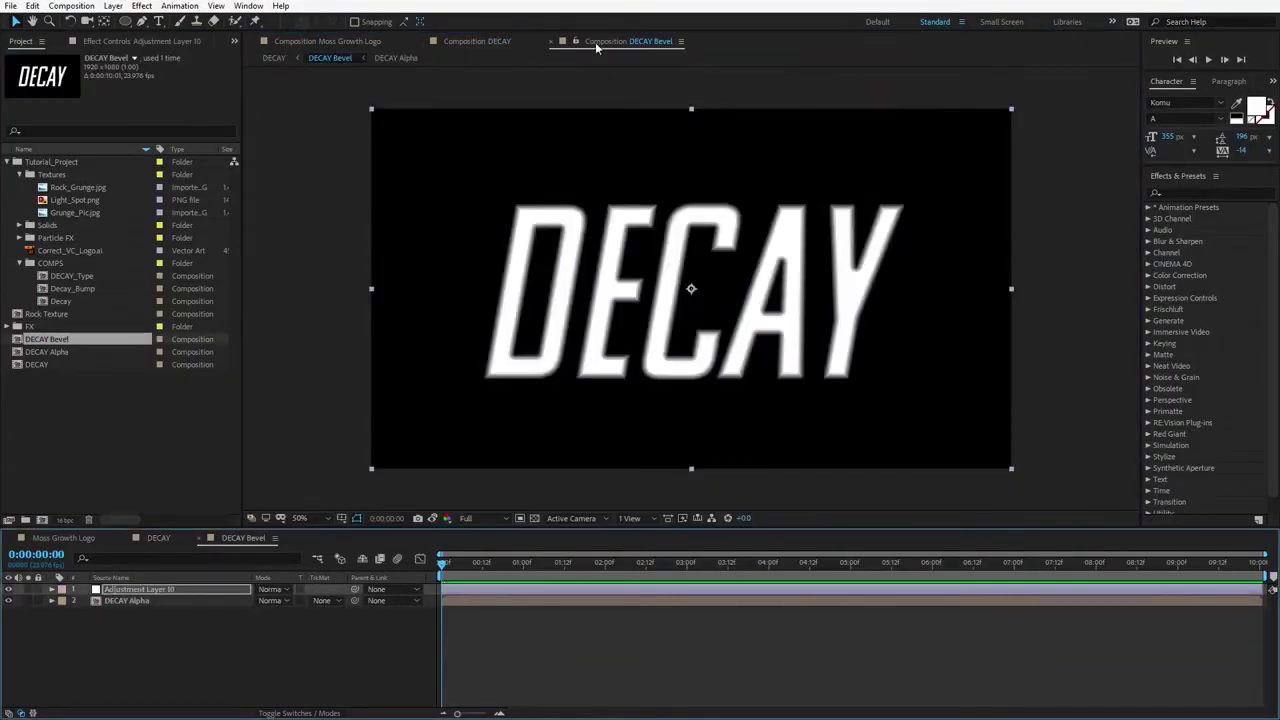
{"action": "left_click_drag", "start_coordinate": [596, 47], "coordinate": [1085, 290]}
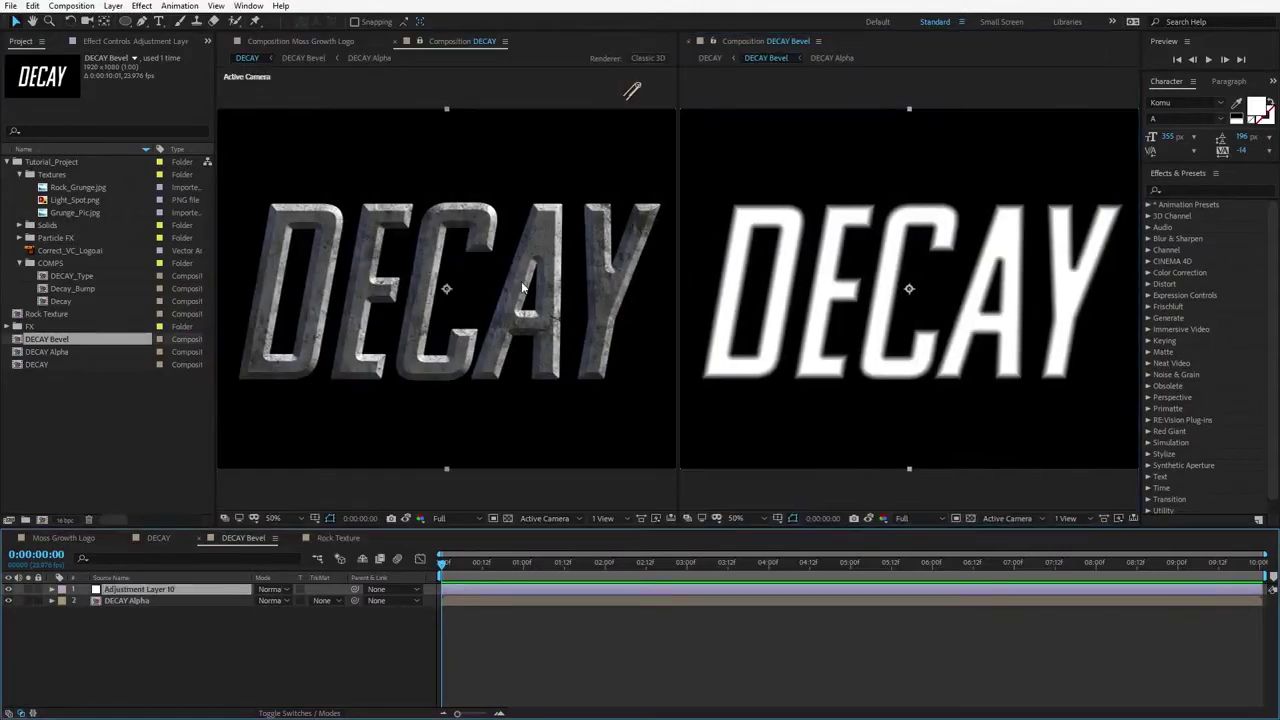
{"action": "key", "text": "slash"}
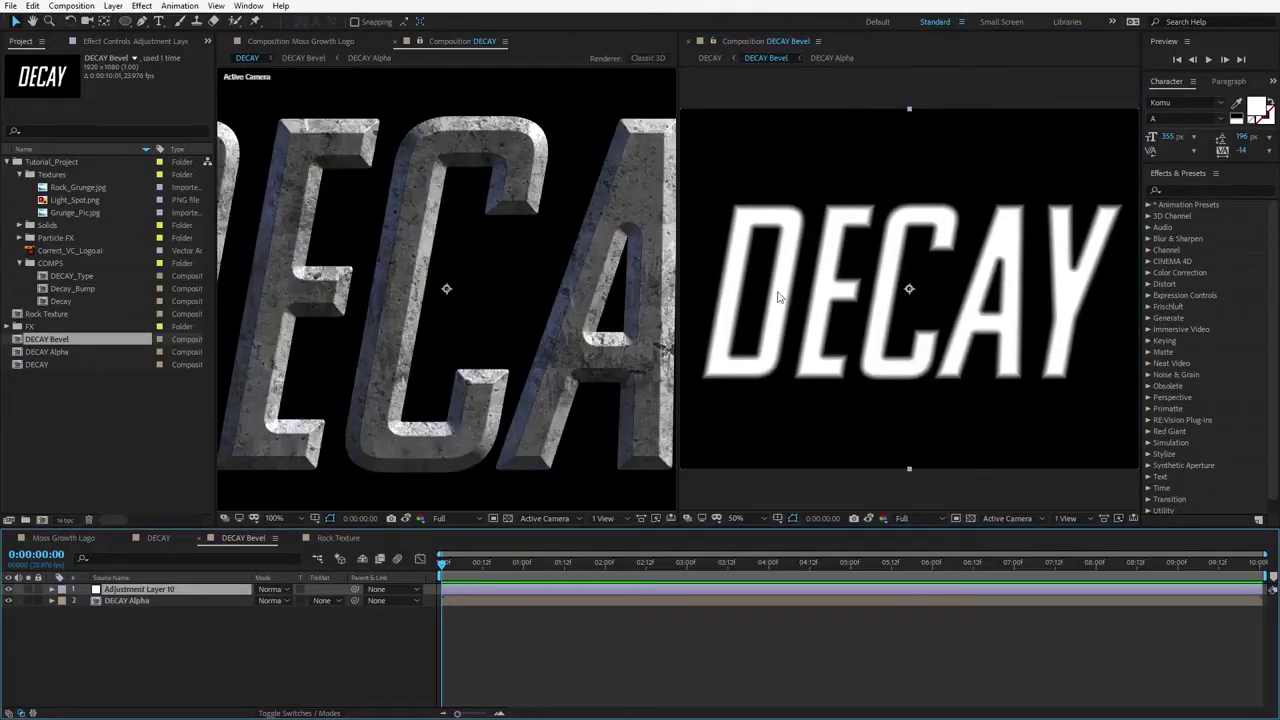
Step: Create a black 1920 x 1080 solid named Rock Fractal in the DECAY Bevel composition
{"action": "left_click", "coordinate": [946, 205]}
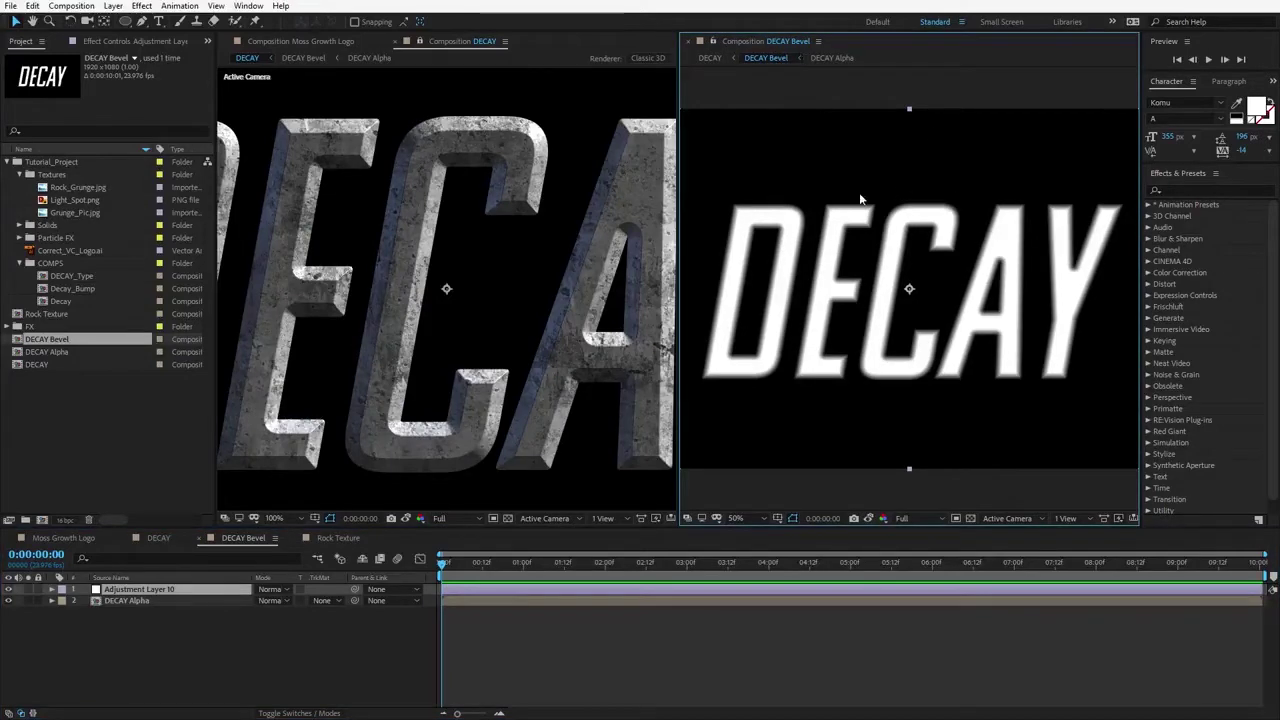
{"action": "left_click", "coordinate": [113, 6]}
{"action": "mouse_move", "coordinate": [140, 21]}
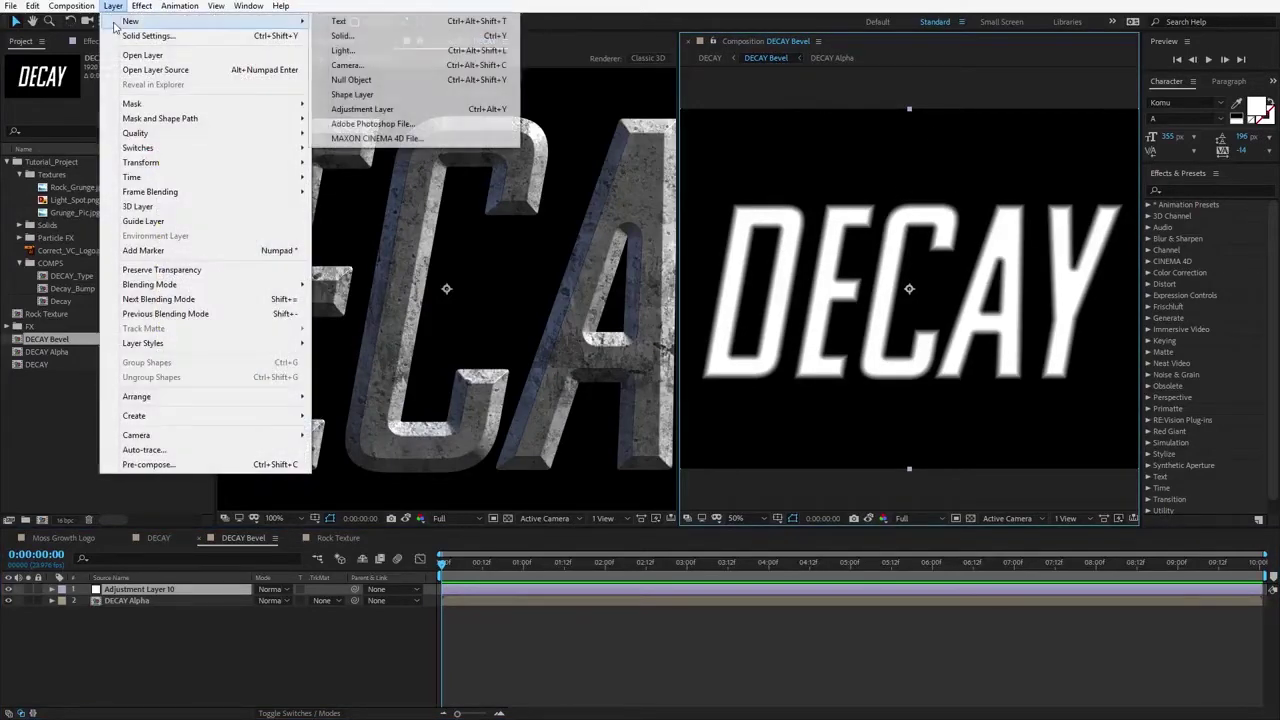
{"action": "left_click", "coordinate": [352, 37]}
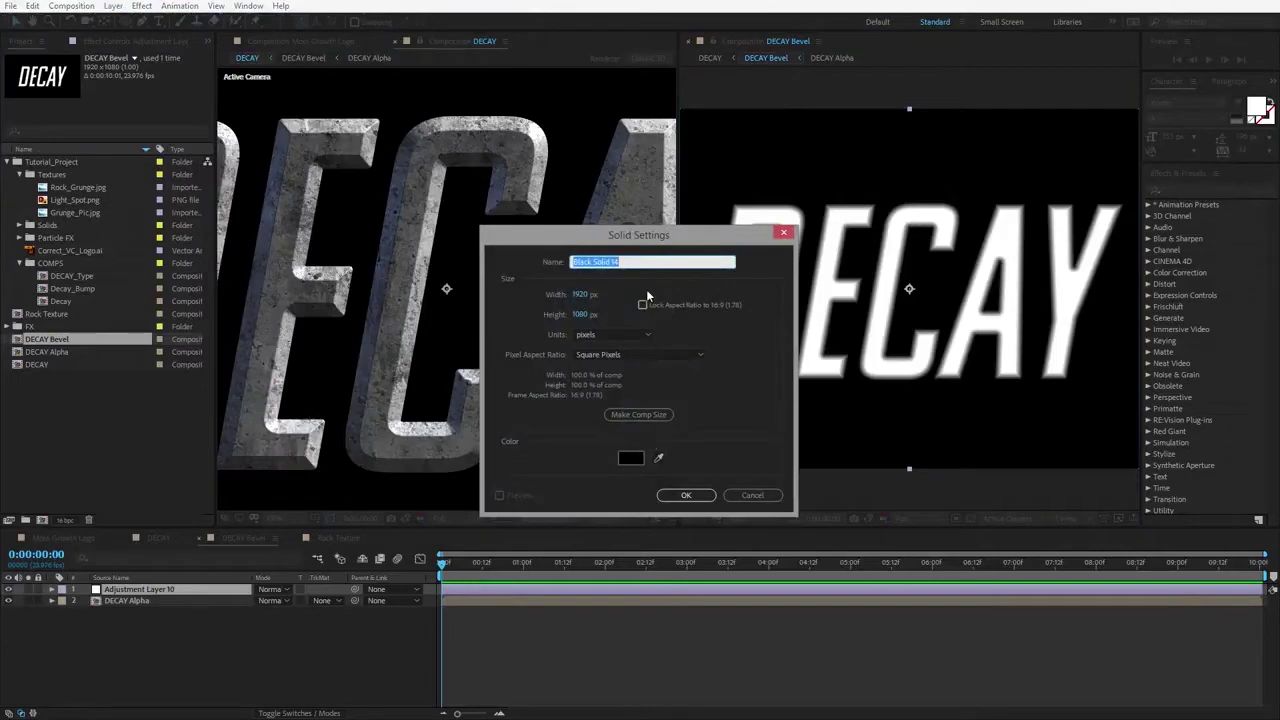
{"action": "type", "text": "Rock Fractal"}
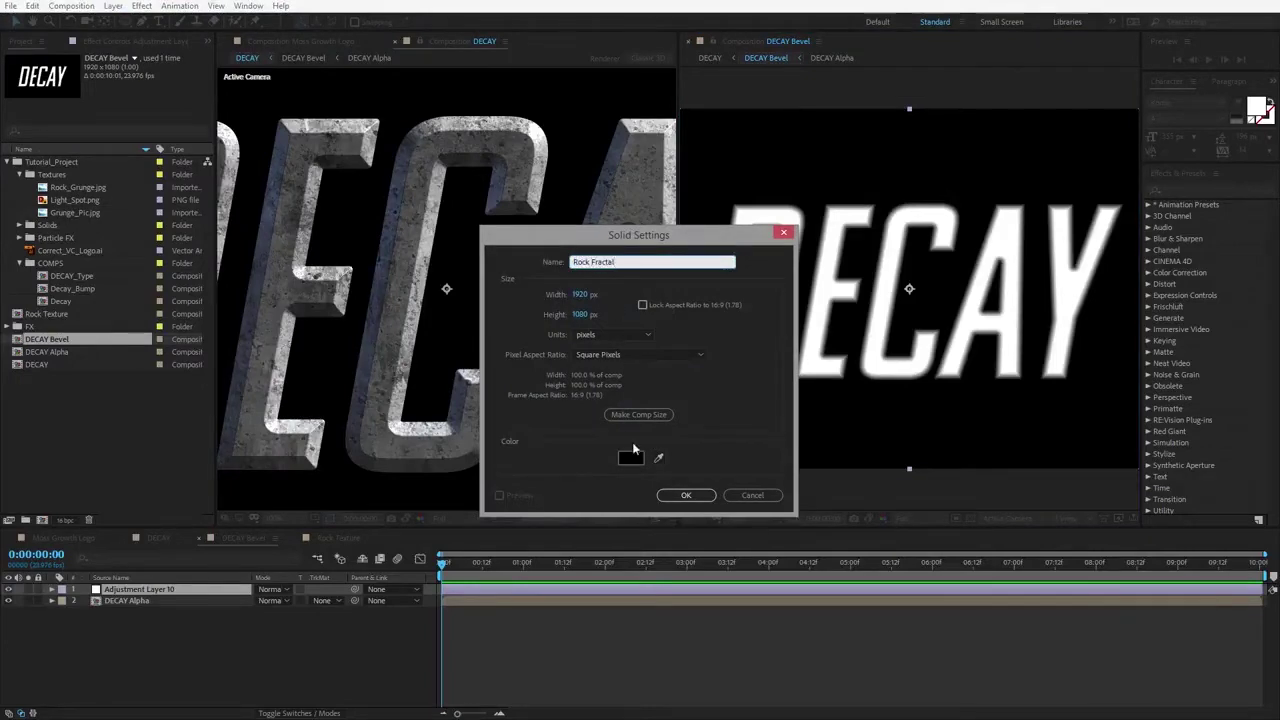
{"action": "left_click", "coordinate": [684, 495]}
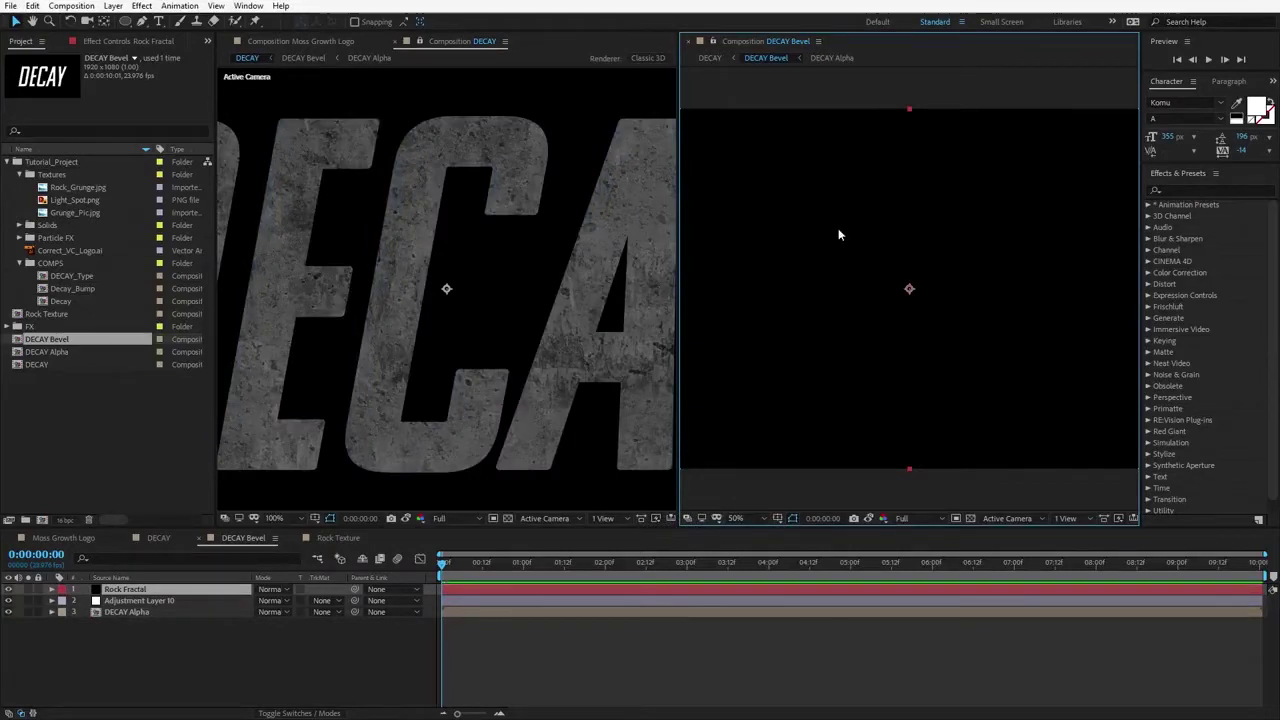
{"action": "key", "text": "ctrl+space"}
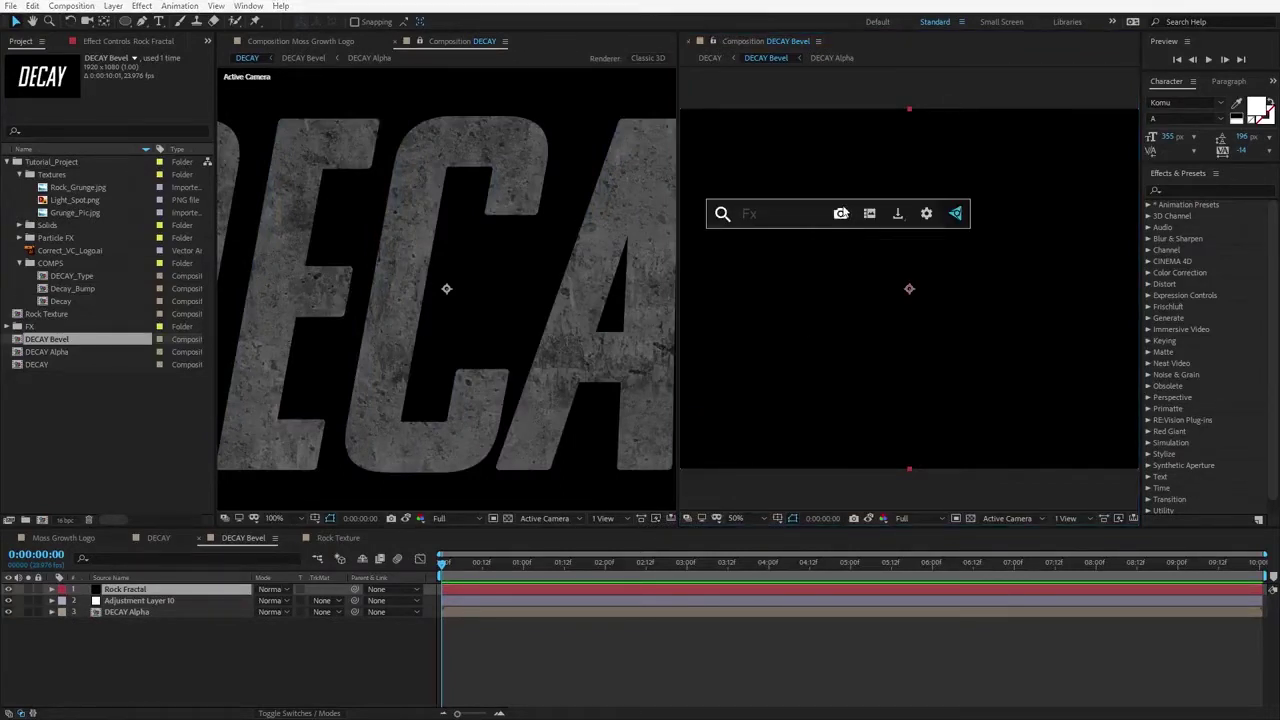
{"action": "type", "text": "frac"}
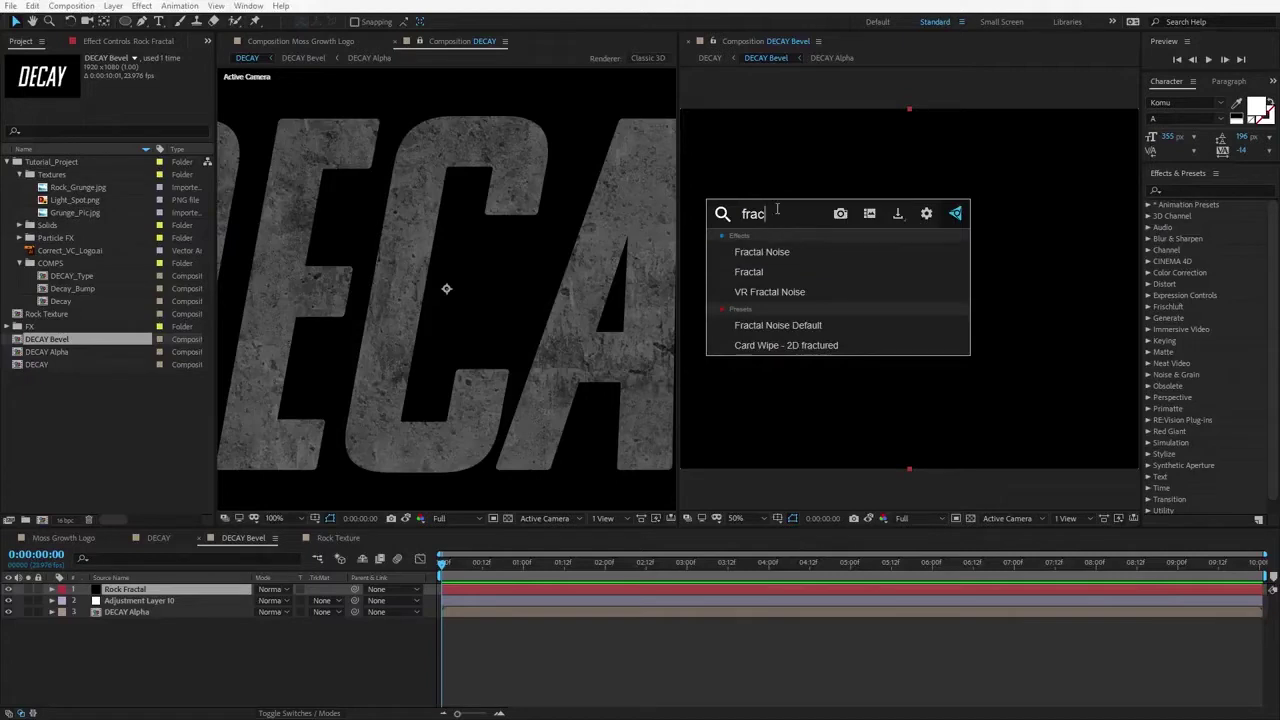
{"action": "key", "text": "Escape"}
Step: Apply the Fractal Noise effect to the Rock Fractal solid and set the layer's blending mode to Add
{"action": "left_click", "coordinate": [1195, 189]}
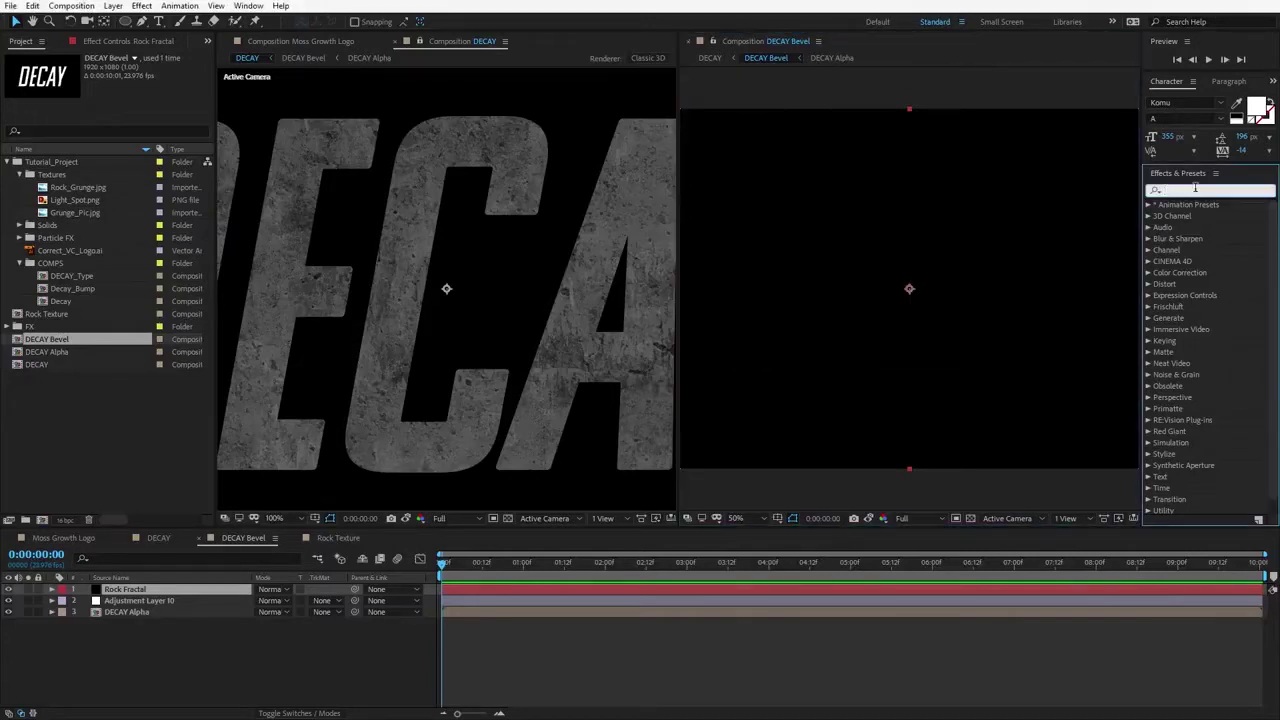
{"action": "type", "text": "frac"}
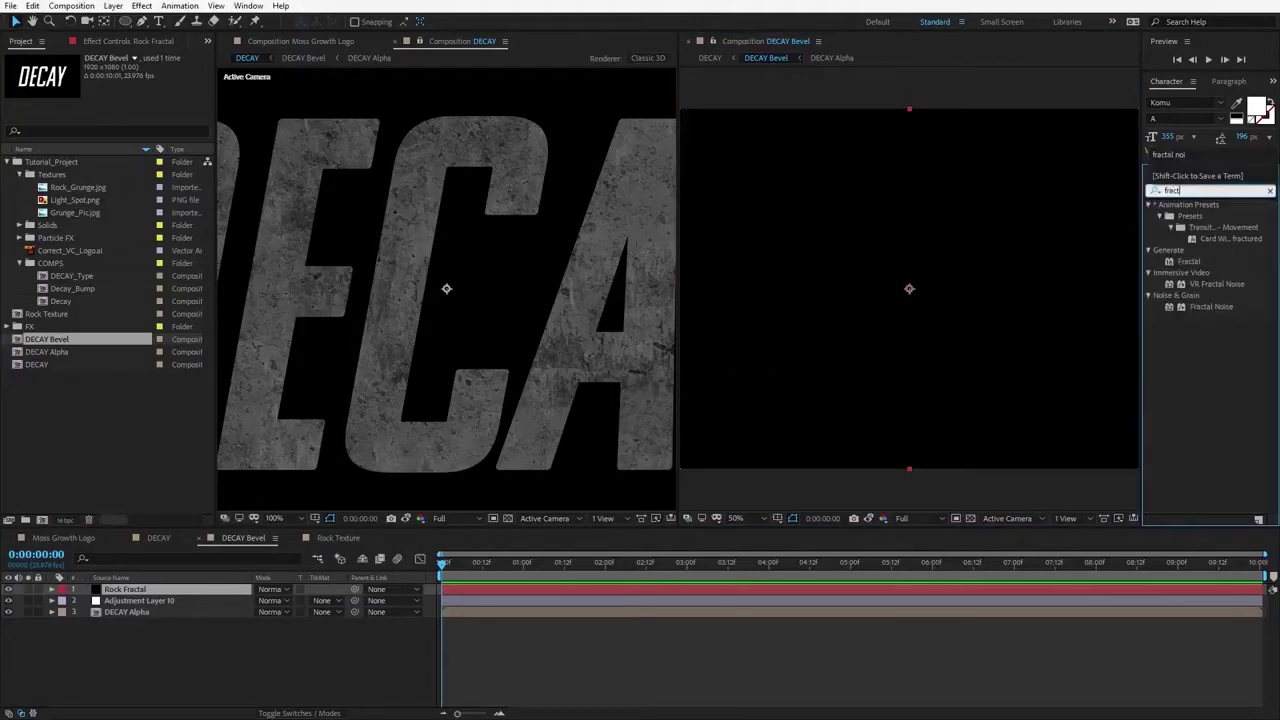
{"action": "type", "text": "t"}
{"action": "left_click_drag", "start_coordinate": [1203, 308], "coordinate": [828, 255]}
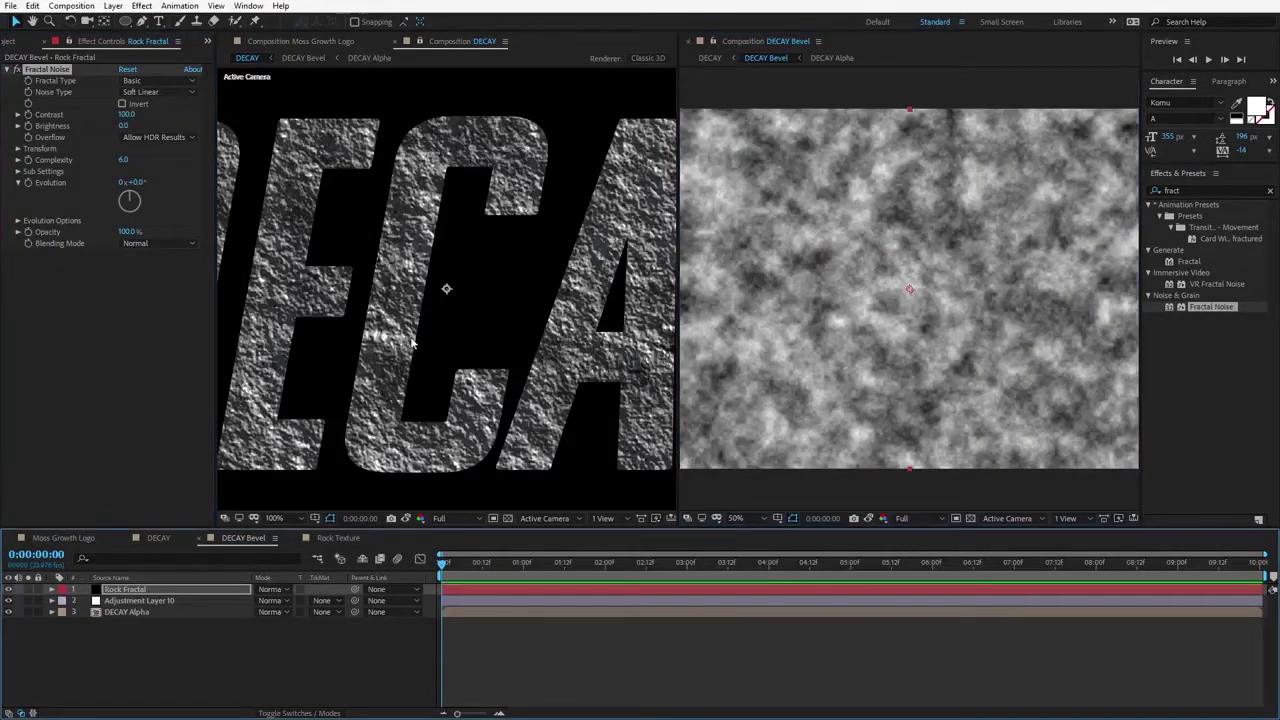
{"action": "left_click", "coordinate": [263, 589]}
{"action": "left_click", "coordinate": [284, 142]}
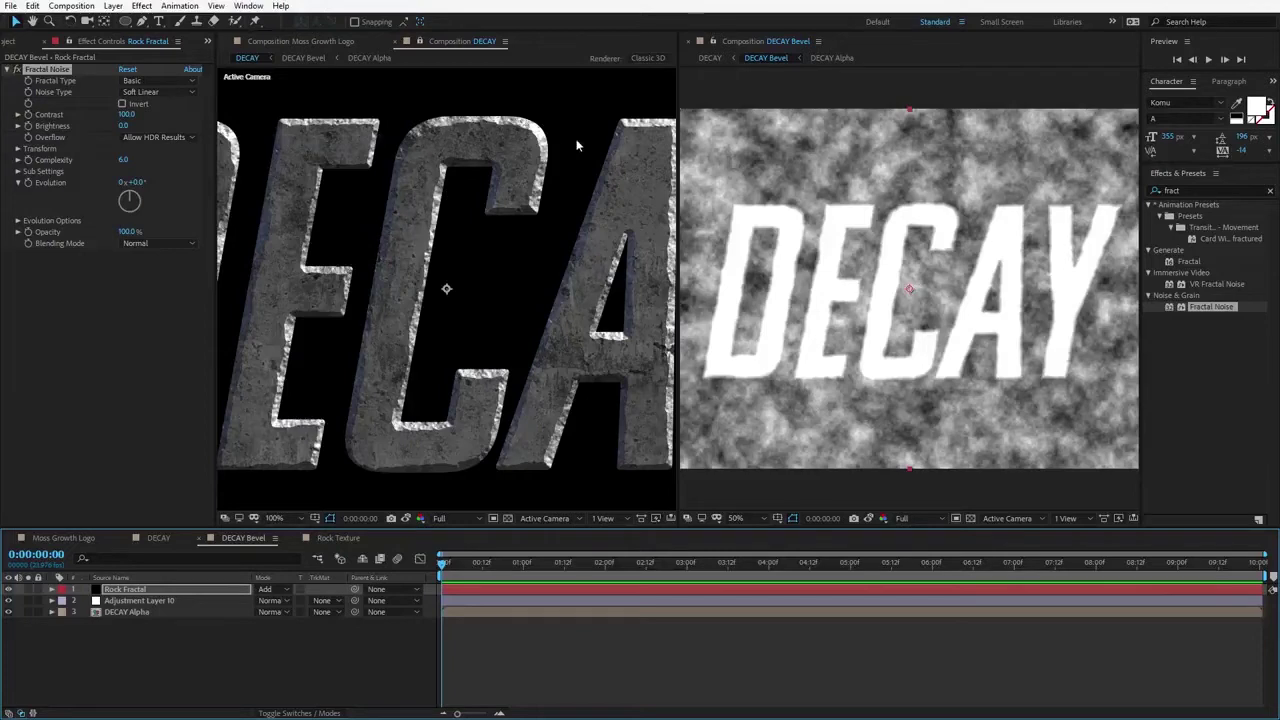
{"action": "key", "text": "period"}
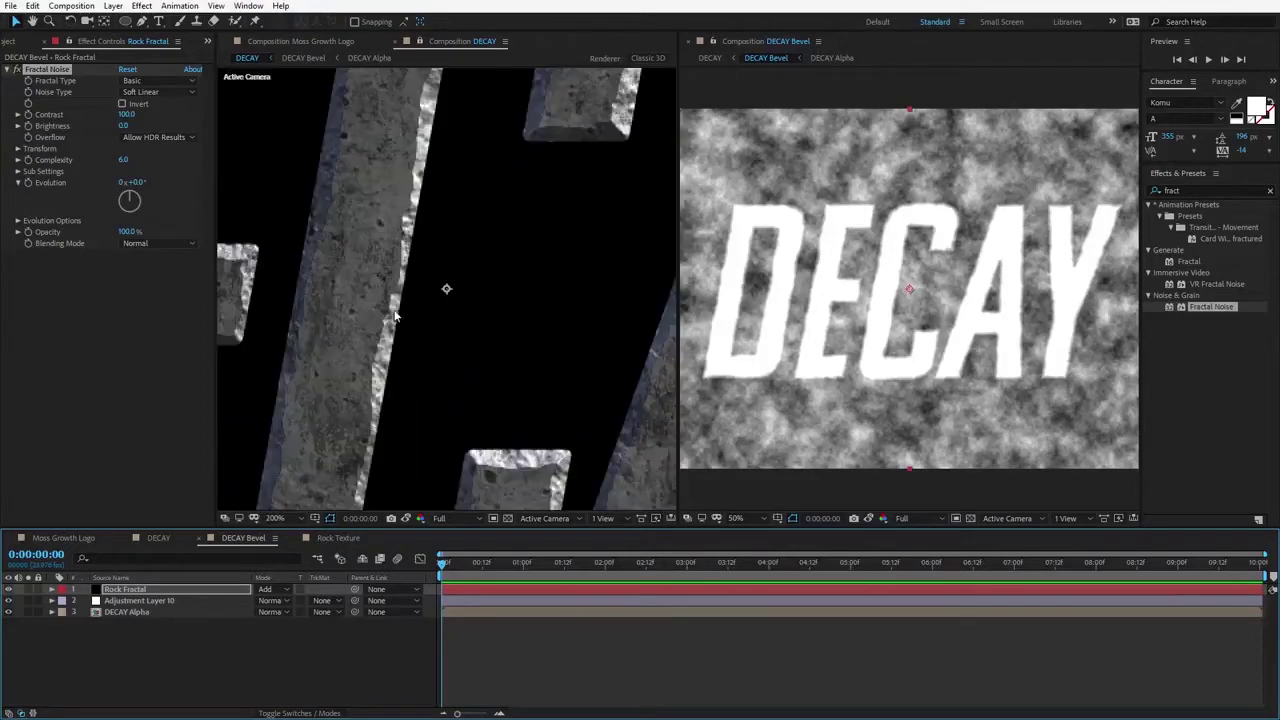
{"action": "key", "text": "comma"}
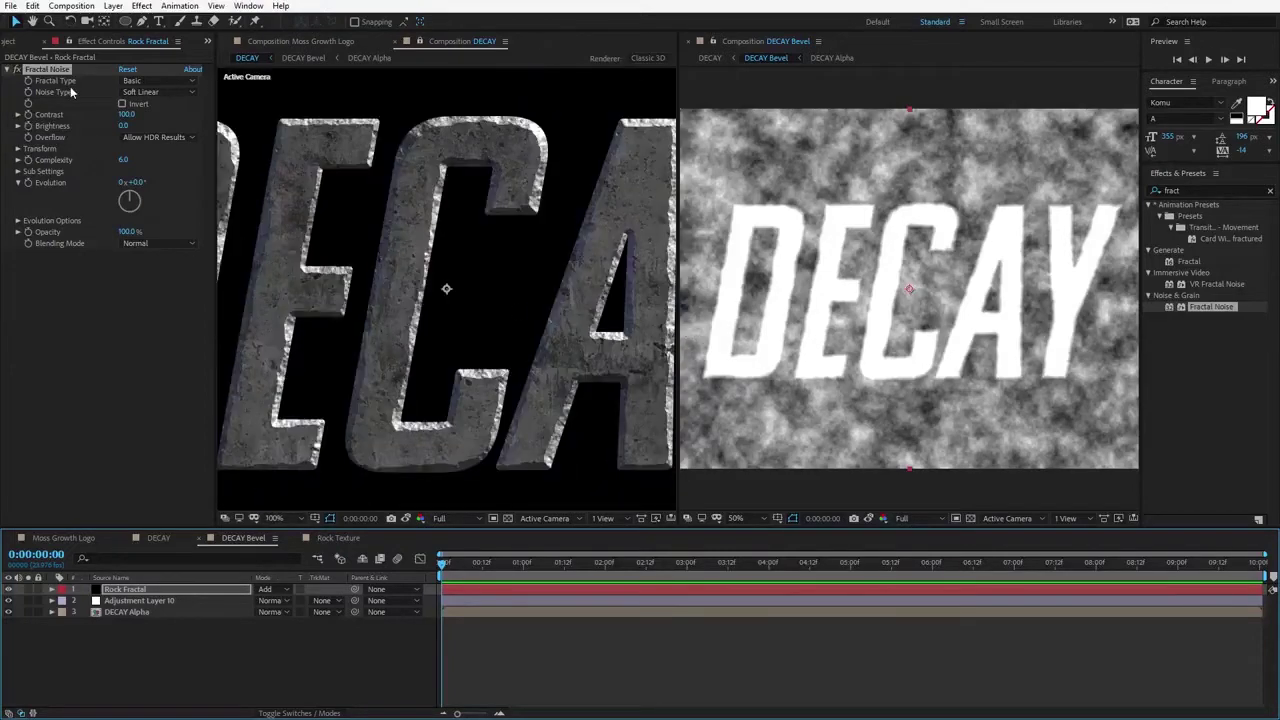
Step: Set Rock Fractal's noise to the Max fractal type, inverted, with lower contrast and a brightness of -22
{"action": "left_click", "coordinate": [140, 81]}
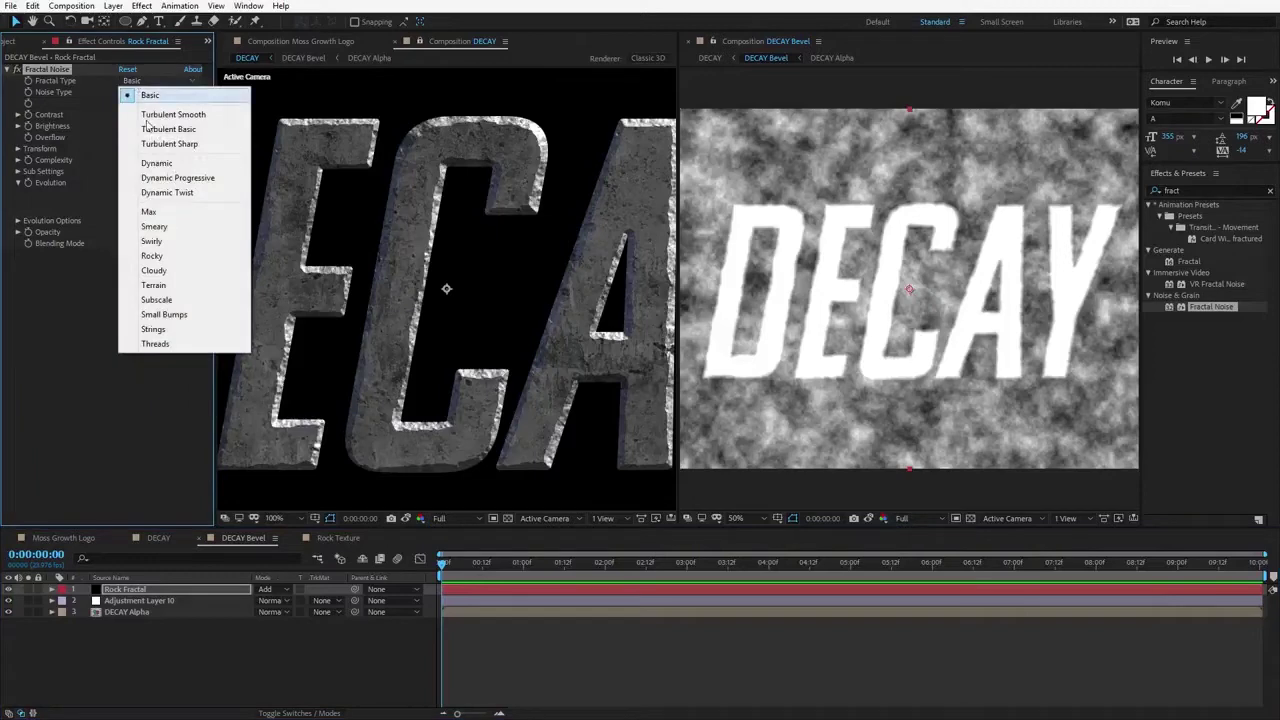
{"action": "left_click", "coordinate": [150, 212]}
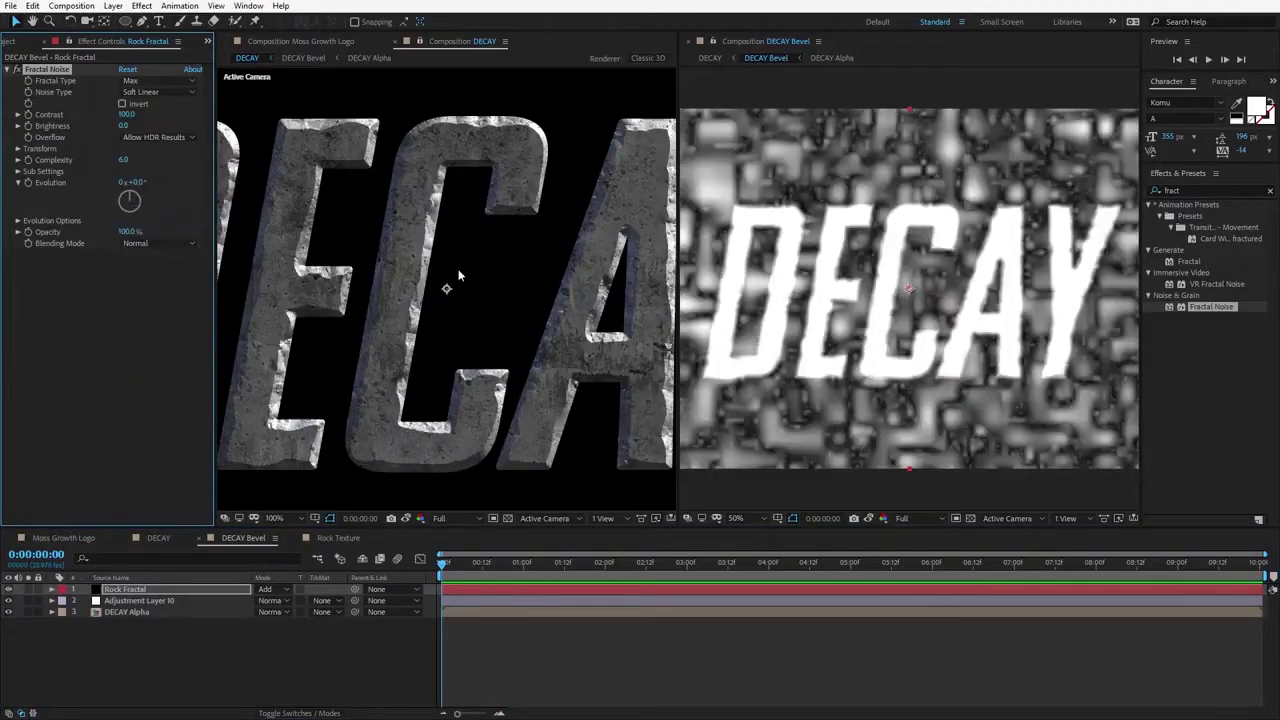
{"action": "key", "text": "period"}
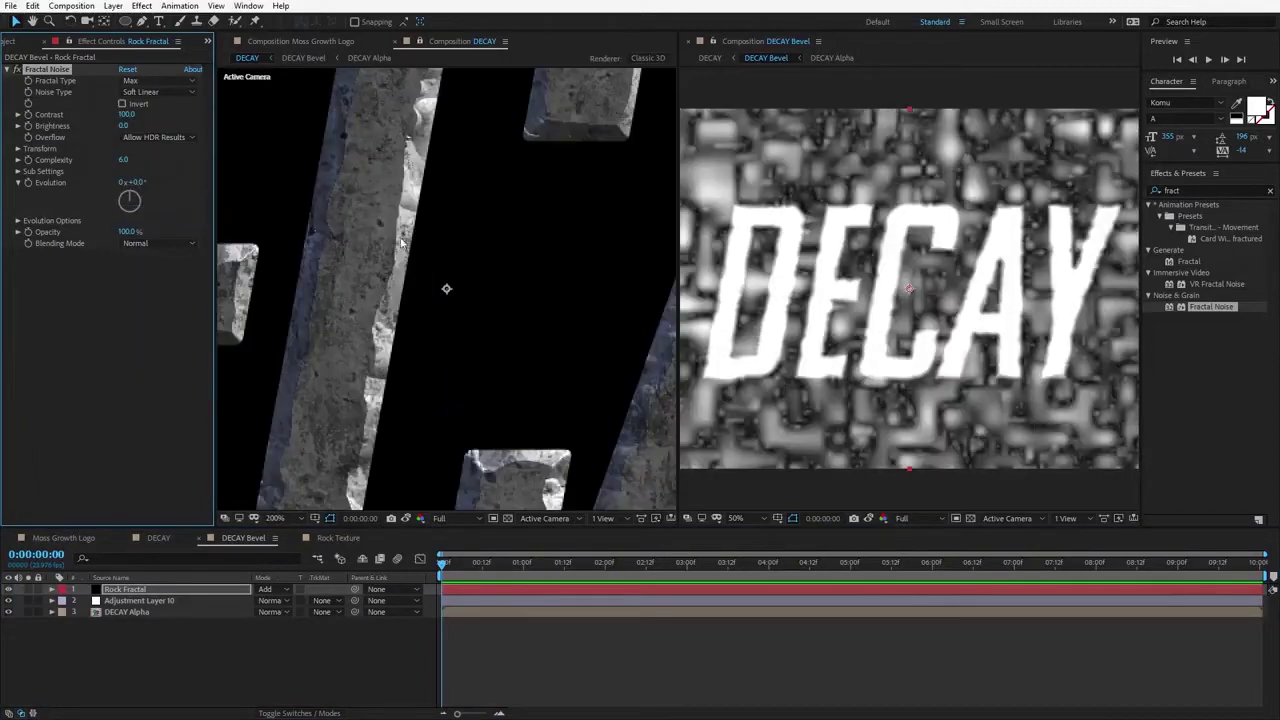
{"action": "left_click", "coordinate": [122, 104]}
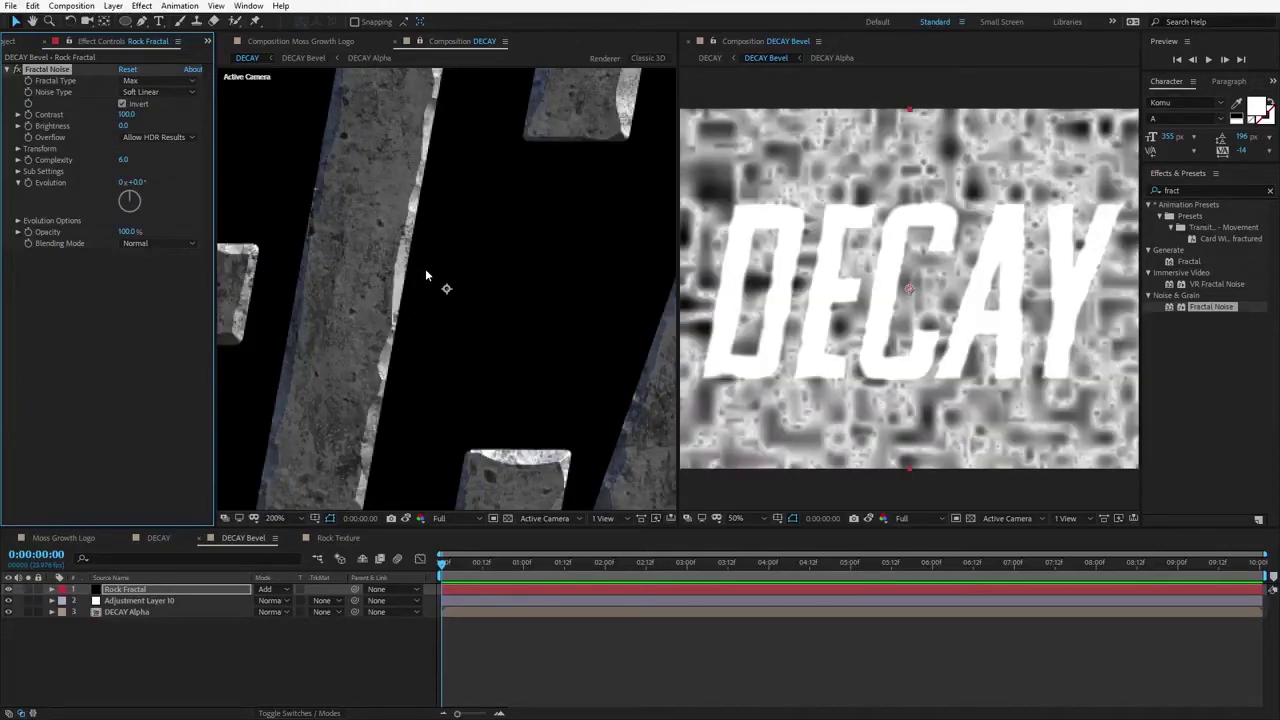
{"action": "key", "text": "comma"}
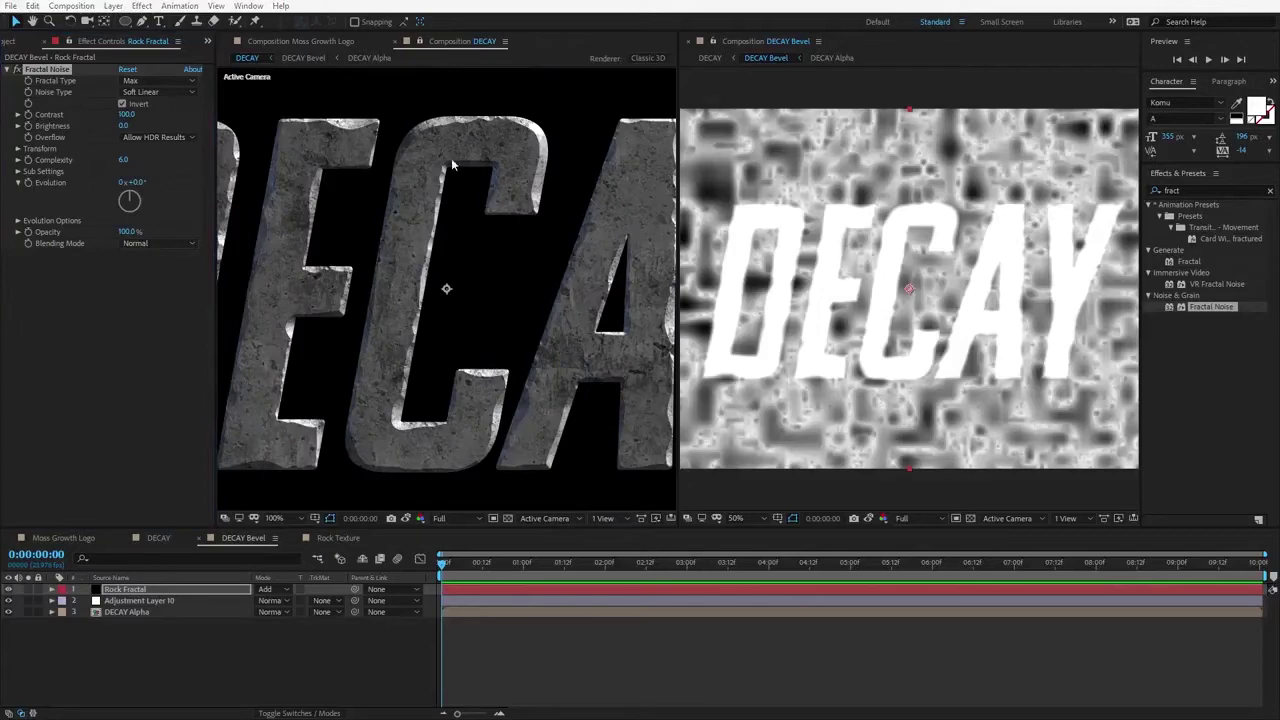
{"action": "mouse_move", "coordinate": [123, 126]}
{"action": "left_mouse_down"}
{"action": "mouse_move", "coordinate": [117, 114]}
{"action": "mouse_move", "coordinate": [121, 130]}
{"action": "left_mouse_up"}
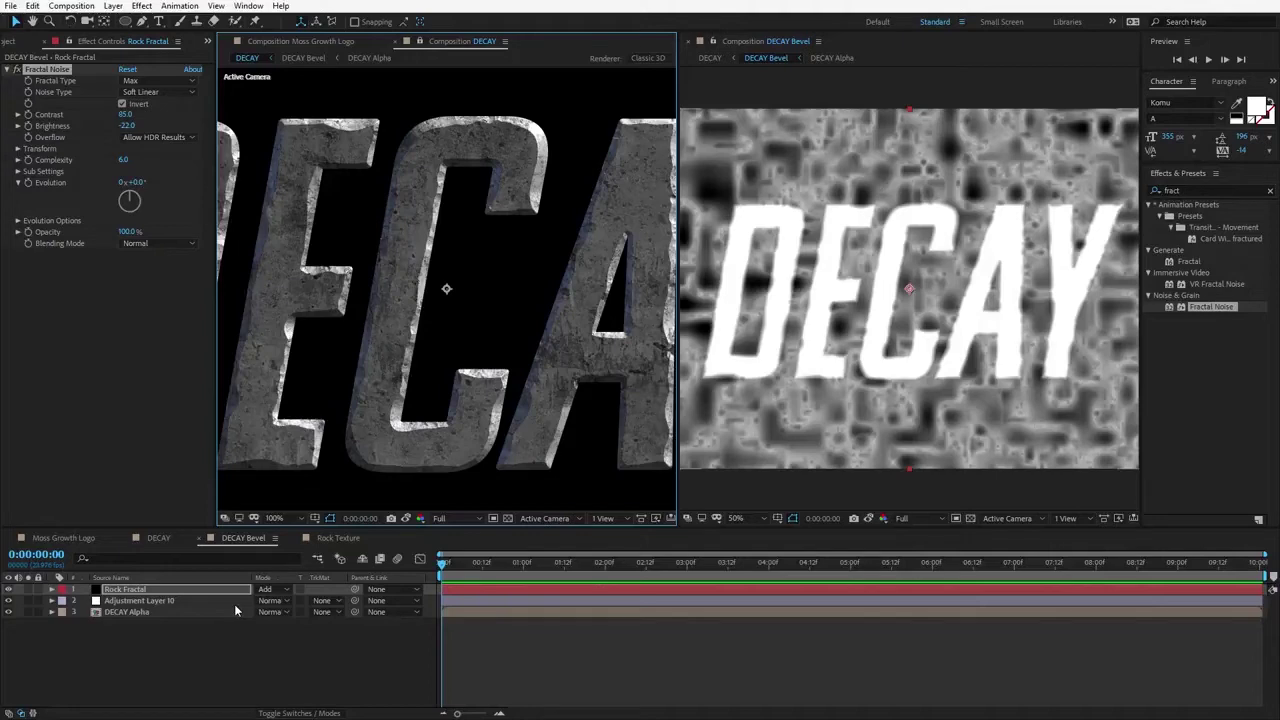
{"action": "left_click", "coordinate": [124, 640]}
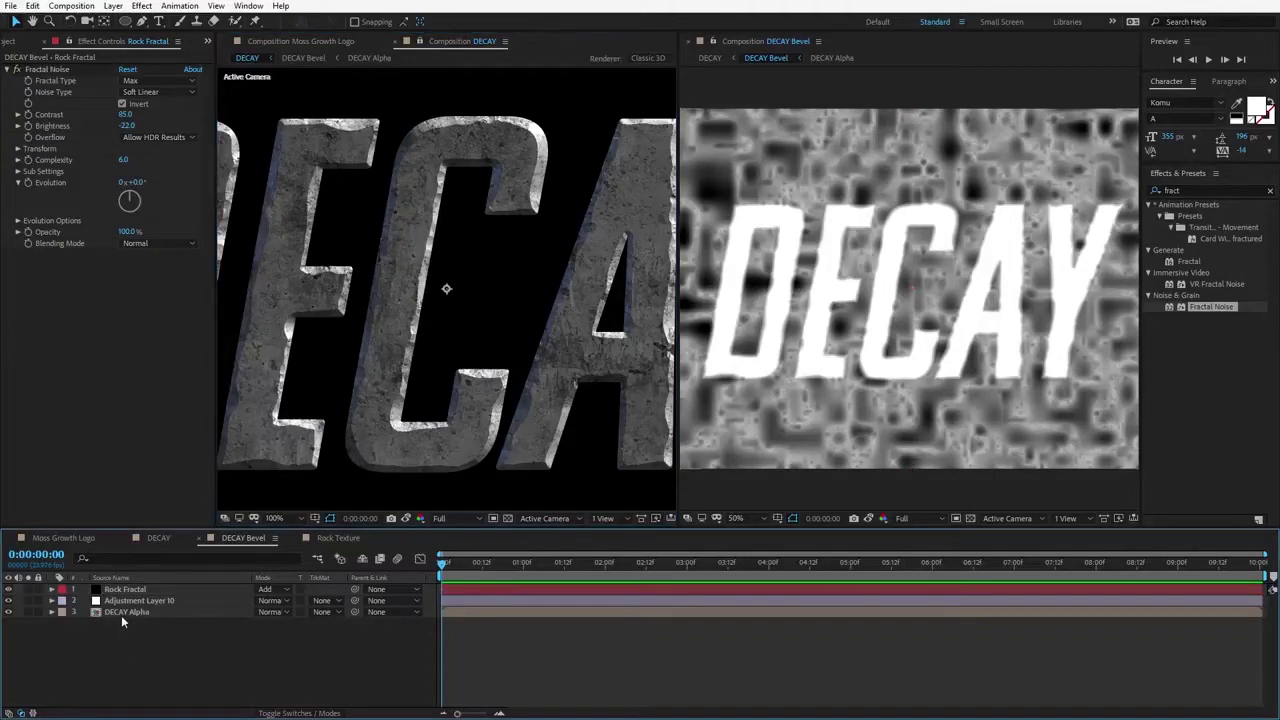
Step: Duplicate the DECAY Alpha layer and move the copy above Rock Fractal in the layer stack
{"action": "left_click", "coordinate": [121, 613]}
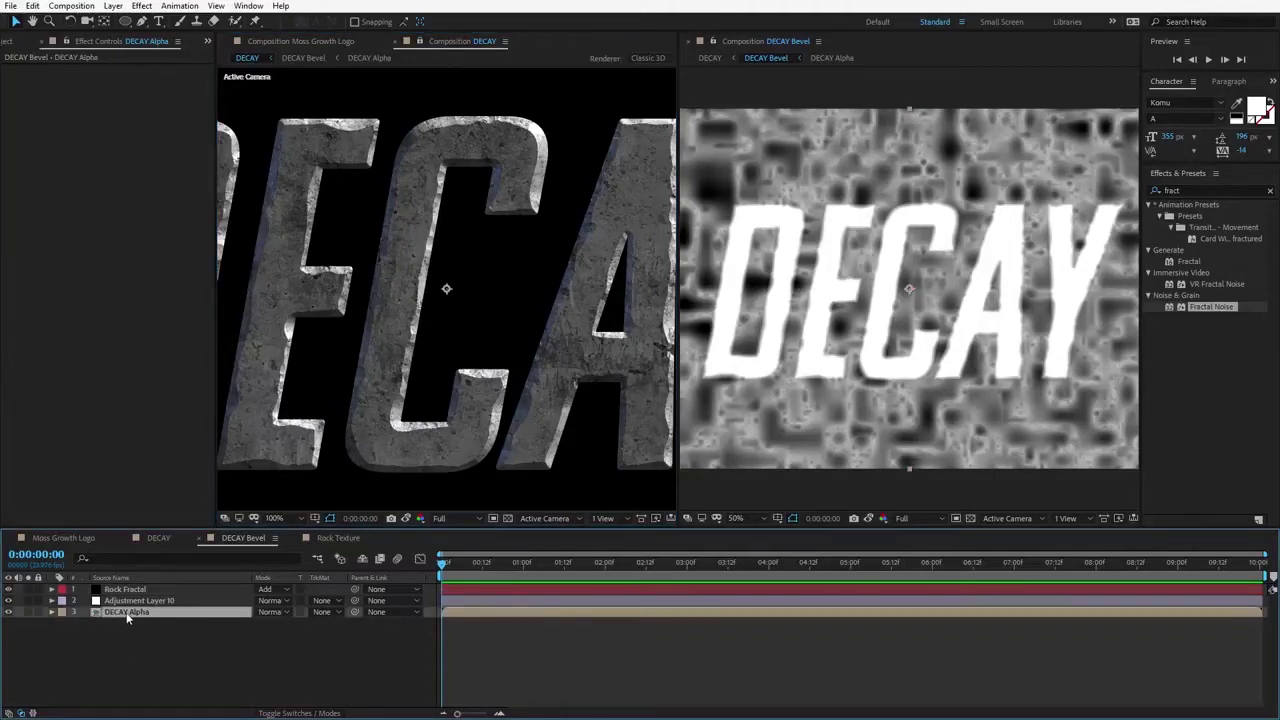
{"action": "left_click", "coordinate": [36, 8]}
{"action": "left_click", "coordinate": [81, 180]}
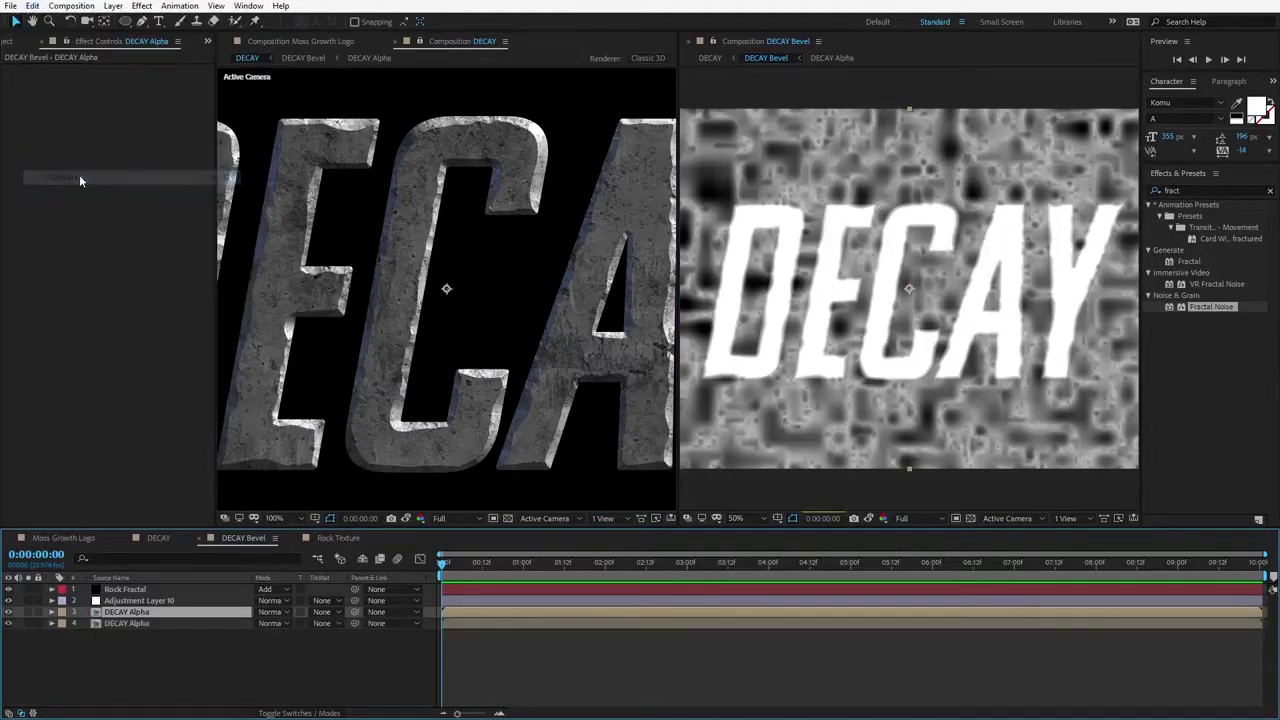
{"action": "left_click_drag", "start_coordinate": [120, 612], "coordinate": [122, 591]}
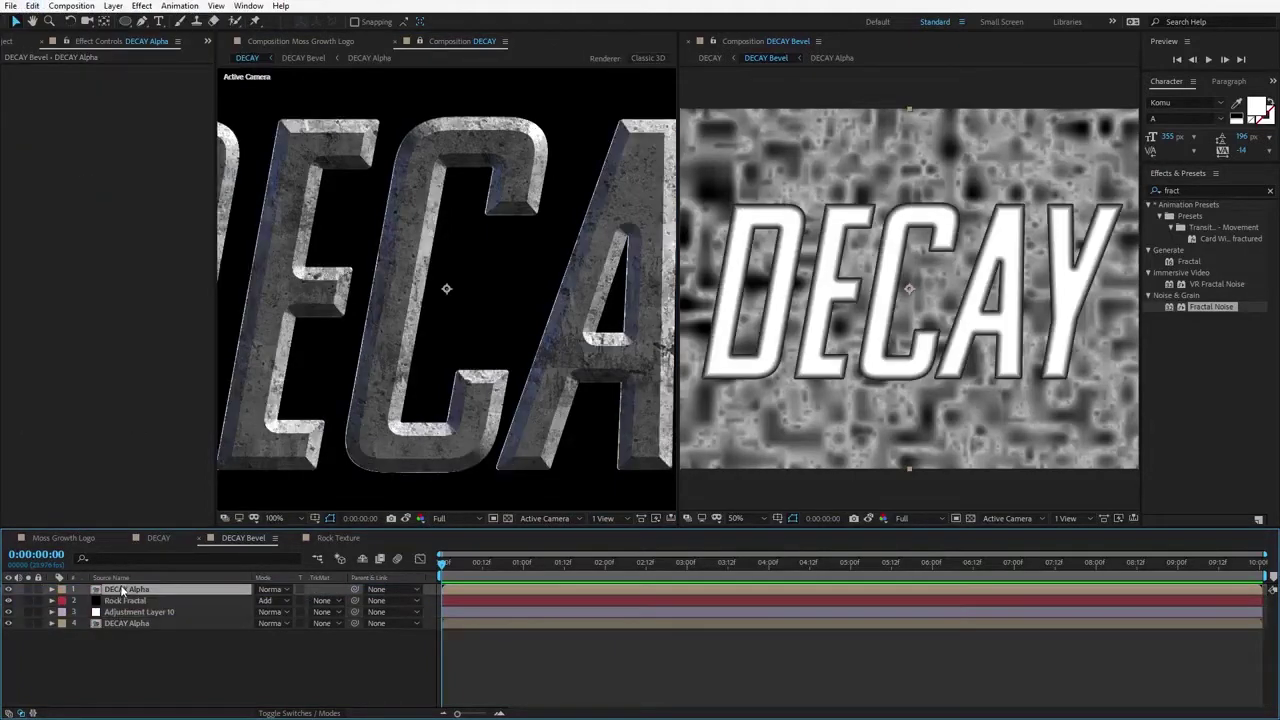
Step: Apply Invert to the upper DECAY Alpha copy, and add a Fast Box Blur with a blur radius of 12
{"action": "left_click", "coordinate": [141, 6]}
{"action": "mouse_move", "coordinate": [166, 114]}
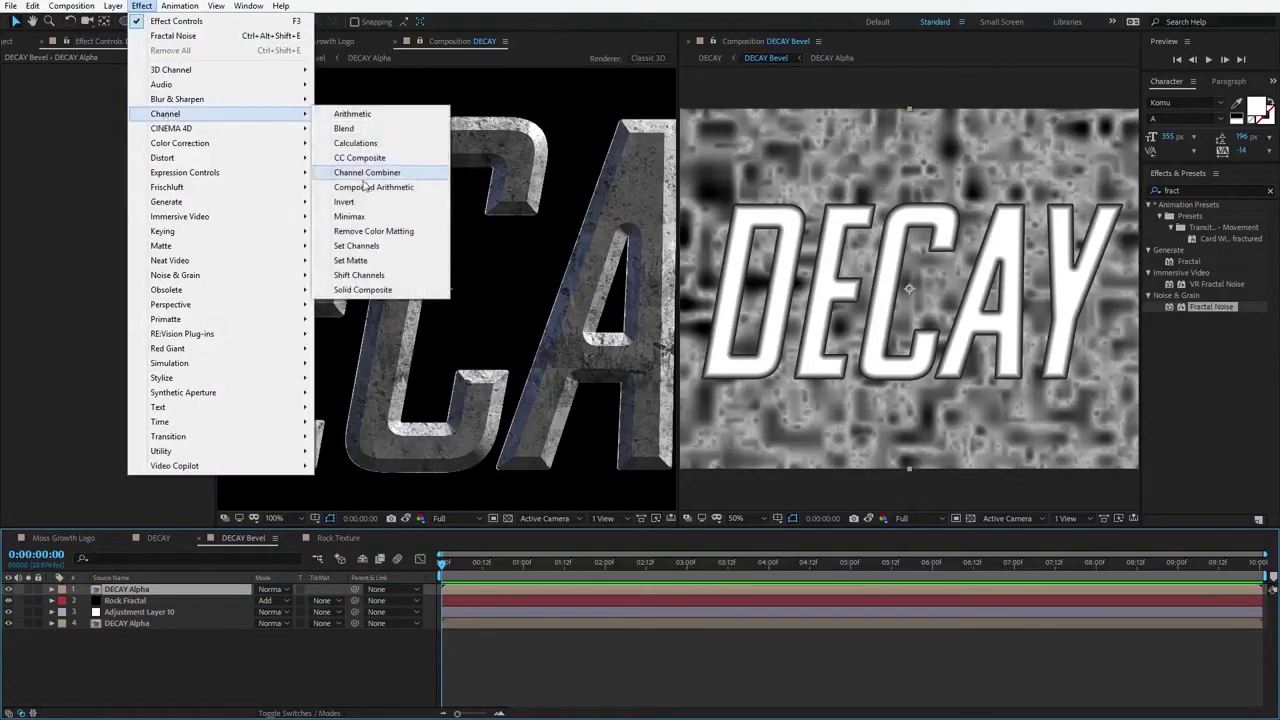
{"action": "left_click", "coordinate": [343, 201]}
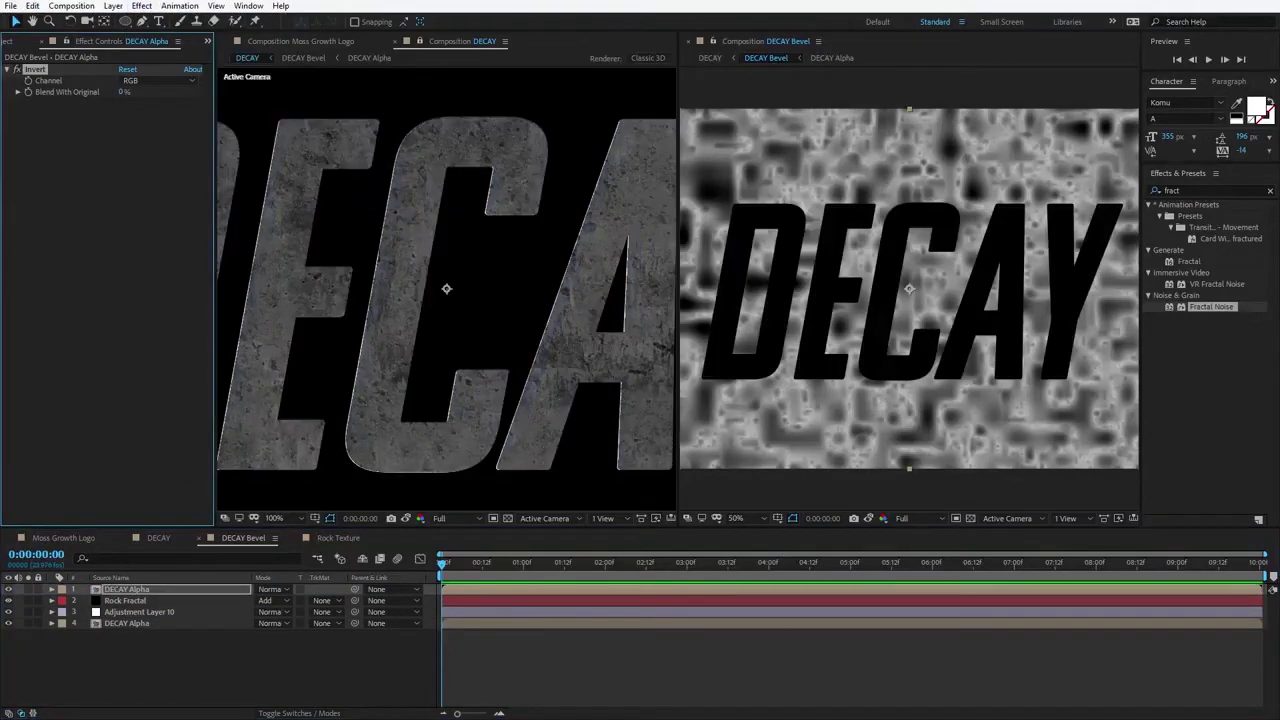
{"action": "left_click", "coordinate": [141, 6]}
{"action": "mouse_move", "coordinate": [177, 99]}
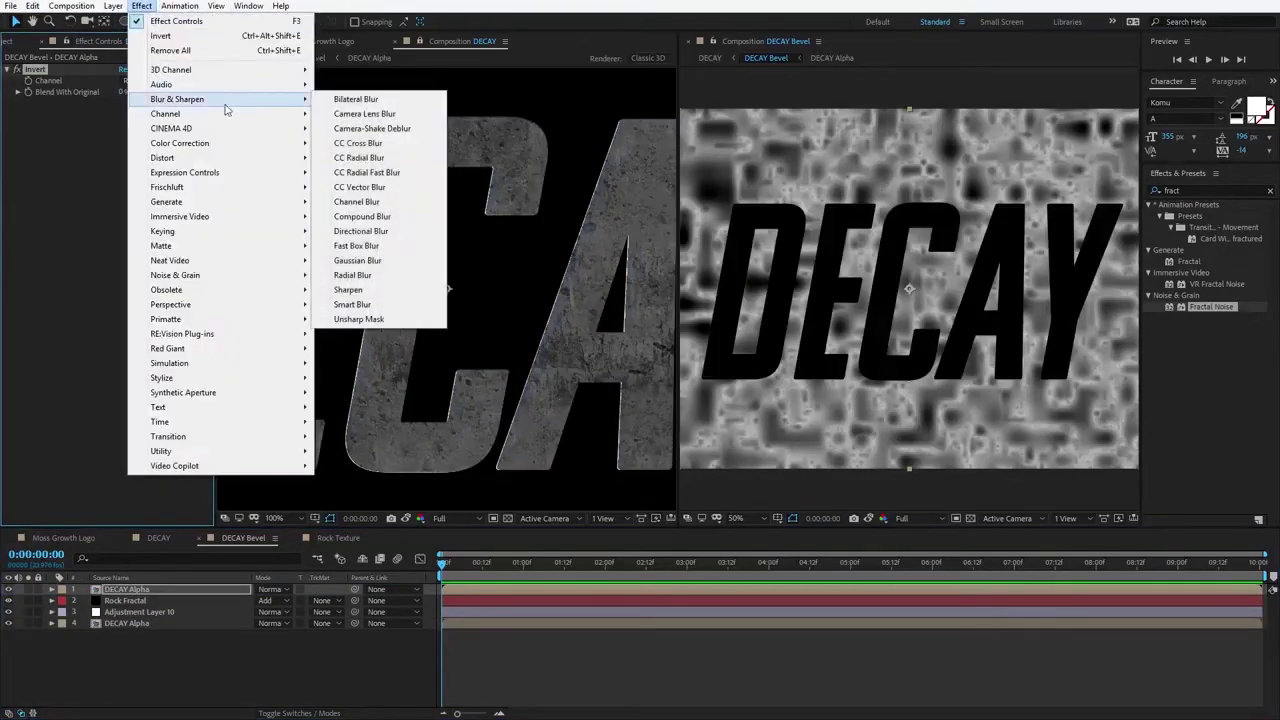
{"action": "left_click", "coordinate": [358, 246]}
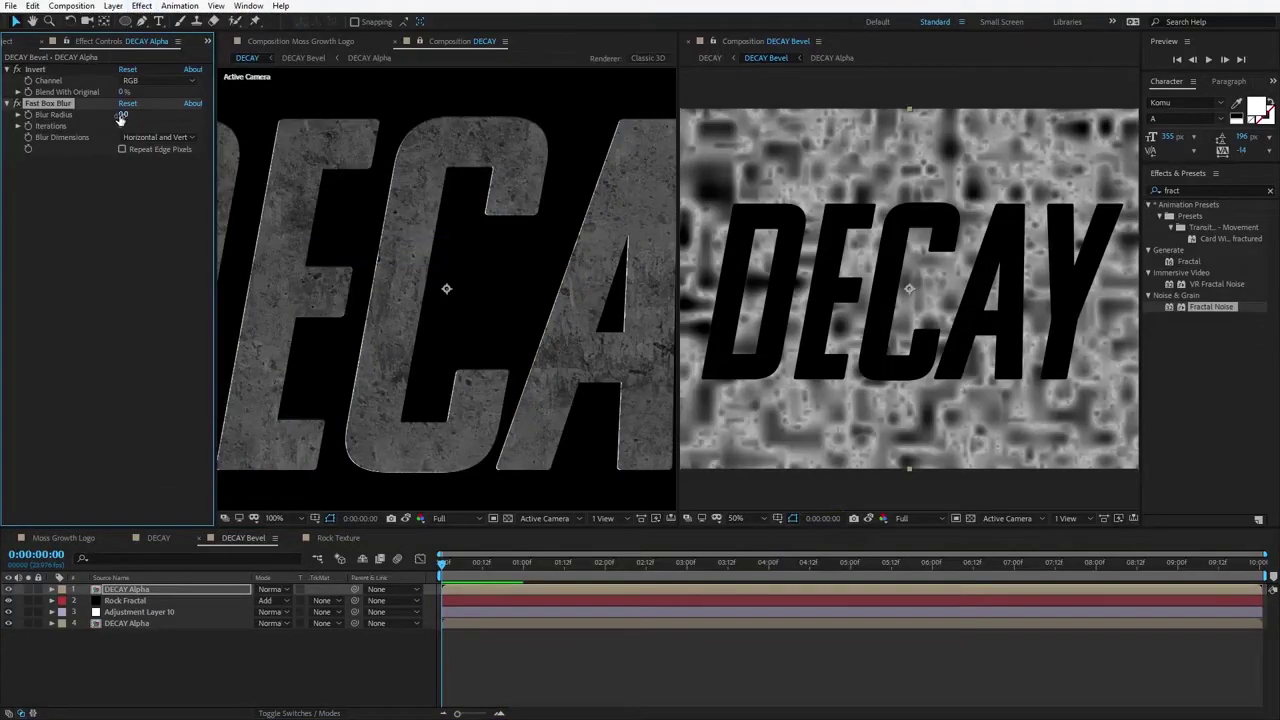
{"action": "left_click_drag", "start_coordinate": [123, 114], "coordinate": [135, 115]}
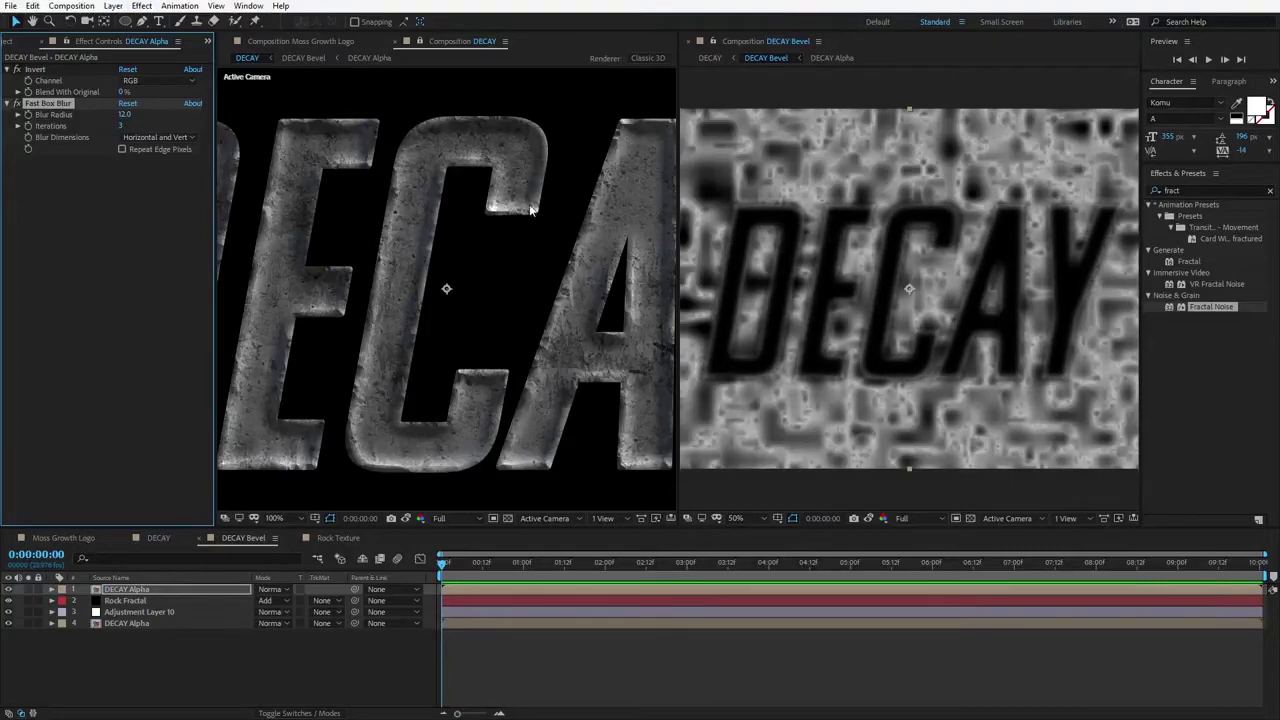
{"action": "scroll", "coordinate": [521, 234], "scroll_direction": "down", "scroll_amount": 1}
{"action": "scroll", "coordinate": [432, 245], "scroll_direction": "up", "scroll_amount": 1}
Step: Lower the upper DECAY Alpha copy's opacity to 27%, comparing the bevel with the layer hidden and shown
{"action": "left_click", "coordinate": [130, 590]}
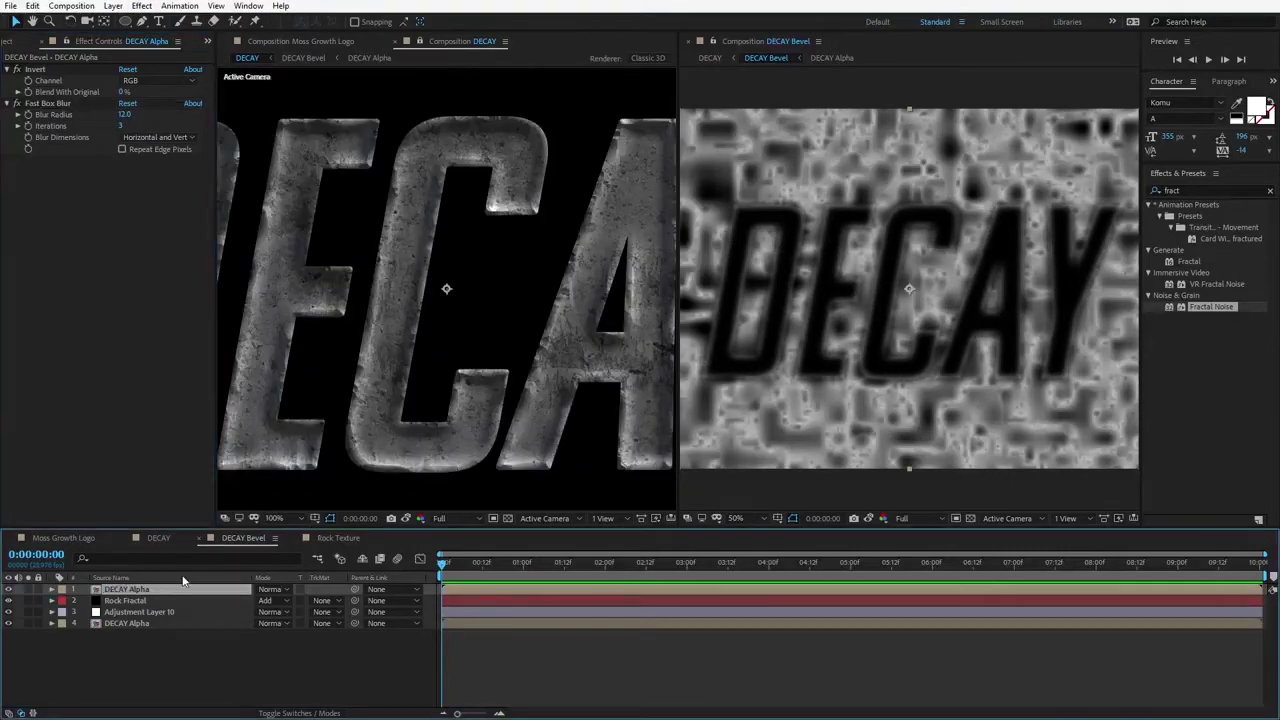
{"action": "key", "text": "t"}
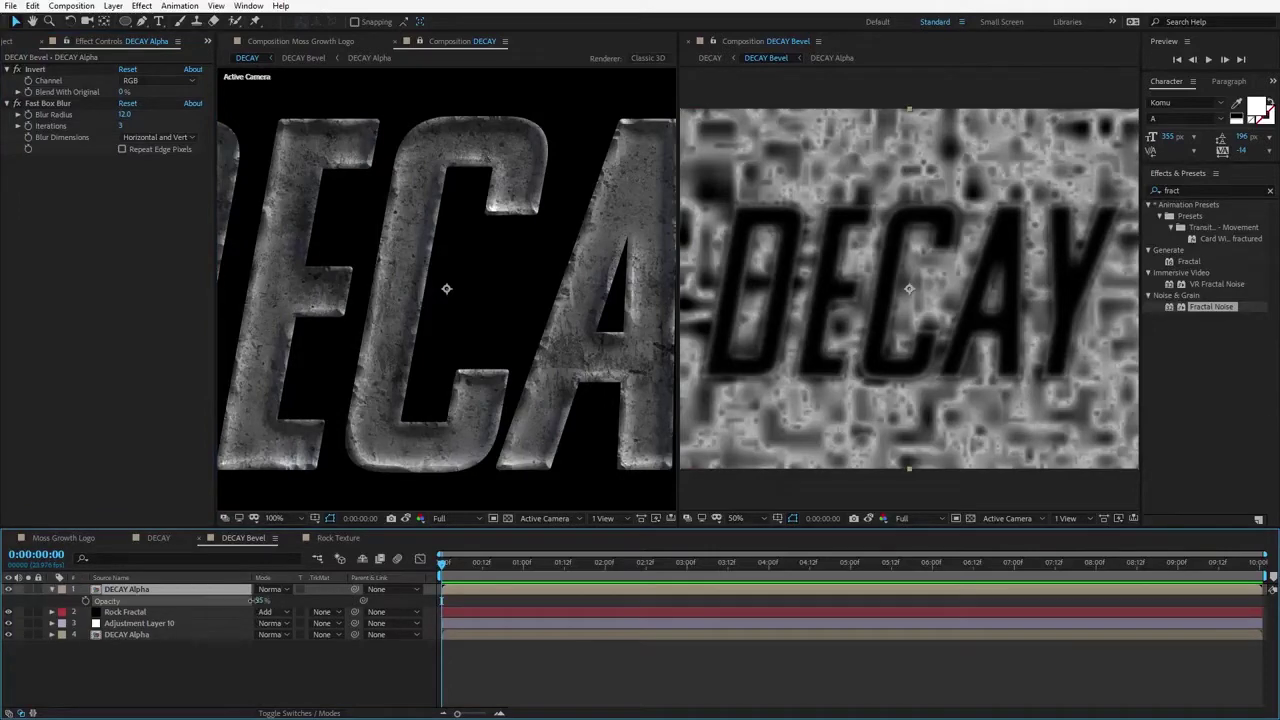
{"action": "left_click_drag", "start_coordinate": [258, 600], "coordinate": [233, 608]}
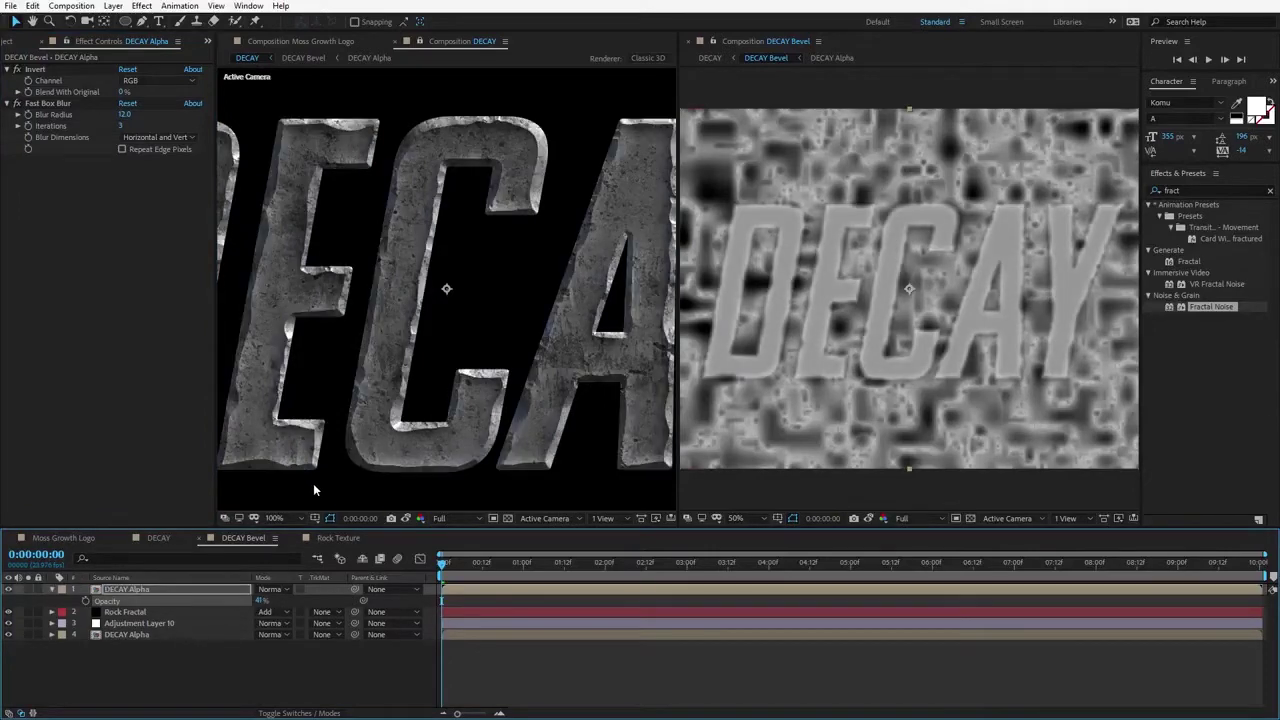
{"action": "left_click_drag", "start_coordinate": [392, 226], "coordinate": [413, 204]}
{"action": "left_click_drag", "start_coordinate": [497, 224], "coordinate": [567, 218]}
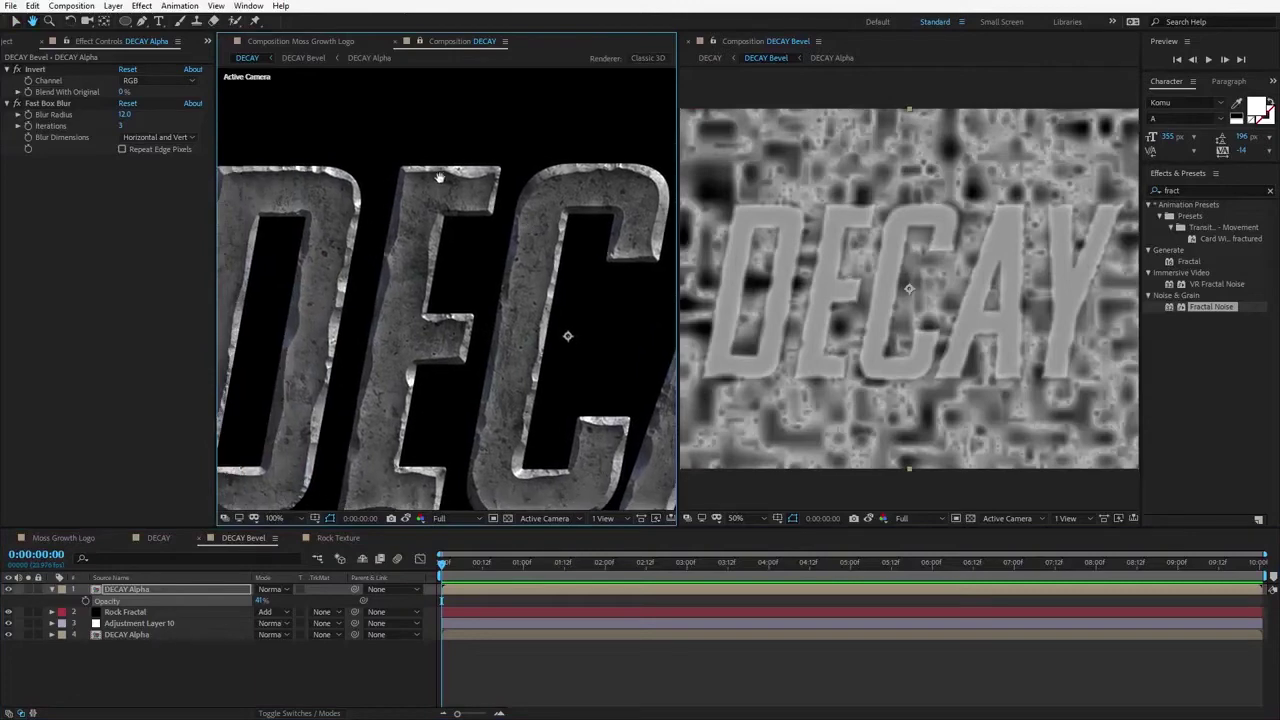
{"action": "left_click", "coordinate": [8, 590]}
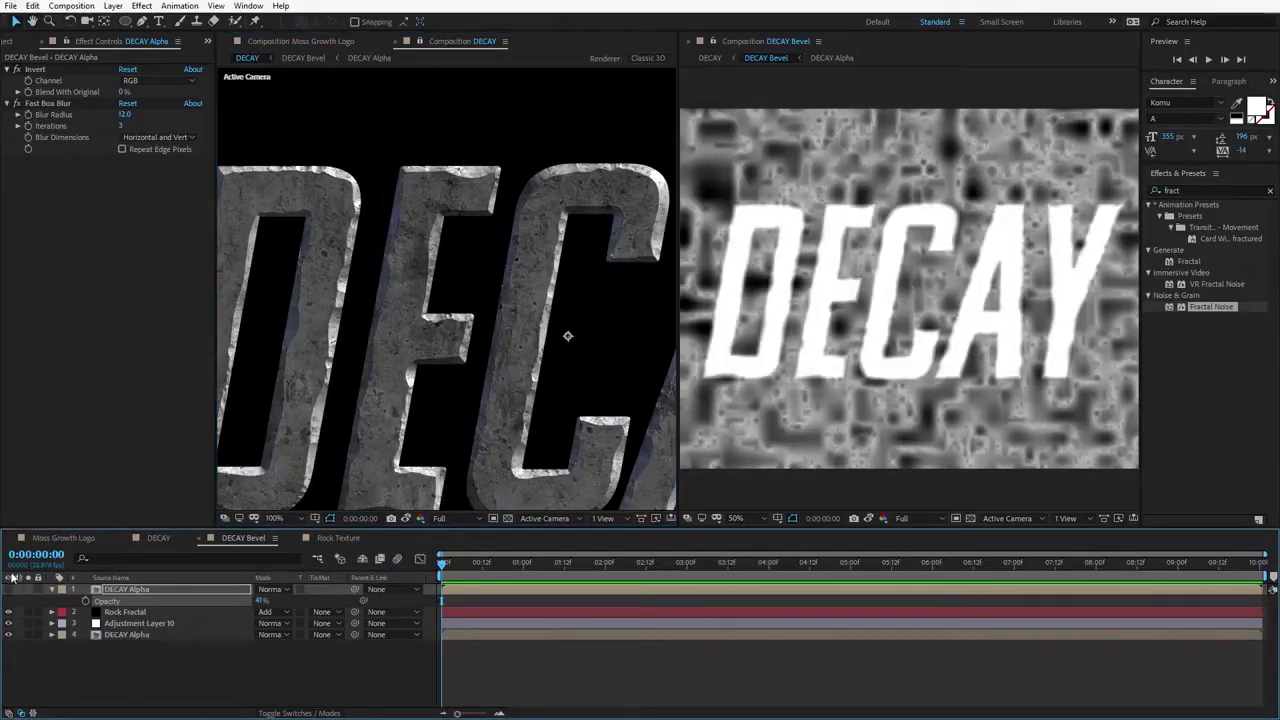
{"action": "left_click", "coordinate": [8, 590]}
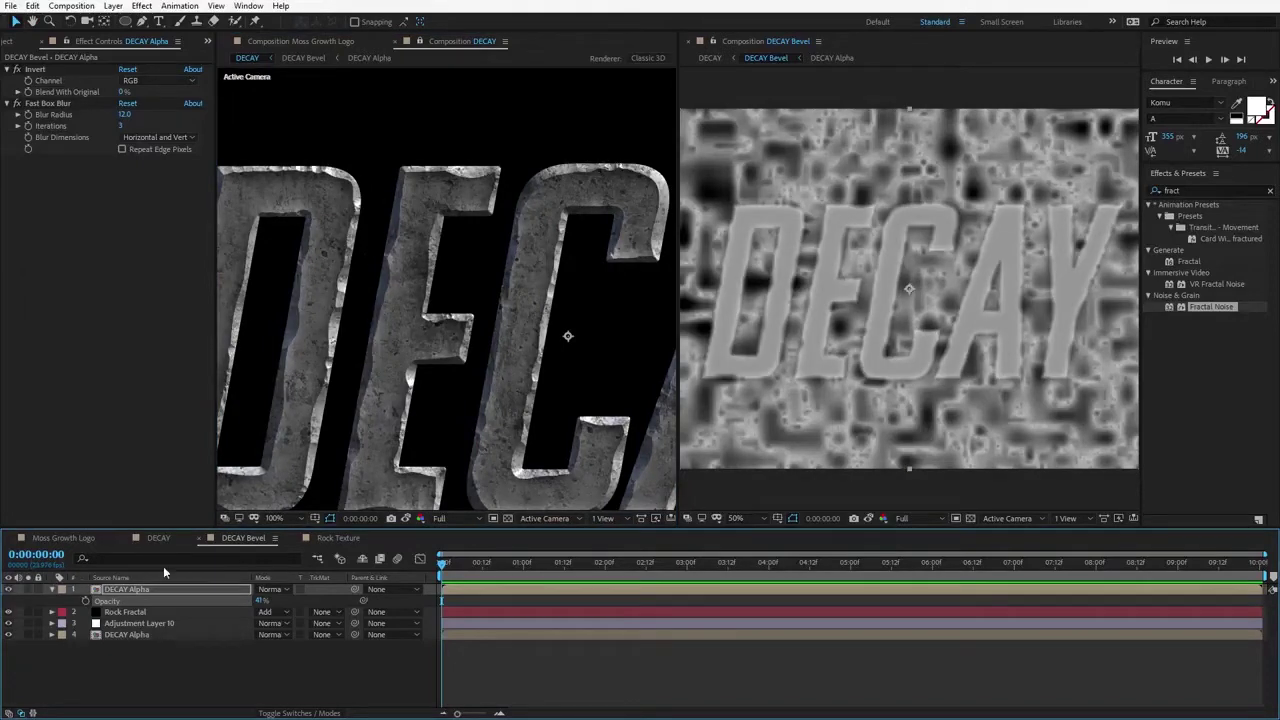
{"action": "left_click_drag", "start_coordinate": [163, 566], "coordinate": [154, 565]}
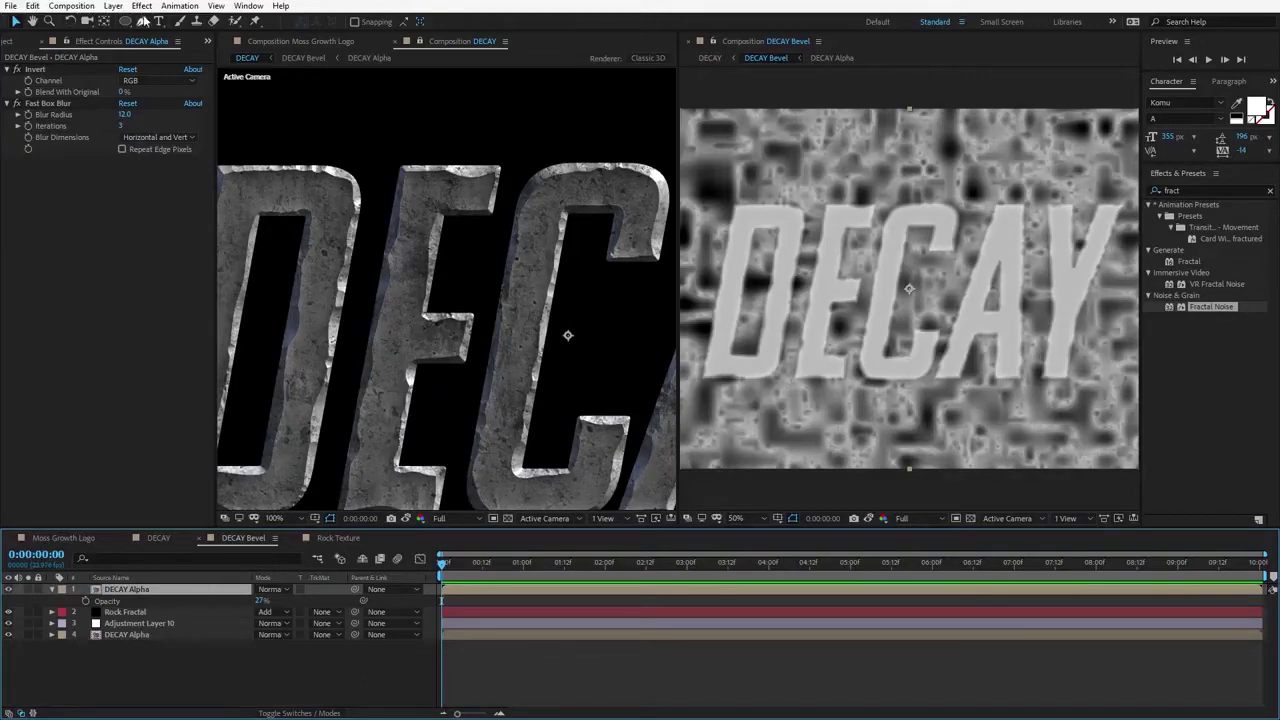
Step: Create a black 1920 x 1080 solid named Rock Dents at the top of the DECAY Bevel composition
{"action": "left_click", "coordinate": [113, 6]}
{"action": "mouse_move", "coordinate": [290, 21]}
{"action": "left_click", "coordinate": [338, 36]}
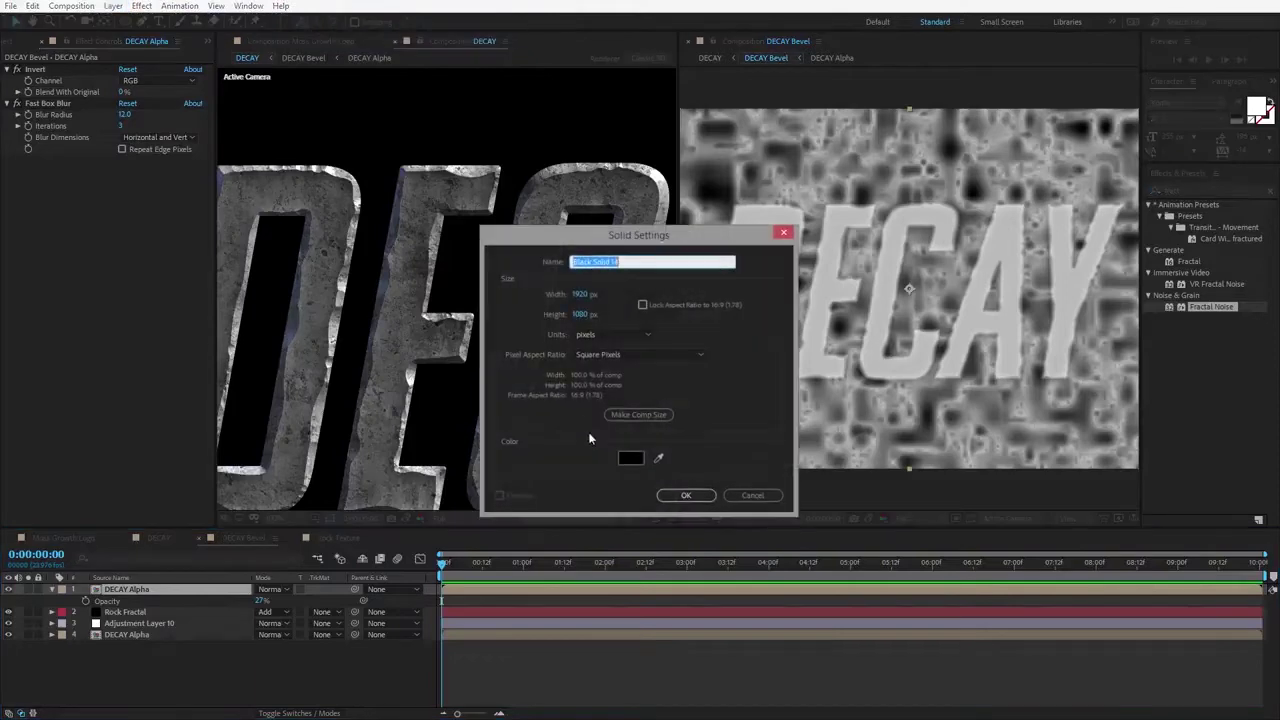
{"action": "type", "text": "Rock Dents"}
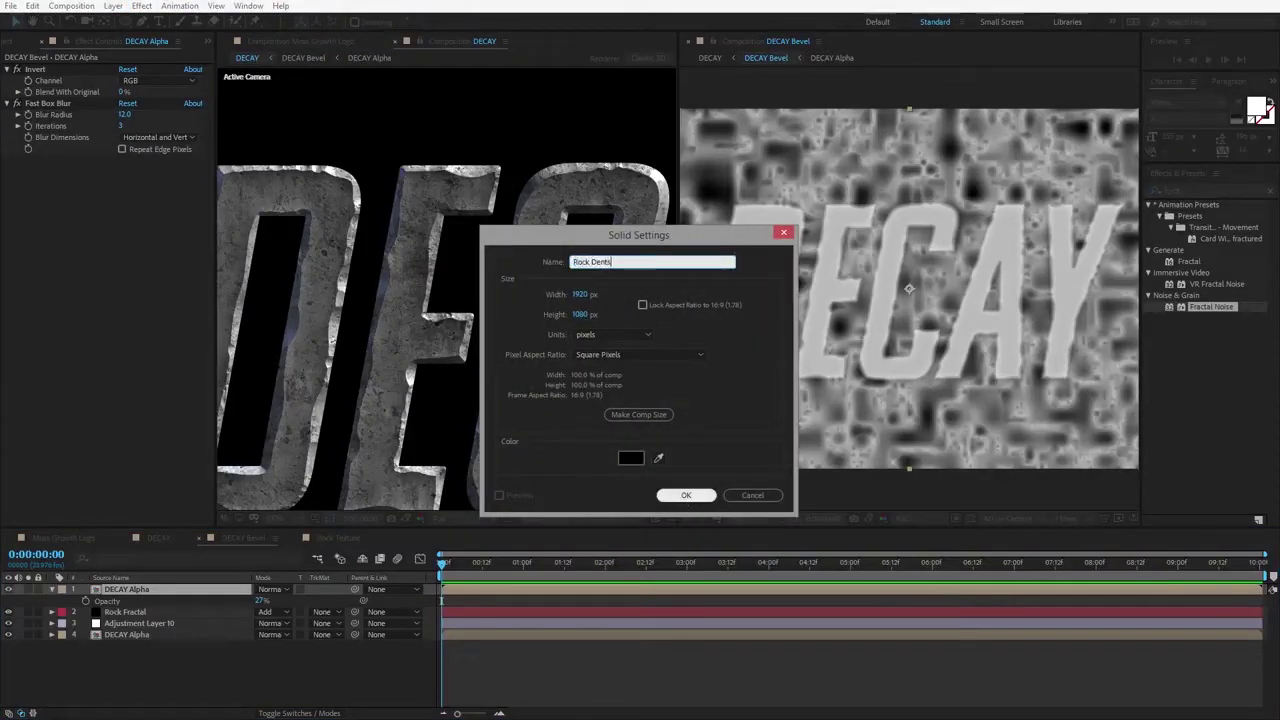
{"action": "left_click", "coordinate": [700, 493]}
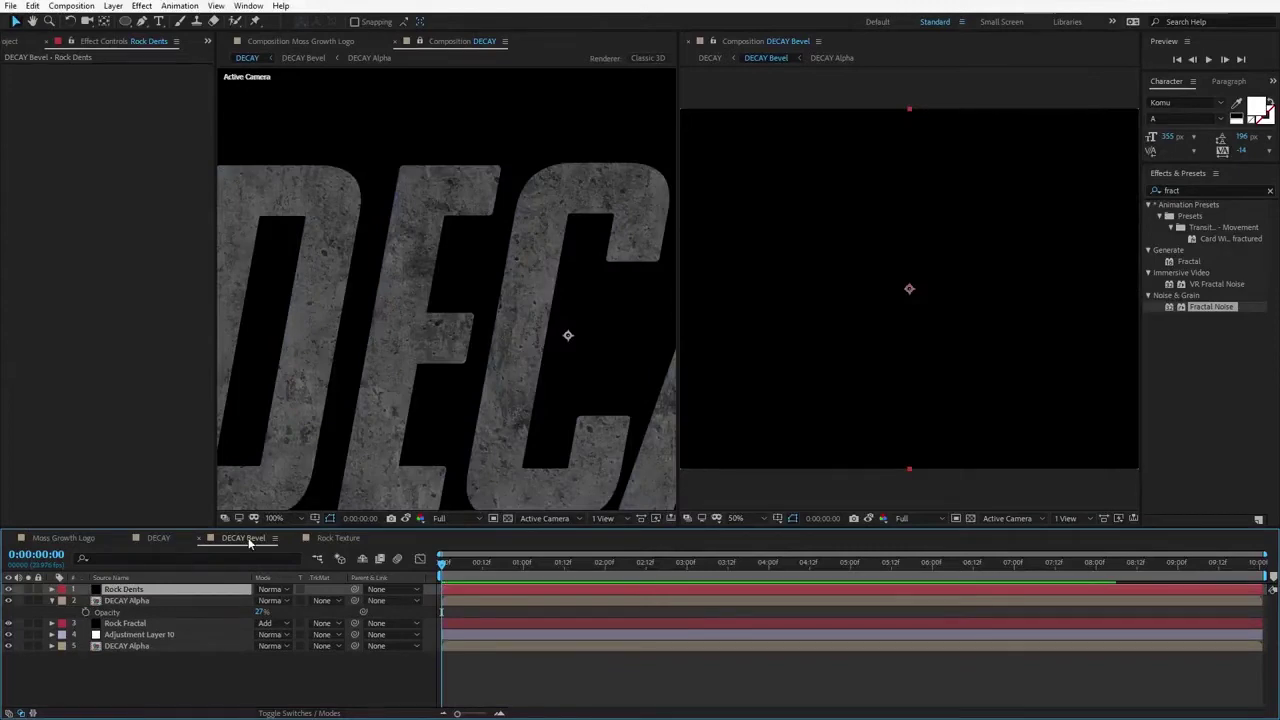
Step: Add Fractal Noise to Rock Dents with contrast 72, brightness 58 and complexity 6.8, and blend the layer in Multiply mode
{"action": "left_click_drag", "start_coordinate": [1168, 304], "coordinate": [926, 258]}
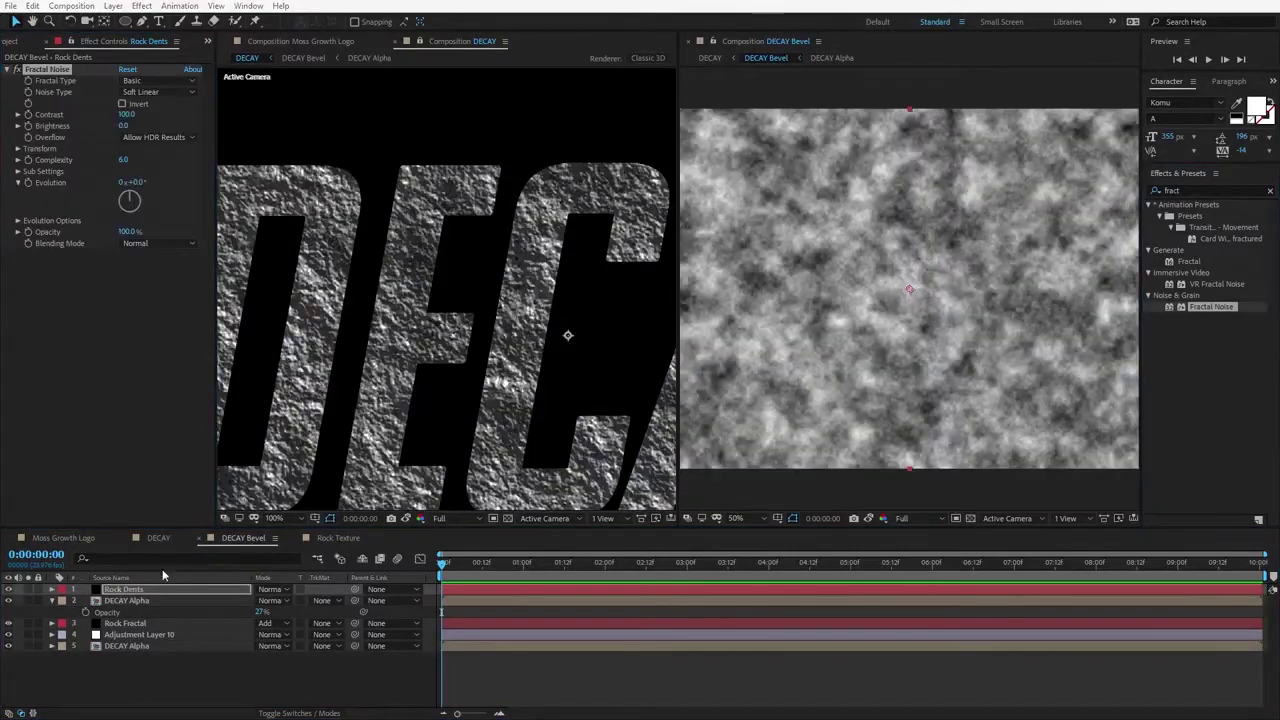
{"action": "left_click", "coordinate": [272, 590]}
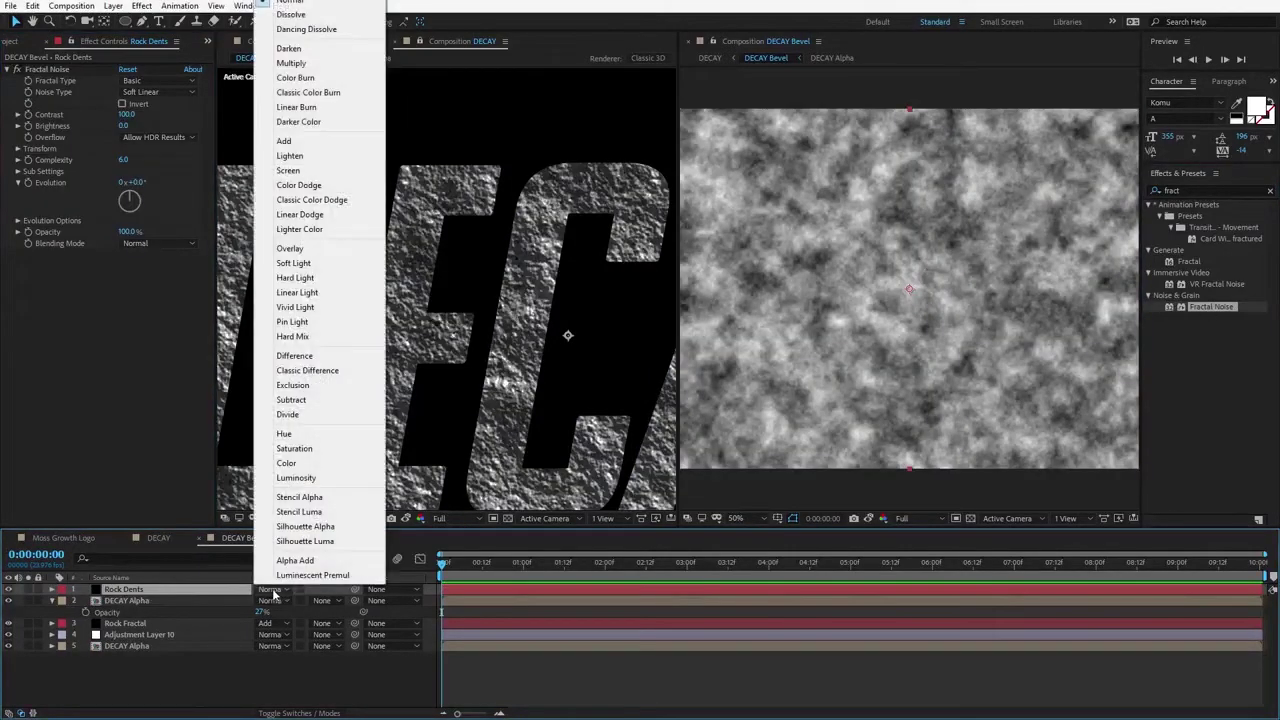
{"action": "left_click", "coordinate": [291, 64]}
{"action": "key", "text": "period"}
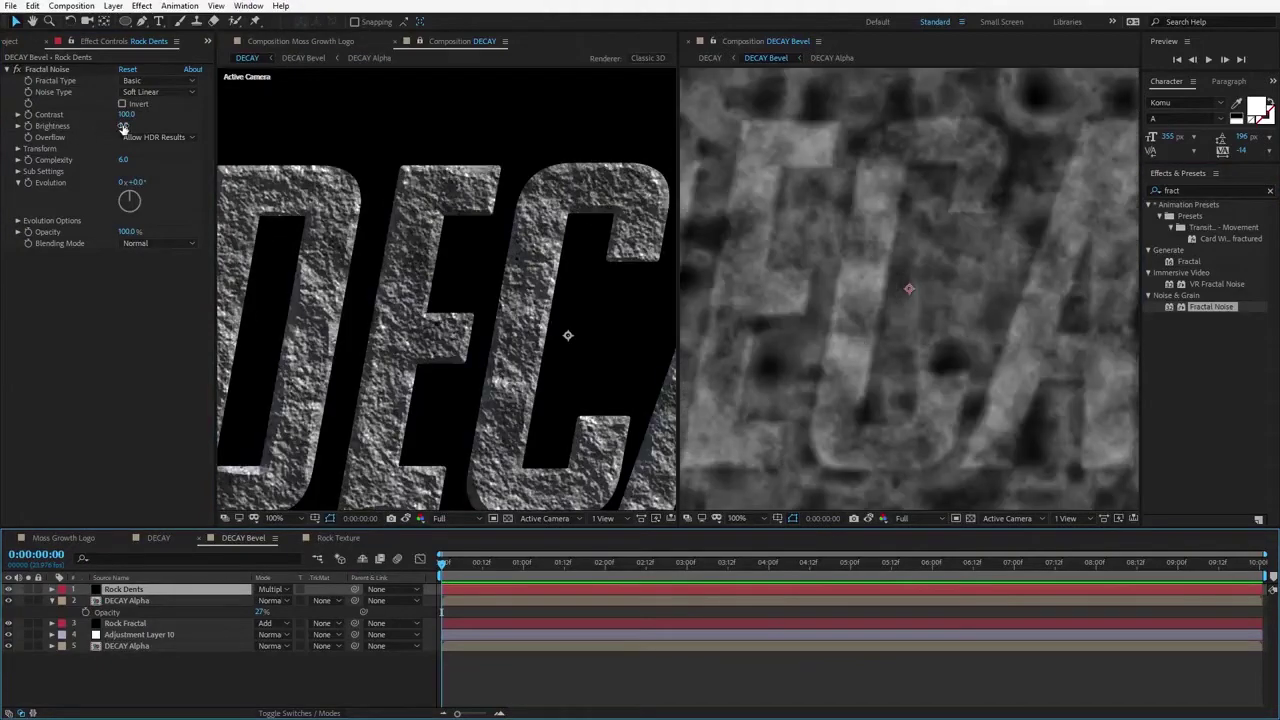
{"action": "left_click_drag", "start_coordinate": [123, 125], "coordinate": [150, 123]}
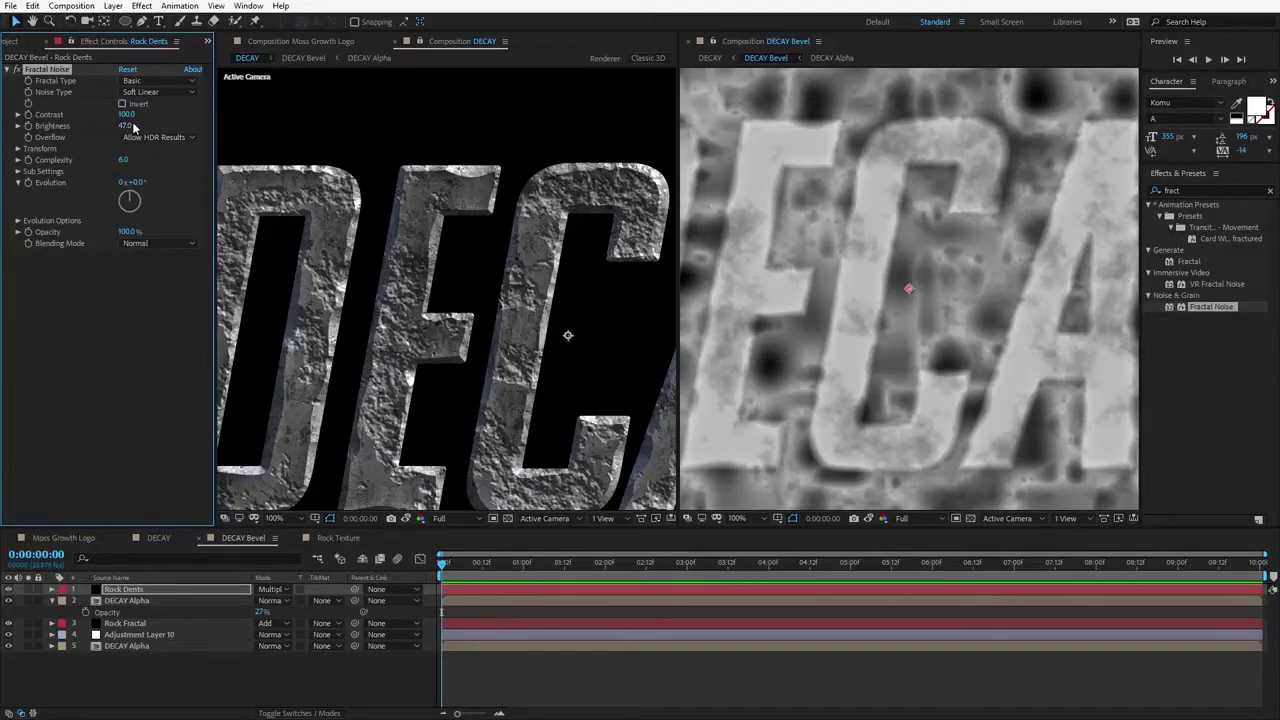
{"action": "left_click_drag", "start_coordinate": [126, 114], "coordinate": [126, 127]}
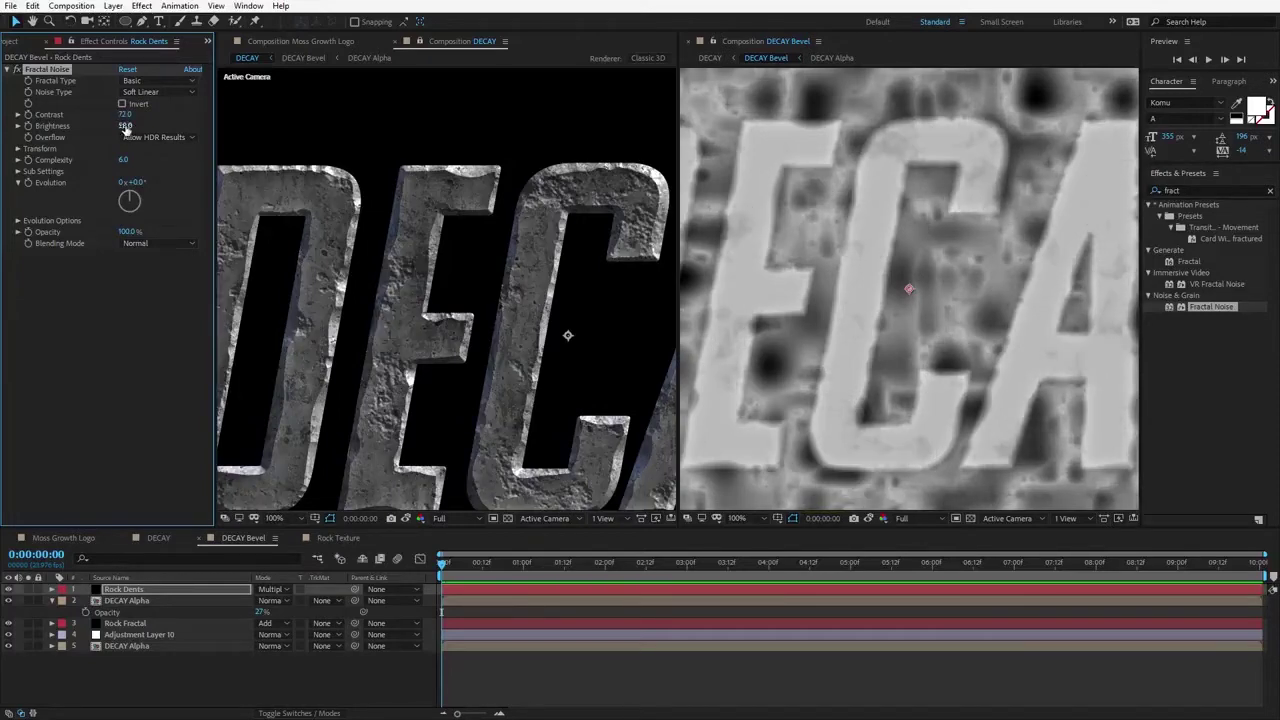
Step: Apply the Unsharp Mask effect to the Rock Dents layer
{"action": "left_click", "coordinate": [141, 6]}
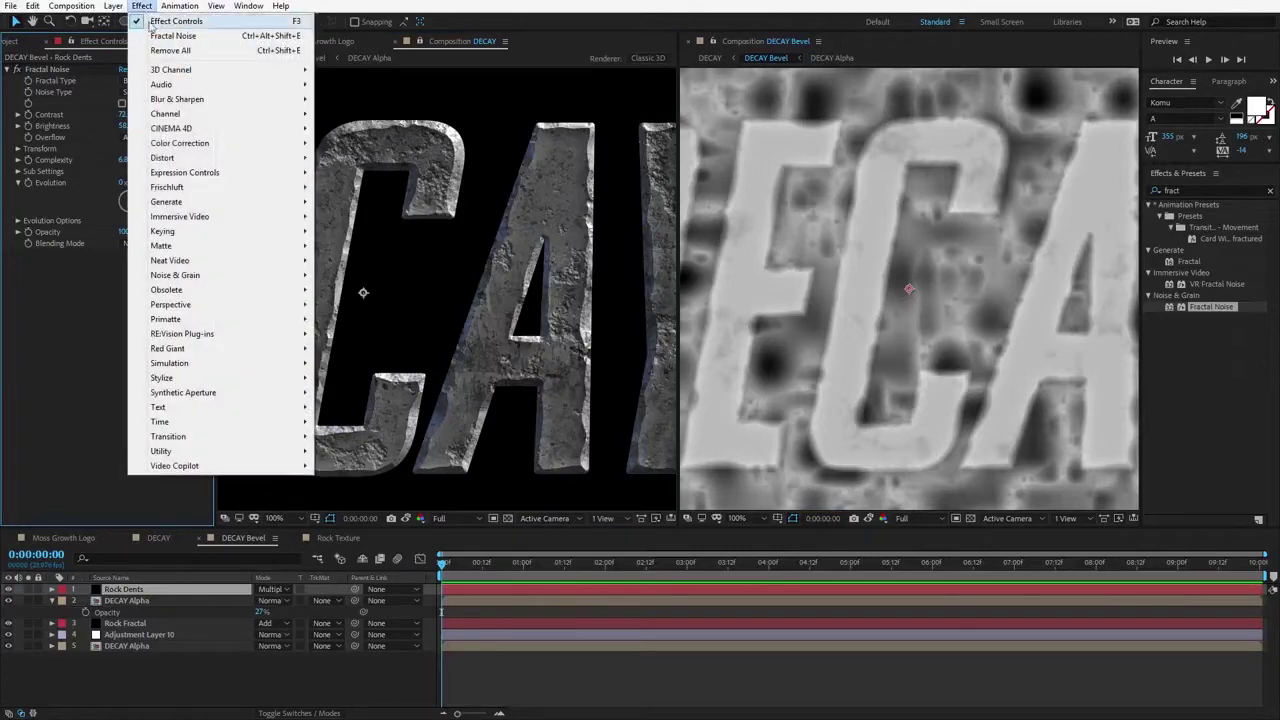
{"action": "mouse_move", "coordinate": [200, 99]}
{"action": "left_click", "coordinate": [360, 322]}
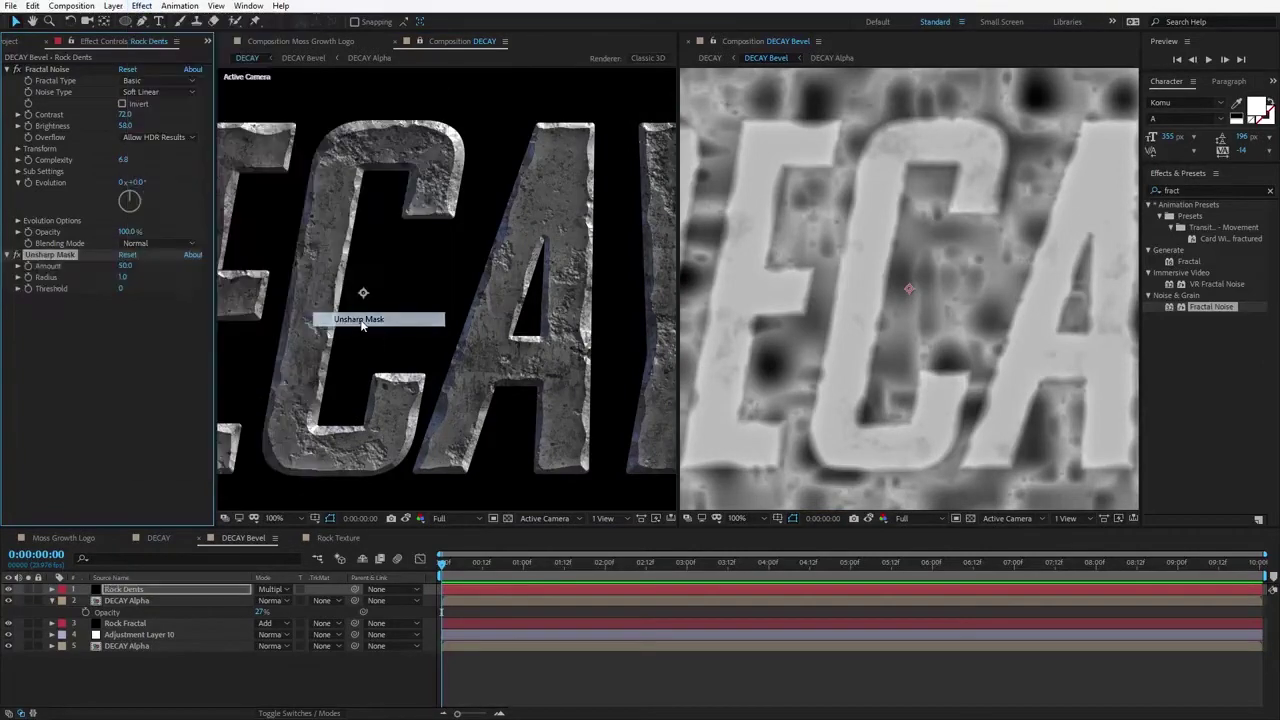
Step: Try an Unsharp Mask amount of 92, undo it, and compare the title with the effect off and on
{"action": "left_click_drag", "start_coordinate": [125, 265], "coordinate": [167, 265]}
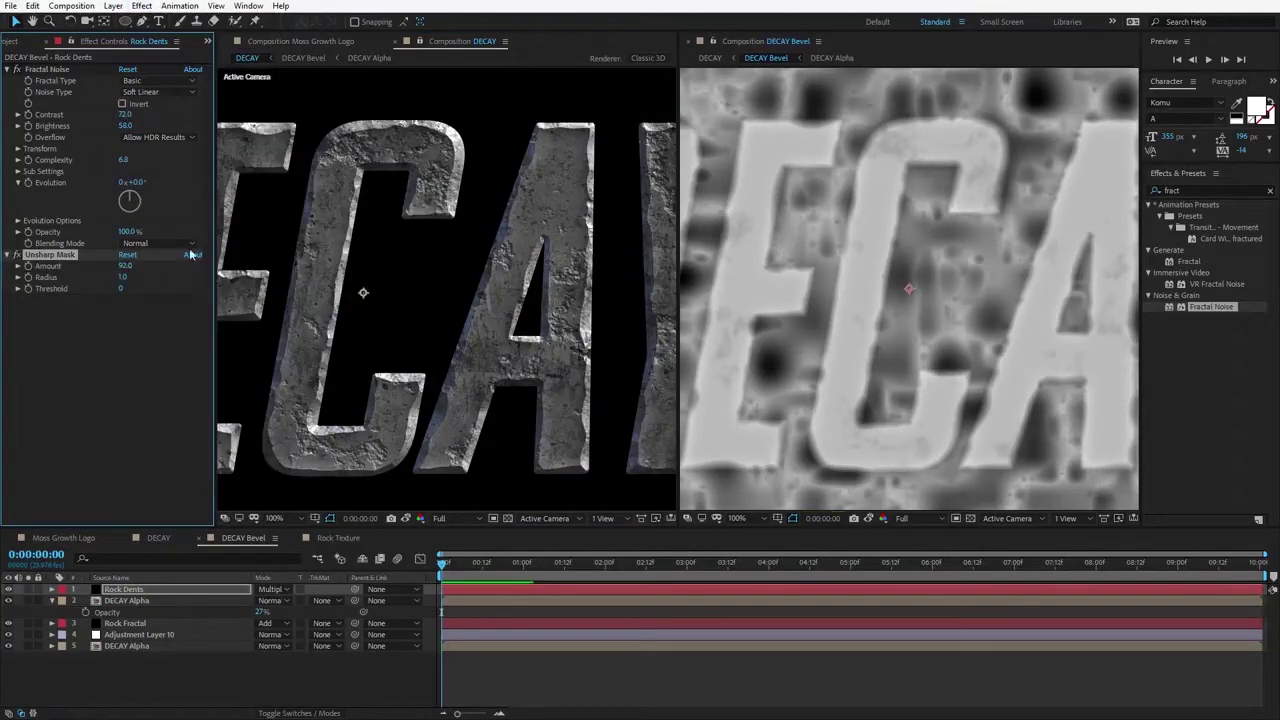
{"action": "scroll", "coordinate": [456, 262], "scroll_direction": "up", "scroll_amount": 3}
{"action": "key", "text": "ctrl+z"}
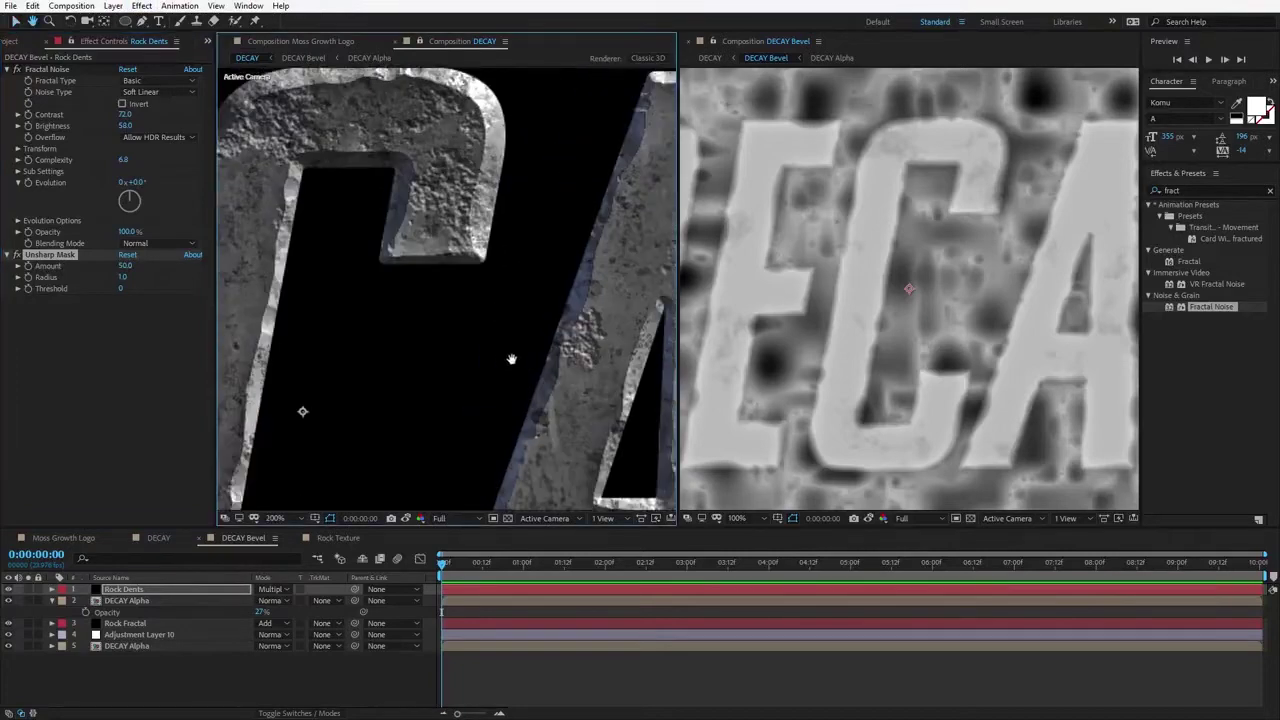
{"action": "left_click", "coordinate": [17, 258]}
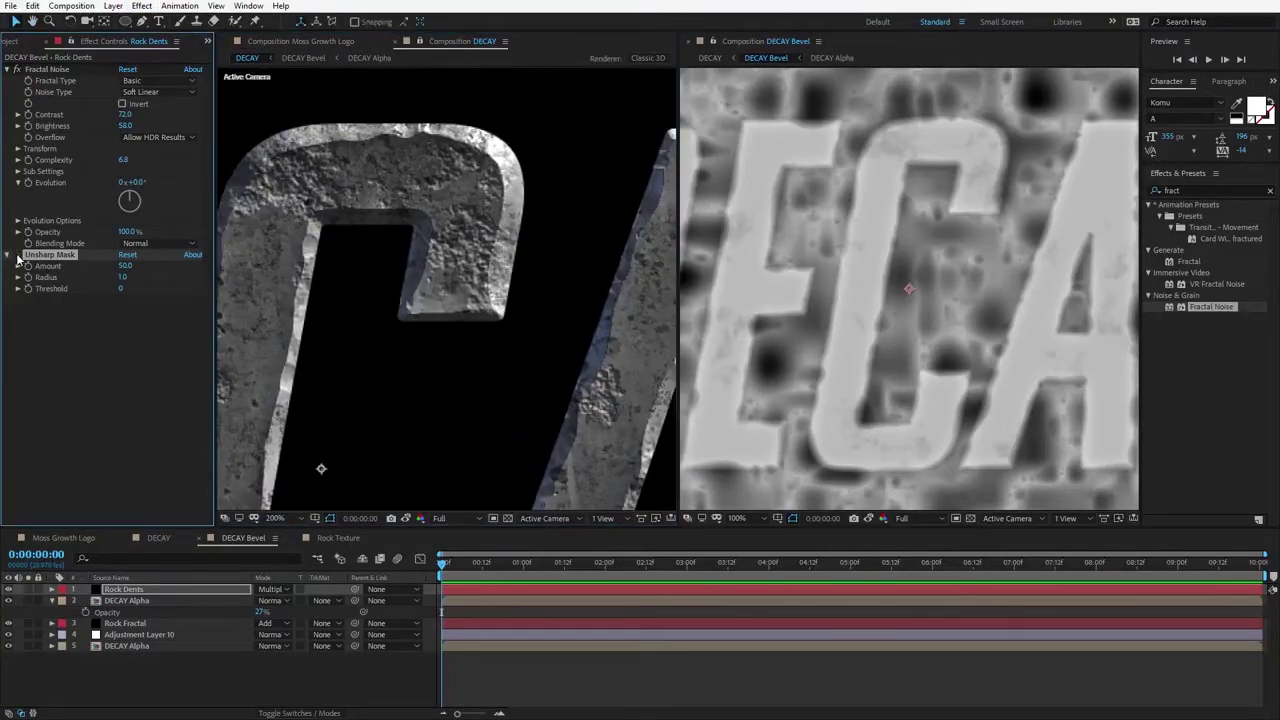
{"action": "scroll", "coordinate": [514, 291], "scroll_direction": "down", "scroll_amount": 4}
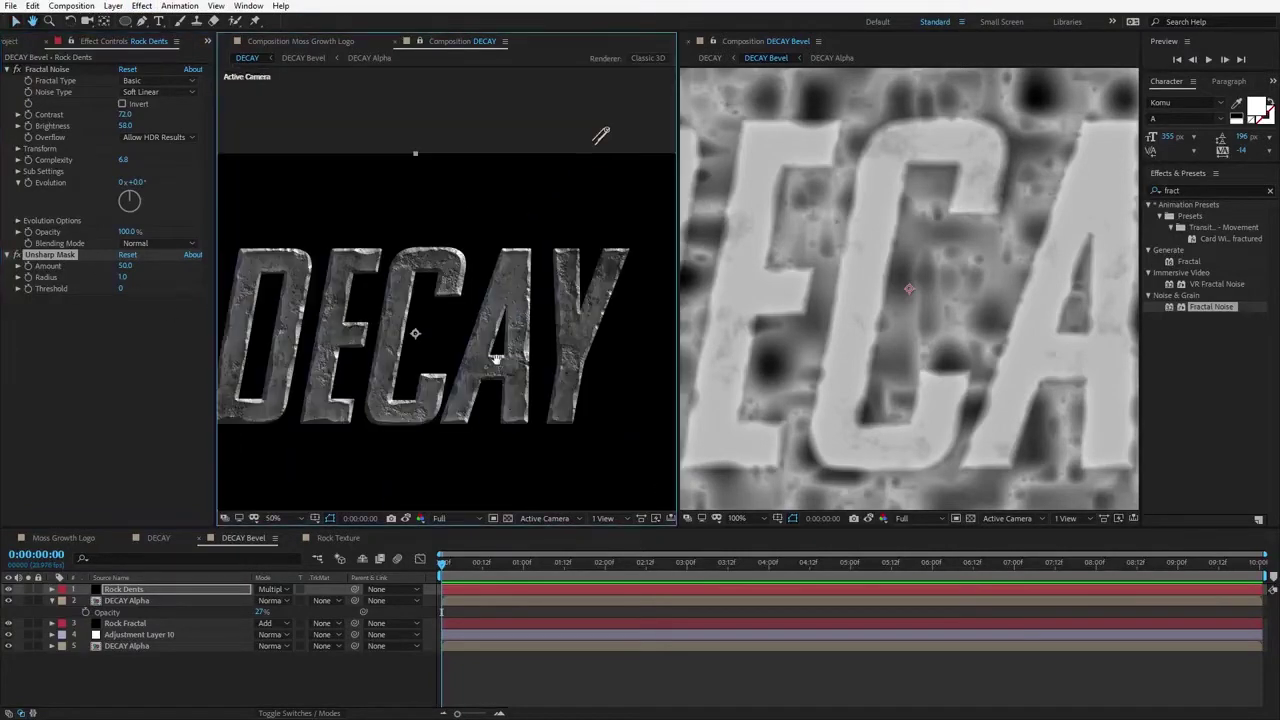
{"action": "key", "text": "v"}
{"action": "scroll", "coordinate": [363, 256], "scroll_direction": "up", "scroll_amount": 2}
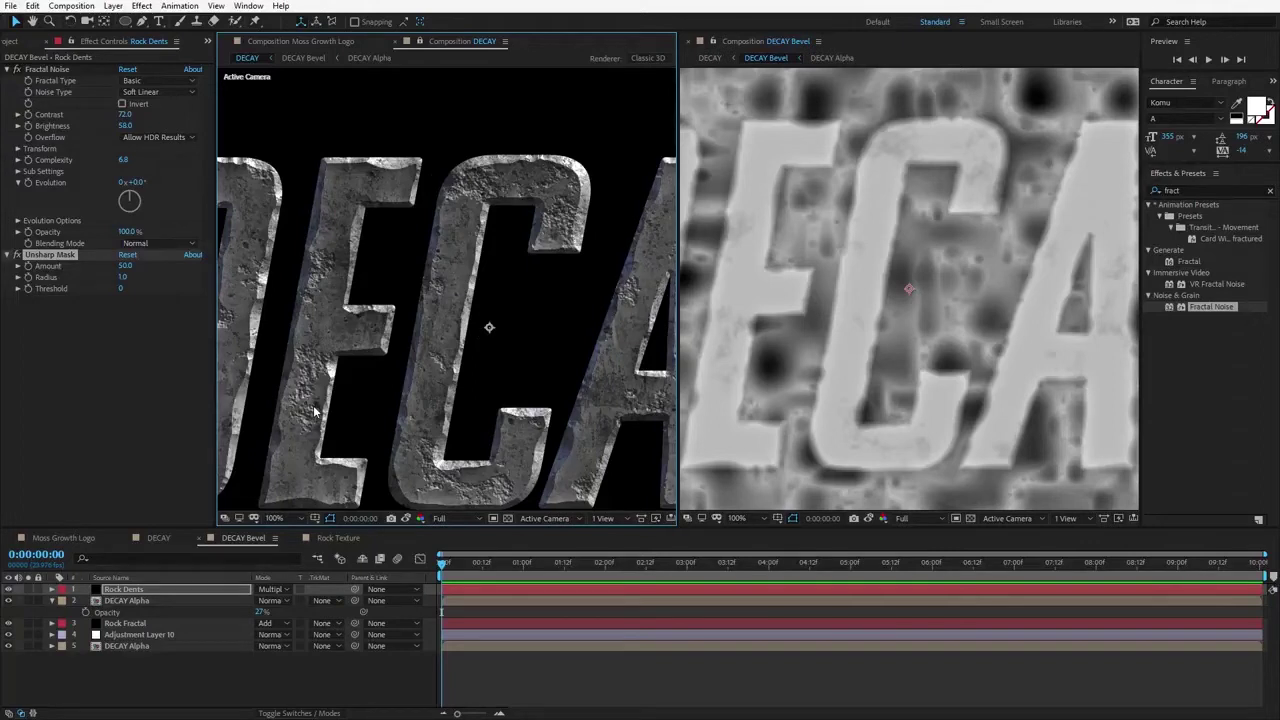
Step: Try the Rock Dents layer at 50% opacity and inspect the dents across the letters
{"action": "left_click", "coordinate": [143, 588]}
{"action": "key", "text": "t"}
{"action": "left_click", "coordinate": [265, 600]}
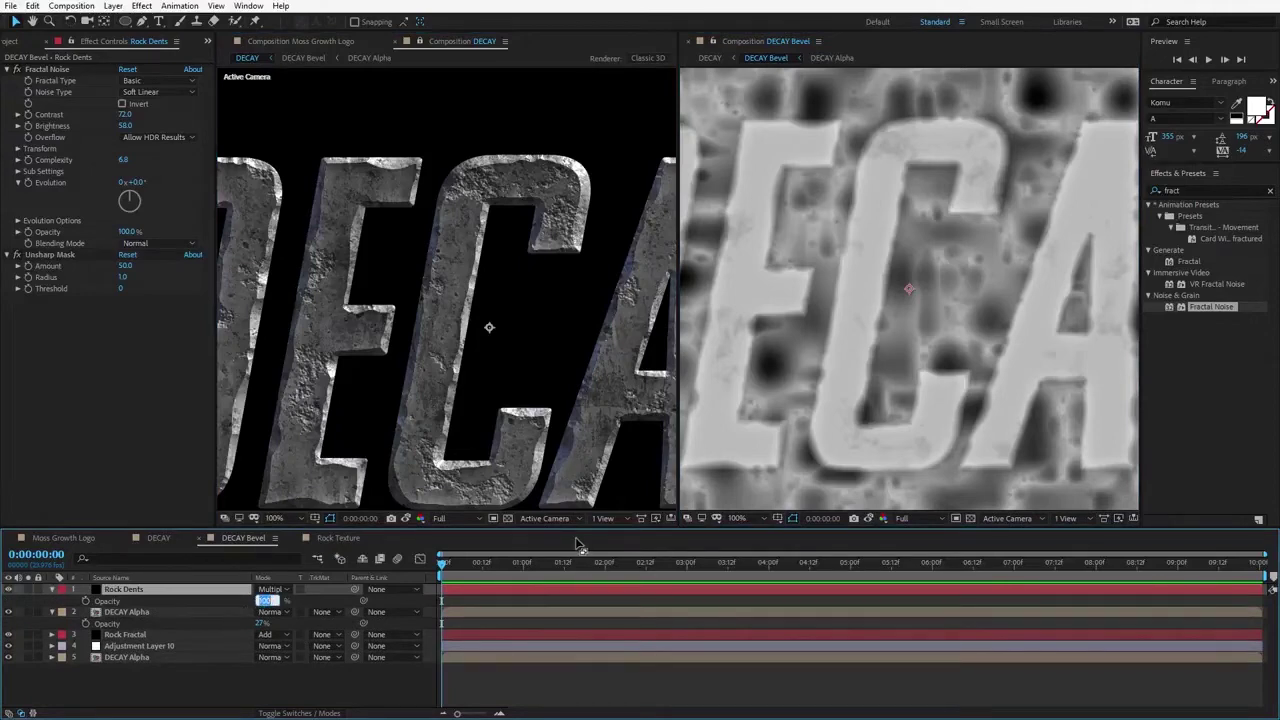
{"action": "type", "text": "50"}
{"action": "key", "text": "Return"}
{"action": "left_click_drag", "start_coordinate": [383, 404], "coordinate": [551, 354]}
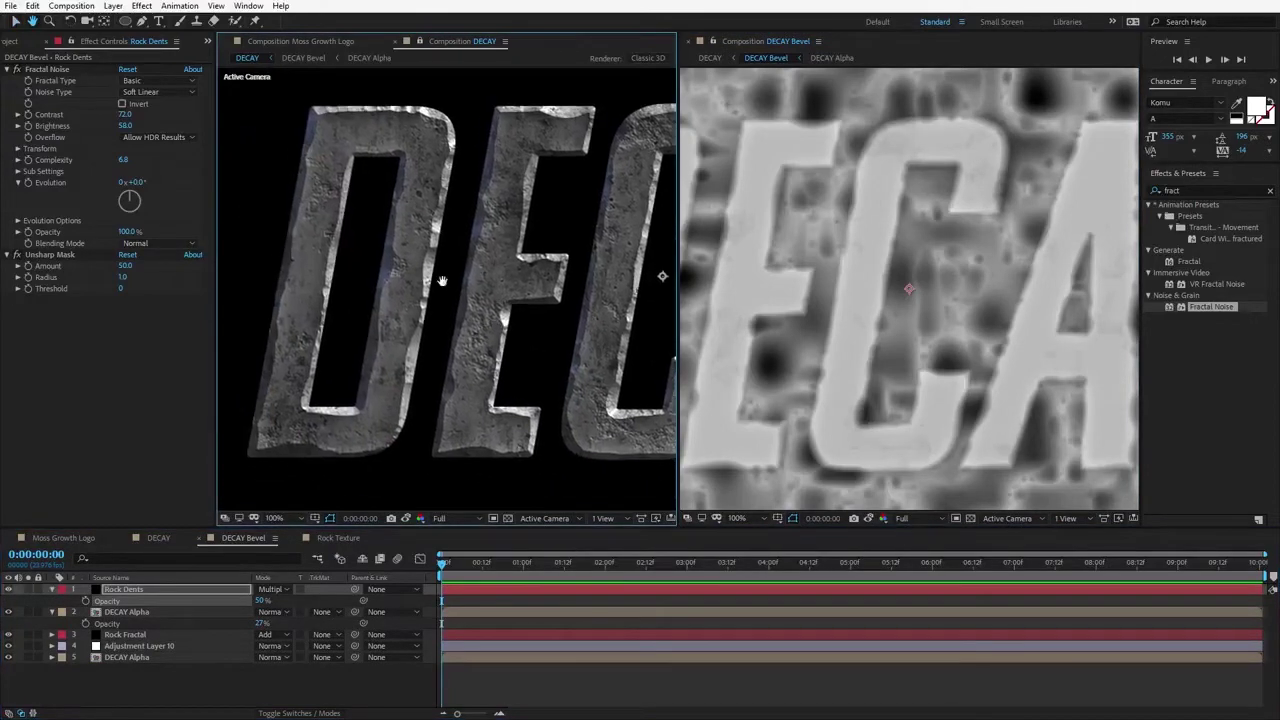
{"action": "left_click_drag", "start_coordinate": [545, 277], "coordinate": [243, 347]}
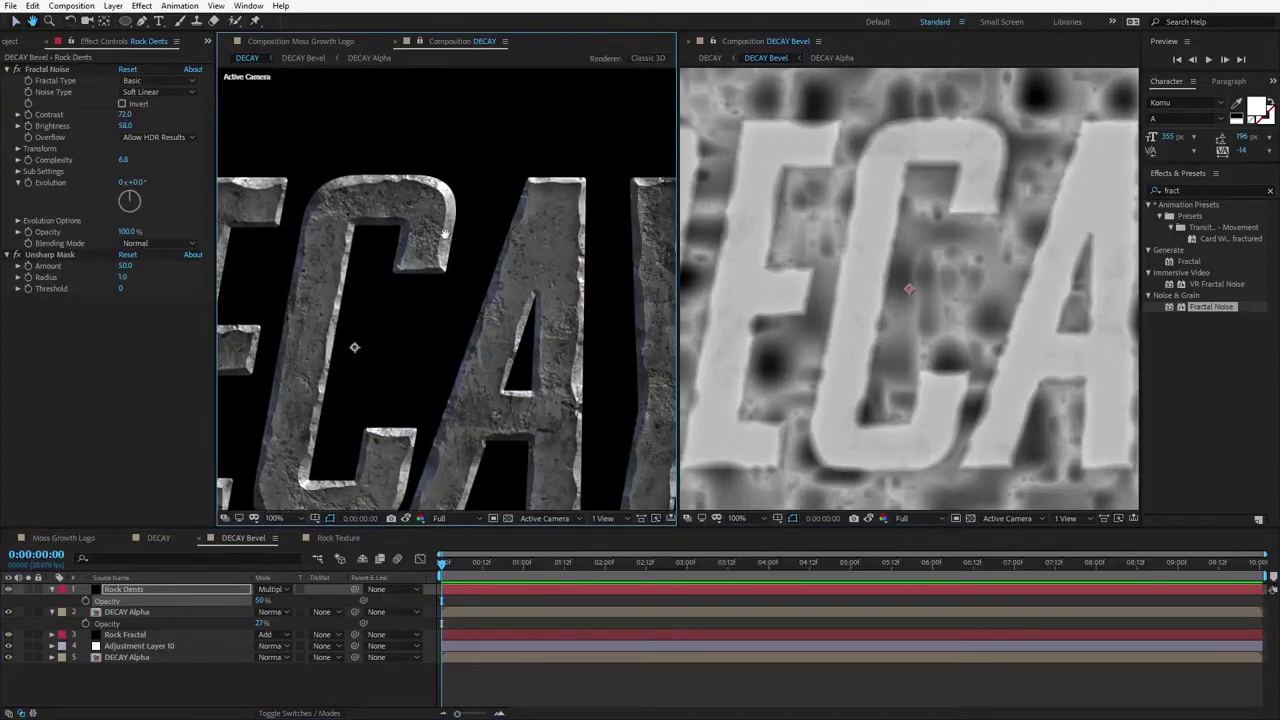
Step: Set the Rock Dents layer's opacity to 70% and close the separate DECAY Bevel viewer
{"action": "left_click", "coordinate": [259, 601]}
{"action": "type", "text": "70"}
{"action": "key", "text": "Return"}
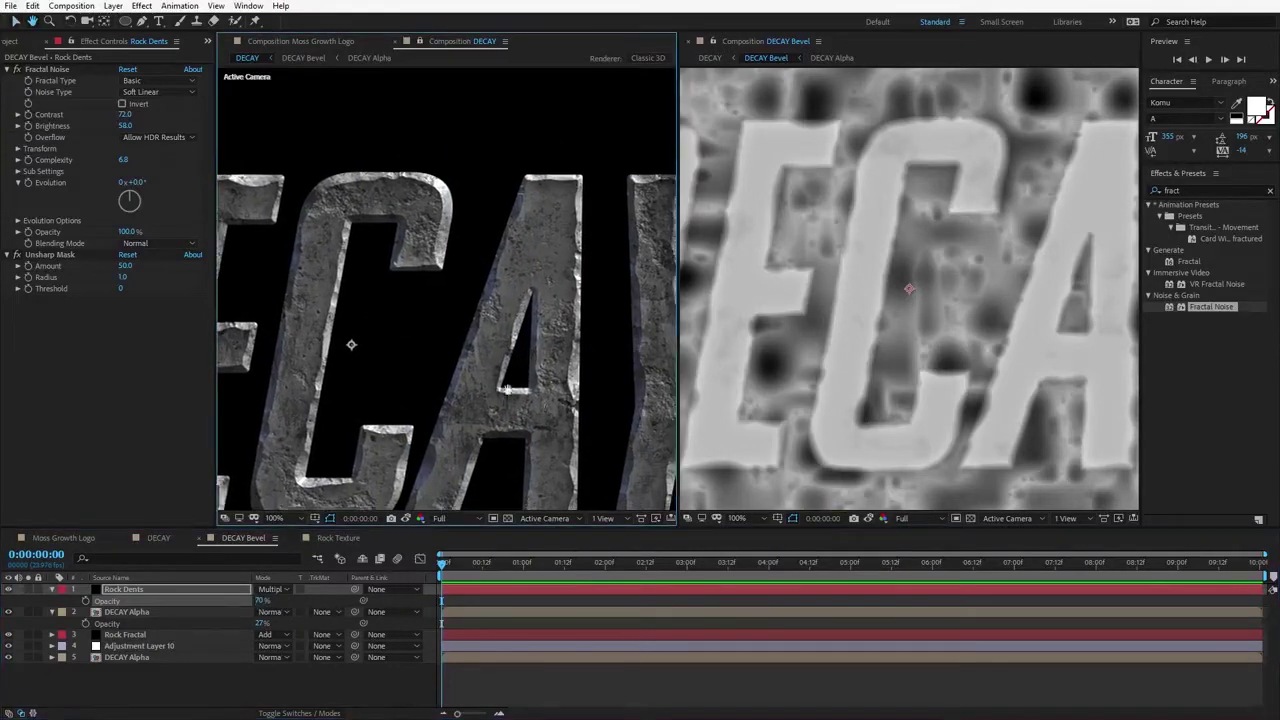
{"action": "left_click_drag", "start_coordinate": [531, 350], "coordinate": [486, 346]}
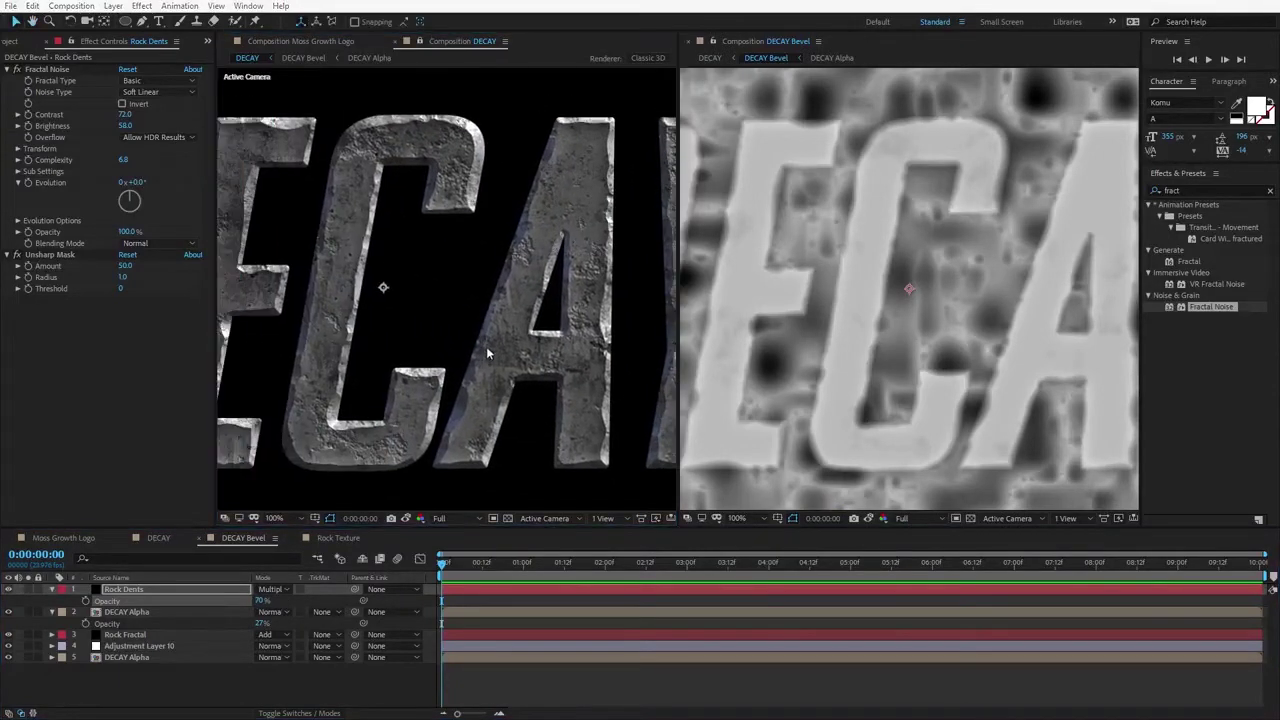
{"action": "left_click", "coordinate": [690, 43]}
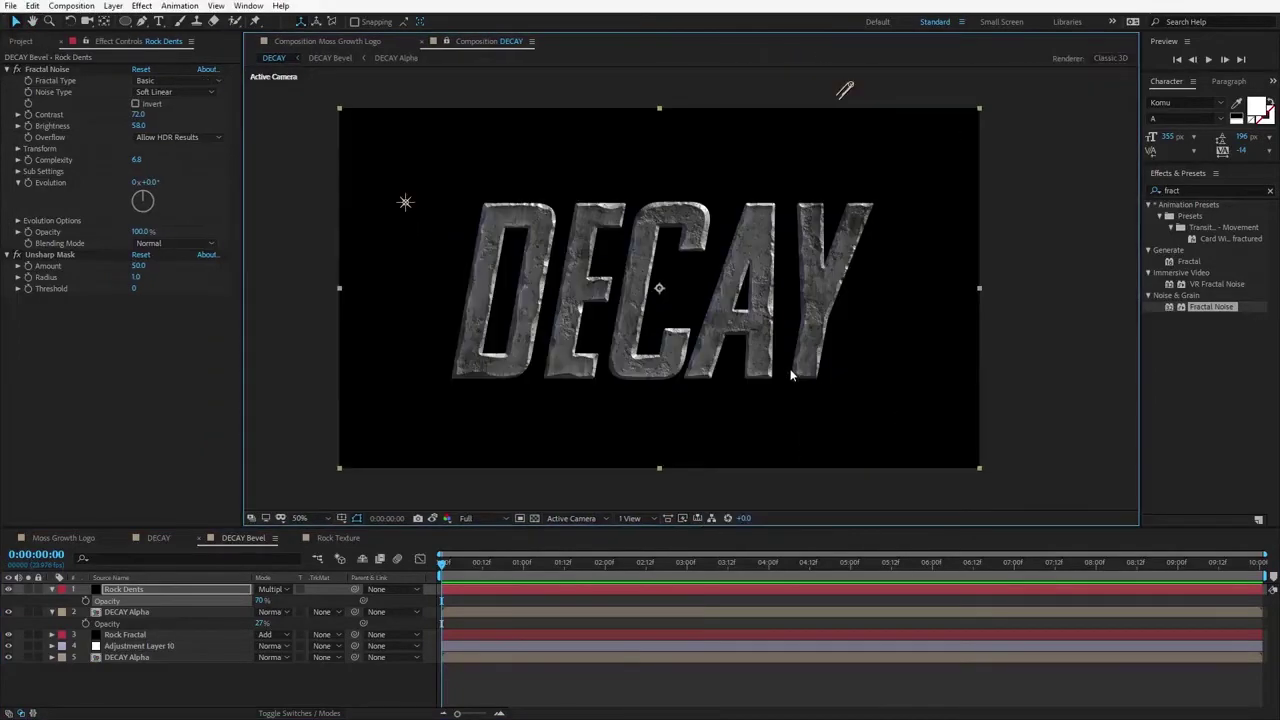
{"action": "scroll", "coordinate": [793, 384], "scroll_direction": "down", "scroll_amount": 2}
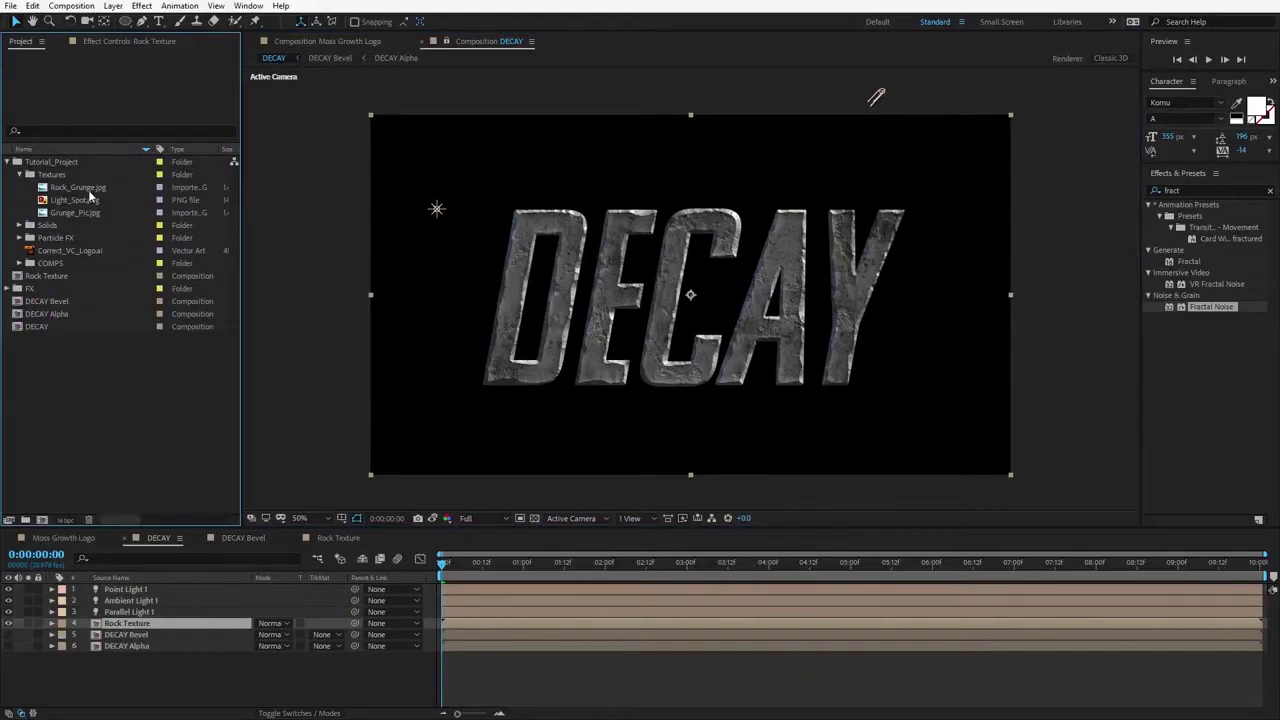
Step: Place Rock_Grunge.jpg as the lowest layer in the DECAY composition and darken it heavily with a Curves effect
{"action": "left_click_drag", "start_coordinate": [88, 193], "coordinate": [163, 663]}
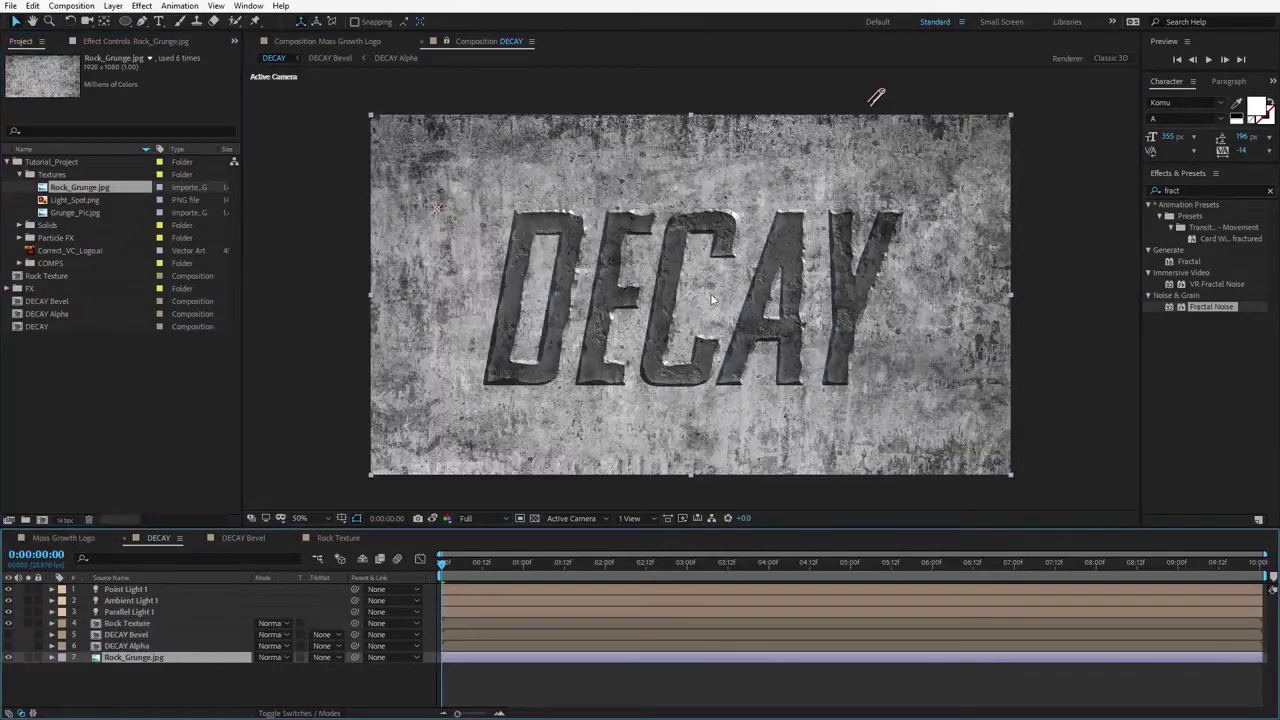
{"action": "left_click", "coordinate": [141, 5]}
{"action": "mouse_move", "coordinate": [200, 163]}
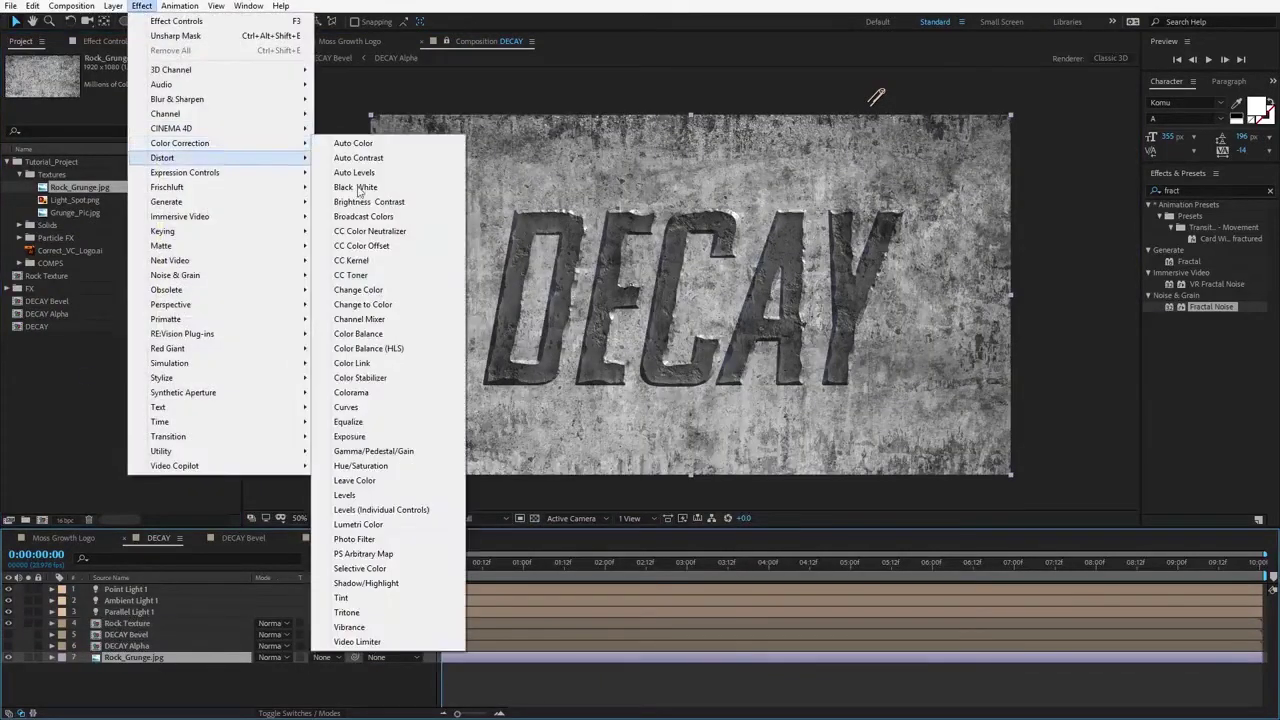
{"action": "left_click", "coordinate": [345, 410]}
{"action": "left_click_drag", "start_coordinate": [188, 128], "coordinate": [222, 256]}
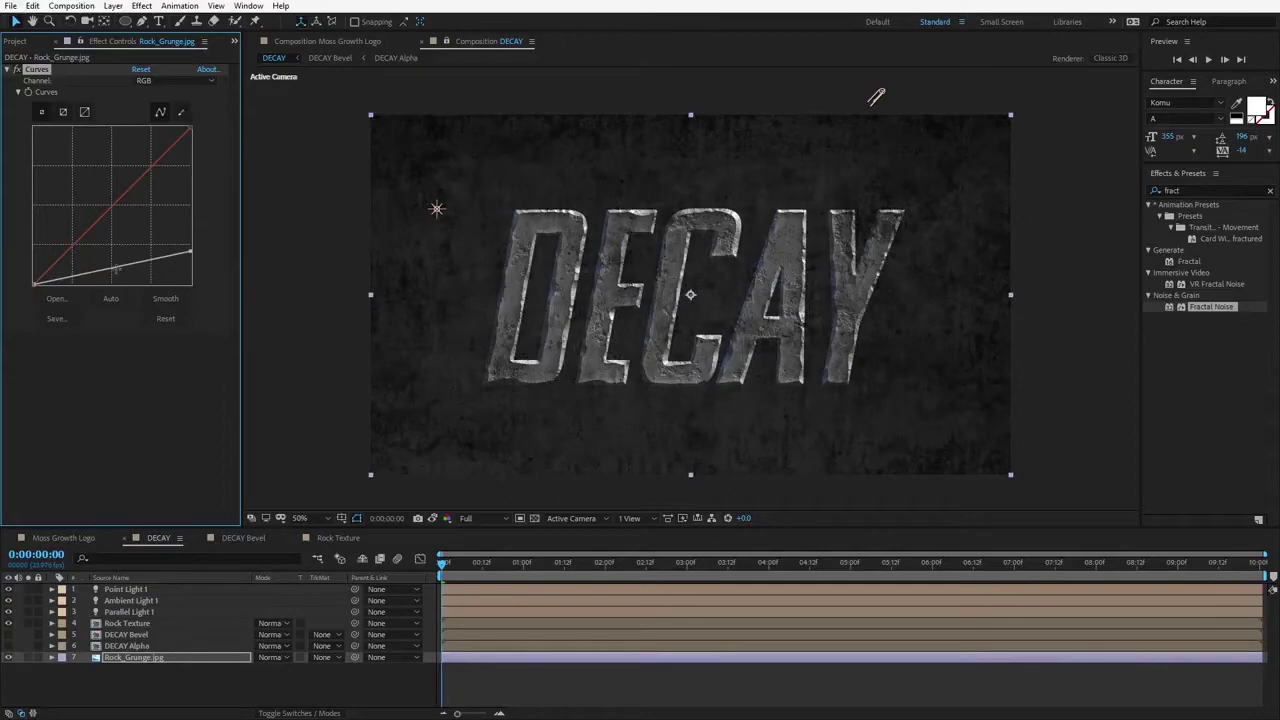
{"action": "left_click_drag", "start_coordinate": [116, 270], "coordinate": [114, 274]}
{"action": "mouse_move", "coordinate": [33, 284]}
{"action": "left_mouse_down"}
{"action": "mouse_move", "coordinate": [30, 266]}
{"action": "mouse_move", "coordinate": [28, 280]}
{"action": "left_mouse_up"}
Step: Duplicate the DECAY Alpha layer and move the copy directly beneath Rock Texture in the layer stack
{"action": "left_click", "coordinate": [118, 648]}
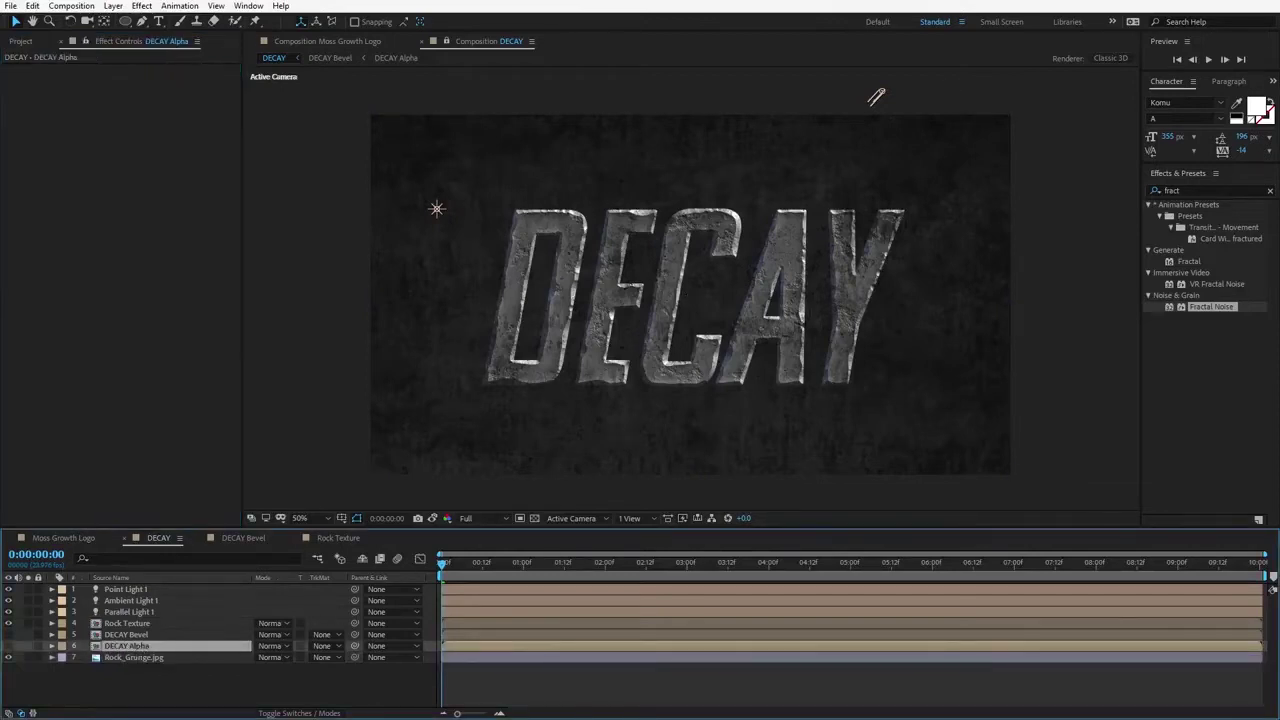
{"action": "left_click", "coordinate": [33, 6]}
{"action": "left_click", "coordinate": [60, 180]}
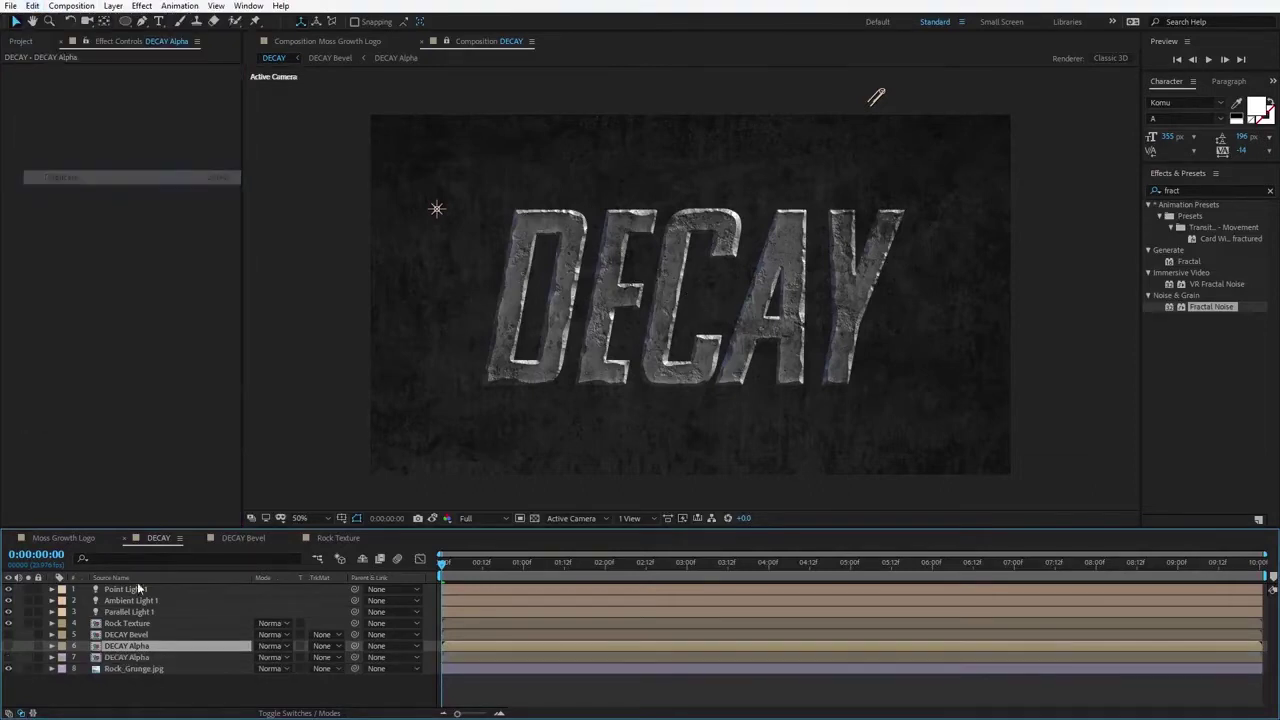
{"action": "left_click_drag", "start_coordinate": [120, 647], "coordinate": [108, 630]}
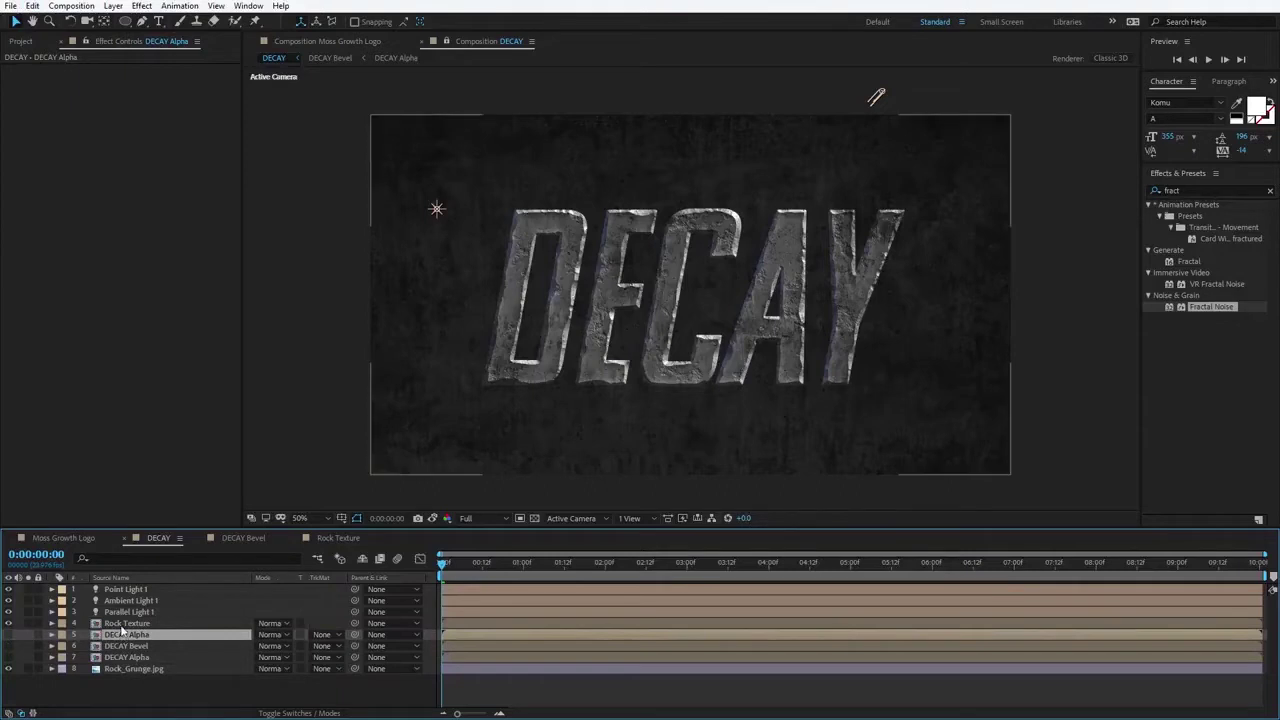
Step: Rename the Rock Texture layer as Title
{"action": "left_click", "coordinate": [130, 622]}
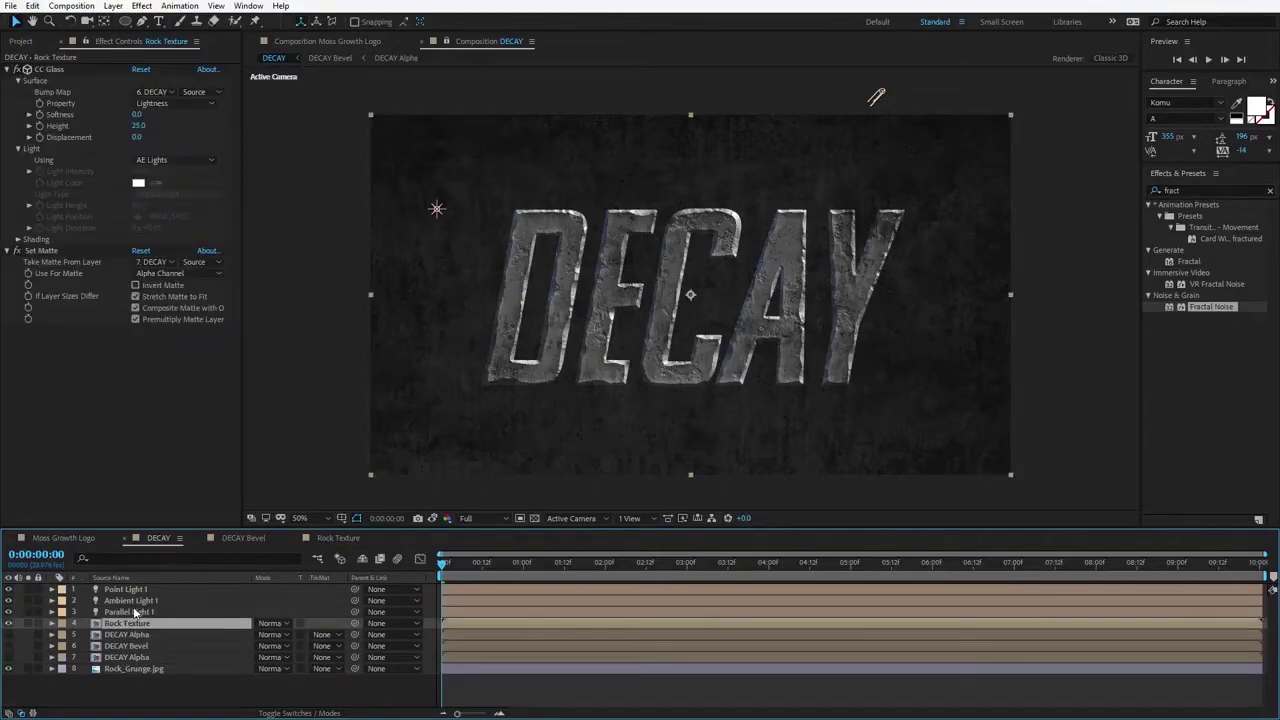
{"action": "key", "text": "Return"}
{"action": "type", "text": "T"}
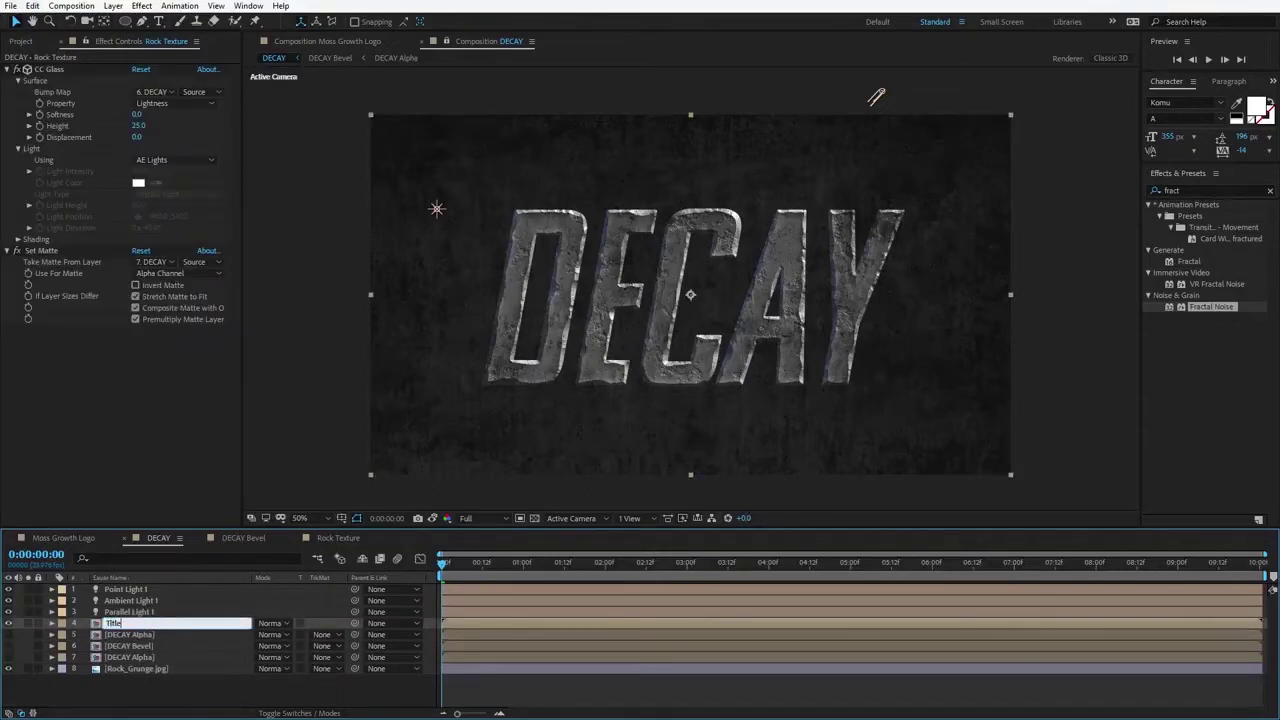
{"action": "type", "text": "itle"}
{"action": "key", "text": "Return"}
Step: Rename the DECAY Alpha copy beneath Title as Shadow
{"action": "left_click", "coordinate": [118, 635]}
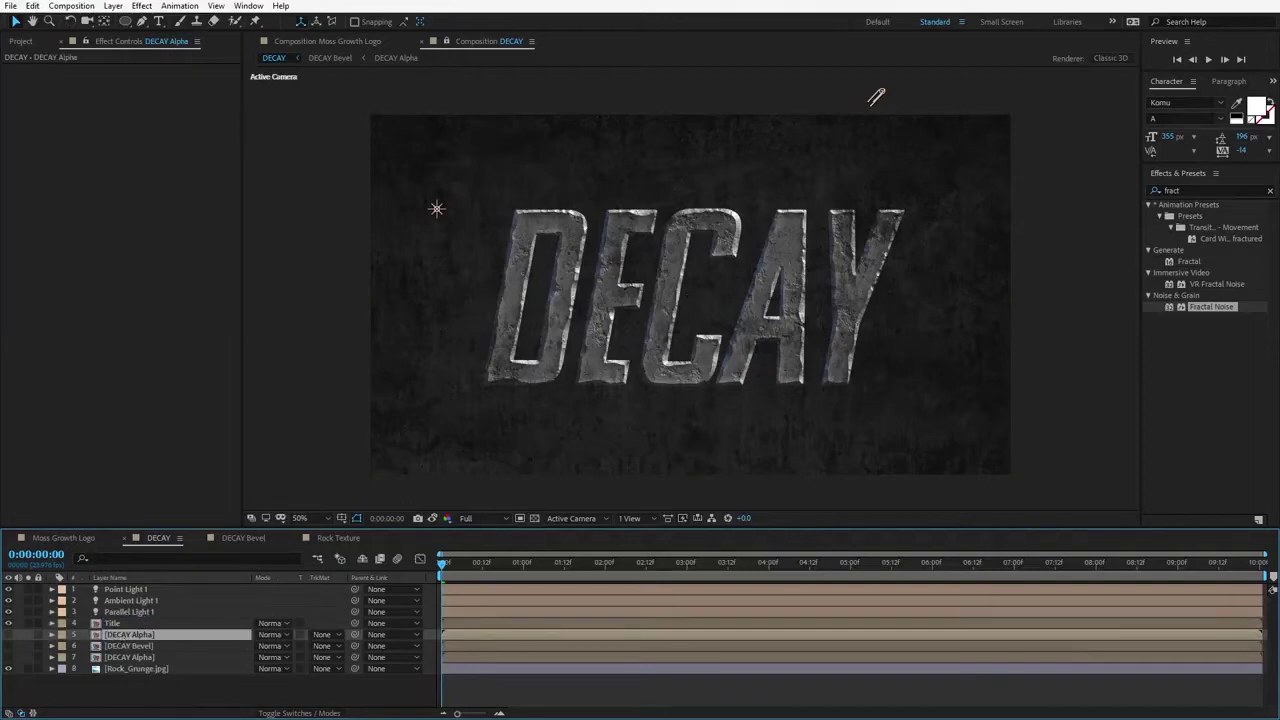
{"action": "key", "text": "Return"}
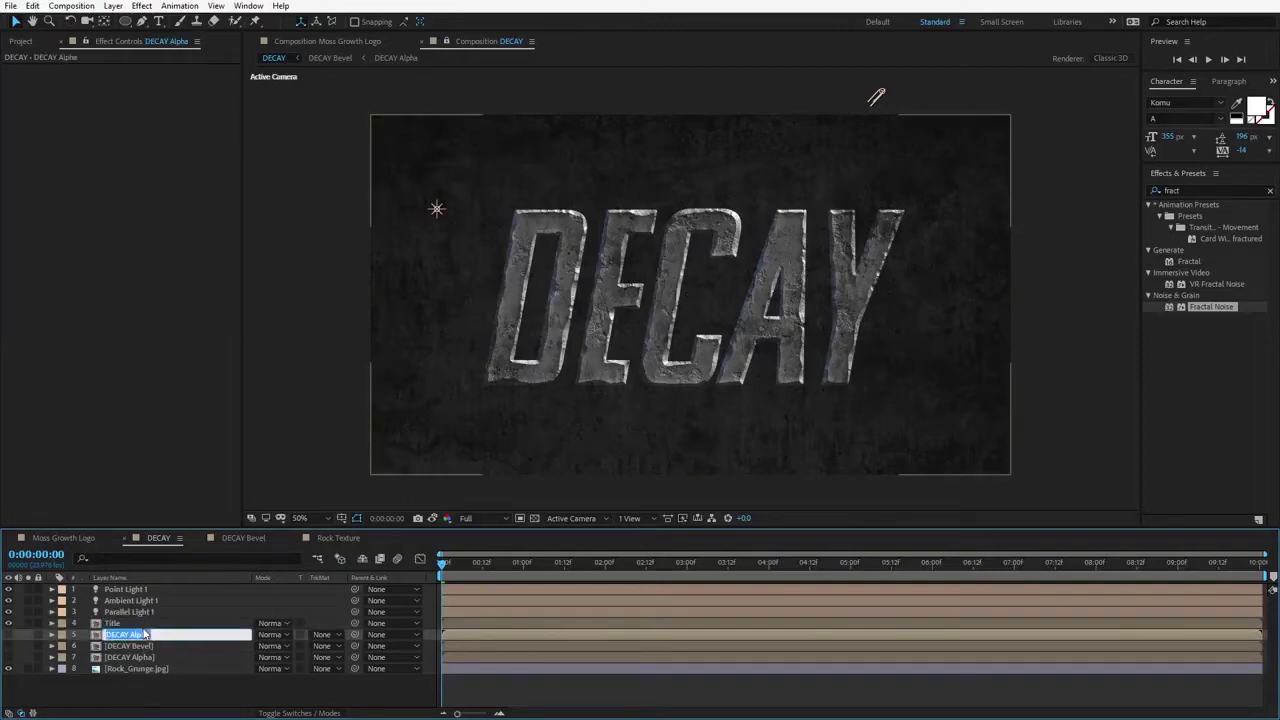
{"action": "type", "text": "Shadow"}
{"action": "key", "text": "Return"}
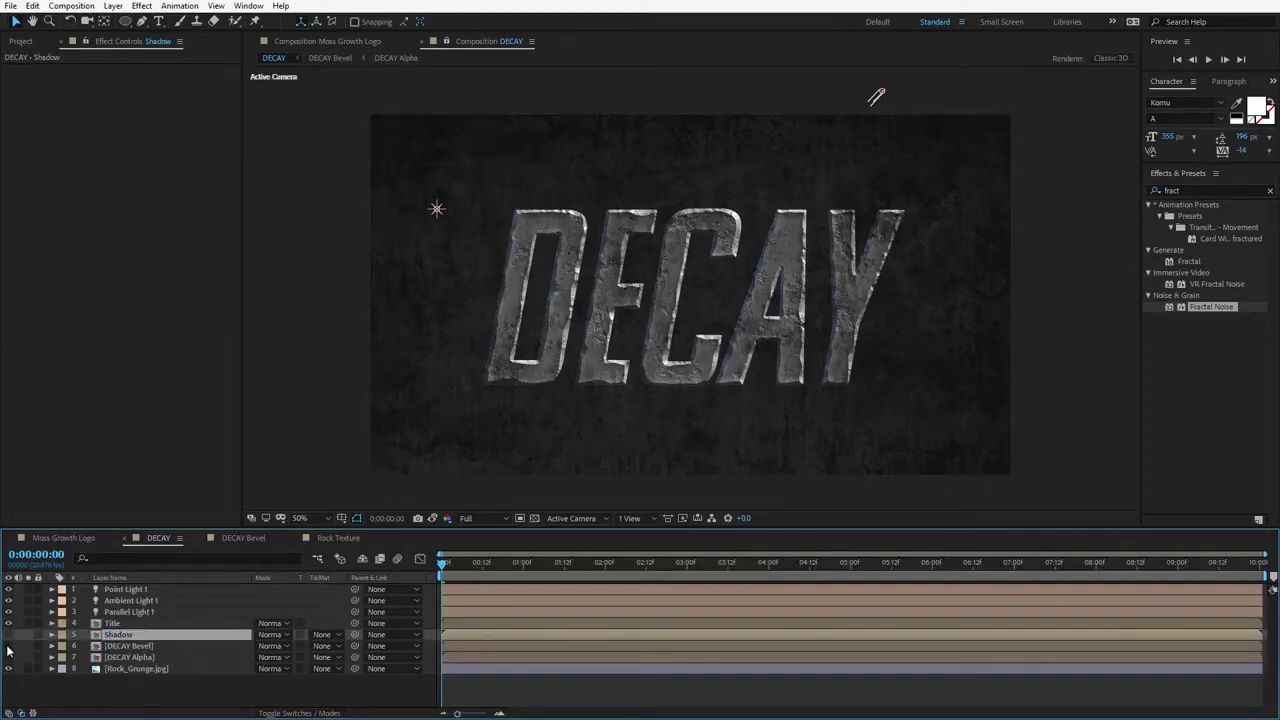
Step: Solo the Shadow layer and apply a Tint effect that maps white to black
{"action": "left_click", "coordinate": [28, 636]}
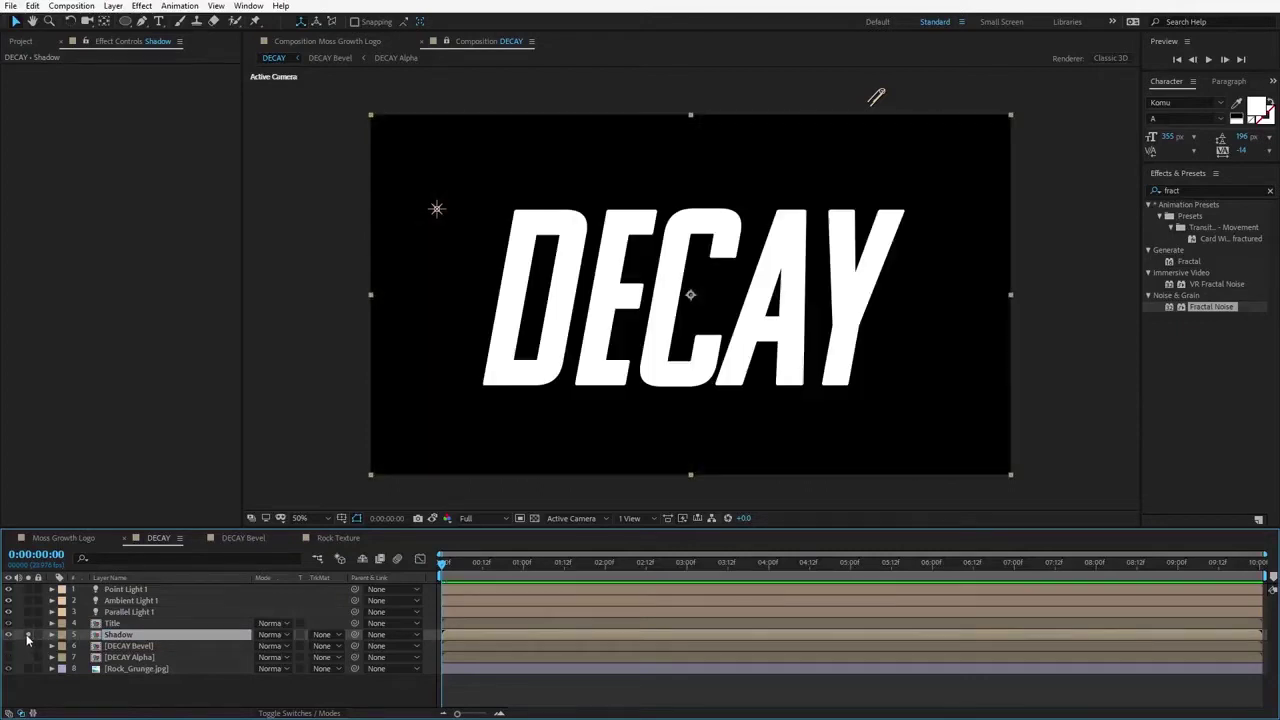
{"action": "left_click", "coordinate": [141, 6]}
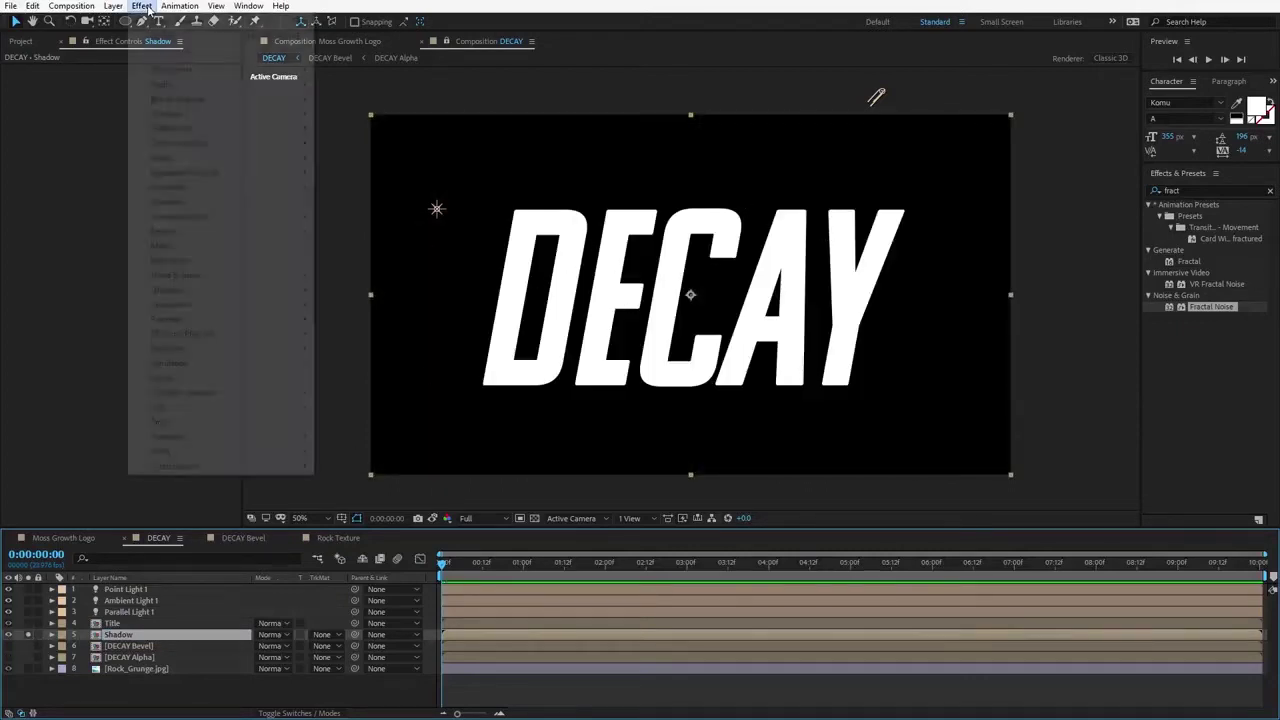
{"action": "mouse_move", "coordinate": [208, 145]}
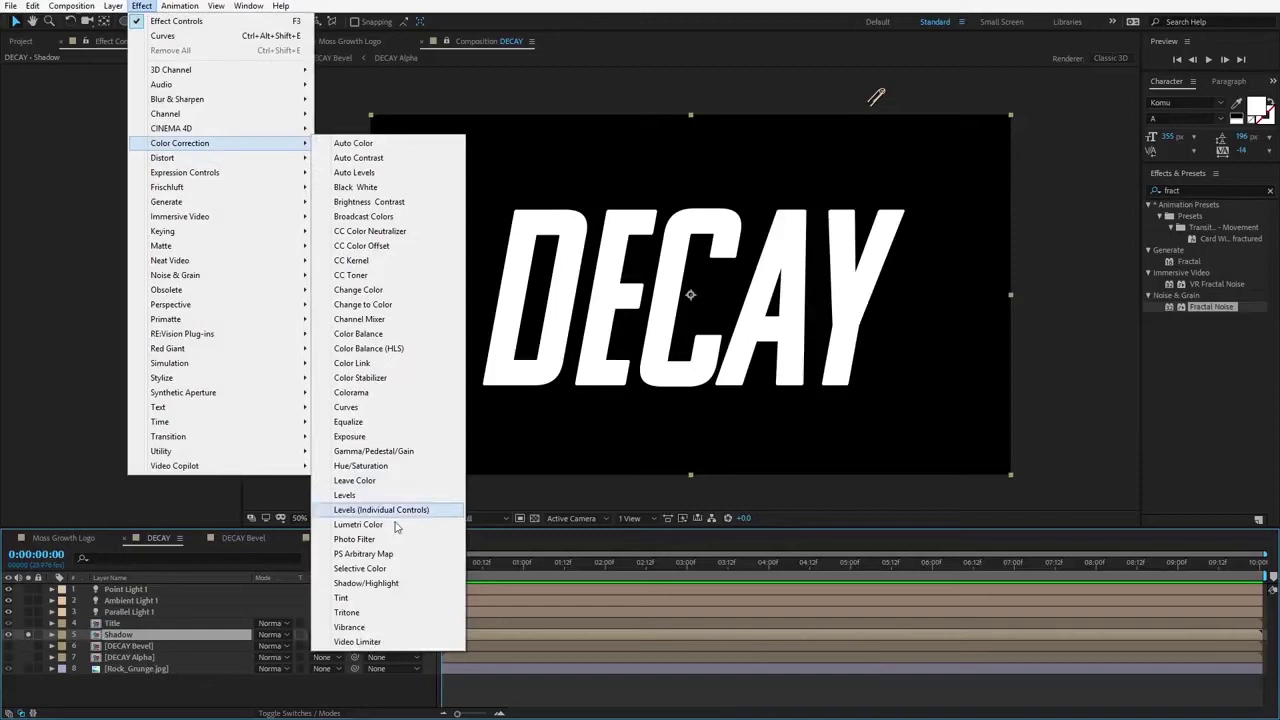
{"action": "left_click", "coordinate": [341, 597]}
{"action": "left_click", "coordinate": [138, 92]}
{"action": "left_click", "coordinate": [406, 668]}
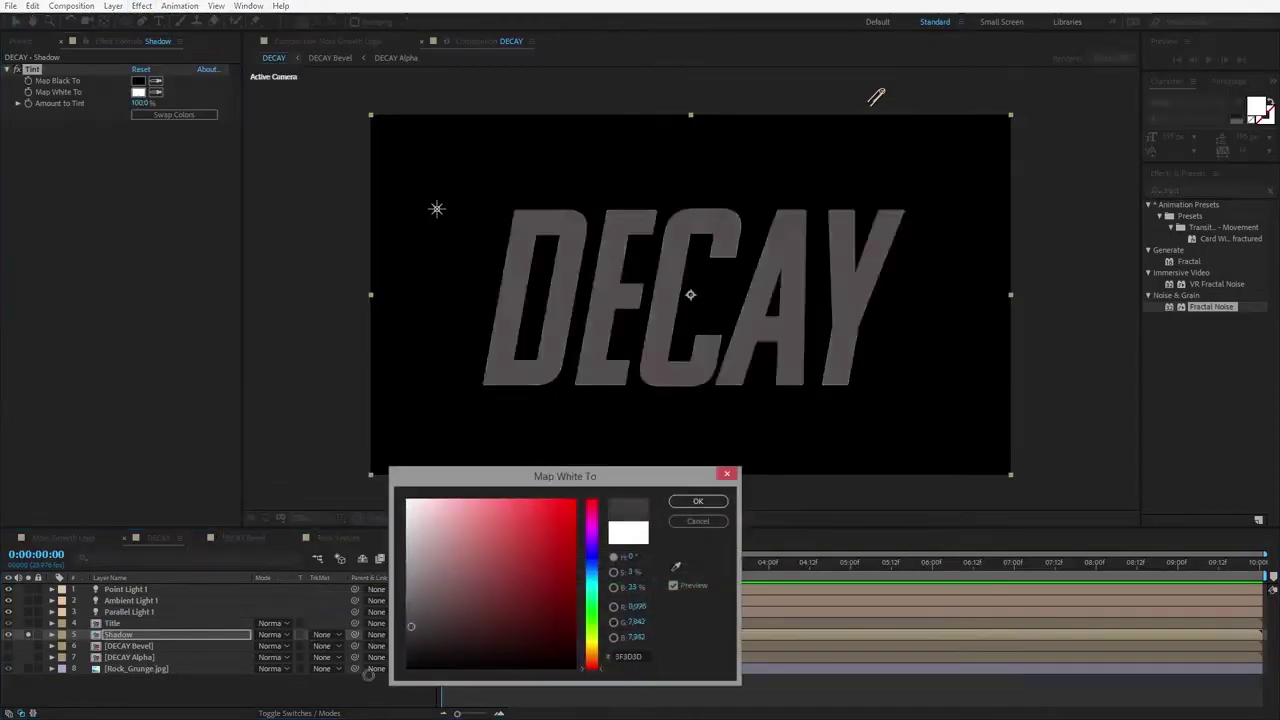
{"action": "left_click", "coordinate": [695, 502]}
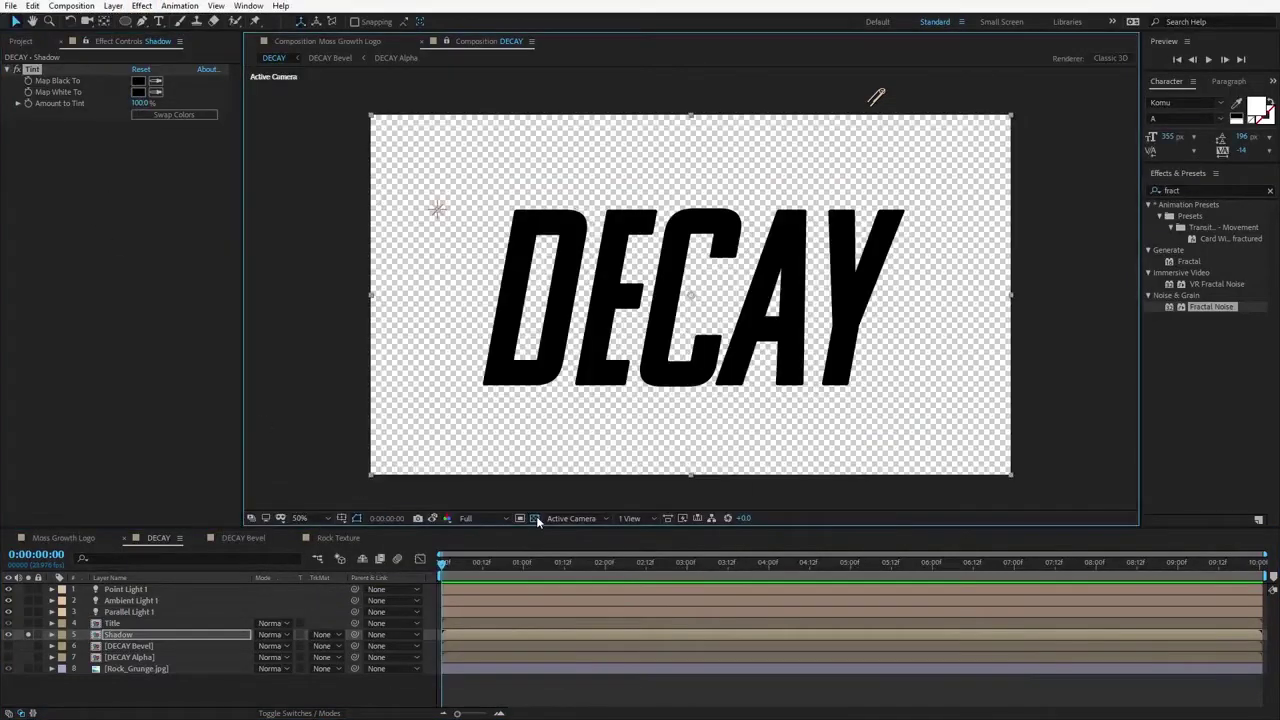
Step: Apply CC Radial Blur to the Shadow layer and set its type to Fading Zoom
{"action": "left_click", "coordinate": [146, 8]}
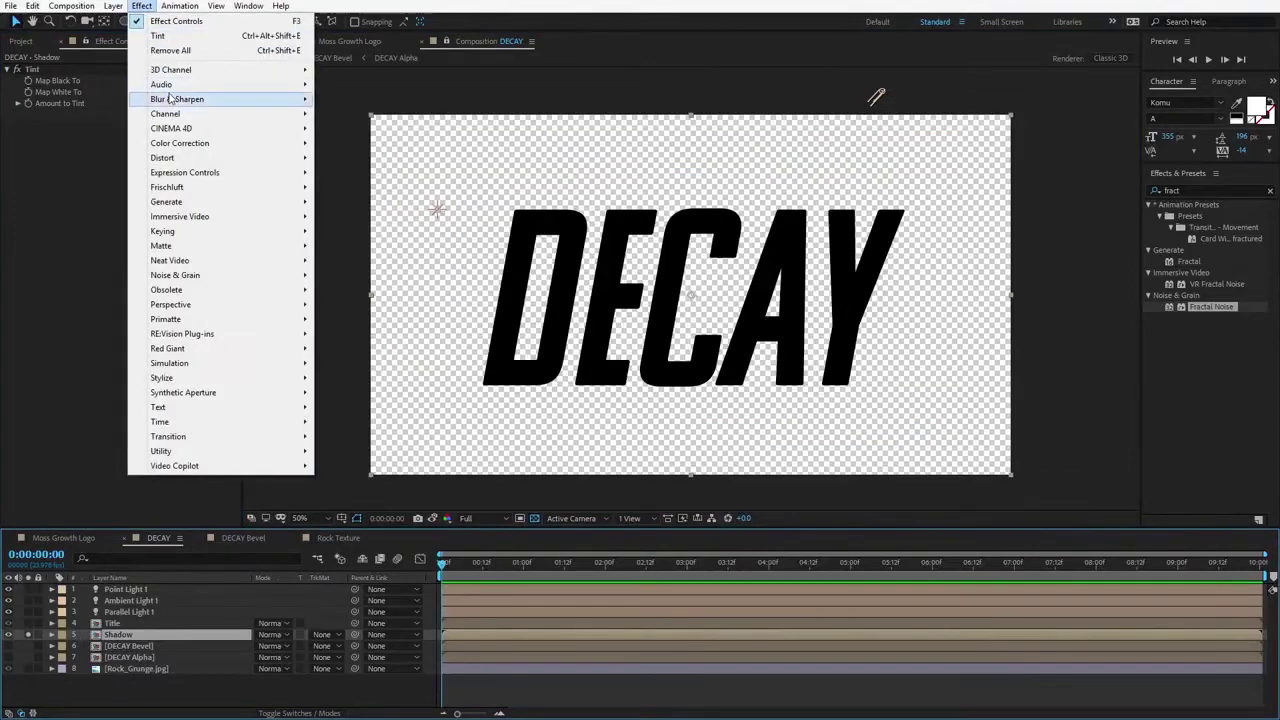
{"action": "mouse_move", "coordinate": [176, 100]}
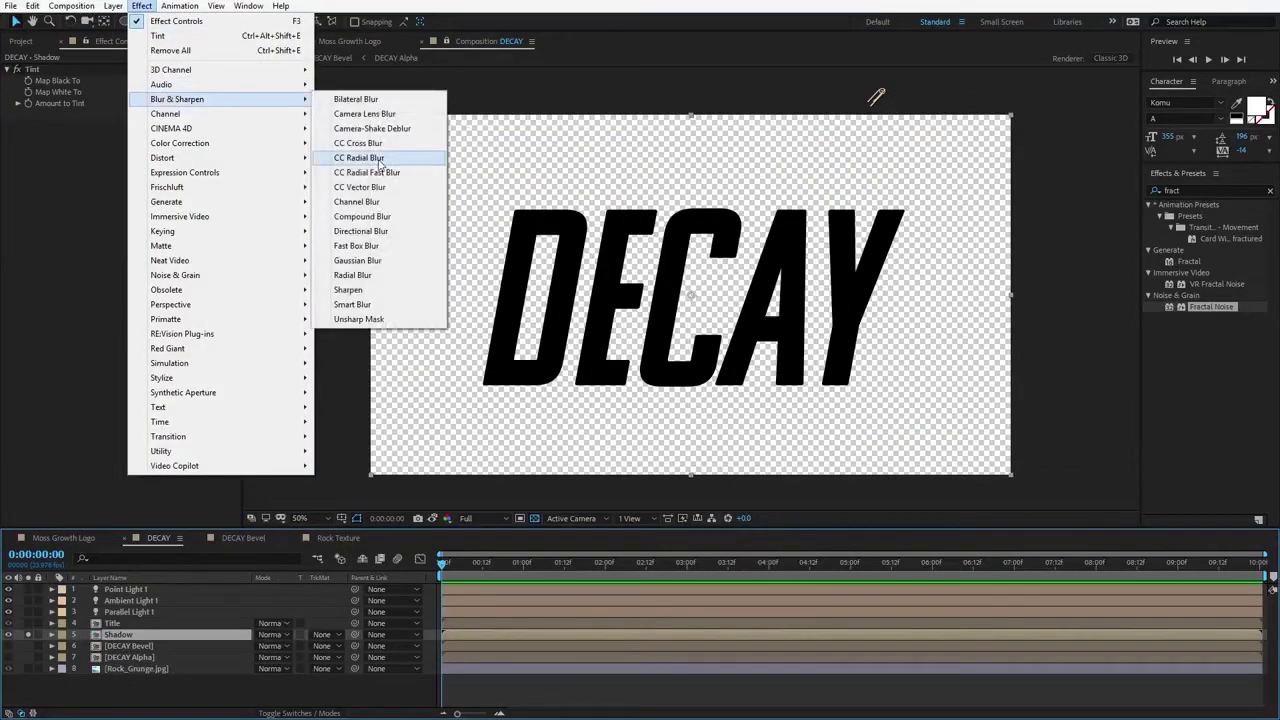
{"action": "left_click", "coordinate": [359, 158]}
{"action": "left_click", "coordinate": [155, 140]}
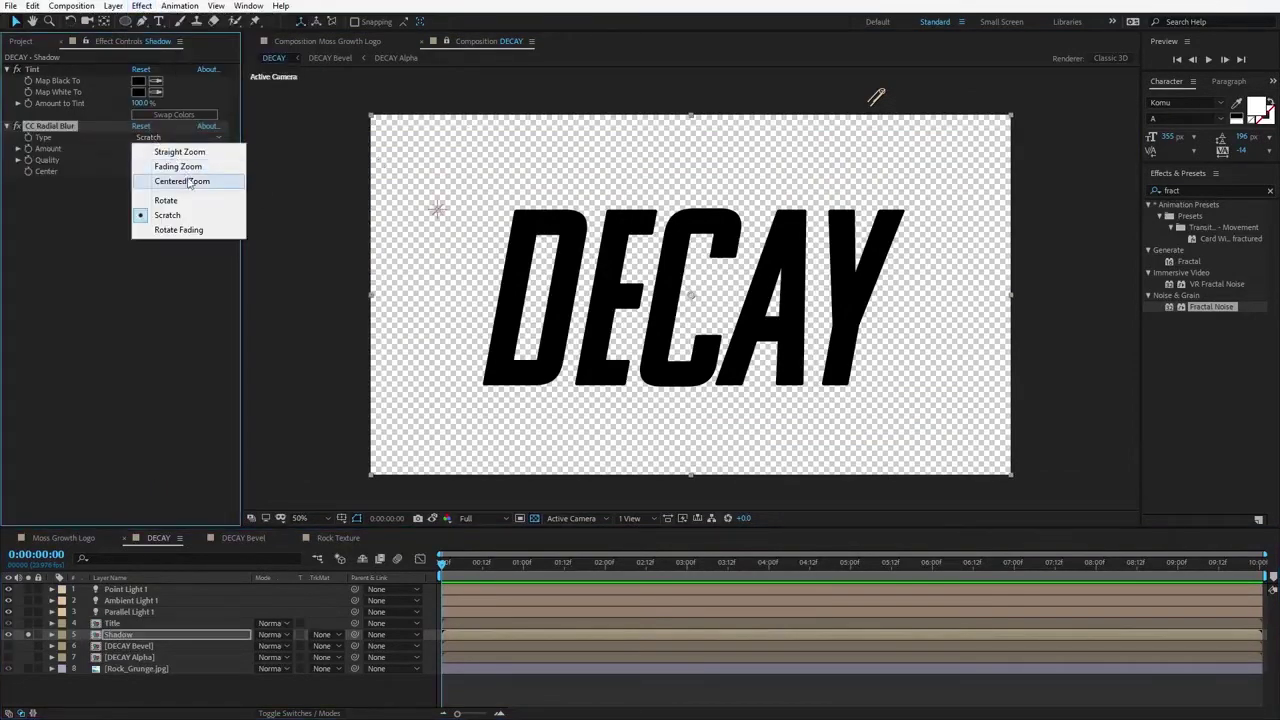
{"action": "left_click", "coordinate": [202, 168]}
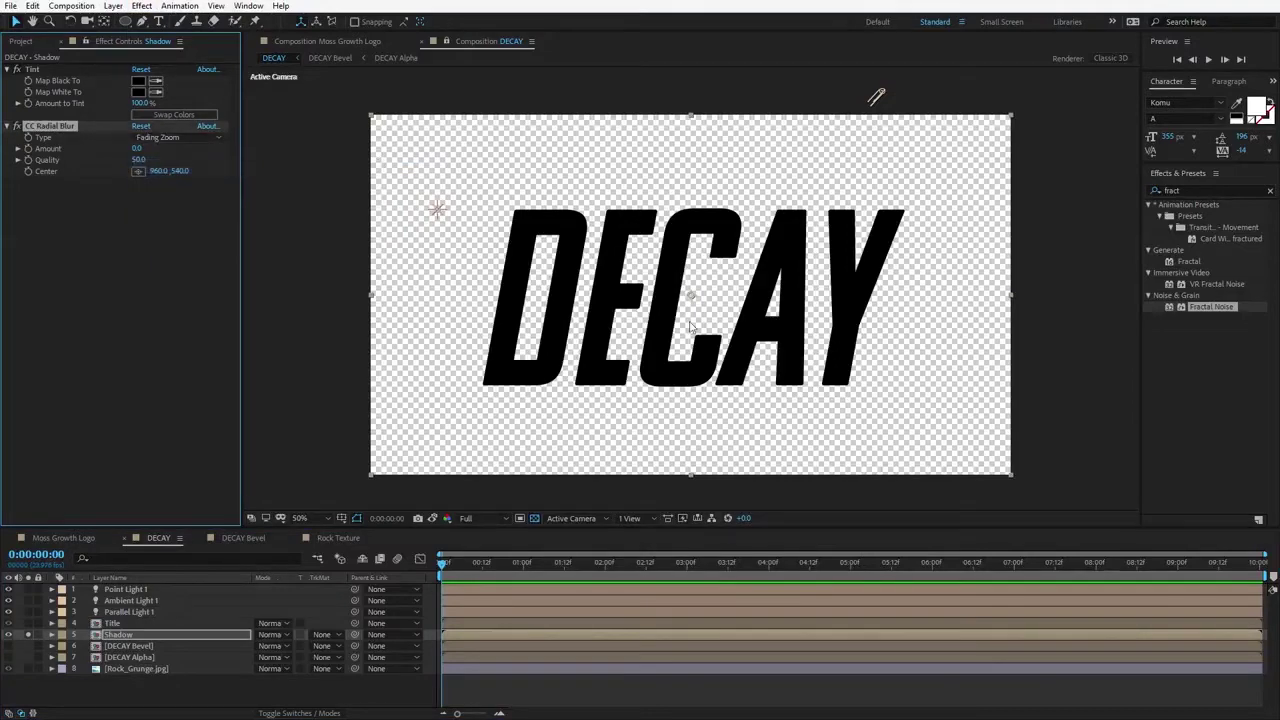
Step: Move the Shadow layer's Radial Blur center far above the title, to about 1264, -4130
{"action": "left_click_drag", "start_coordinate": [690, 298], "coordinate": [690, 87]}
{"action": "left_click_drag", "start_coordinate": [178, 171], "coordinate": [162, 175]}
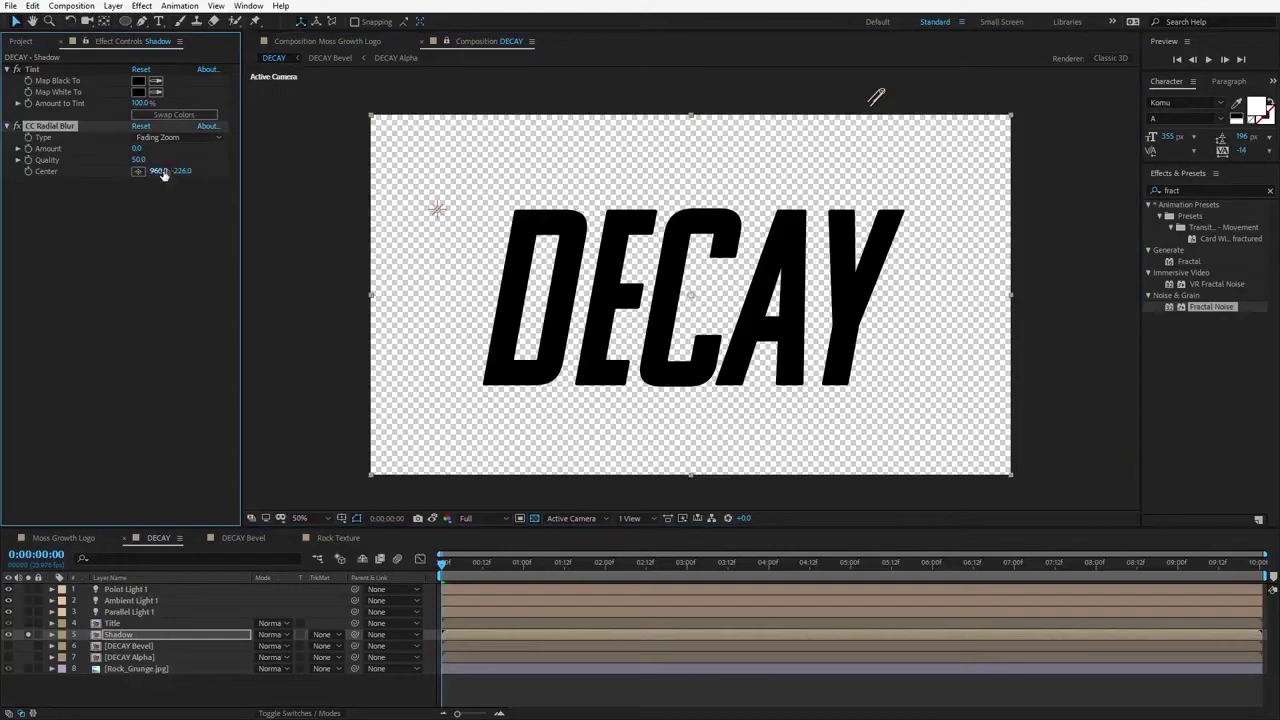
{"action": "scroll", "coordinate": [659, 287], "scroll_direction": "down", "scroll_amount": 3}
{"action": "left_click_drag", "start_coordinate": [692, 258], "coordinate": [703, 94]}
{"action": "scroll", "coordinate": [700, 422], "scroll_direction": "up", "scroll_amount": 2}
{"action": "key", "text": "shift+slash"}
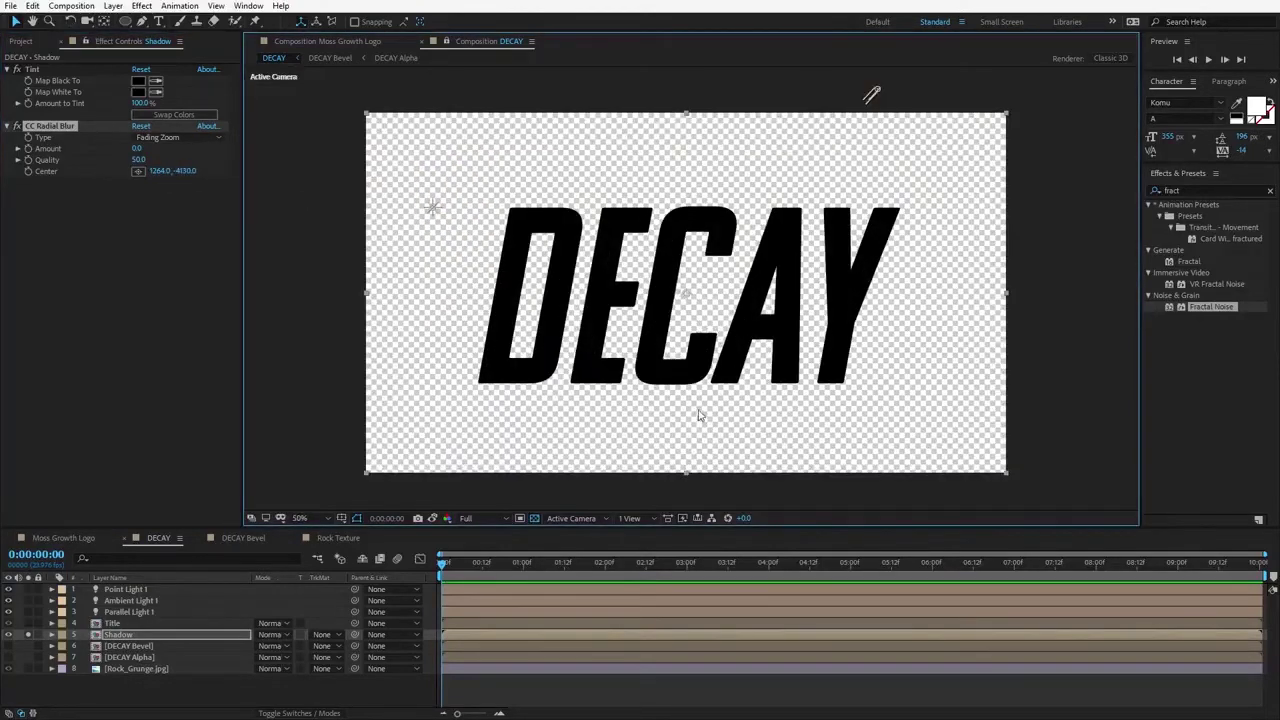
Step: Set the Shadow layer's Radial Blur amount to 11, preview at half resolution and turn off the layer's solo
{"action": "left_click_drag", "start_coordinate": [138, 149], "coordinate": [149, 149]}
{"action": "key", "text": "ctrl+shift+j"}
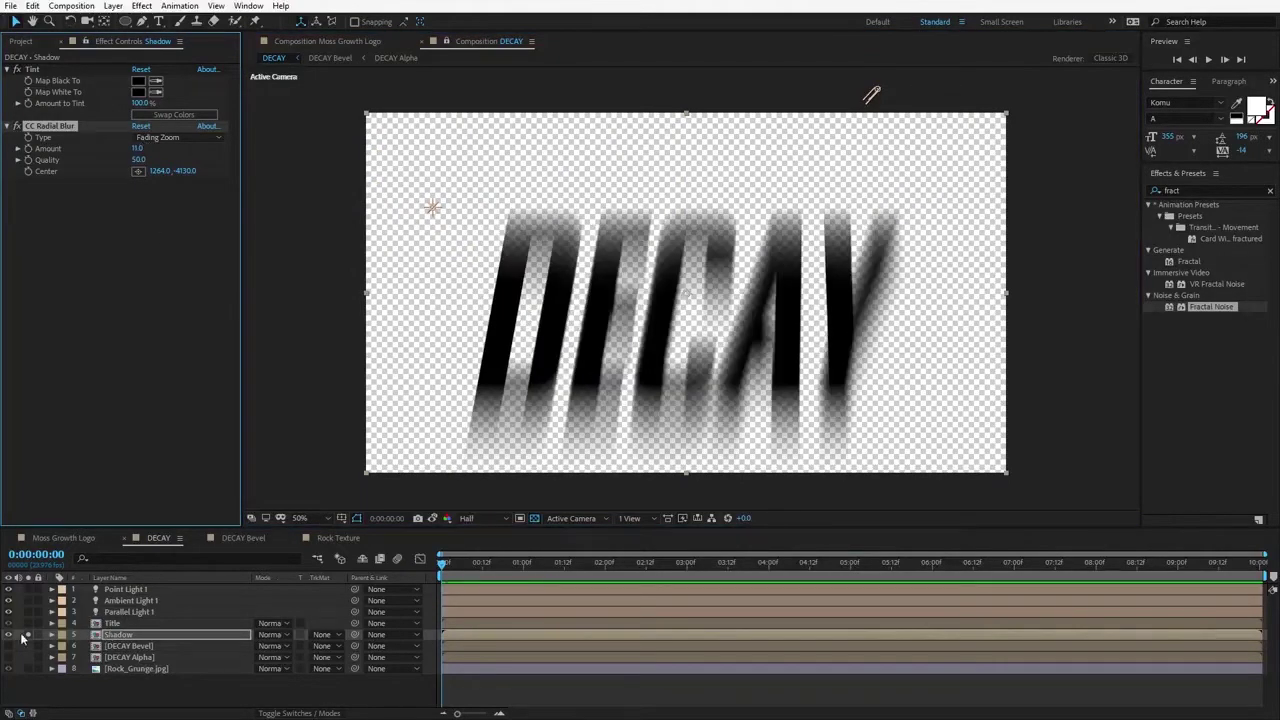
{"action": "left_click", "coordinate": [29, 638]}
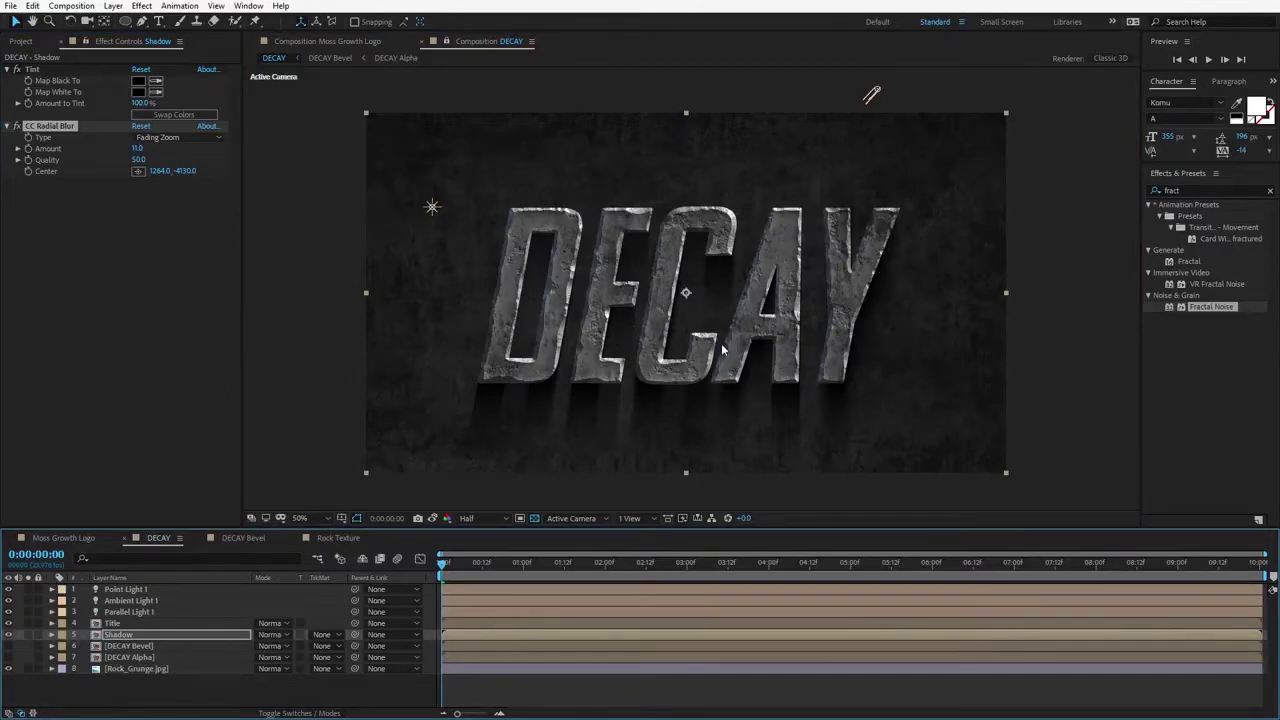
Step: Shift the Shadow layer's Radial Blur center up and to the right of the title, to about 3440, -3666
{"action": "key", "text": "comma"}
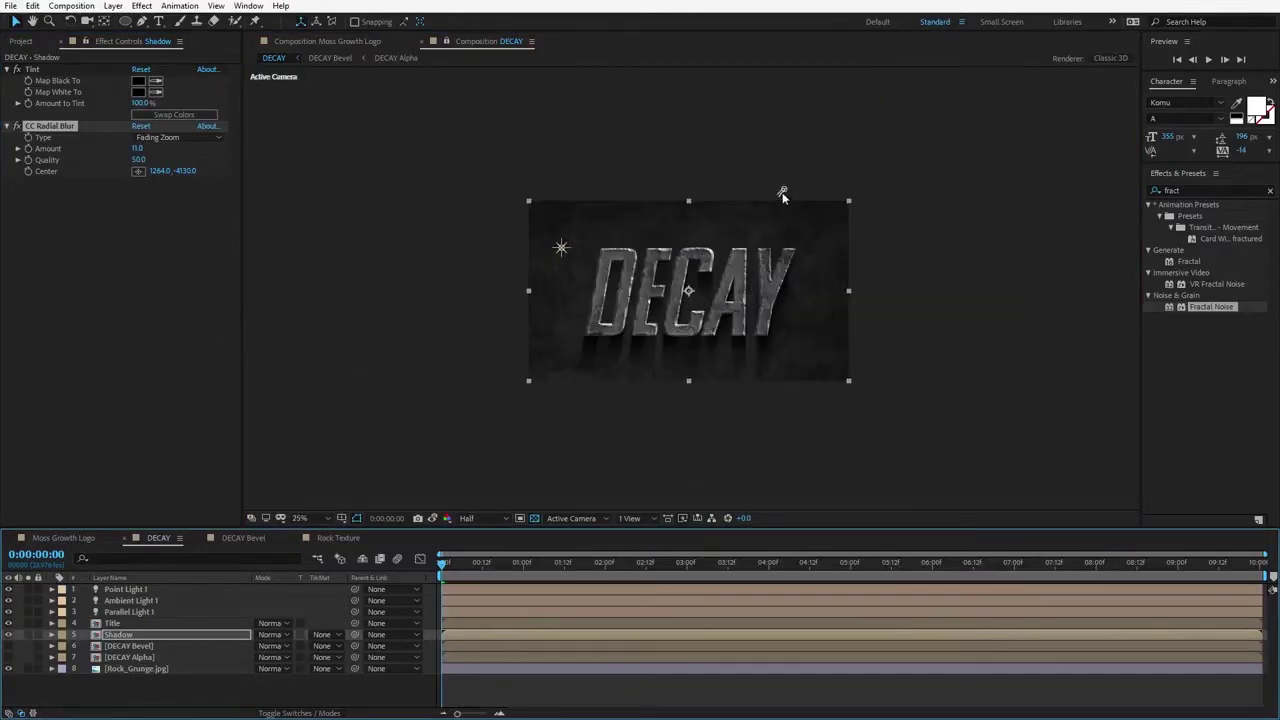
{"action": "key", "text": "comma"}
{"action": "left_click", "coordinate": [118, 638]}
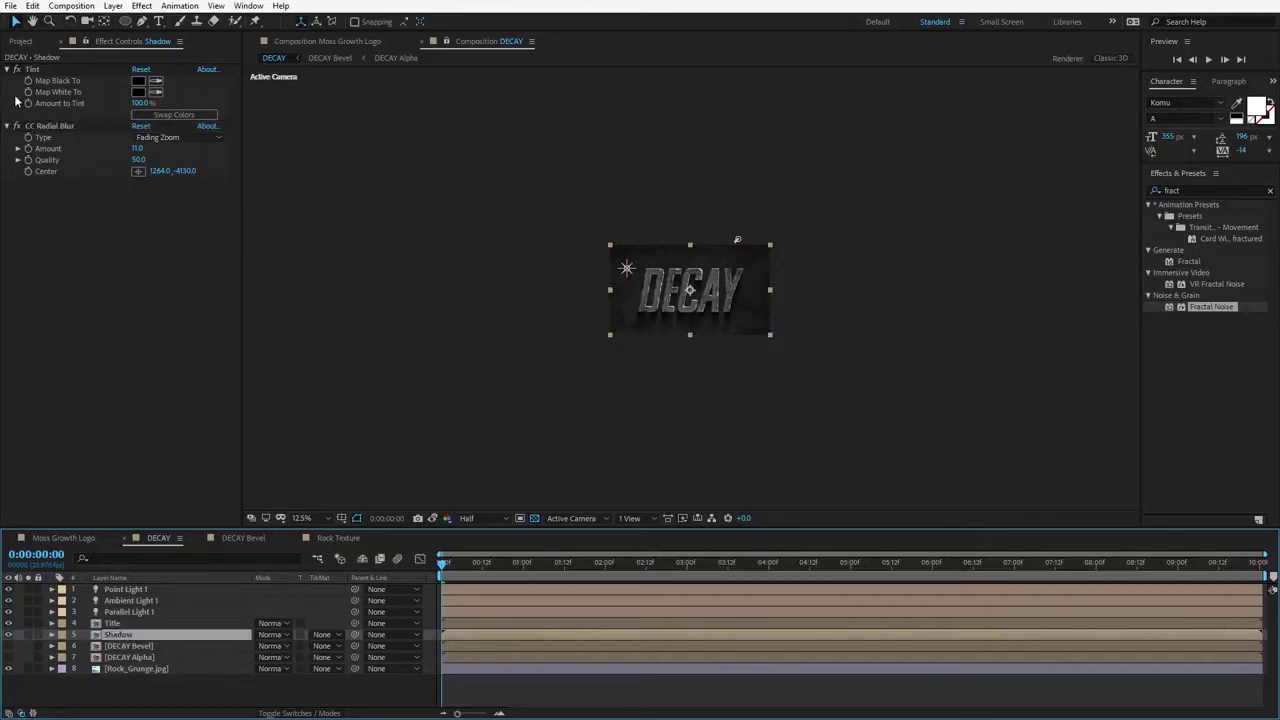
{"action": "left_click", "coordinate": [63, 127]}
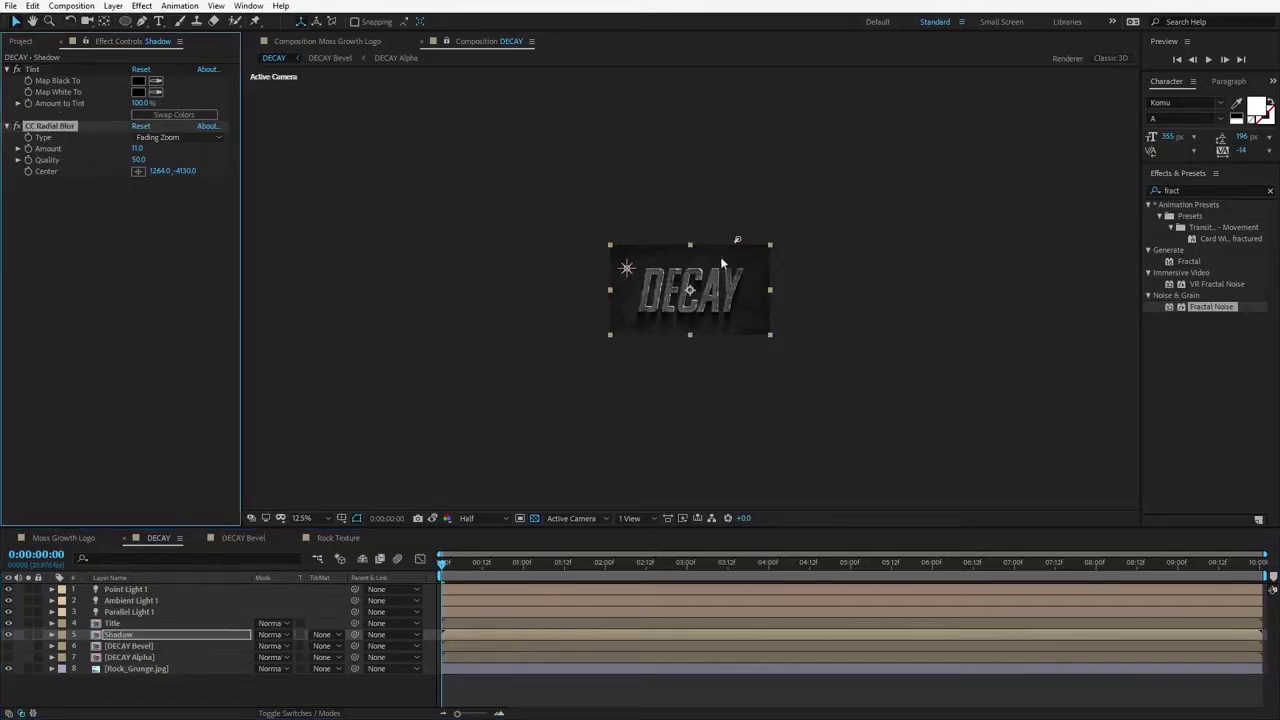
{"action": "key", "text": "comma"}
{"action": "left_click_drag", "start_coordinate": [704, 99], "coordinate": [760, 100]}
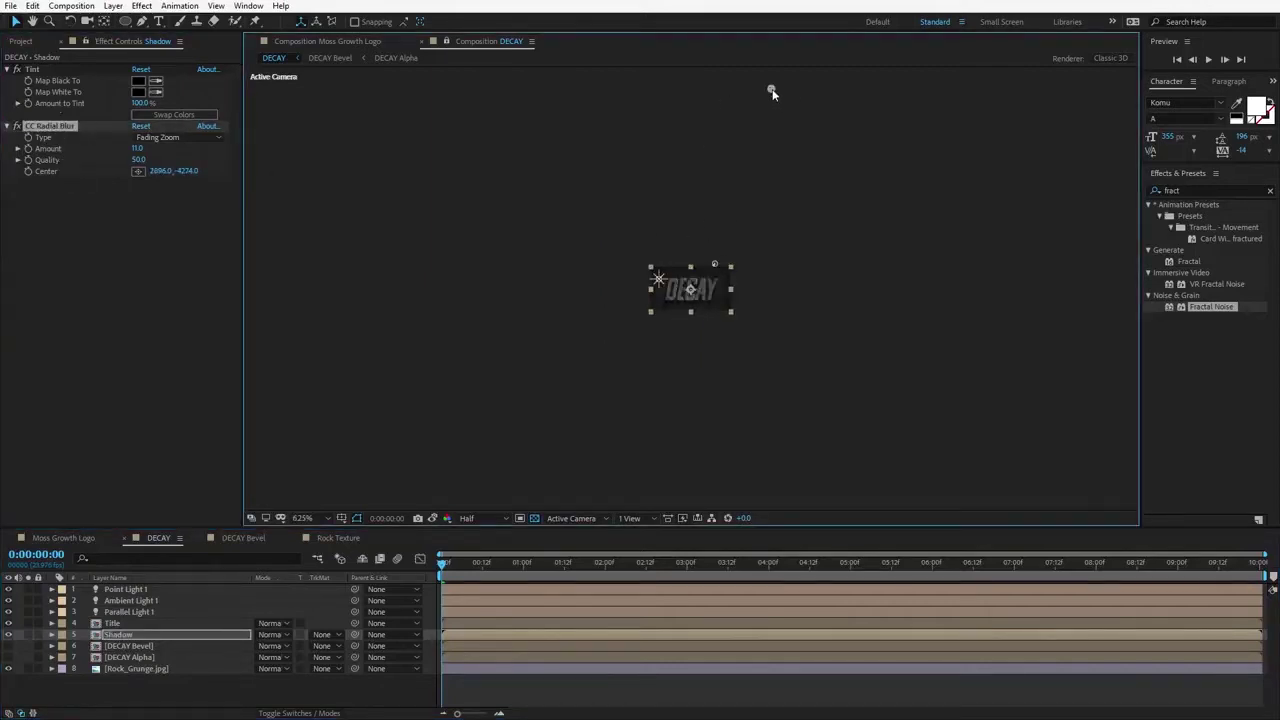
{"action": "key", "text": "period"}
{"action": "key", "text": "period"}
{"action": "key", "text": "period"}
{"action": "key", "text": "period"}
{"action": "key", "text": "period"}
{"action": "key", "text": "period"}
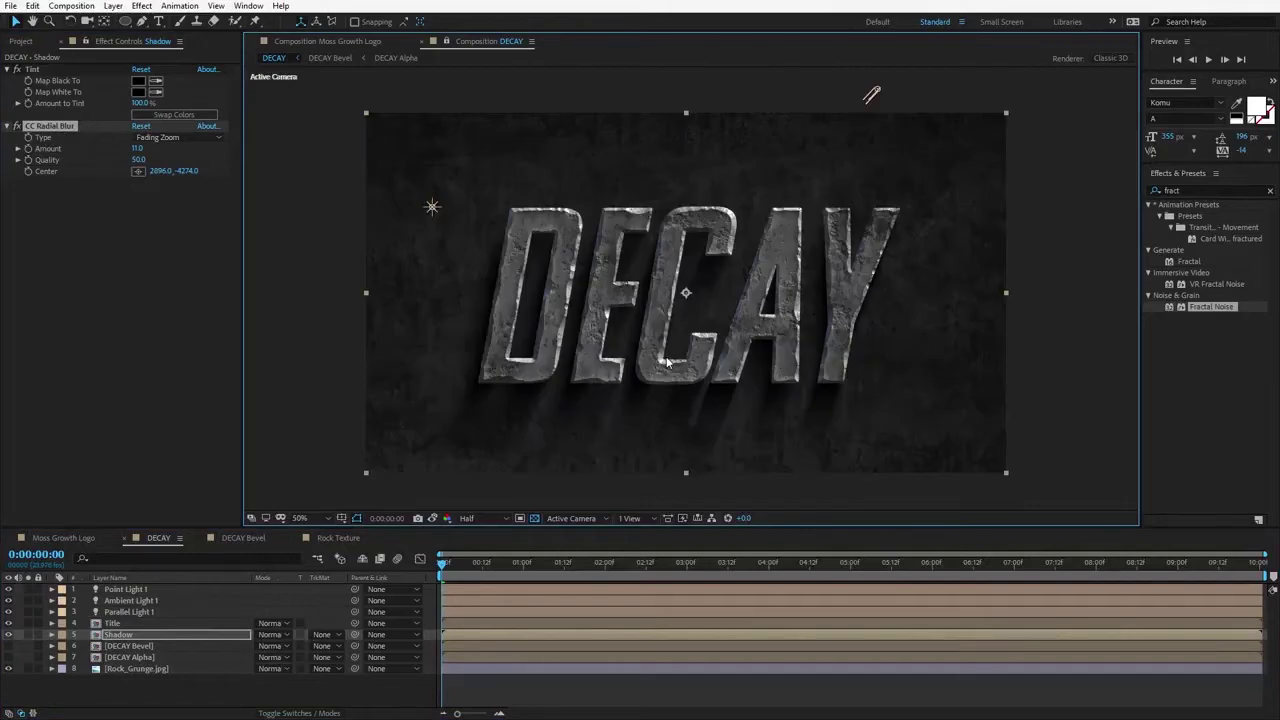
{"action": "left_click_drag", "start_coordinate": [651, 336], "coordinate": [850, 410]}
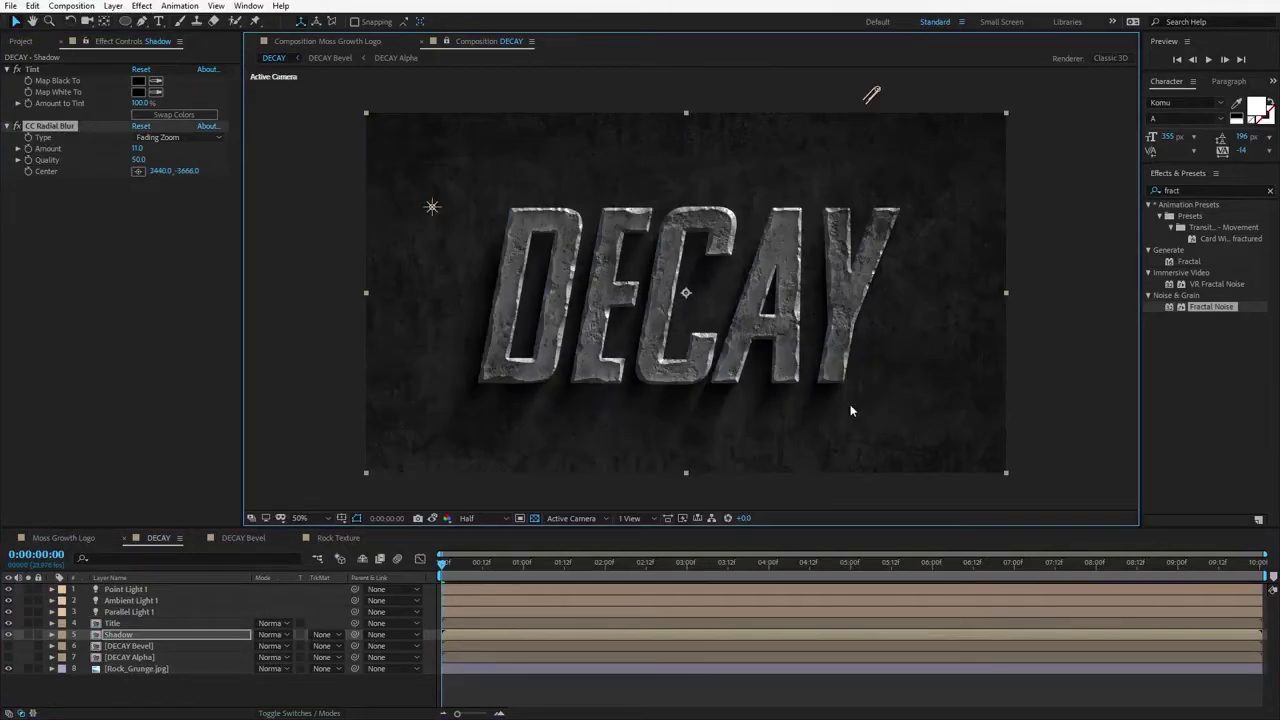
Step: Duplicate the Shadow layer and set the copy's Radial Blur amount to 1
{"action": "left_click", "coordinate": [116, 636]}
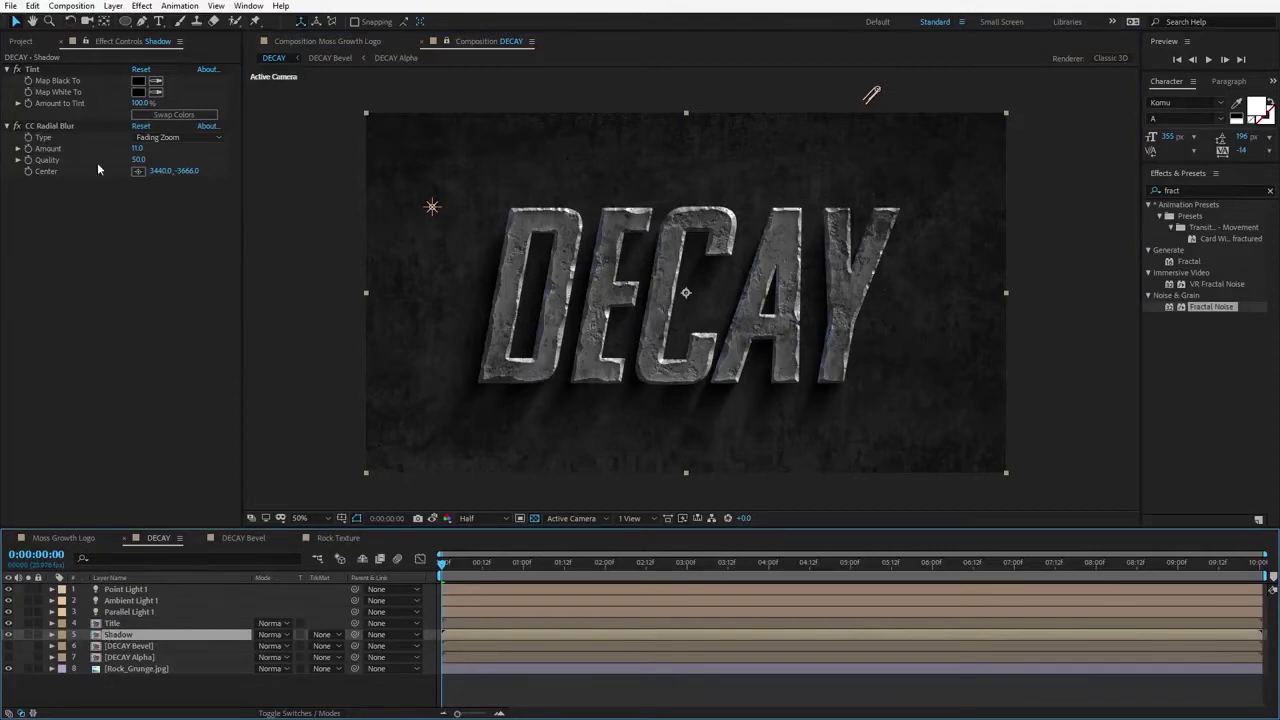
{"action": "key", "text": "ctrl+d"}
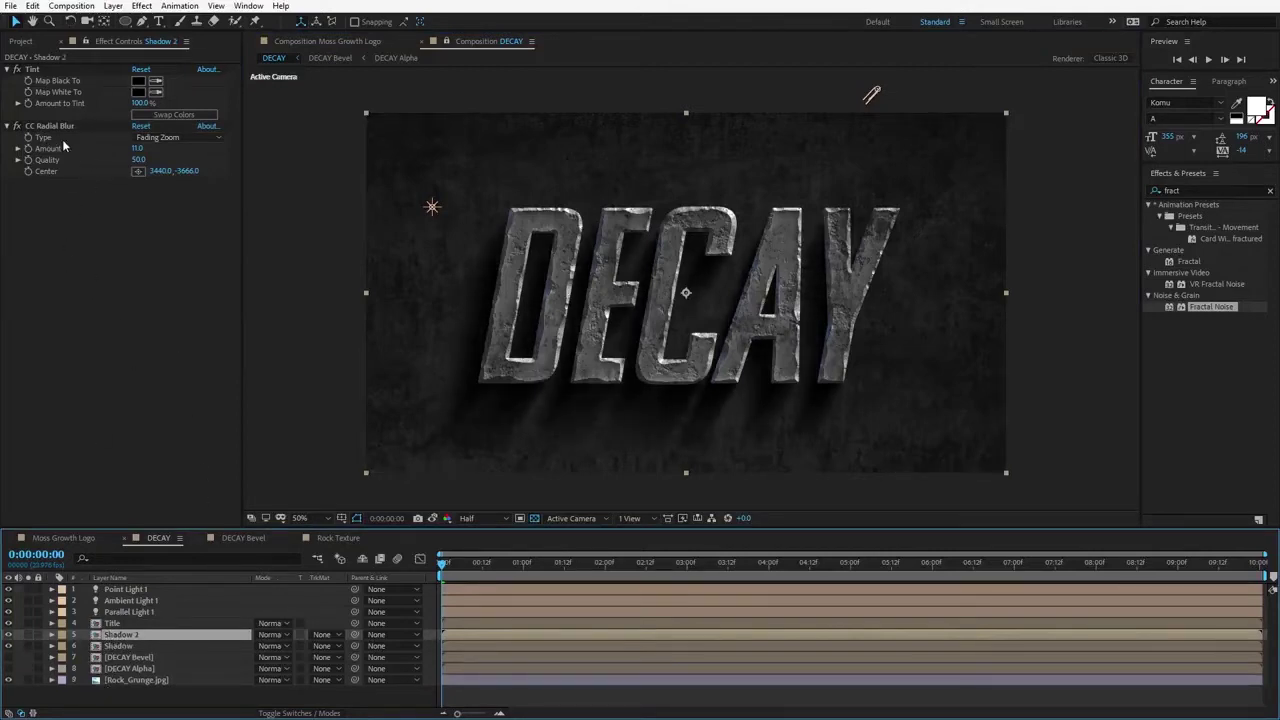
{"action": "left_click", "coordinate": [136, 149]}
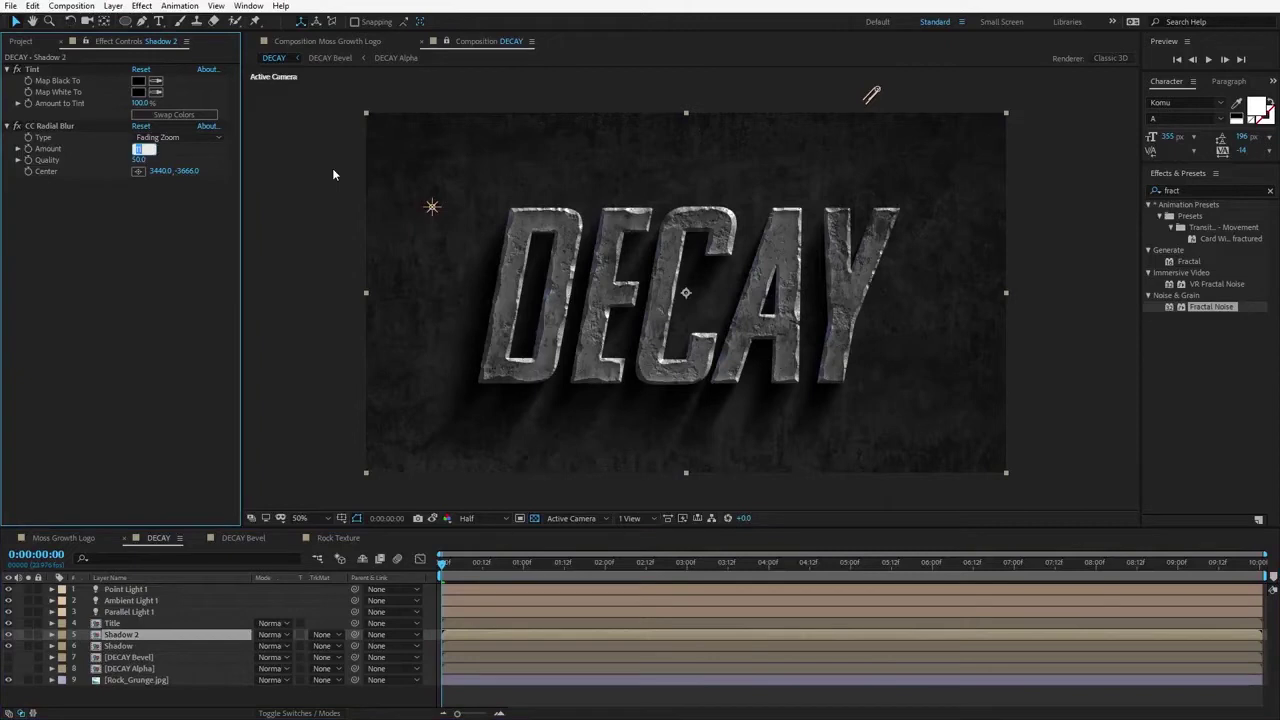
{"action": "type", "text": "1"}
{"action": "key", "text": "Return"}
Step: Lower the original Shadow layer's opacity to 85%
{"action": "scroll", "coordinate": [738, 366], "scroll_direction": "up", "scroll_amount": 1}
{"action": "key", "text": "space"}
{"action": "left_click_drag", "start_coordinate": [704, 402], "coordinate": [687, 264]}
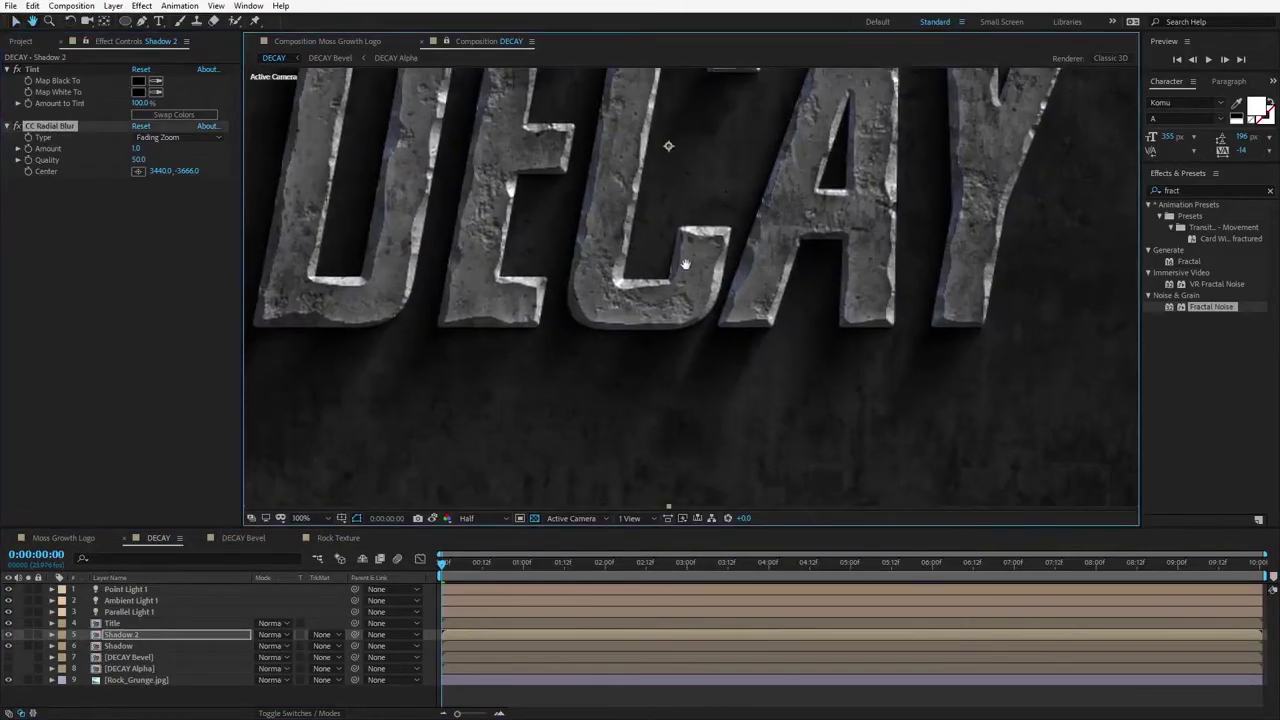
{"action": "left_click", "coordinate": [120, 647]}
{"action": "key", "text": "t"}
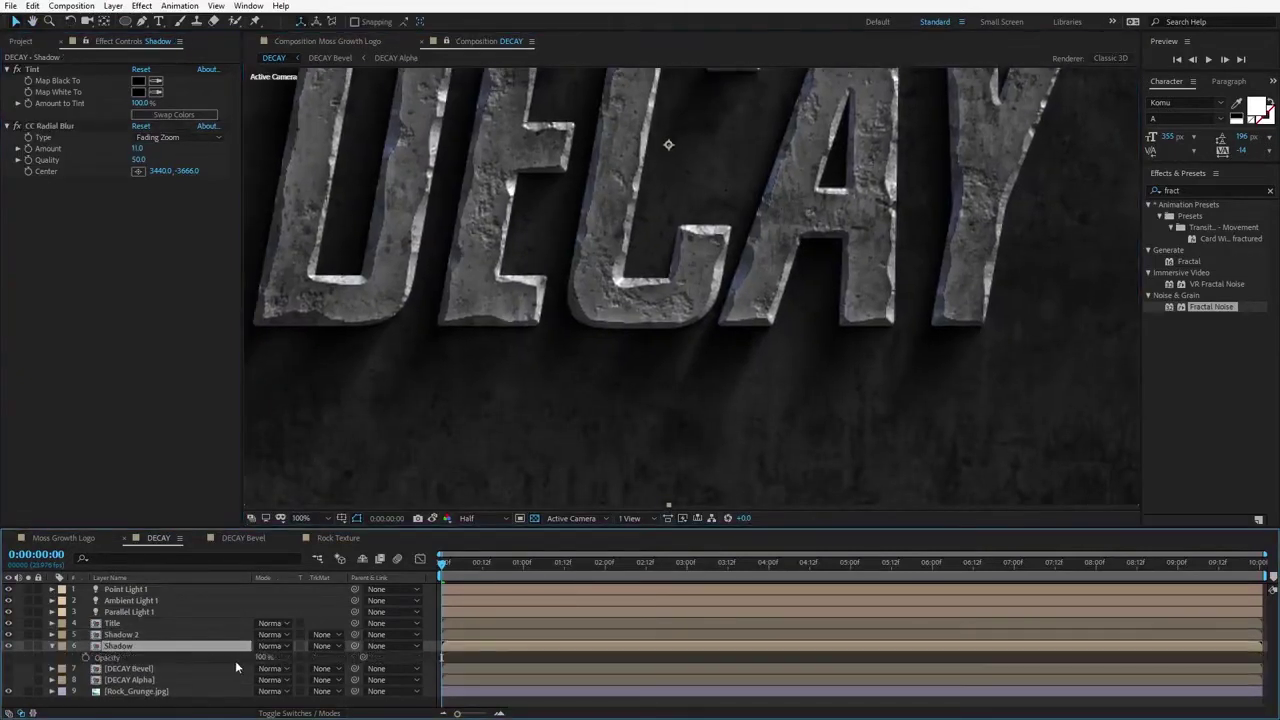
{"action": "left_click_drag", "start_coordinate": [262, 657], "coordinate": [245, 657]}
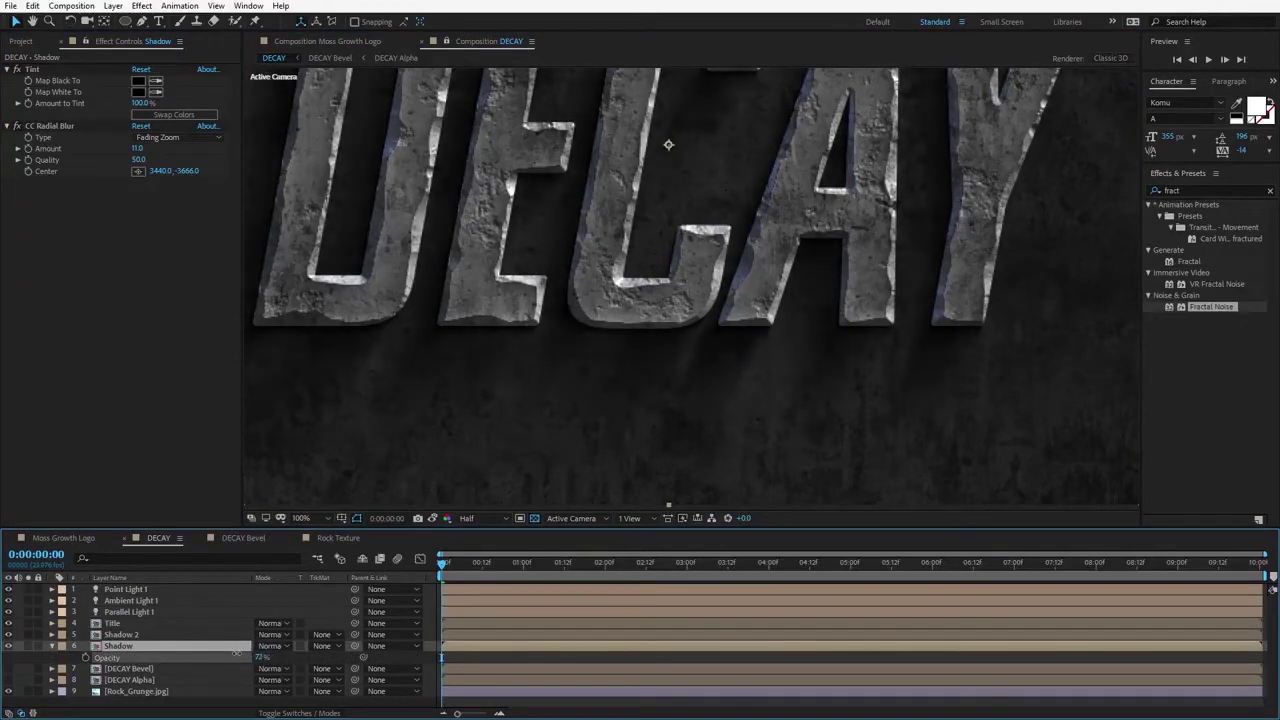
{"action": "key", "text": "comma"}
{"action": "key", "text": "comma"}
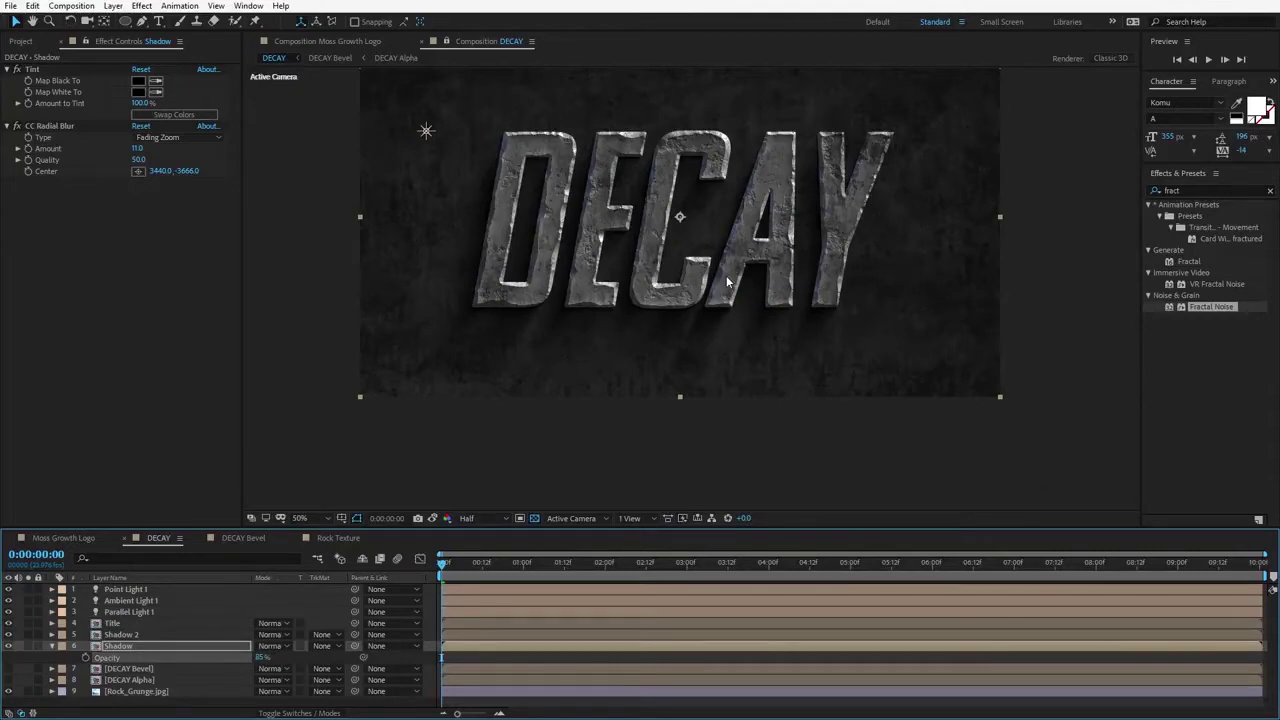
{"action": "key", "text": "period"}
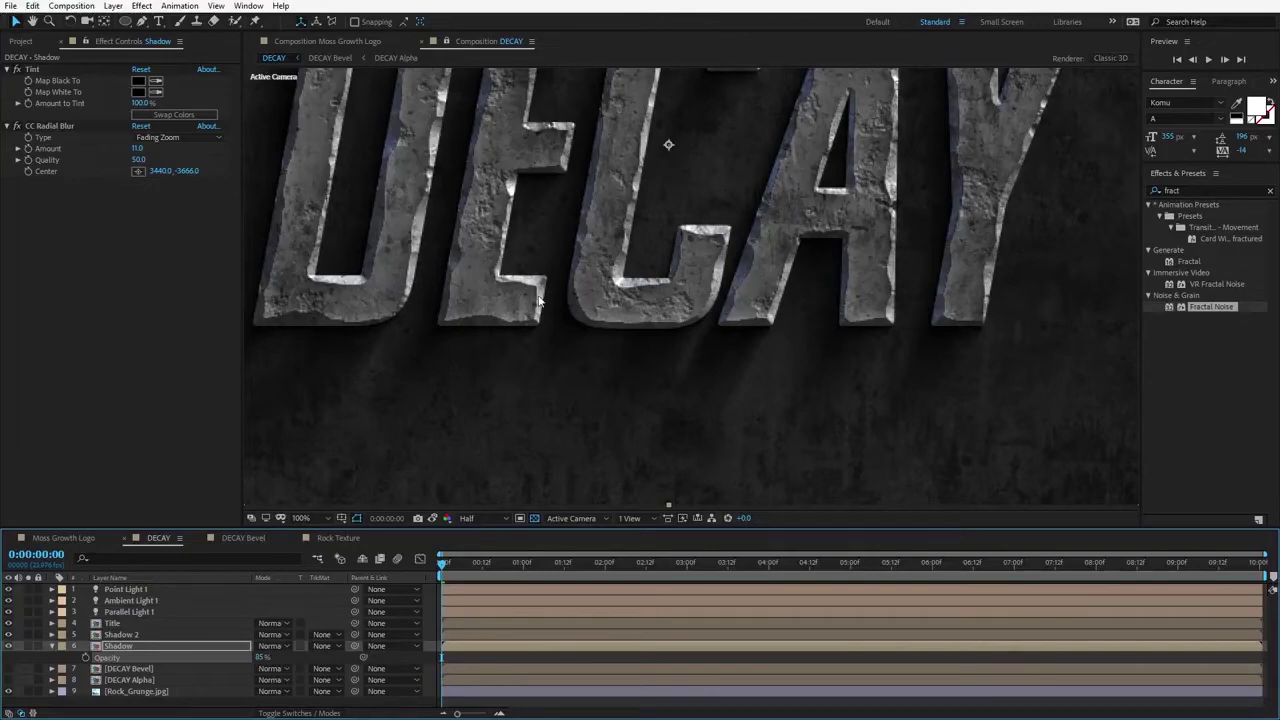
Step: Duplicate the Title layer and place the copy directly beneath the original Title
{"action": "scroll", "coordinate": [539, 301], "scroll_direction": "down", "scroll_amount": 1}
{"action": "key", "text": "space"}
{"action": "left_click_drag", "start_coordinate": [594, 234], "coordinate": [617, 340]}
{"action": "scroll", "coordinate": [593, 330], "scroll_direction": "up", "scroll_amount": 1}
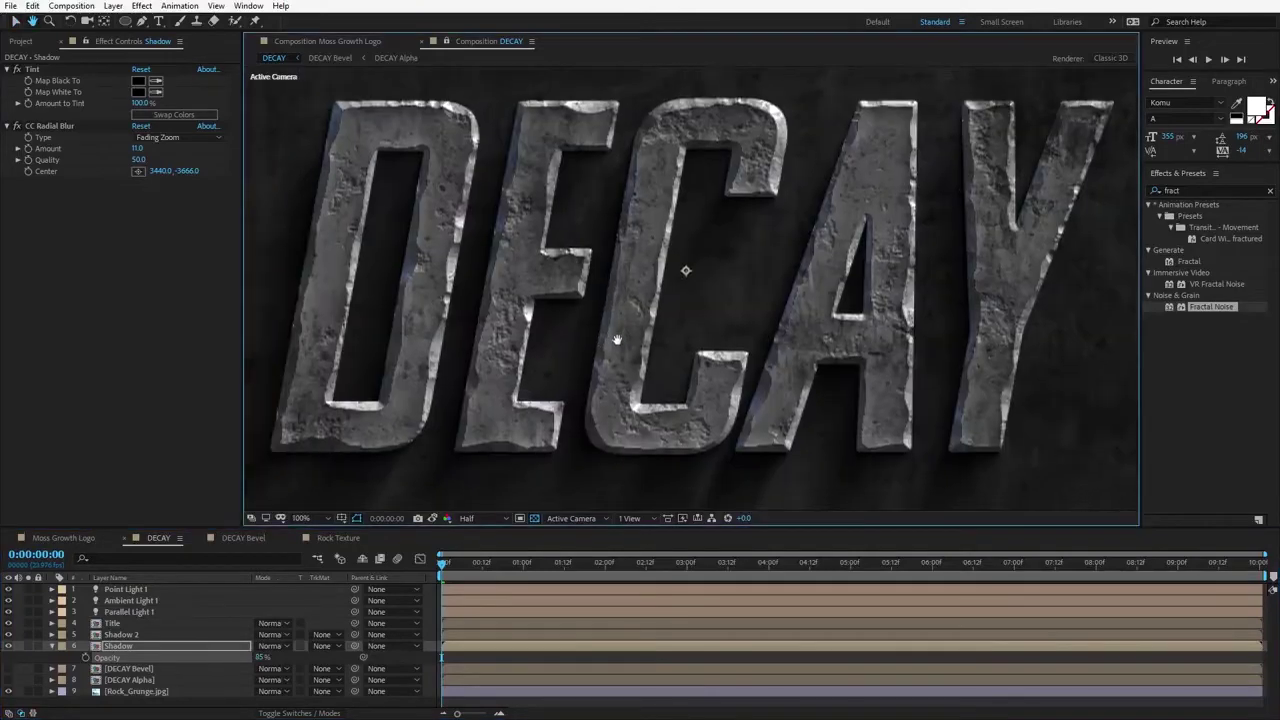
{"action": "scroll", "coordinate": [617, 340], "scroll_direction": "down", "scroll_amount": 1}
{"action": "left_click", "coordinate": [113, 623]}
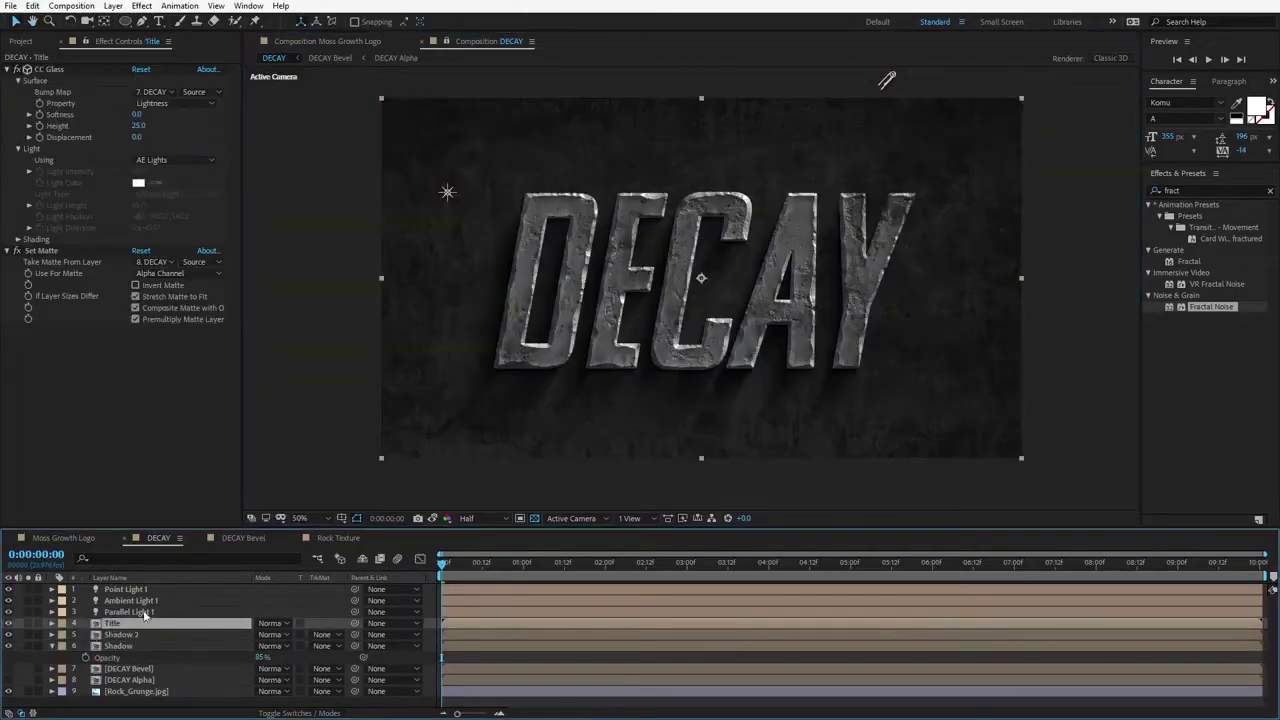
{"action": "key", "text": "ctrl+d"}
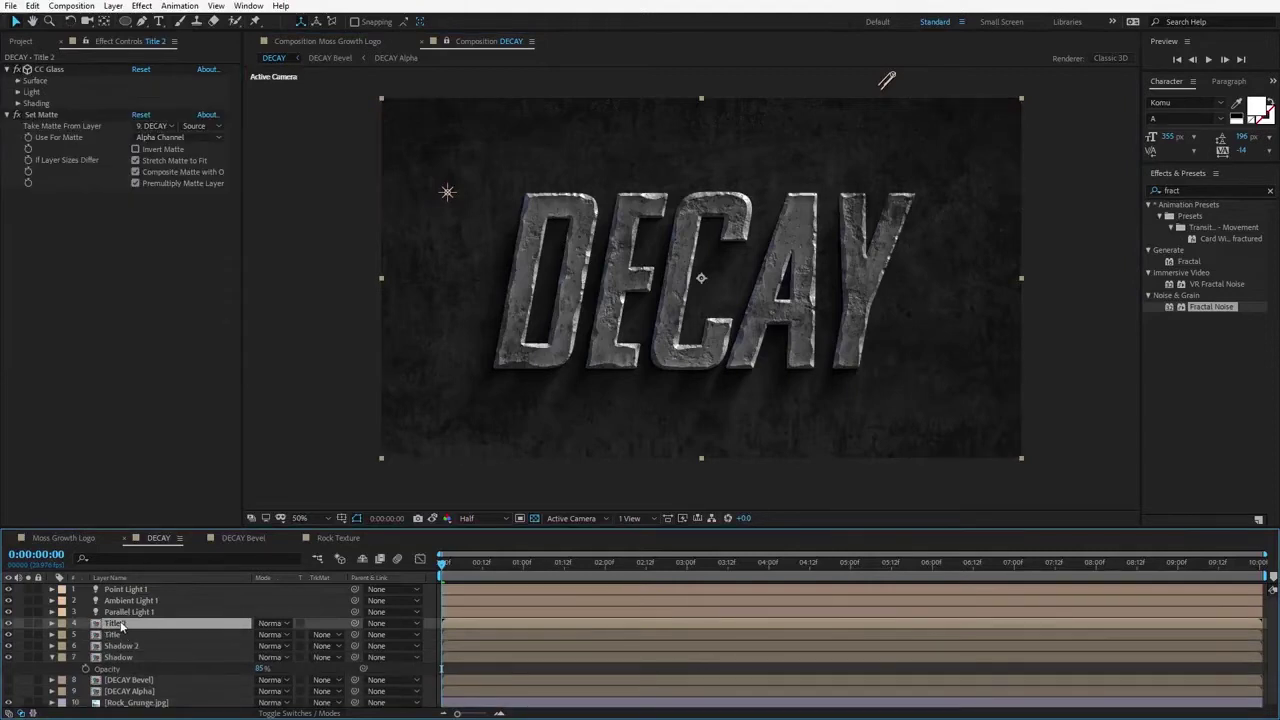
{"action": "left_click_drag", "start_coordinate": [119, 625], "coordinate": [113, 642]}
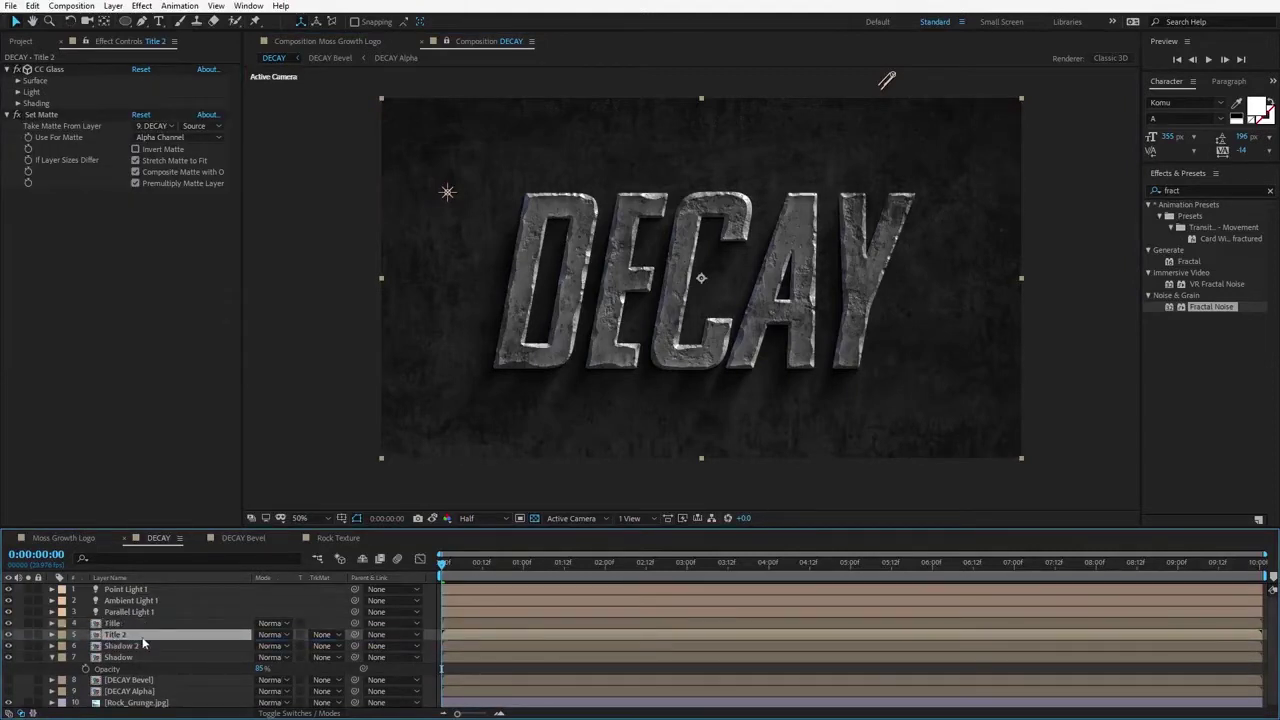
Step: Apply CC Radial Blur to the Title copy with type Fading Zoom and an amount of -8
{"action": "left_click", "coordinate": [141, 6]}
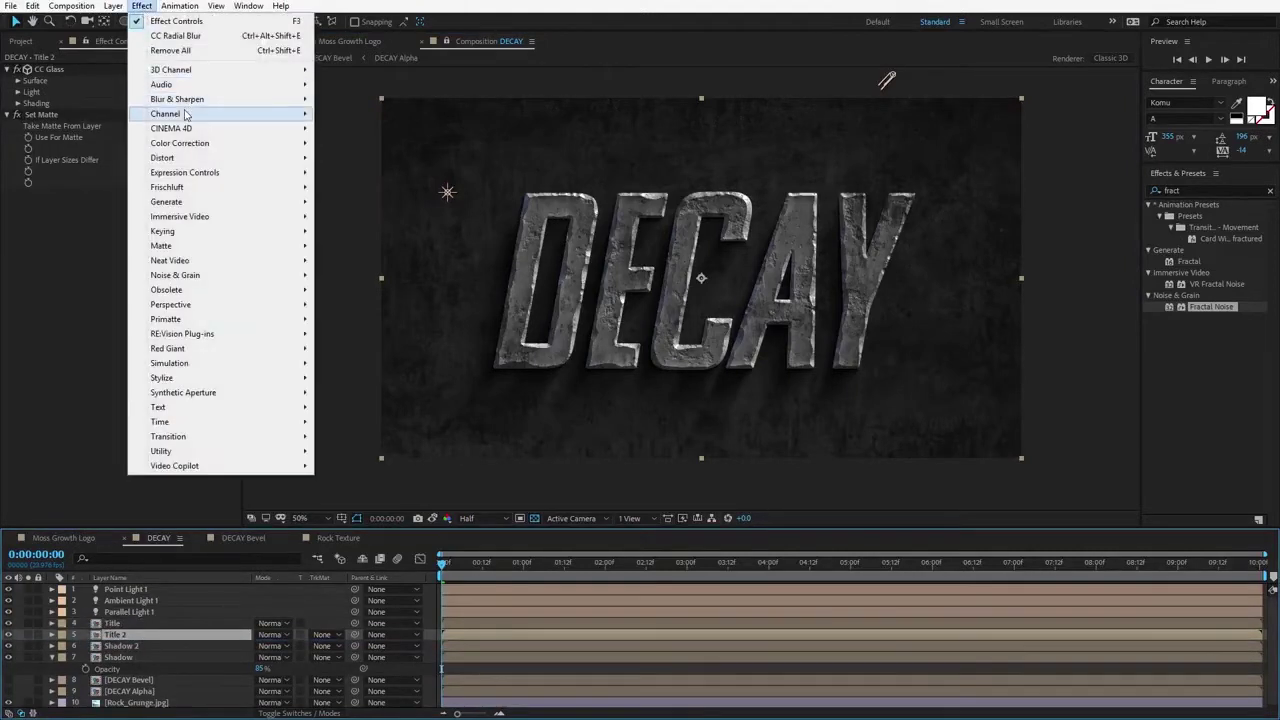
{"action": "mouse_move", "coordinate": [184, 102]}
{"action": "left_click", "coordinate": [364, 158]}
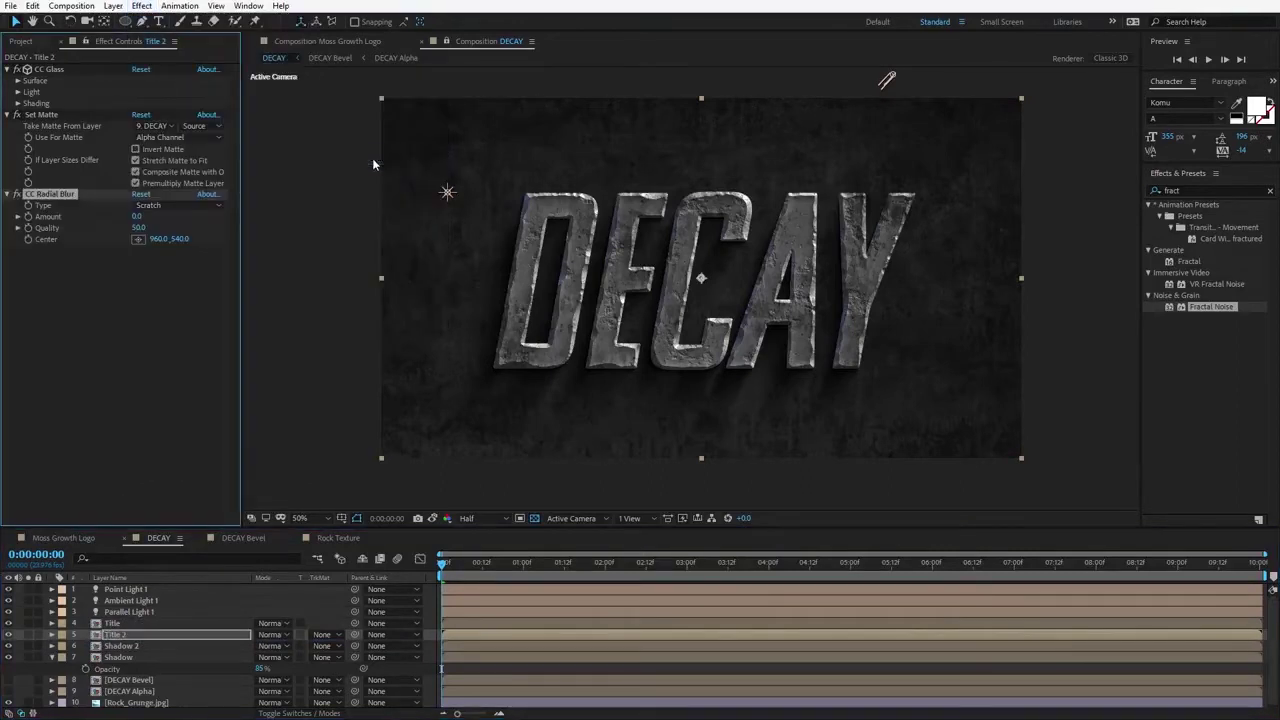
{"action": "left_click", "coordinate": [145, 206]}
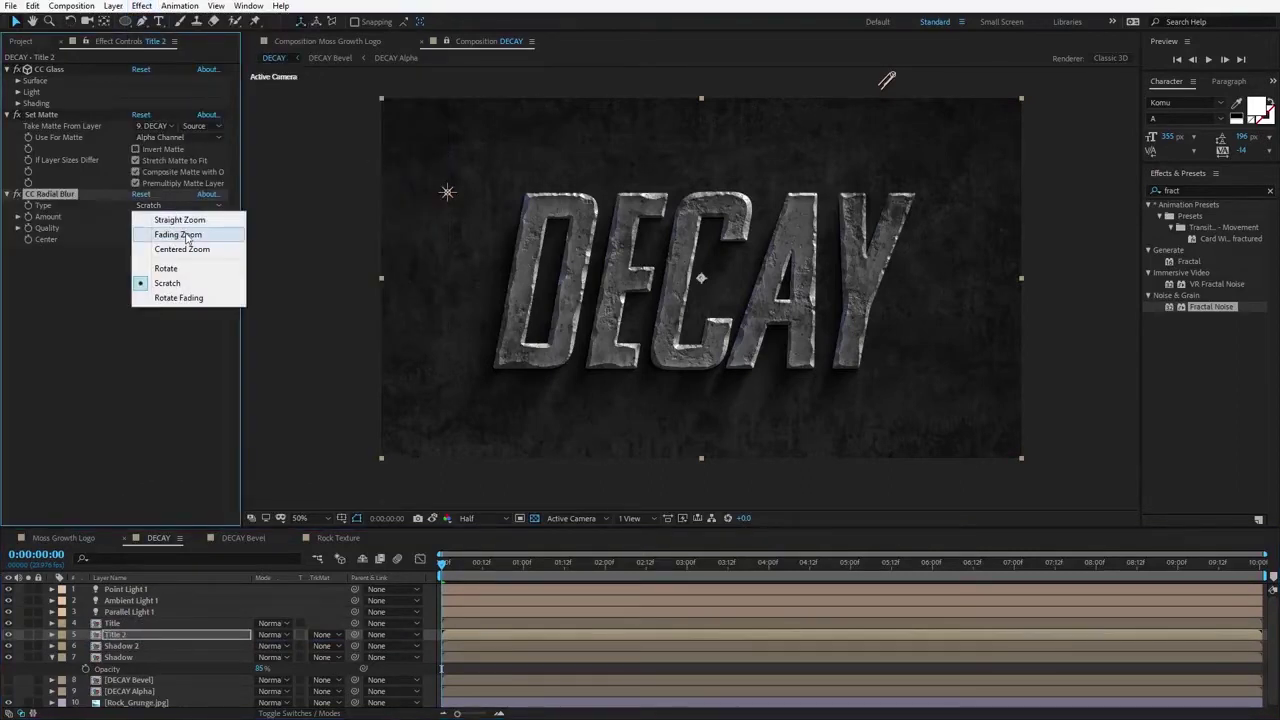
{"action": "left_click", "coordinate": [185, 234]}
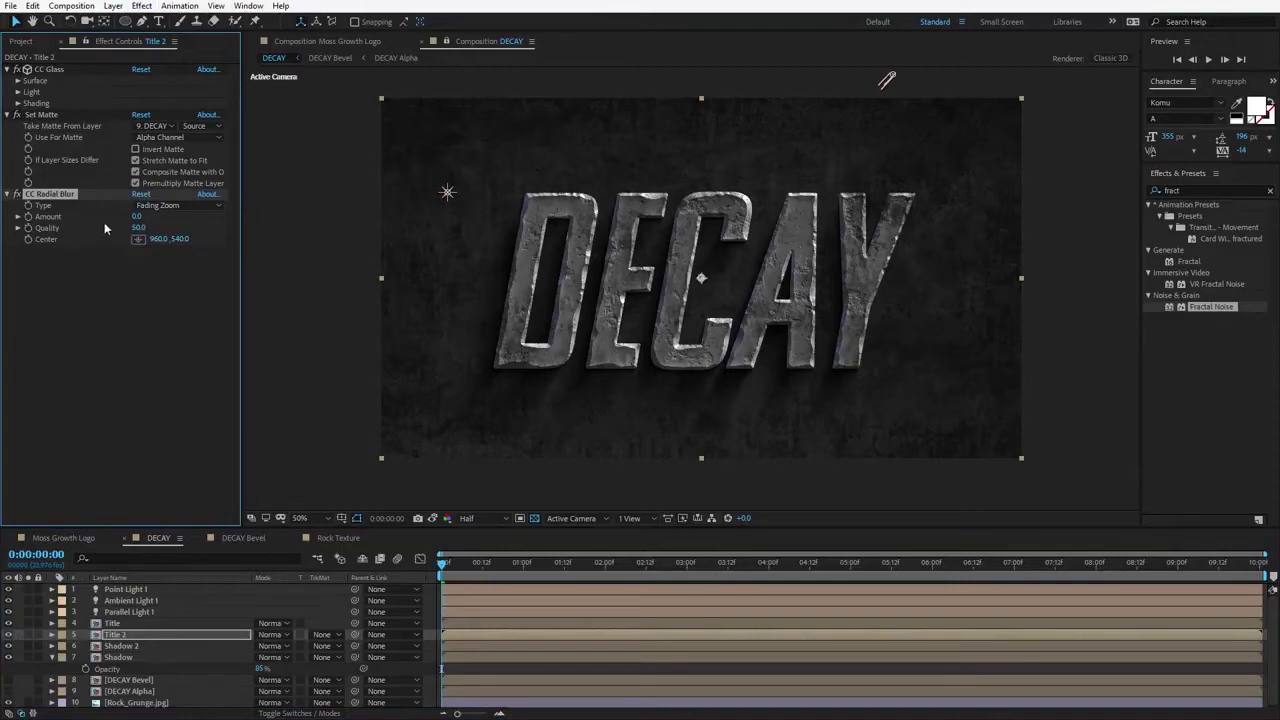
{"action": "left_click_drag", "start_coordinate": [137, 224], "coordinate": [129, 224]}
{"action": "left_click", "coordinate": [156, 276]}
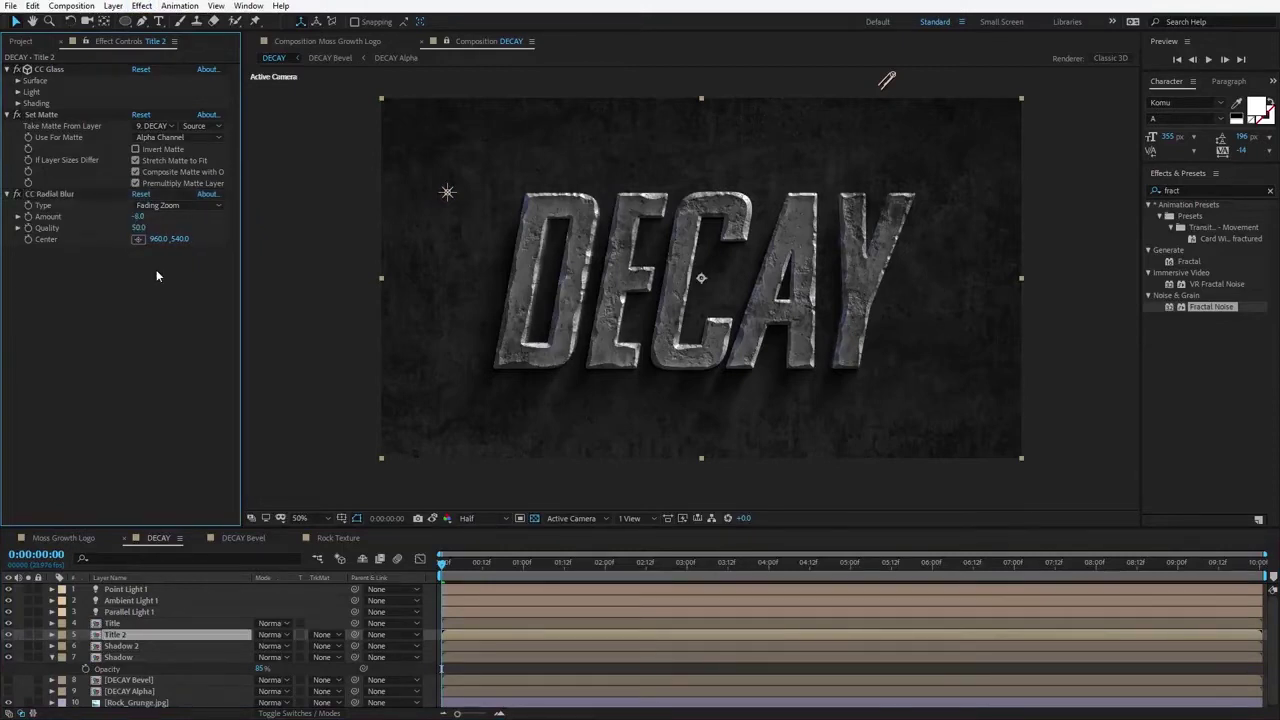
Step: Apply a Curves effect to the Title 2 layer and switch it to the Alpha channel
{"action": "left_click", "coordinate": [141, 6]}
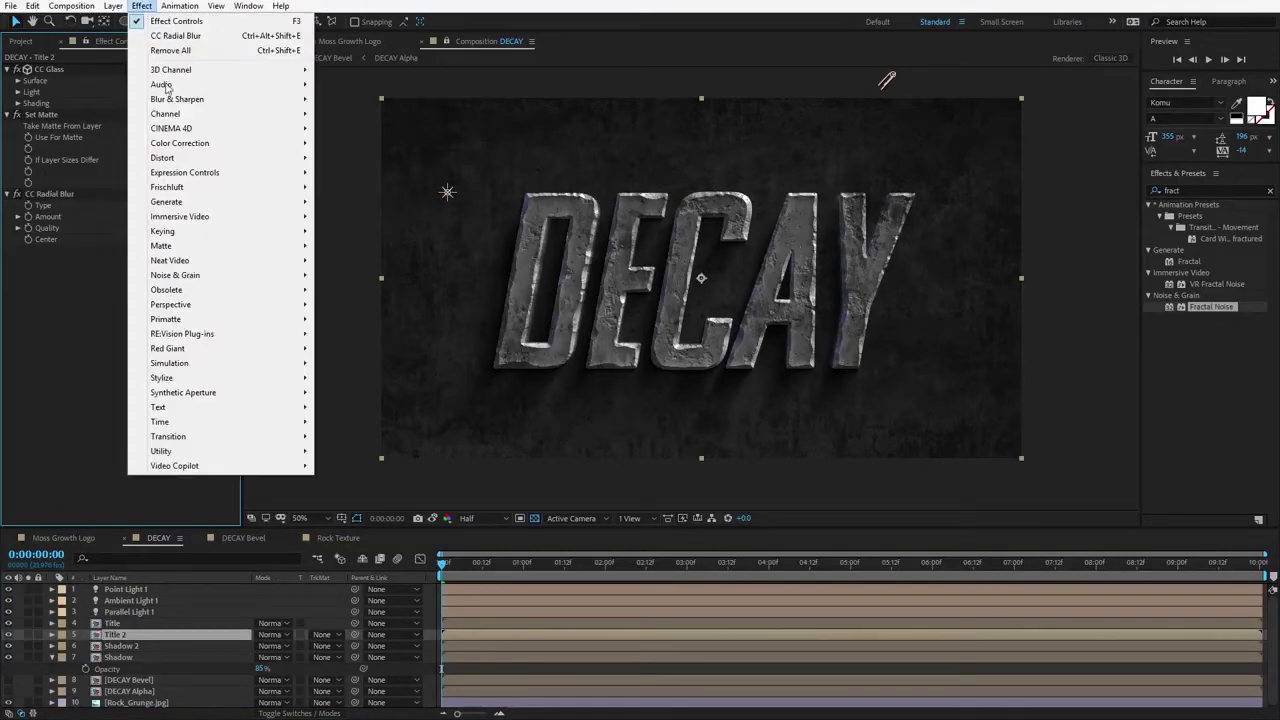
{"action": "mouse_move", "coordinate": [190, 143]}
{"action": "left_click", "coordinate": [341, 406]}
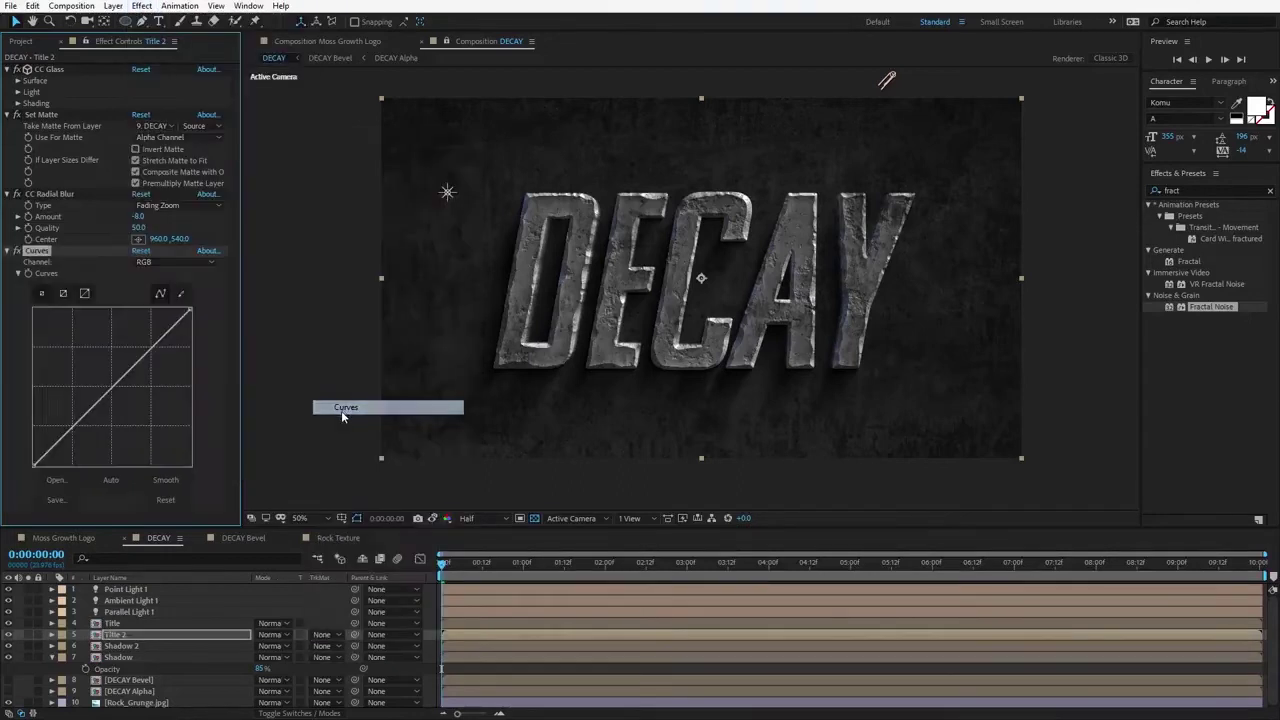
{"action": "left_click", "coordinate": [150, 263]}
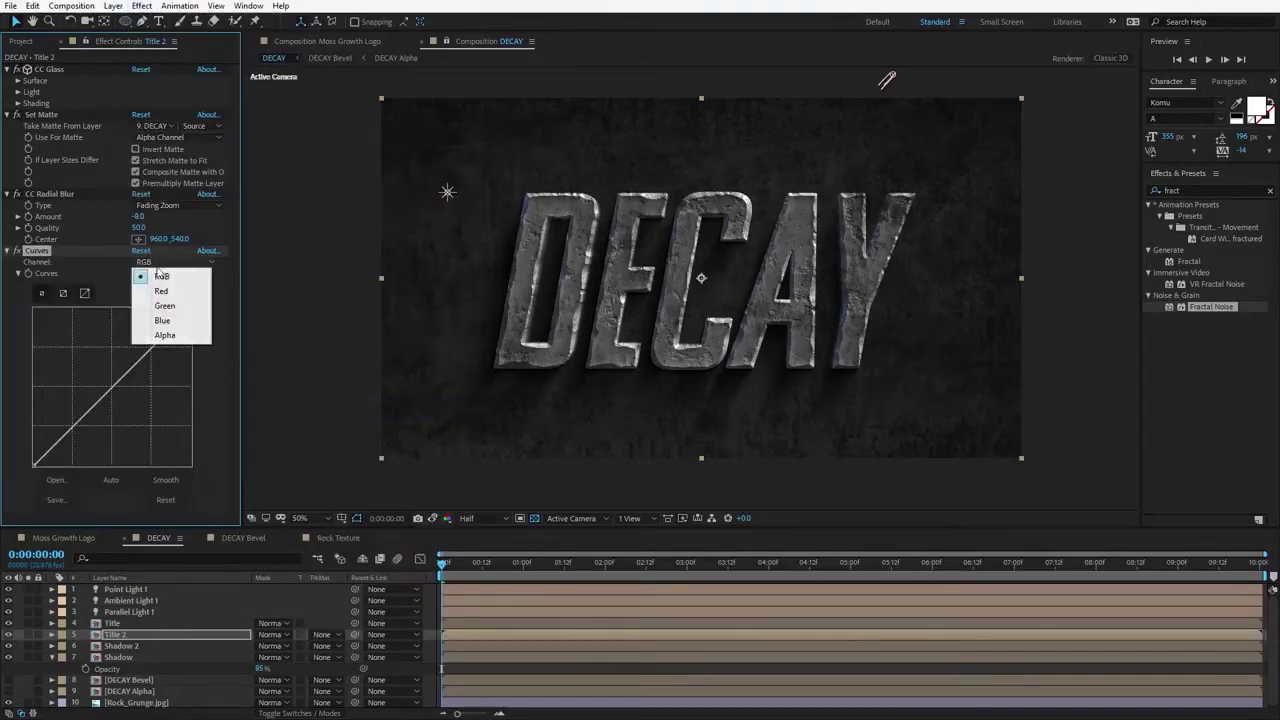
{"action": "left_click", "coordinate": [165, 336]}
Step: Inspect Title 2 in solo without the transparency grid and steepen its alpha curve to harden the blurred edges
{"action": "key", "text": "/"}
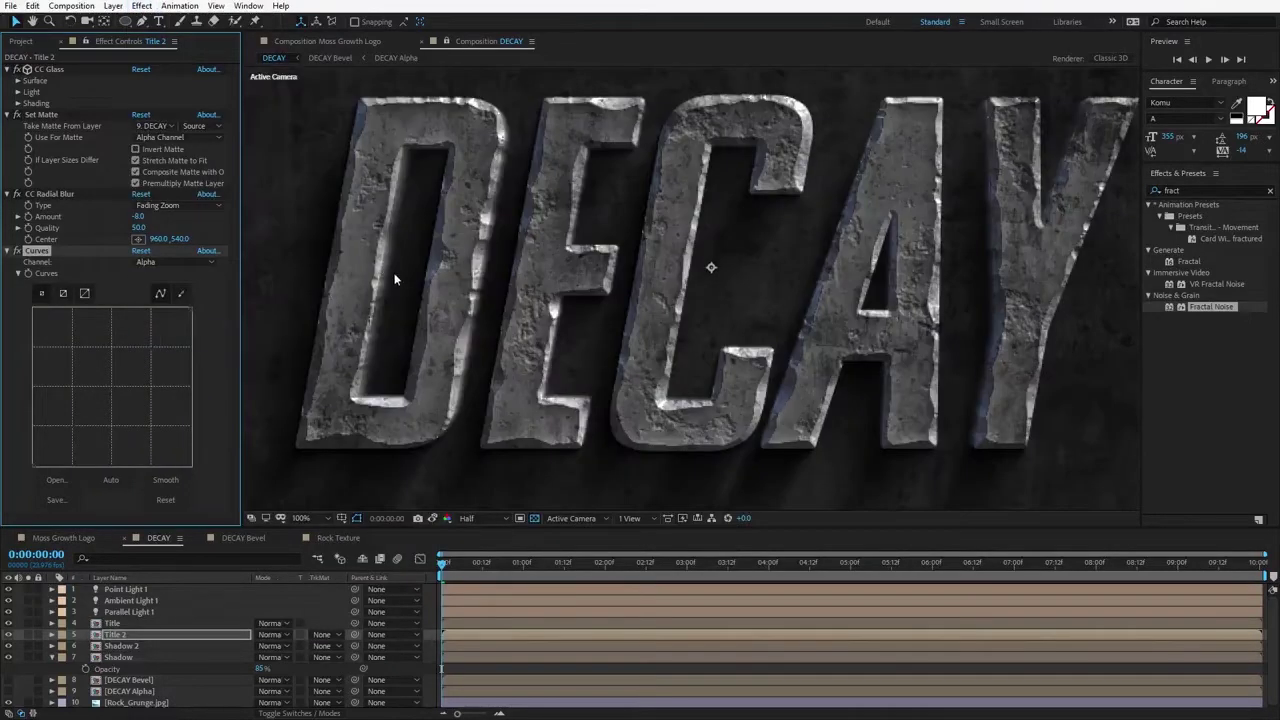
{"action": "left_click", "coordinate": [28, 635]}
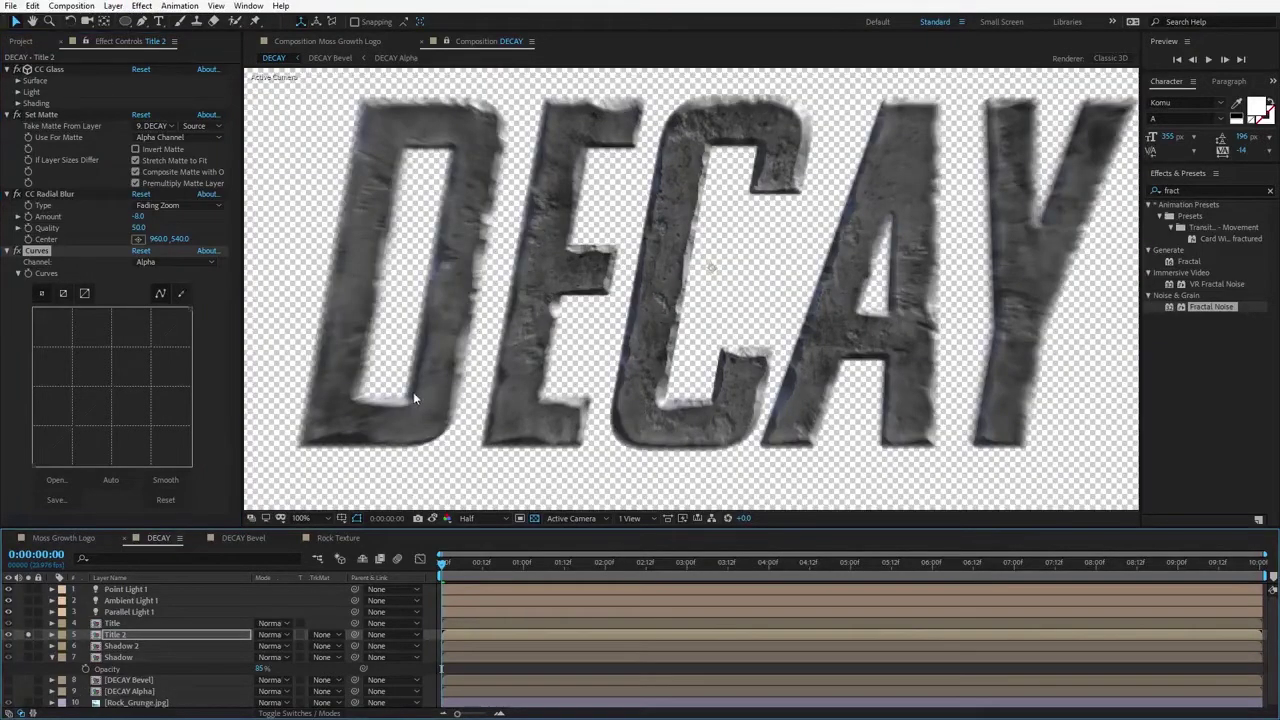
{"action": "left_click", "coordinate": [534, 518]}
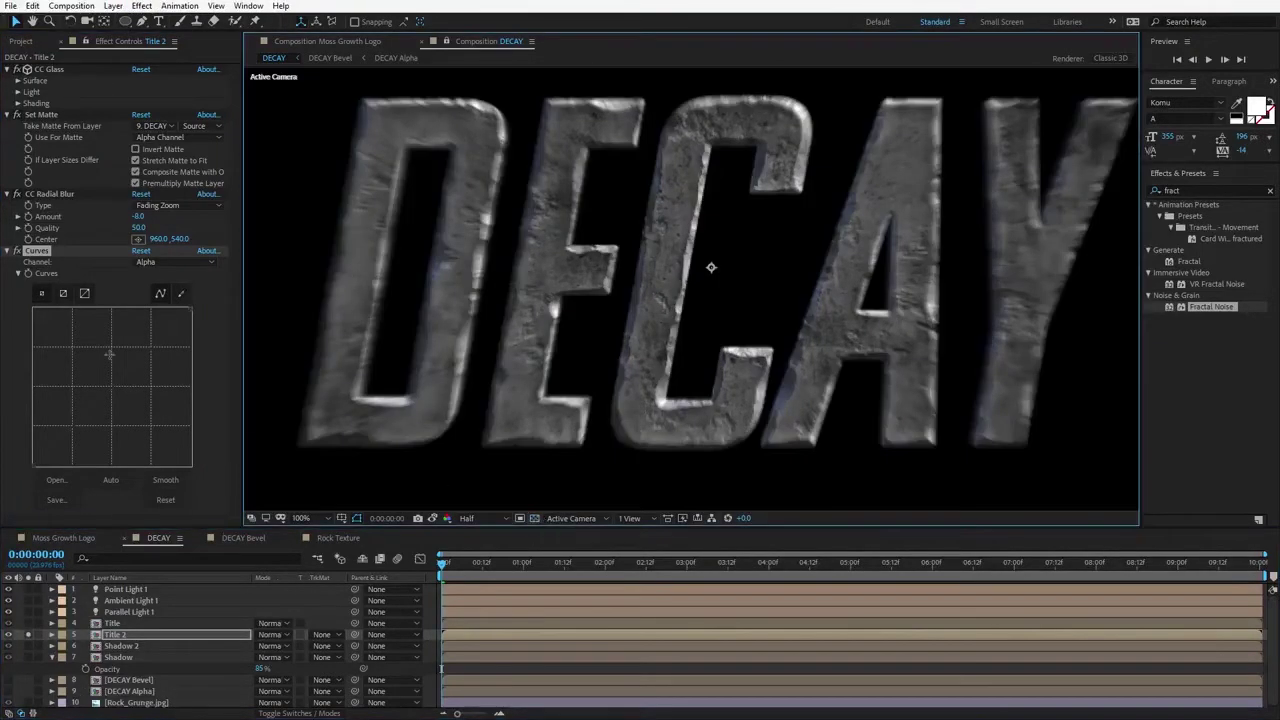
{"action": "left_click", "coordinate": [156, 264]}
{"action": "left_click", "coordinate": [150, 333]}
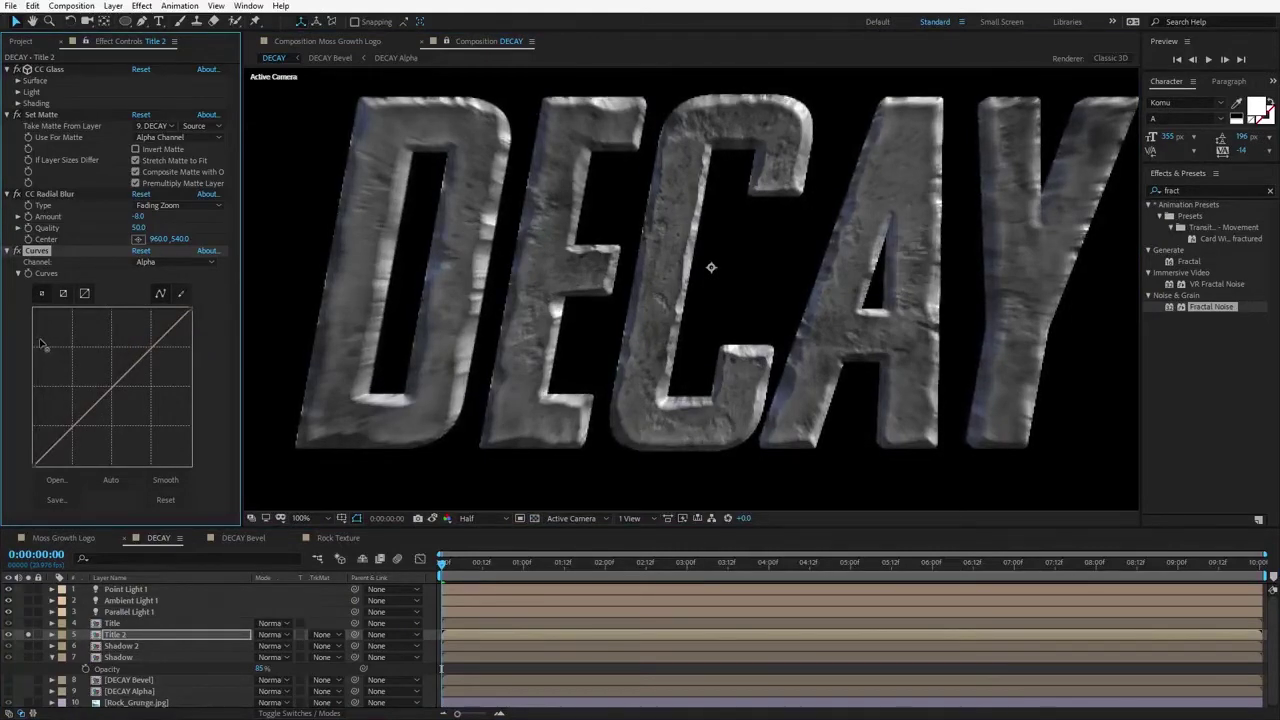
{"action": "left_click", "coordinate": [29, 636]}
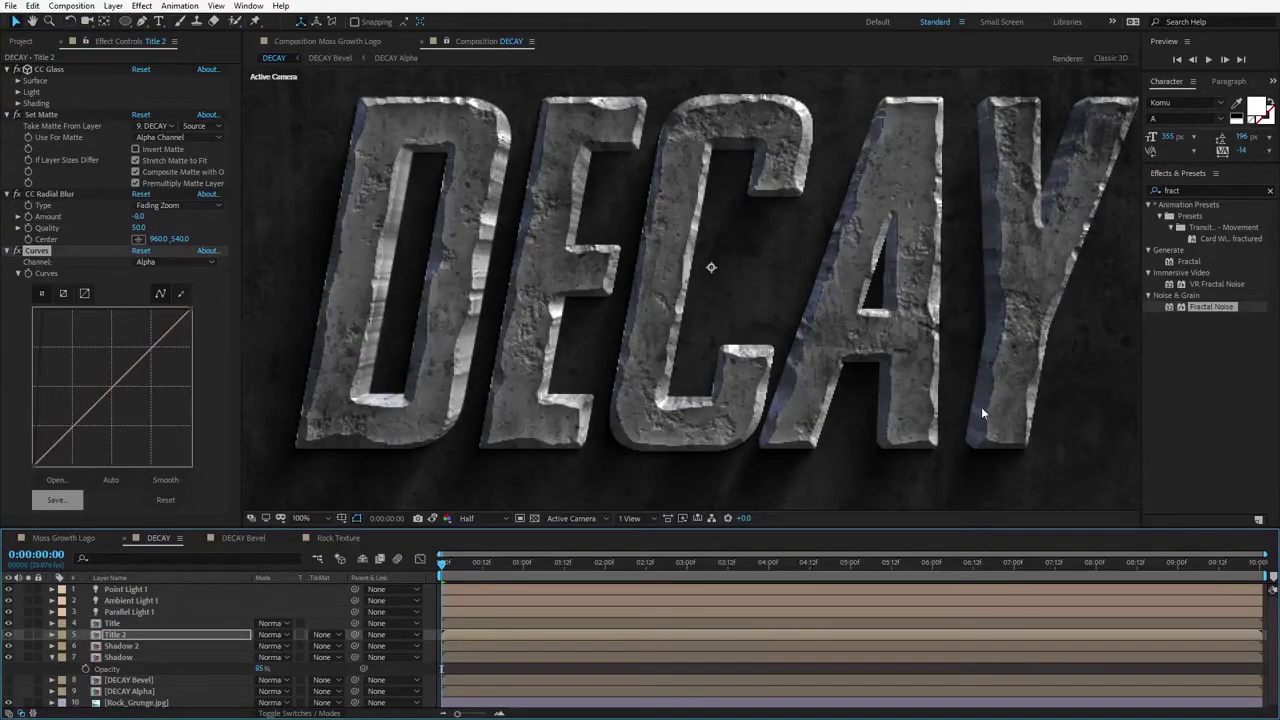
Step: Darken the Title 2 extrusion by pulling down the highlights and midtones of its RGB curve
{"action": "left_click", "coordinate": [171, 263]}
{"action": "left_click", "coordinate": [163, 274]}
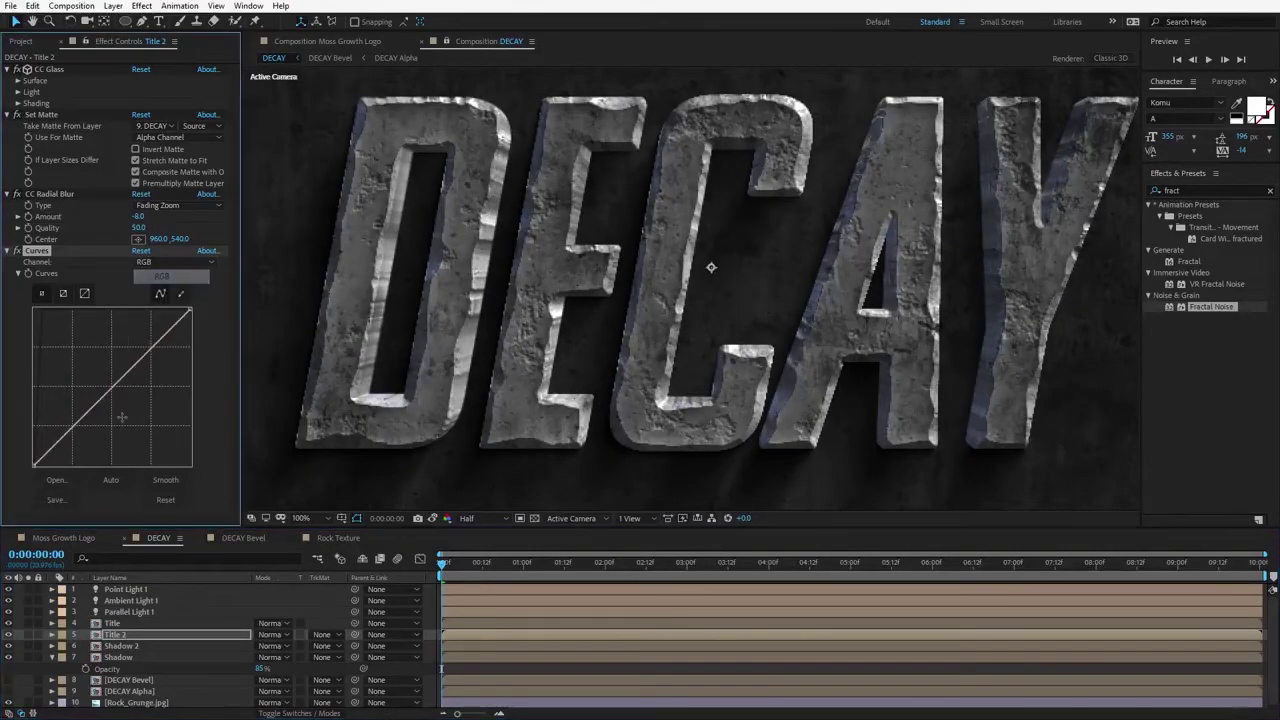
{"action": "left_click_drag", "start_coordinate": [81, 417], "coordinate": [101, 420]}
{"action": "left_click_drag", "start_coordinate": [191, 311], "coordinate": [198, 440]}
{"action": "left_click_drag", "start_coordinate": [109, 432], "coordinate": [107, 444]}
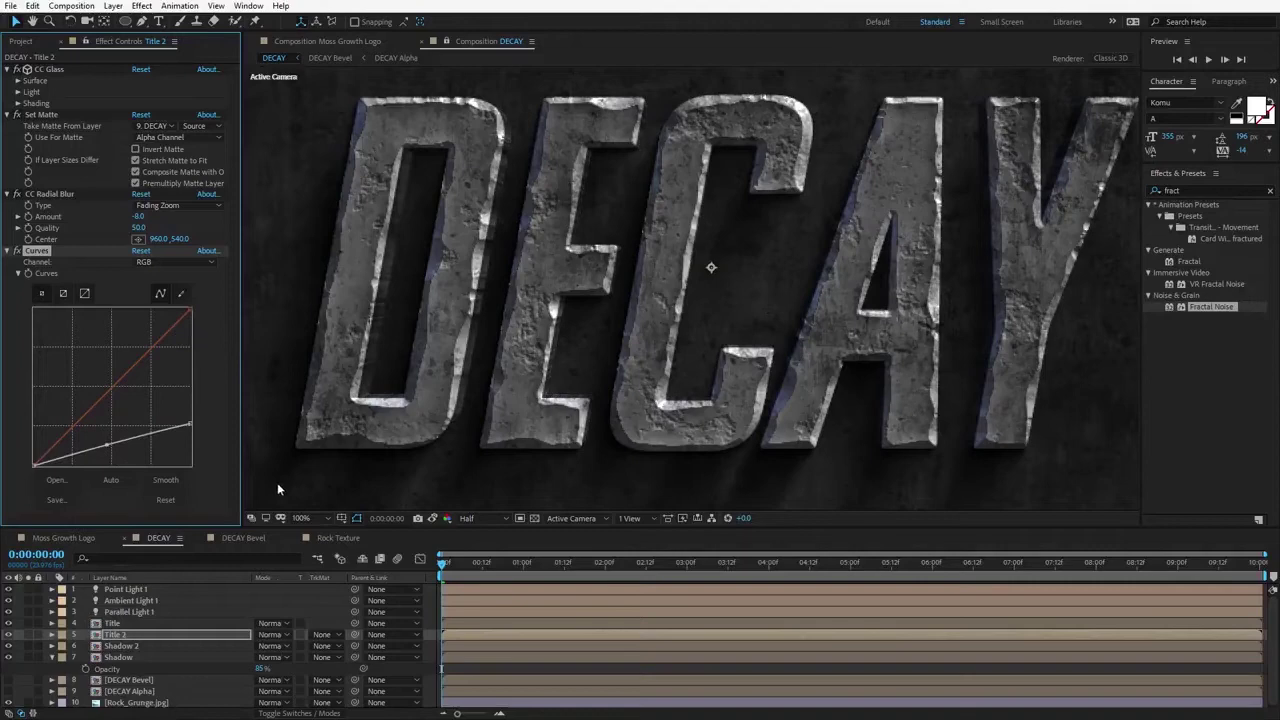
Step: Scale the Shadow and Shadow 2 layers together down to 96.1%
{"action": "left_click", "coordinate": [125, 647]}
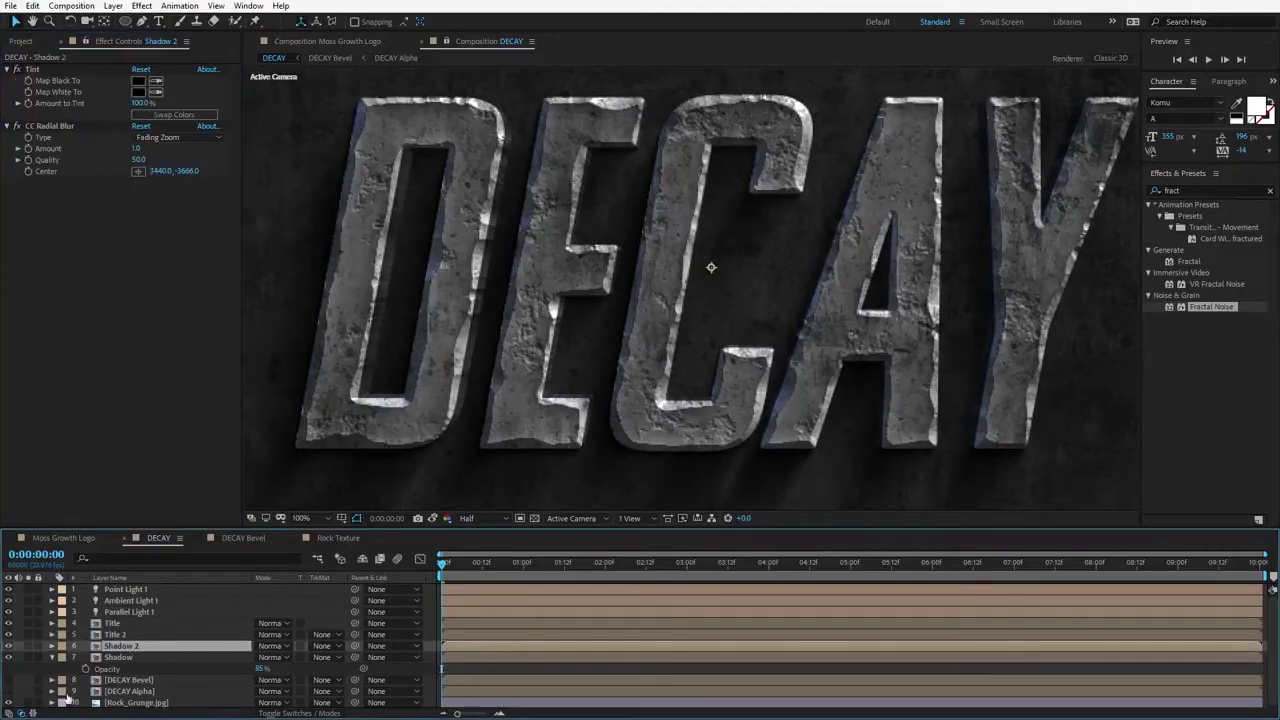
{"action": "left_click", "coordinate": [120, 657]}
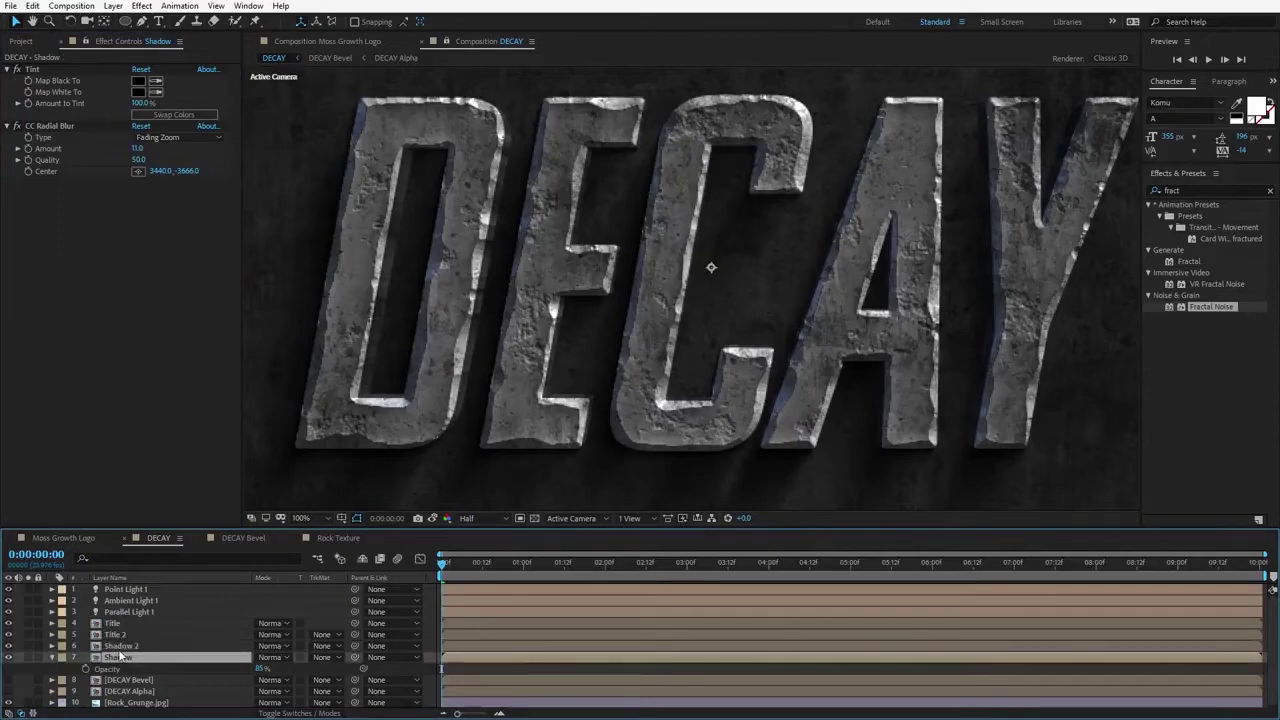
{"action": "left_click", "coordinate": [128, 648], "text": "ctrl"}
{"action": "key", "text": "s"}
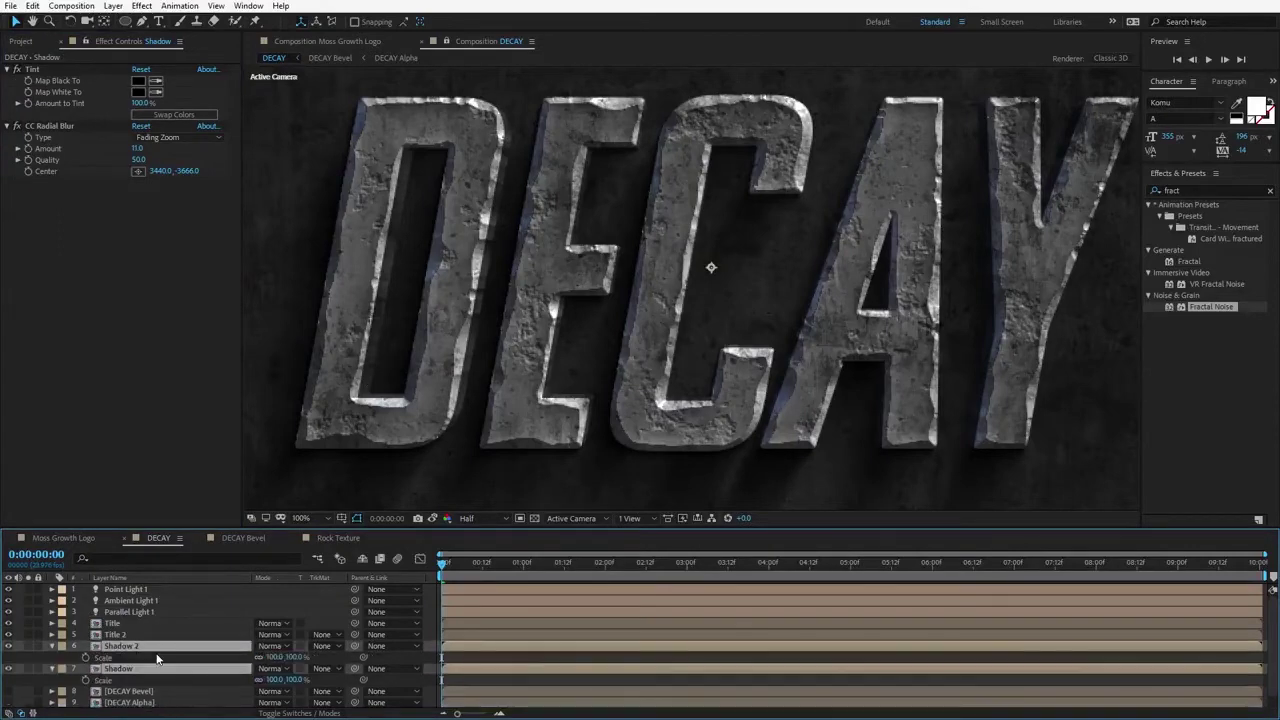
{"action": "left_click_drag", "start_coordinate": [272, 657], "coordinate": [258, 658]}
{"action": "scroll", "coordinate": [402, 276], "scroll_direction": "up", "scroll_amount": 2}
{"action": "left_click_drag", "start_coordinate": [428, 297], "coordinate": [538, 290]}
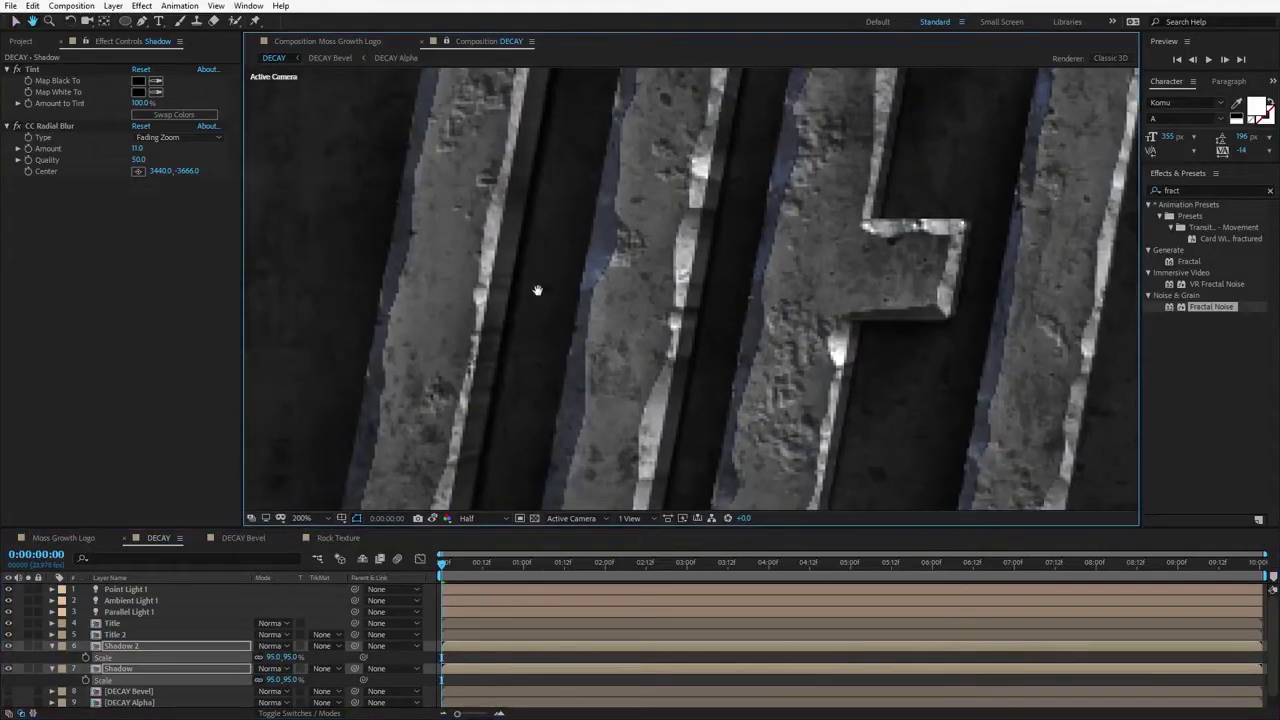
{"action": "scroll", "coordinate": [520, 204], "scroll_direction": "down", "scroll_amount": 2}
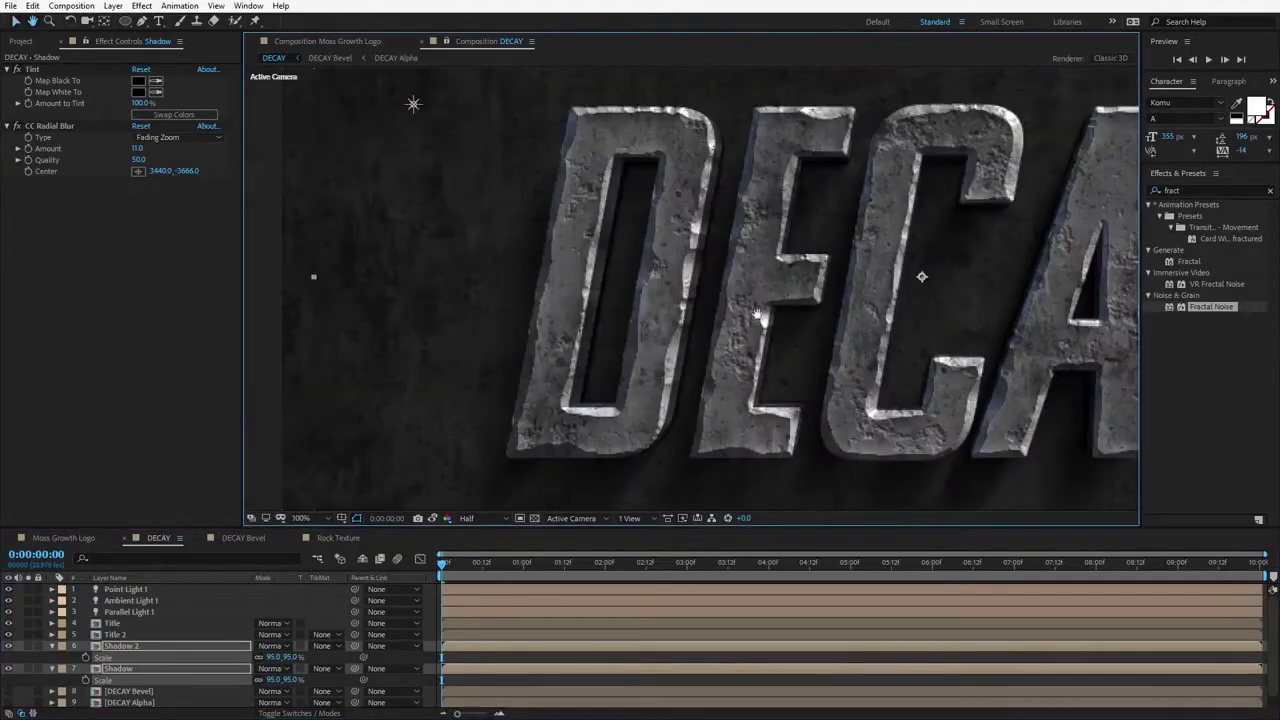
{"action": "left_click_drag", "start_coordinate": [293, 659], "coordinate": [304, 659]}
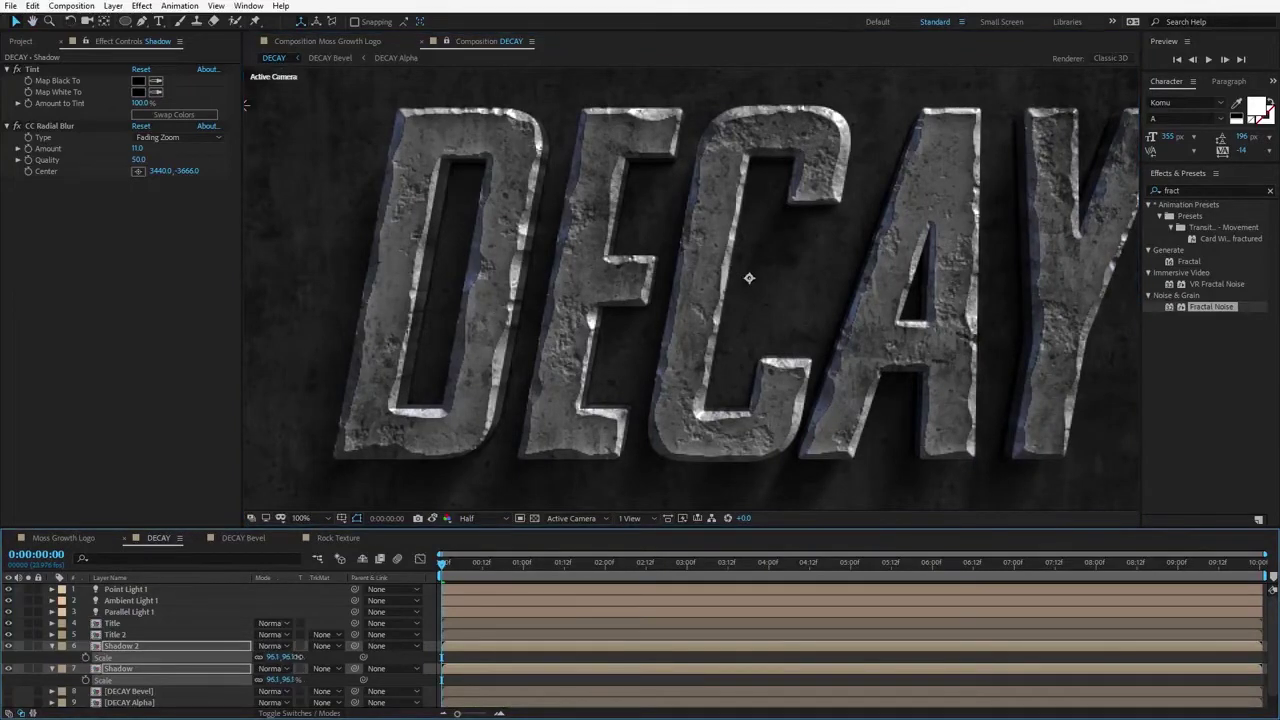
{"action": "left_click", "coordinate": [928, 348]}
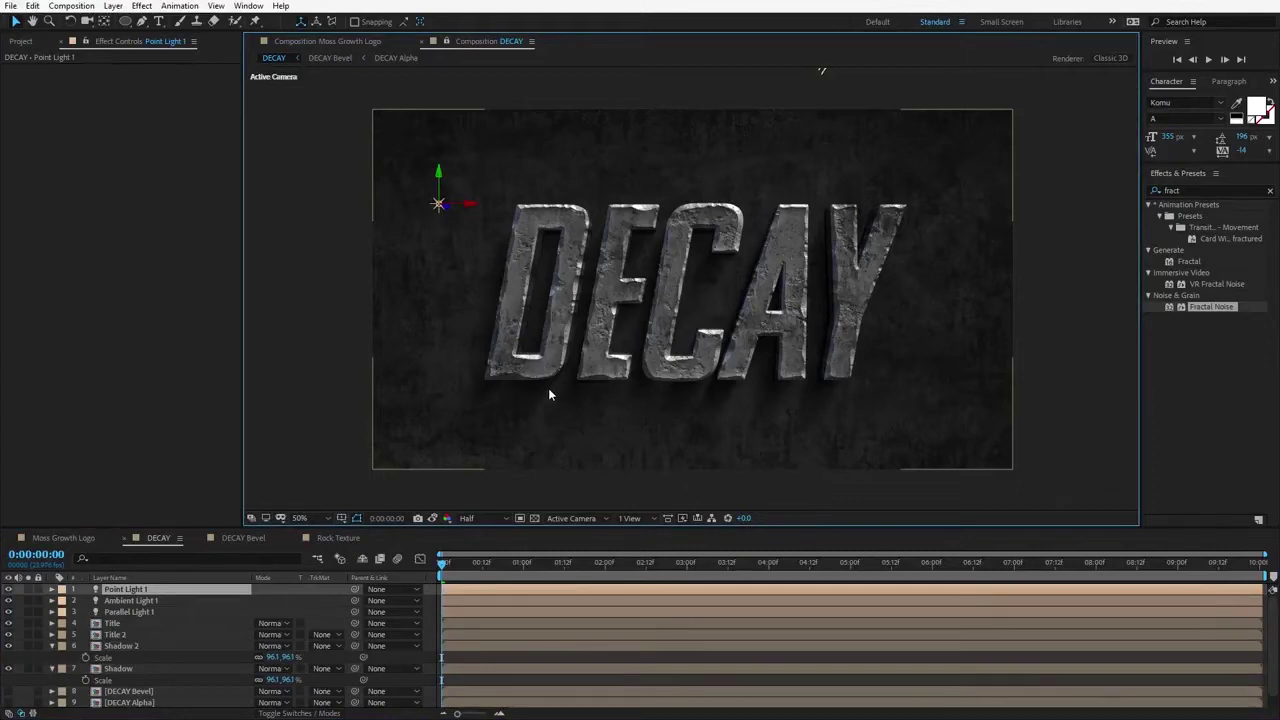
Step: Give the Title layer a red label color and collapse the Shadow 2 layer's properties
{"action": "left_click", "coordinate": [115, 625]}
{"action": "left_click", "coordinate": [62, 624]}
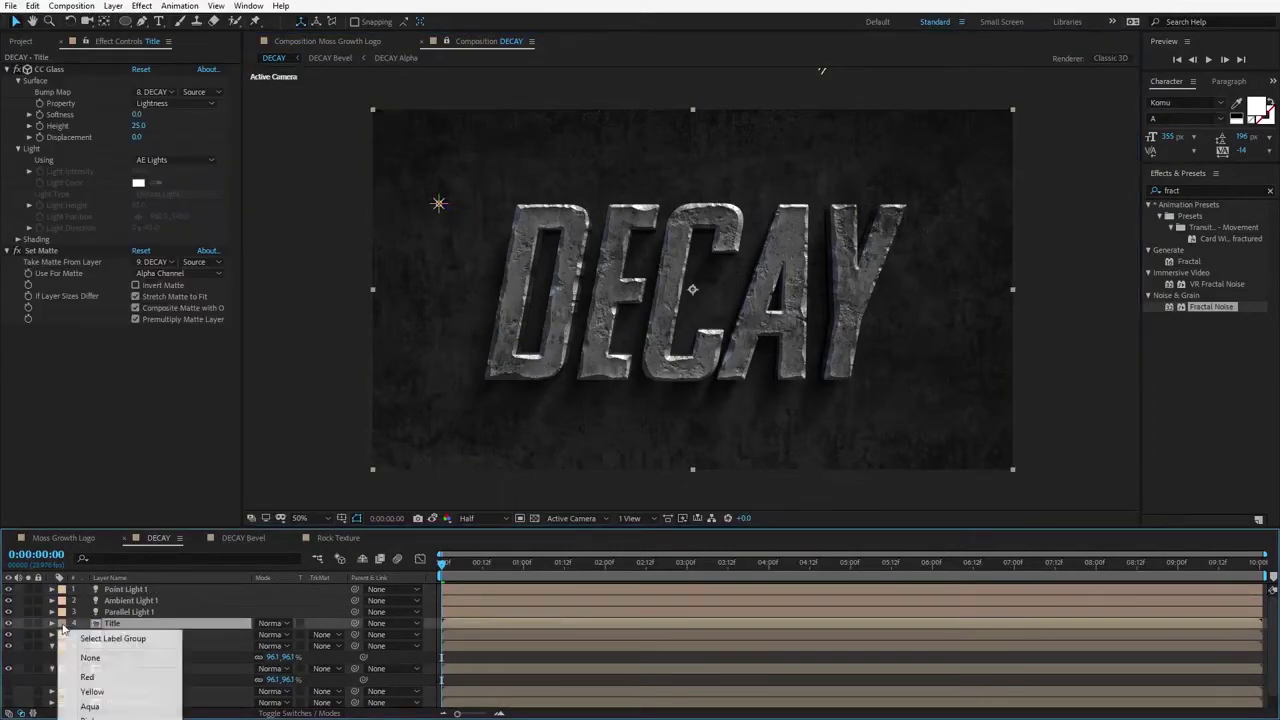
{"action": "left_click", "coordinate": [90, 677]}
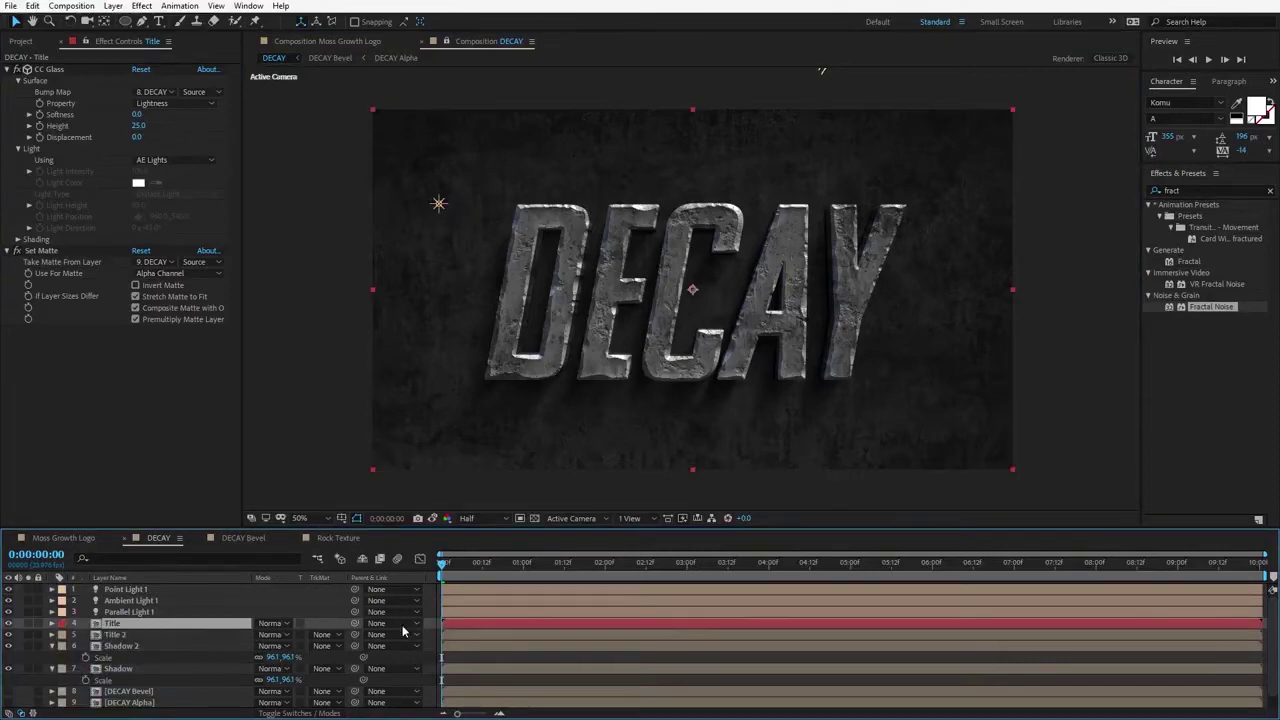
{"action": "left_click", "coordinate": [52, 646]}
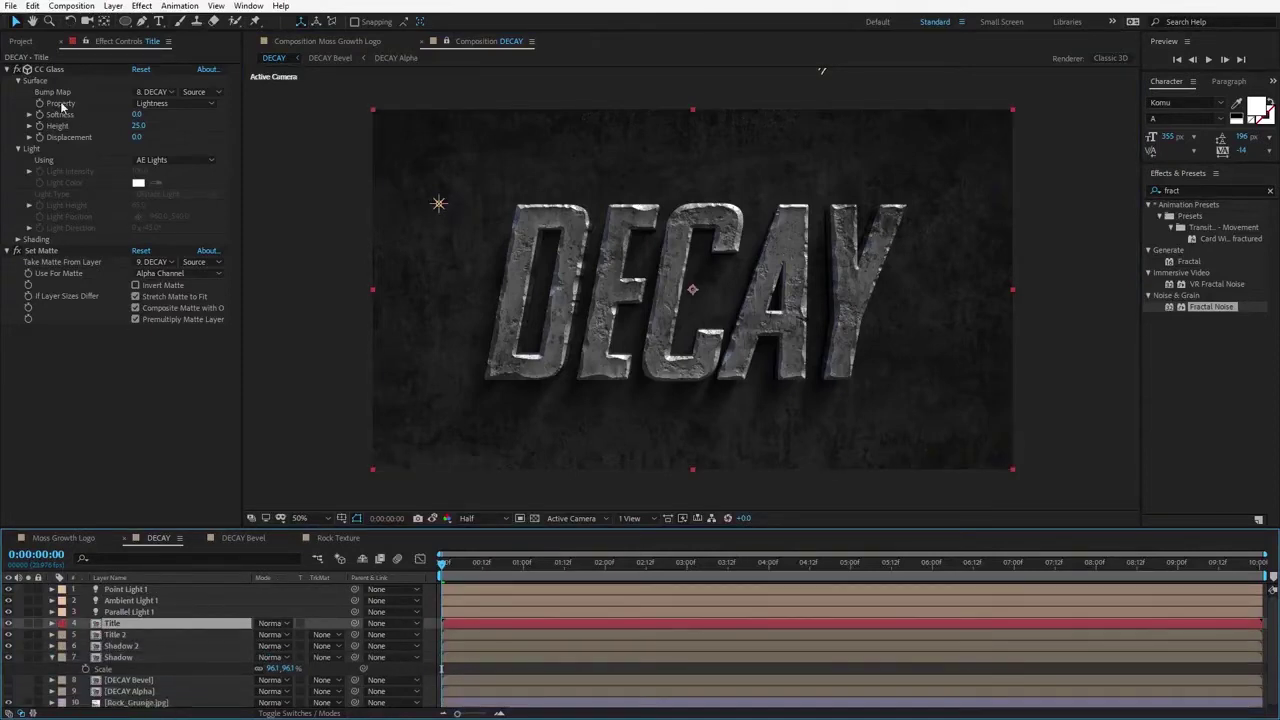
Step: Apply a Curves effect to the Title layer and move it above CC Glass in the effect order
{"action": "left_click", "coordinate": [17, 240]}
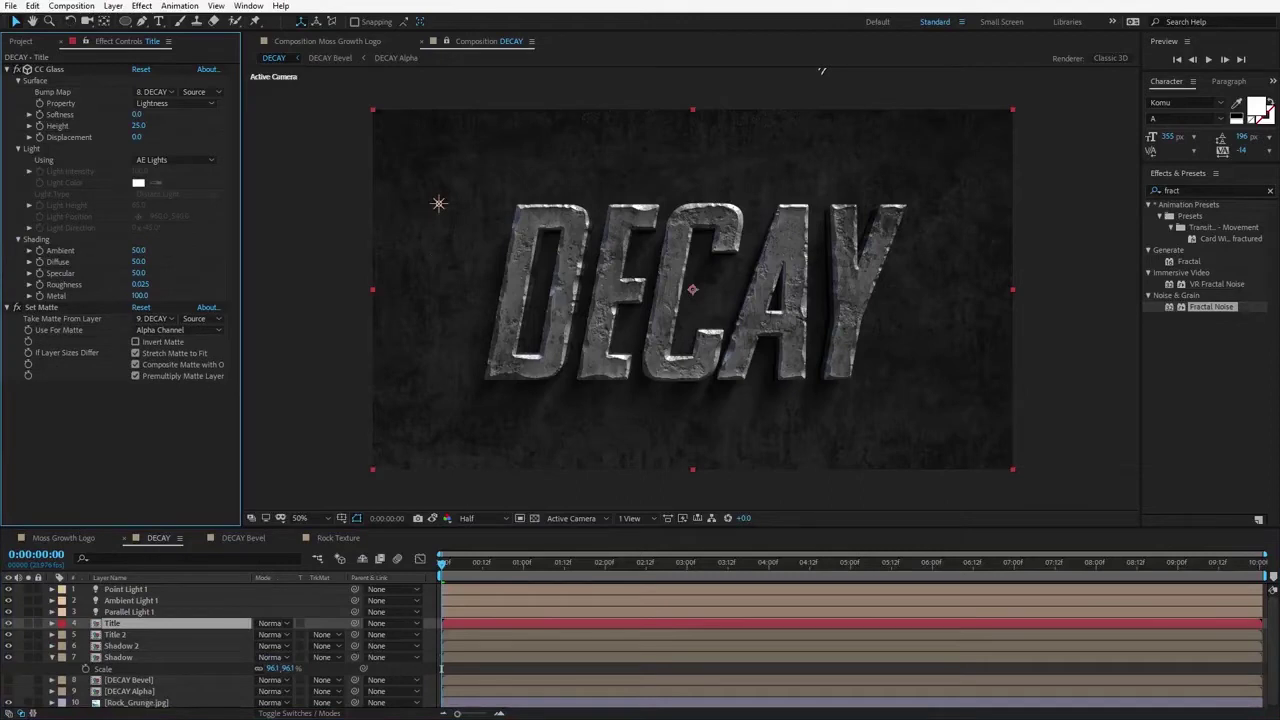
{"action": "left_click", "coordinate": [142, 6]}
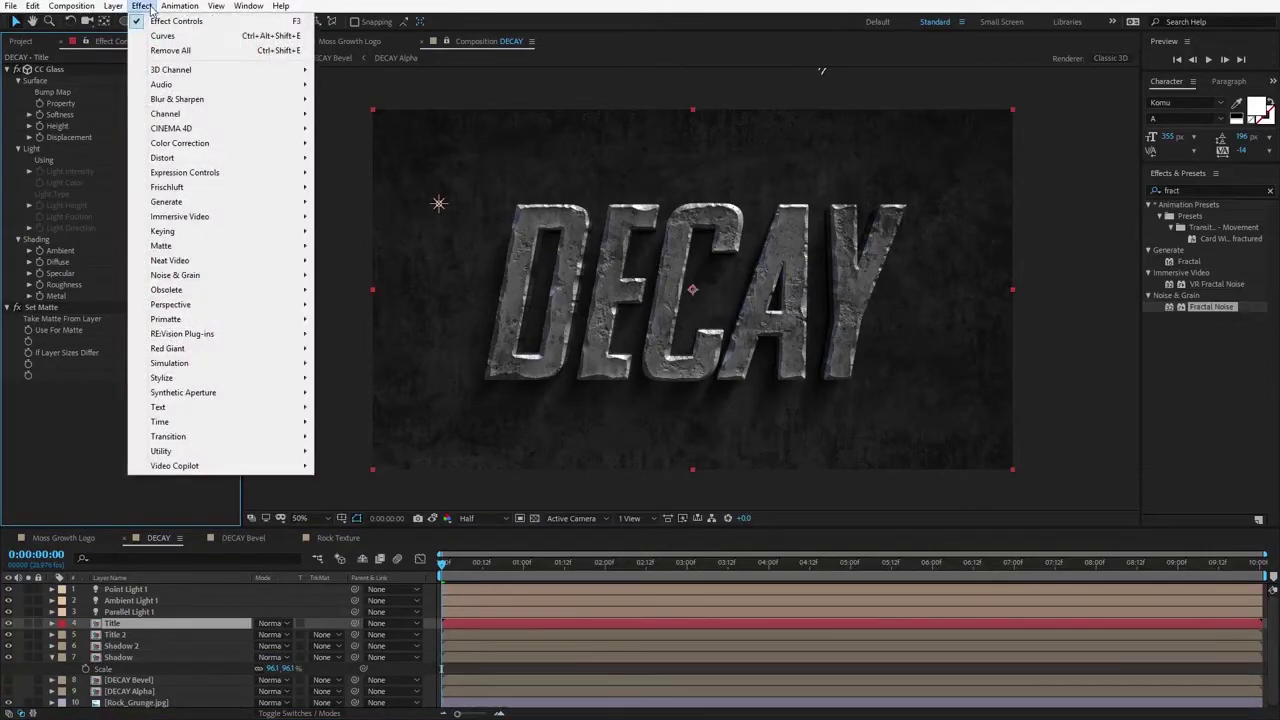
{"action": "mouse_move", "coordinate": [192, 146]}
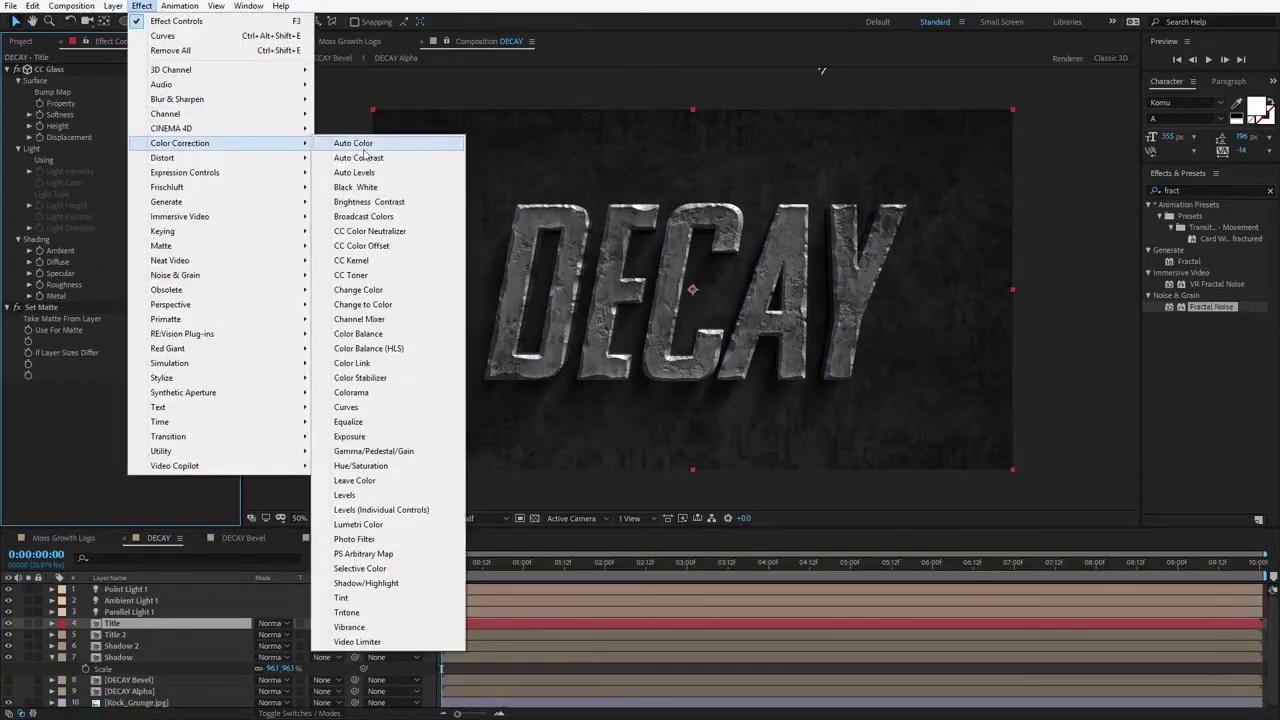
{"action": "left_click", "coordinate": [346, 407]}
{"action": "scroll", "coordinate": [65, 300], "scroll_direction": "up", "scroll_amount": 3}
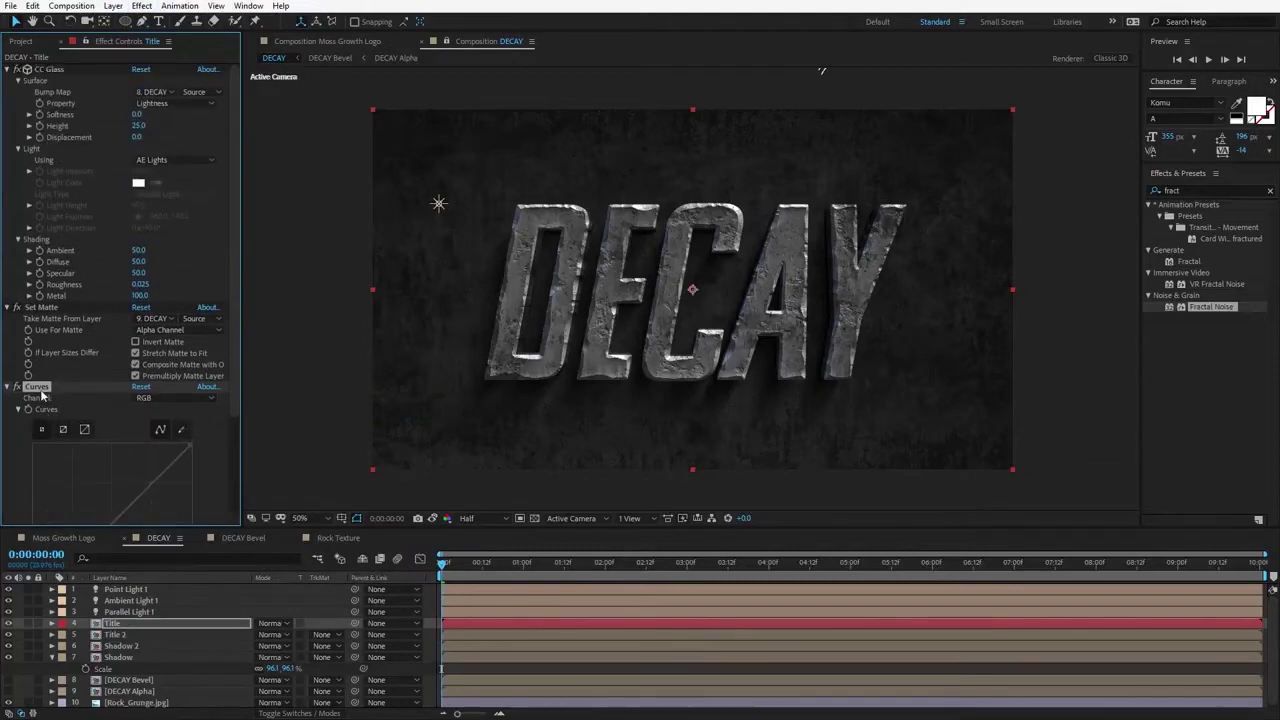
{"action": "left_click_drag", "start_coordinate": [55, 77], "coordinate": [54, 72]}
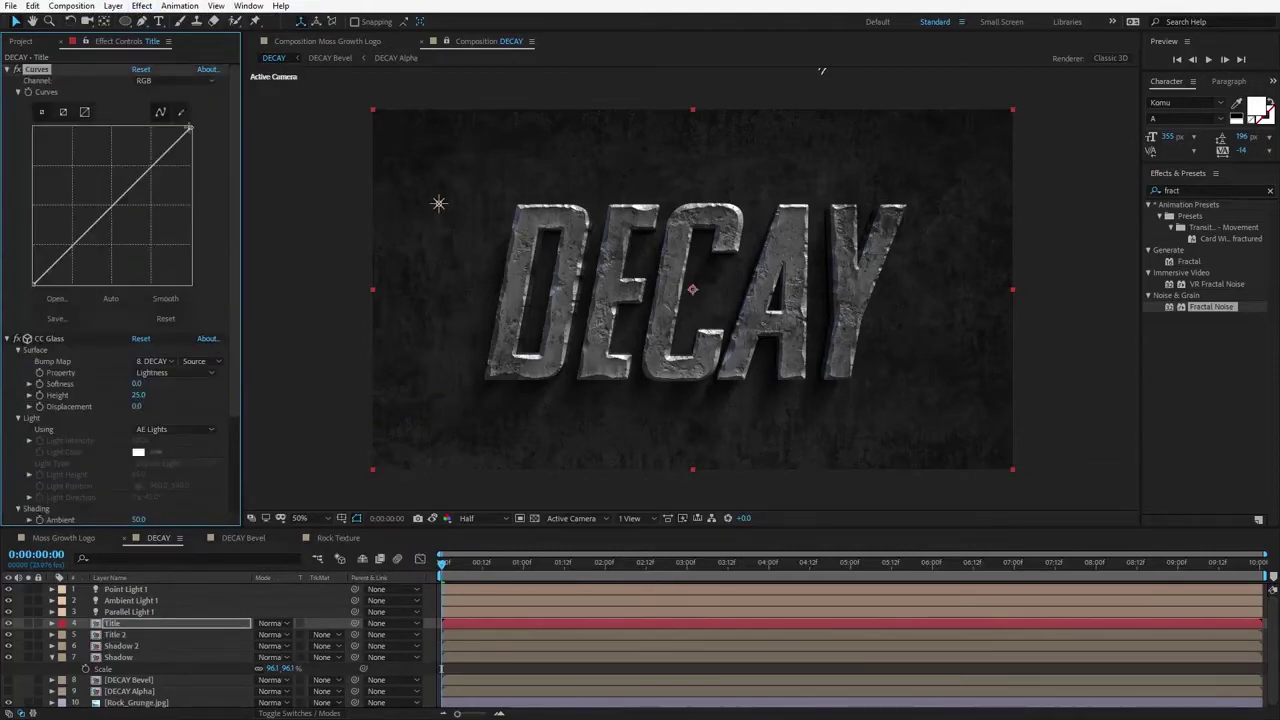
Step: Shape the Title layer's RGB curve with lowered highlights and slightly lifted shadows, and smooth it
{"action": "left_click_drag", "start_coordinate": [191, 130], "coordinate": [198, 204]}
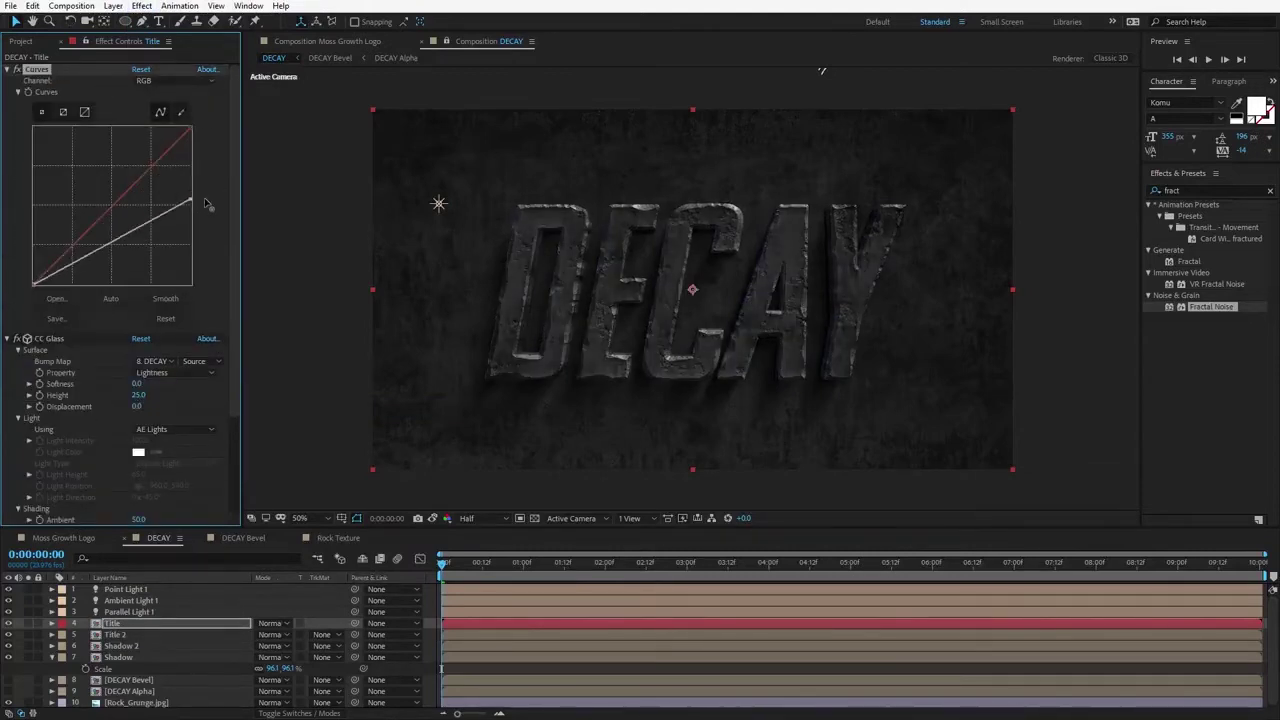
{"action": "key", "text": "slash"}
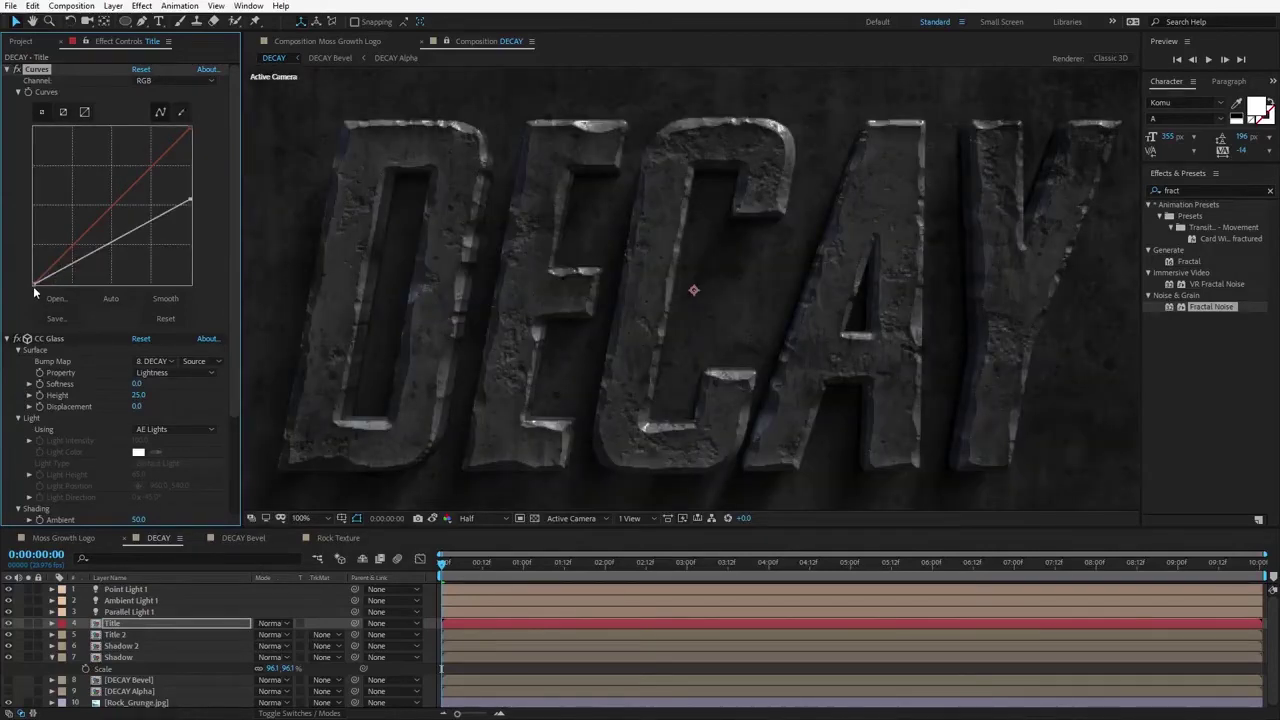
{"action": "left_click_drag", "start_coordinate": [35, 286], "coordinate": [76, 257]}
{"action": "left_click_drag", "start_coordinate": [143, 231], "coordinate": [193, 187]}
{"action": "left_click", "coordinate": [165, 299]}
Step: Set the Title layer's CC Glass roughness to 0.140 and diffuse shading to 36
{"action": "scroll", "coordinate": [125, 320], "scroll_direction": "down", "scroll_amount": 2}
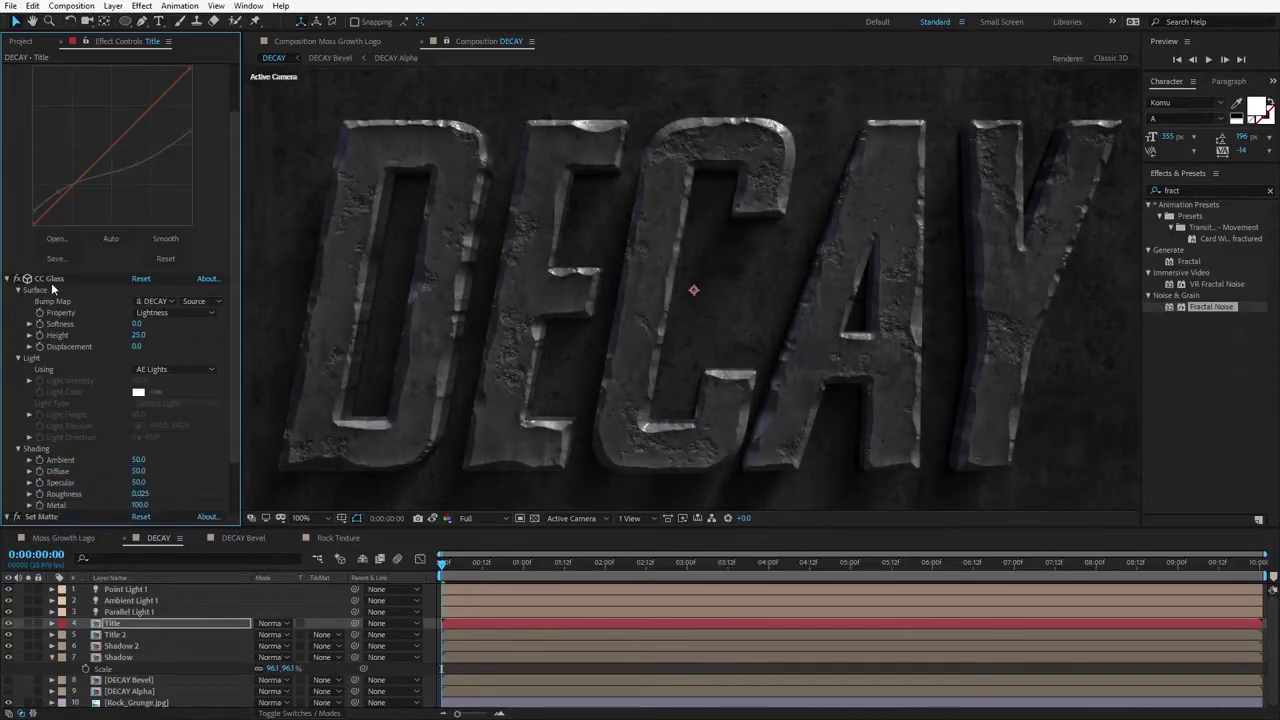
{"action": "left_click", "coordinate": [51, 282]}
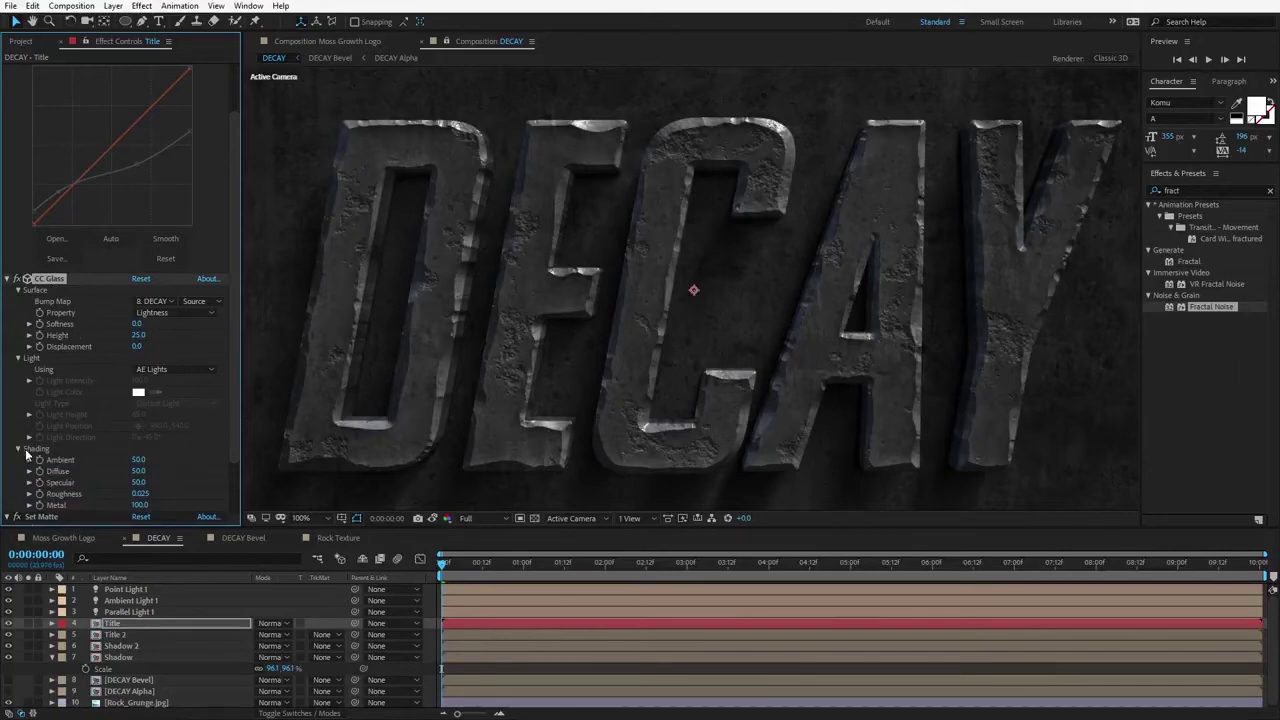
{"action": "scroll", "coordinate": [70, 444], "scroll_direction": "down", "scroll_amount": 1}
{"action": "scroll", "coordinate": [70, 444], "scroll_direction": "down", "scroll_amount": 1}
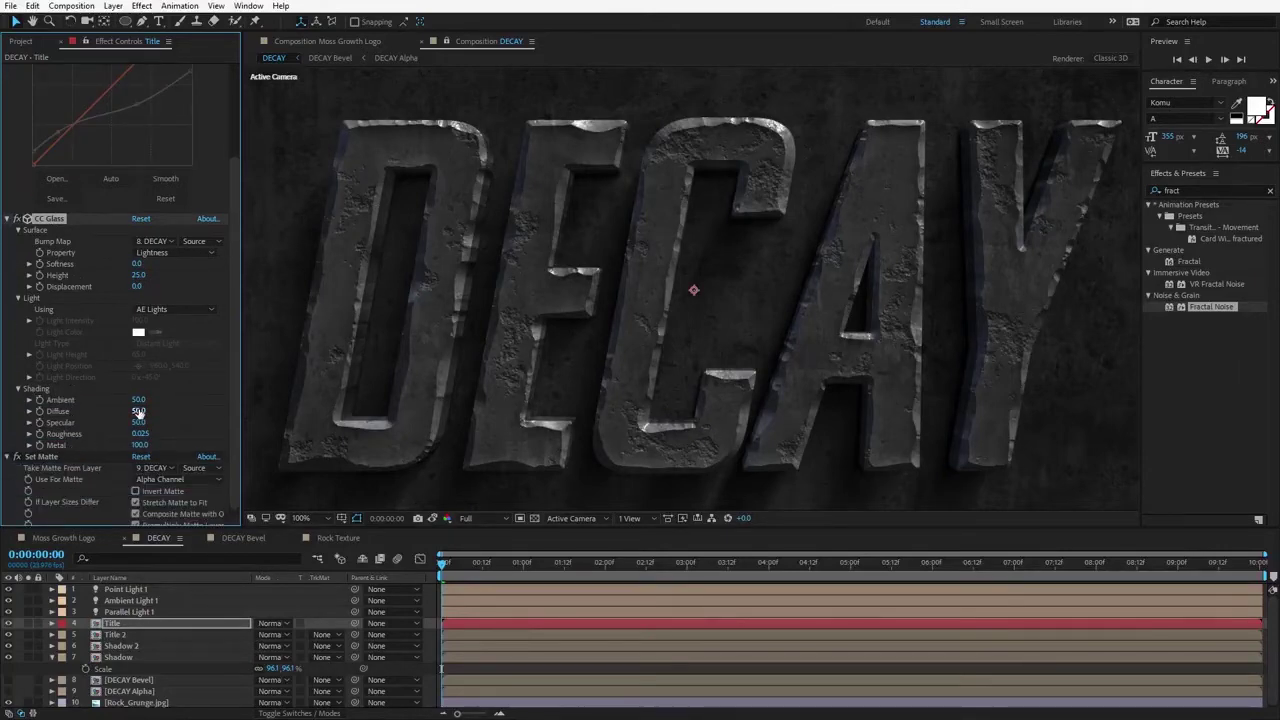
{"action": "left_click_drag", "start_coordinate": [140, 433], "coordinate": [219, 431]}
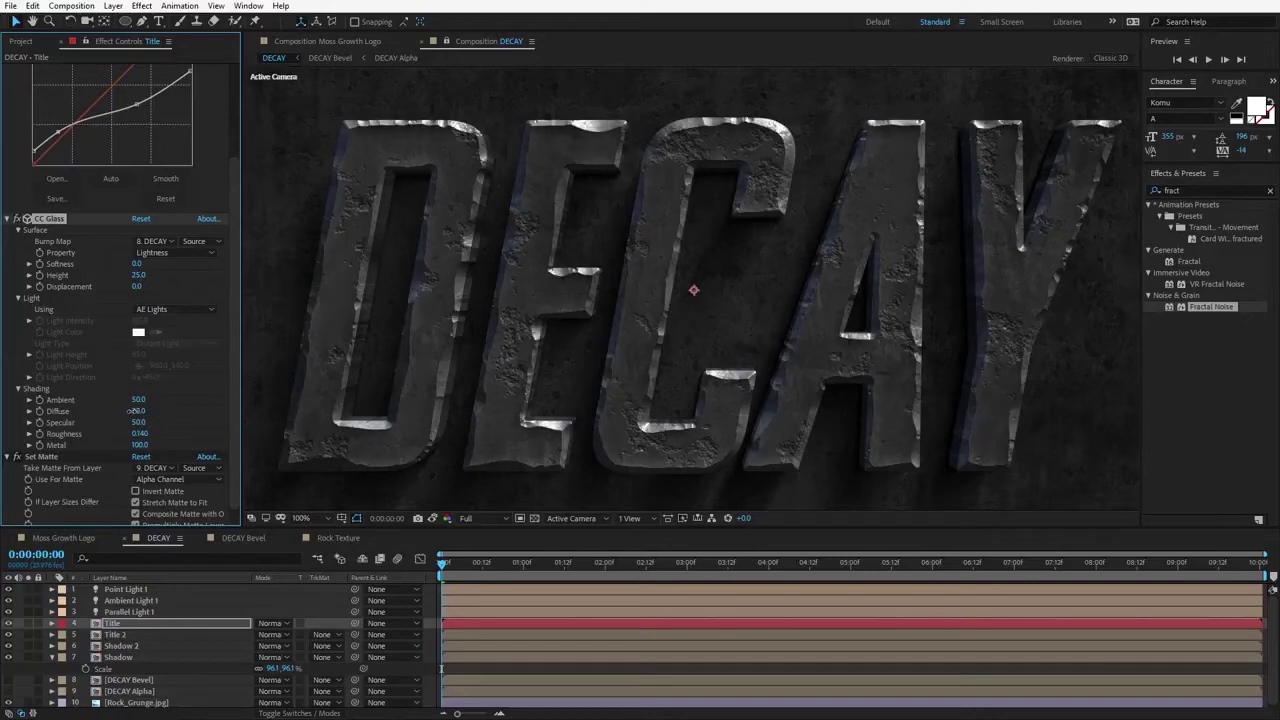
{"action": "left_click_drag", "start_coordinate": [133, 410], "coordinate": [119, 410]}
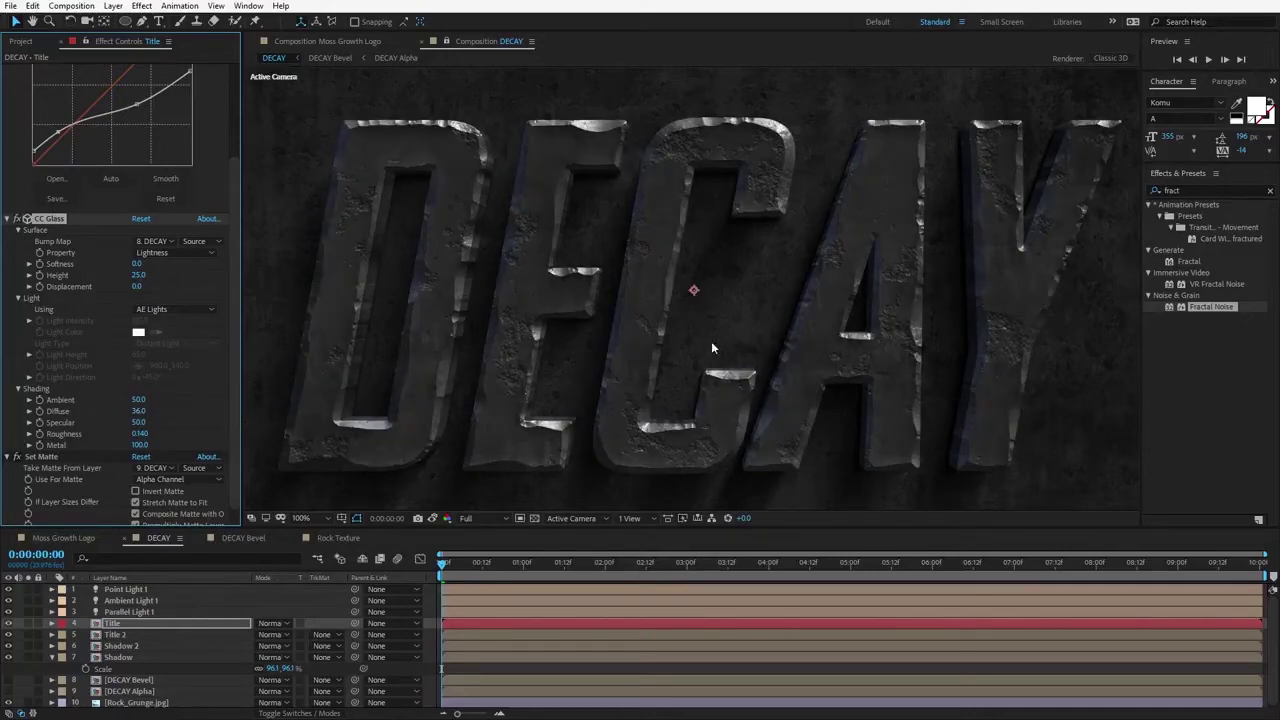
Step: Set the intensity of Point Light 1 to 141%
{"action": "scroll", "coordinate": [712, 348], "scroll_direction": "down", "scroll_amount": 1}
{"action": "left_click", "coordinate": [438, 207]}
{"action": "key", "text": "t"}
{"action": "left_click_drag", "start_coordinate": [261, 612], "coordinate": [316, 608]}
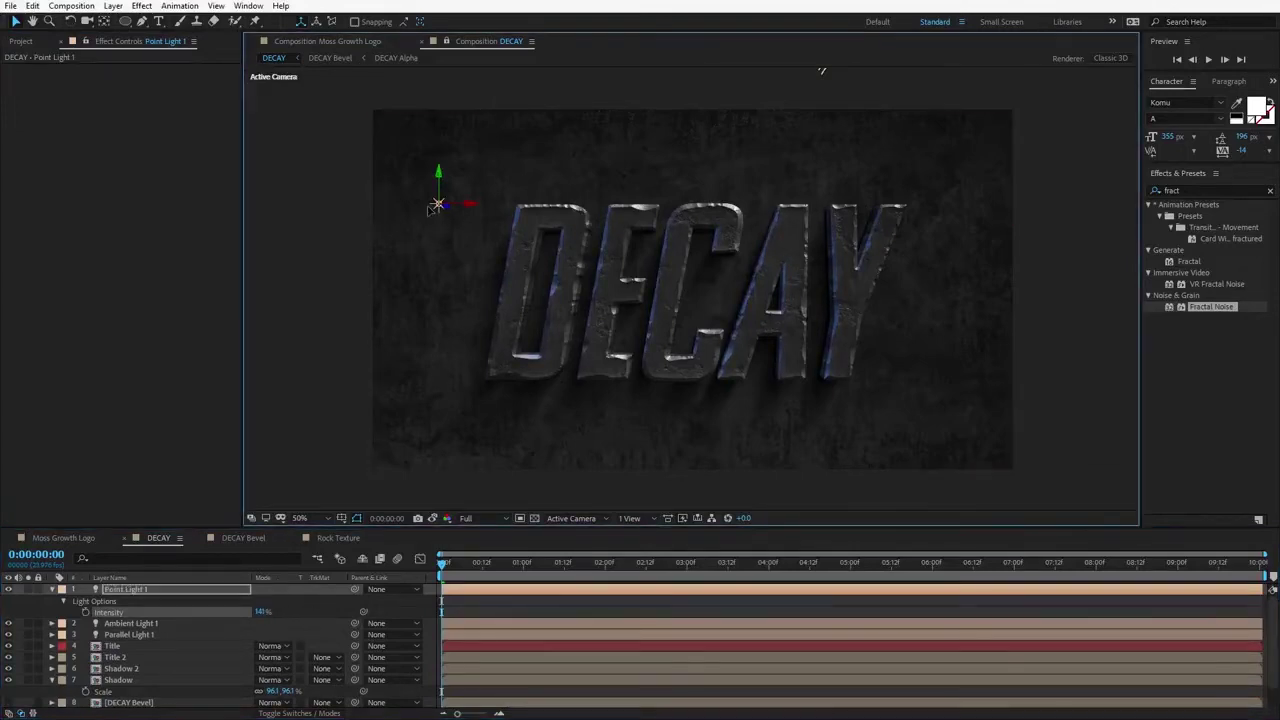
{"action": "left_click_drag", "start_coordinate": [441, 222], "coordinate": [383, 178]}
{"action": "key", "text": "period"}
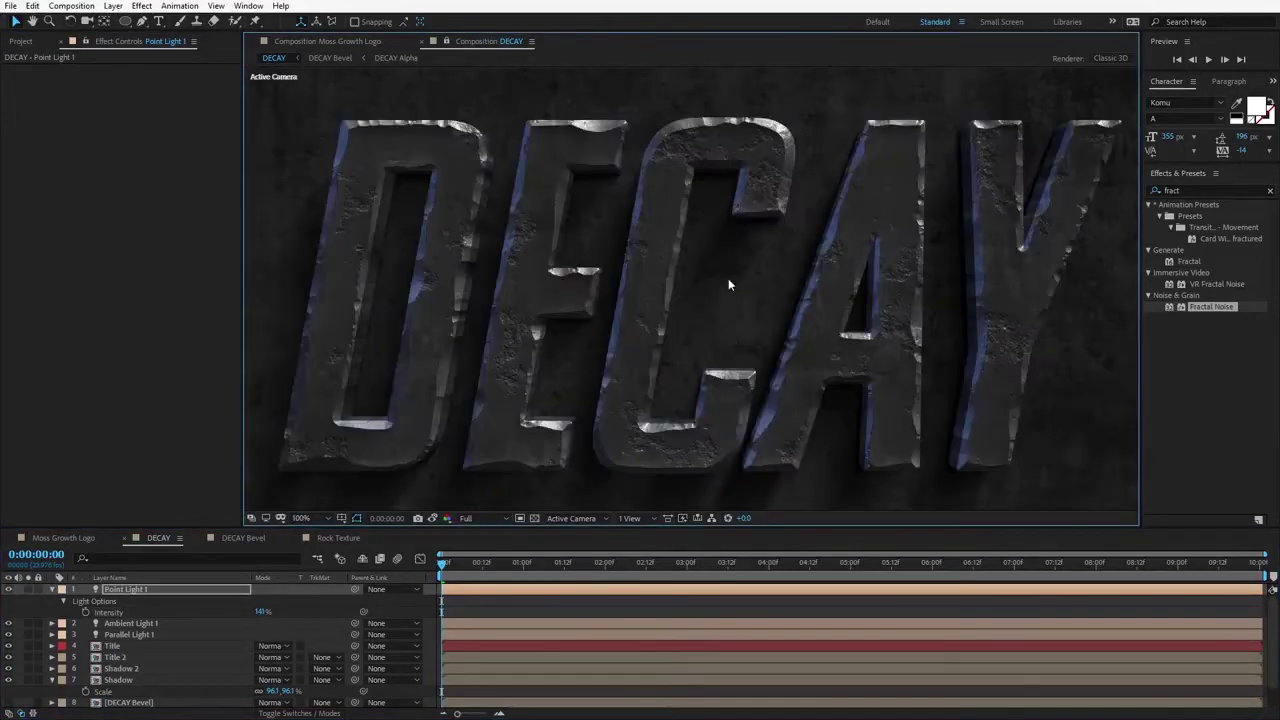
Step: Turn off CC Glass on the Title 2 layer, checking it in isolation, and lower the left point of its RGB curve
{"action": "key", "text": "comma"}
{"action": "left_click", "coordinate": [715, 393]}
{"action": "key", "text": "period"}
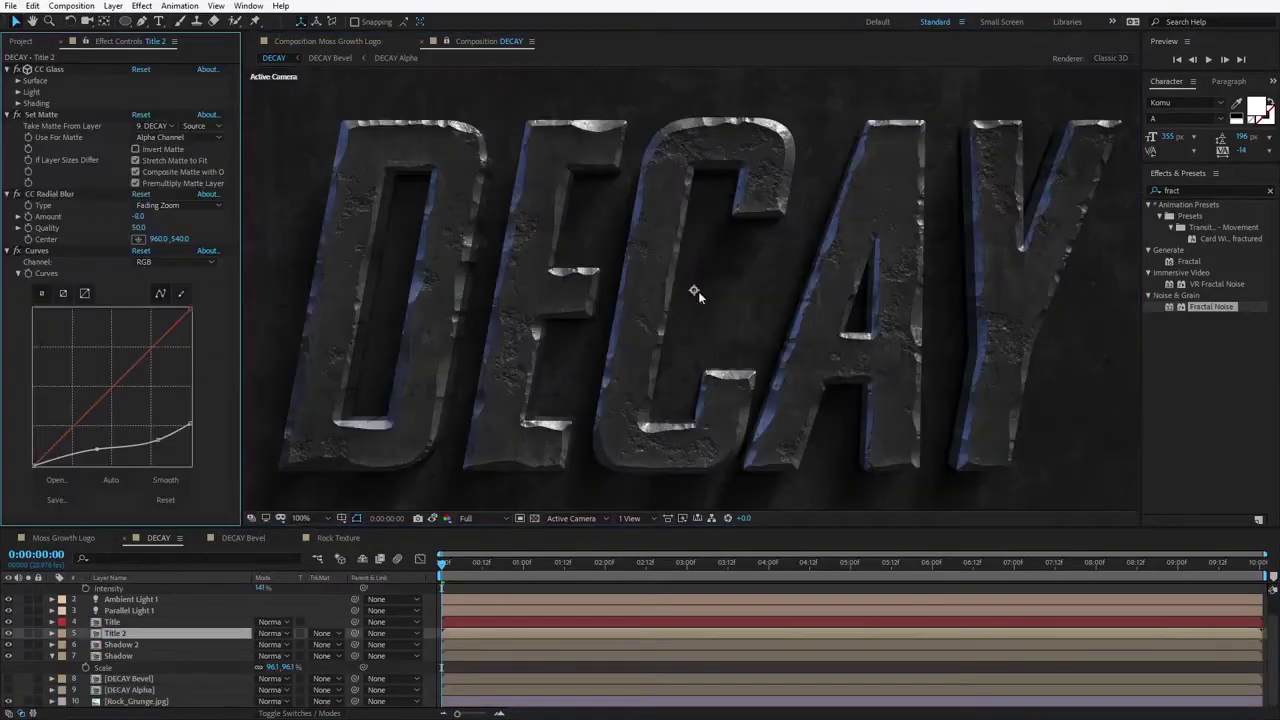
{"action": "left_click", "coordinate": [28, 634]}
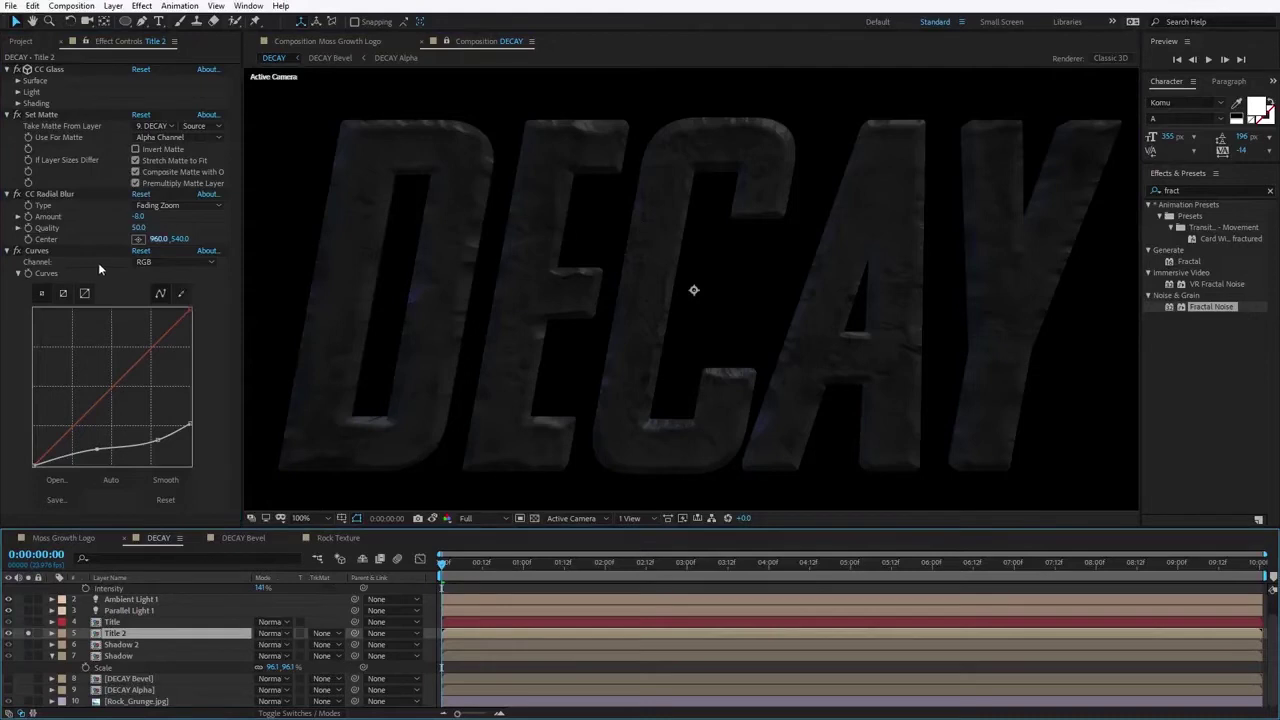
{"action": "left_click", "coordinate": [36, 72]}
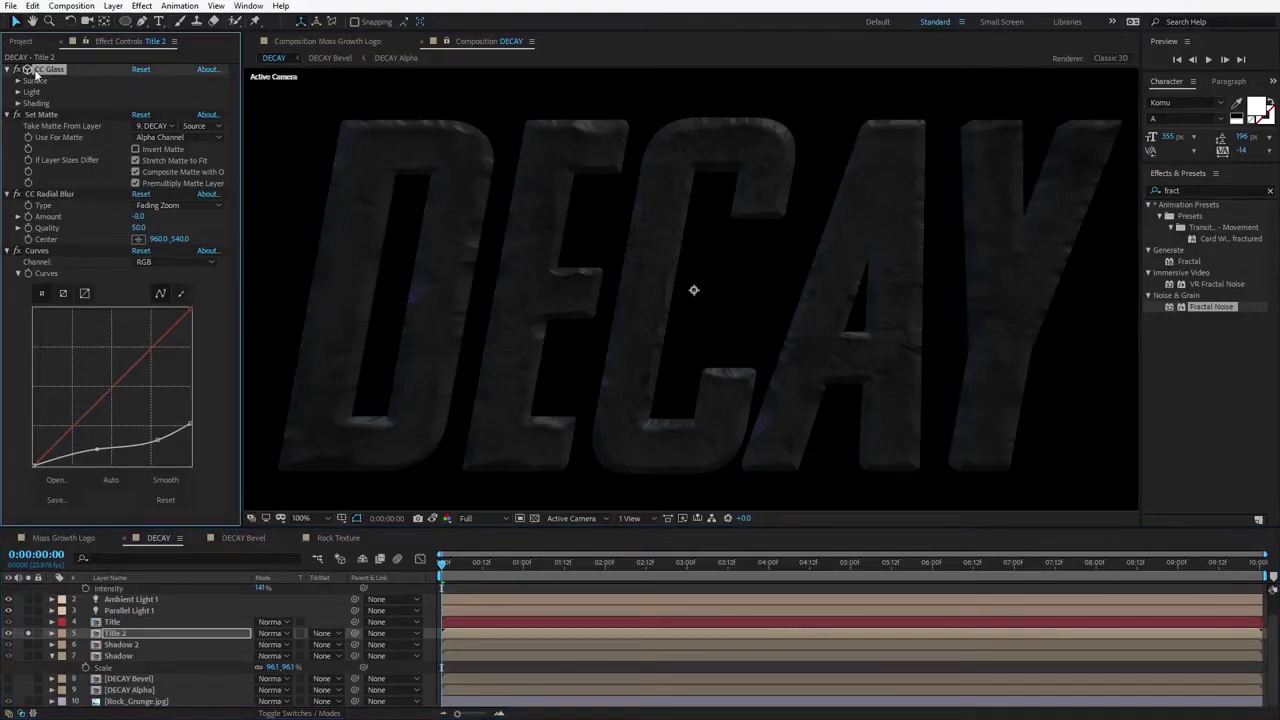
{"action": "left_click", "coordinate": [16, 70]}
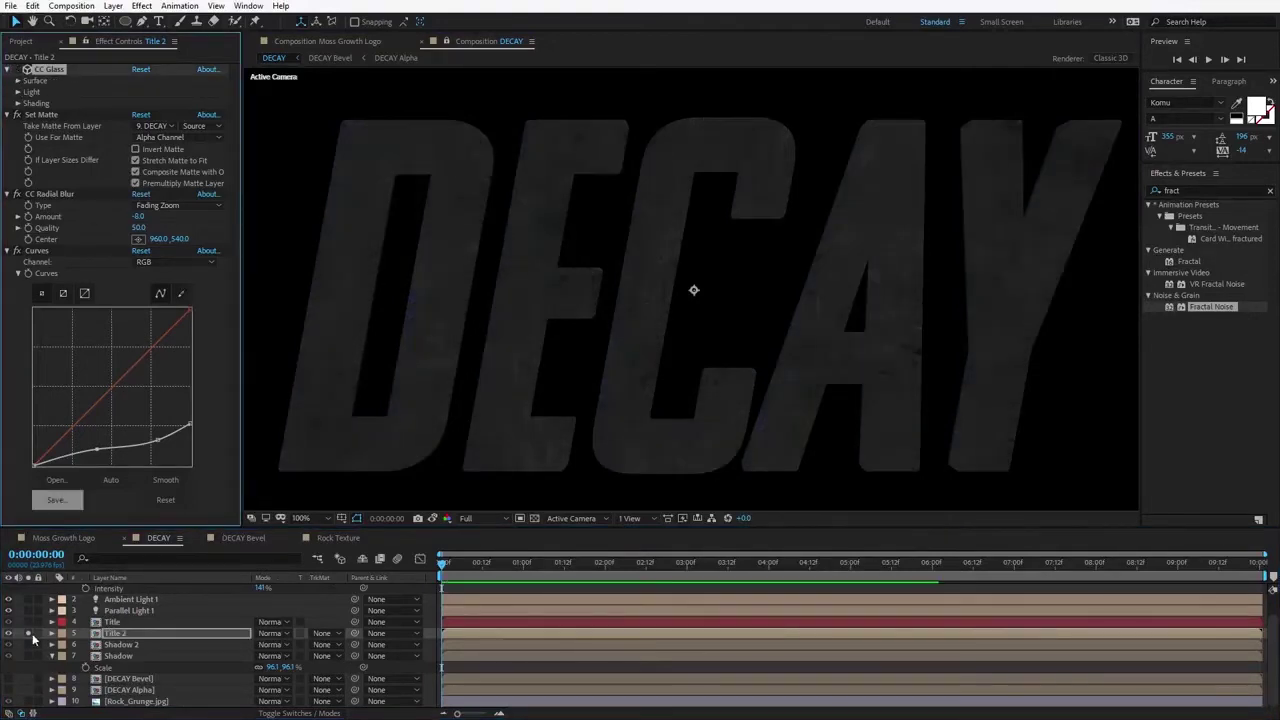
{"action": "left_click", "coordinate": [28, 634]}
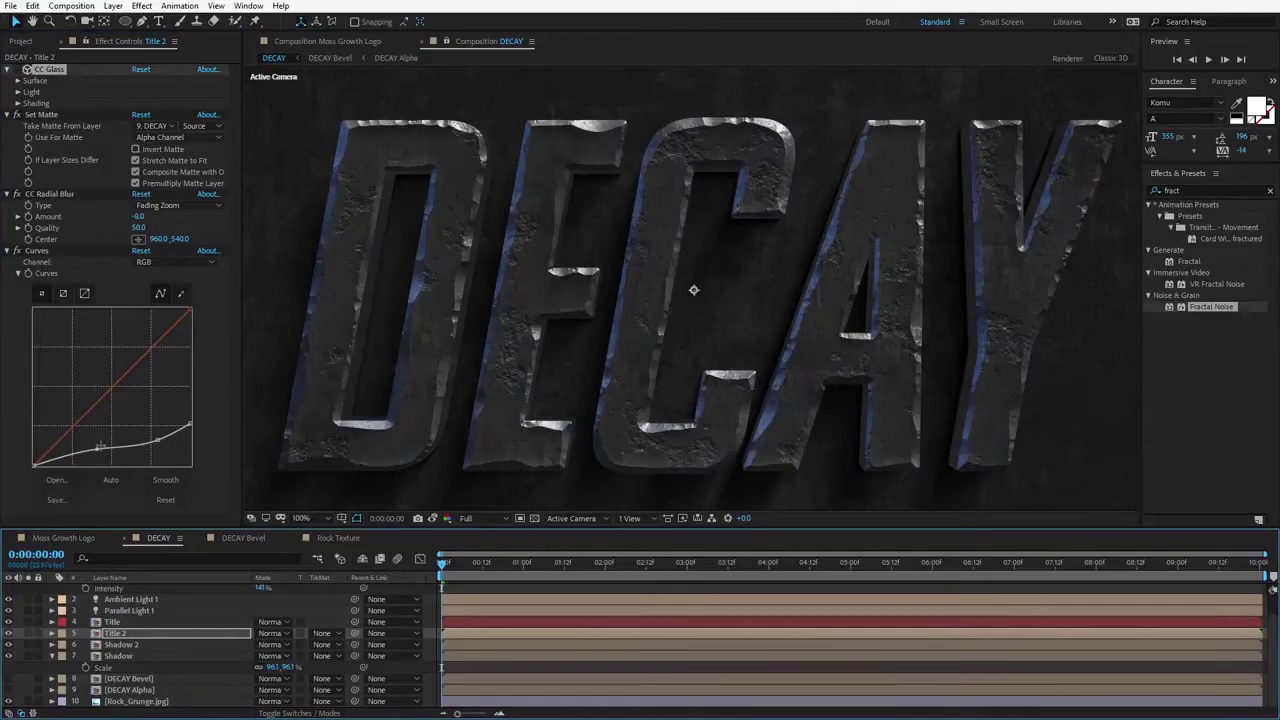
{"action": "left_click_drag", "start_coordinate": [97, 450], "coordinate": [100, 464]}
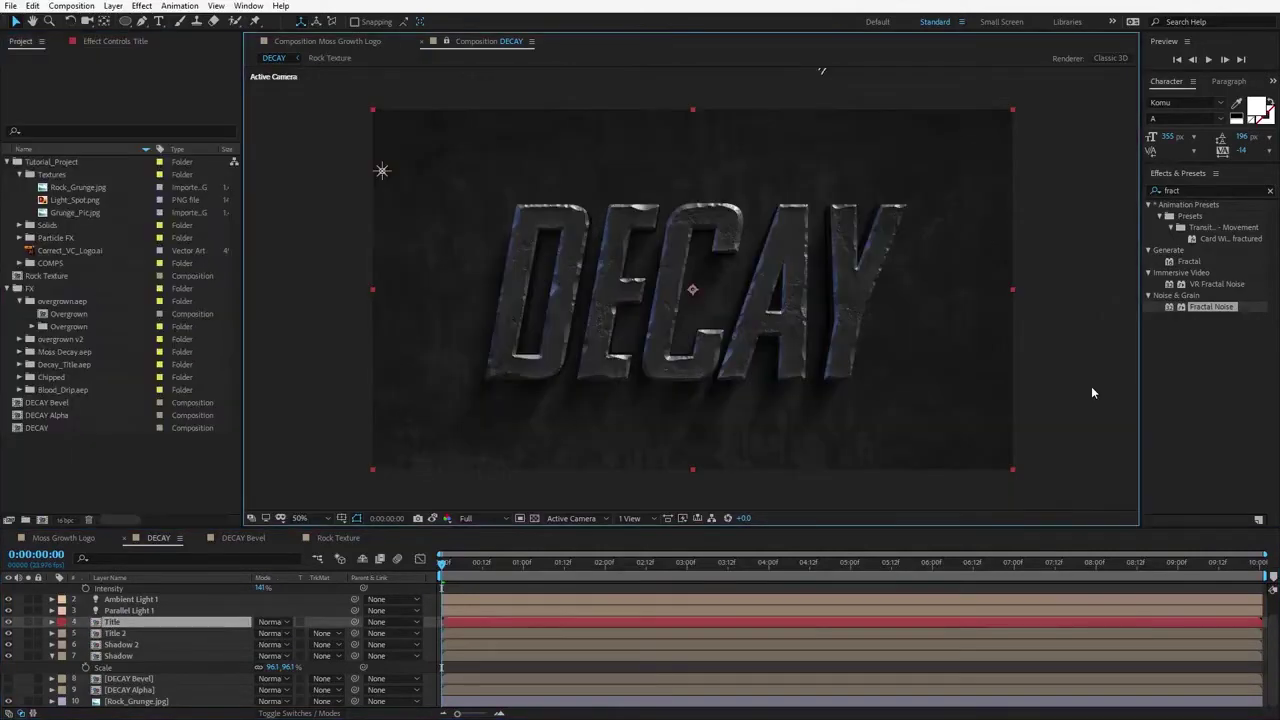
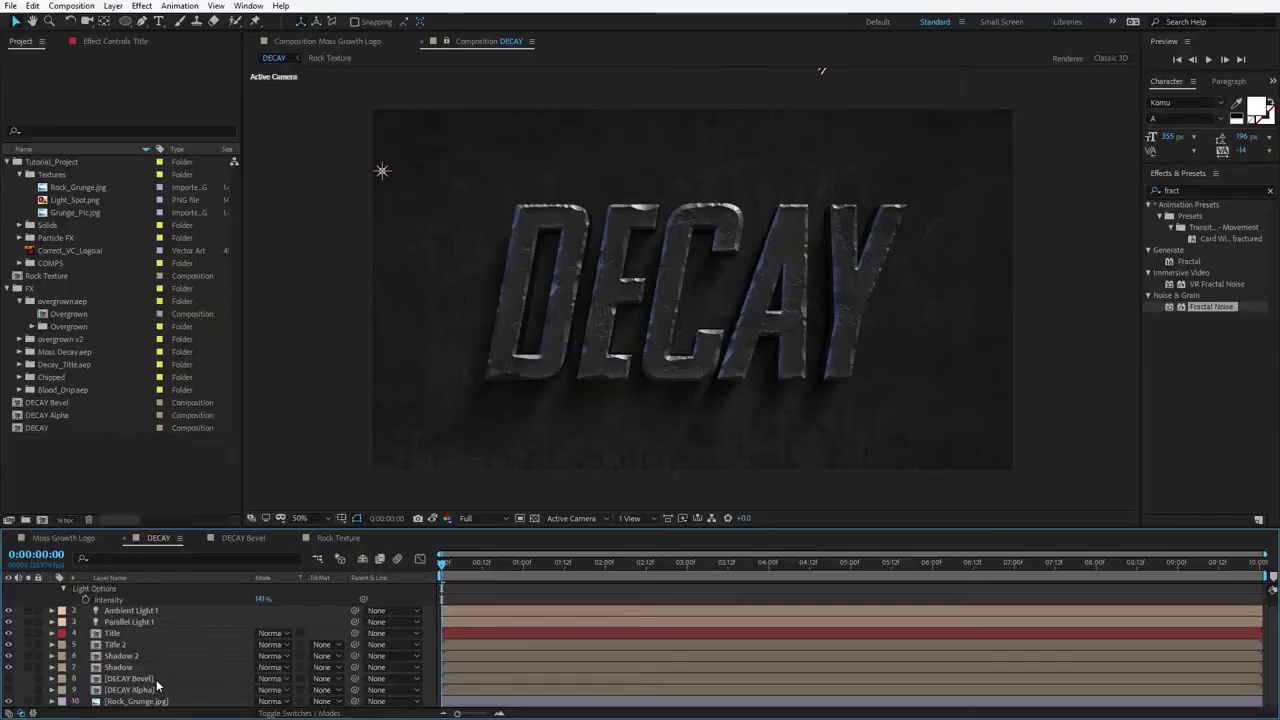
Step: Duplicate the DECAY Alpha layer and hide both copies
{"action": "left_click", "coordinate": [158, 690]}
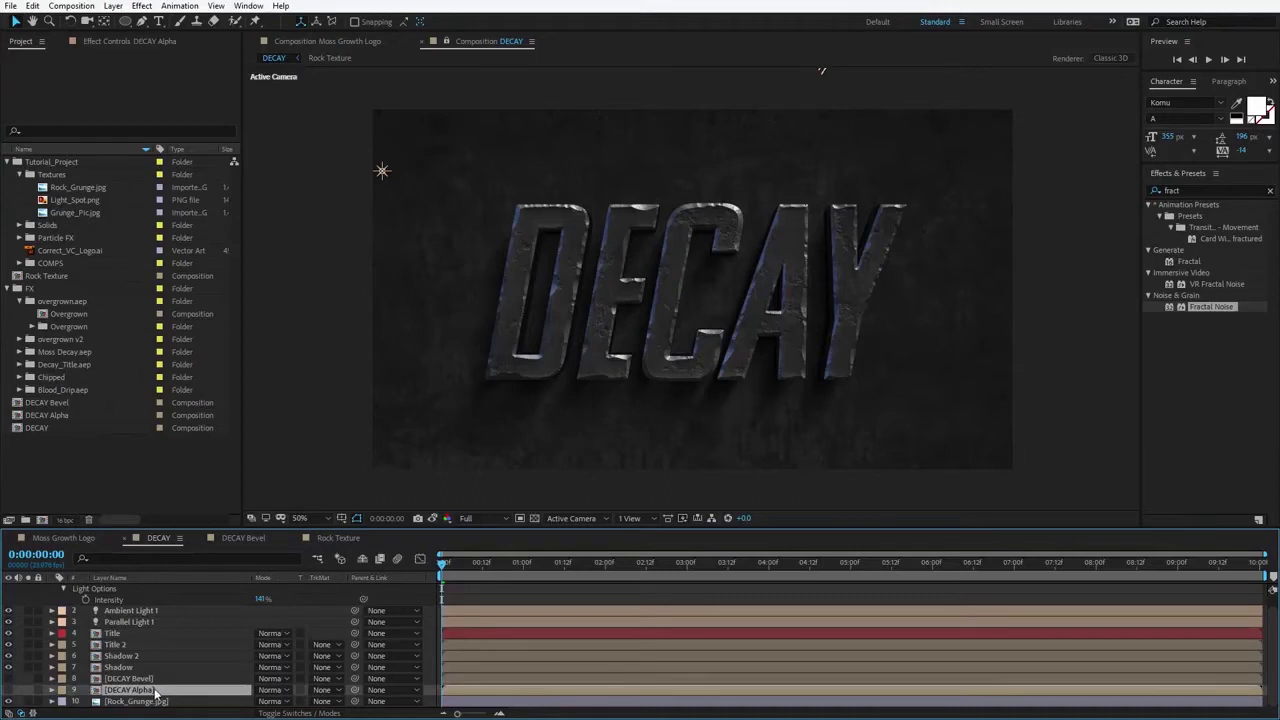
{"action": "key", "text": "F2"}
{"action": "left_click", "coordinate": [134, 690]}
{"action": "left_click", "coordinate": [9, 690]}
{"action": "key", "text": "F2"}
{"action": "left_click", "coordinate": [115, 690]}
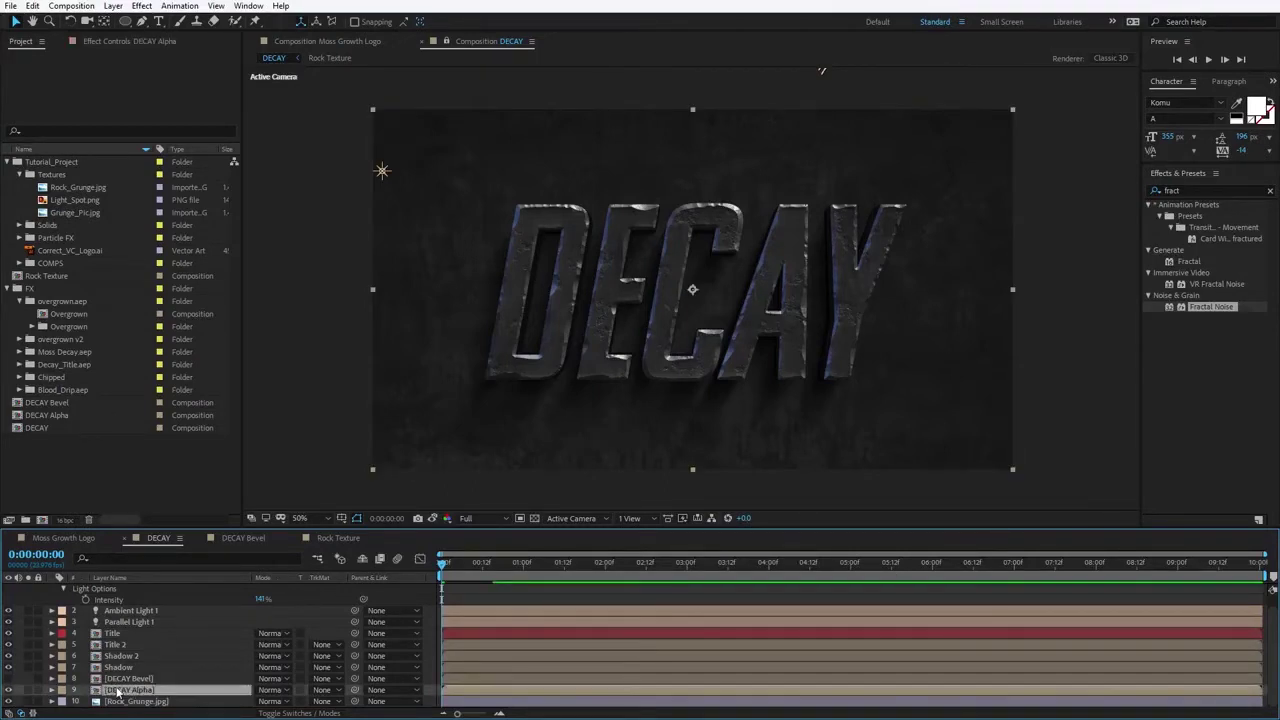
{"action": "left_click", "coordinate": [33, 6]}
{"action": "left_click", "coordinate": [88, 177]}
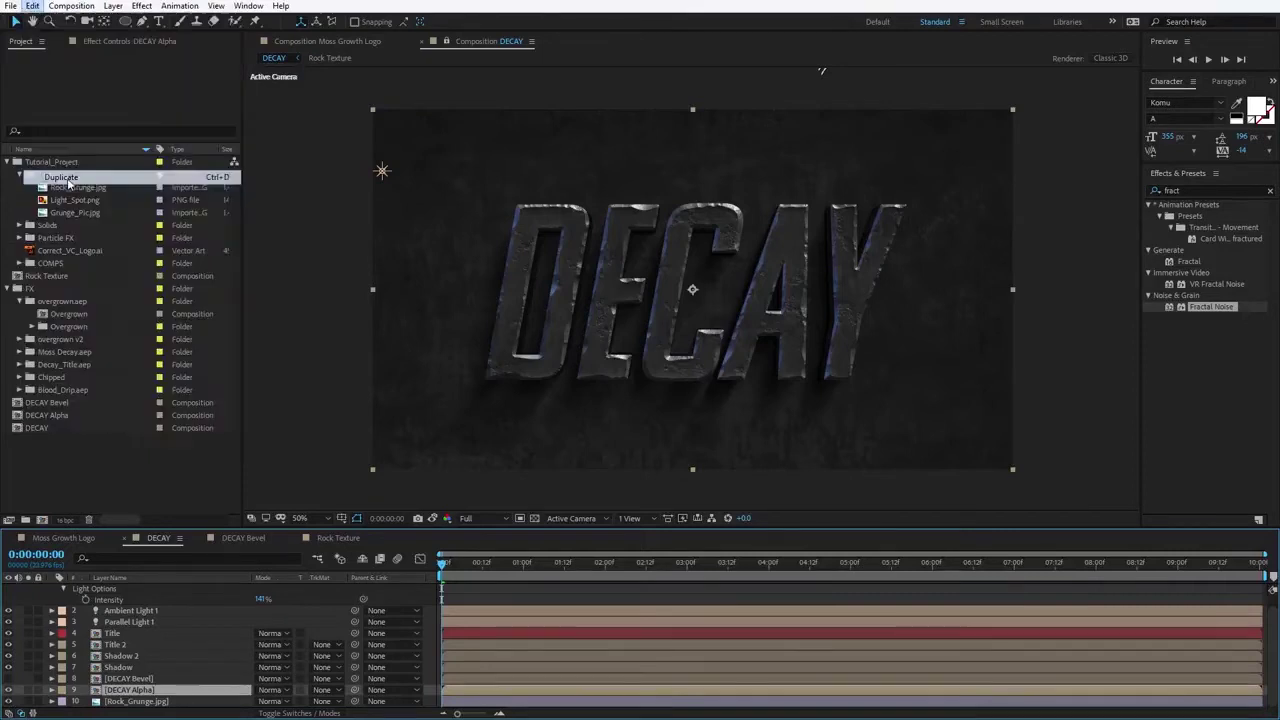
{"action": "scroll", "coordinate": [146, 660], "scroll_direction": "down", "scroll_amount": 1}
{"action": "left_click", "coordinate": [9, 690]}
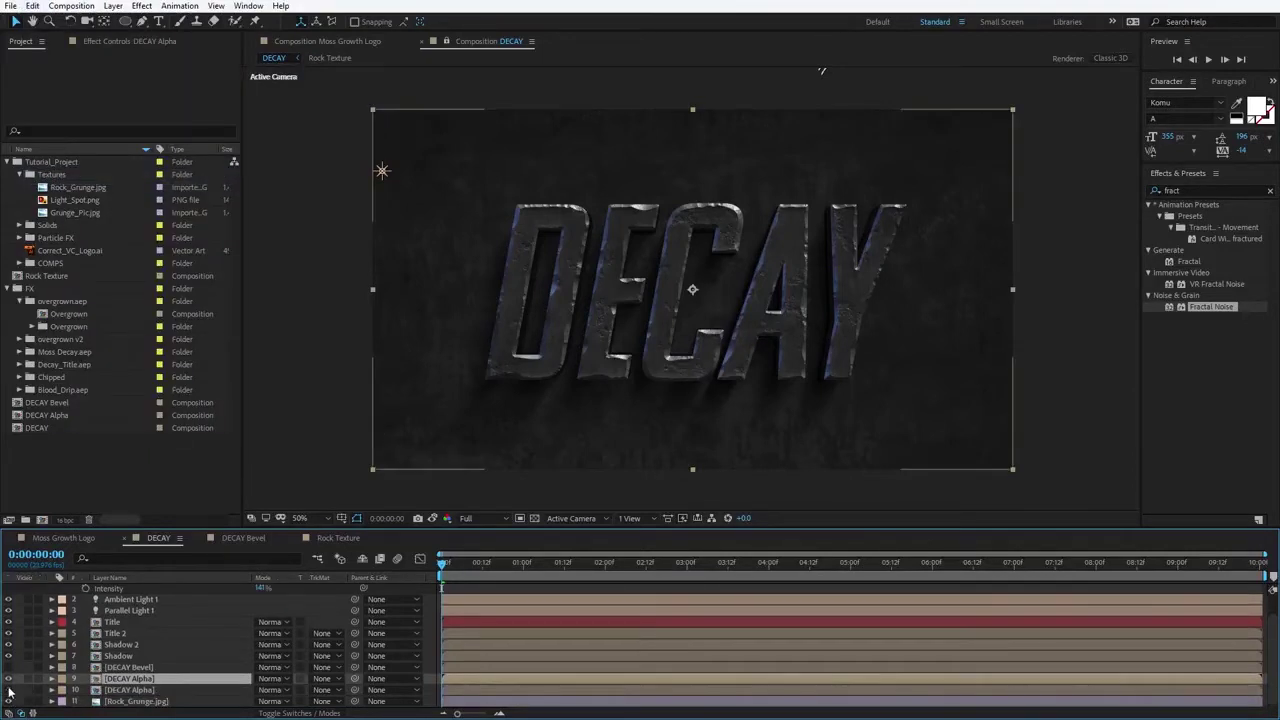
{"action": "left_click", "coordinate": [9, 679]}
Step: Pre-compose the upper DECAY Alpha copy as DECAY Moss, moving all attributes into the new composition
{"action": "left_click", "coordinate": [130, 690]}
{"action": "left_click", "coordinate": [122, 680]}
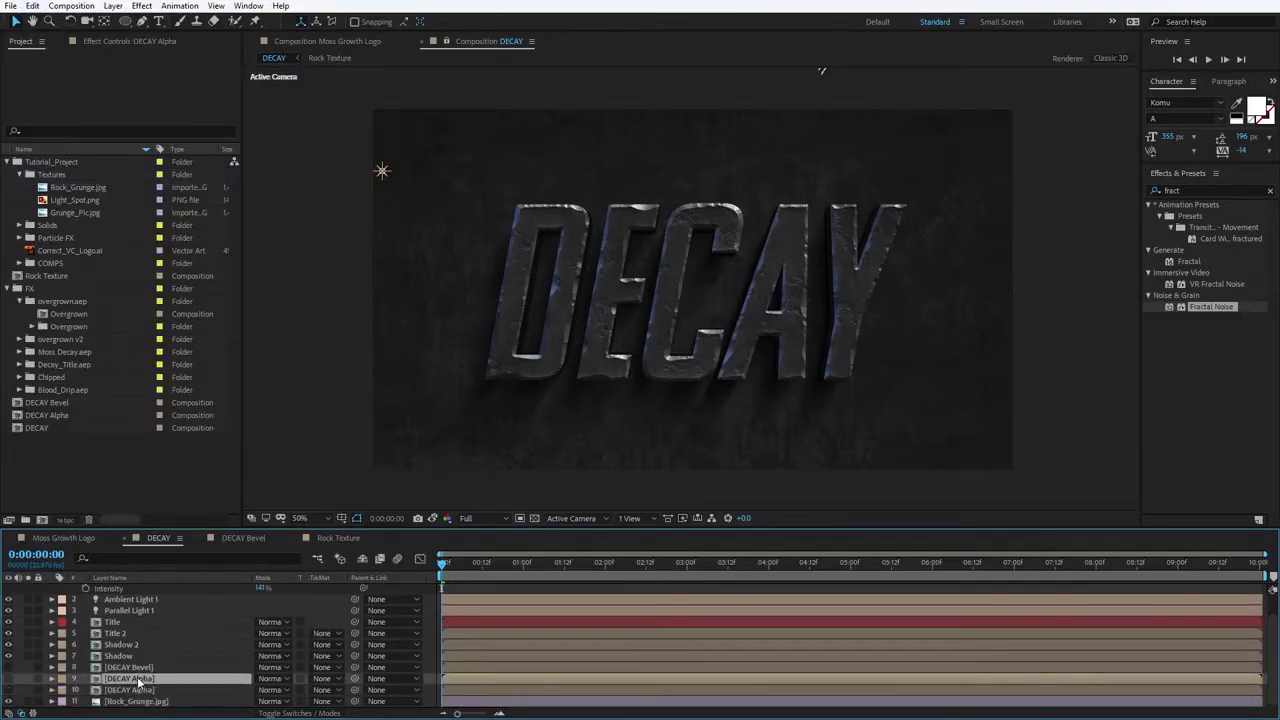
{"action": "left_click", "coordinate": [113, 6]}
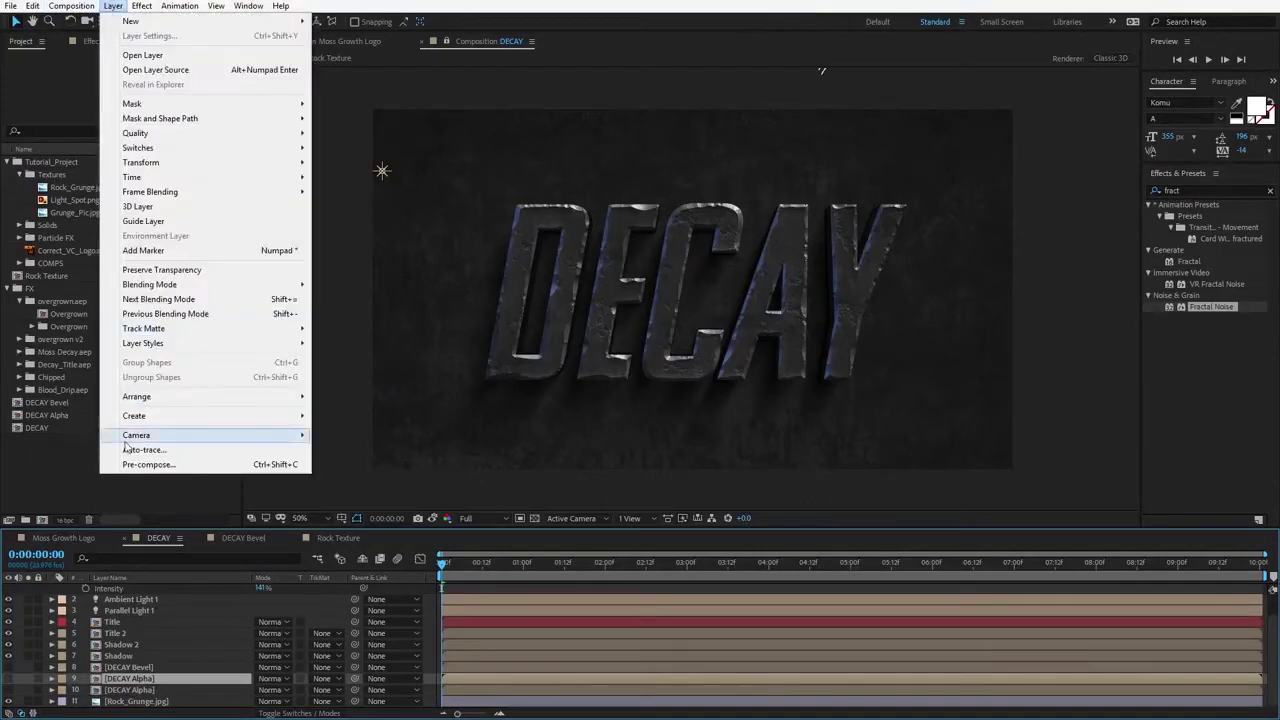
{"action": "left_click", "coordinate": [150, 465]}
{"action": "left_click", "coordinate": [530, 391]}
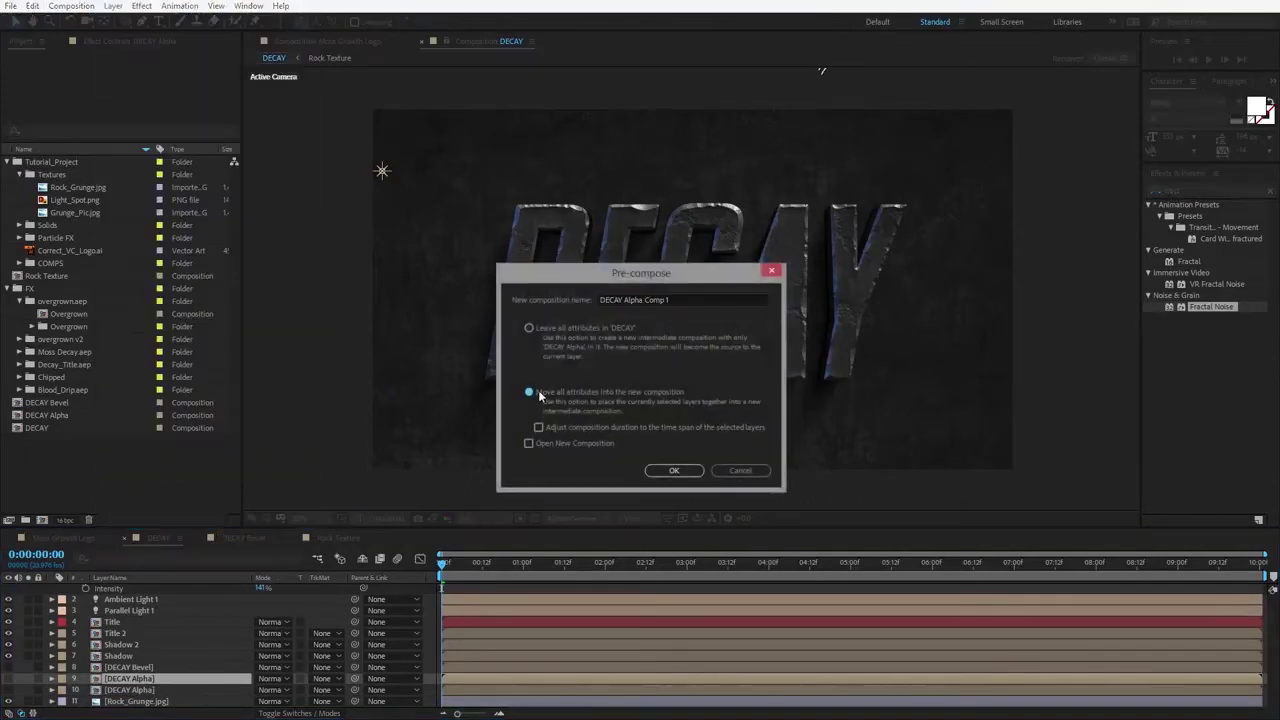
{"action": "left_click", "coordinate": [630, 299]}
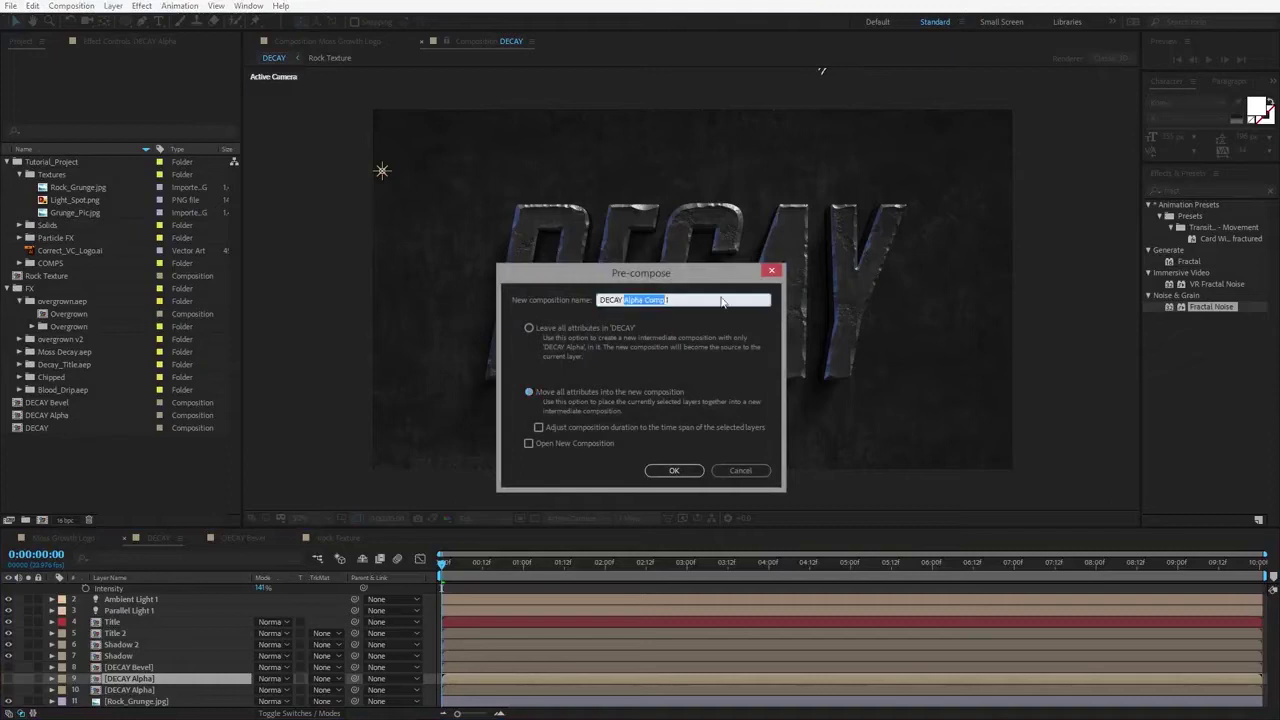
{"action": "type", "text": "DECAY Moss"}
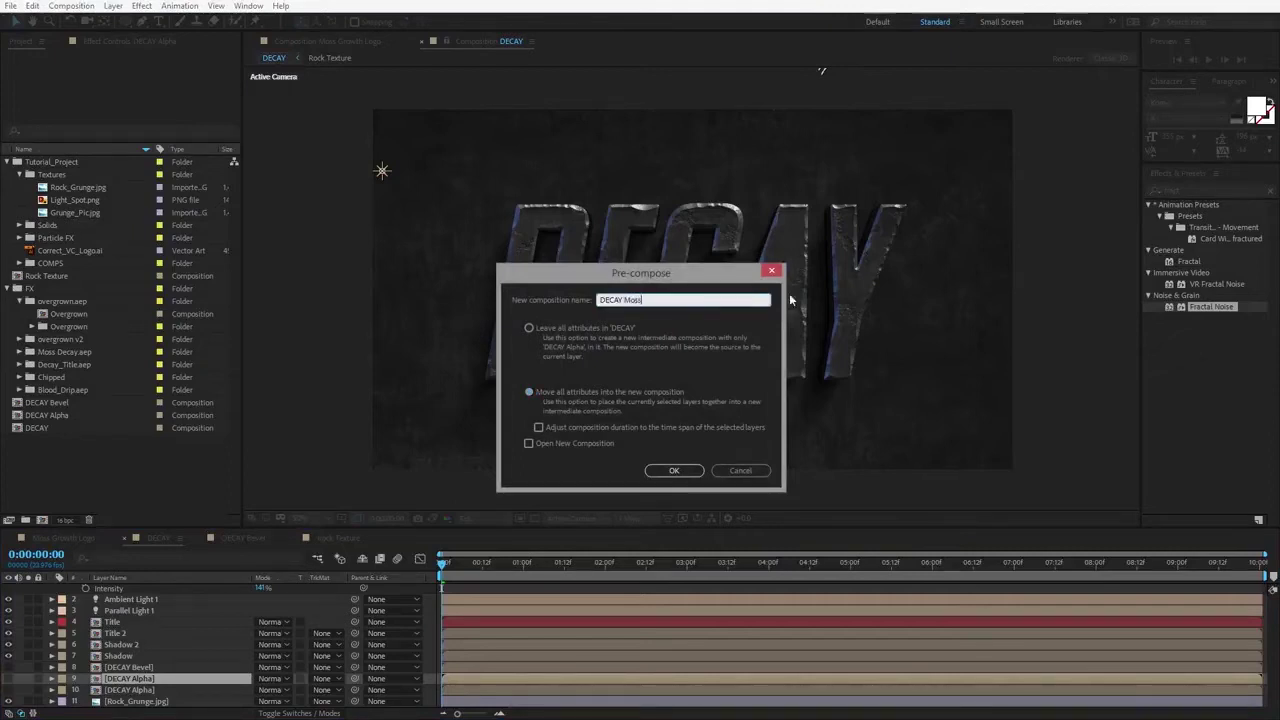
{"action": "left_click", "coordinate": [675, 472]}
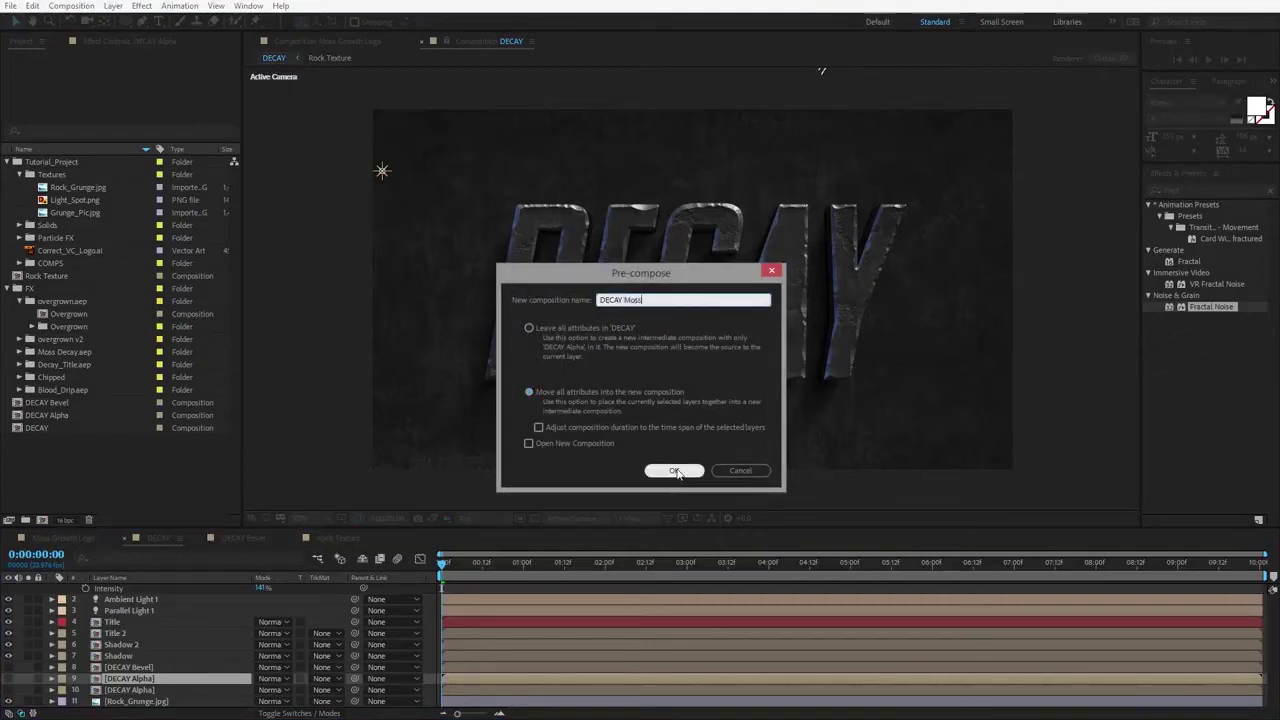
Step: Open the DECAY Moss composition in a second viewer beside DECAY and hide its DECAY Alpha layer
{"action": "double_click", "coordinate": [95, 684]}
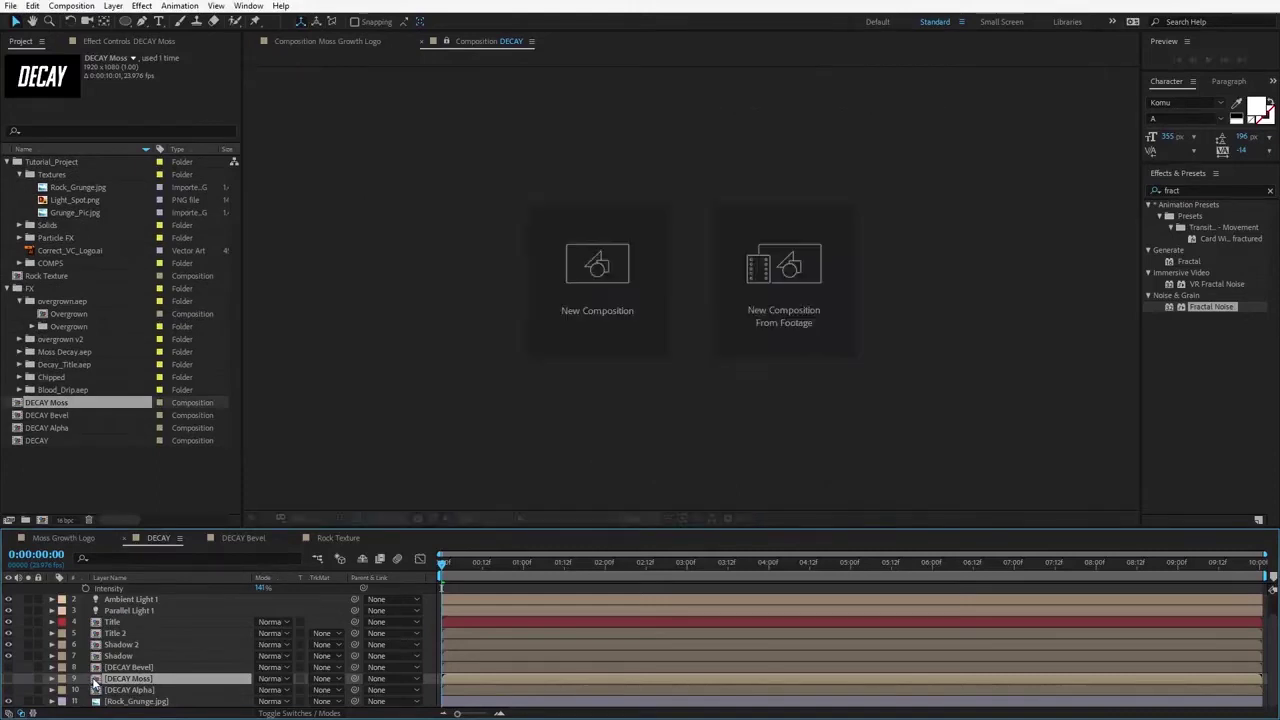
{"action": "left_click_drag", "start_coordinate": [1073, 199], "coordinate": [1119, 205]}
{"action": "left_click", "coordinate": [923, 228]}
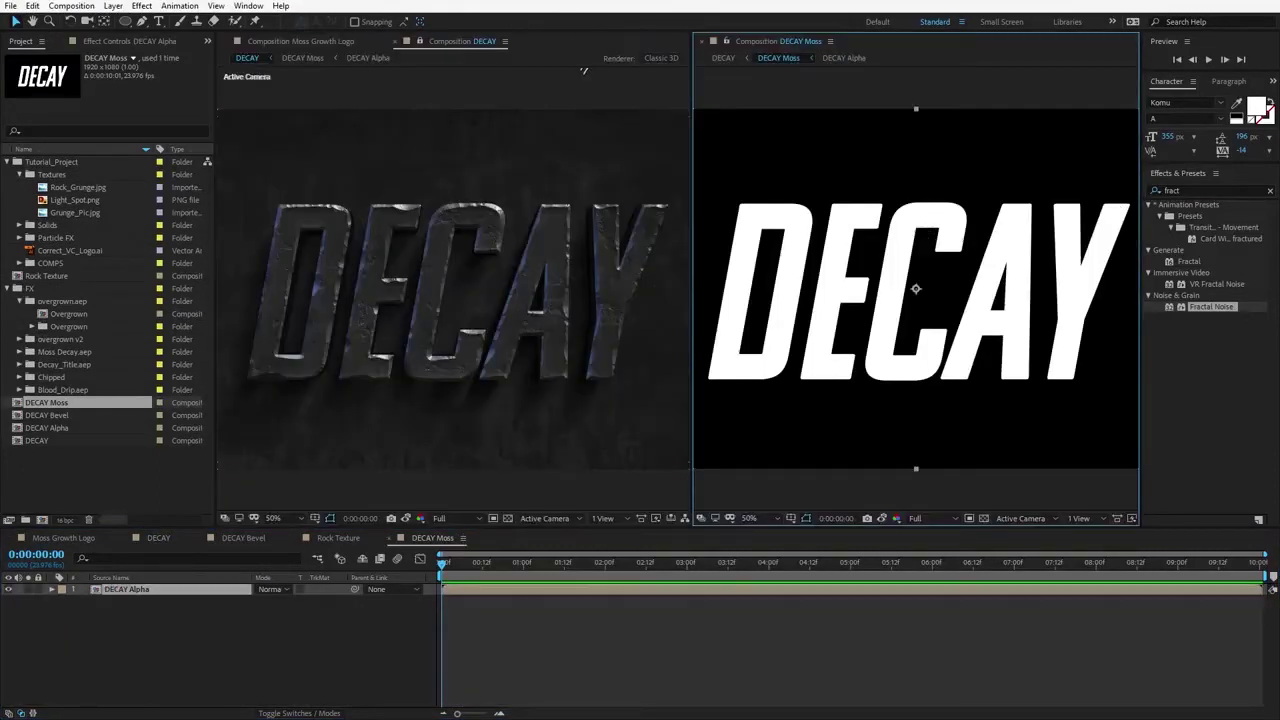
{"action": "left_click", "coordinate": [8, 590]}
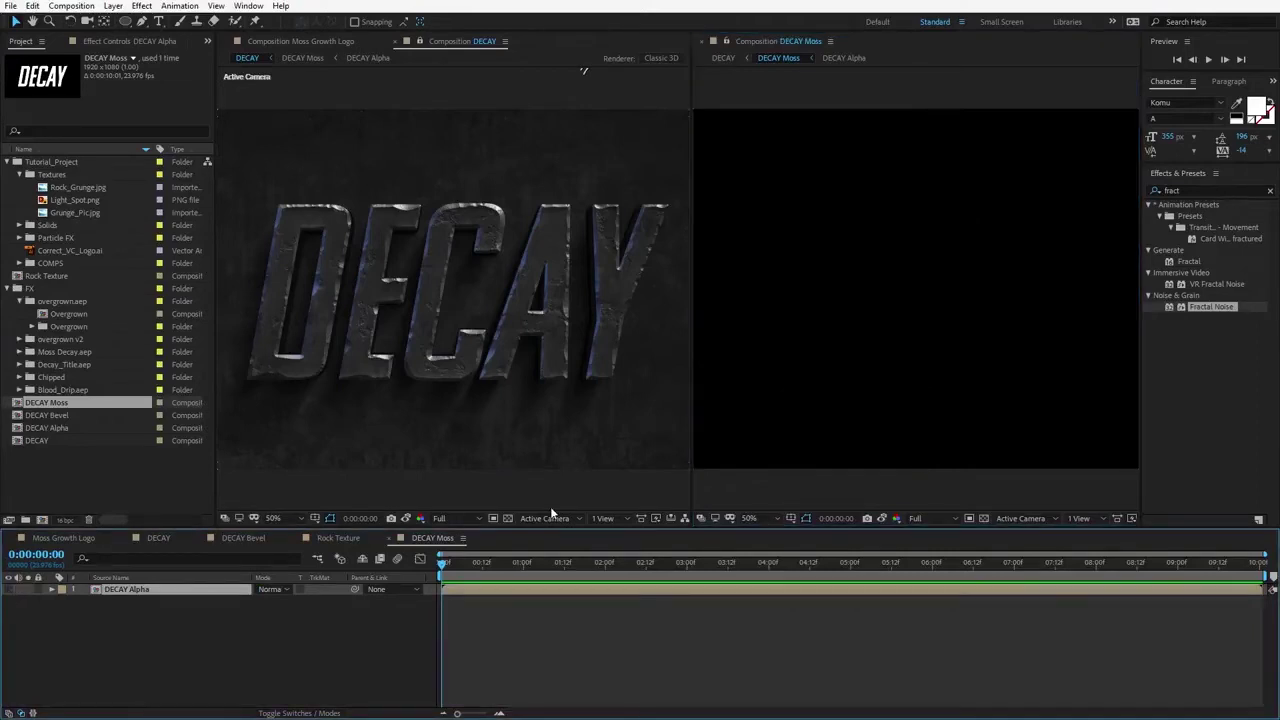
{"action": "left_click", "coordinate": [969, 493]}
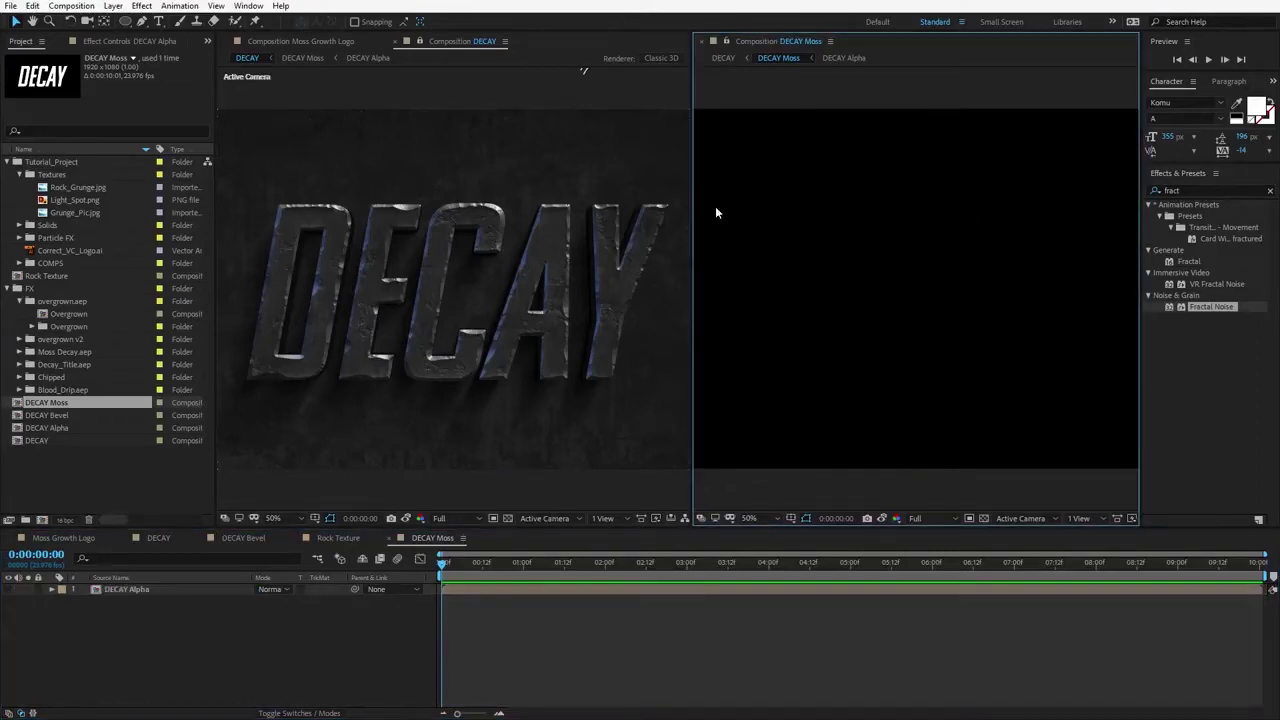
Step: Create a black 1920 x 1080 px solid named Moss in the DECAY Moss composition
{"action": "left_click", "coordinate": [113, 6]}
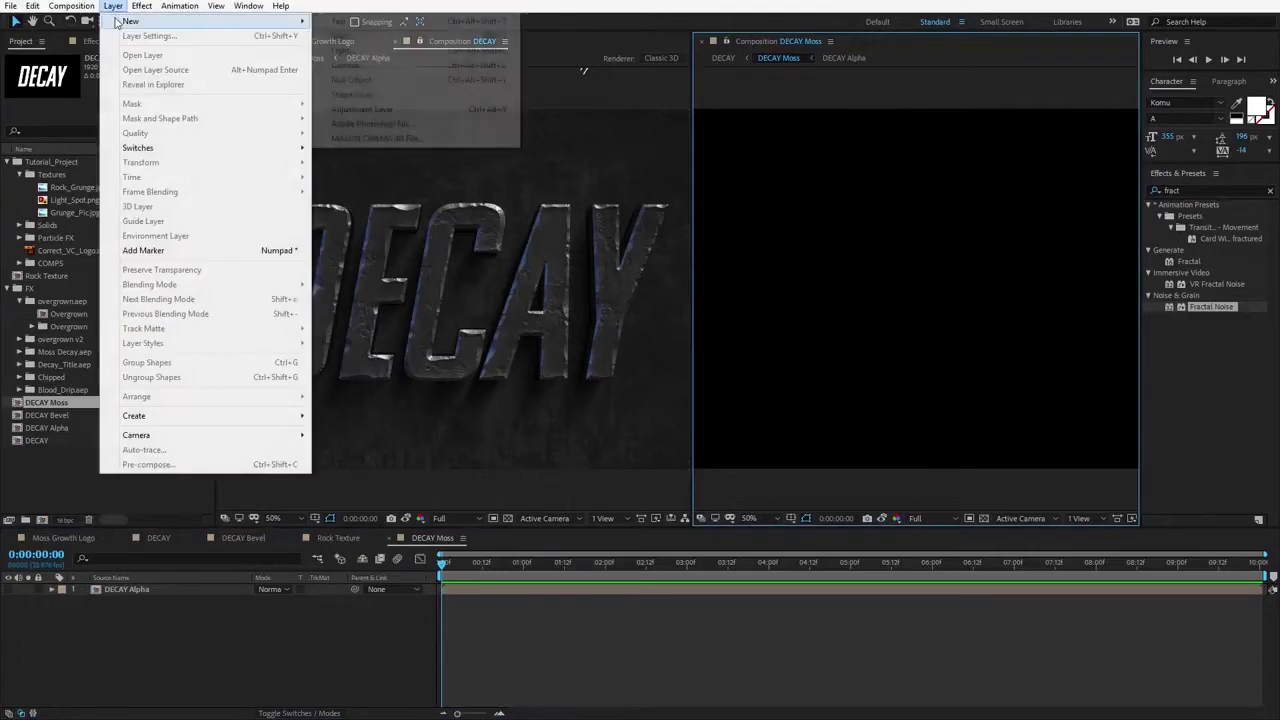
{"action": "mouse_move", "coordinate": [135, 23]}
{"action": "left_click", "coordinate": [350, 37]}
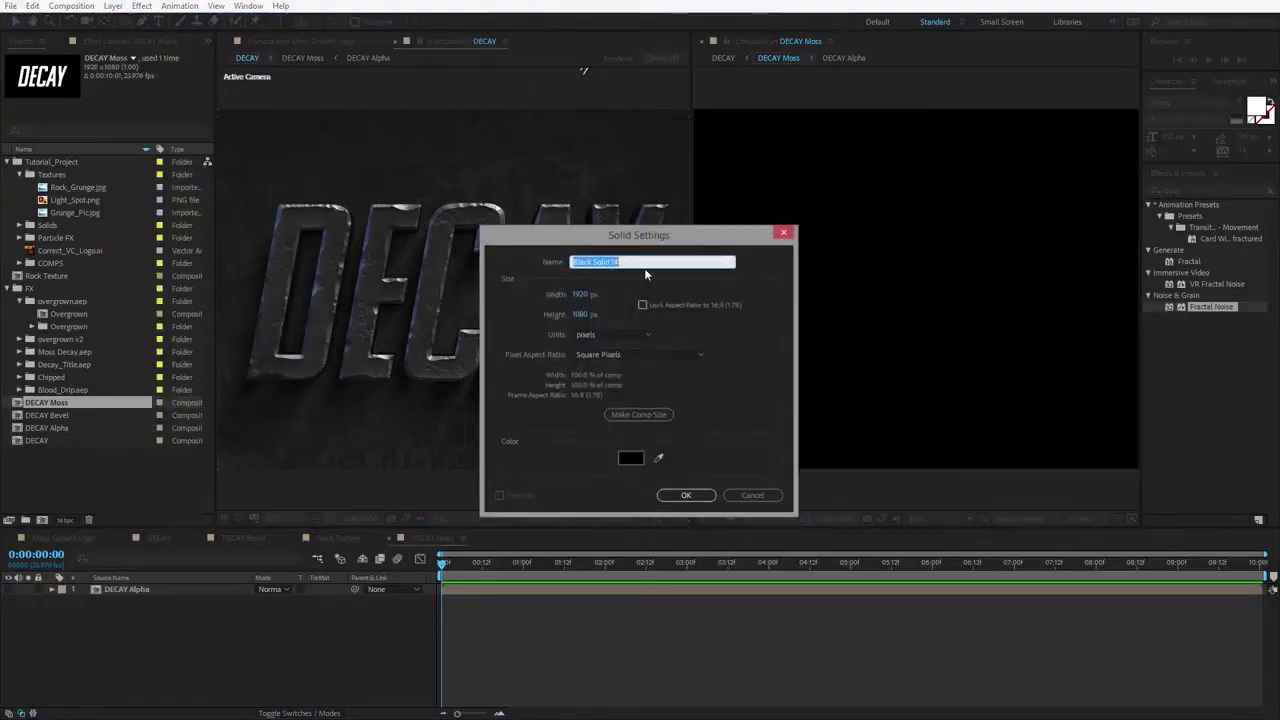
{"action": "type", "text": "Moss"}
{"action": "left_click", "coordinate": [686, 495]}
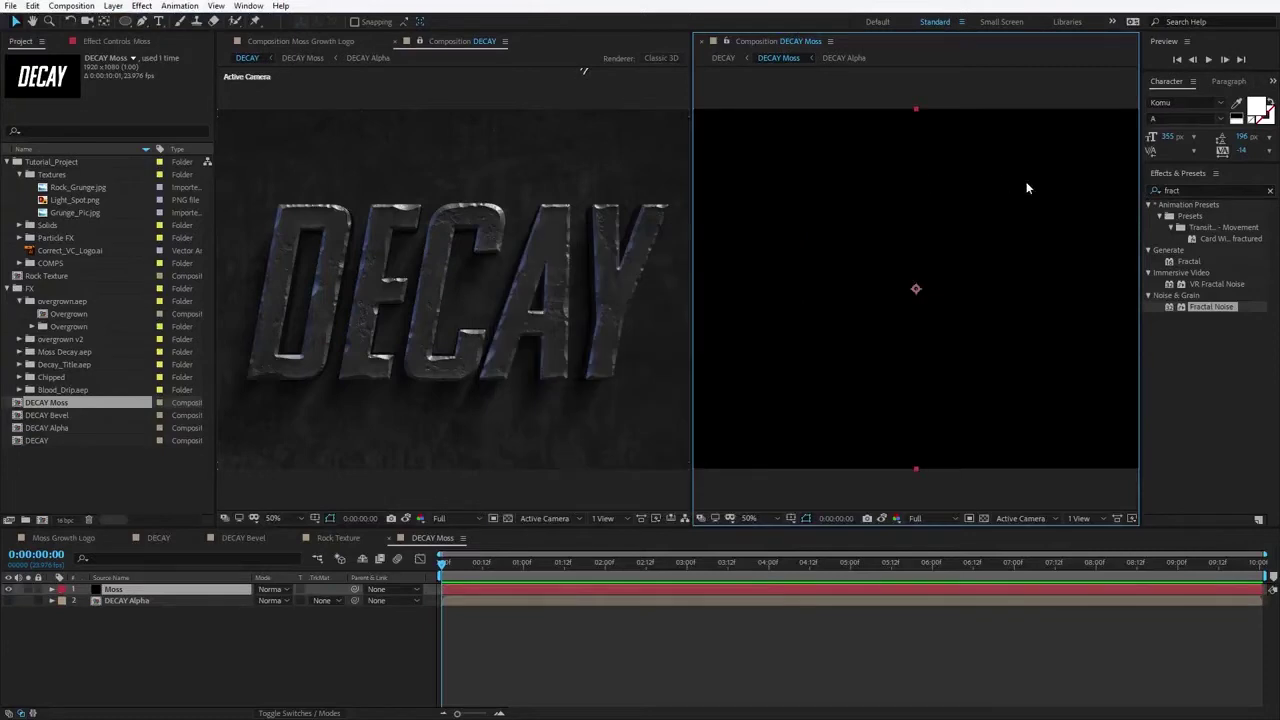
Step: Find the Cell Pattern effect and apply it to the Moss solid
{"action": "left_click", "coordinate": [1195, 190]}
{"action": "type", "text": "cell"}
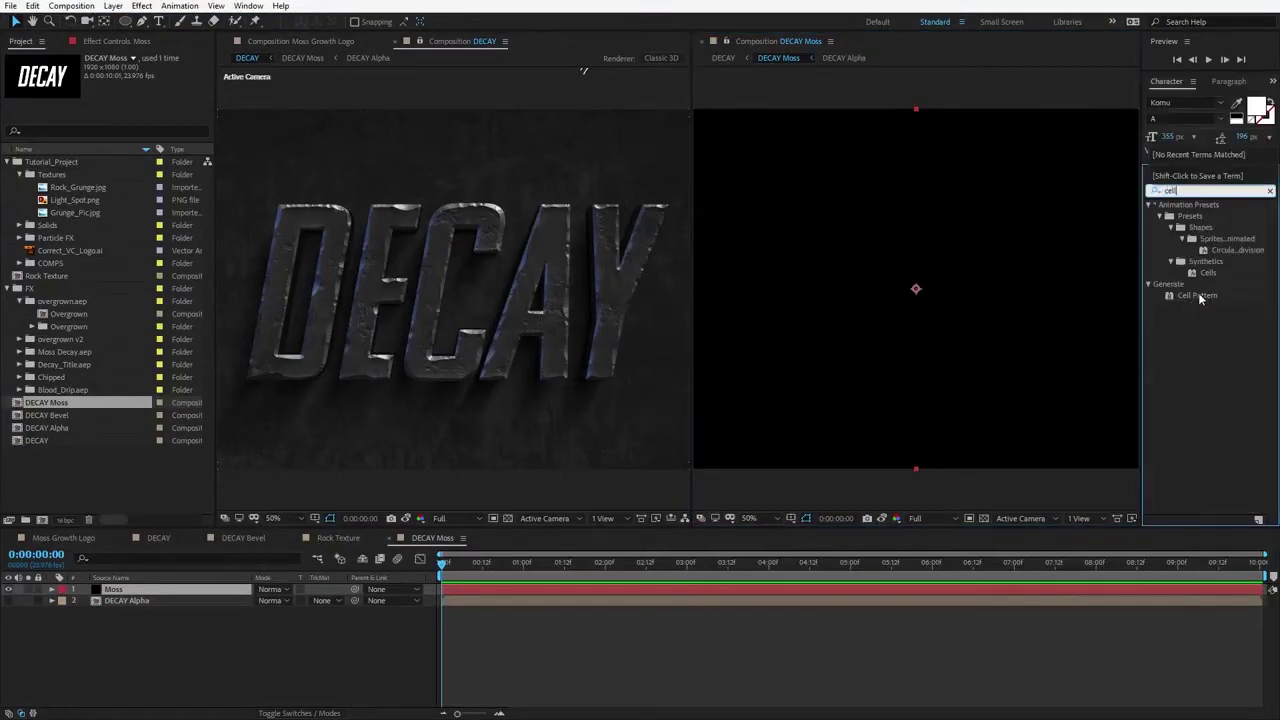
{"action": "left_click_drag", "start_coordinate": [1200, 298], "coordinate": [848, 257]}
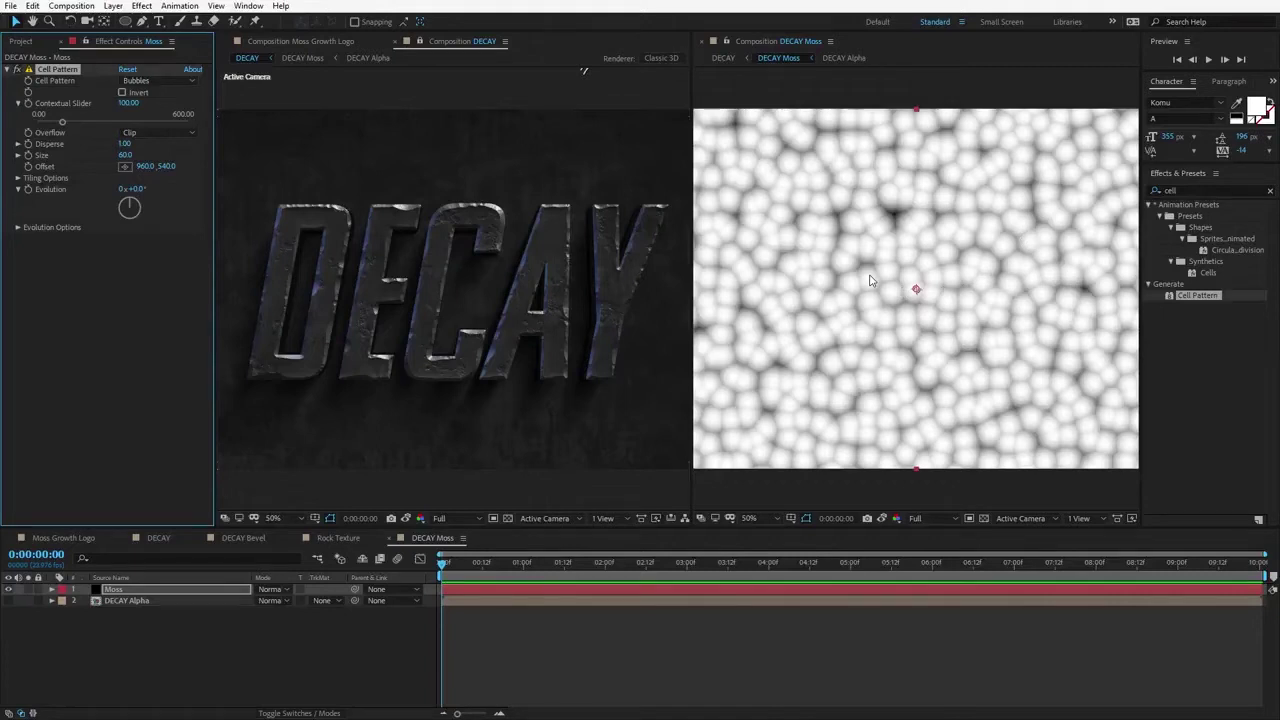
Step: Set the Cell Pattern size to 6.0 and its contextual slider to 282
{"action": "scroll", "coordinate": [870, 281], "scroll_direction": "up", "scroll_amount": 1}
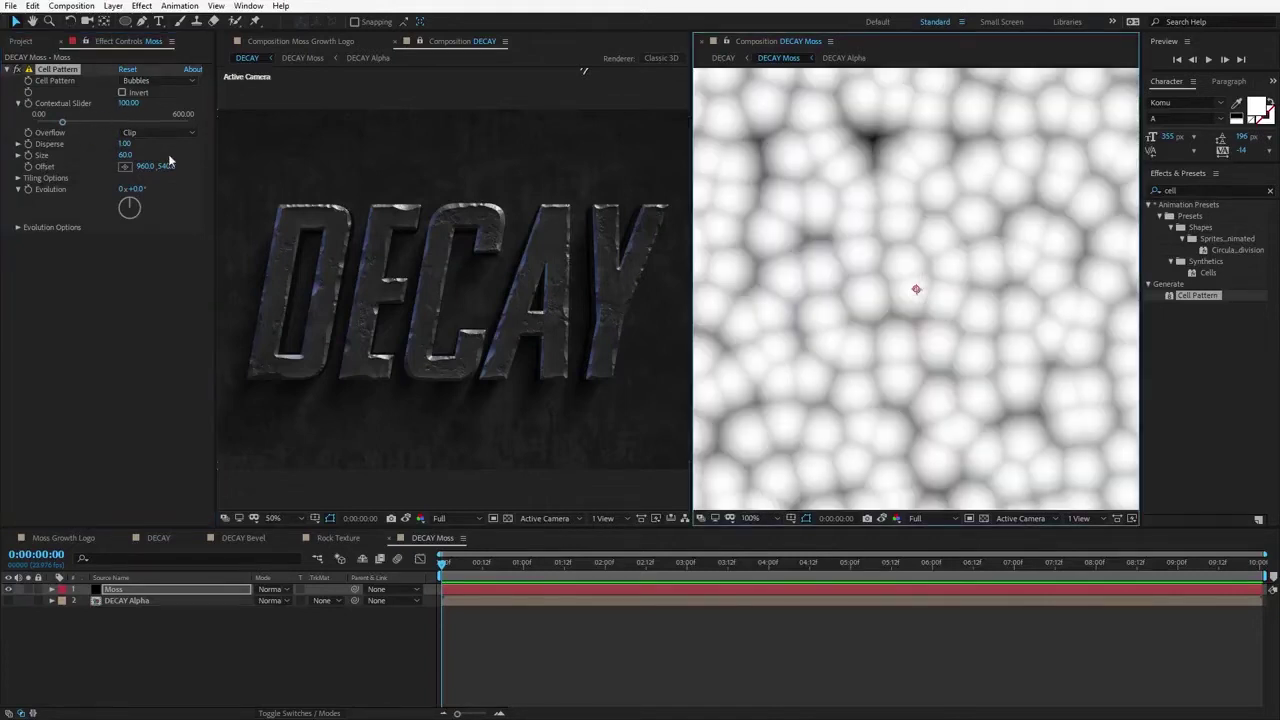
{"action": "left_click_drag", "start_coordinate": [124, 158], "coordinate": [98, 166]}
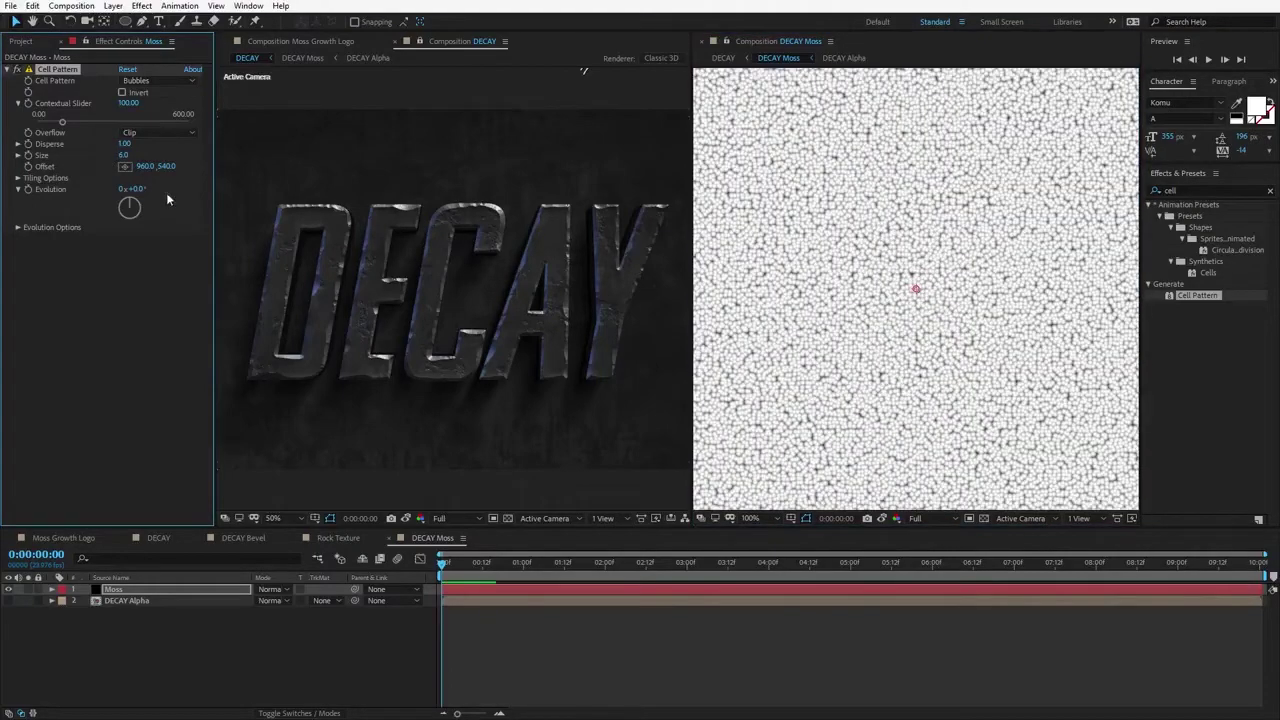
{"action": "left_click_drag", "start_coordinate": [128, 103], "coordinate": [318, 104]}
{"action": "key", "text": "period"}
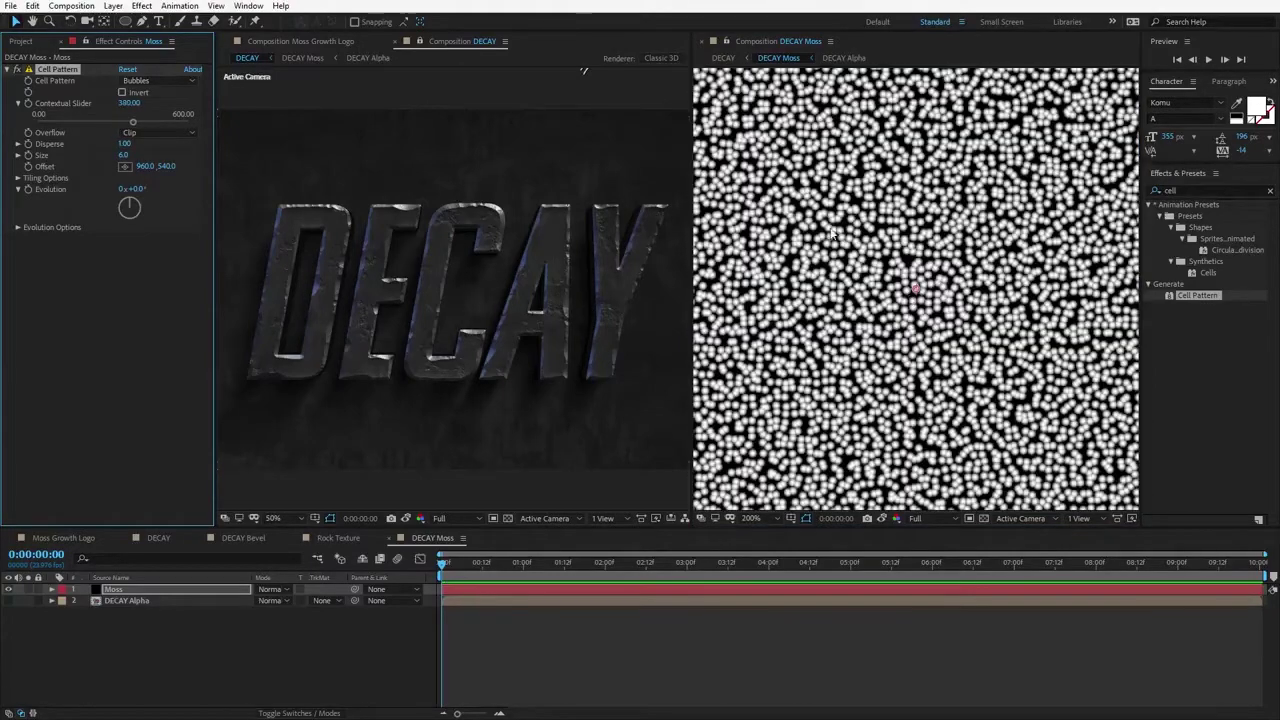
{"action": "mouse_move", "coordinate": [132, 122]}
{"action": "left_mouse_down"}
{"action": "mouse_move", "coordinate": [78, 122]}
{"action": "mouse_move", "coordinate": [108, 122]}
{"action": "left_mouse_up"}
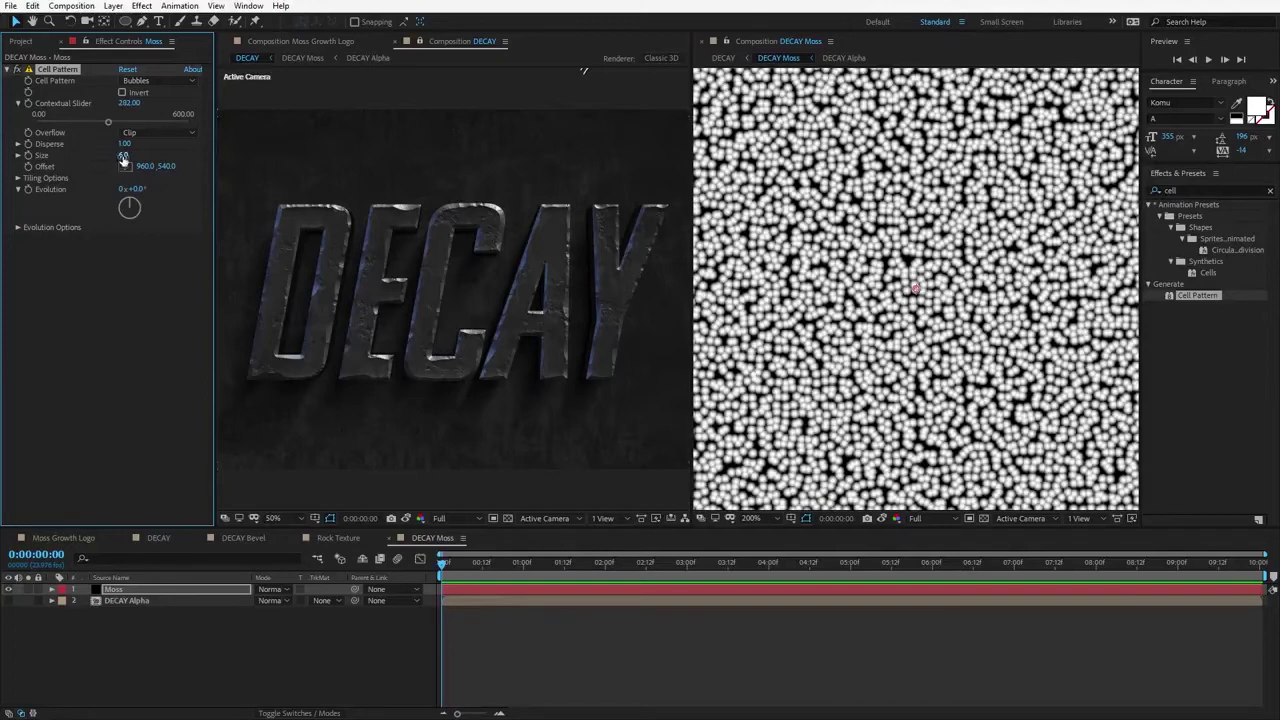
{"action": "key", "text": "comma"}
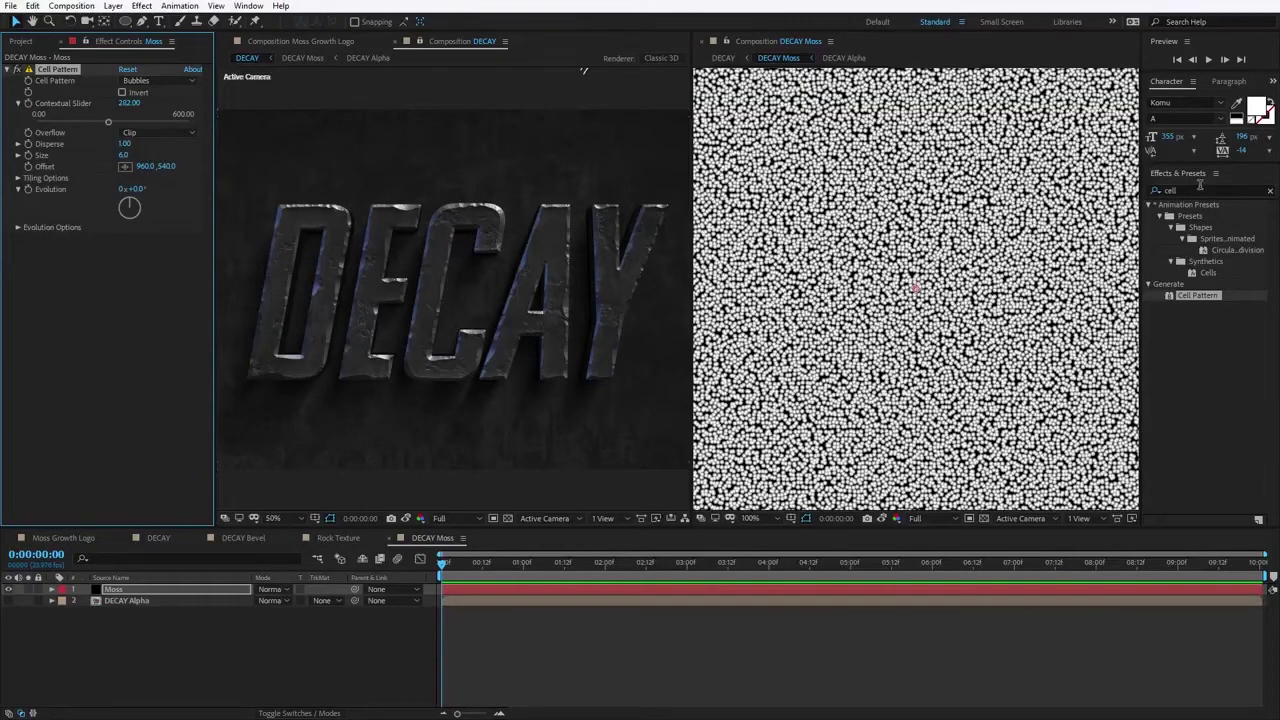
Step: Find the Turbulent Displace effect and apply it to the Moss solid
{"action": "double_click", "coordinate": [1200, 186]}
{"action": "type", "text": "turb"}
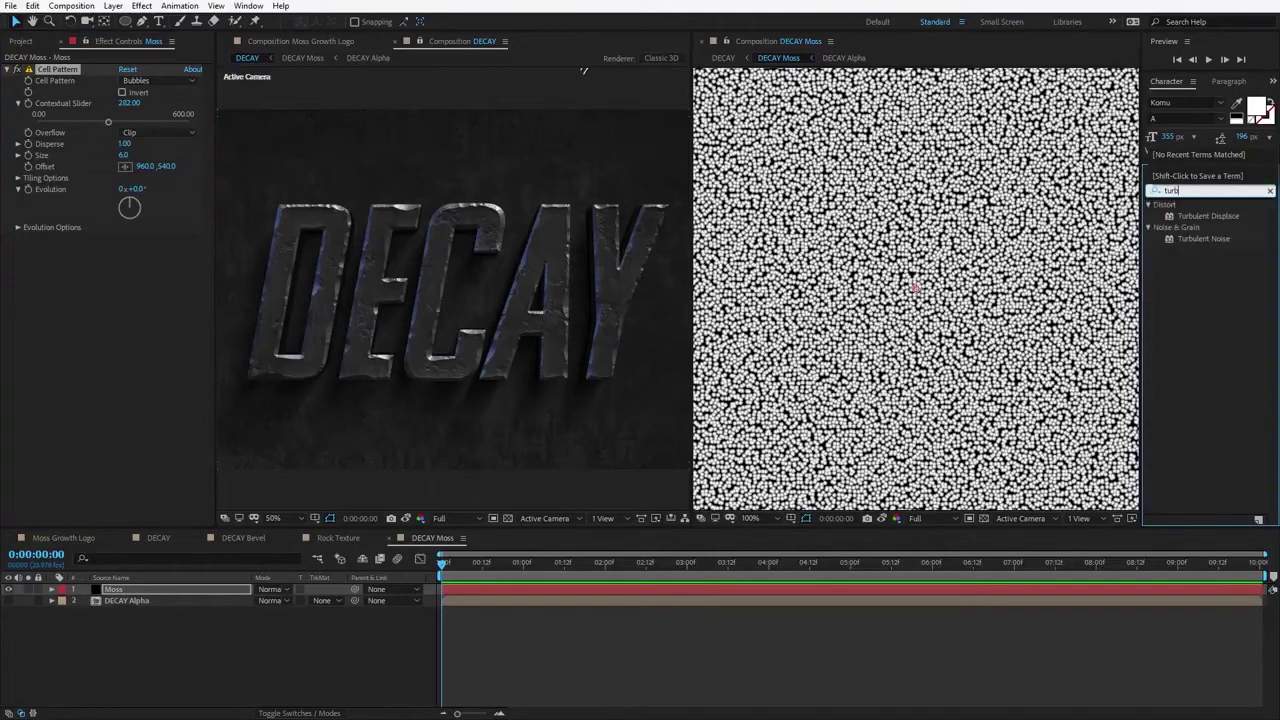
{"action": "double_click", "coordinate": [1208, 216]}
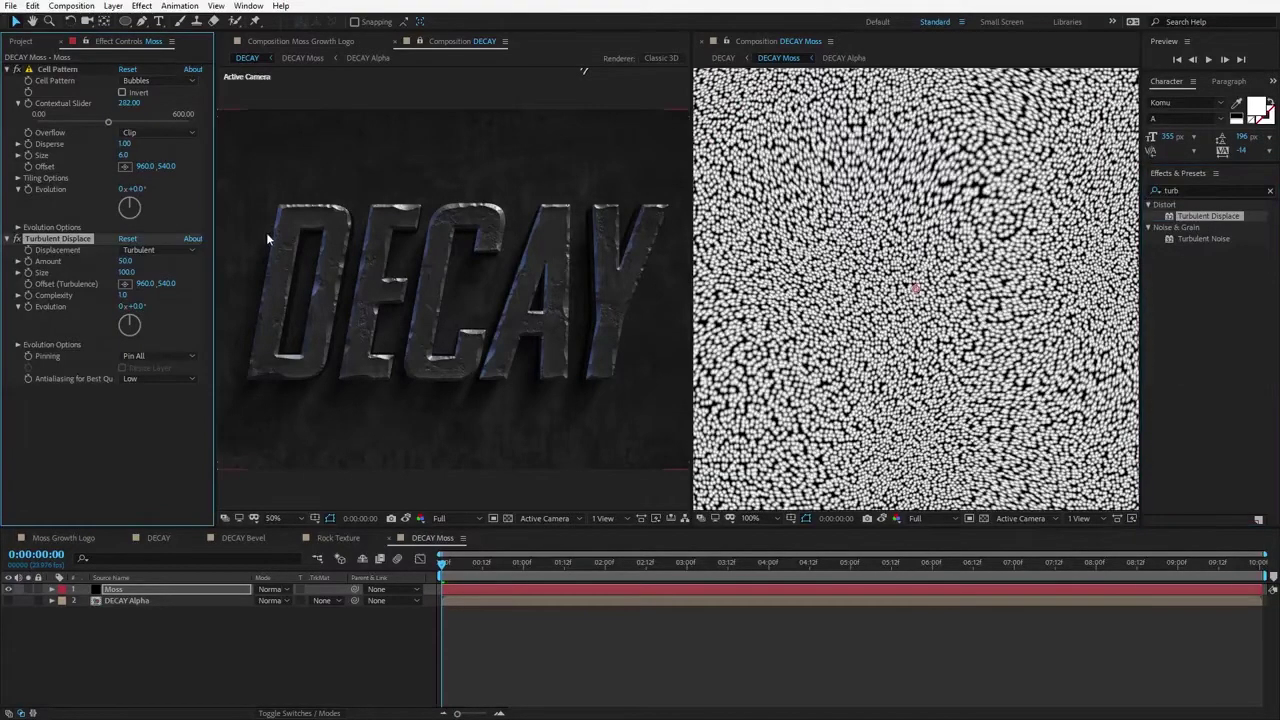
Step: Set the Turbulent Displace size to 2.0 and its amount to 100
{"action": "left_click_drag", "start_coordinate": [126, 274], "coordinate": [78, 283]}
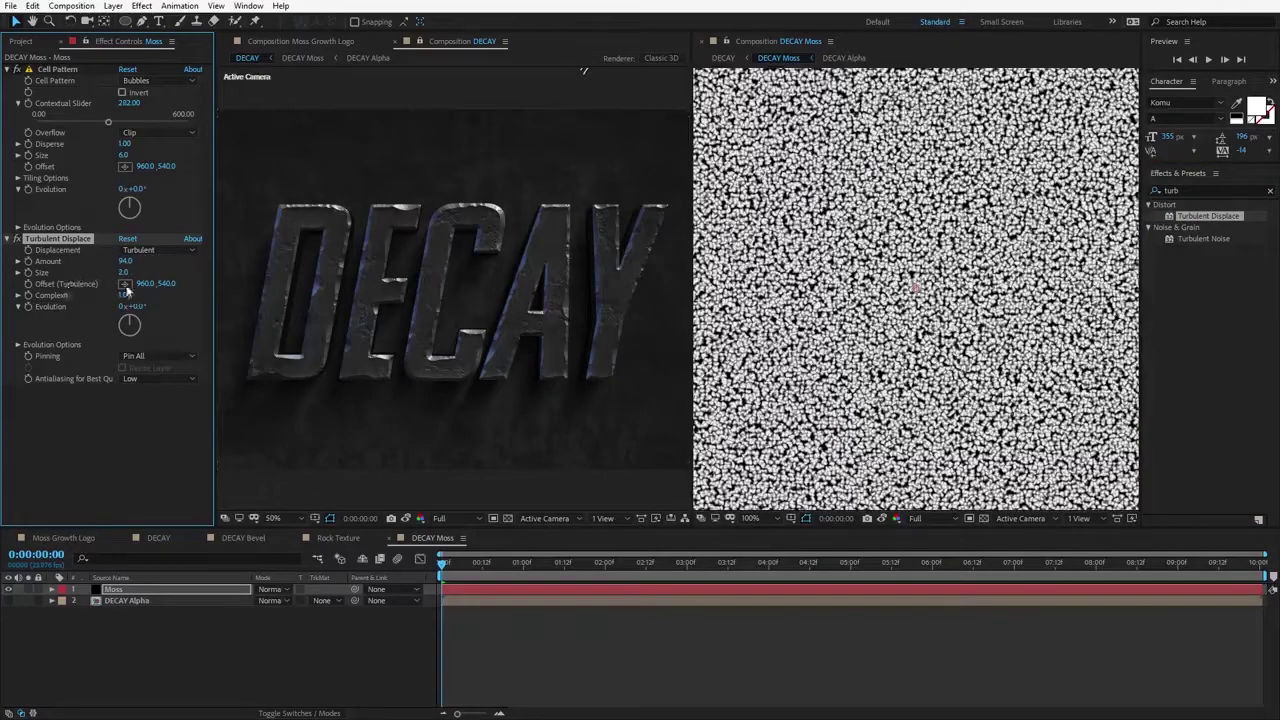
{"action": "key", "text": "period"}
{"action": "left_click", "coordinate": [125, 261]}
{"action": "type", "text": "100"}
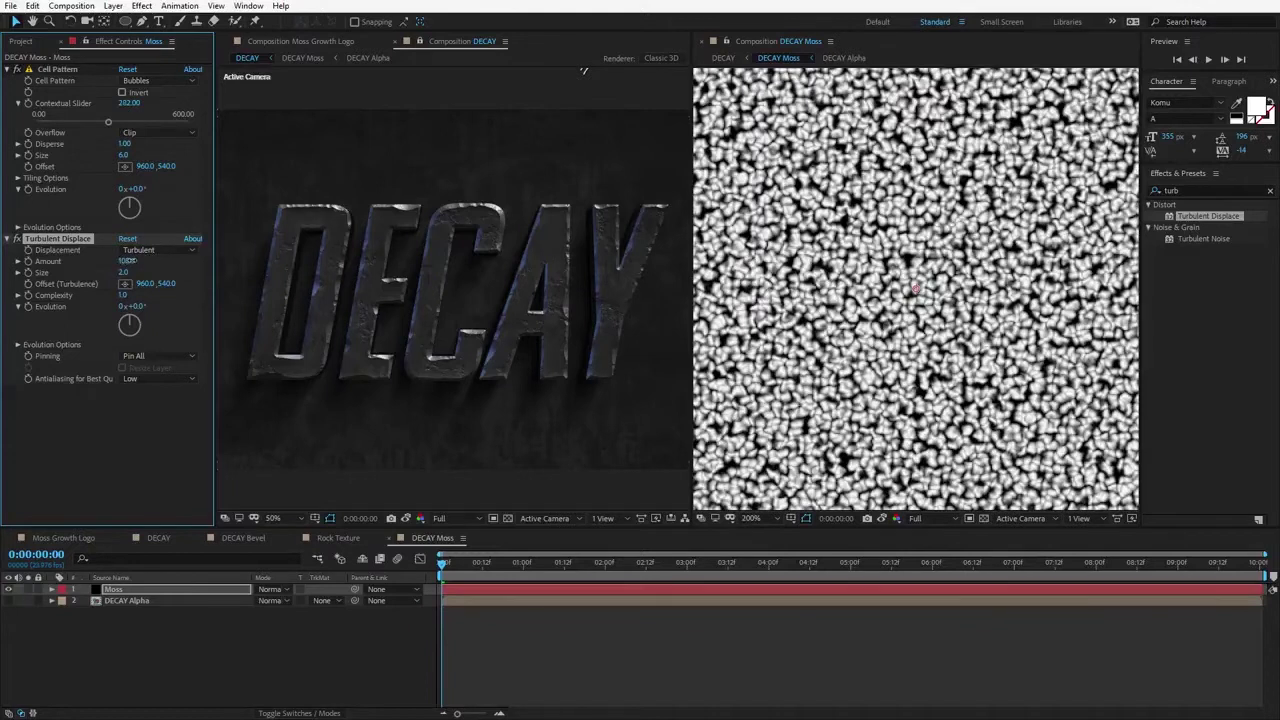
Step: Set the Turbulent Displace amount to 92 and its complexity to 2.0 on the Moss solid
{"action": "key", "text": "Return"}
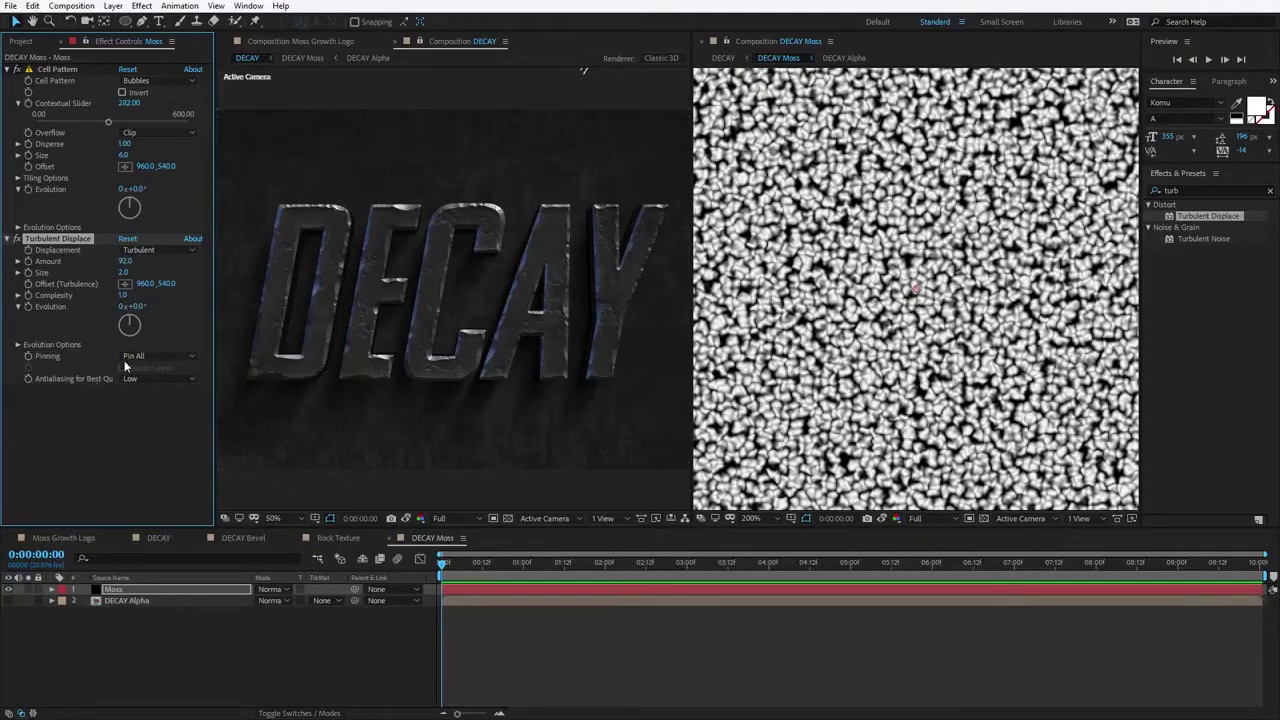
{"action": "left_click", "coordinate": [122, 296]}
{"action": "type", "text": "3"}
{"action": "key", "text": "Return"}
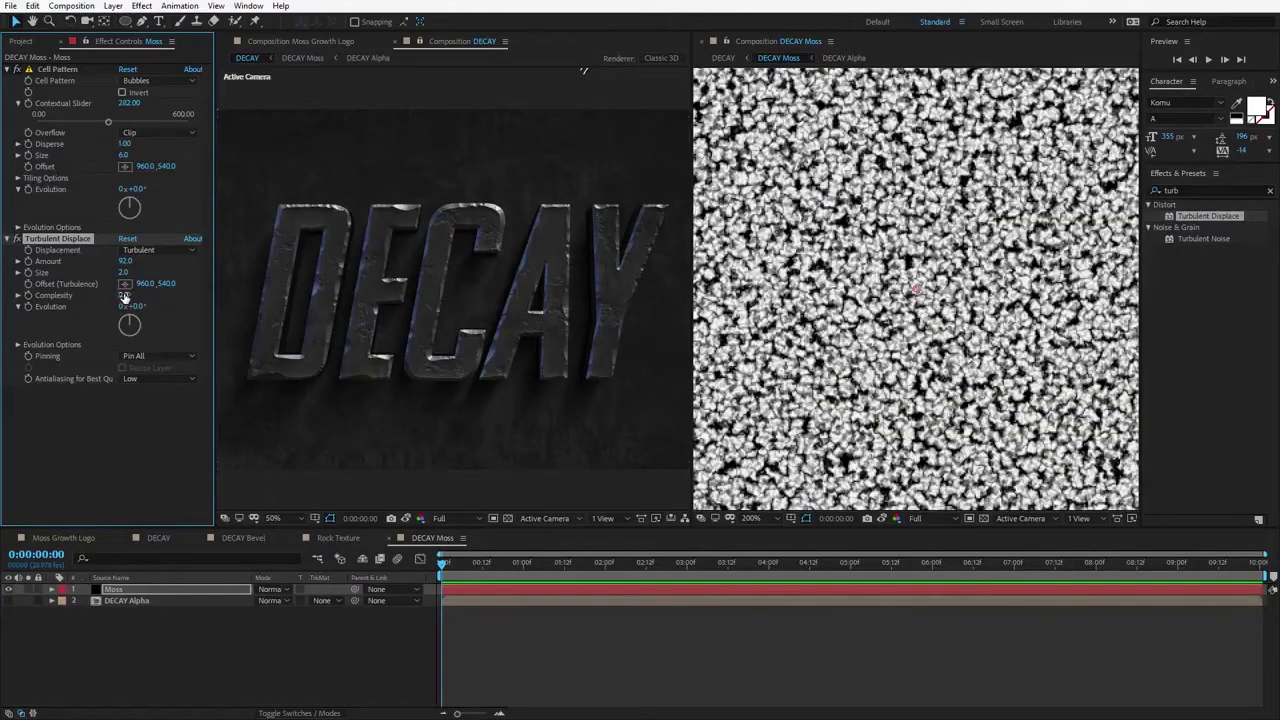
{"action": "scroll", "coordinate": [876, 312], "scroll_direction": "down", "scroll_amount": 3}
{"action": "scroll", "coordinate": [885, 338], "scroll_direction": "up", "scroll_amount": 1}
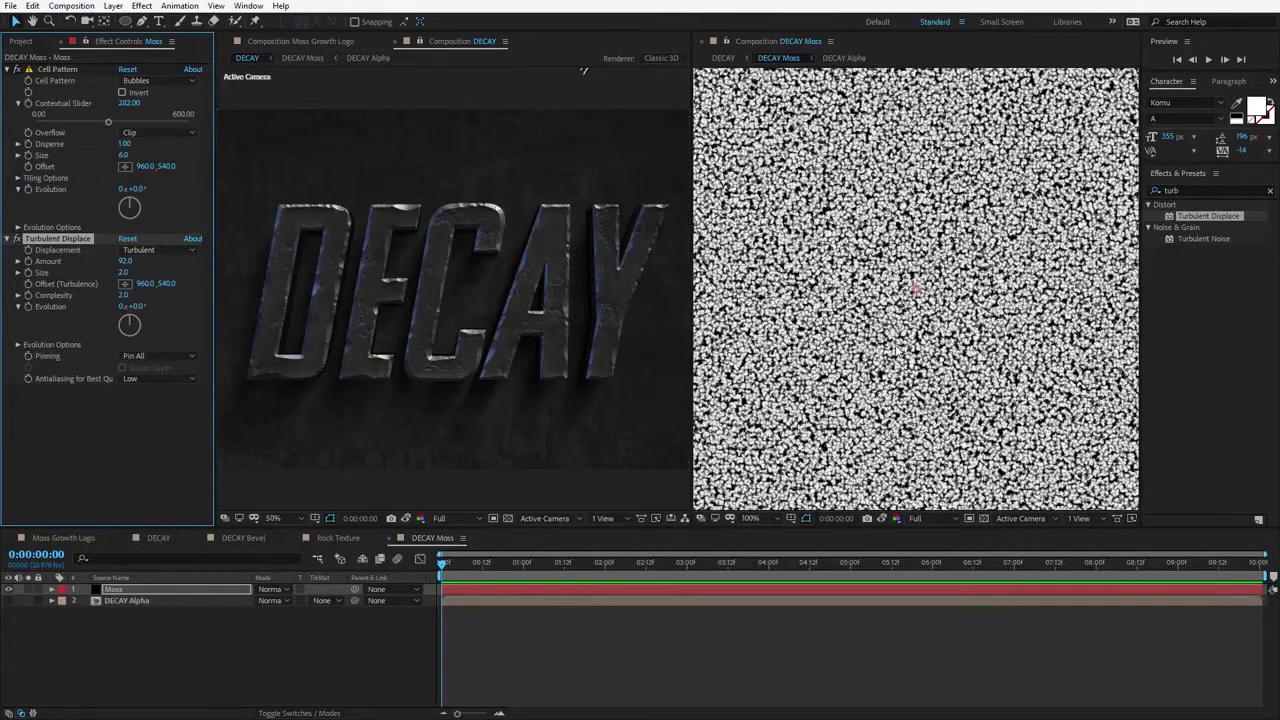
Step: Find the Fractal Noise effect, apply it to the Moss solid and set its contrast to 245
{"action": "key", "text": "F2"}
{"action": "left_click", "coordinate": [1202, 189]}
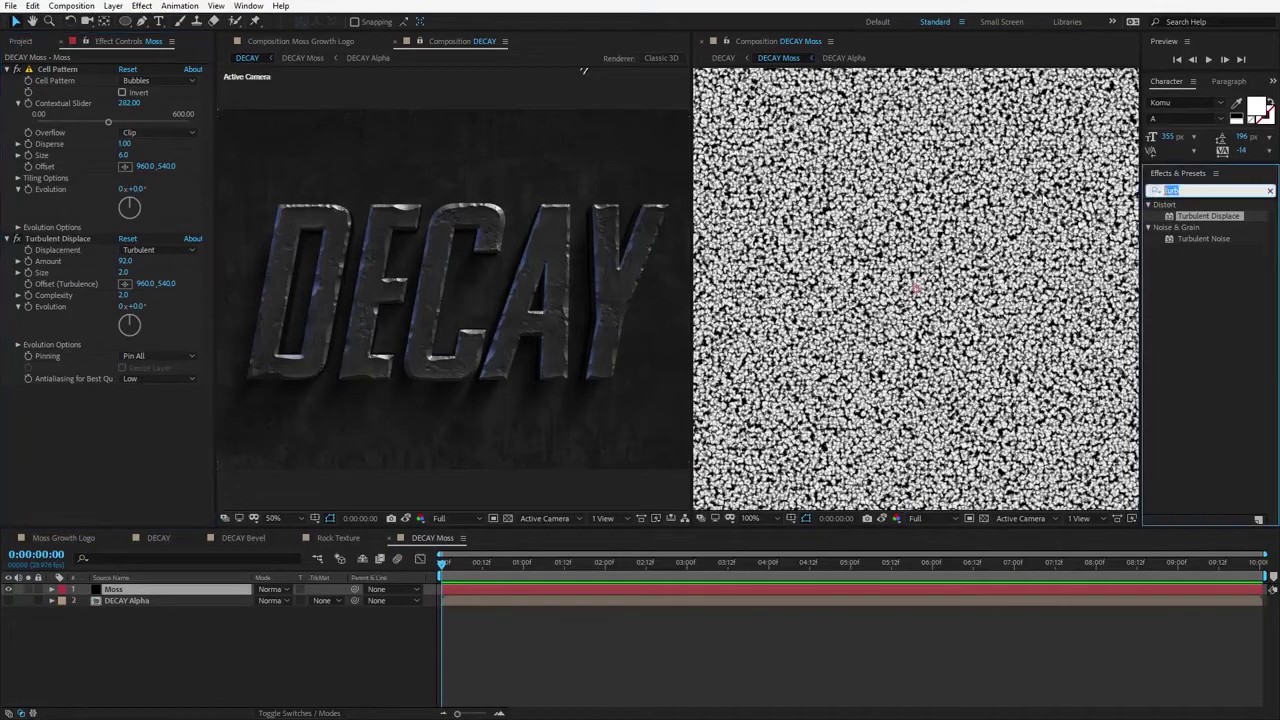
{"action": "type", "text": "fract"}
{"action": "left_click_drag", "start_coordinate": [1211, 306], "coordinate": [886, 328]}
{"action": "left_click_drag", "start_coordinate": [125, 390], "coordinate": [195, 399]}
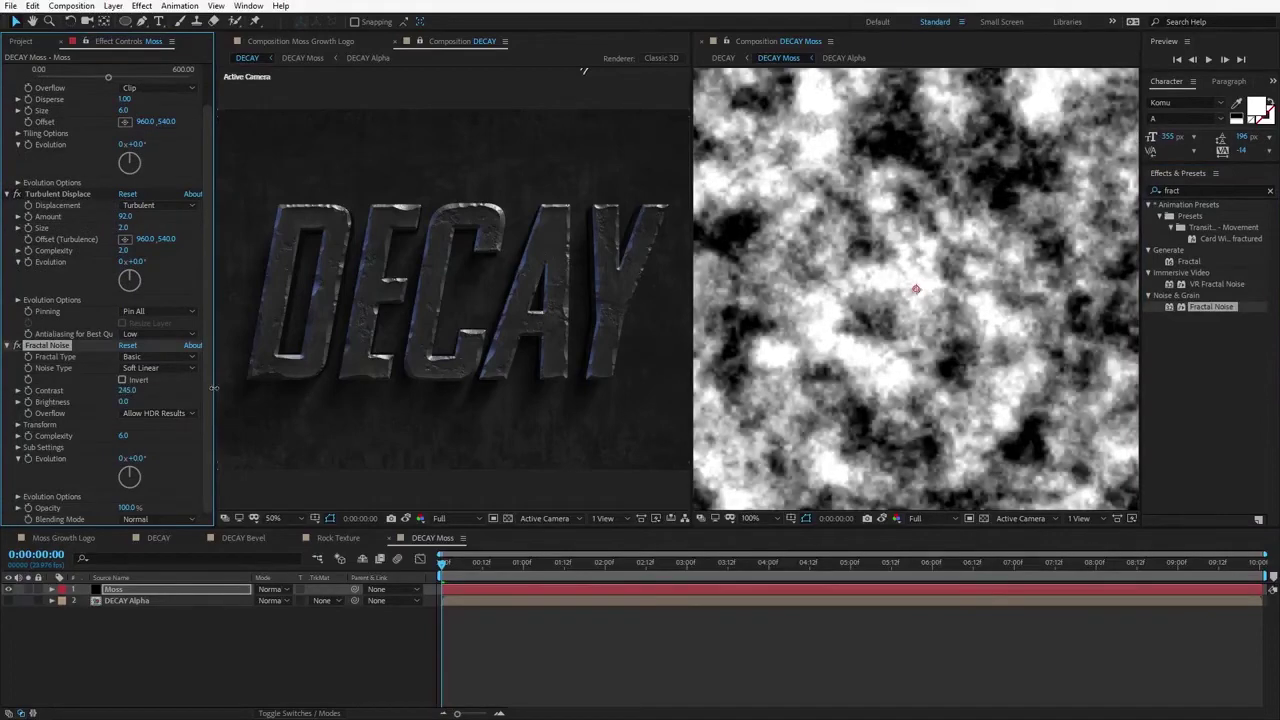
Step: Set the Fractal Noise blending mode to Multiply and lower its brightness to enlarge the dark gaps between the moss patches
{"action": "left_click", "coordinate": [137, 520]}
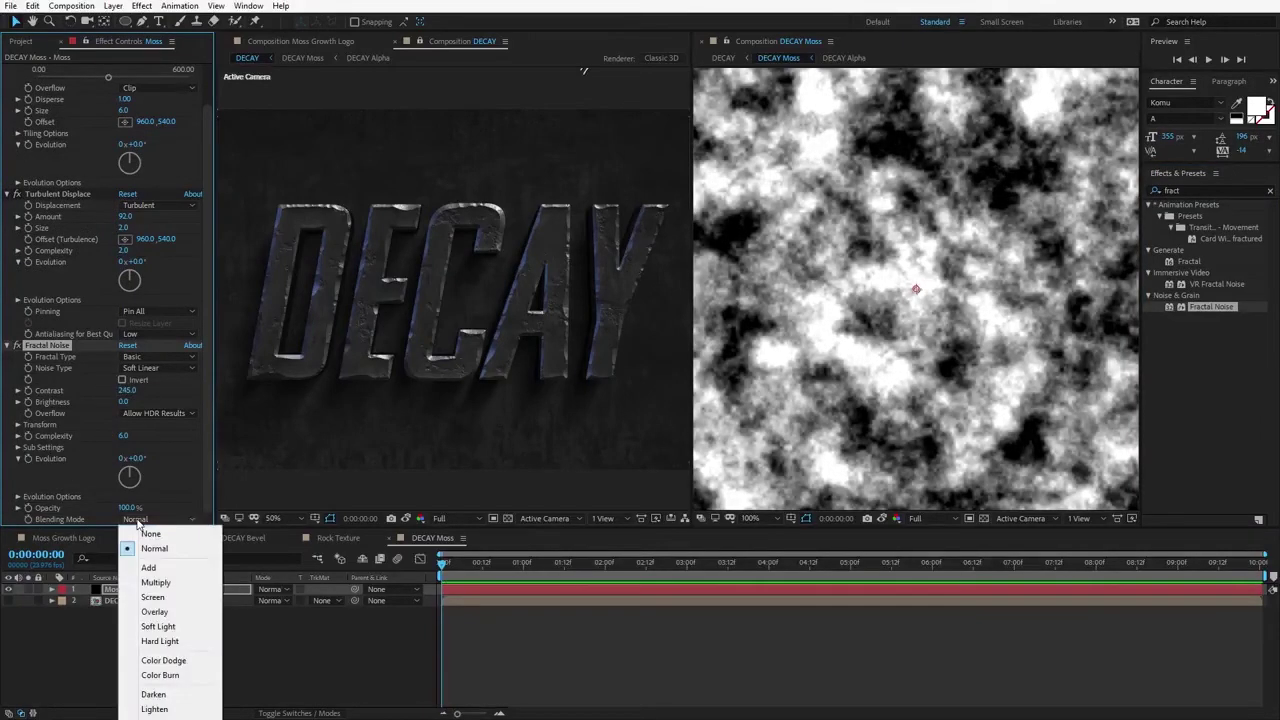
{"action": "left_click", "coordinate": [155, 582]}
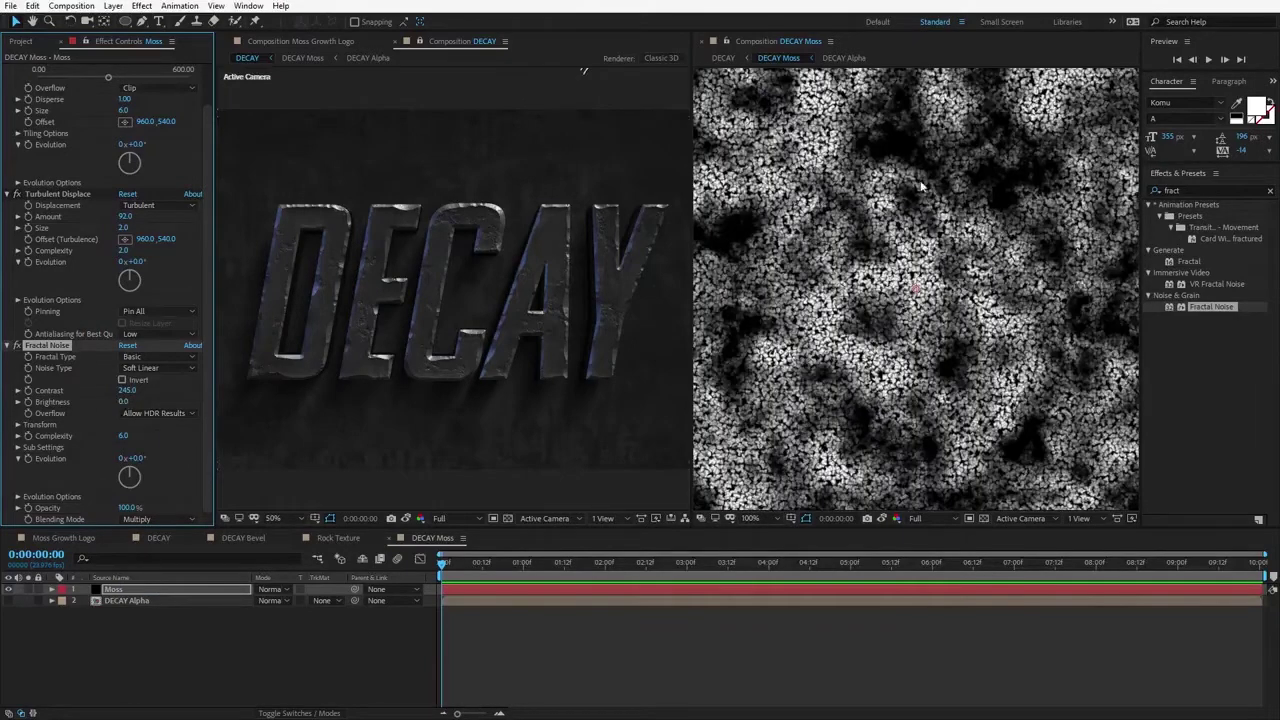
{"action": "mouse_move", "coordinate": [124, 401]}
{"action": "left_mouse_down"}
{"action": "mouse_move", "coordinate": [101, 409]}
{"action": "mouse_move", "coordinate": [112, 408]}
{"action": "left_mouse_up"}
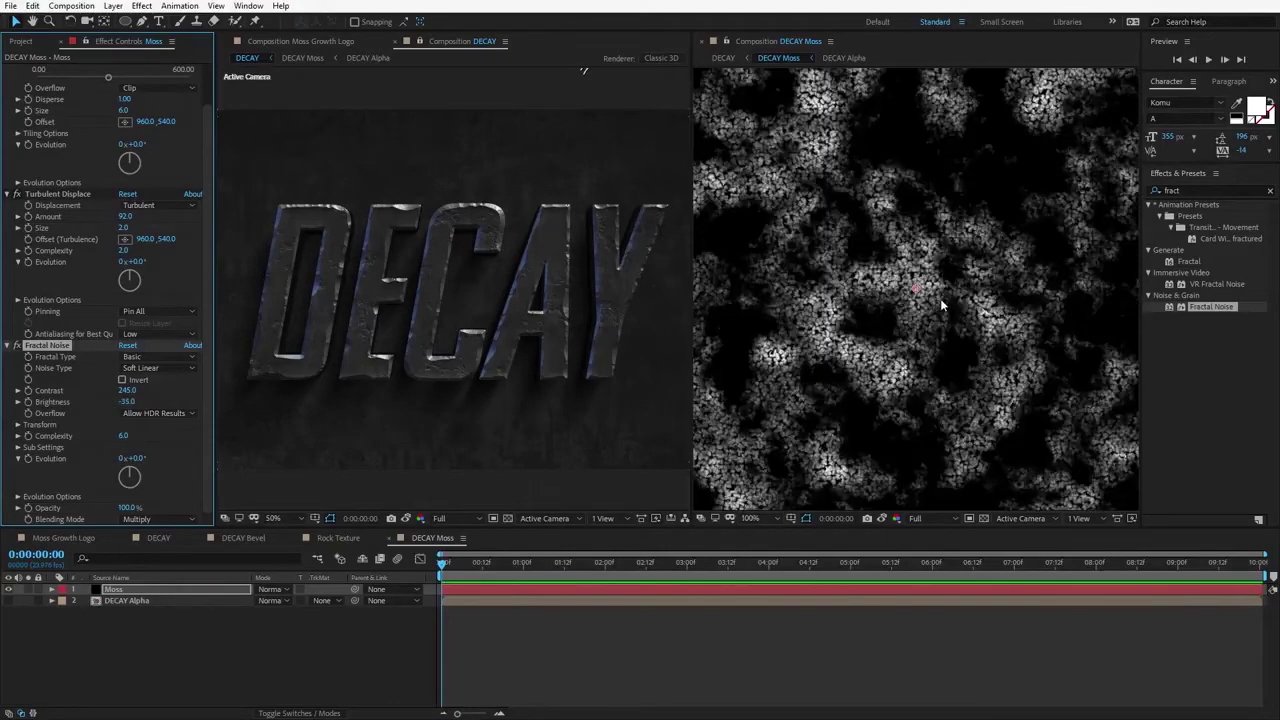
Step: Duplicate the Title layer in the DECAY composition and rename the copy Moss FX
{"action": "left_click", "coordinate": [726, 42]}
{"action": "left_click", "coordinate": [331, 266]}
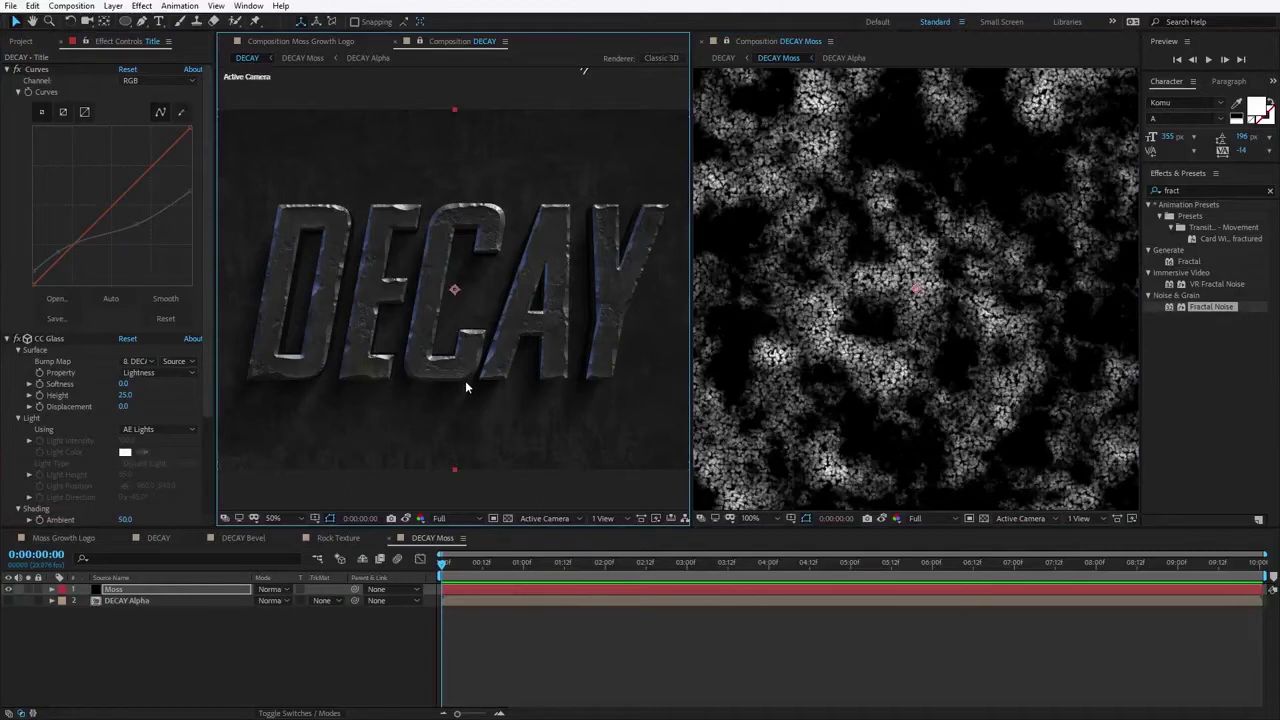
{"action": "key", "text": "backslash"}
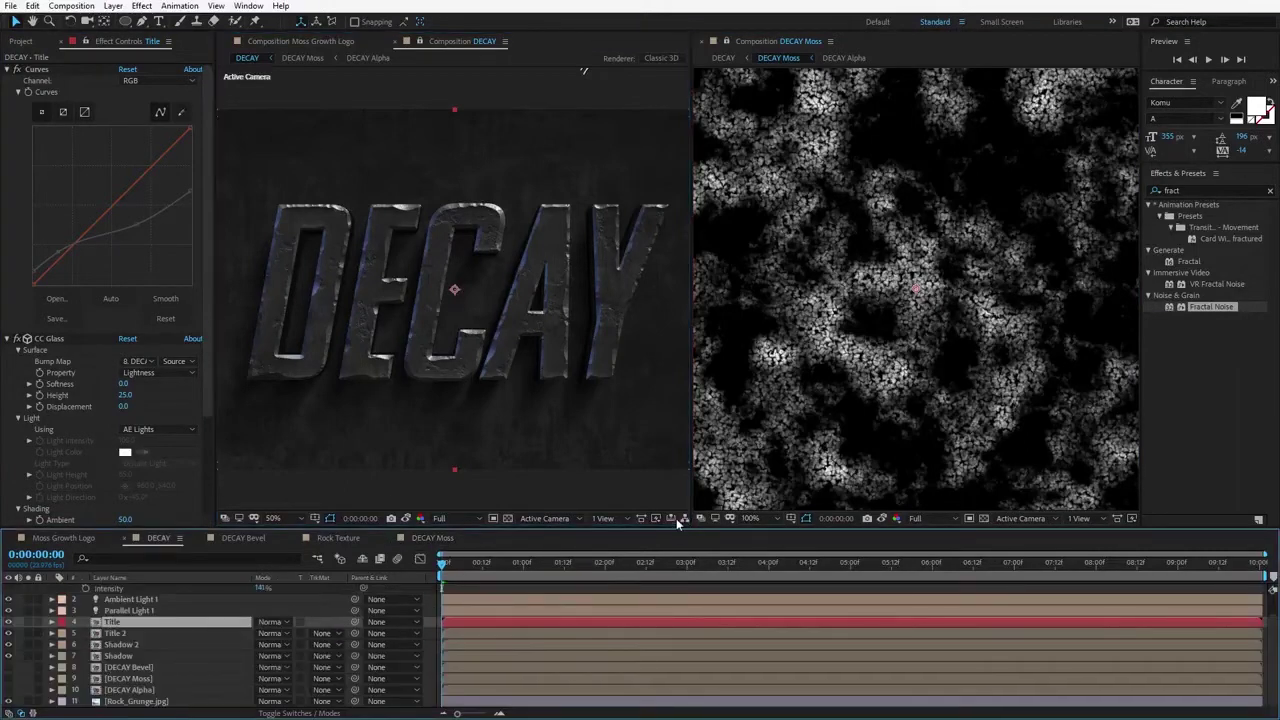
{"action": "left_click", "coordinate": [488, 412]}
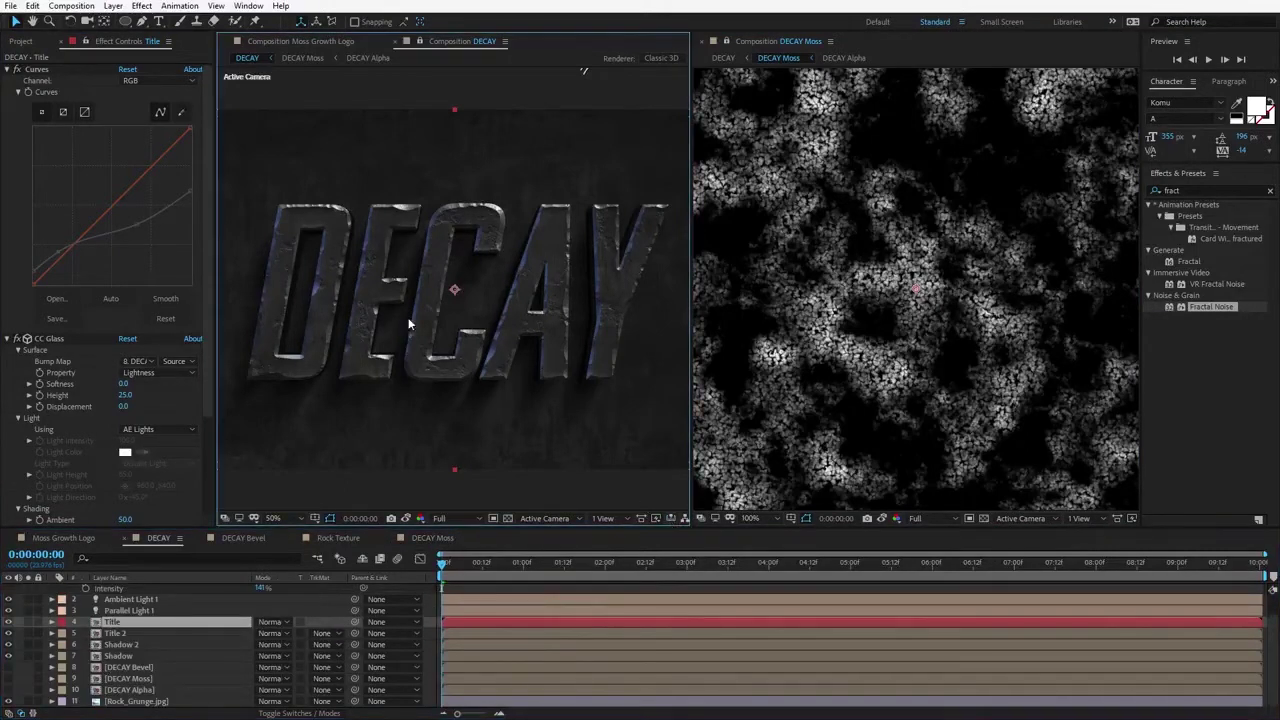
{"action": "left_click", "coordinate": [32, 5]}
{"action": "left_click", "coordinate": [57, 191]}
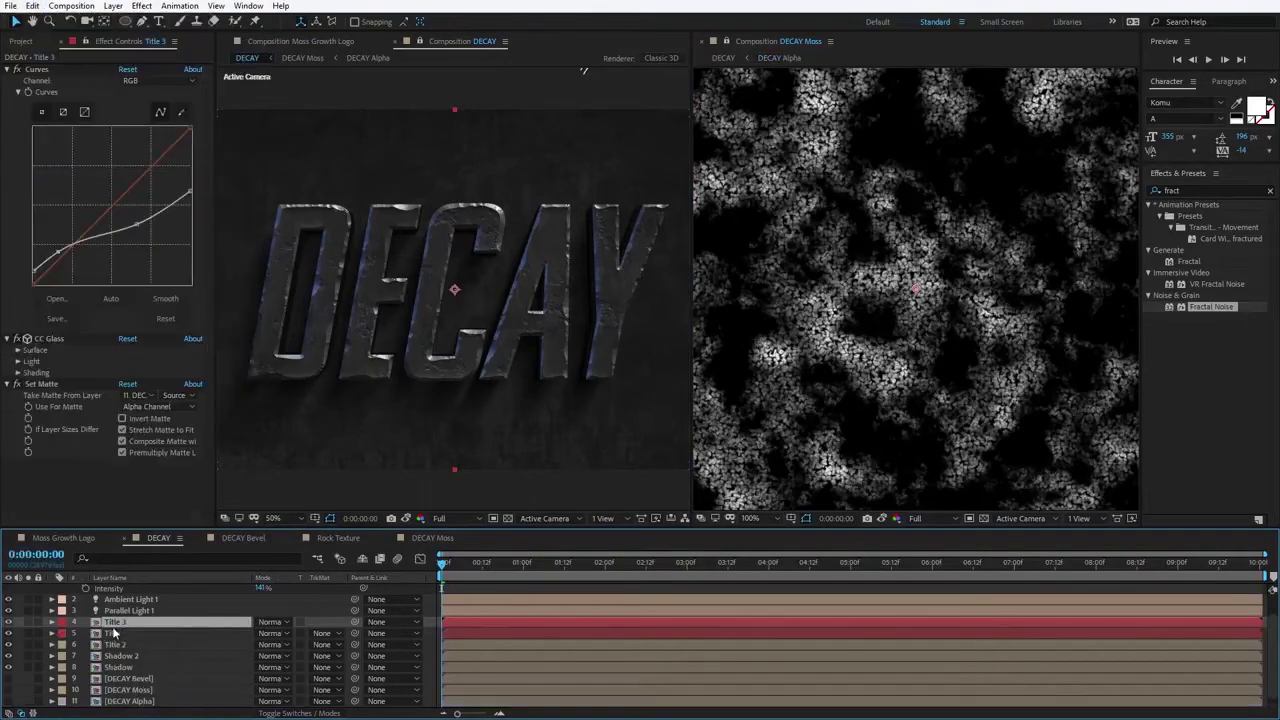
{"action": "key", "text": "Return"}
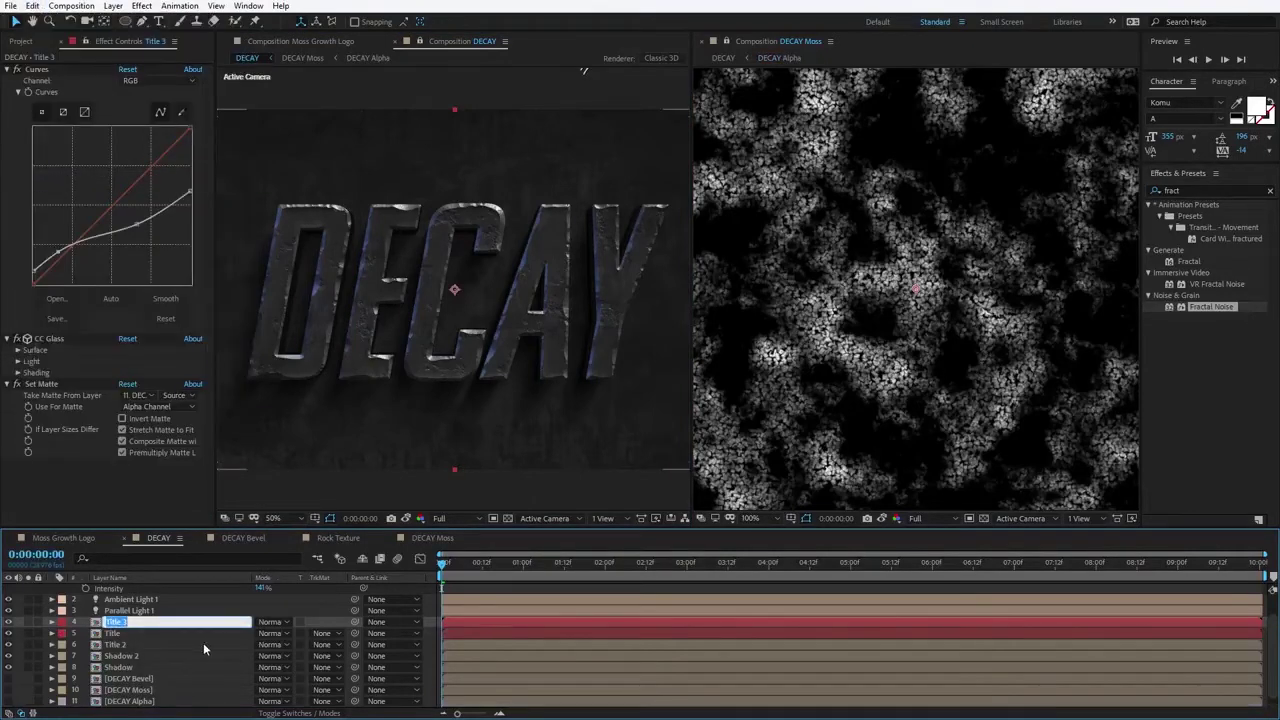
{"action": "type", "text": "Moss FX"}
{"action": "left_click", "coordinate": [127, 474]}
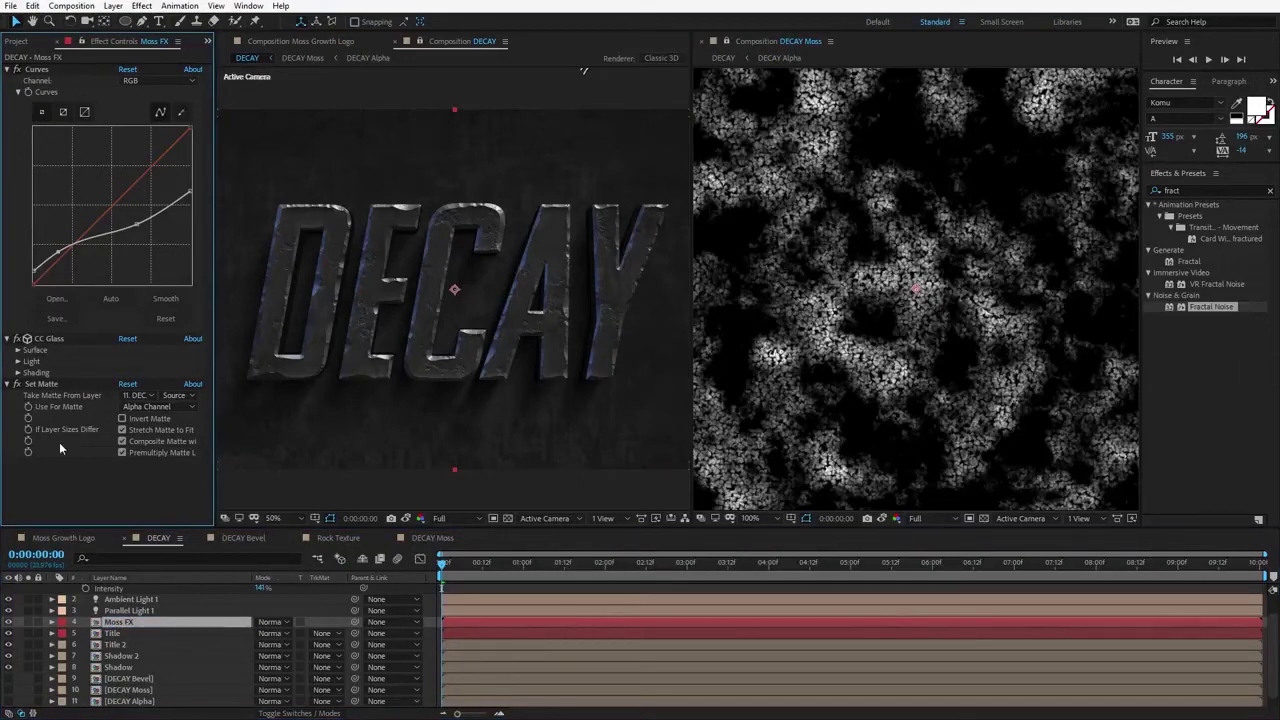
Step: Remove the CC Glass, Set Matte and Curves effects from the Moss FX layer and solo the layer
{"action": "left_click", "coordinate": [50, 342]}
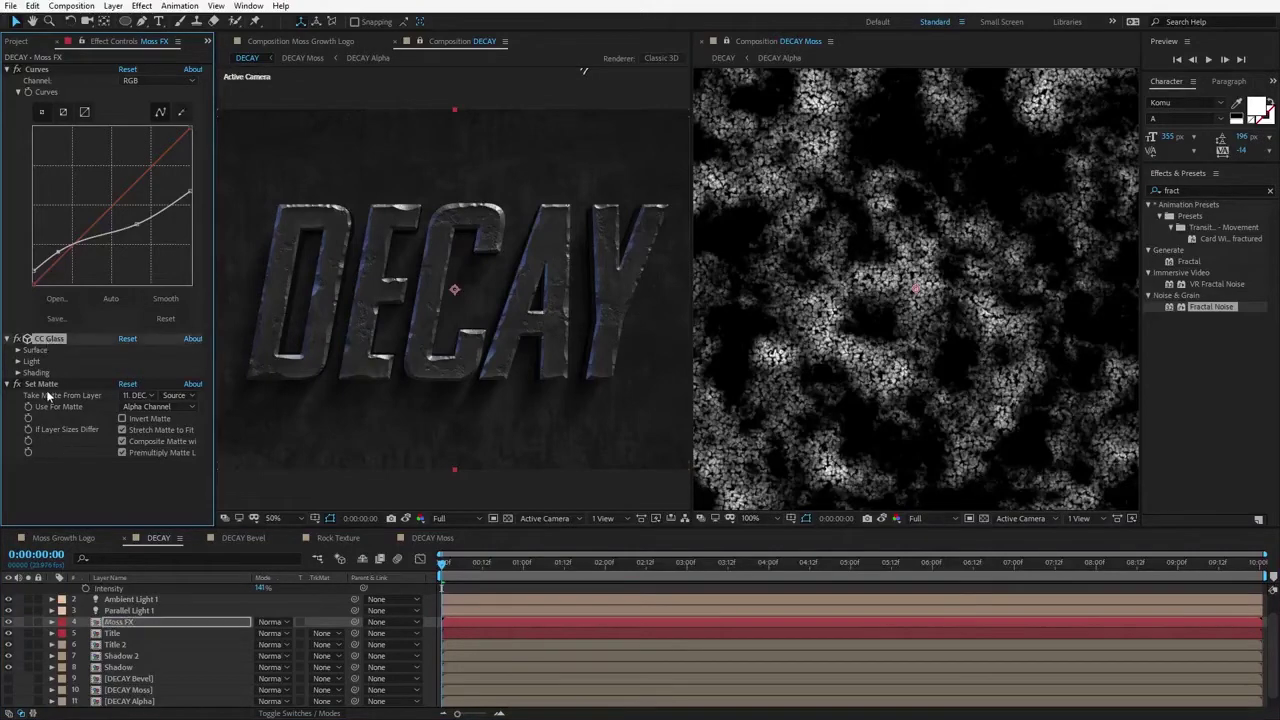
{"action": "left_click", "coordinate": [45, 386], "text": "shift"}
{"action": "key", "text": "Delete"}
{"action": "left_click", "coordinate": [44, 76]}
{"action": "key", "text": "Delete"}
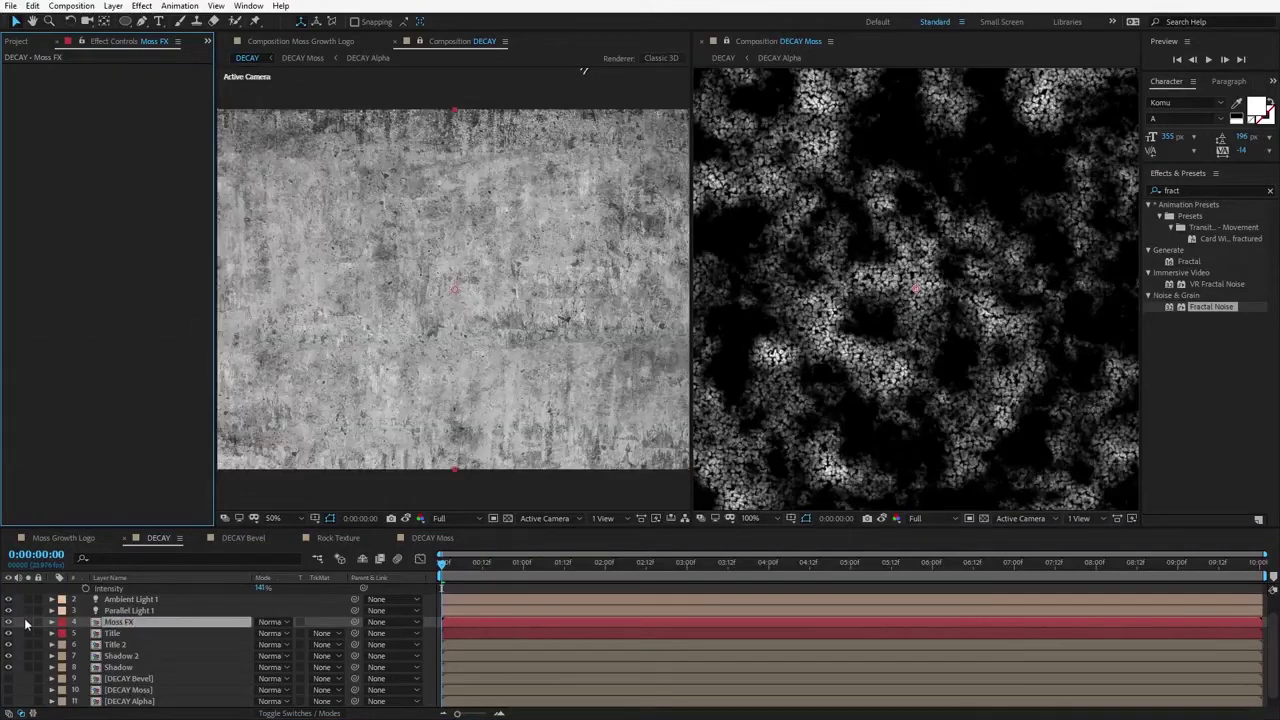
{"action": "left_click", "coordinate": [519, 265]}
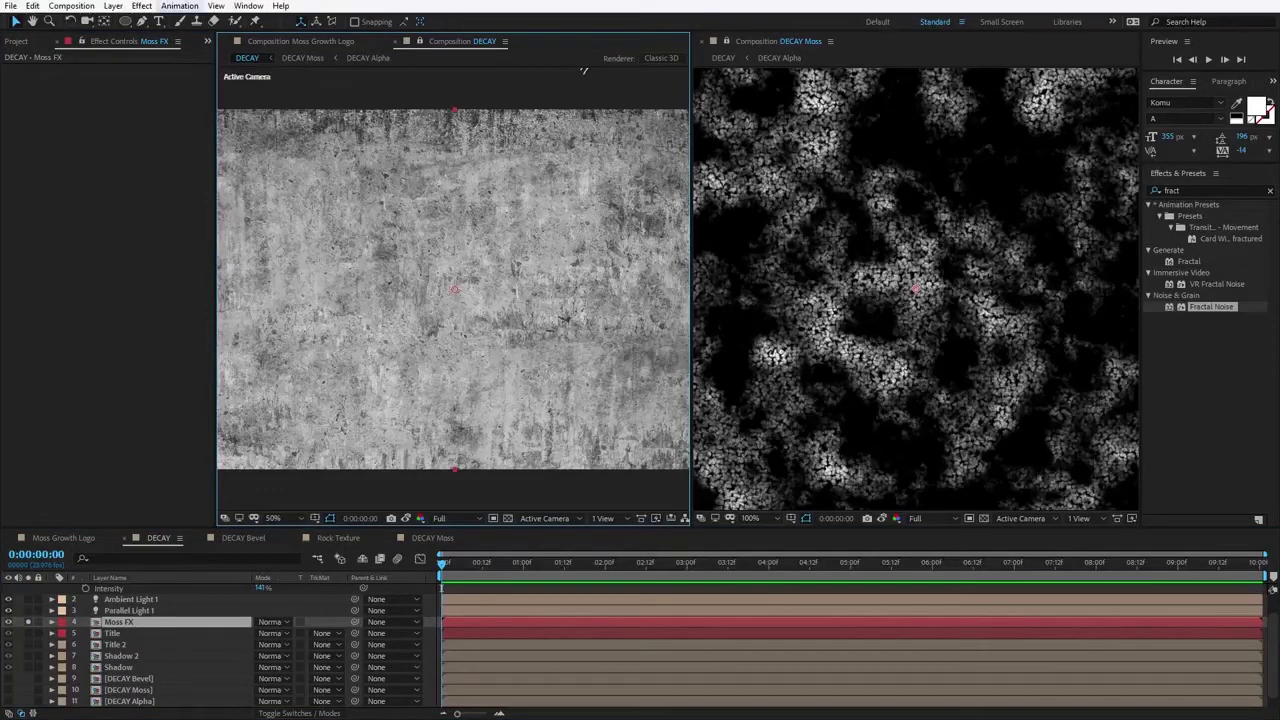
Step: Apply Curves to the Moss FX layer and strongly darken the texture, lowering the highlights and slightly lifting the blacks
{"action": "left_click", "coordinate": [141, 6]}
{"action": "mouse_move", "coordinate": [183, 144]}
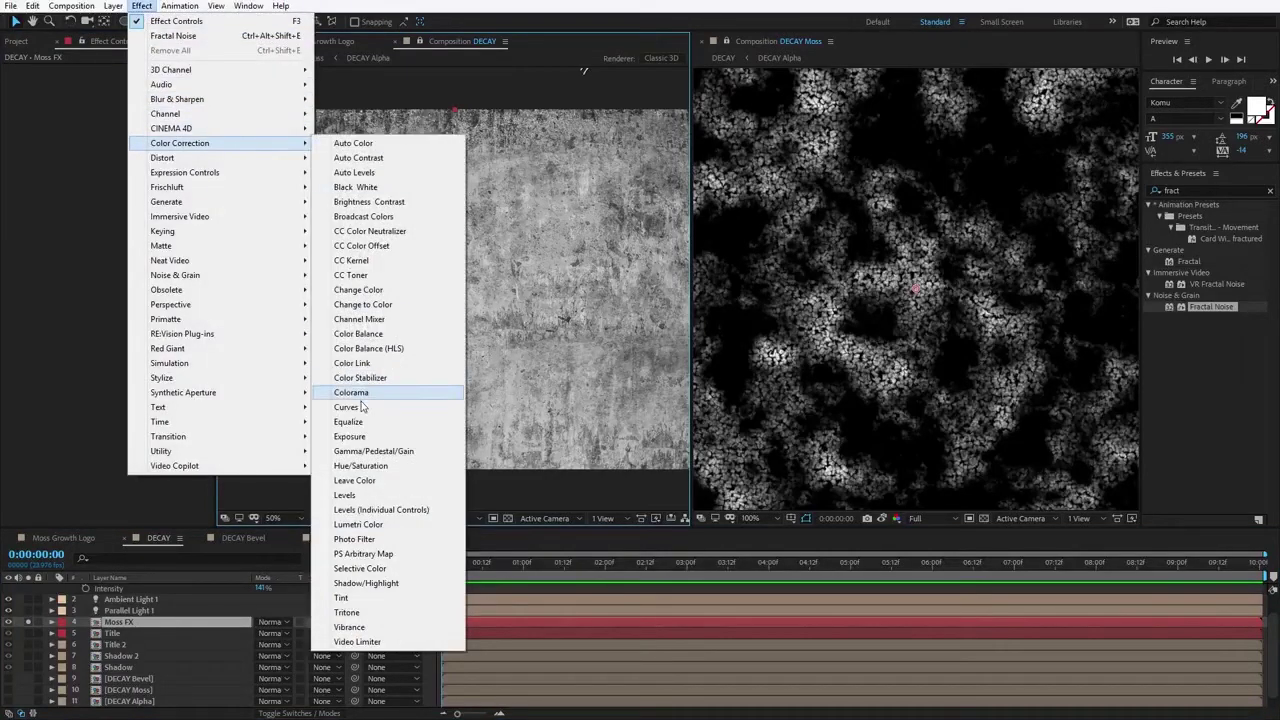
{"action": "left_click", "coordinate": [350, 407]}
{"action": "left_click_drag", "start_coordinate": [190, 131], "coordinate": [191, 246]}
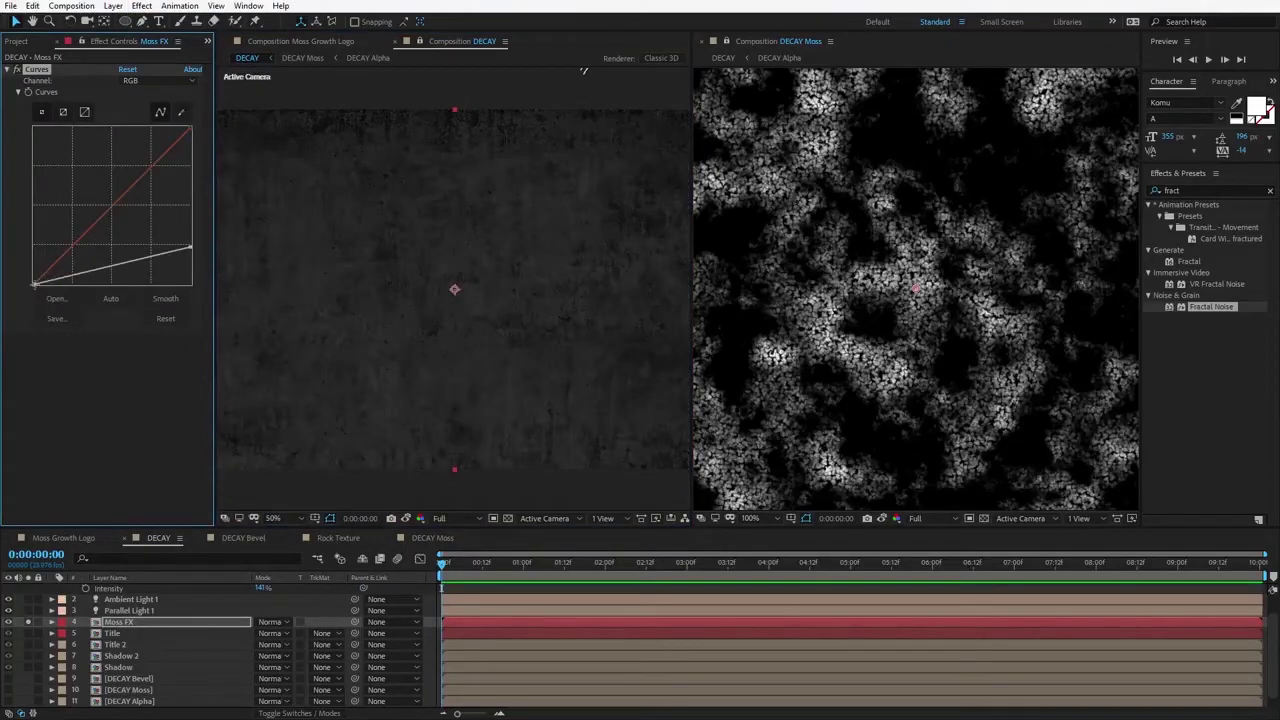
{"action": "left_click_drag", "start_coordinate": [88, 271], "coordinate": [88, 274]}
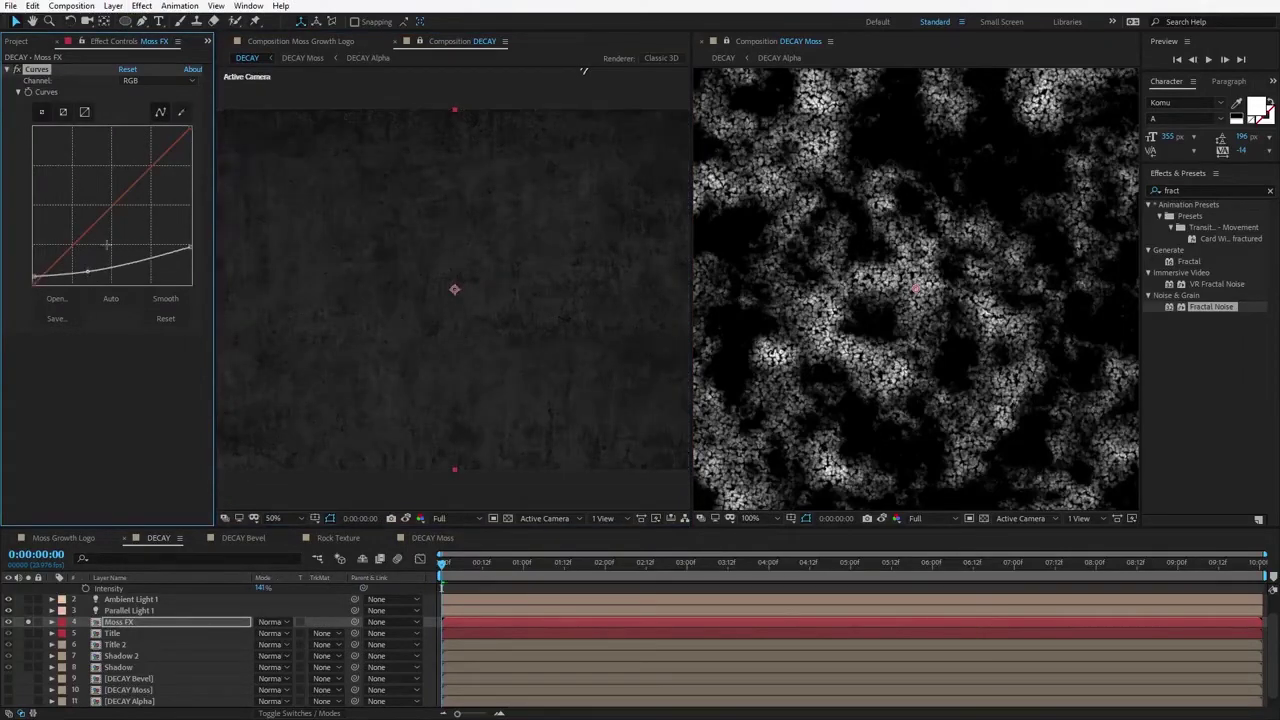
Step: Apply CC Glass to the Moss FX layer and set its bump map to the DECAY Moss layer
{"action": "left_click", "coordinate": [141, 5]}
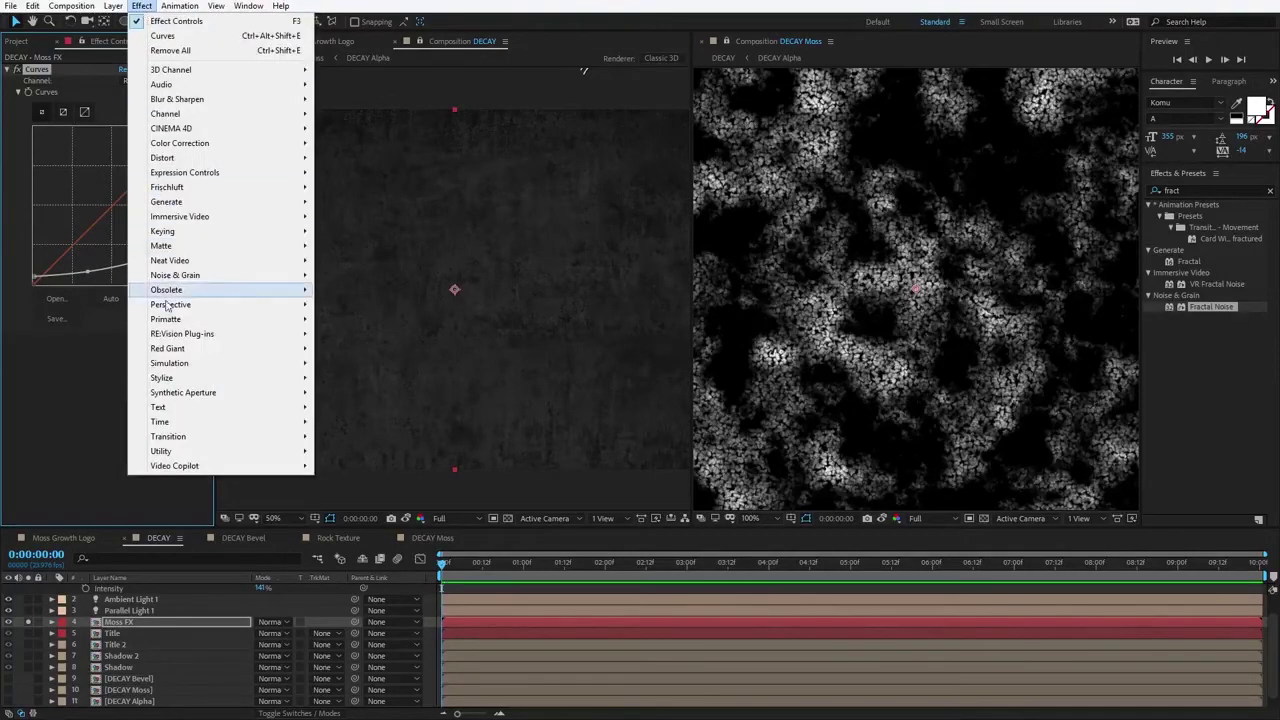
{"action": "mouse_move", "coordinate": [166, 385]}
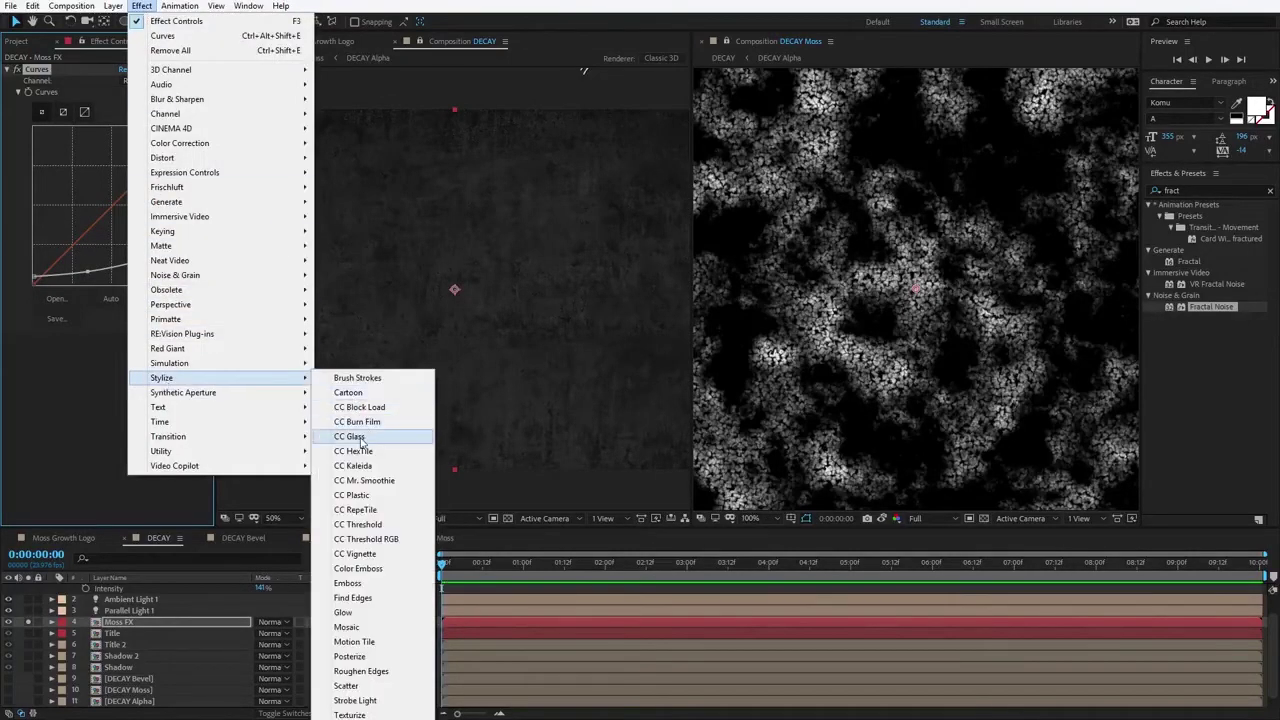
{"action": "left_click", "coordinate": [362, 438]}
{"action": "left_click", "coordinate": [18, 351]}
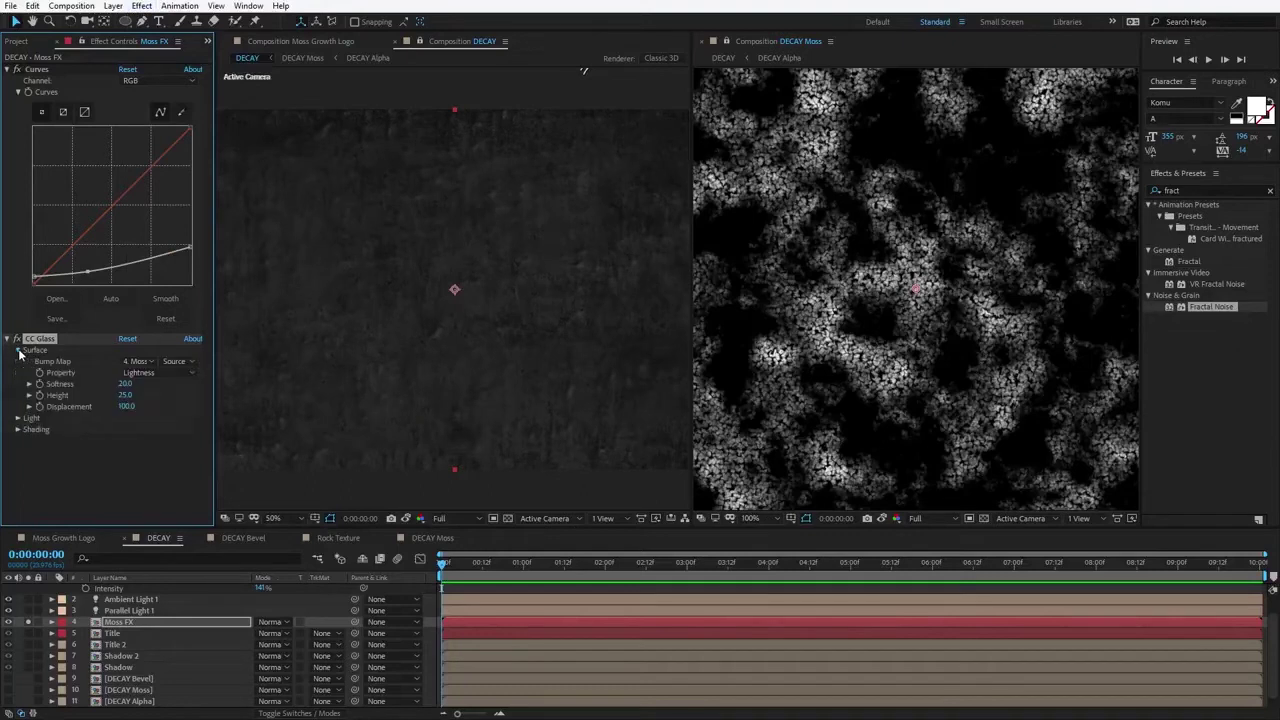
{"action": "left_click", "coordinate": [140, 362]}
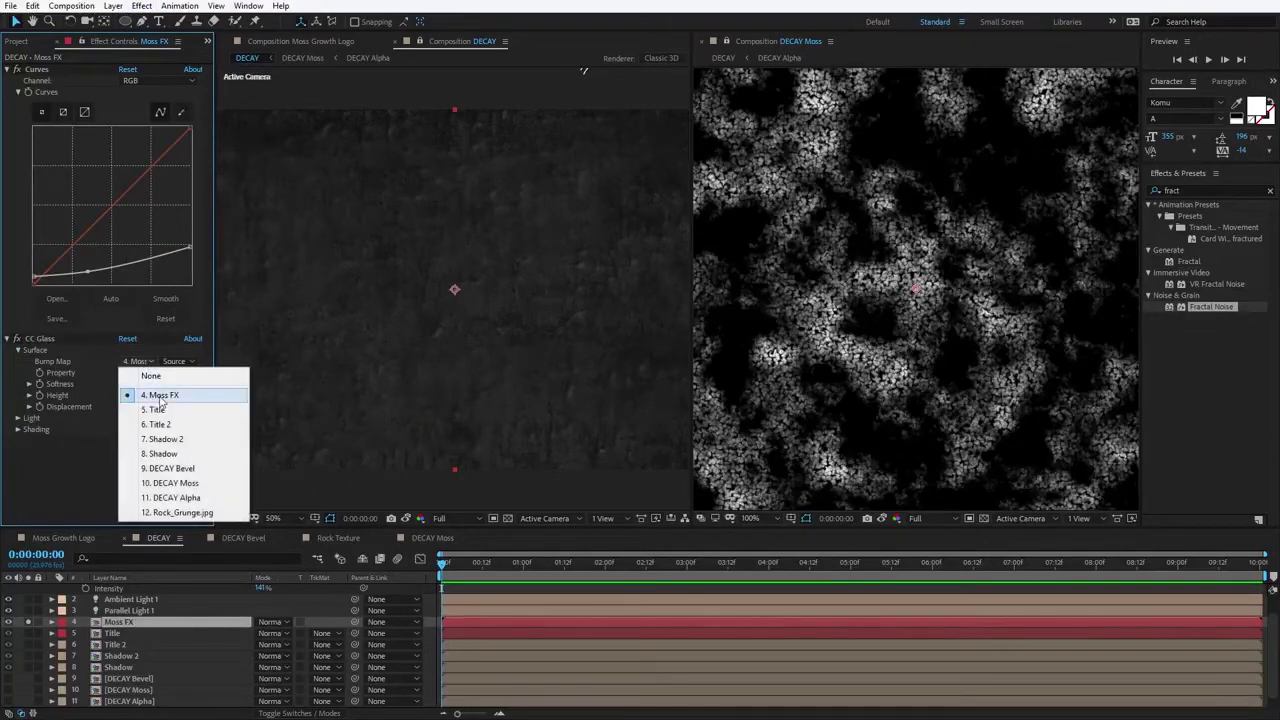
{"action": "left_click", "coordinate": [190, 485]}
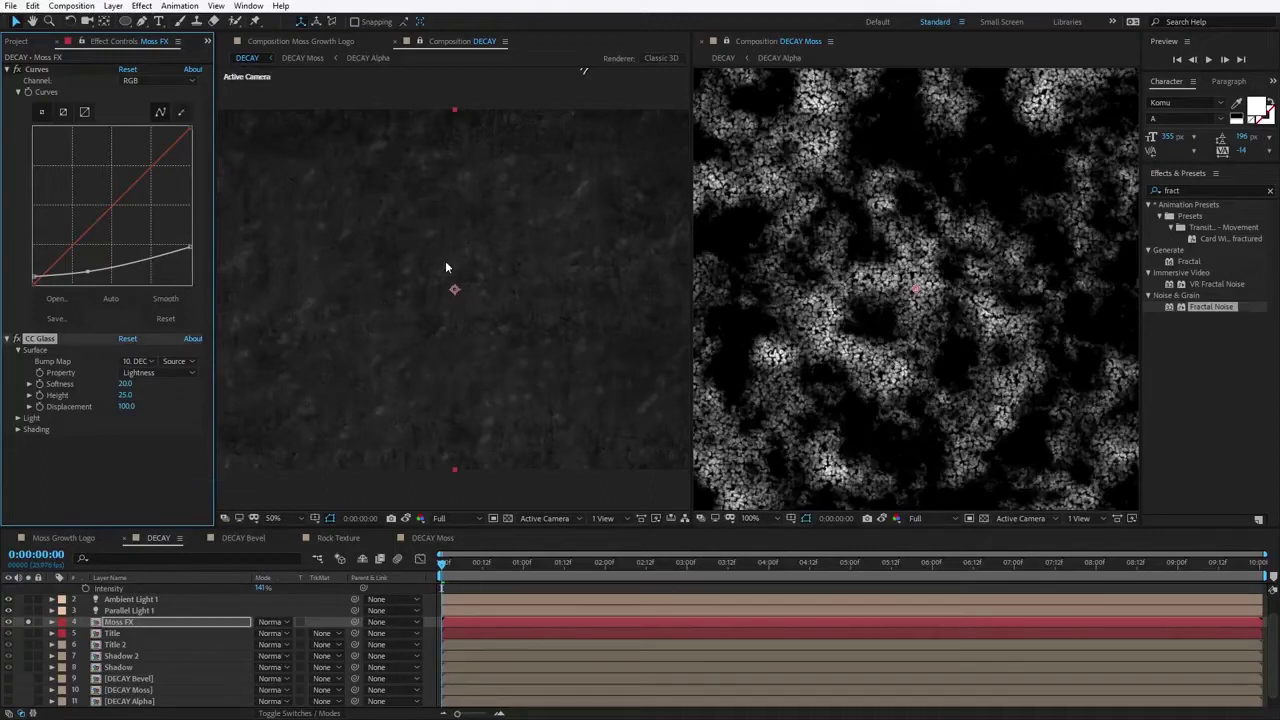
Step: Set the CC Glass effect's Softness and Displacement to 0 on the Moss FX layer
{"action": "left_click", "coordinate": [126, 384]}
{"action": "type", "text": "0"}
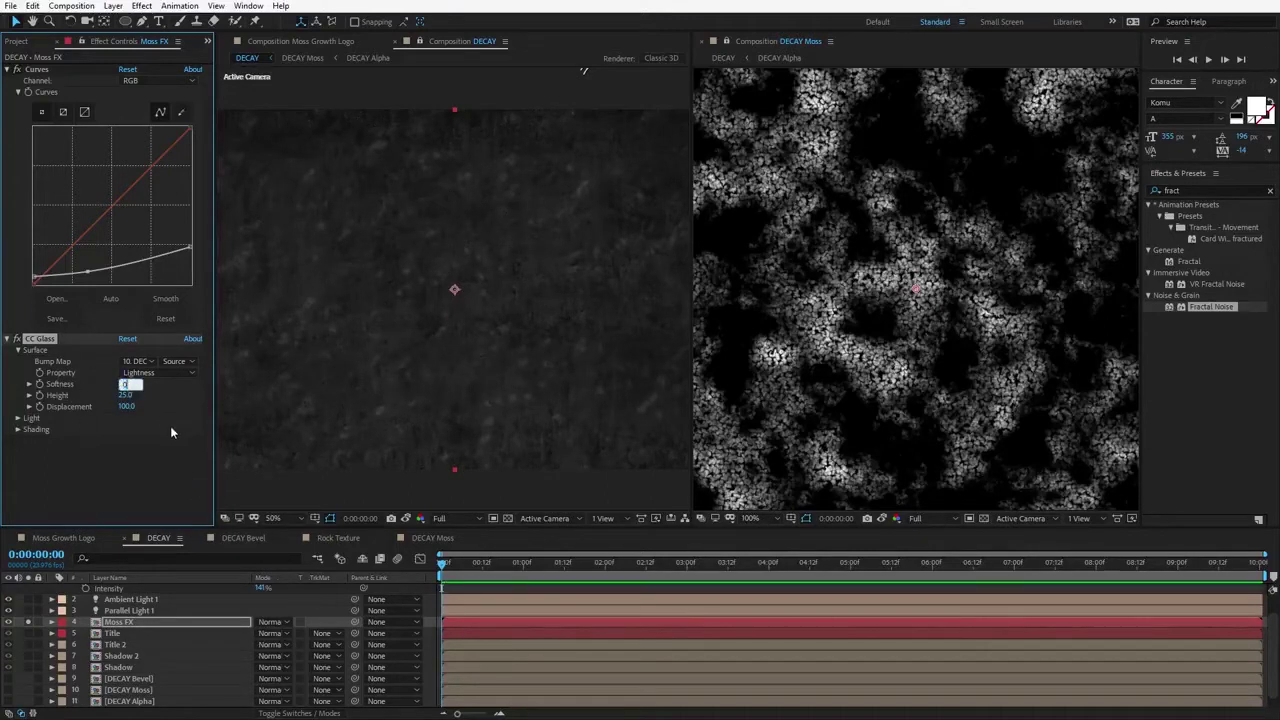
{"action": "key", "text": "Return"}
{"action": "left_click", "coordinate": [142, 451]}
{"action": "left_click", "coordinate": [127, 407]}
{"action": "type", "text": "0"}
{"action": "key", "text": "Return"}
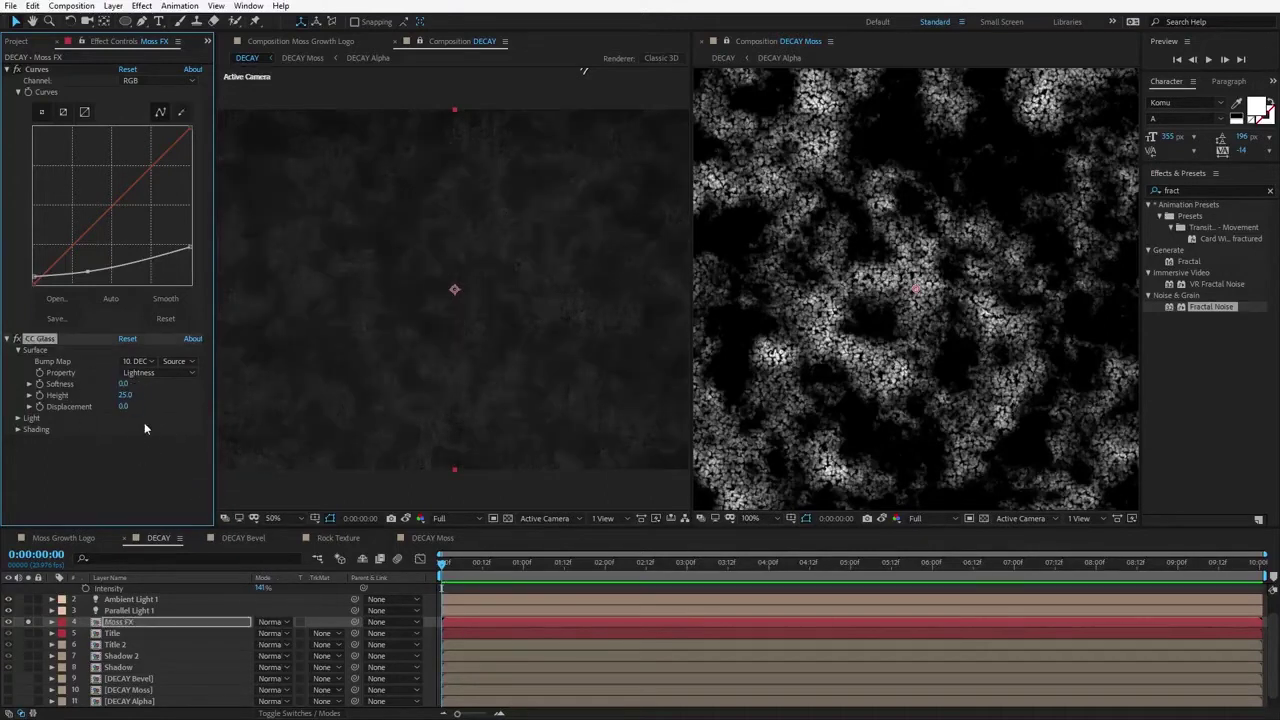
Step: Set the CC Glass light source on the Moss FX layer to AE Lights
{"action": "scroll", "coordinate": [450, 290], "scroll_direction": "up", "scroll_amount": 3}
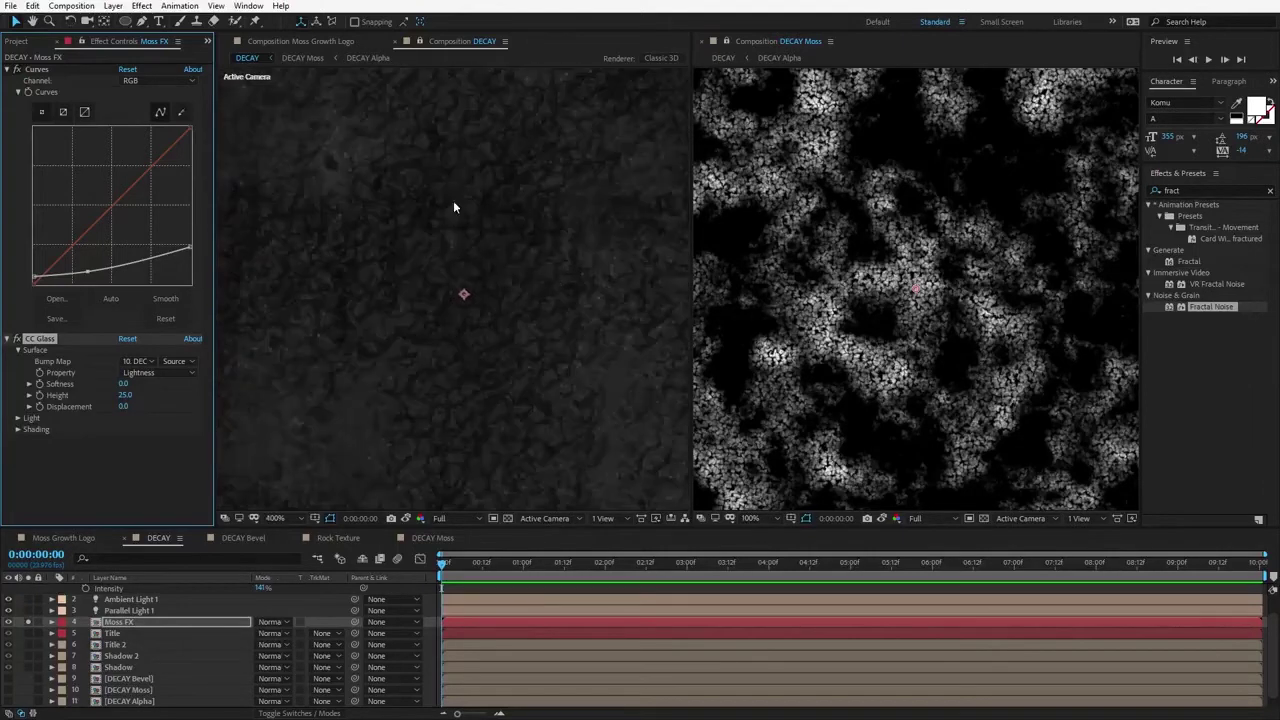
{"action": "scroll", "coordinate": [455, 283], "scroll_direction": "down", "scroll_amount": 2}
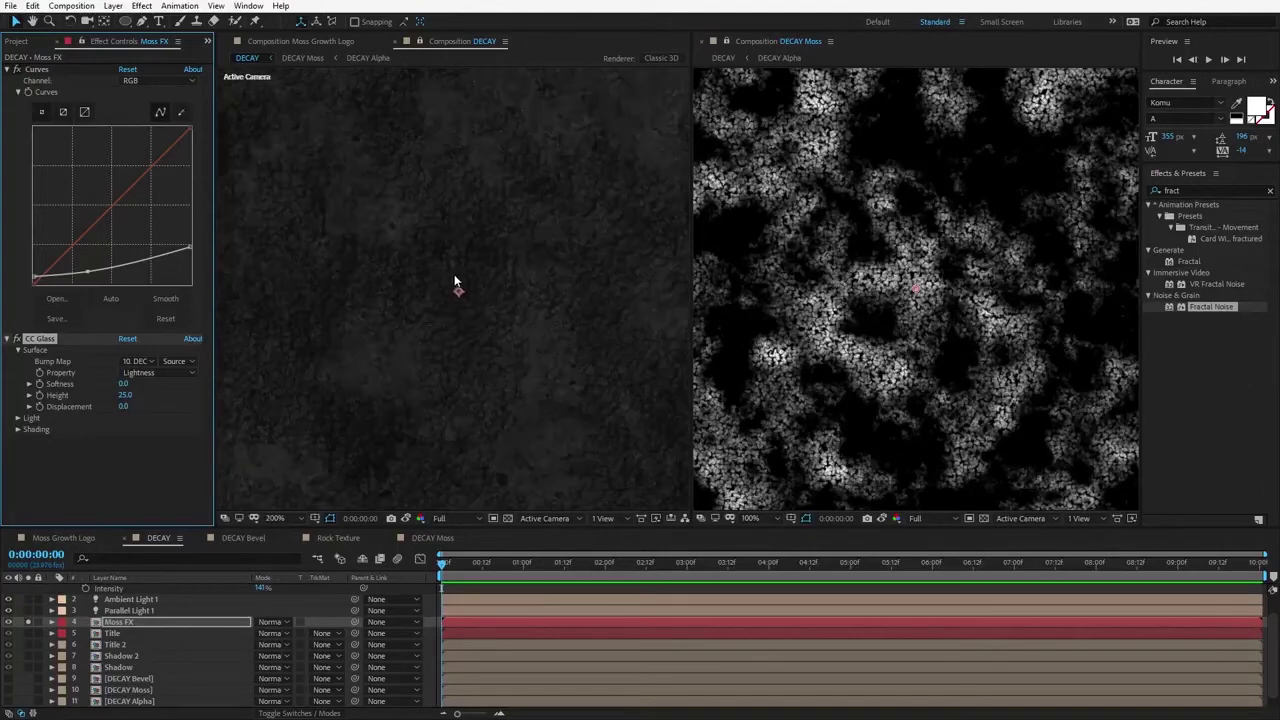
{"action": "left_click", "coordinate": [18, 418]}
{"action": "left_click", "coordinate": [142, 429]}
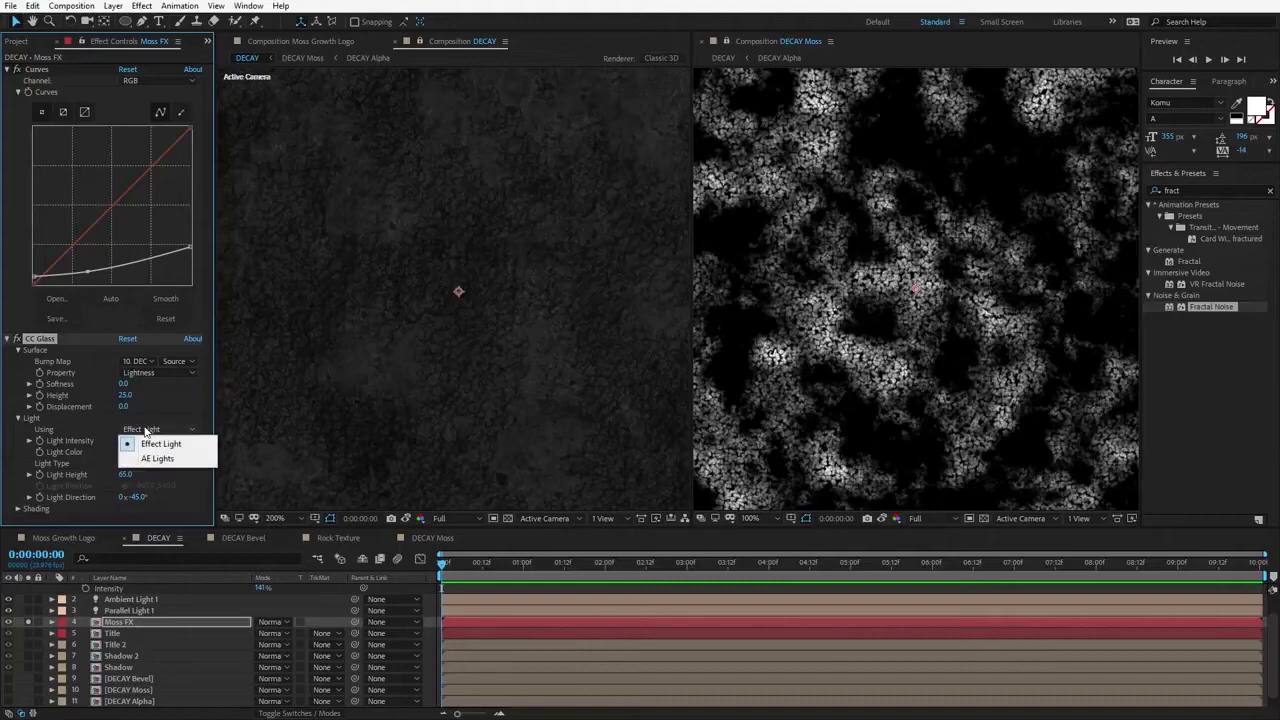
{"action": "left_click", "coordinate": [175, 461]}
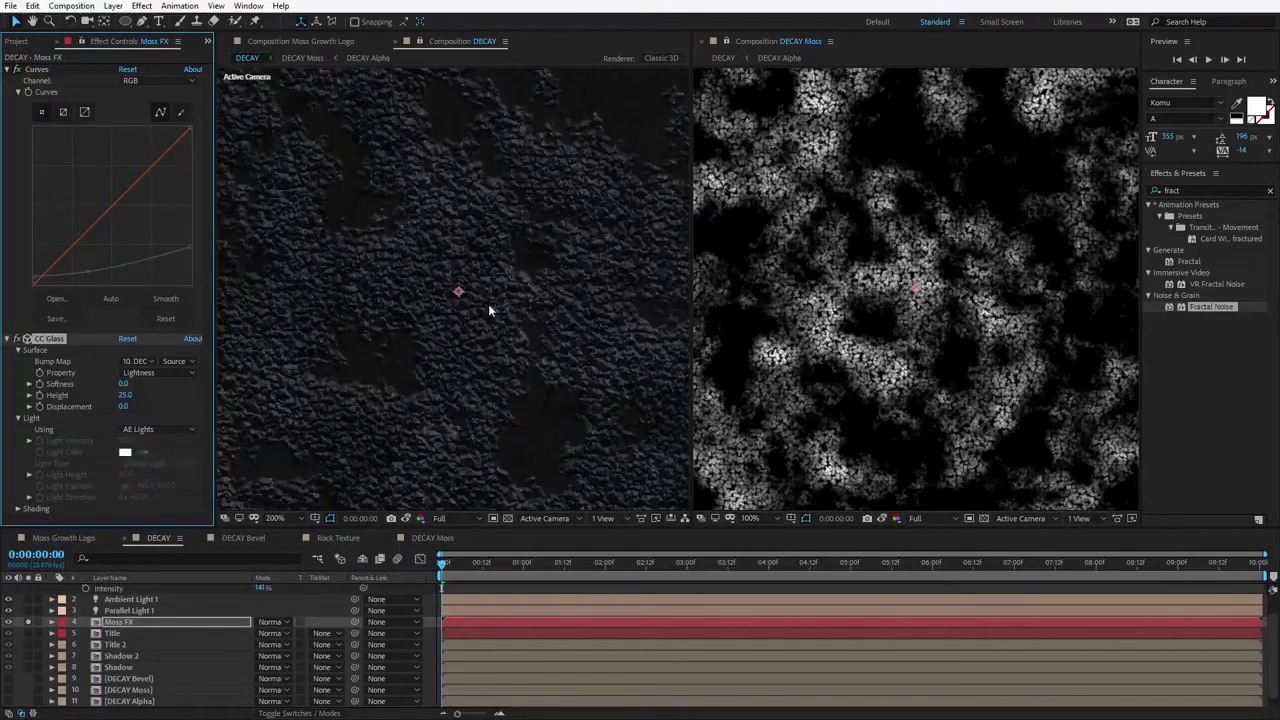
{"action": "scroll", "coordinate": [488, 304], "scroll_direction": "down", "scroll_amount": 4}
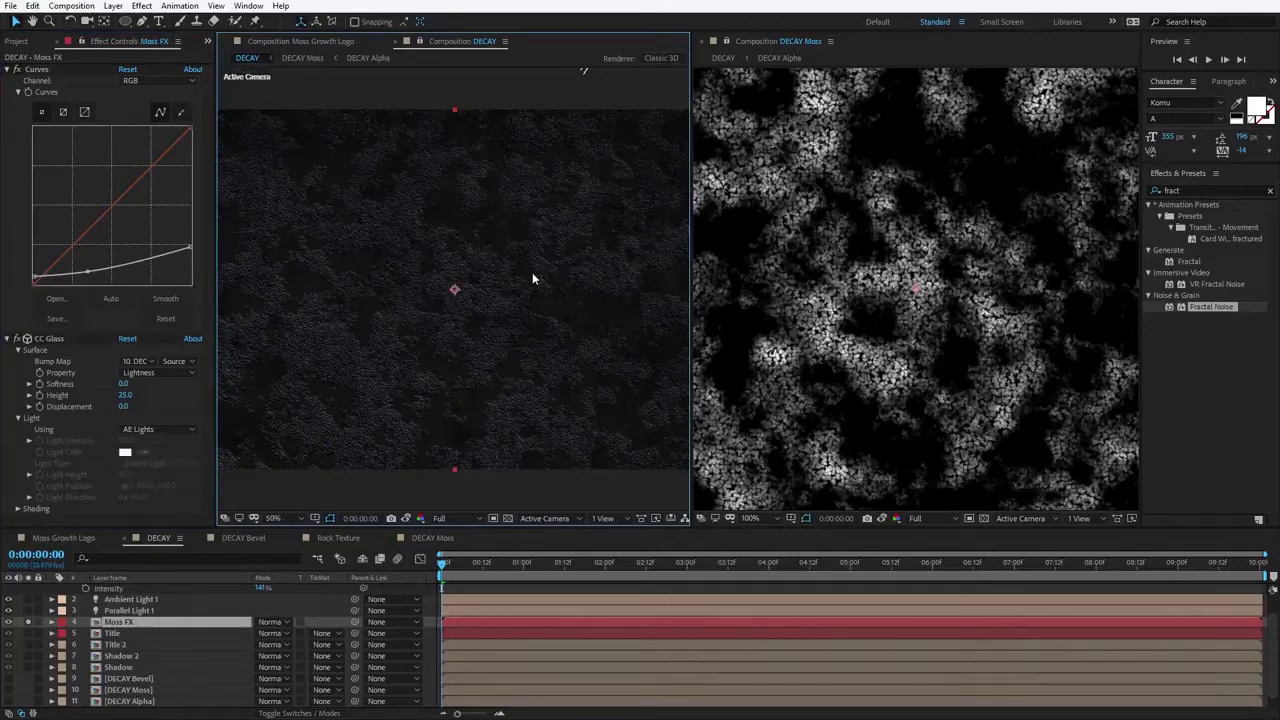
Step: Add a Set Matte effect to Moss FX that takes its matte from DECAY Alpha, and check the cutout against the transparency grid
{"action": "left_click", "coordinate": [143, 6]}
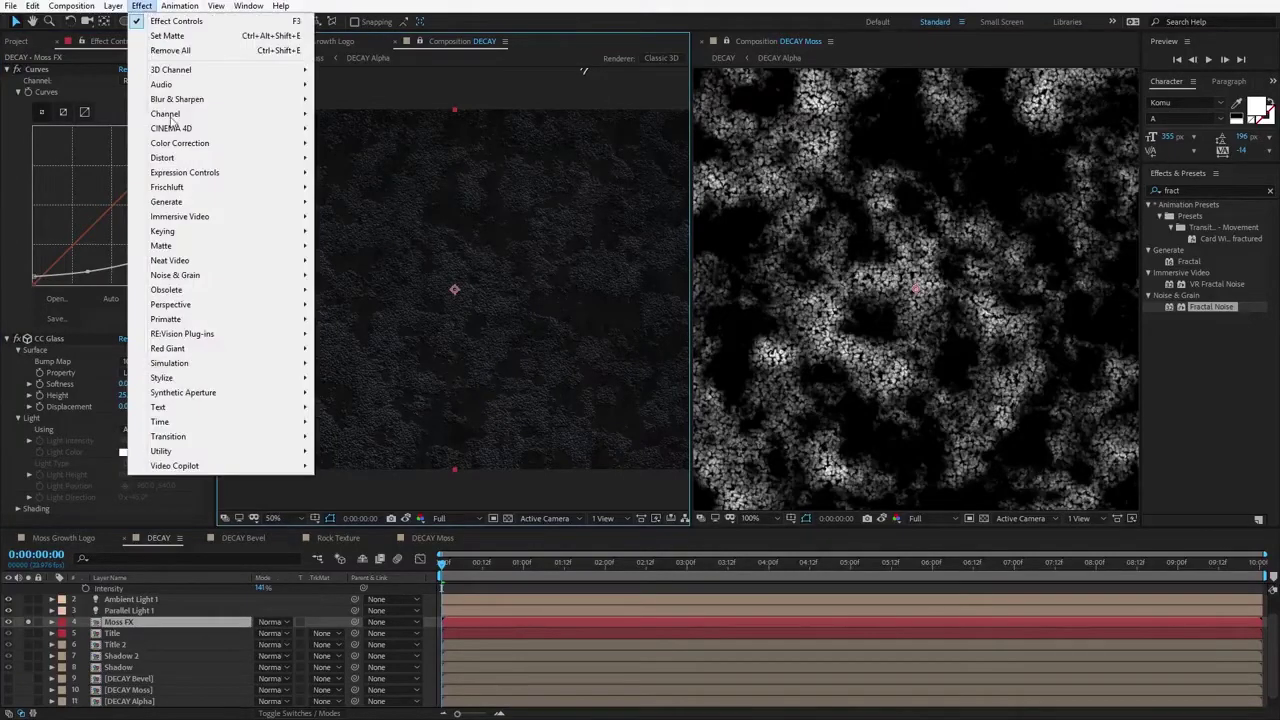
{"action": "mouse_move", "coordinate": [175, 114]}
{"action": "left_click", "coordinate": [350, 260]}
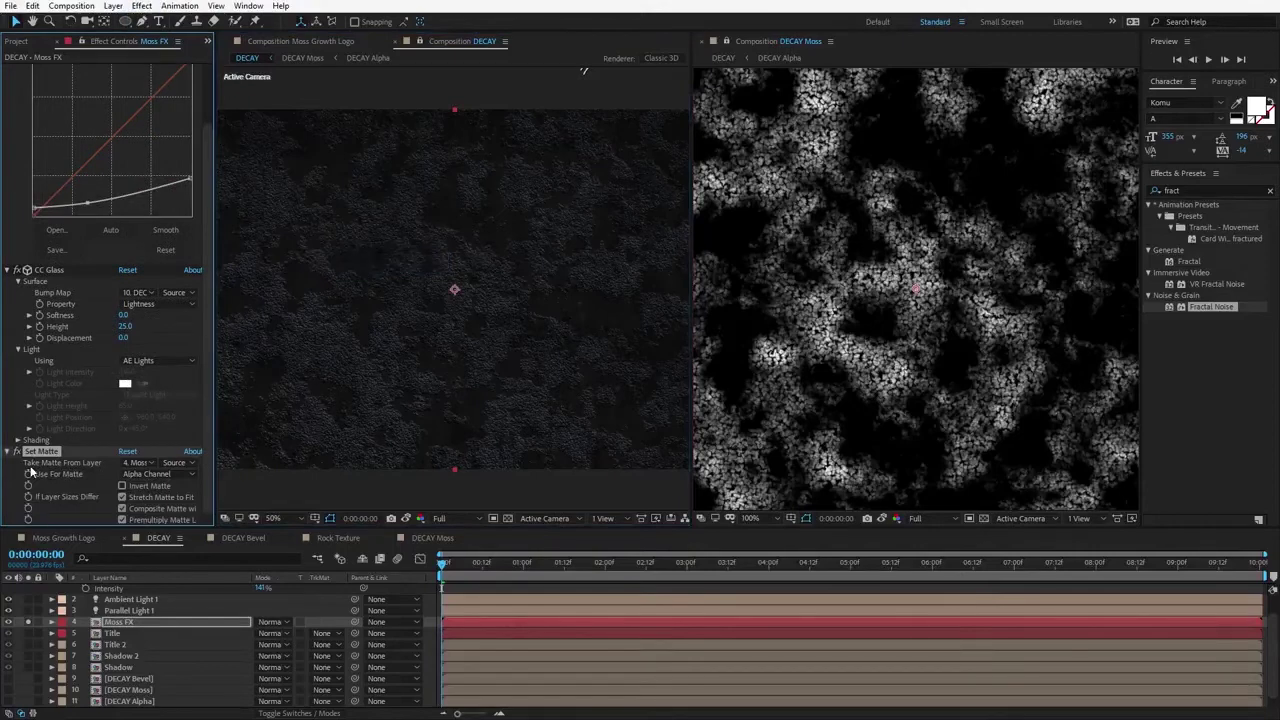
{"action": "left_click", "coordinate": [138, 463]}
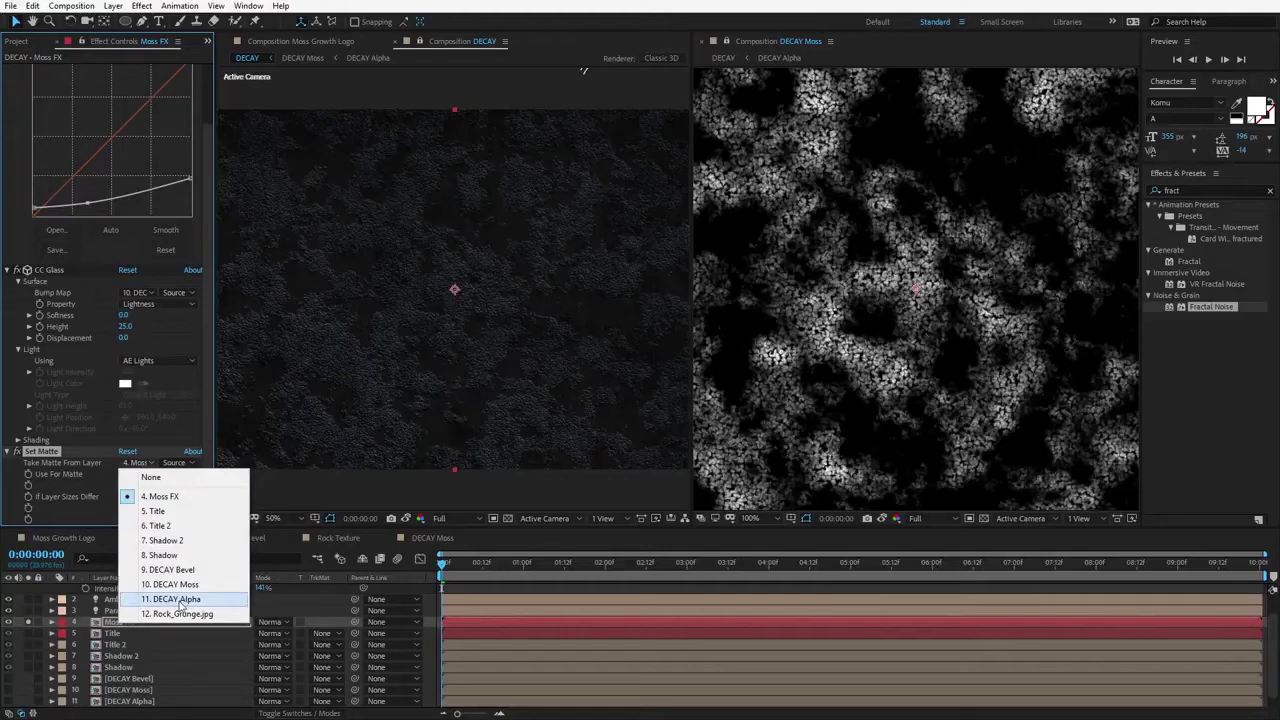
{"action": "left_click", "coordinate": [176, 599]}
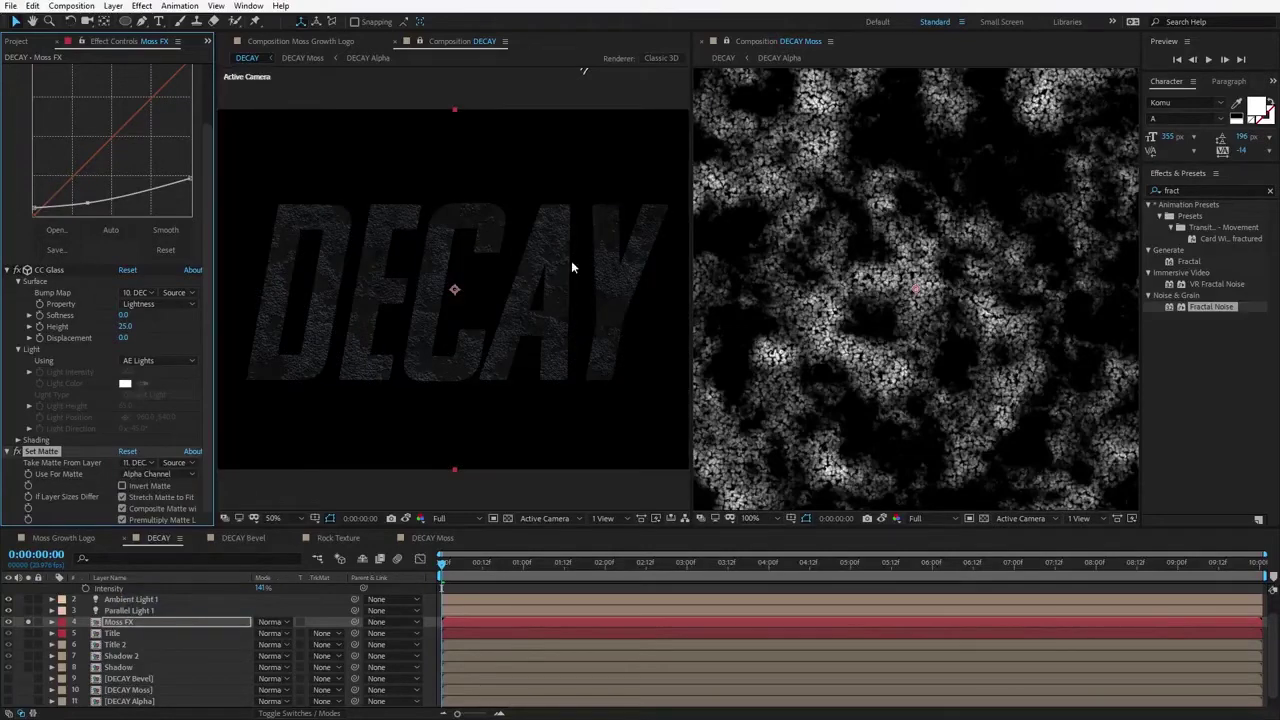
{"action": "left_click", "coordinate": [508, 518]}
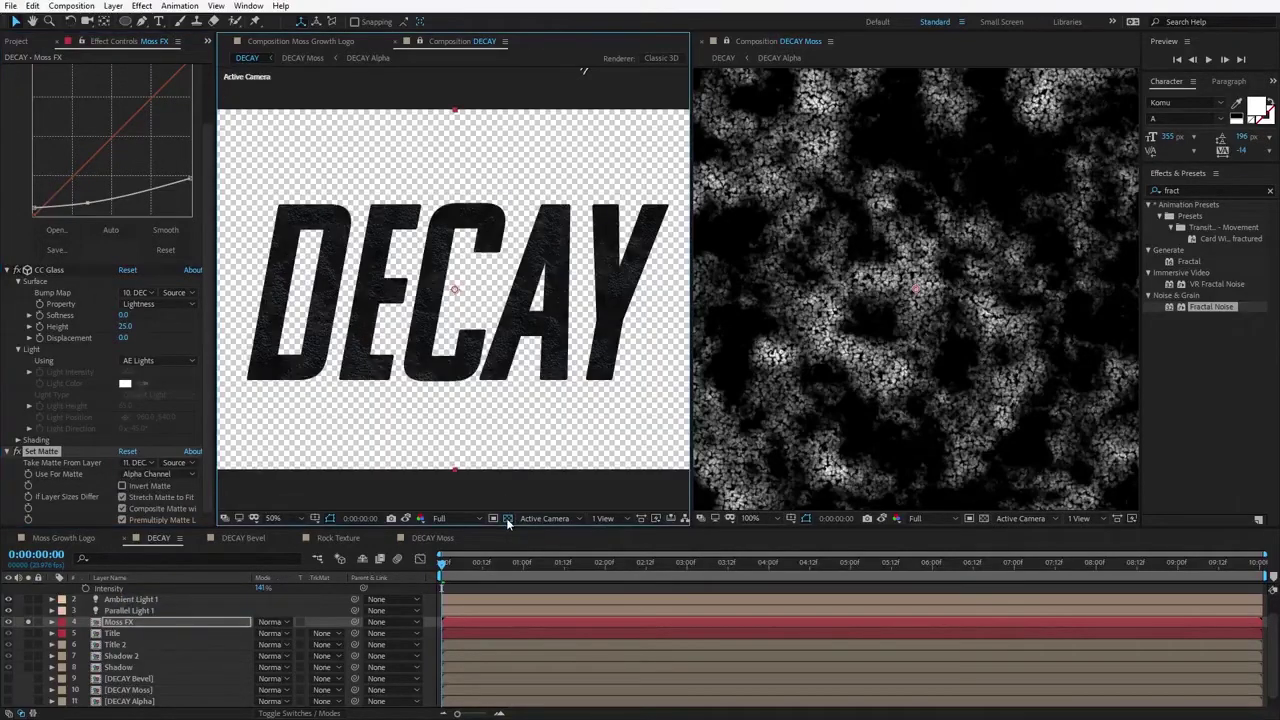
{"action": "left_click", "coordinate": [508, 519]}
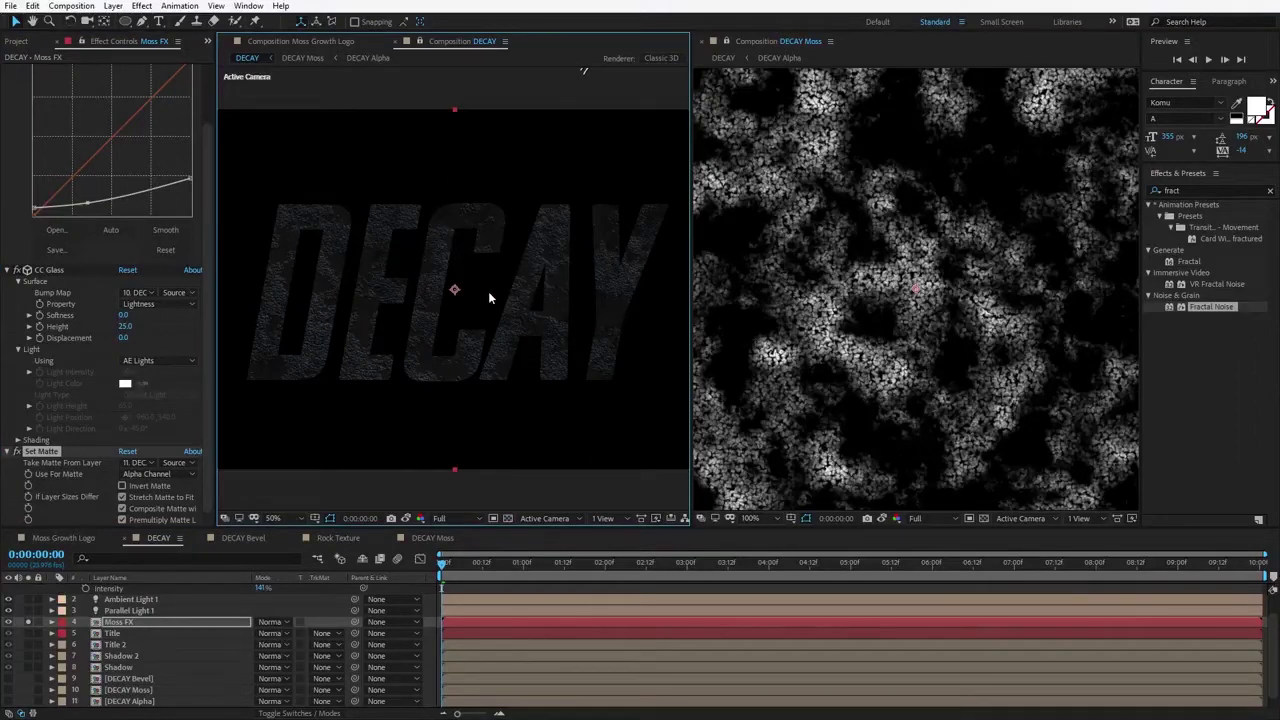
Step: Add a second Set Matte effect to Moss FX that takes its matte from the DECAY Moss layer
{"action": "key", "text": "period"}
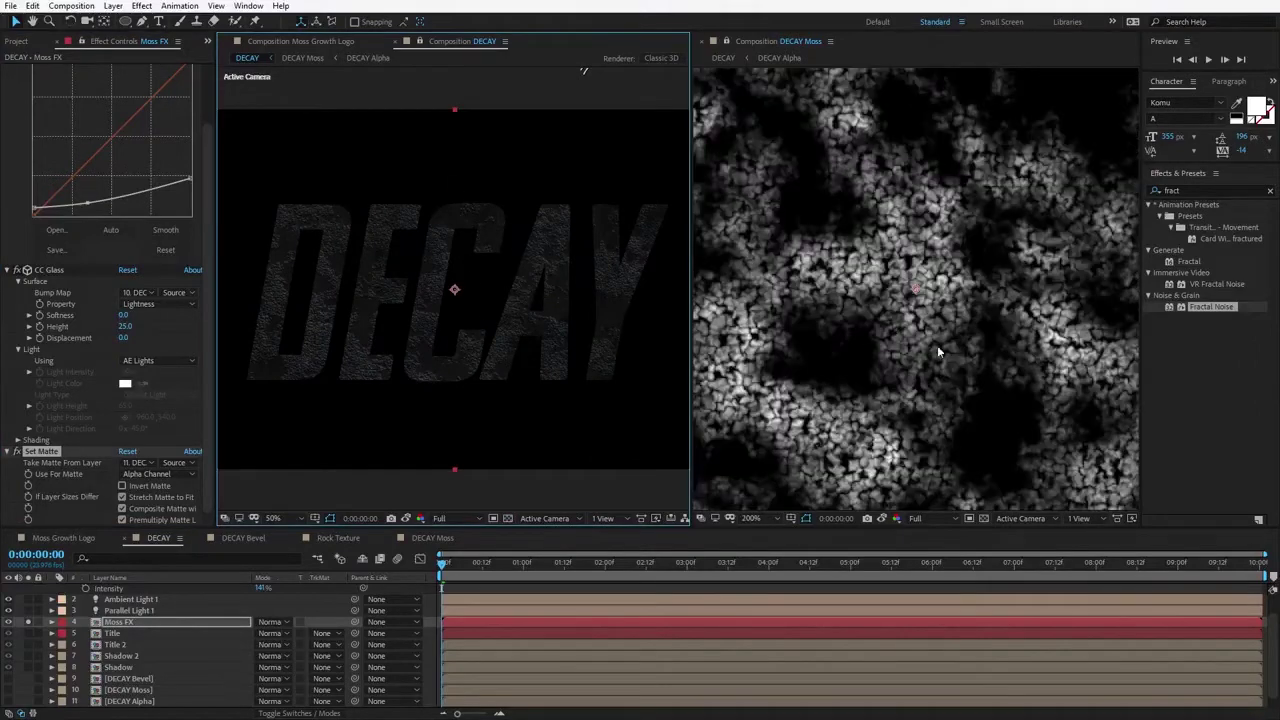
{"action": "left_click", "coordinate": [44, 452]}
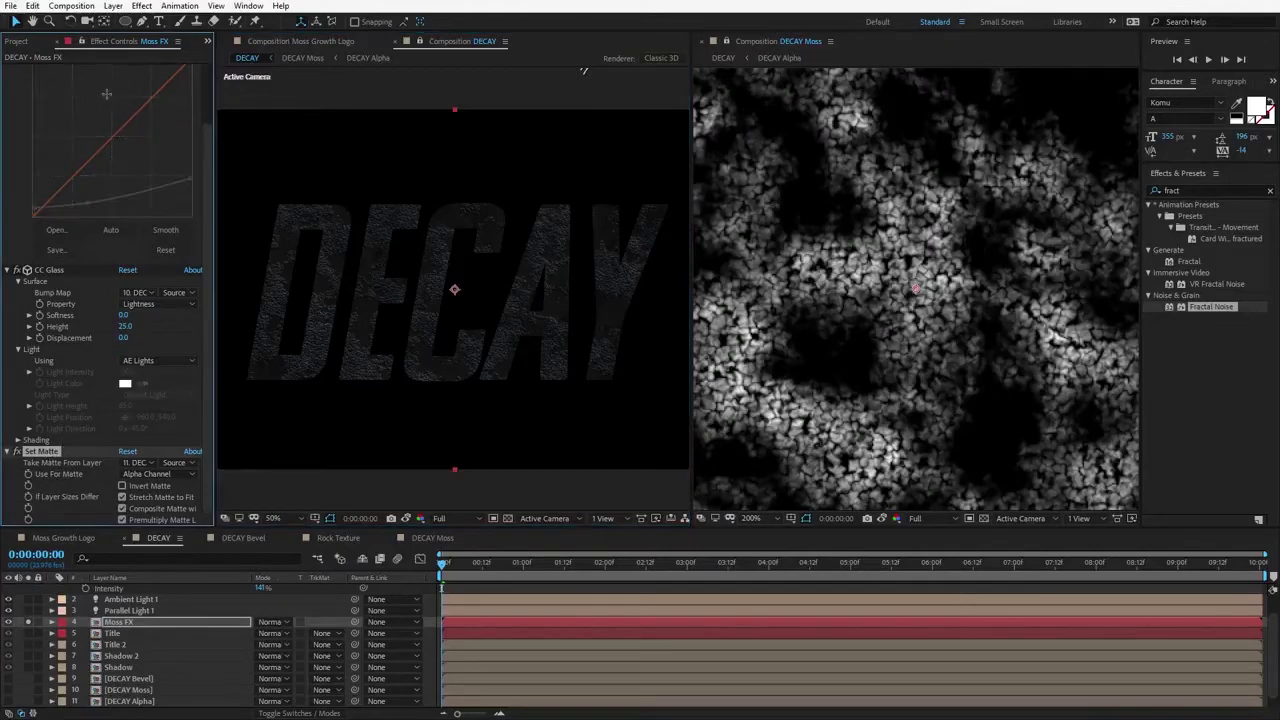
{"action": "left_click", "coordinate": [141, 6]}
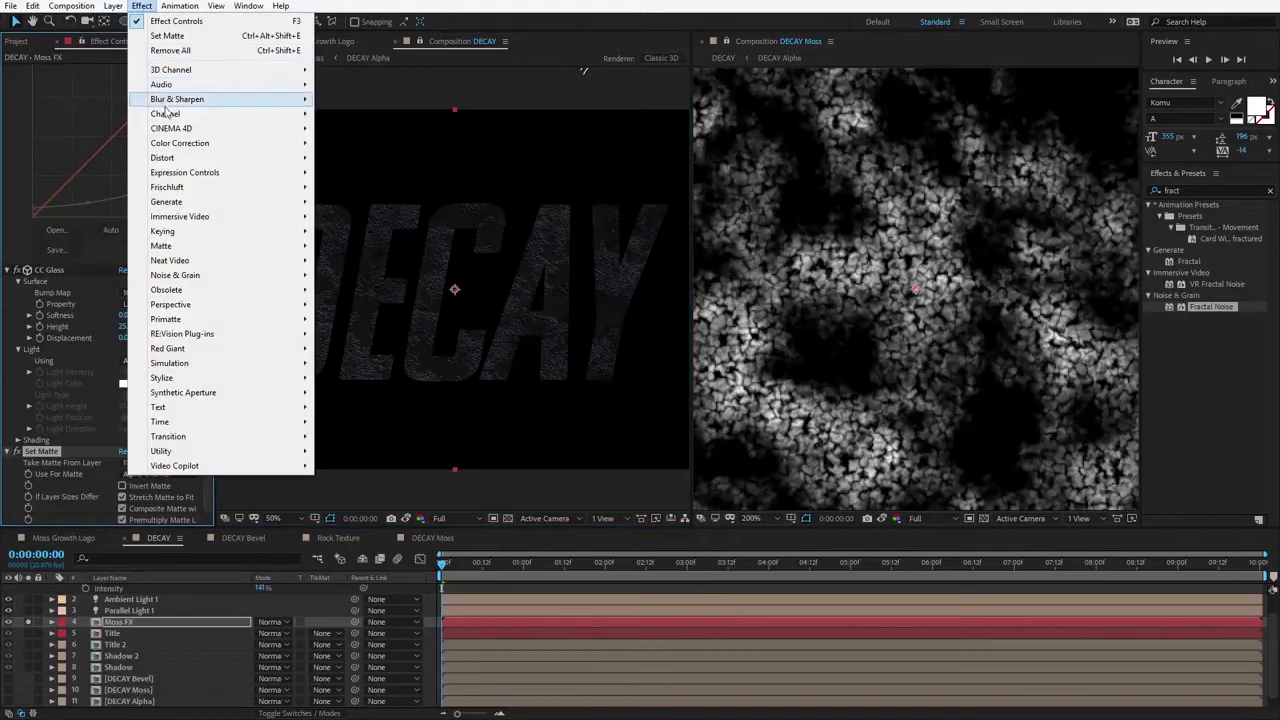
{"action": "mouse_move", "coordinate": [200, 113]}
{"action": "left_click", "coordinate": [355, 262]}
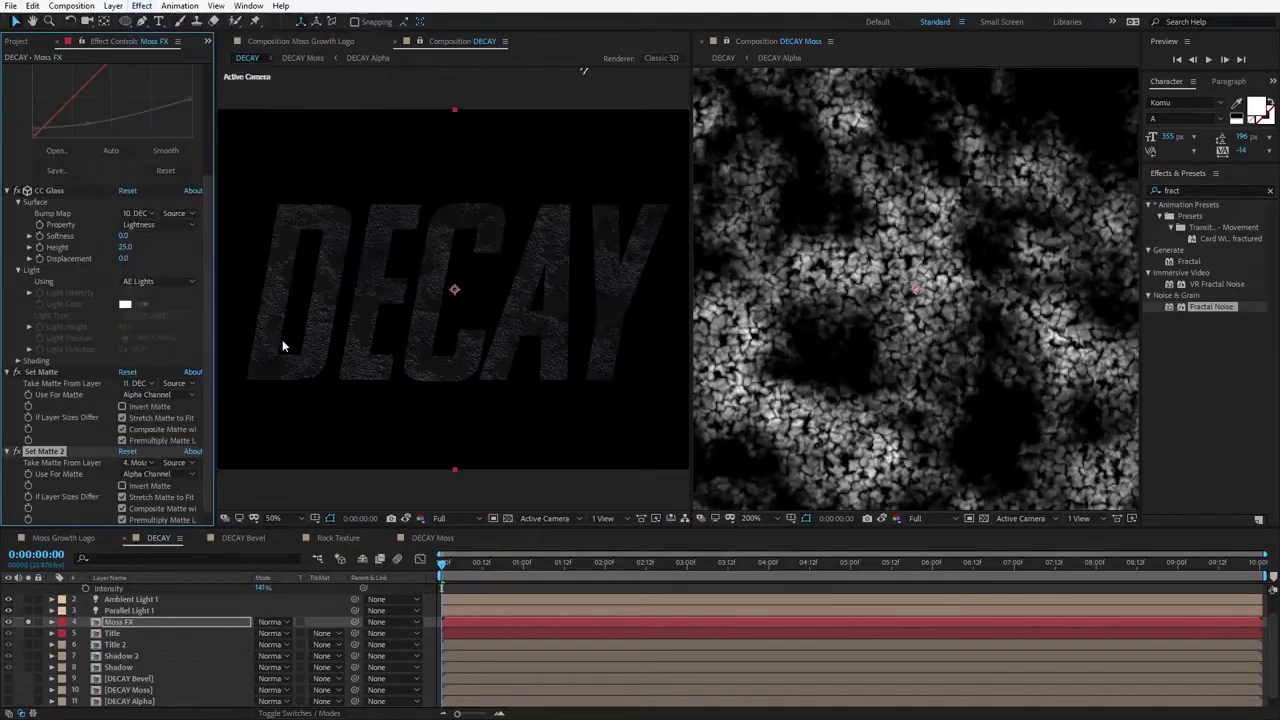
{"action": "left_click", "coordinate": [138, 464]}
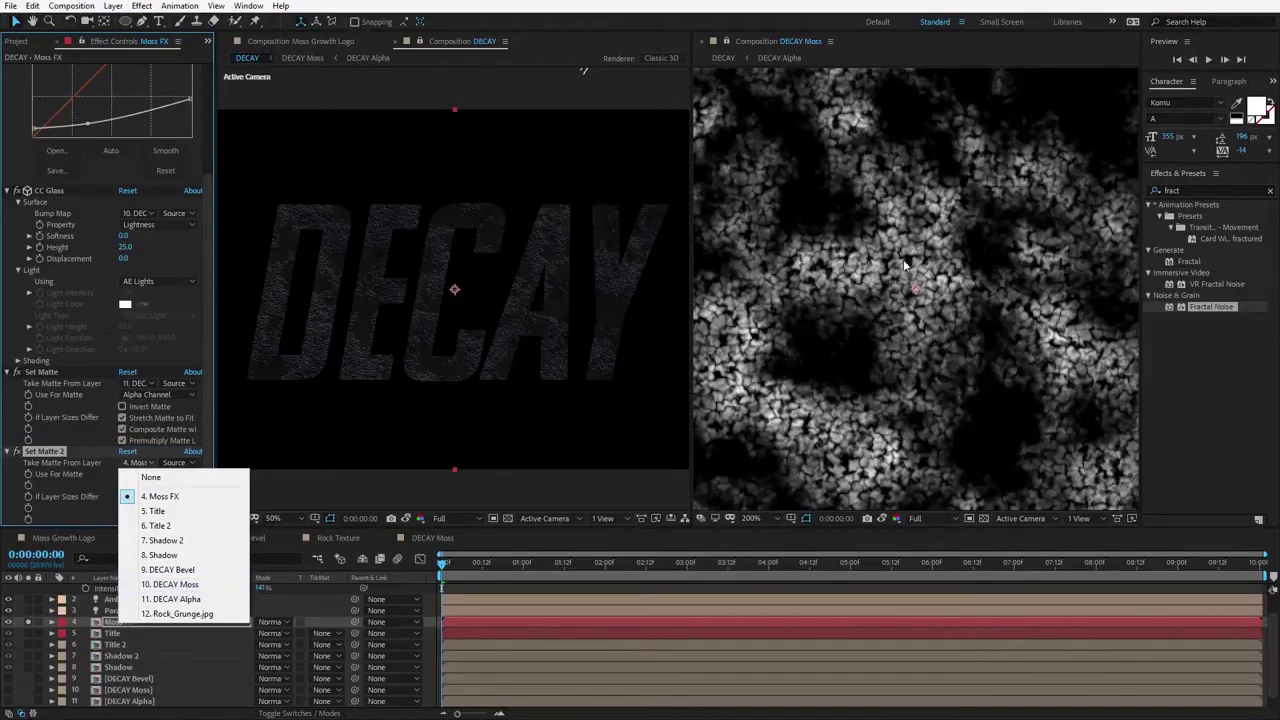
{"action": "left_click", "coordinate": [175, 584]}
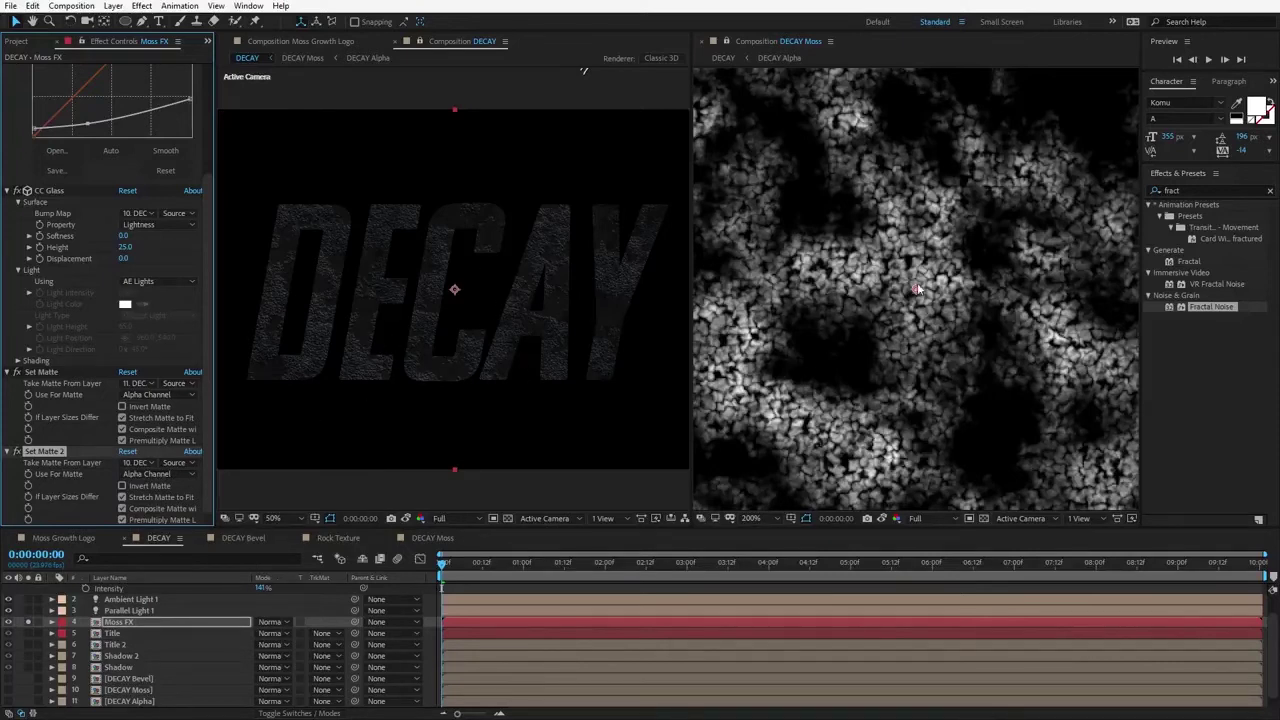
Step: Set the second Set Matte effect to use Luminance for the matte, and check the result against the transparency grid
{"action": "left_click", "coordinate": [985, 521]}
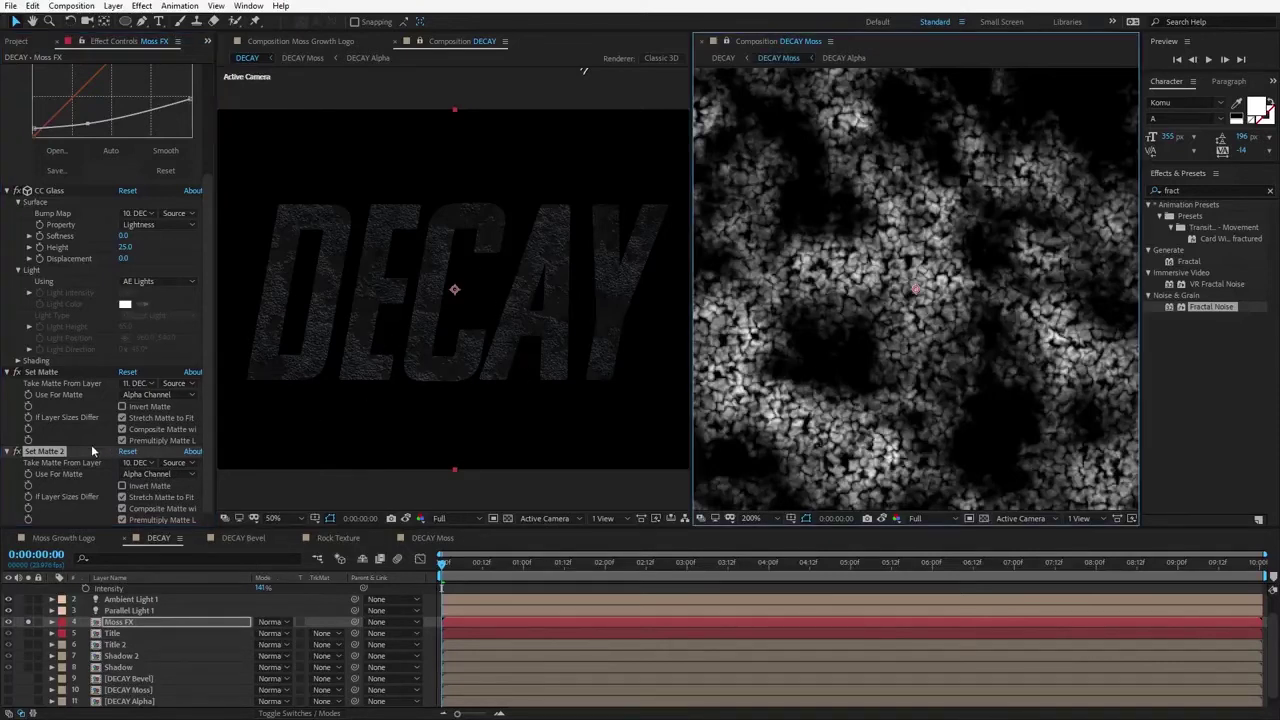
{"action": "left_click", "coordinate": [150, 474]}
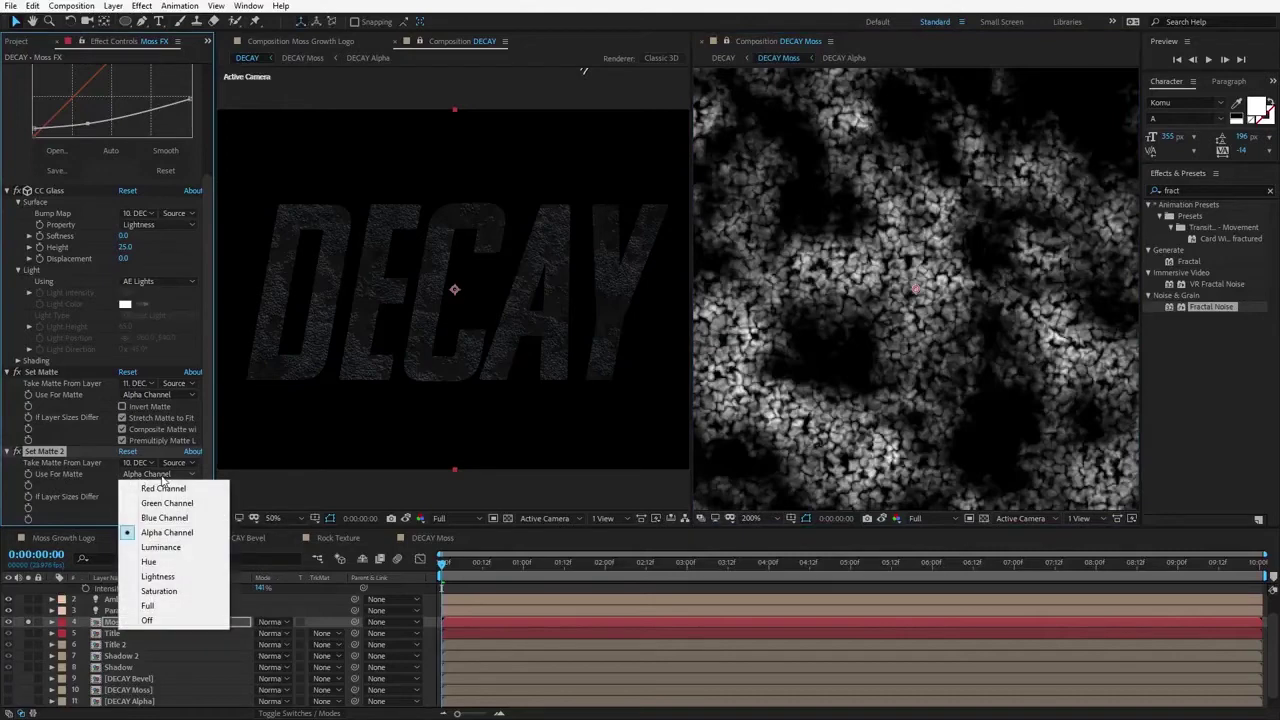
{"action": "left_click", "coordinate": [160, 547]}
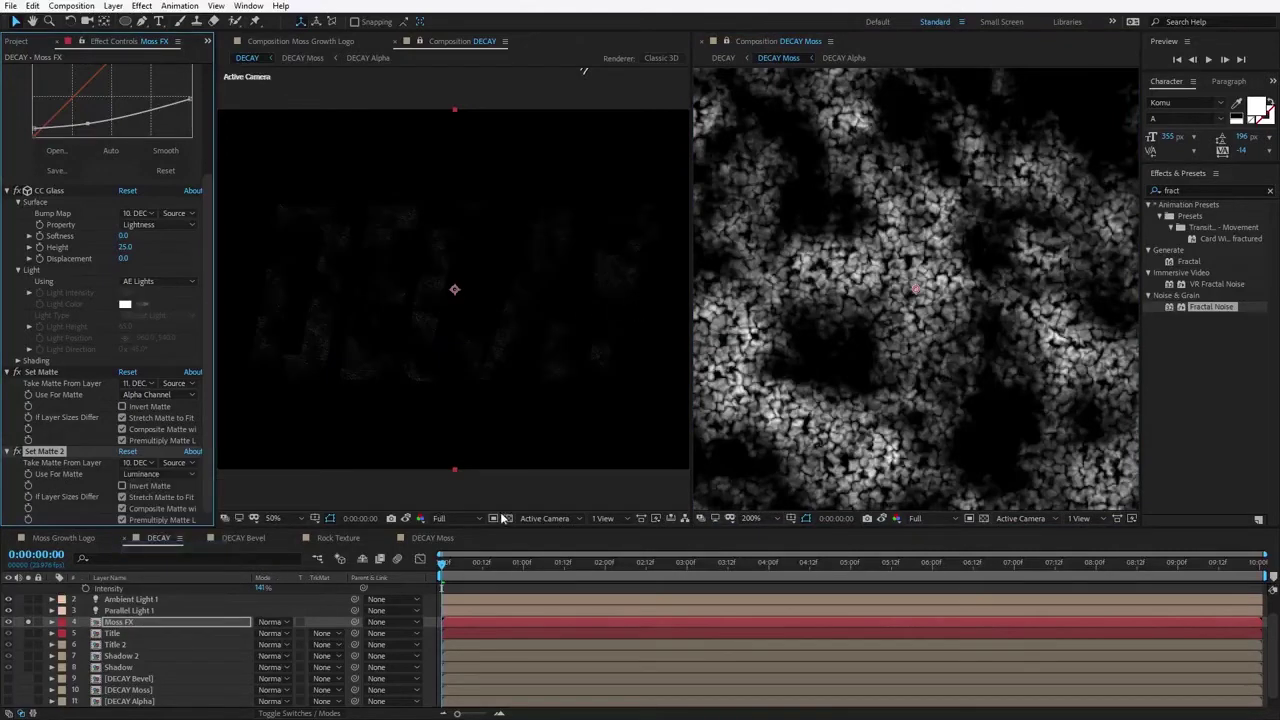
{"action": "left_click", "coordinate": [507, 518]}
{"action": "key", "text": "slash"}
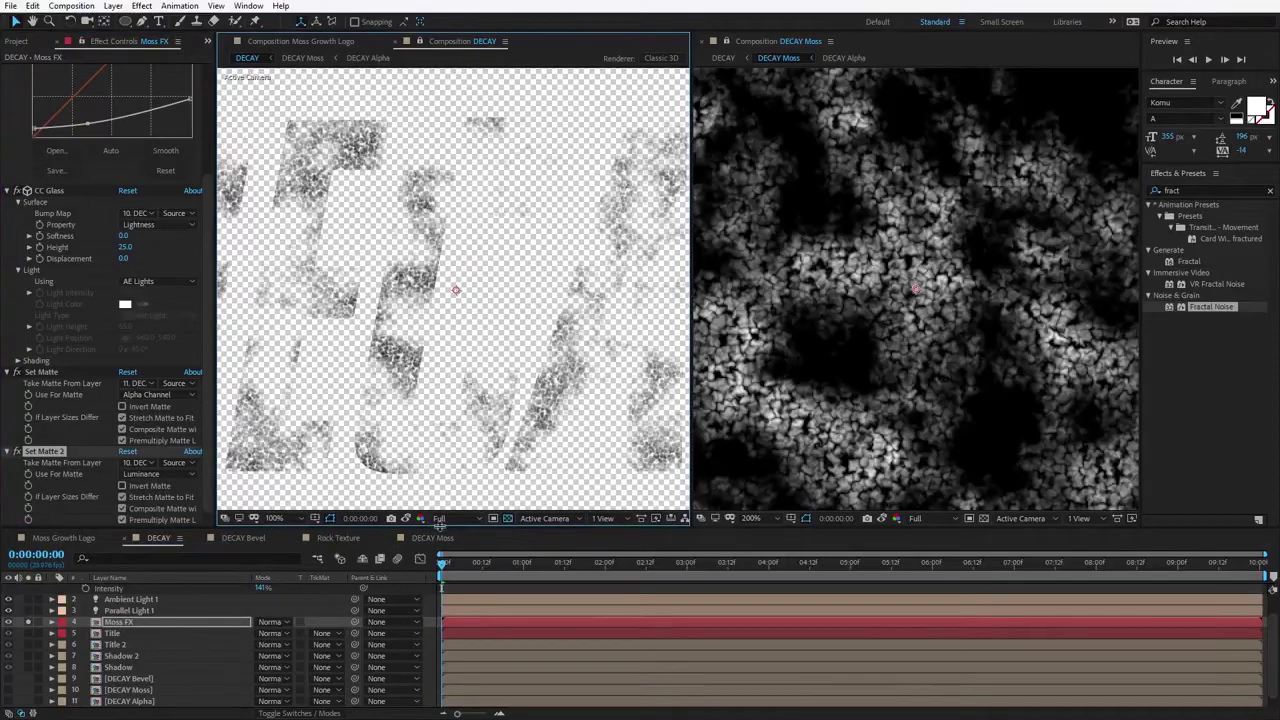
{"action": "left_click", "coordinate": [508, 519]}
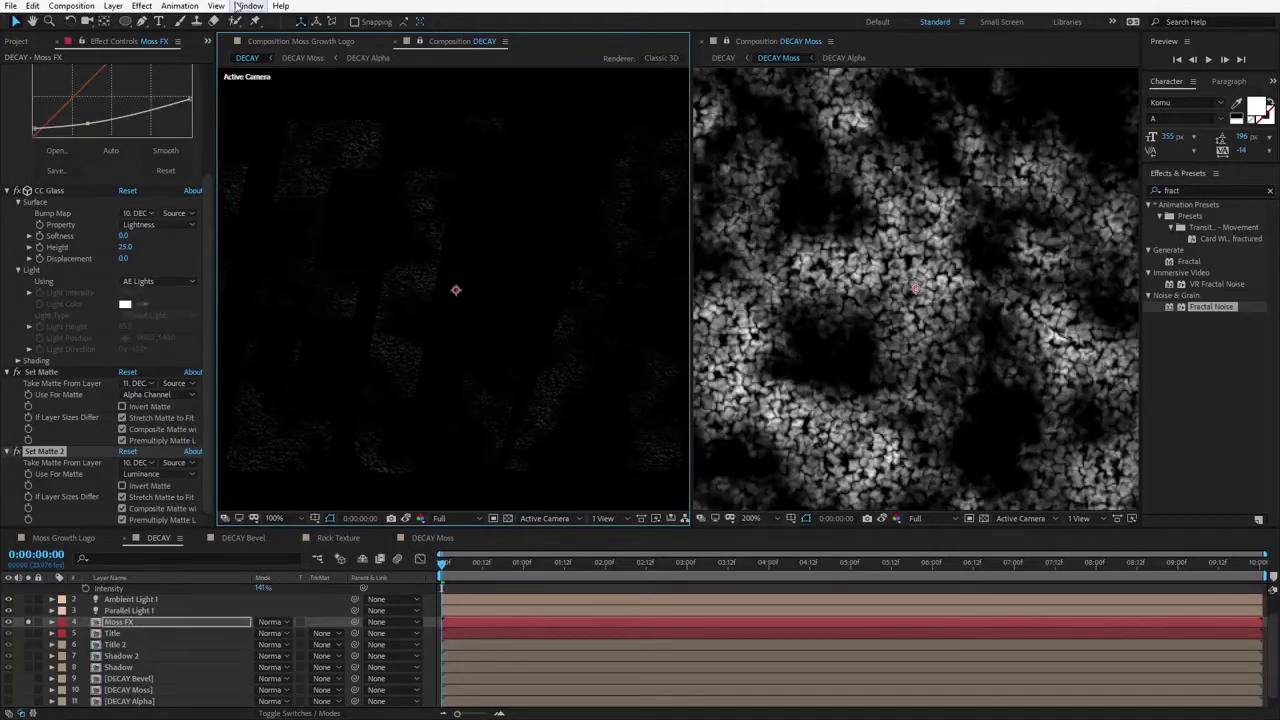
Step: Add a Curves effect after the mattes on Moss FX and steepen its Alpha curve strongly, checking the matte on the transparency grid
{"action": "left_click", "coordinate": [141, 6]}
{"action": "mouse_move", "coordinate": [172, 146]}
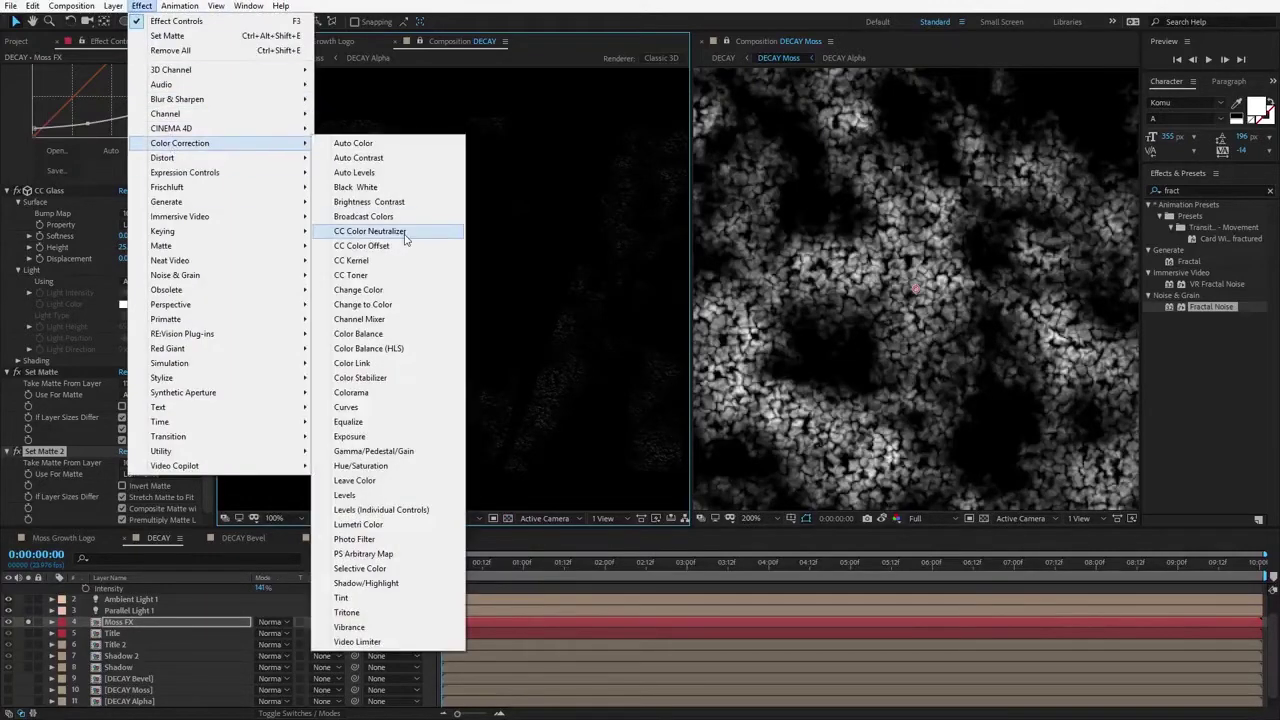
{"action": "left_click", "coordinate": [346, 407]}
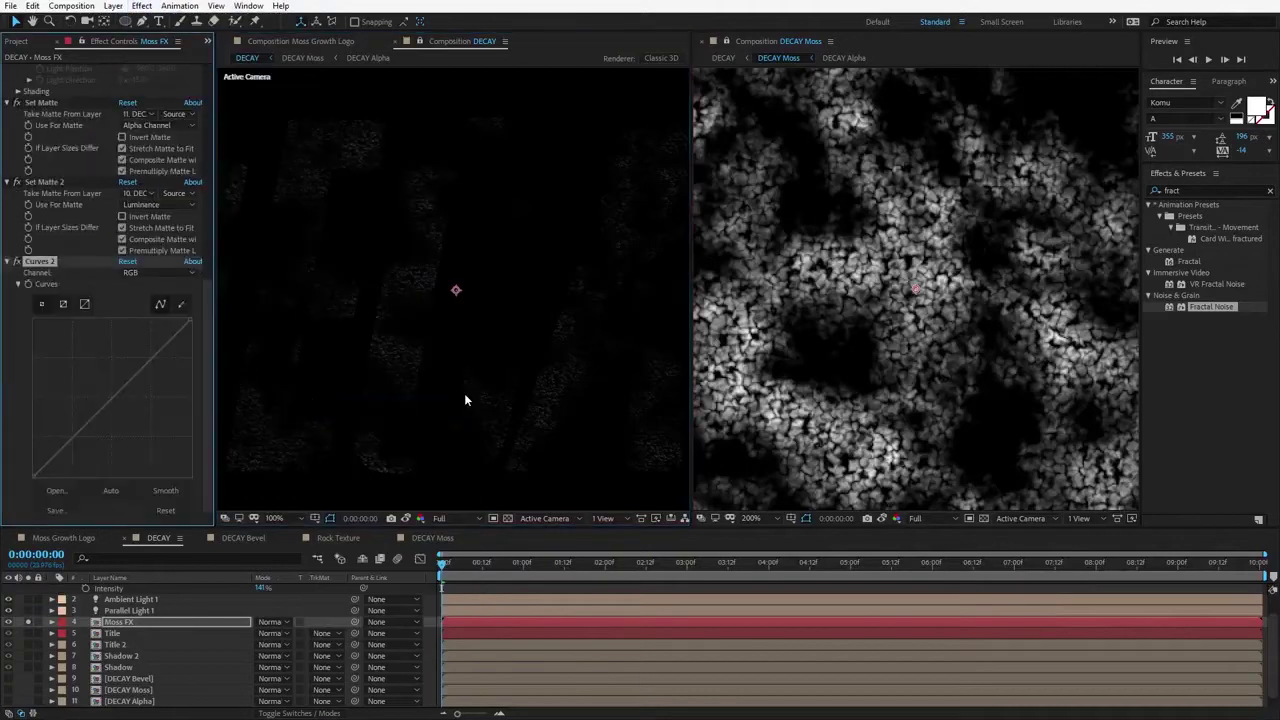
{"action": "left_click", "coordinate": [145, 273]}
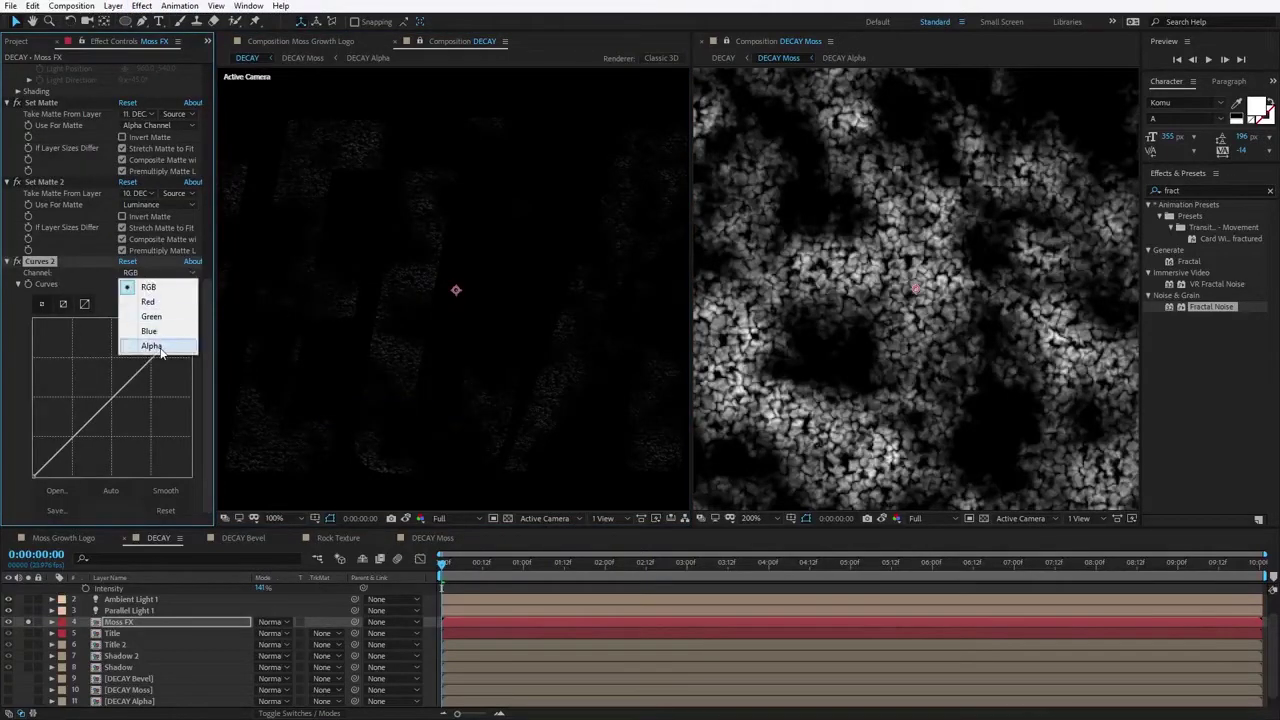
{"action": "left_click", "coordinate": [155, 346]}
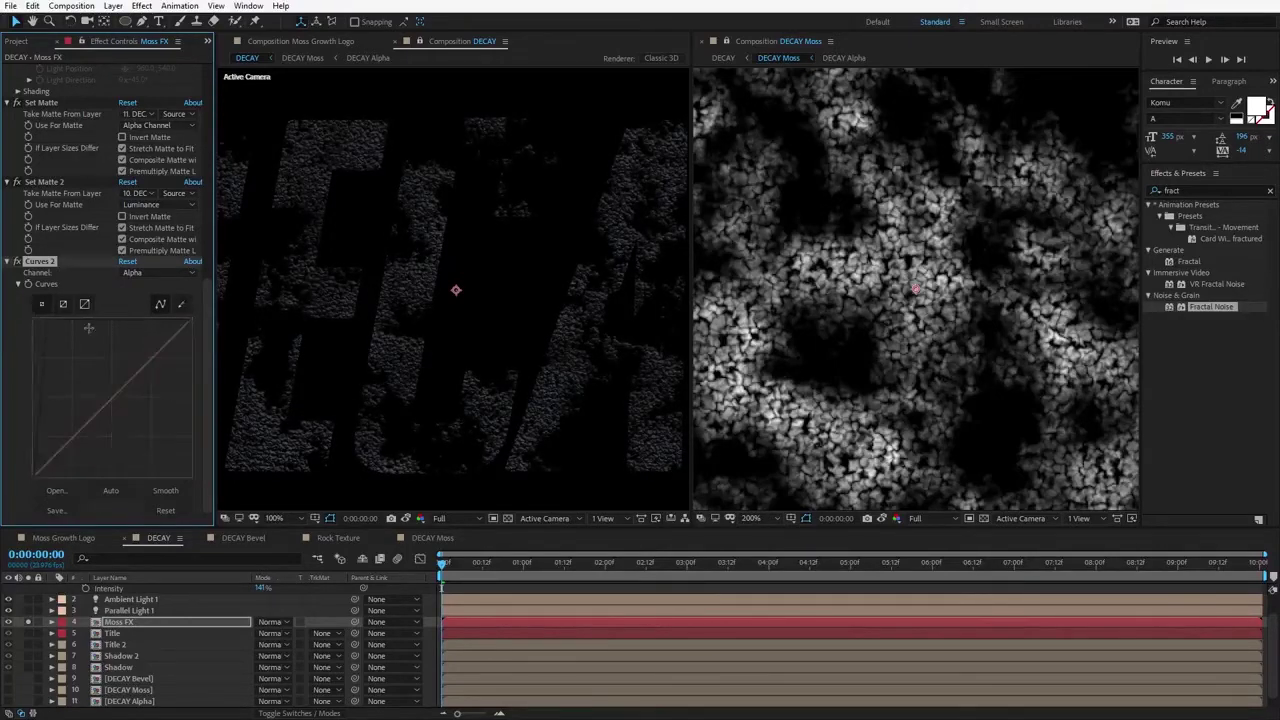
{"action": "scroll", "coordinate": [451, 287], "scroll_direction": "up", "scroll_amount": 1}
{"action": "left_click", "coordinate": [493, 519]}
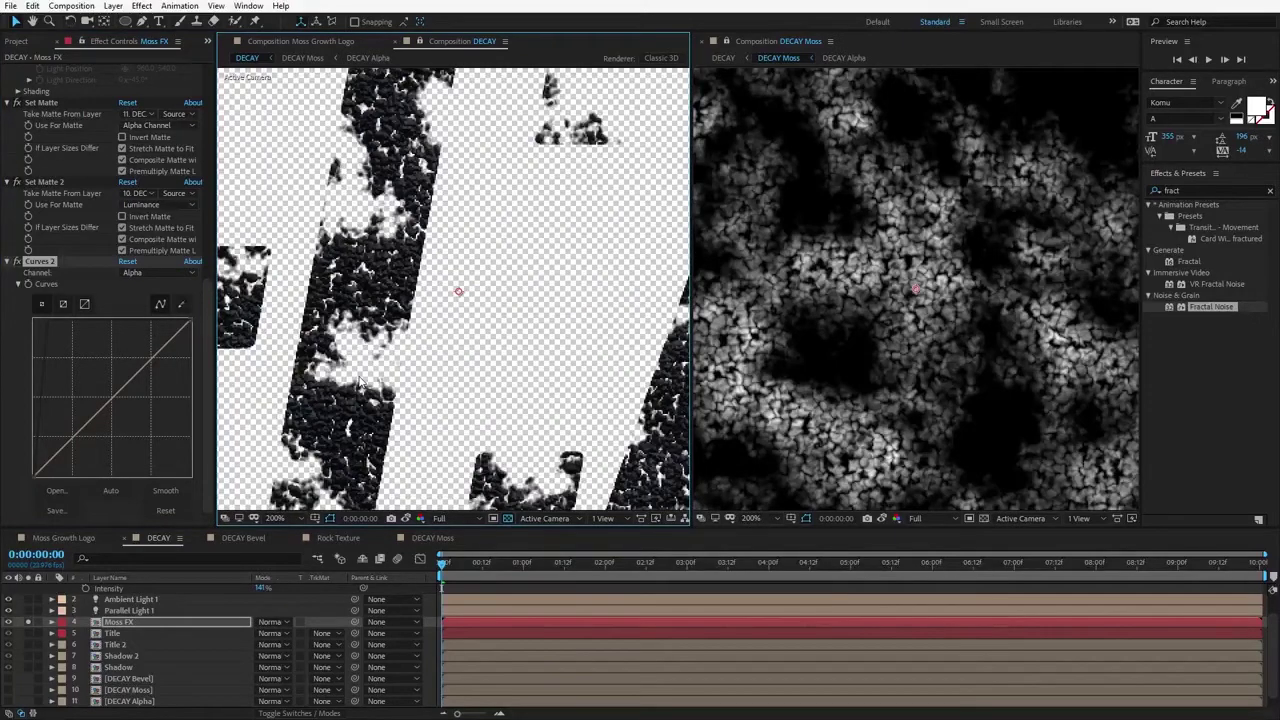
{"action": "scroll", "coordinate": [396, 388], "scroll_direction": "down", "scroll_amount": 4}
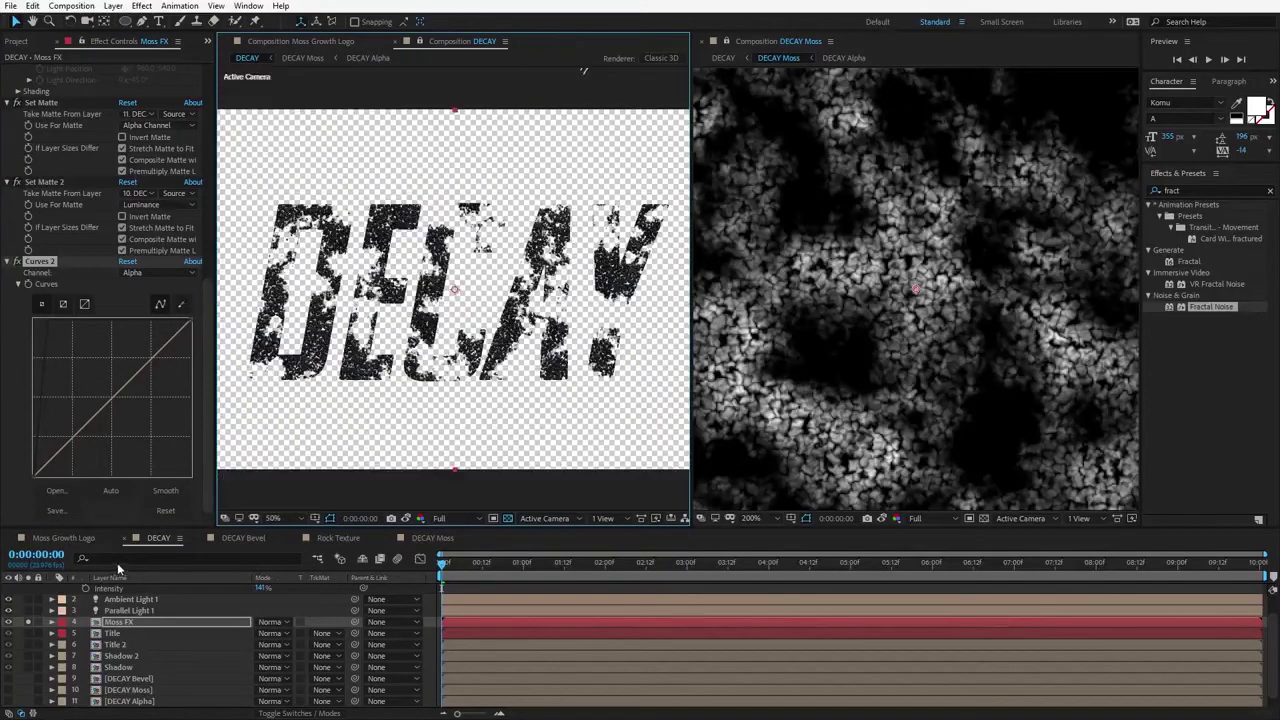
Step: Turn off solo for the Moss FX layer and make the Alpha curve in the second Curves effect less steep
{"action": "left_click", "coordinate": [27, 622]}
{"action": "scroll", "coordinate": [427, 328], "scroll_direction": "up", "scroll_amount": 2}
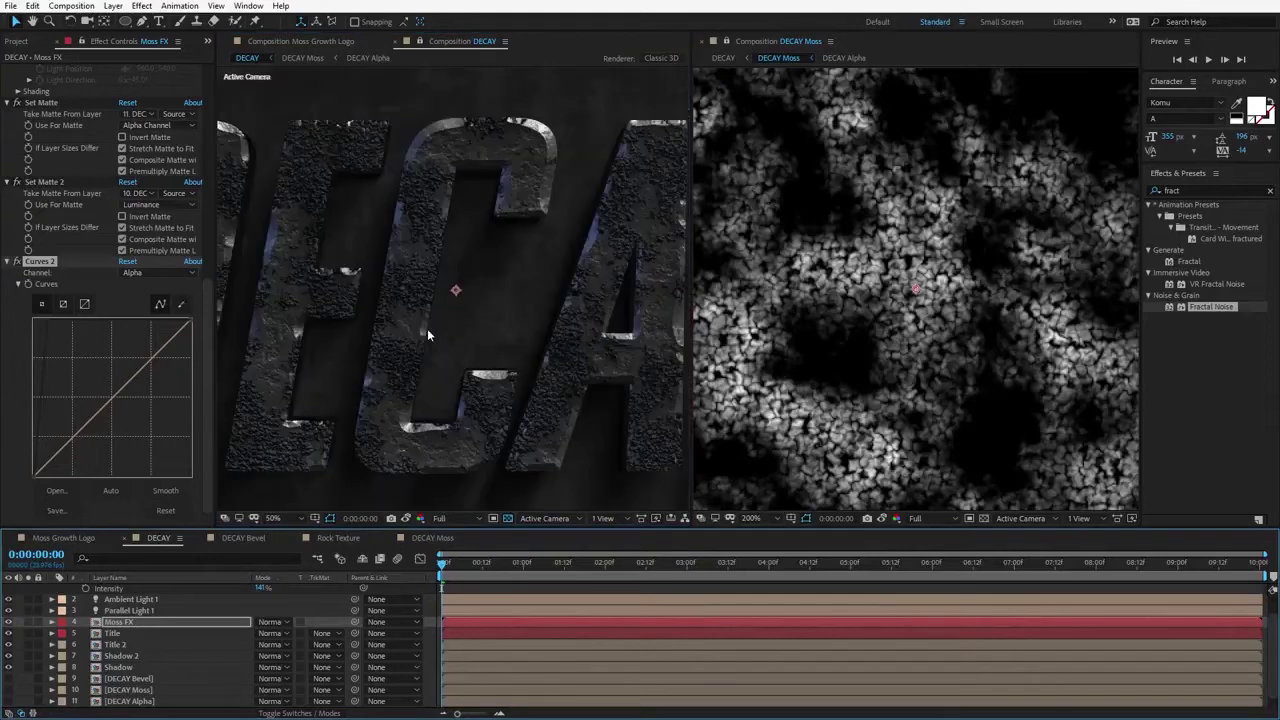
{"action": "scroll", "coordinate": [550, 360], "scroll_direction": "down", "scroll_amount": 1}
{"action": "scroll", "coordinate": [550, 367], "scroll_direction": "up", "scroll_amount": 1}
{"action": "left_click_drag", "start_coordinate": [47, 329], "coordinate": [108, 335]}
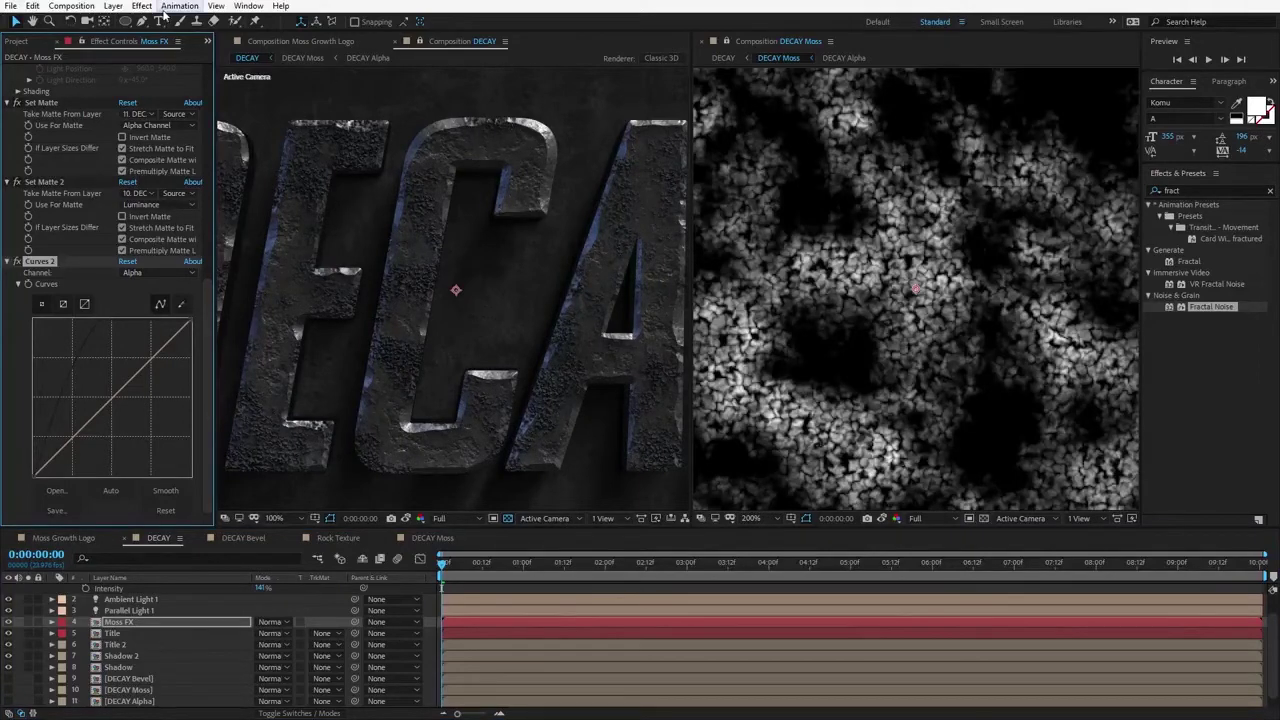
Step: Add a Simple Choker effect to the Moss FX layer
{"action": "left_click", "coordinate": [146, 6]}
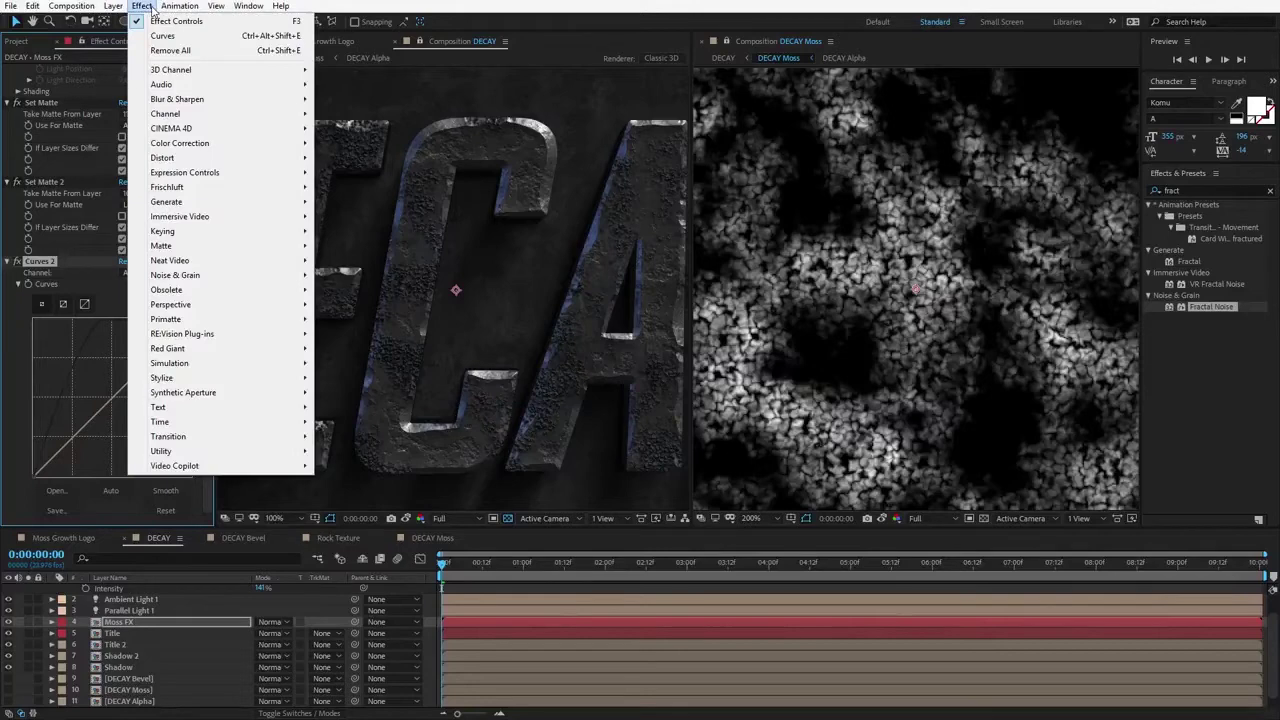
{"action": "mouse_move", "coordinate": [172, 246]}
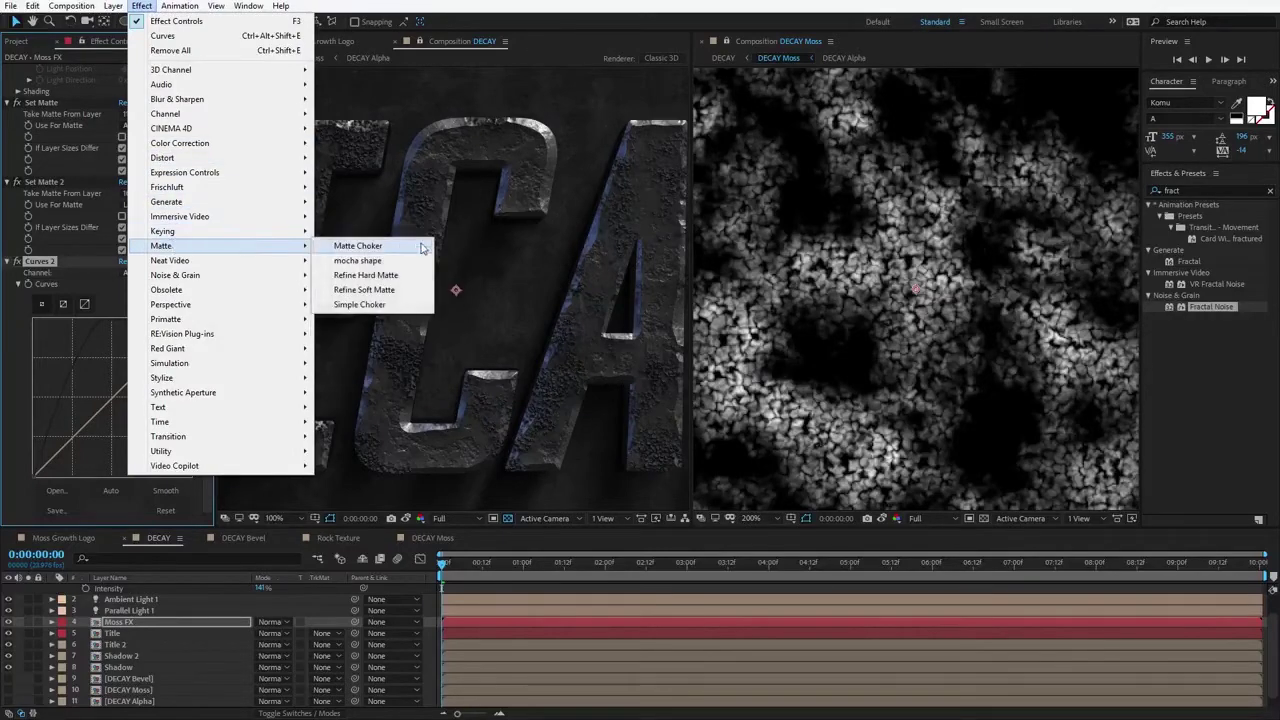
{"action": "left_click", "coordinate": [358, 305]}
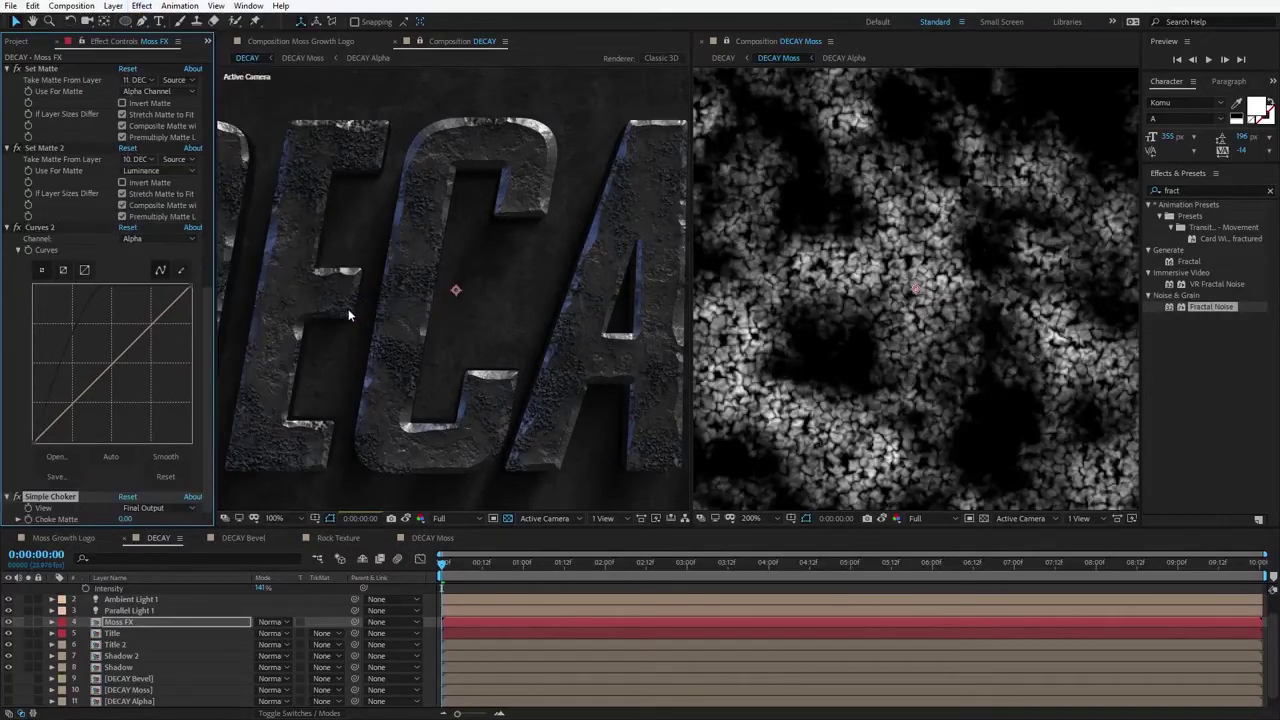
Step: Move Simple Choker between the two Set Matte effects and set its Choke Matte to 24.30
{"action": "left_click_drag", "start_coordinate": [50, 496], "coordinate": [56, 120]}
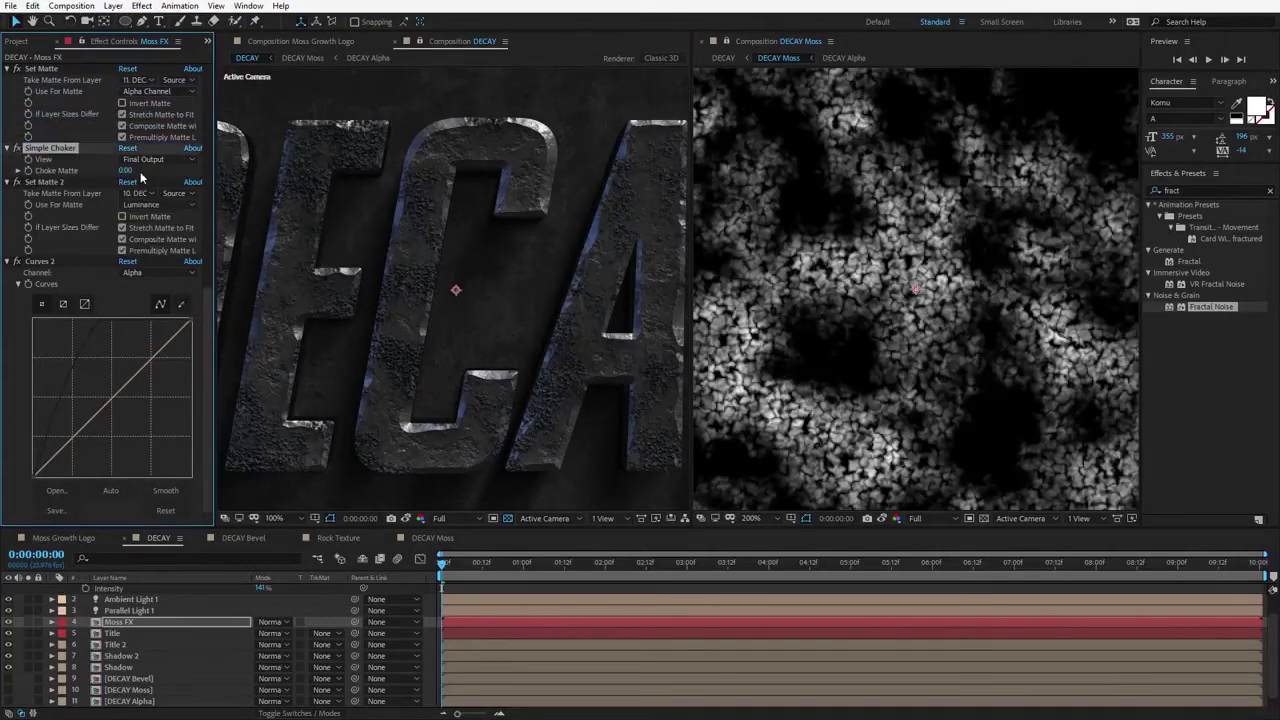
{"action": "left_click_drag", "start_coordinate": [125, 170], "coordinate": [287, 170]}
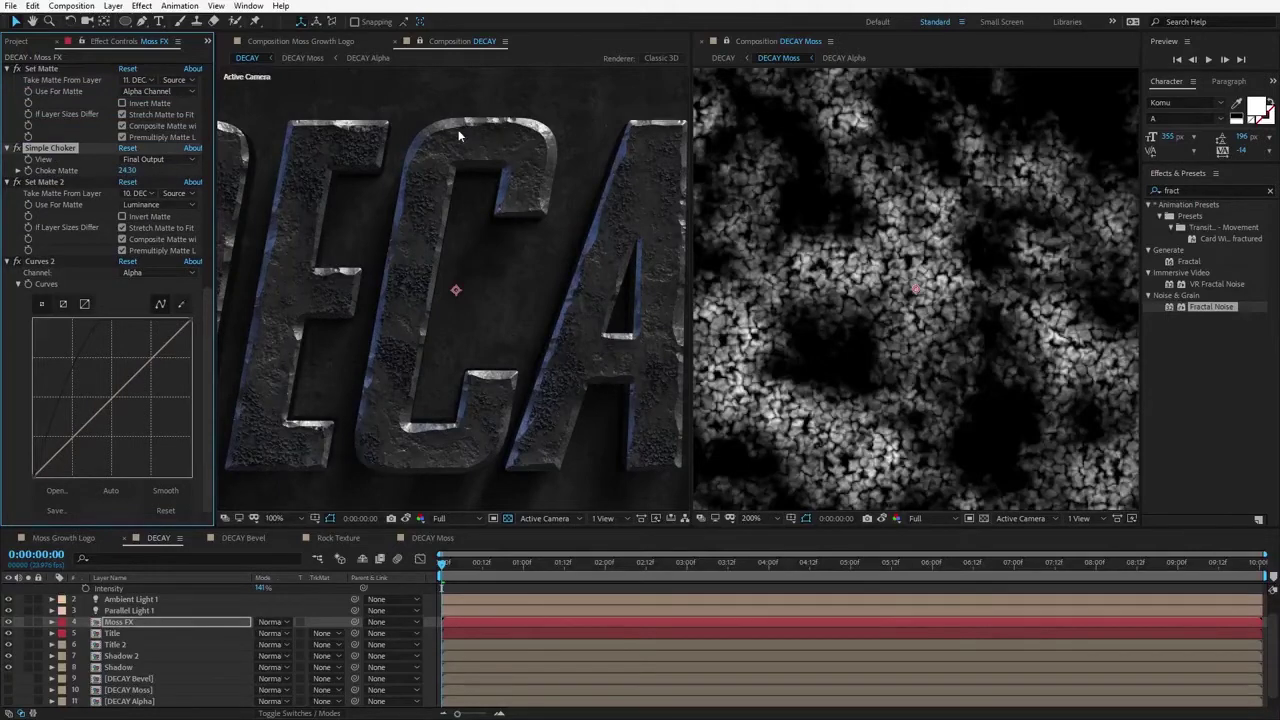
Step: Add a Channel Blur effect, place it directly after Simple Choker, and set its Alpha Blurriness to 8.0
{"action": "left_click", "coordinate": [141, 6]}
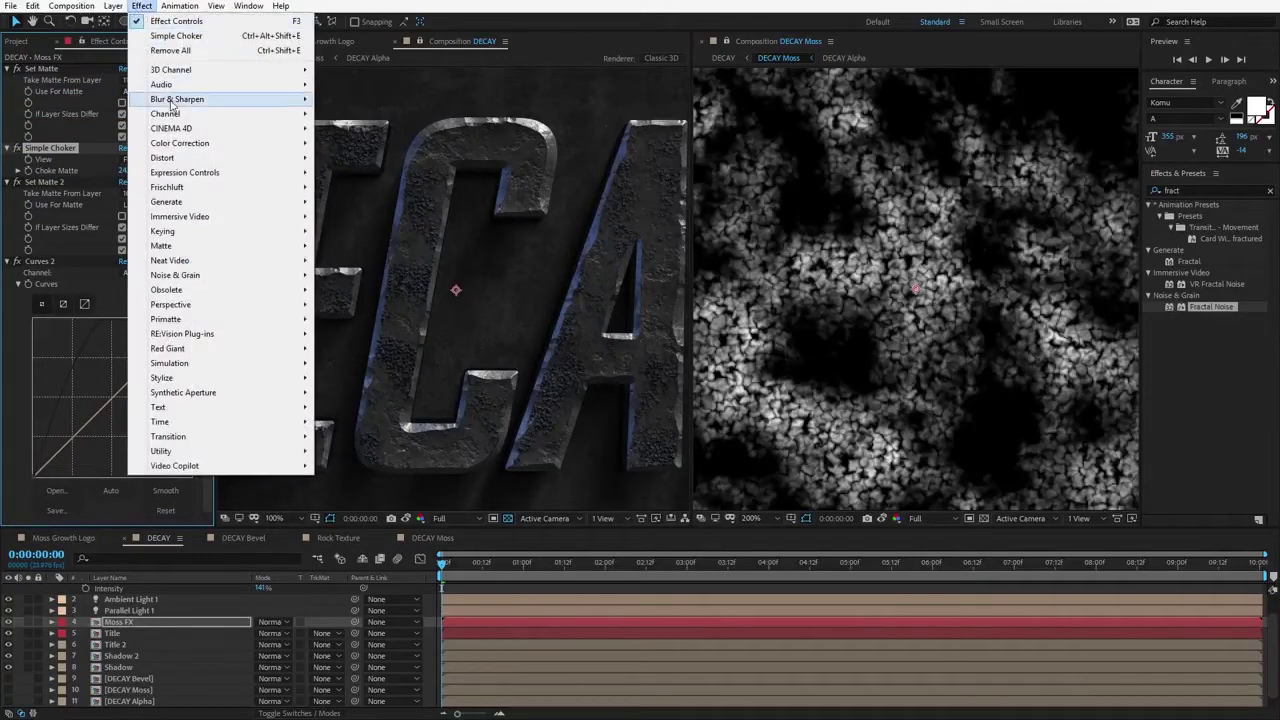
{"action": "mouse_move", "coordinate": [178, 116]}
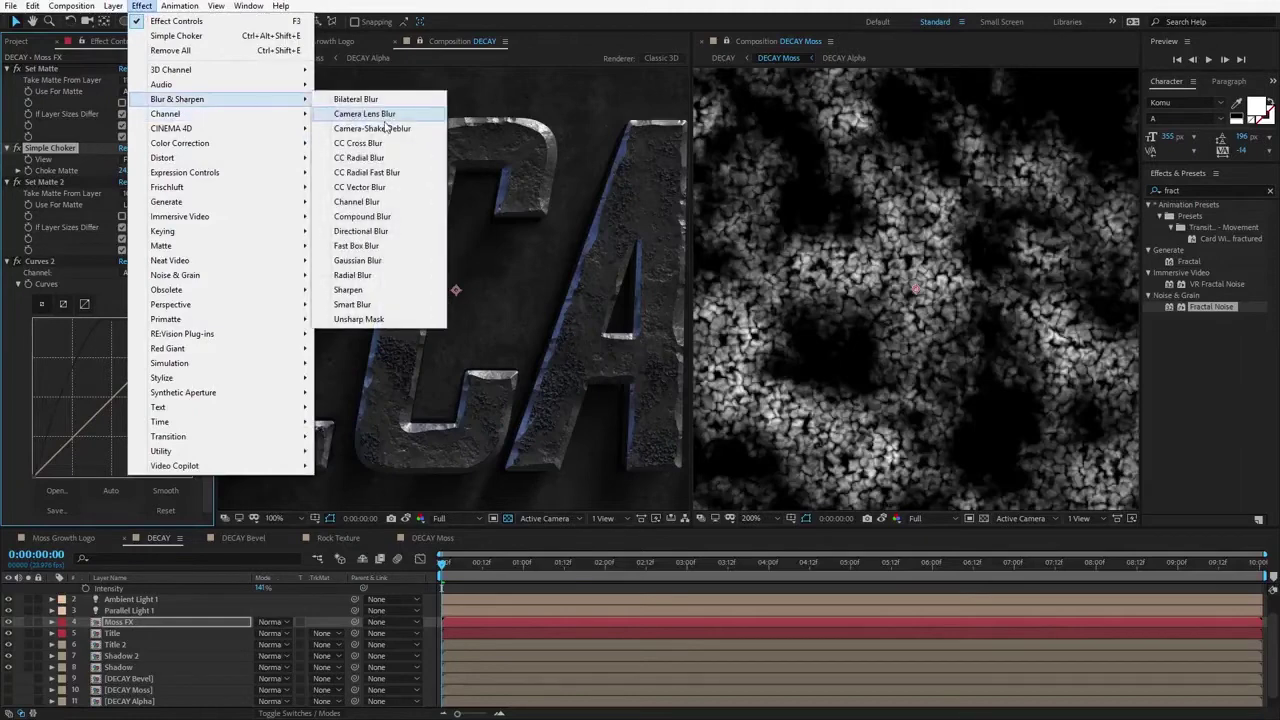
{"action": "left_click", "coordinate": [375, 204]}
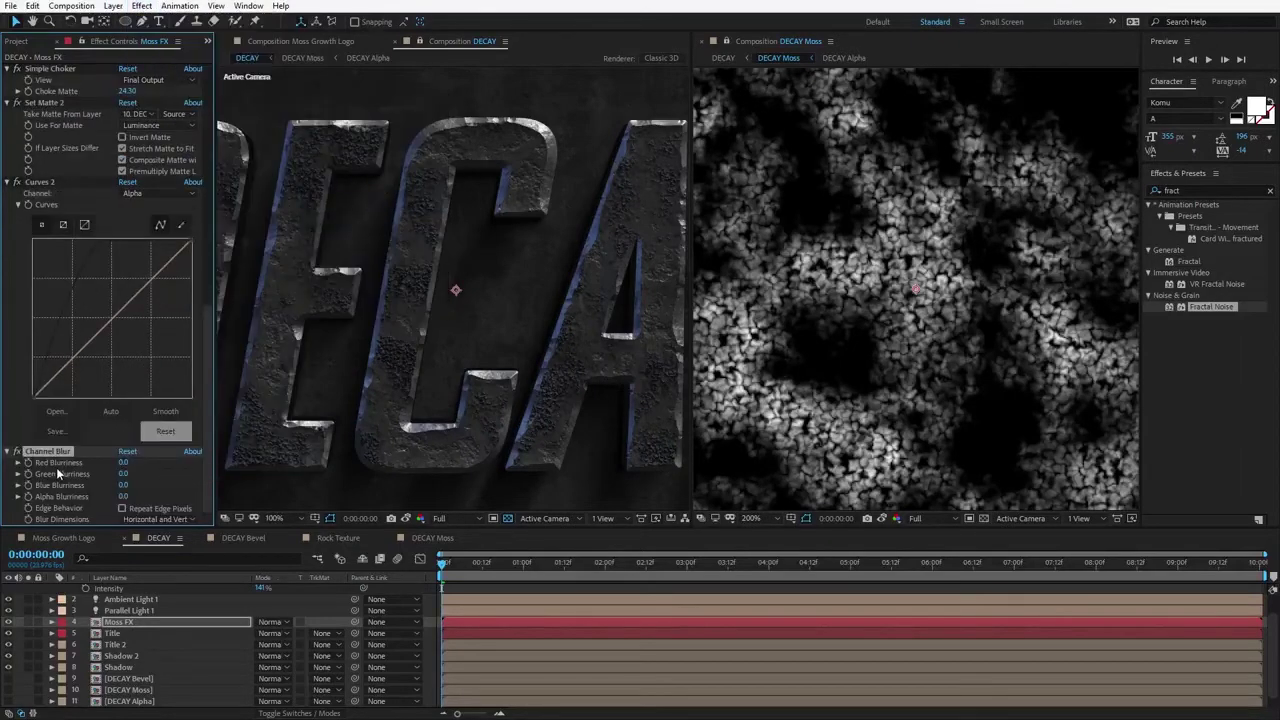
{"action": "left_click_drag", "start_coordinate": [42, 452], "coordinate": [48, 98]}
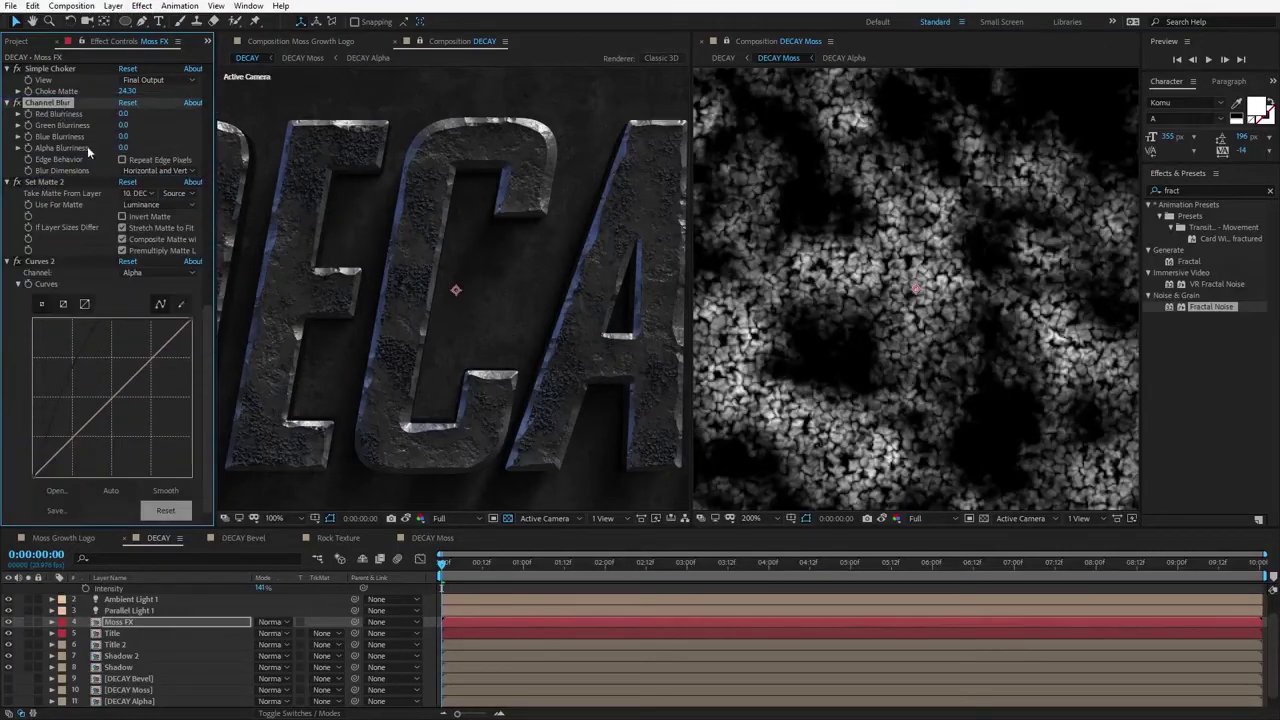
{"action": "scroll", "coordinate": [88, 150], "scroll_direction": "up", "scroll_amount": 3}
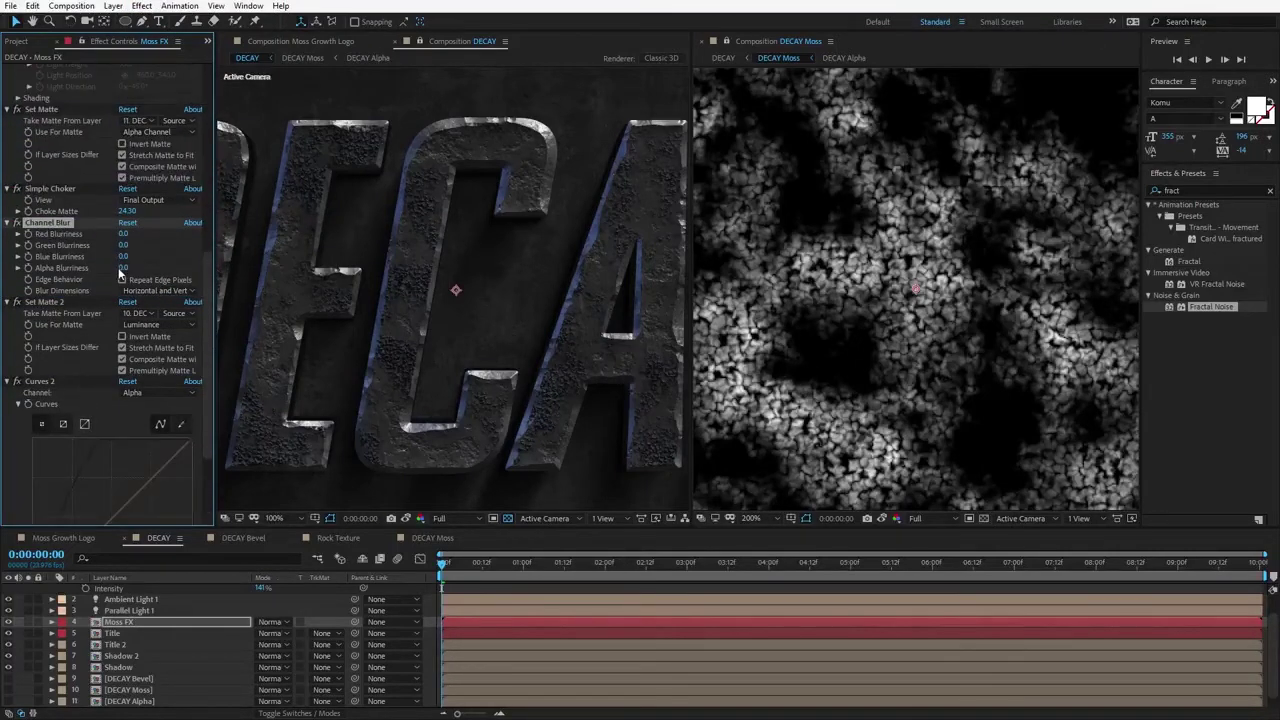
{"action": "left_click_drag", "start_coordinate": [120, 270], "coordinate": [130, 268]}
Step: Add a third Curves effect after Curves 2 on Moss FX, lowering its Red curve and raising its Green curve
{"action": "scroll", "coordinate": [146, 282], "scroll_direction": "down", "scroll_amount": 4}
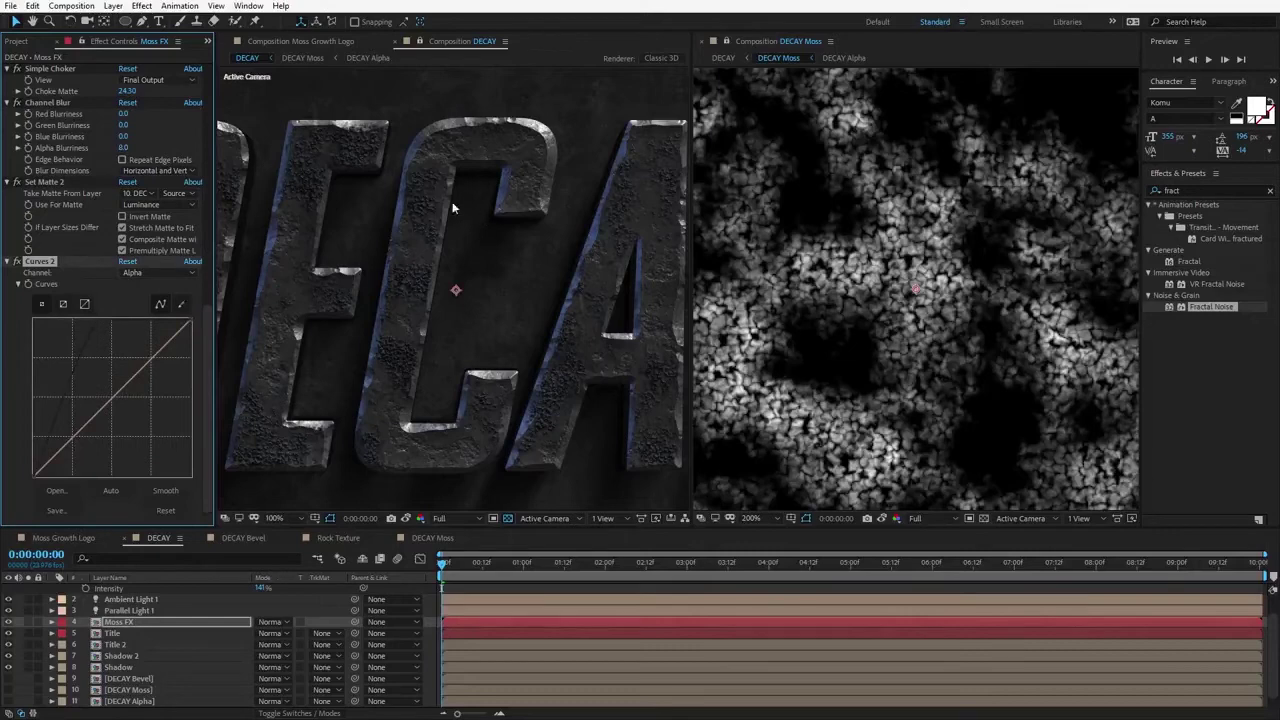
{"action": "left_click", "coordinate": [145, 6]}
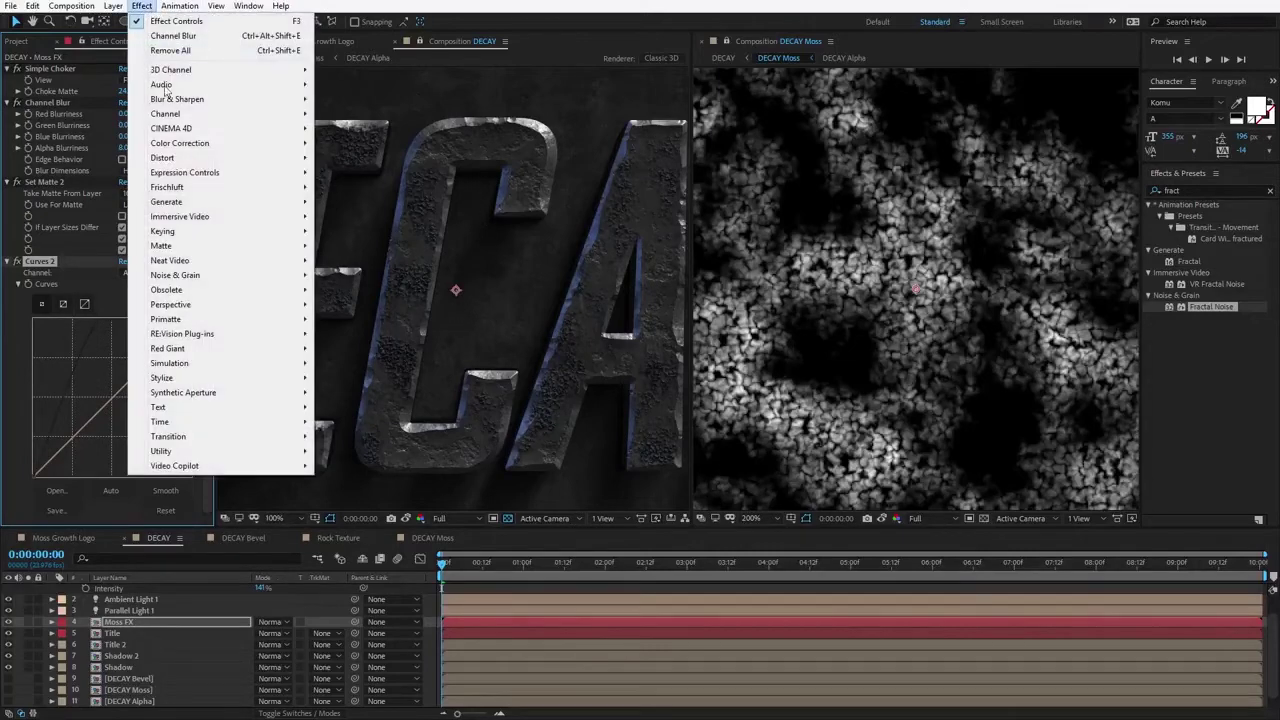
{"action": "mouse_move", "coordinate": [257, 140]}
{"action": "left_click", "coordinate": [345, 414]}
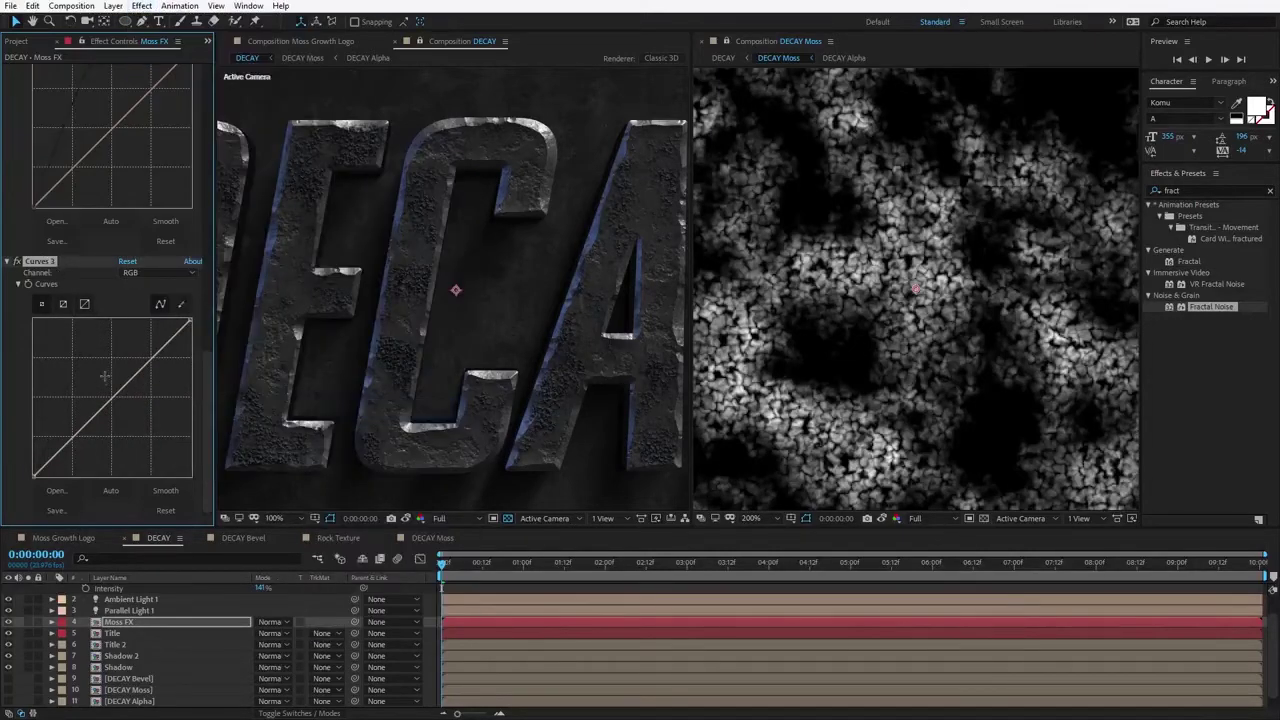
{"action": "scroll", "coordinate": [105, 378], "scroll_direction": "up", "scroll_amount": 1}
{"action": "left_click", "coordinate": [150, 302]}
{"action": "left_click", "coordinate": [150, 331]}
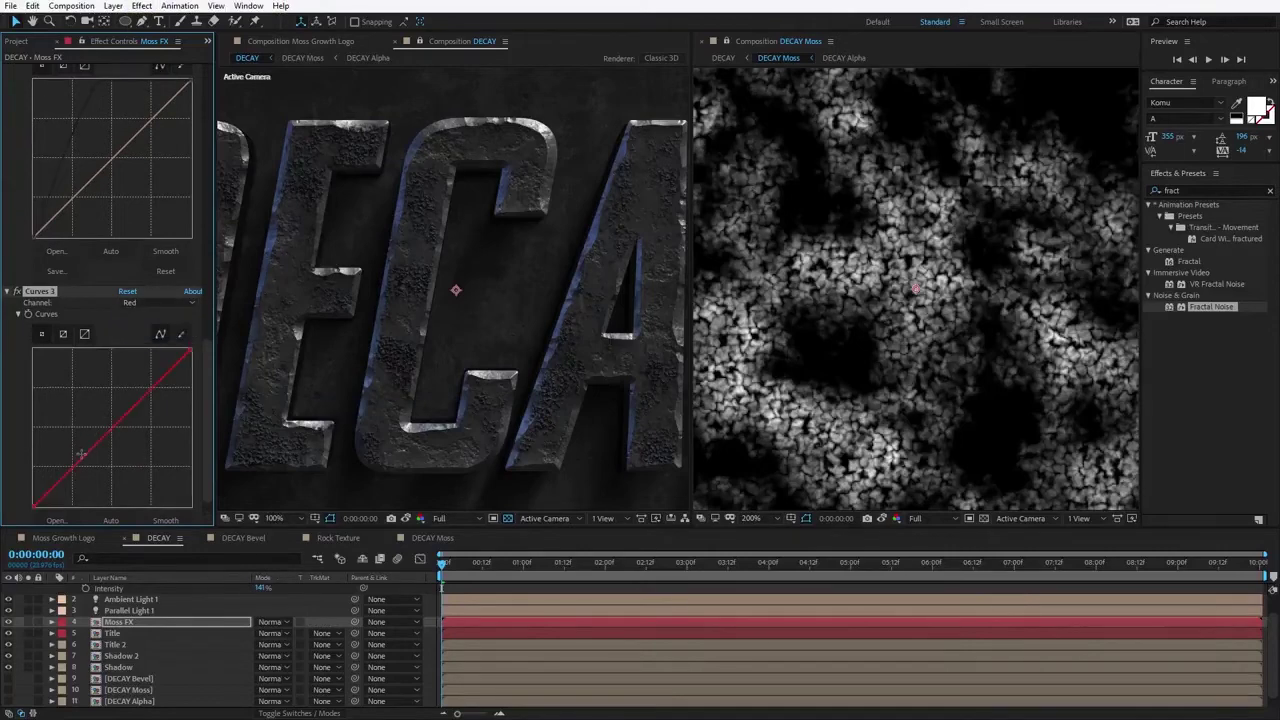
{"action": "left_click_drag", "start_coordinate": [82, 455], "coordinate": [99, 462]}
{"action": "left_click", "coordinate": [135, 302]}
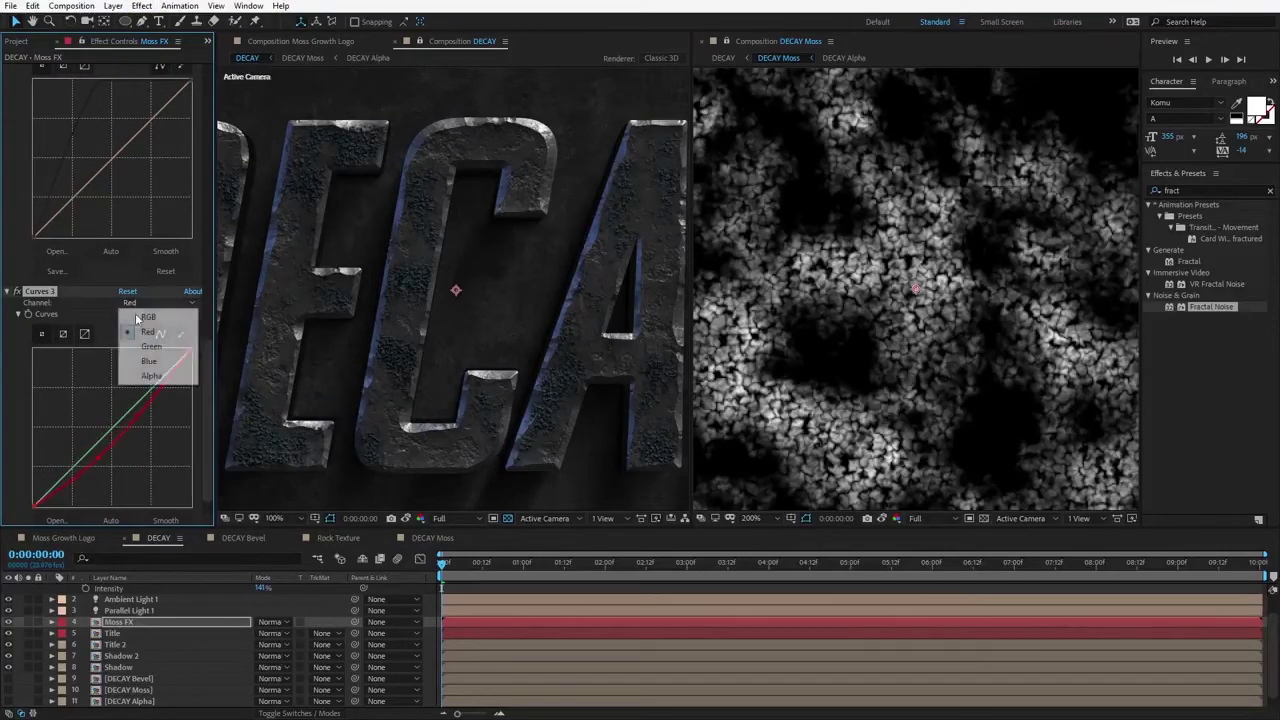
{"action": "left_click", "coordinate": [145, 343]}
{"action": "left_click_drag", "start_coordinate": [85, 458], "coordinate": [75, 445]}
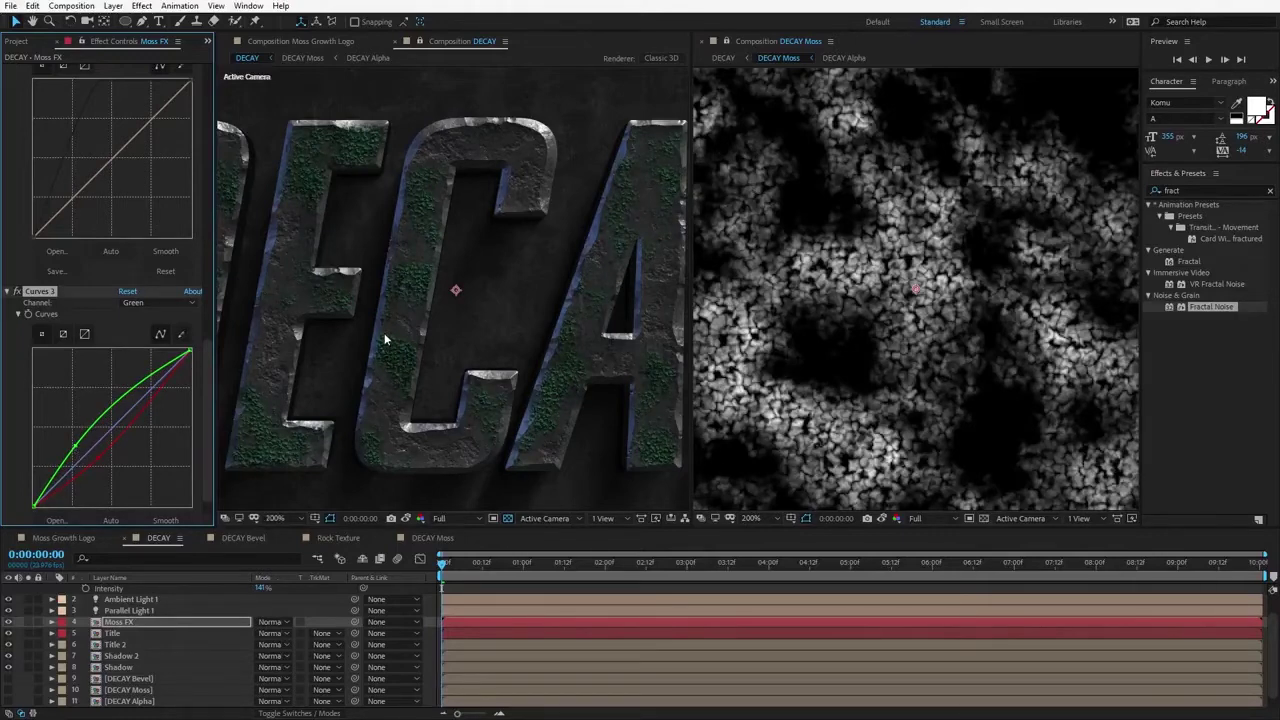
Step: Try a CC Glass Height of -5.0 on Moss FX, compare the moss relief, and settle on 5.0
{"action": "key", "text": "period"}
{"action": "left_click_drag", "start_coordinate": [206, 360], "coordinate": [210, 97]}
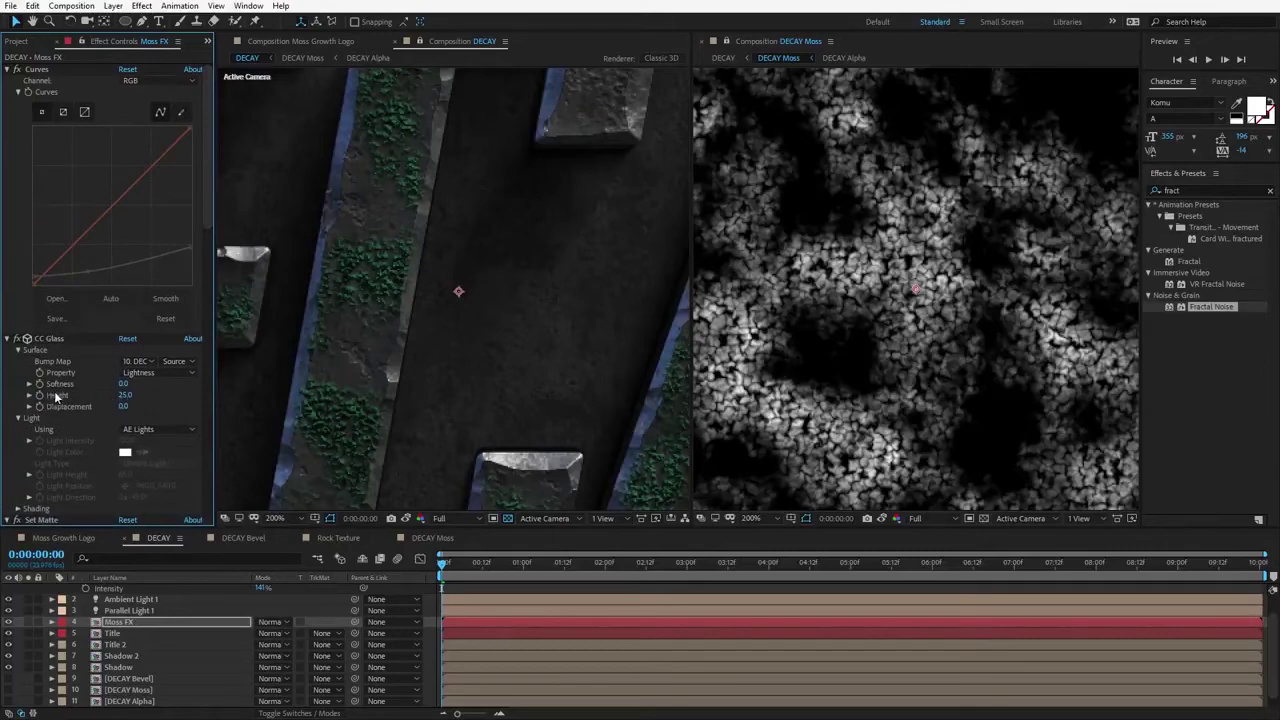
{"action": "left_click", "coordinate": [126, 395]}
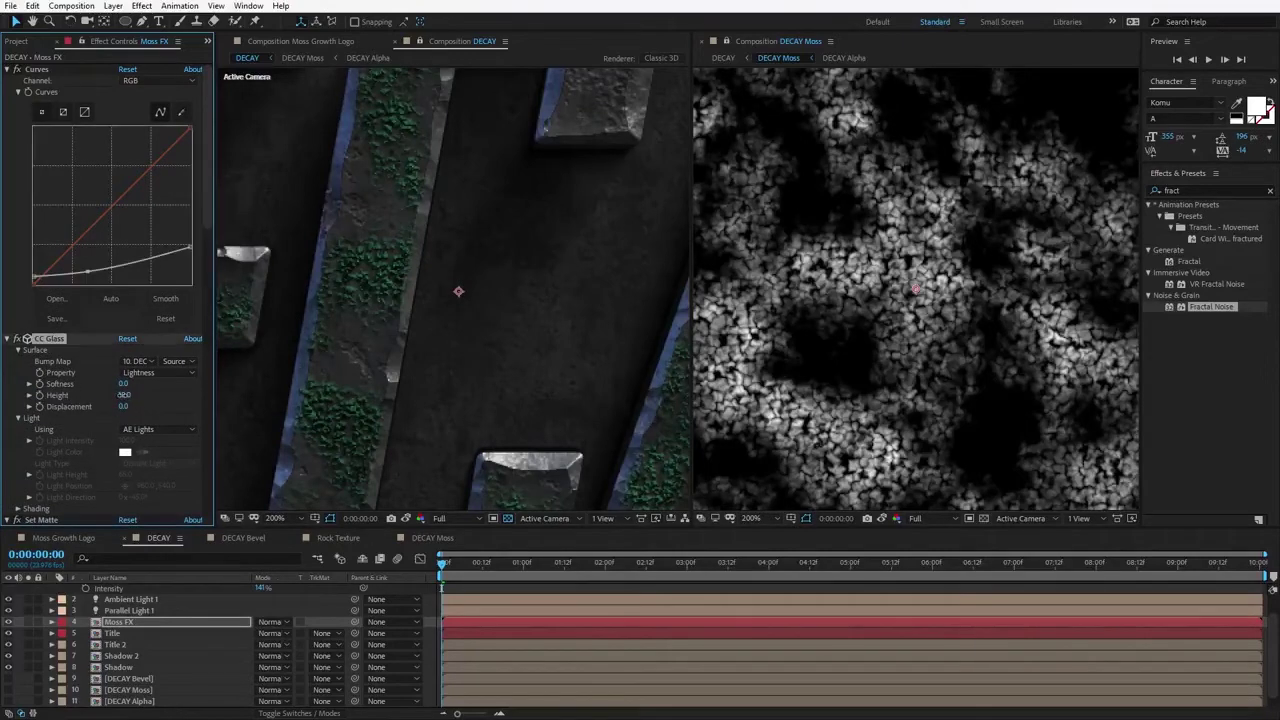
{"action": "left_click_drag", "start_coordinate": [121, 395], "coordinate": [106, 396]}
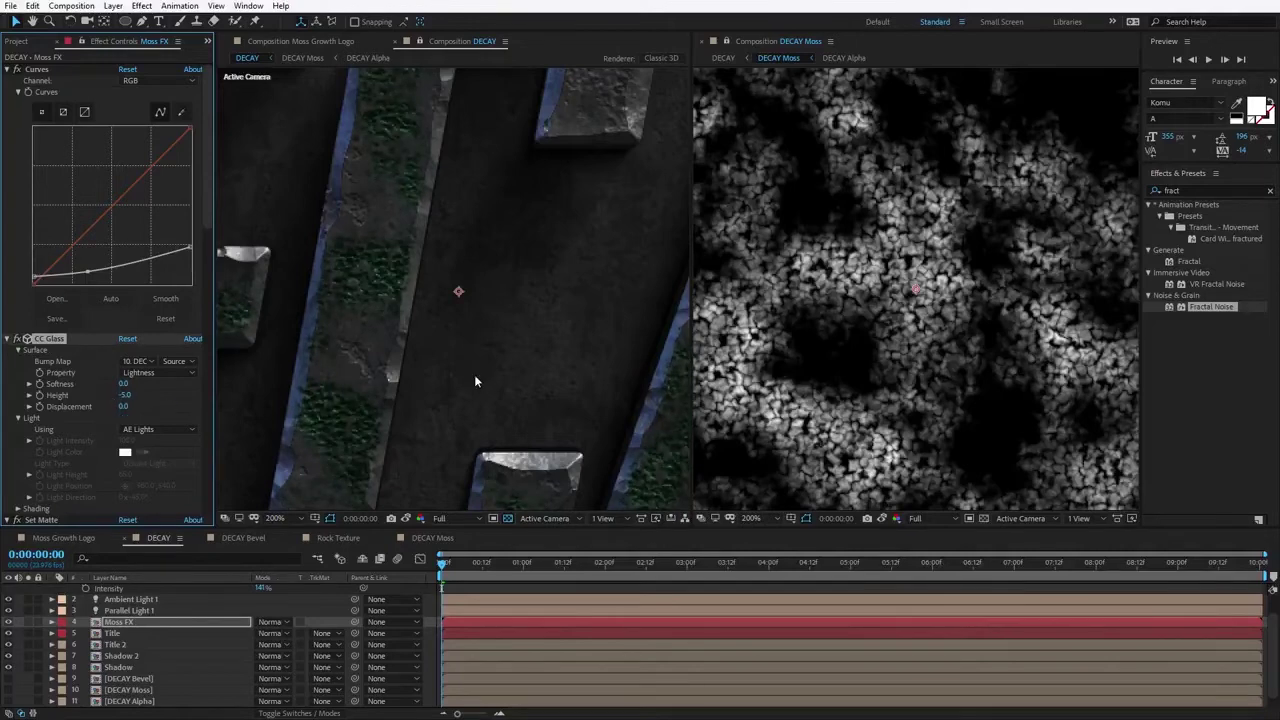
{"action": "scroll", "coordinate": [476, 384], "scroll_direction": "down", "scroll_amount": 4}
{"action": "scroll", "coordinate": [470, 404], "scroll_direction": "up", "scroll_amount": 2}
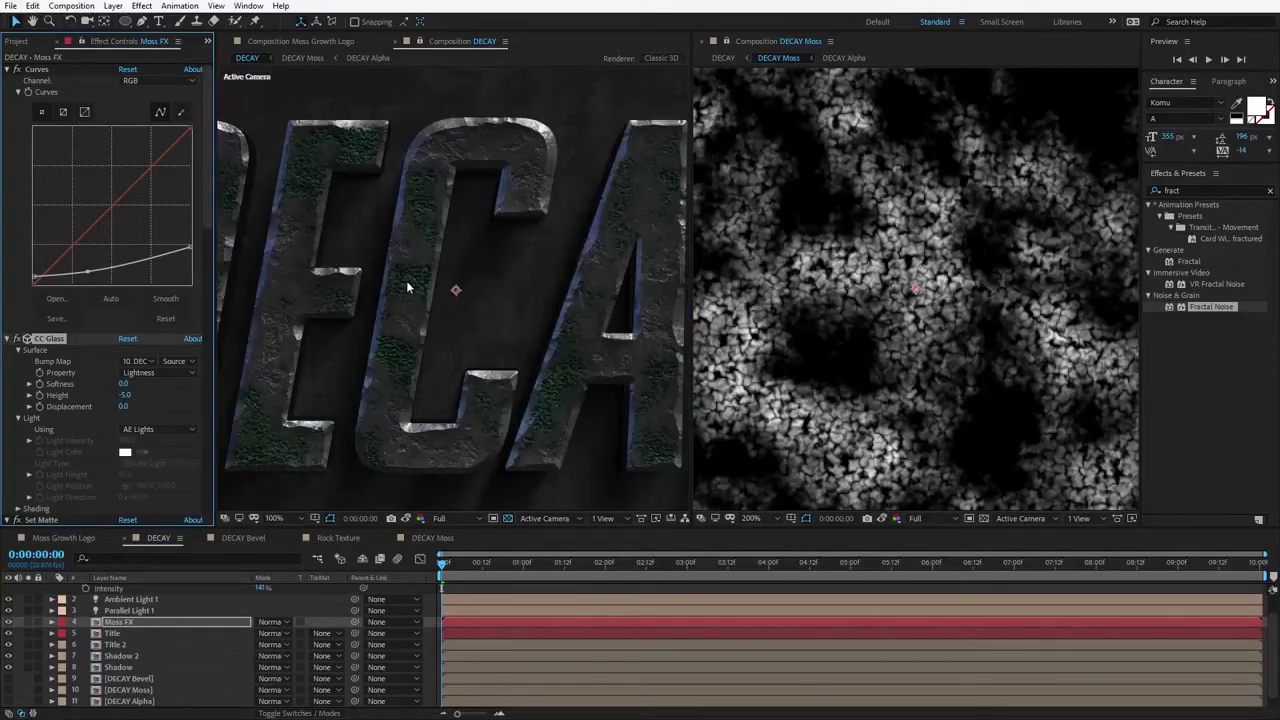
{"action": "left_click_drag", "start_coordinate": [124, 395], "coordinate": [131, 395]}
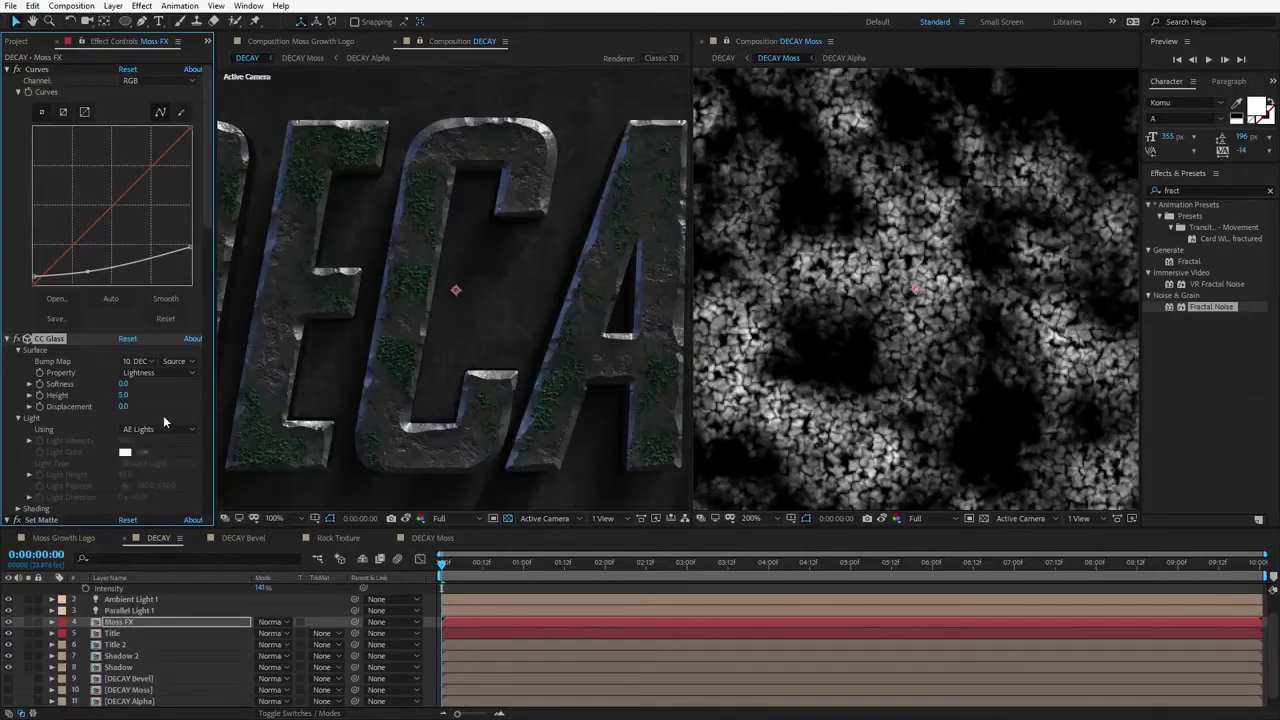
Step: Raise the Ambient shading of the CC Glass effect to about 82 and check the moss at both zoom levels
{"action": "scroll", "coordinate": [163, 415], "scroll_direction": "down", "scroll_amount": 3}
{"action": "left_click", "coordinate": [18, 450]}
{"action": "key", "text": "period"}
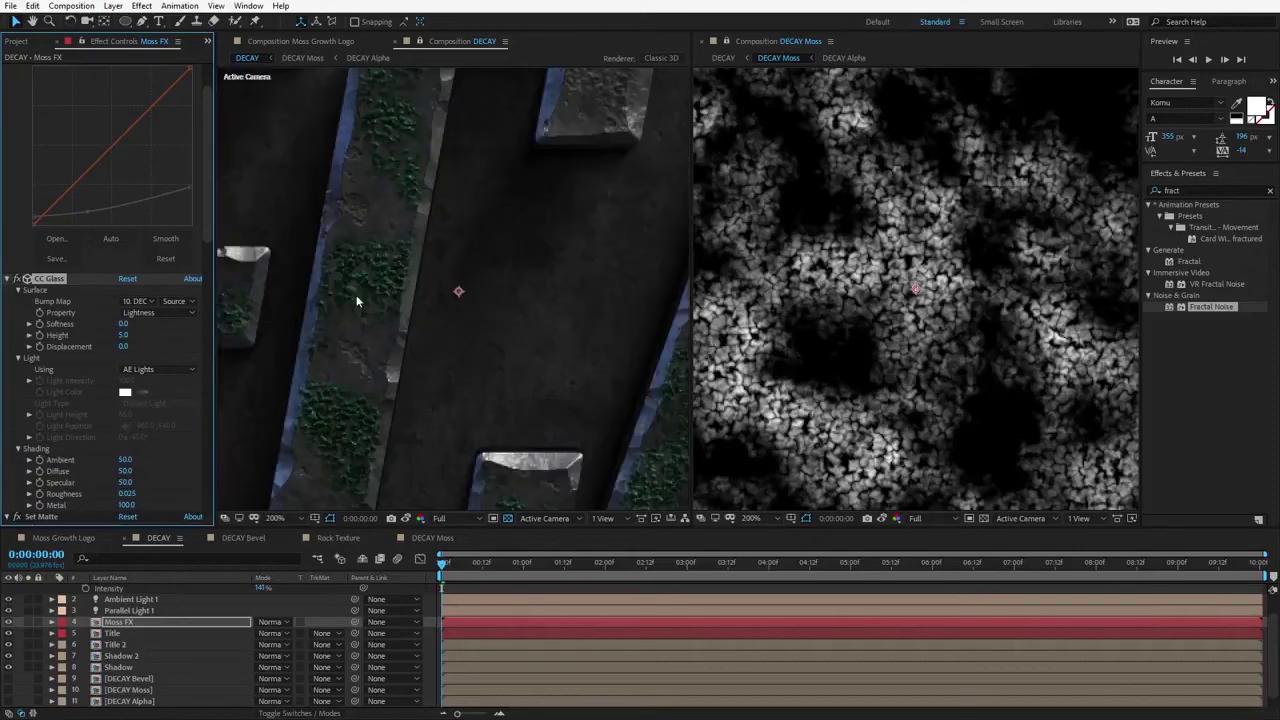
{"action": "scroll", "coordinate": [158, 452], "scroll_direction": "down", "scroll_amount": 1}
{"action": "left_click_drag", "start_coordinate": [125, 430], "coordinate": [137, 430]}
{"action": "key", "text": "comma"}
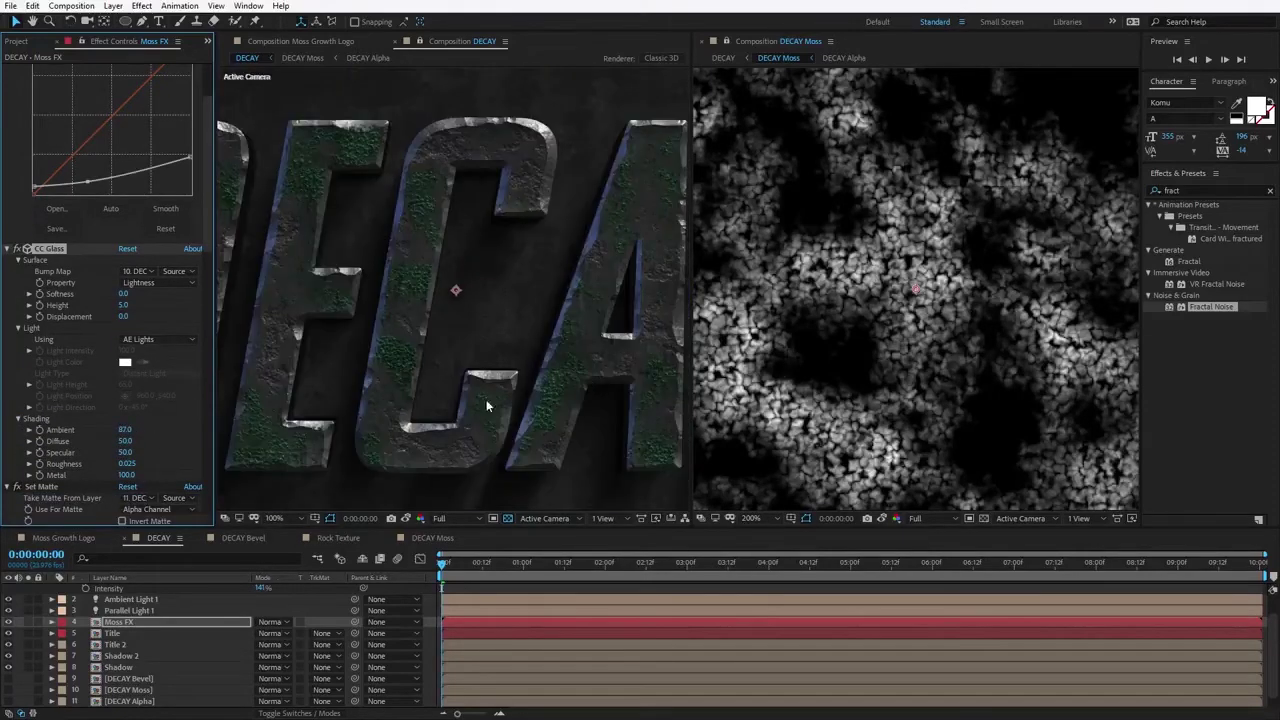
Step: Lower the Blue curve in Curves 3 and add a Drop Shadow effect after it on Moss FX
{"action": "scroll", "coordinate": [138, 392], "scroll_direction": "down", "scroll_amount": 15}
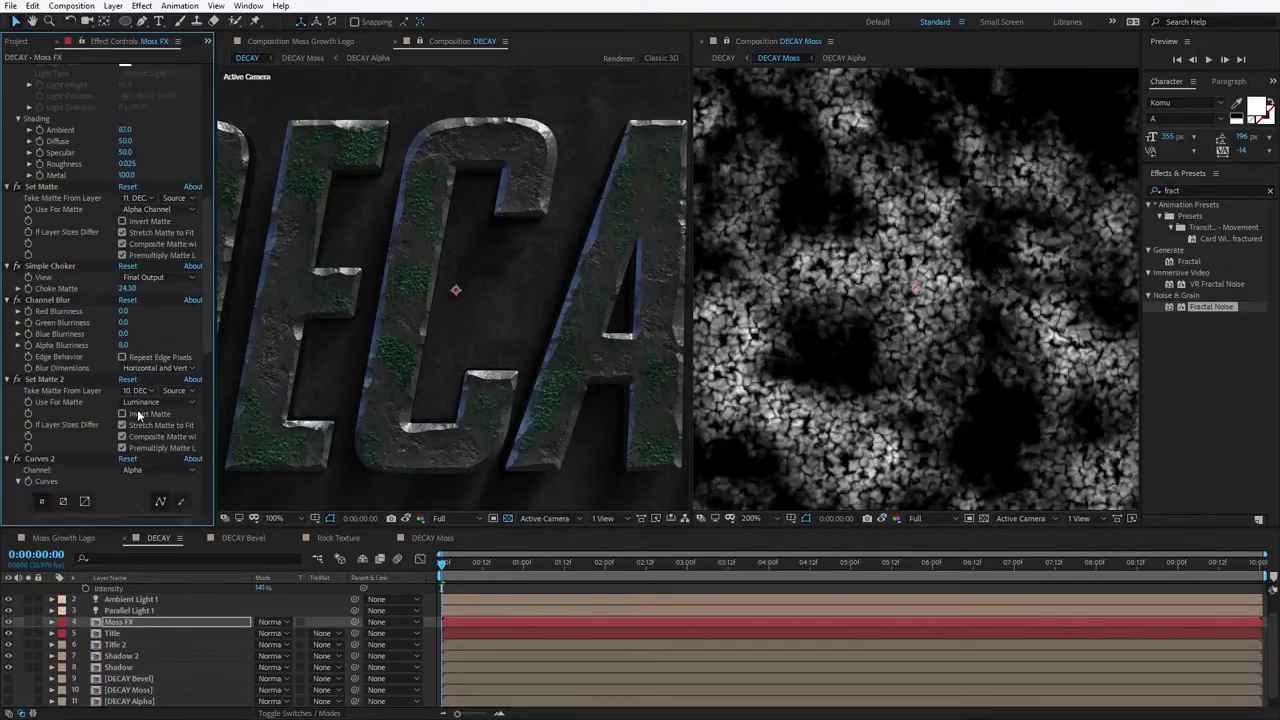
{"action": "key", "text": "period"}
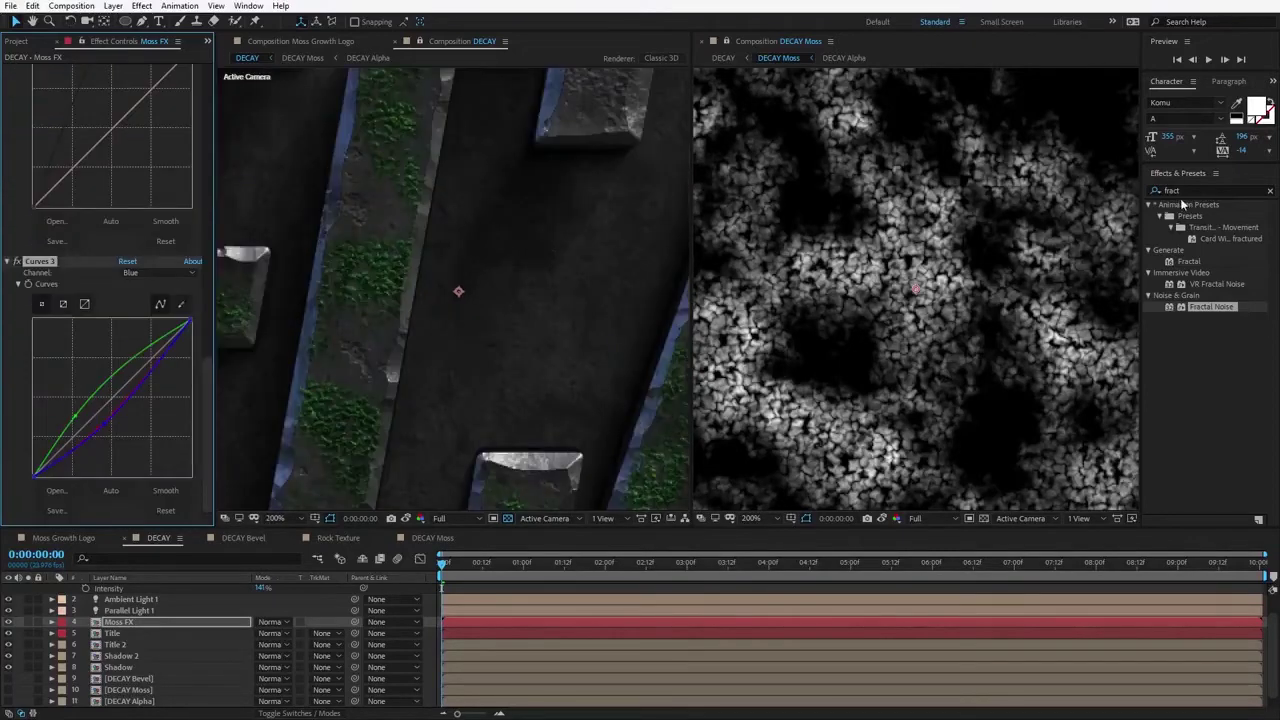
{"action": "left_click", "coordinate": [1206, 190]}
{"action": "type", "text": "drop"}
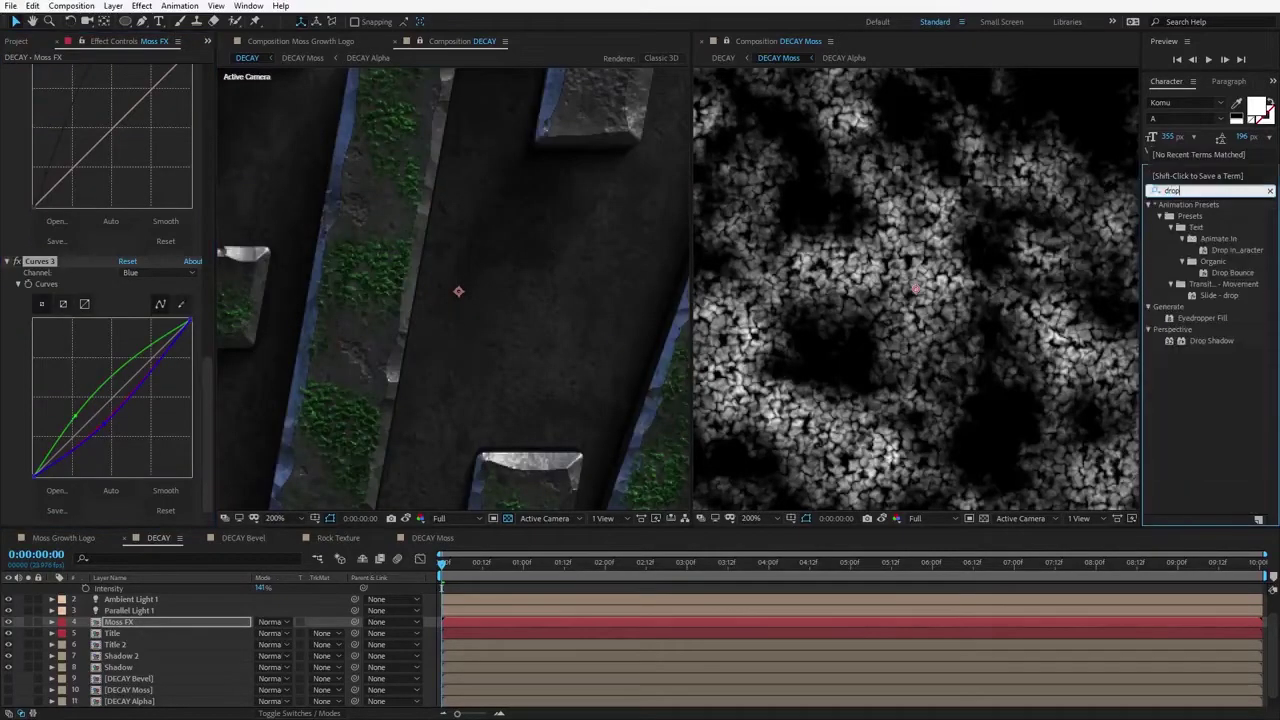
{"action": "left_click", "coordinate": [1212, 341]}
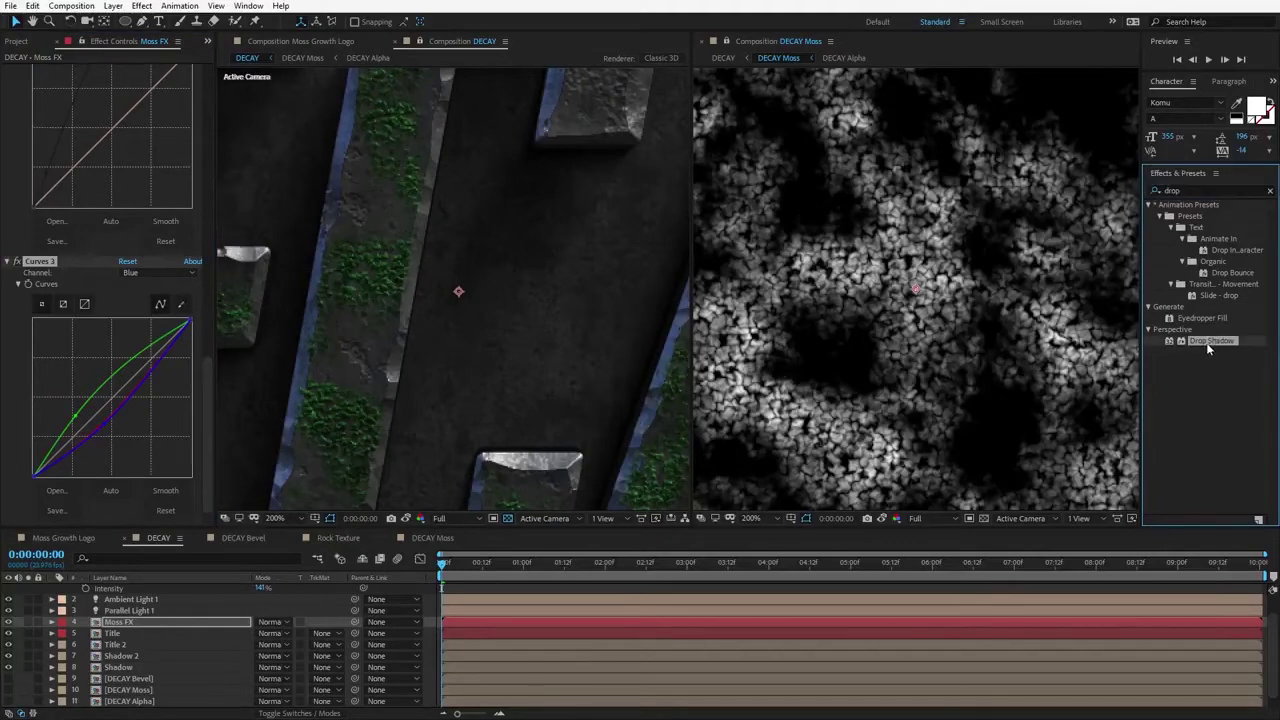
{"action": "left_click_drag", "start_coordinate": [1210, 345], "coordinate": [127, 500]}
{"action": "left_click", "coordinate": [169, 488]}
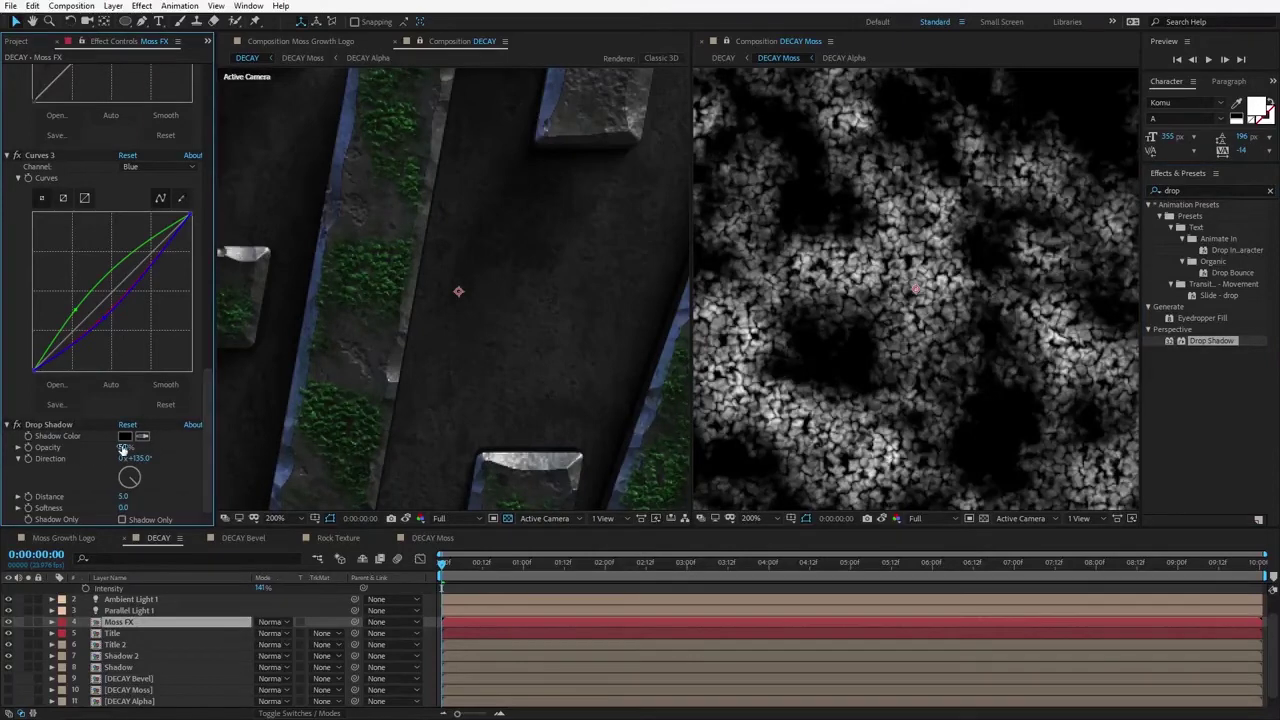
Step: Set the moss Drop Shadow's Direction to 208°, Distance to 2.0 and Opacity to 84%
{"action": "scroll", "coordinate": [454, 269], "scroll_direction": "down", "scroll_amount": 1}
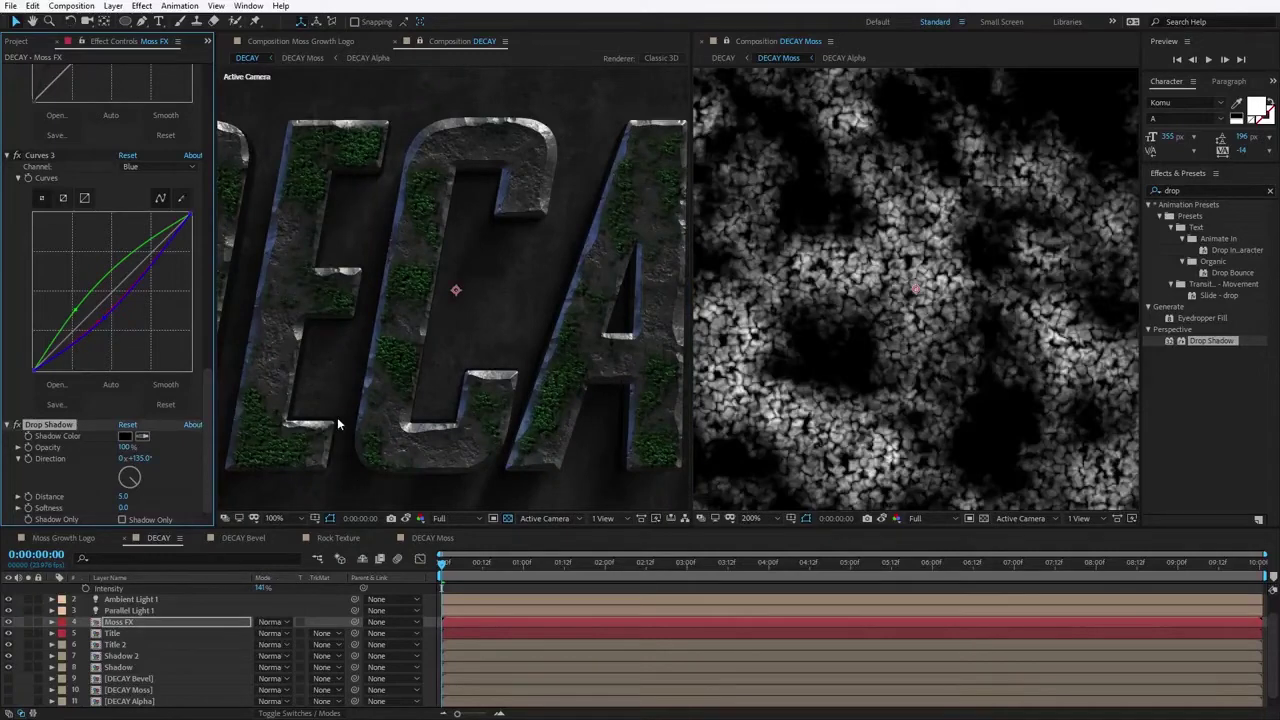
{"action": "left_click", "coordinate": [130, 484]}
{"action": "left_click_drag", "start_coordinate": [130, 482], "coordinate": [126, 486]}
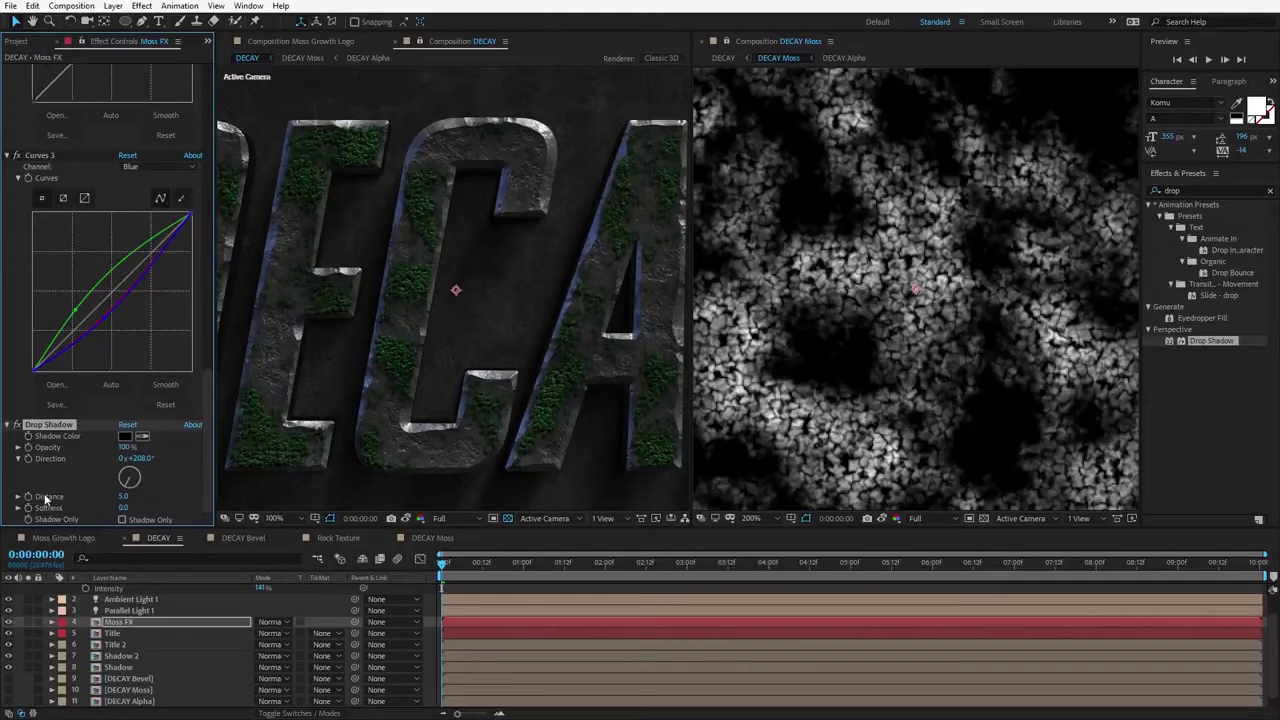
{"action": "left_click", "coordinate": [125, 496]}
{"action": "type", "text": "-2"}
{"action": "key", "text": "Return"}
Step: Lower the Green curve slightly in Curves 3 and rename the Curves 2 effect as Alpha
{"action": "left_click_drag", "start_coordinate": [72, 310], "coordinate": [78, 320]}
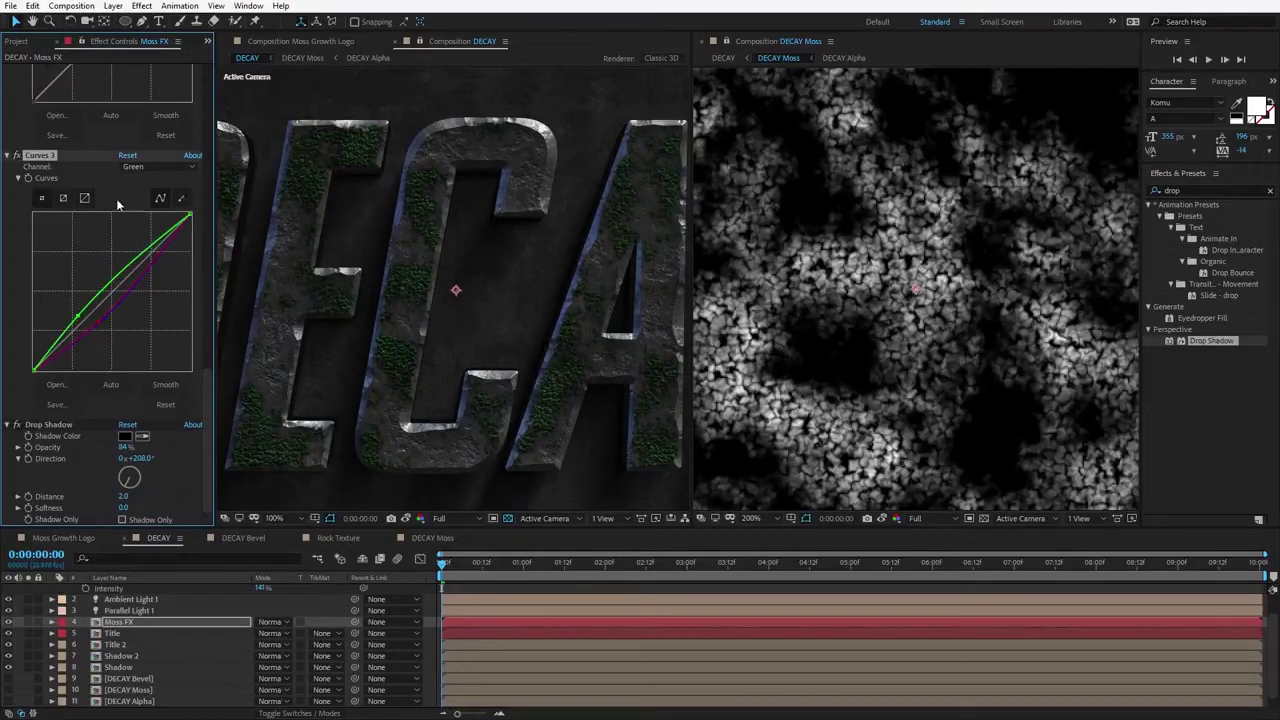
{"action": "scroll", "coordinate": [110, 250], "scroll_direction": "up", "scroll_amount": 5}
{"action": "left_click", "coordinate": [42, 126]}
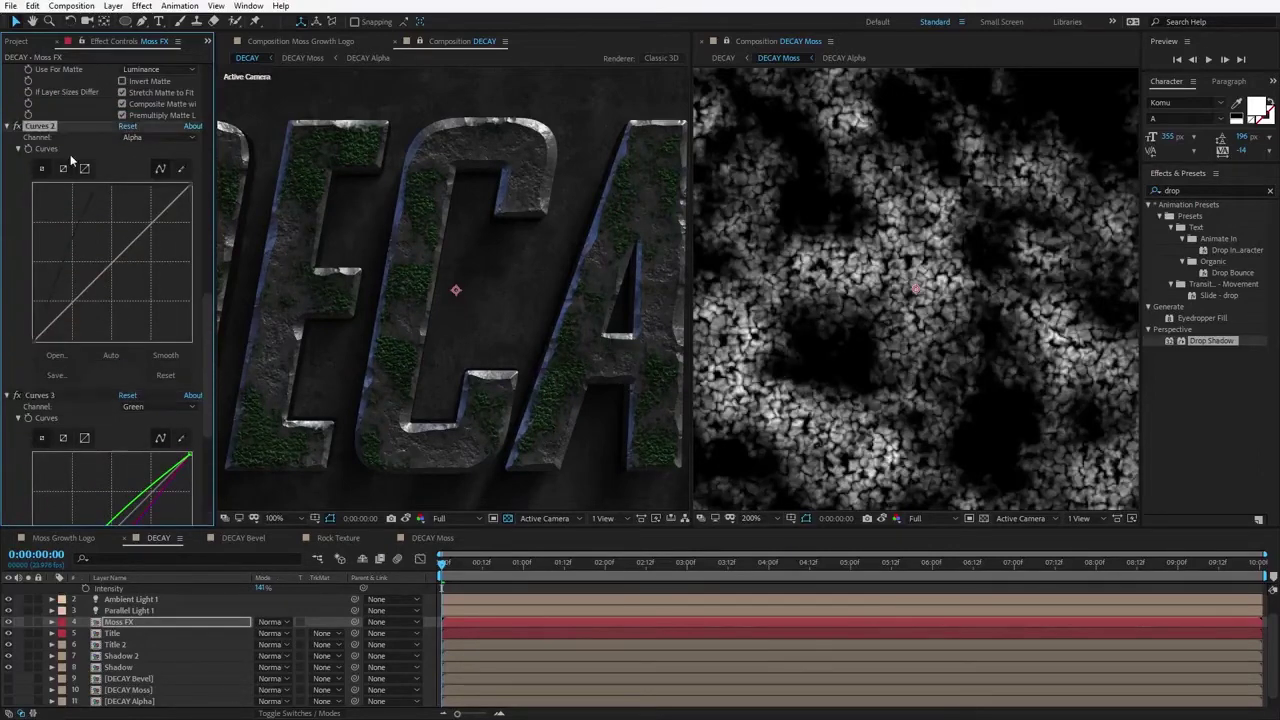
{"action": "key", "text": "Return"}
{"action": "type", "text": "Alph"}
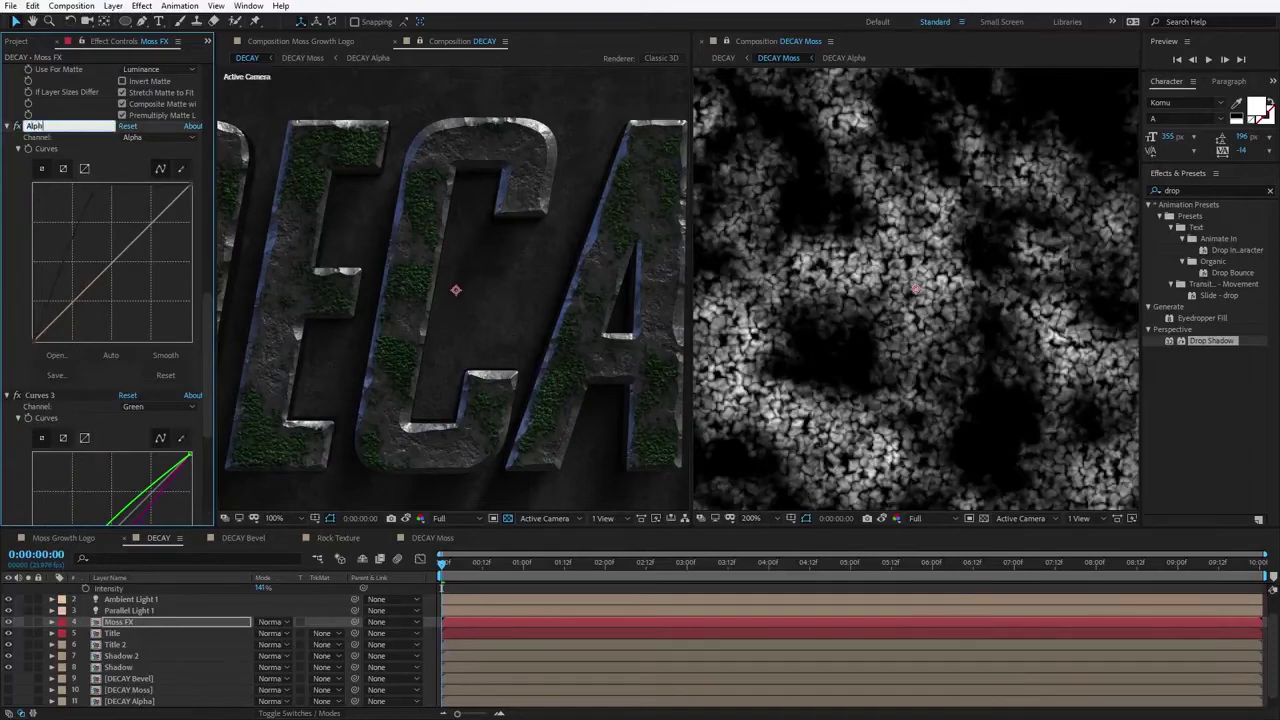
{"action": "type", "text": "a"}
{"action": "key", "text": "Return"}
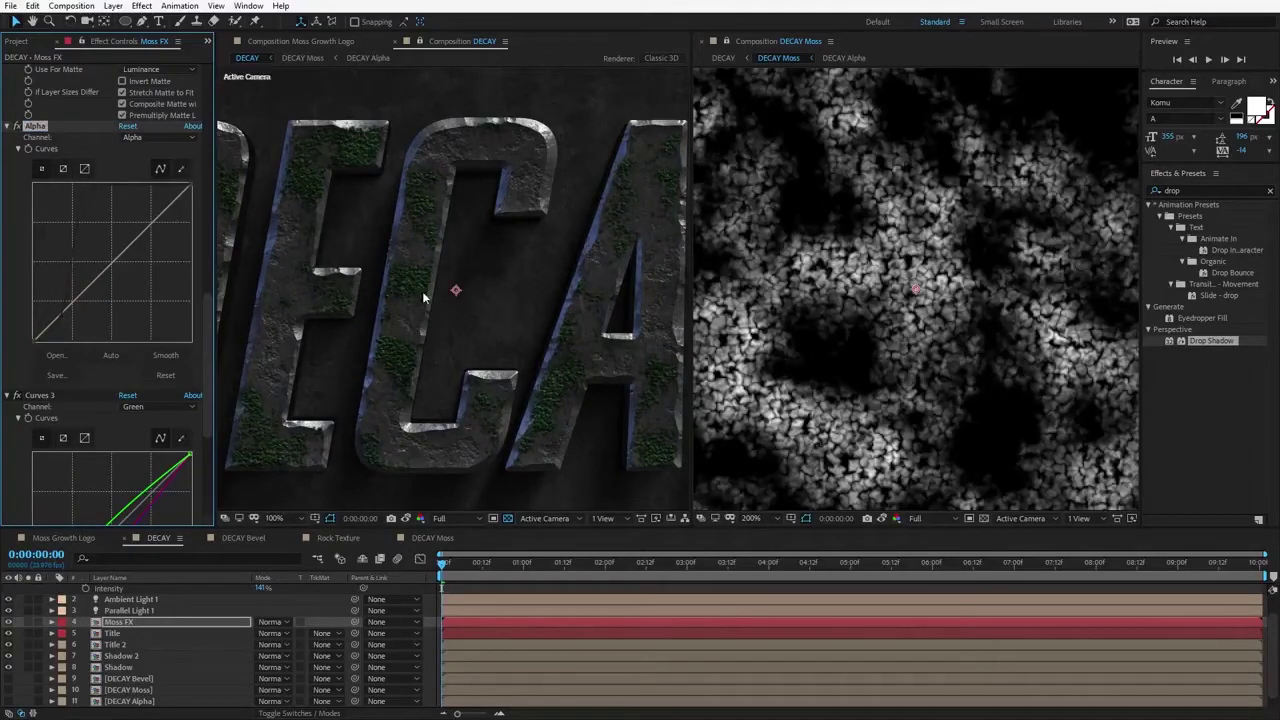
Step: Set the moss Drop Shadow's Softness to 2 and its Distance to 3
{"action": "scroll", "coordinate": [426, 290], "scroll_direction": "up", "scroll_amount": 1}
{"action": "scroll", "coordinate": [72, 442], "scroll_direction": "down", "scroll_amount": 2}
{"action": "scroll", "coordinate": [100, 445], "scroll_direction": "down", "scroll_amount": 3}
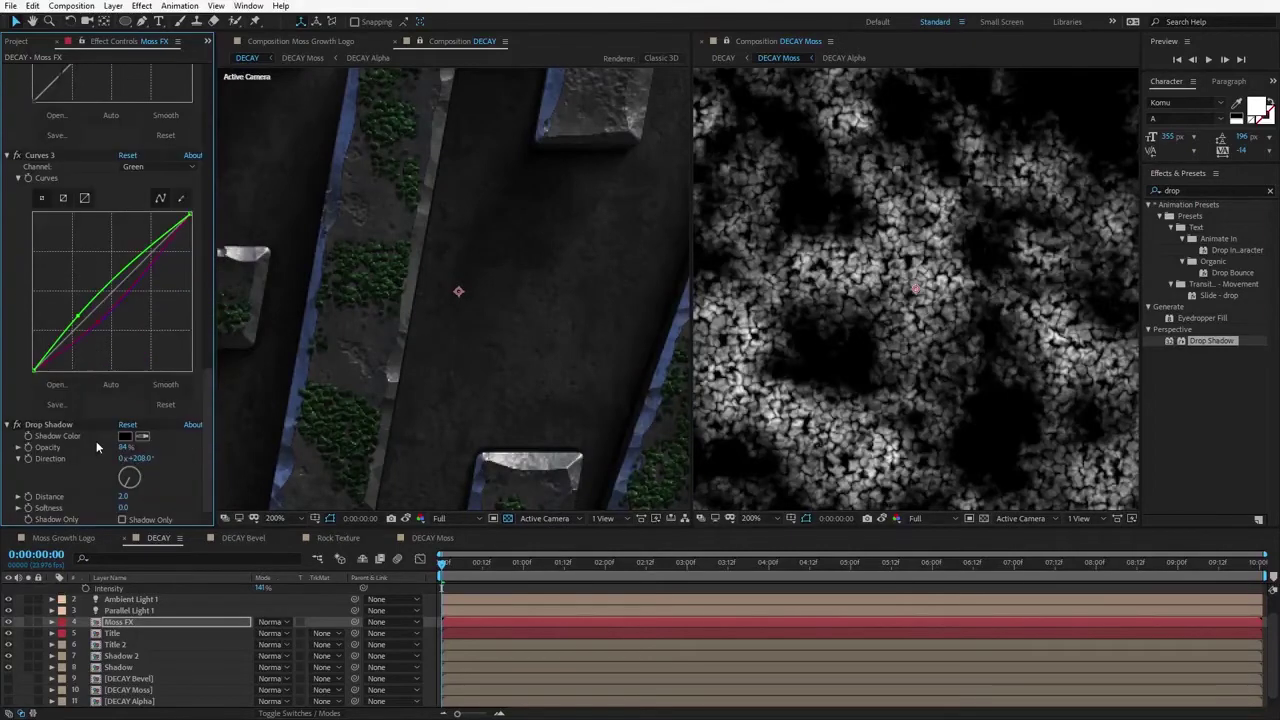
{"action": "left_click", "coordinate": [122, 509]}
{"action": "type", "text": "2"}
{"action": "key", "text": "Return"}
{"action": "left_click", "coordinate": [122, 497]}
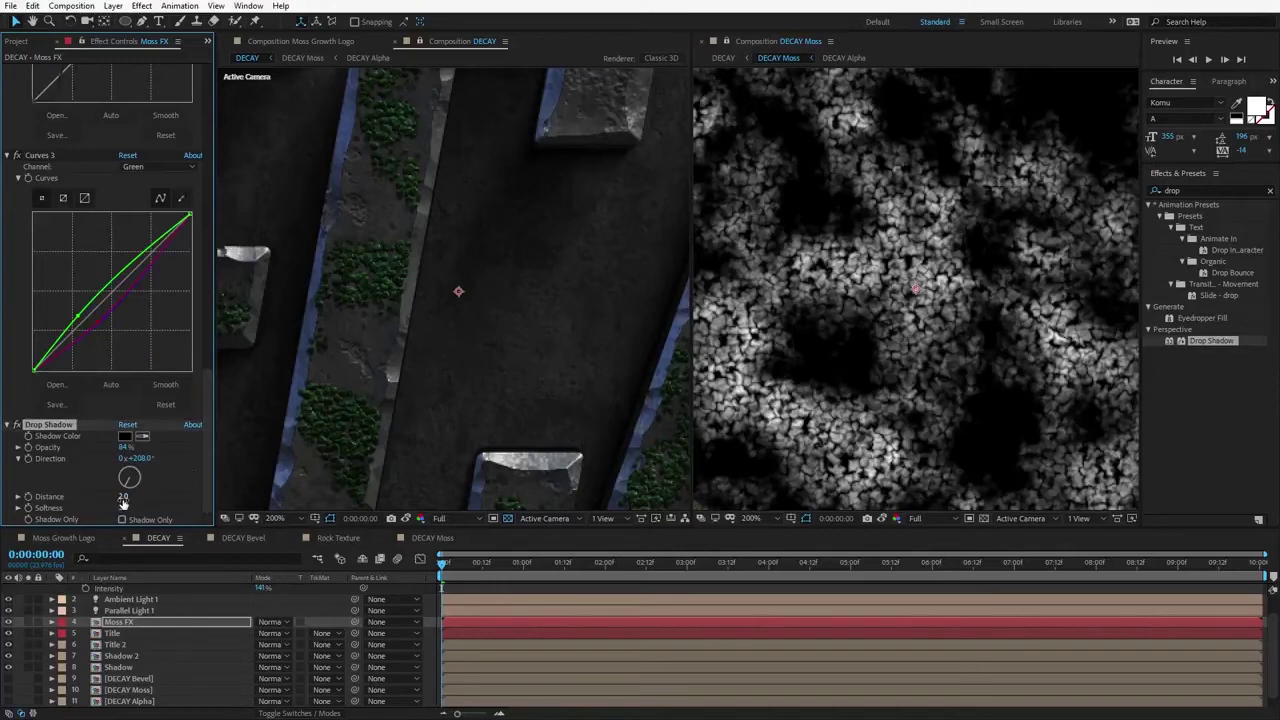
{"action": "type", "text": "3"}
{"action": "key", "text": "Return"}
Step: Adjust the lower part of the Alpha curve on Moss FX and check the moss across the whole DECAY title
{"action": "key", "text": "comma"}
{"action": "scroll", "coordinate": [70, 320], "scroll_direction": "up", "scroll_amount": 5}
{"action": "left_click", "coordinate": [61, 311]}
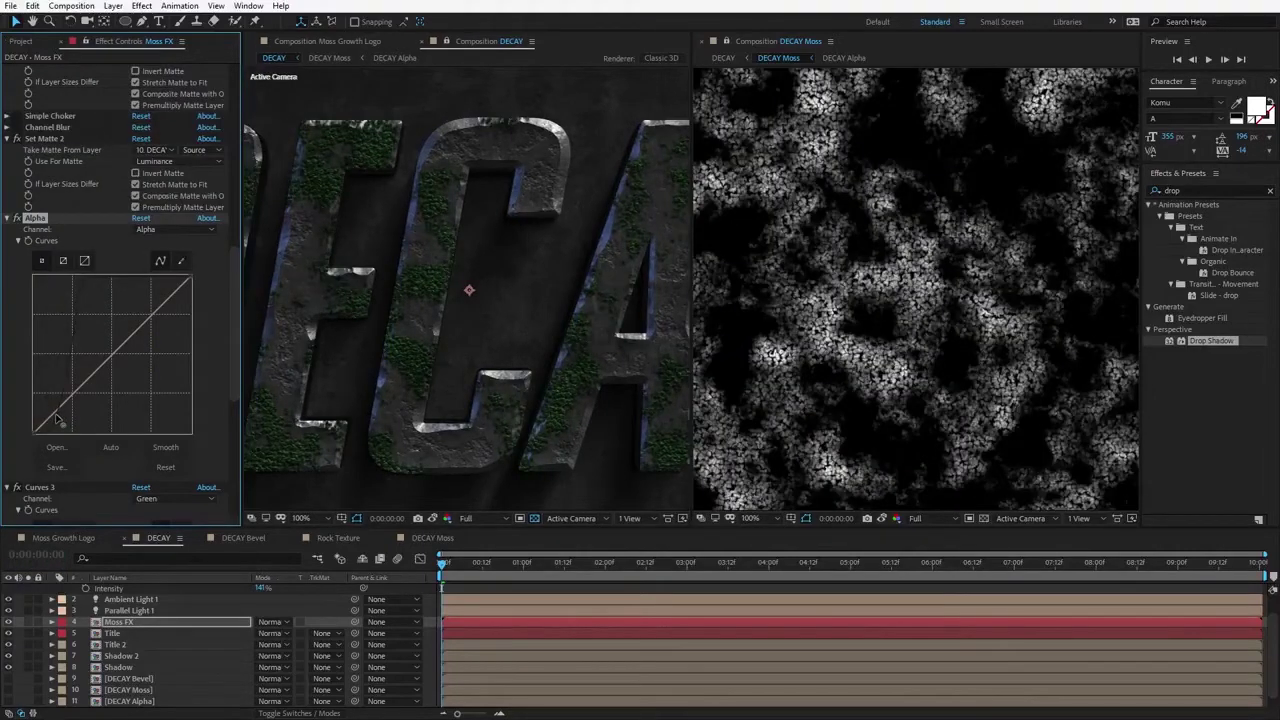
{"action": "scroll", "coordinate": [484, 311], "scroll_direction": "up", "scroll_amount": 1}
{"action": "scroll", "coordinate": [400, 230], "scroll_direction": "down", "scroll_amount": 3}
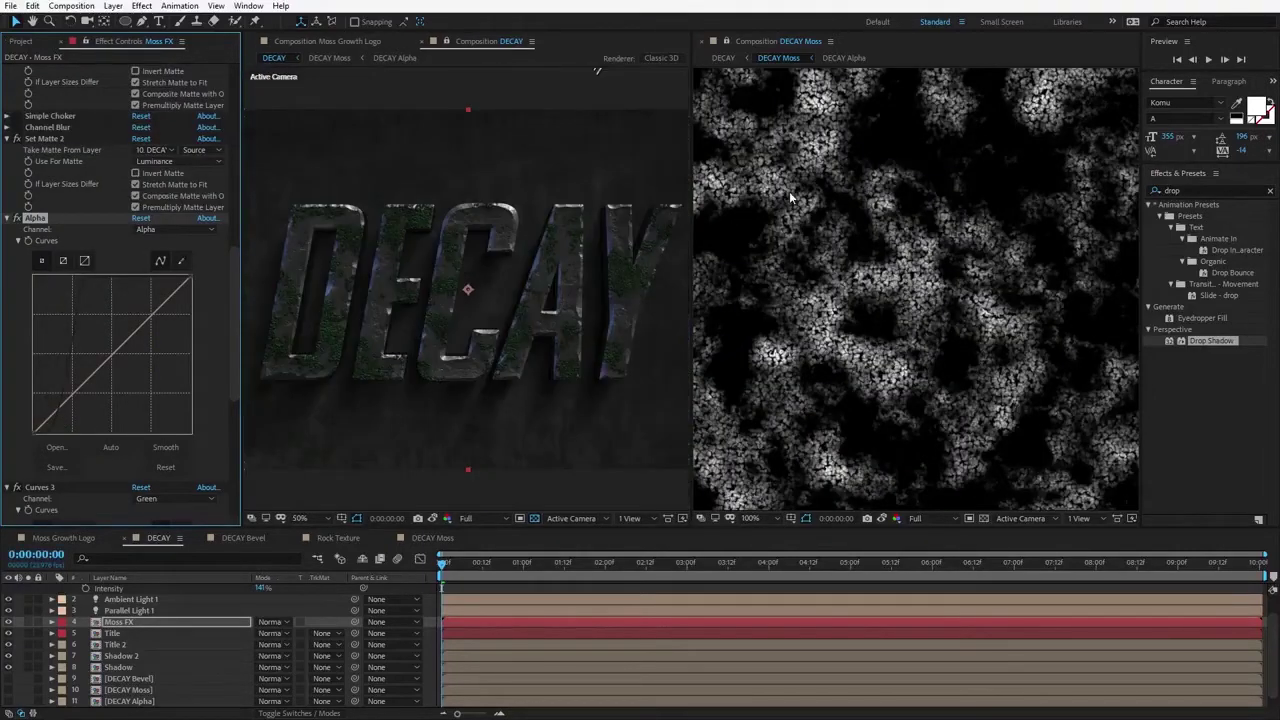
Step: Try a Cell Pattern Size of 17 and then 8 on the Moss layer in the DECAY Moss composition
{"action": "left_click", "coordinate": [860, 220]}
{"action": "scroll", "coordinate": [935, 265], "scroll_direction": "down", "scroll_amount": 2}
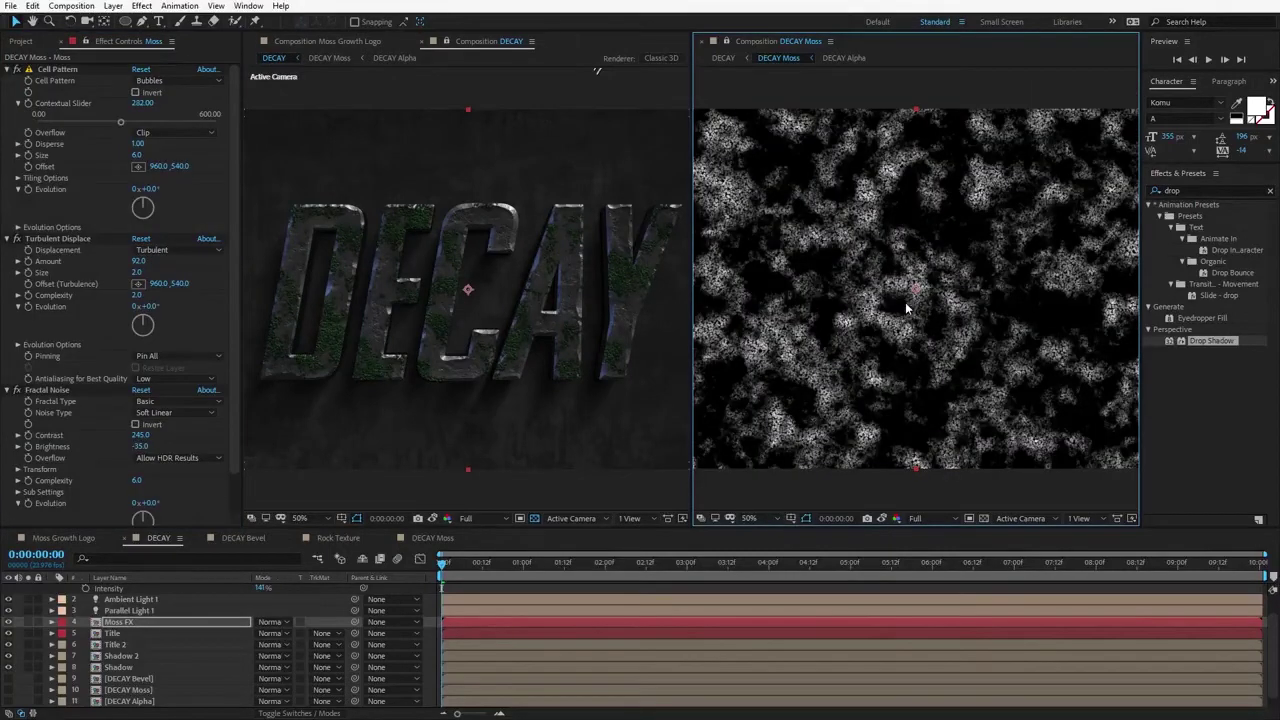
{"action": "left_click", "coordinate": [905, 302]}
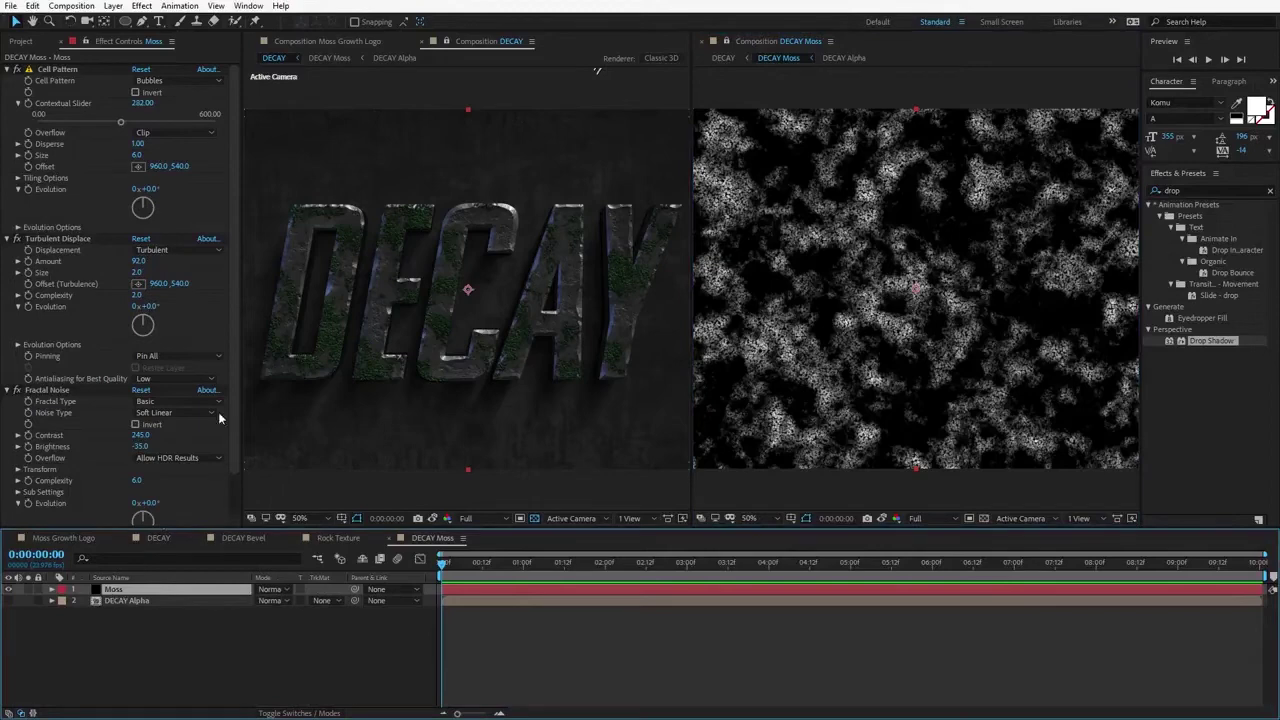
{"action": "key", "text": "period"}
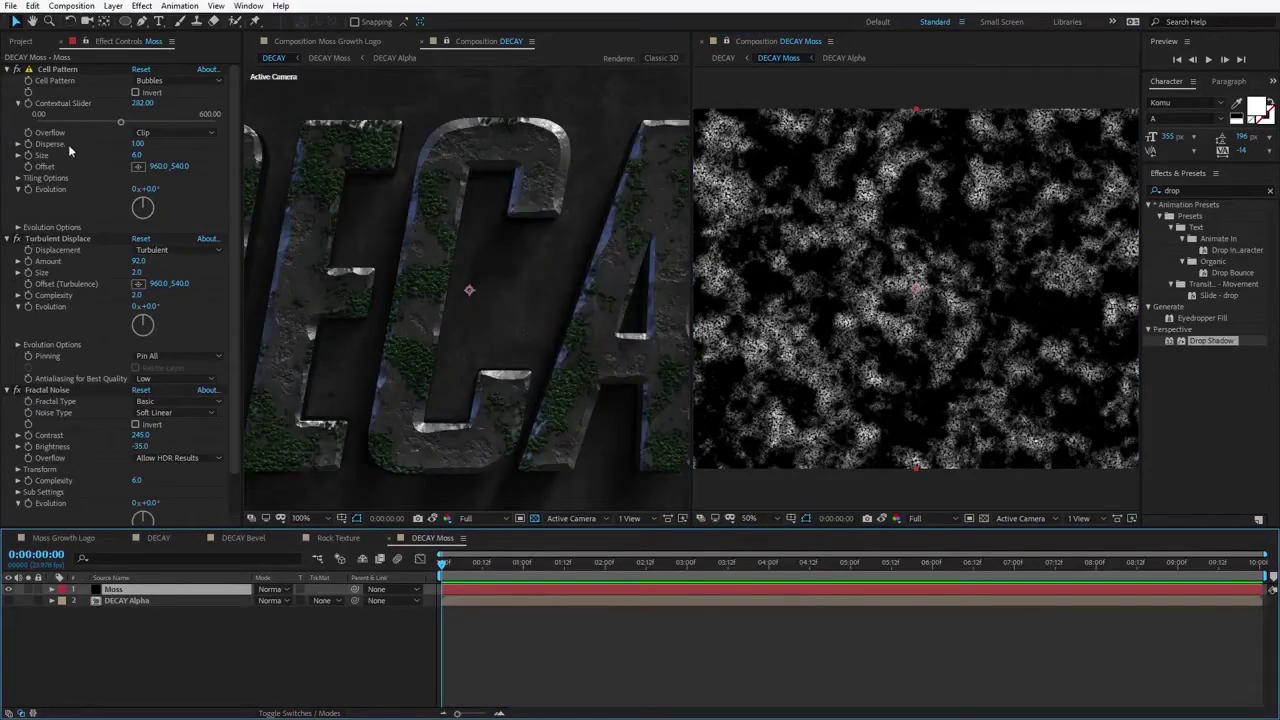
{"action": "left_click_drag", "start_coordinate": [137, 155], "coordinate": [170, 206]}
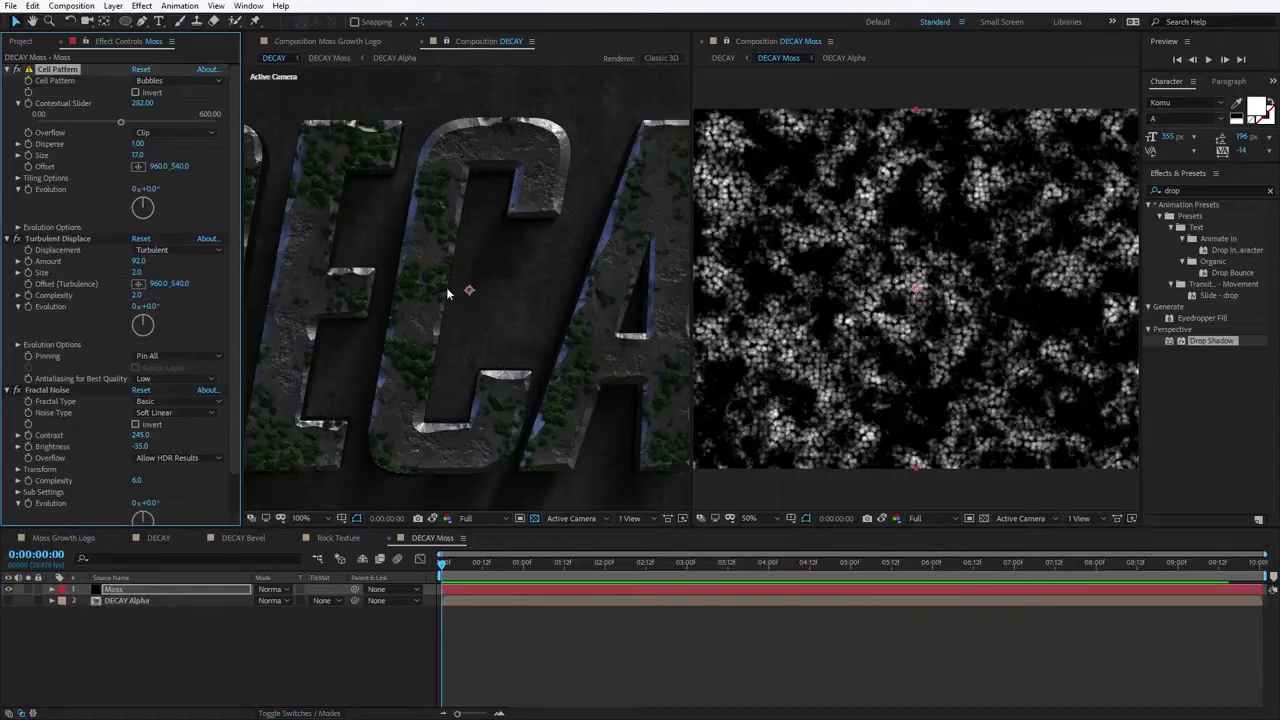
{"action": "key", "text": "comma"}
{"action": "key", "text": "period"}
{"action": "left_click_drag", "start_coordinate": [141, 156], "coordinate": [137, 155]}
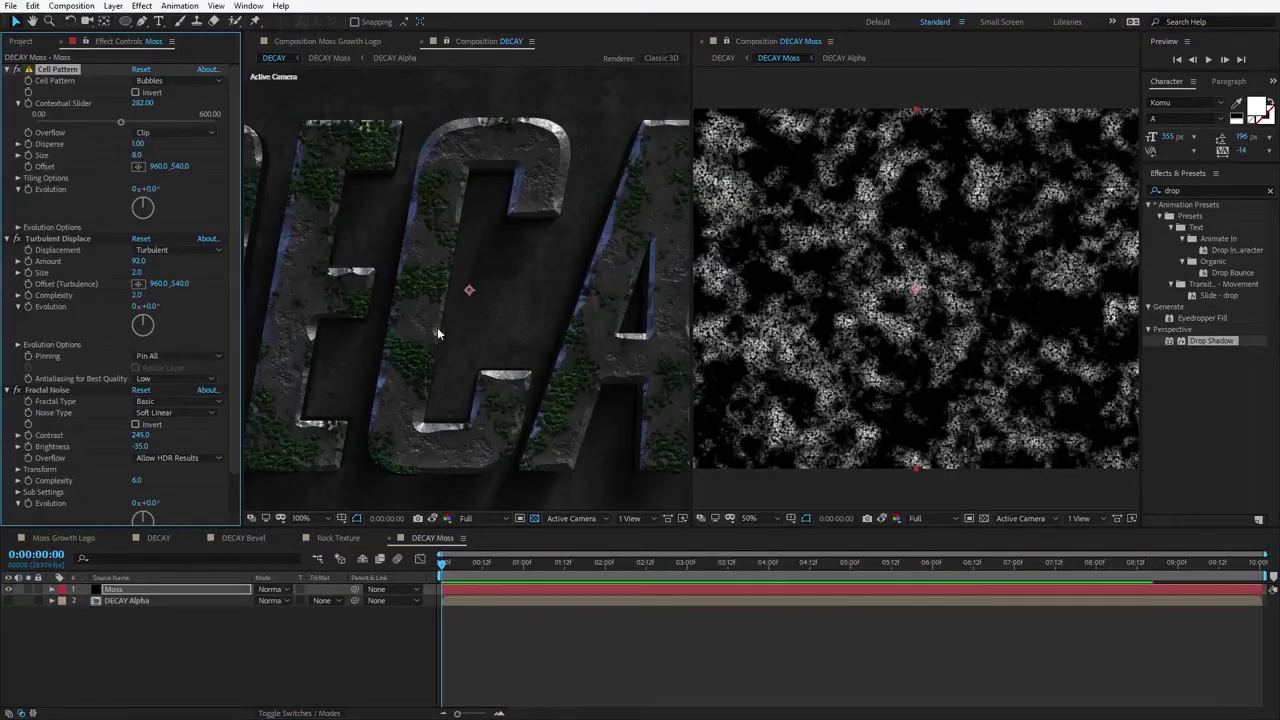
{"action": "key", "text": "period"}
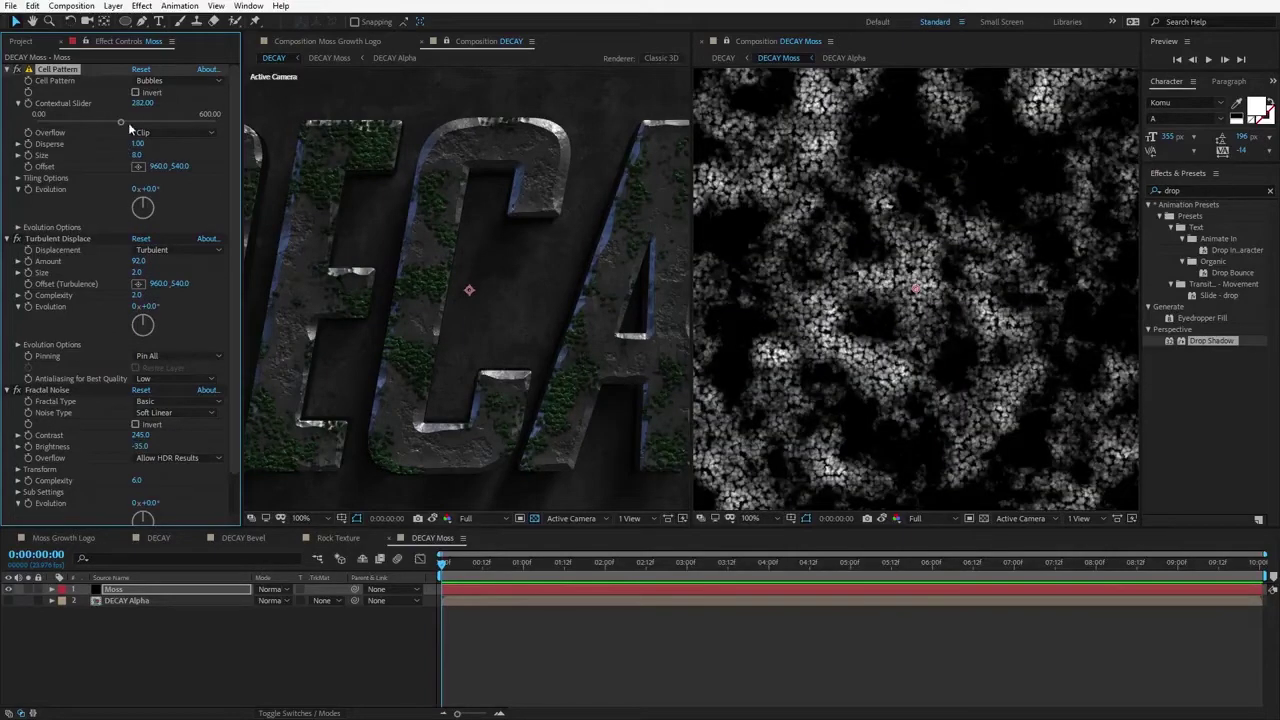
Step: Set the Moss layer's Cell Pattern Contextual Slider to 519 and its Size to 4
{"action": "left_click_drag", "start_coordinate": [128, 125], "coordinate": [191, 122]}
{"action": "key", "text": "period"}
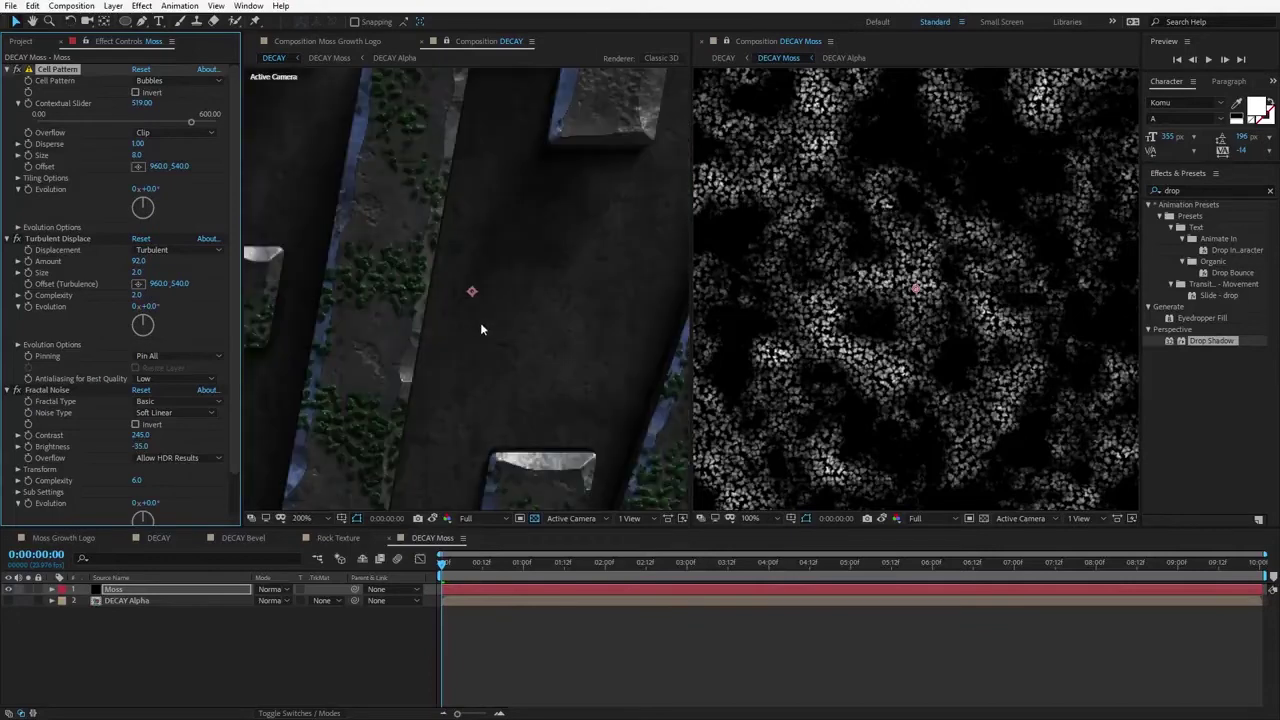
{"action": "left_click", "coordinate": [137, 156]}
{"action": "type", "text": "4"}
{"action": "key", "text": "Return"}
{"action": "key", "text": "comma"}
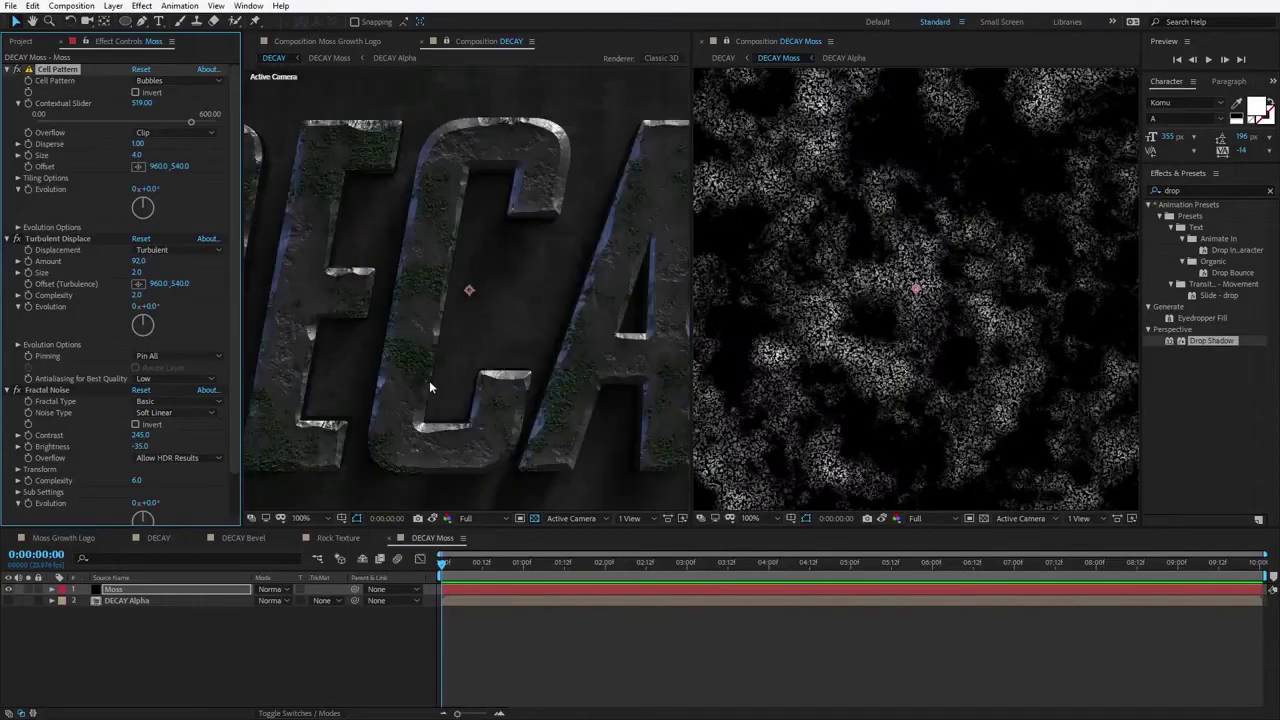
Step: Set the Moss layer's Cell Pattern Size to 5 and change its pattern type to Tubular
{"action": "type", "text": "5"}
{"action": "key", "text": "Return"}
{"action": "left_click", "coordinate": [172, 80]}
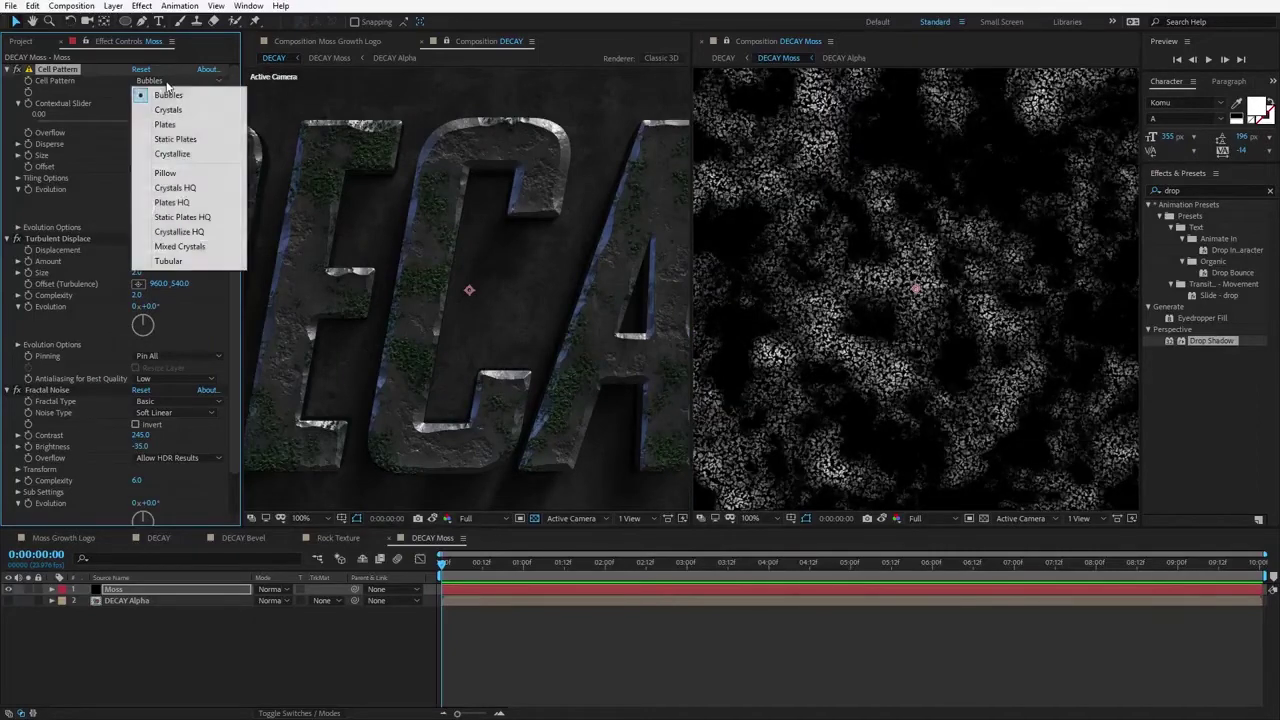
{"action": "left_click", "coordinate": [172, 262]}
{"action": "key", "text": "period"}
{"action": "key", "text": "period"}
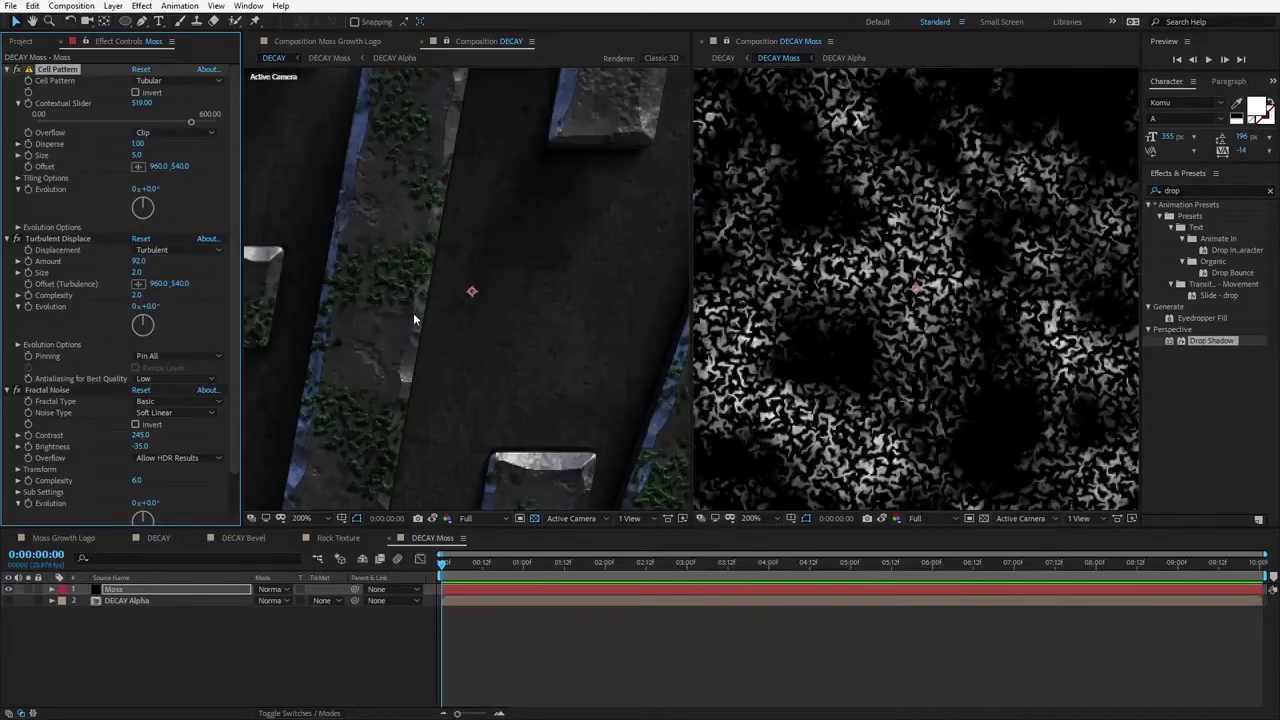
Step: Set the Moss layer's Turbulent Displace Amount to 37 and its Cell Pattern Contextual Slider to 242.70
{"action": "left_click_drag", "start_coordinate": [138, 261], "coordinate": [110, 272]}
{"action": "key", "text": "comma"}
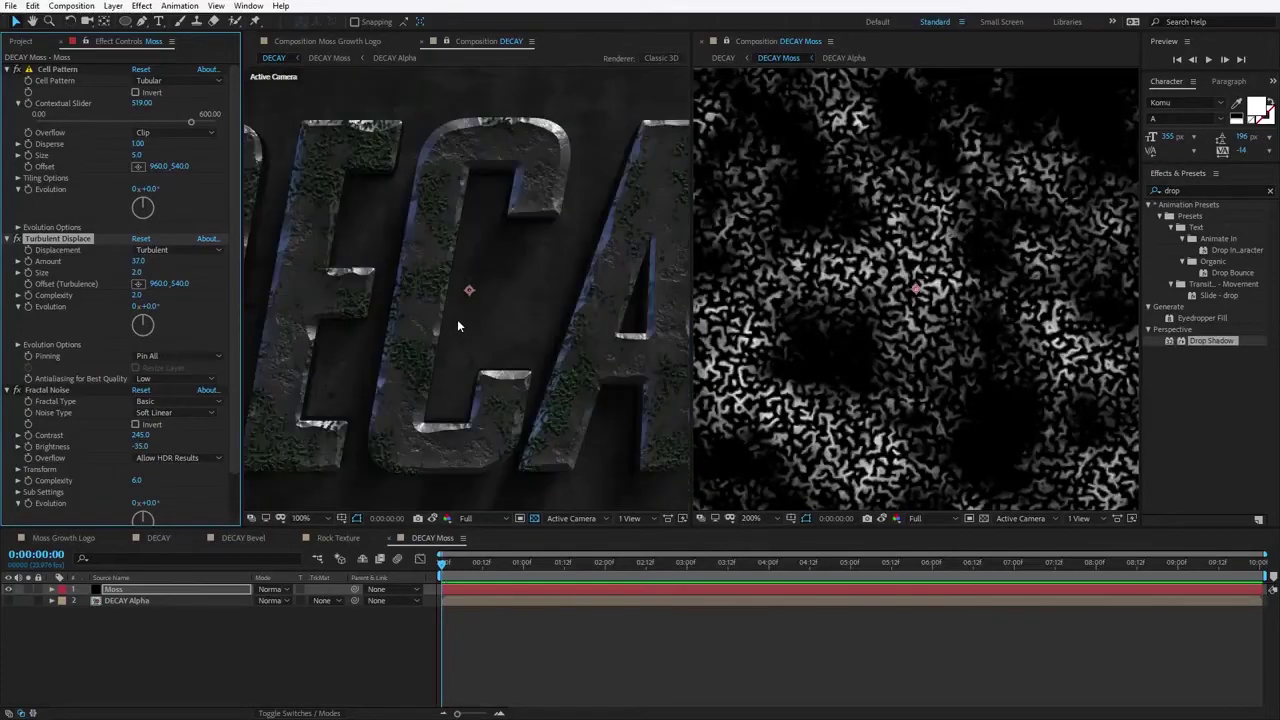
{"action": "left_click_drag", "start_coordinate": [153, 119], "coordinate": [109, 121]}
{"action": "key", "text": "period"}
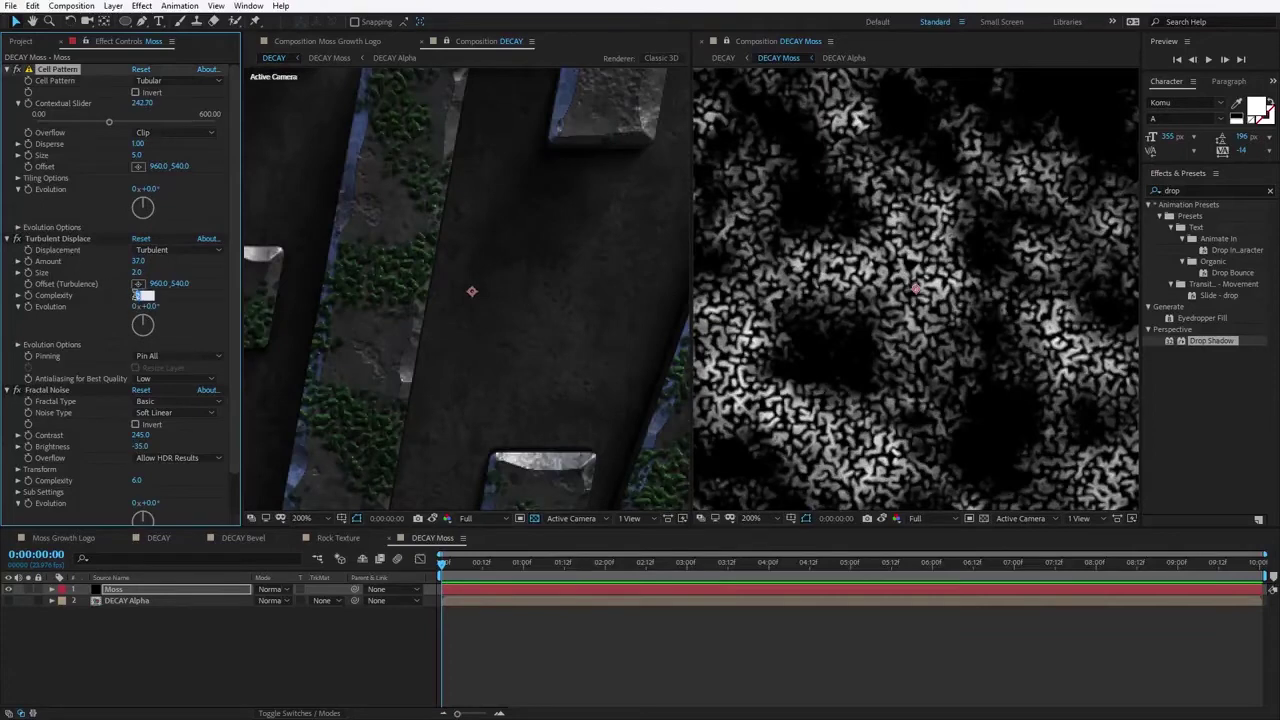
Step: Set the Moss layer's Turbulent Displace to Complexity 4, Amount 102 and Size 3
{"action": "key", "text": "Down"}
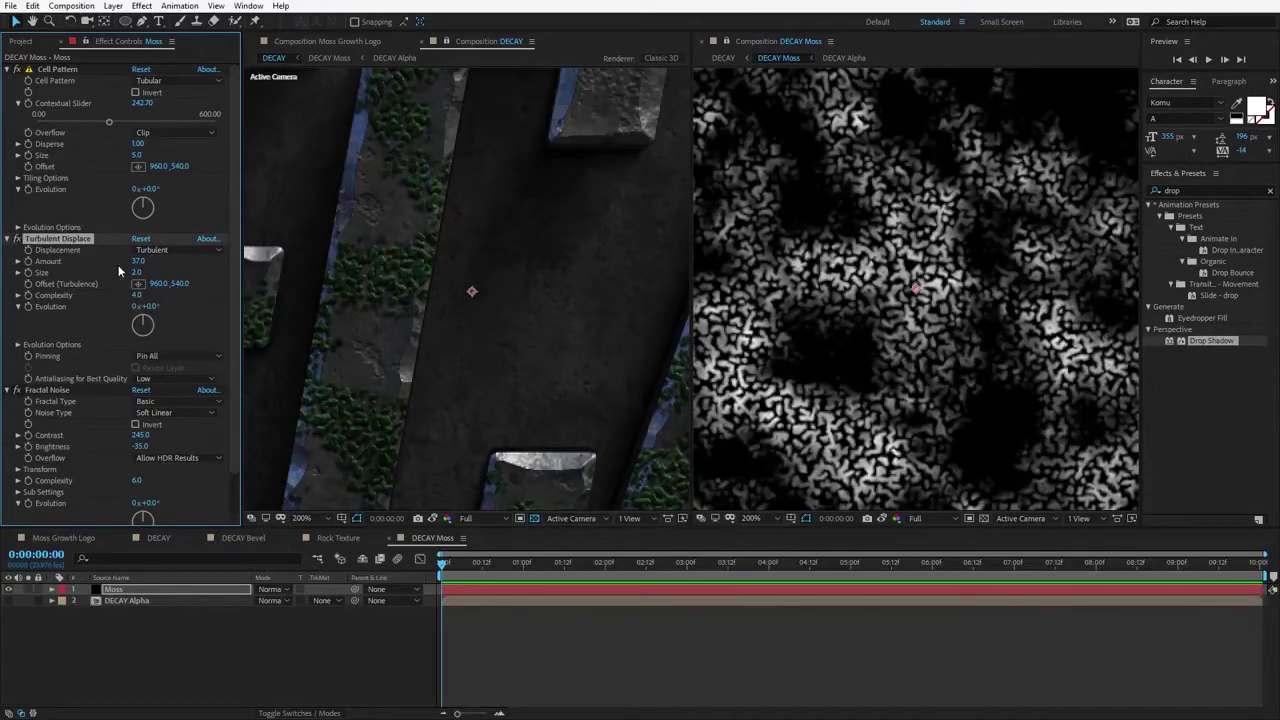
{"action": "left_click_drag", "start_coordinate": [139, 258], "coordinate": [176, 252]}
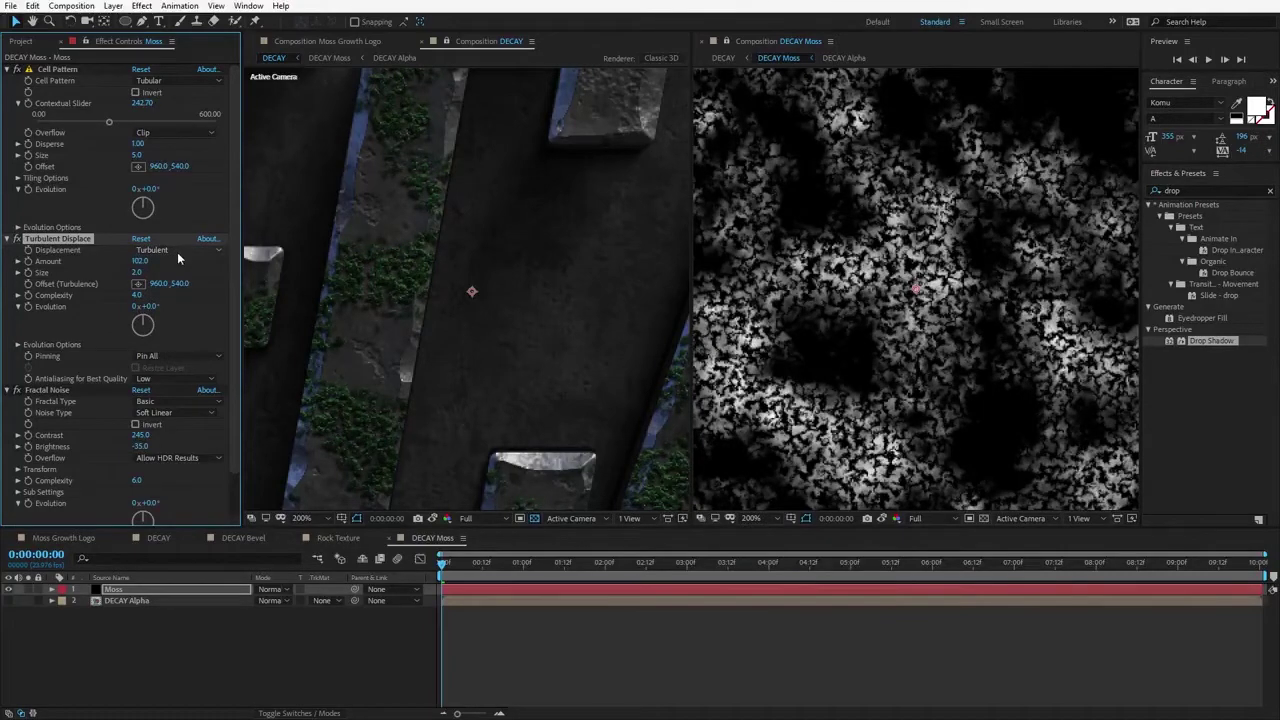
{"action": "left_click", "coordinate": [137, 273]}
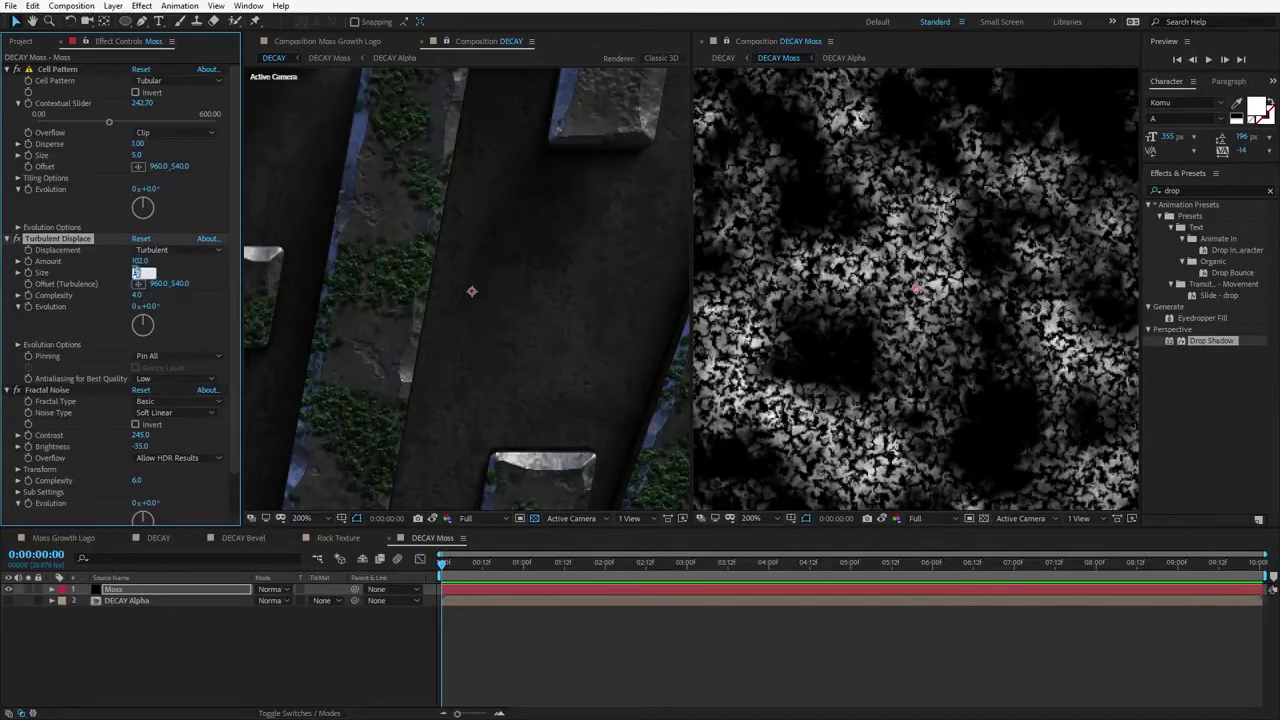
{"action": "type", "text": "3"}
{"action": "key", "text": "Return"}
{"action": "key", "text": "Tab"}
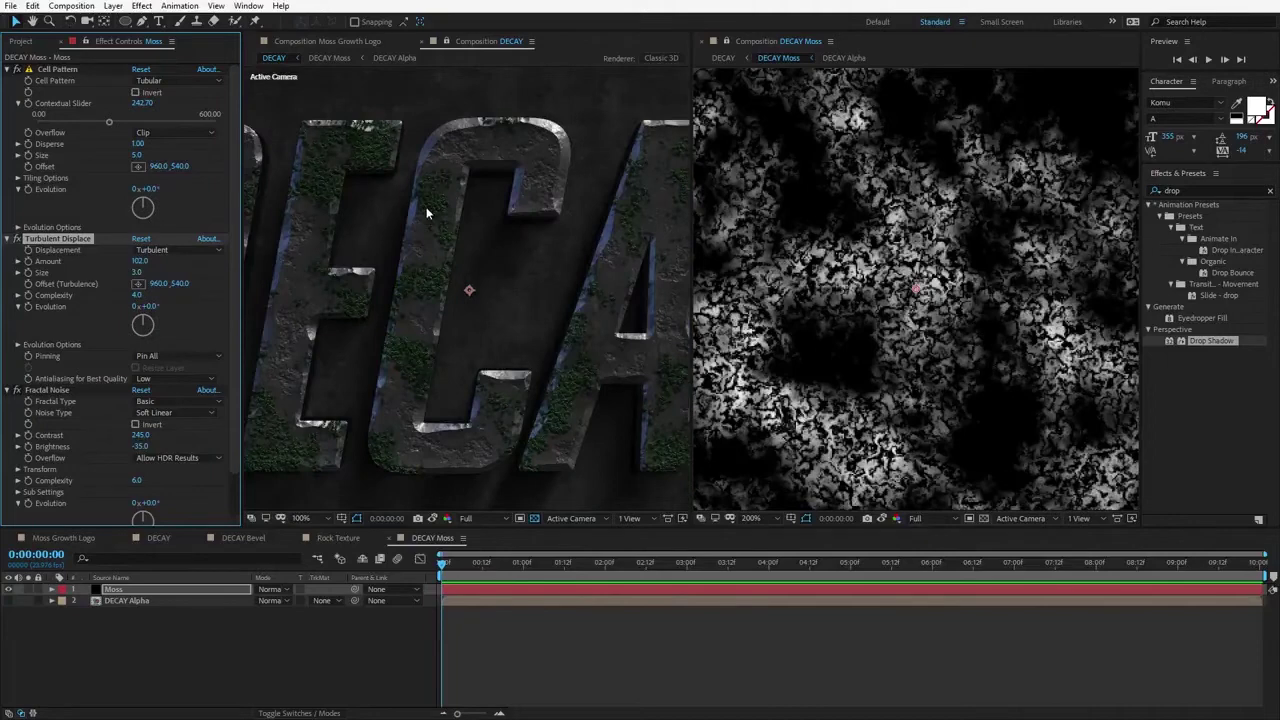
{"action": "scroll", "coordinate": [455, 300], "scroll_direction": "up", "scroll_amount": 2}
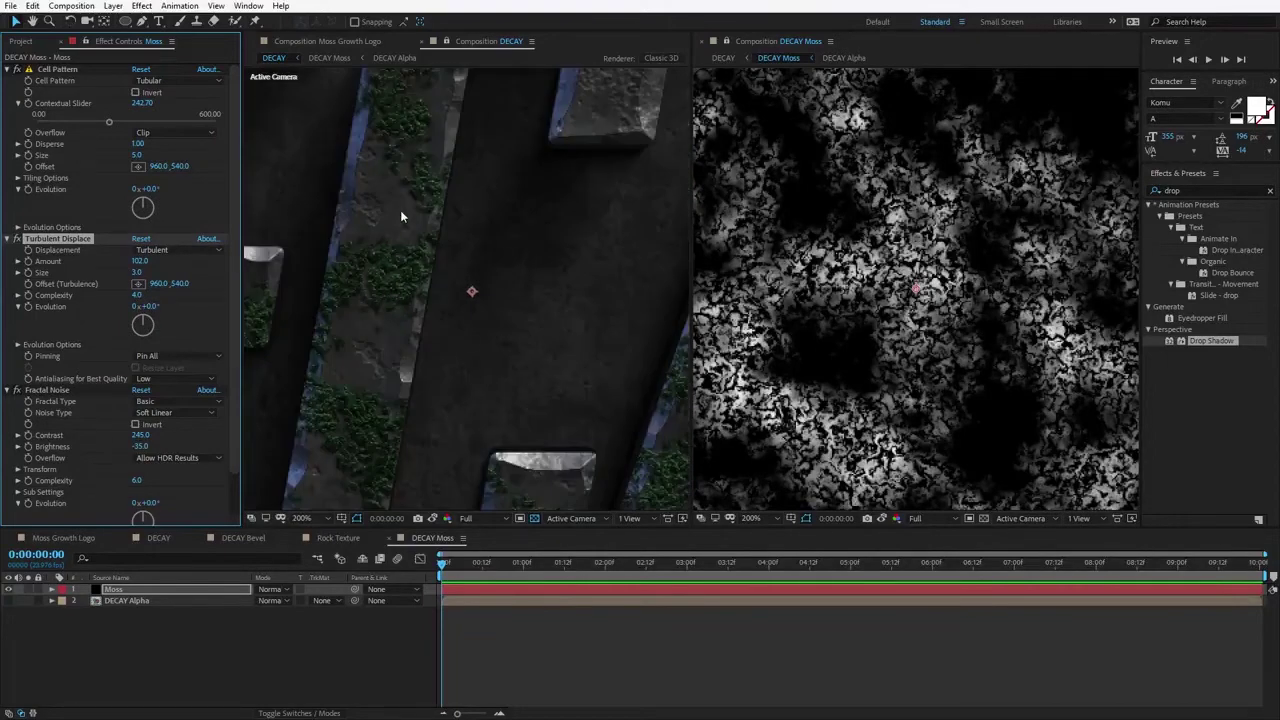
Step: Set the CC Glass Height to 20 on the Moss FX layer in the DECAY composition
{"action": "left_click", "coordinate": [436, 167]}
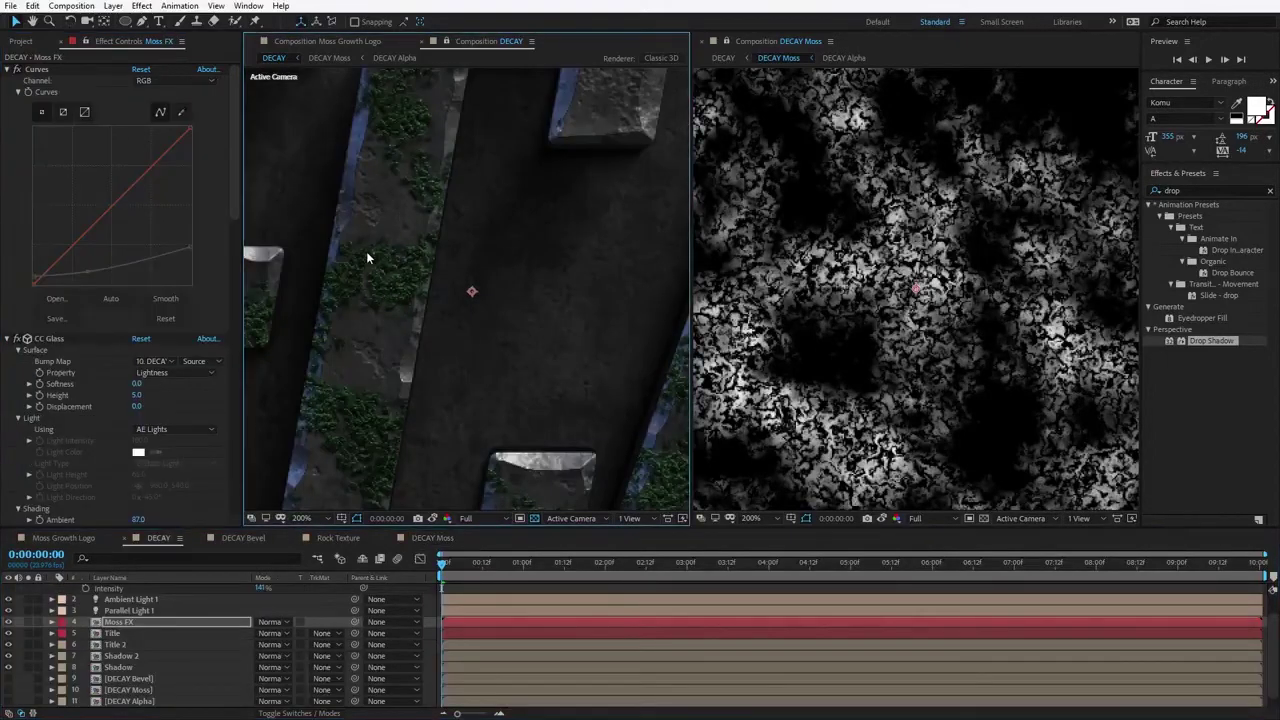
{"action": "key", "text": "comma"}
{"action": "left_click", "coordinate": [52, 340]}
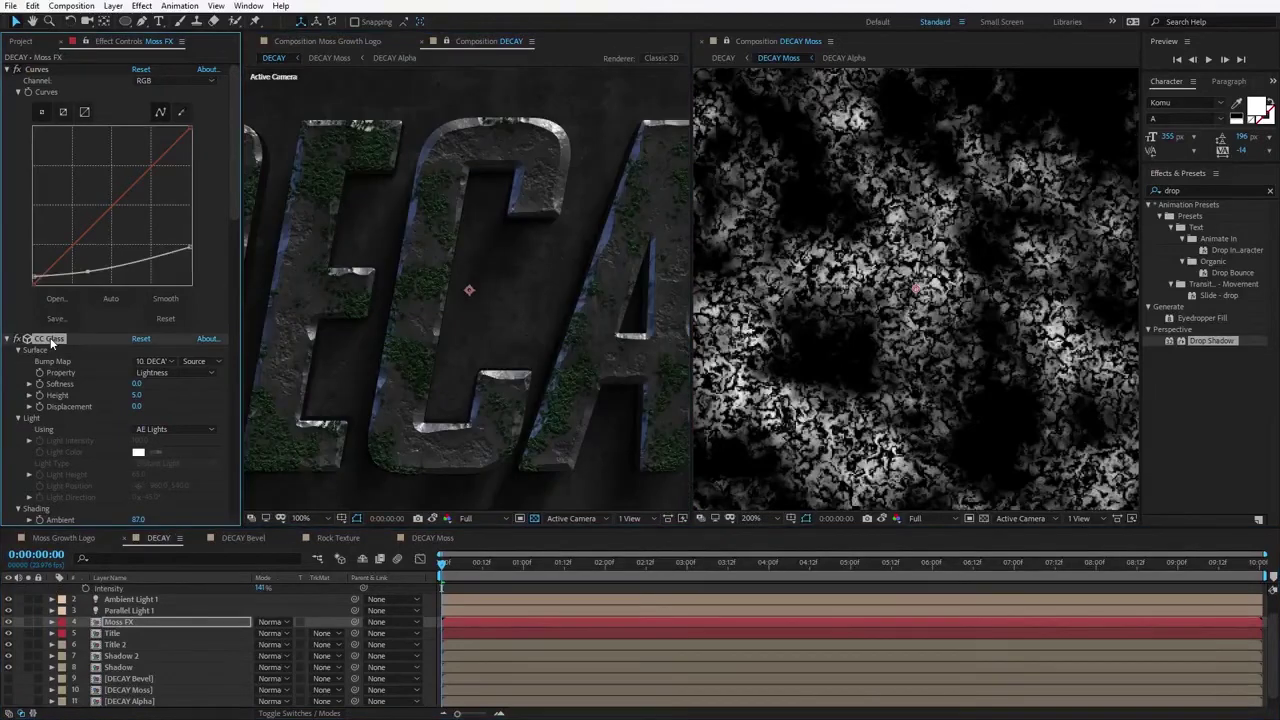
{"action": "scroll", "coordinate": [51, 339], "scroll_direction": "down", "scroll_amount": 2}
{"action": "scroll", "coordinate": [58, 327], "scroll_direction": "down", "scroll_amount": 1}
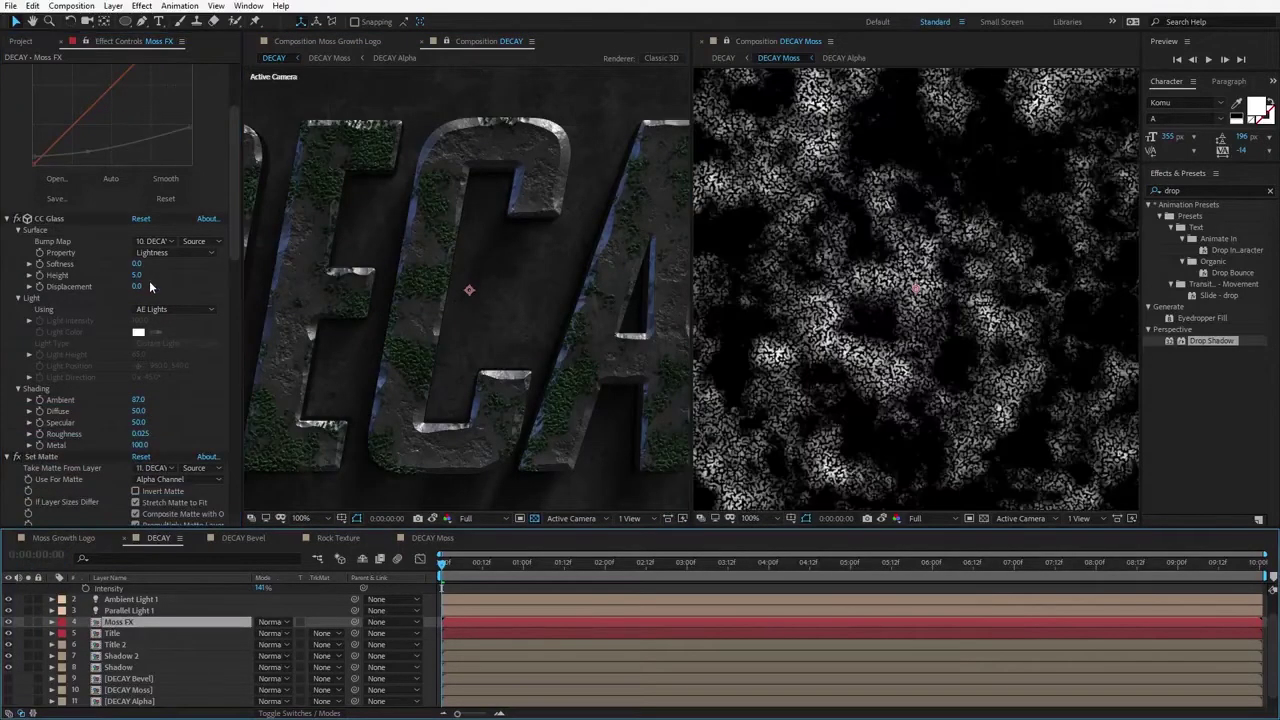
{"action": "left_click_drag", "start_coordinate": [140, 276], "coordinate": [144, 279]}
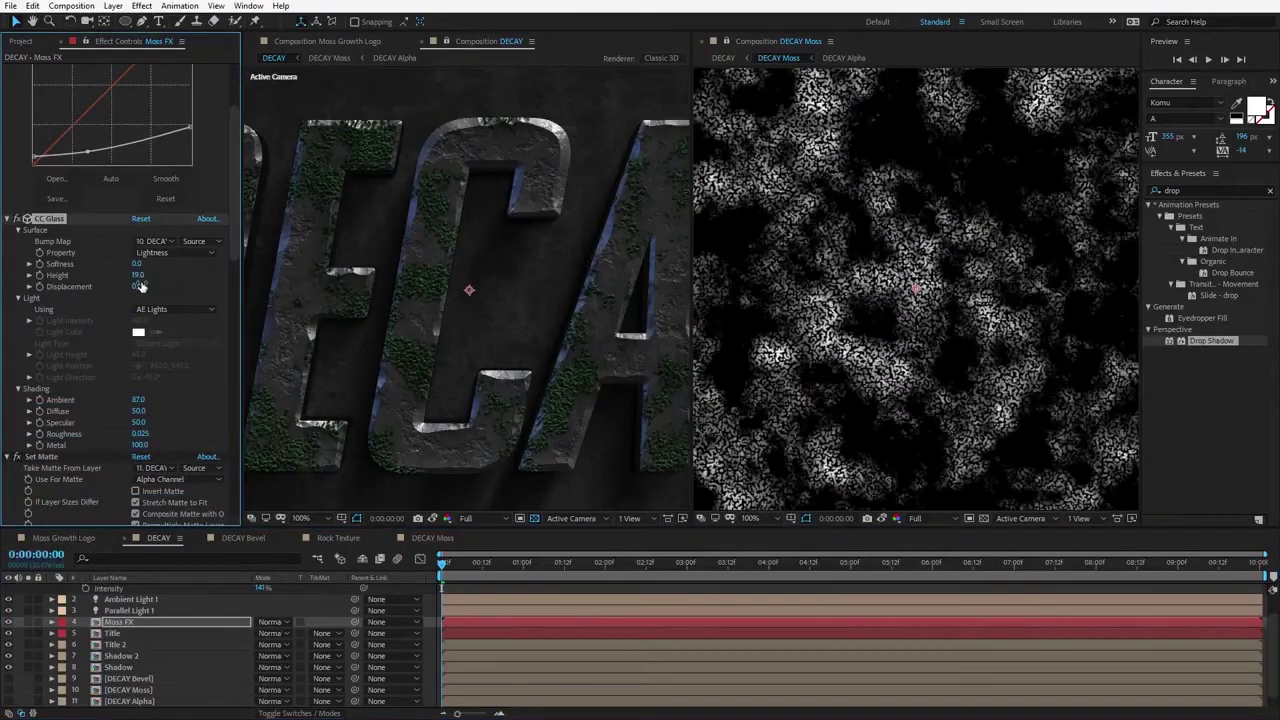
{"action": "left_click", "coordinate": [138, 277]}
{"action": "type", "text": "20"}
{"action": "key", "text": "Return"}
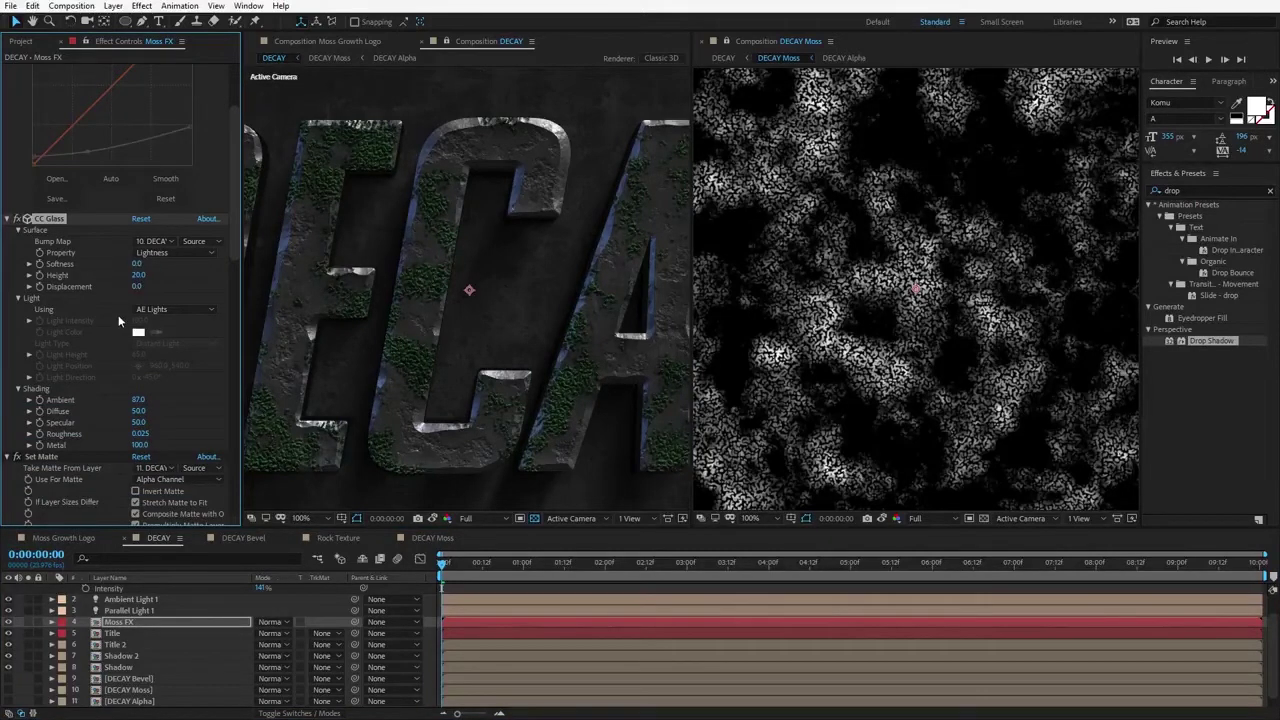
Step: Set the CC Glass shading on Moss FX to Ambient 183, Diffuse 24, Specular 19, Roughness 0.197 and Metal 1
{"action": "scroll", "coordinate": [80, 345], "scroll_direction": "down", "scroll_amount": 1}
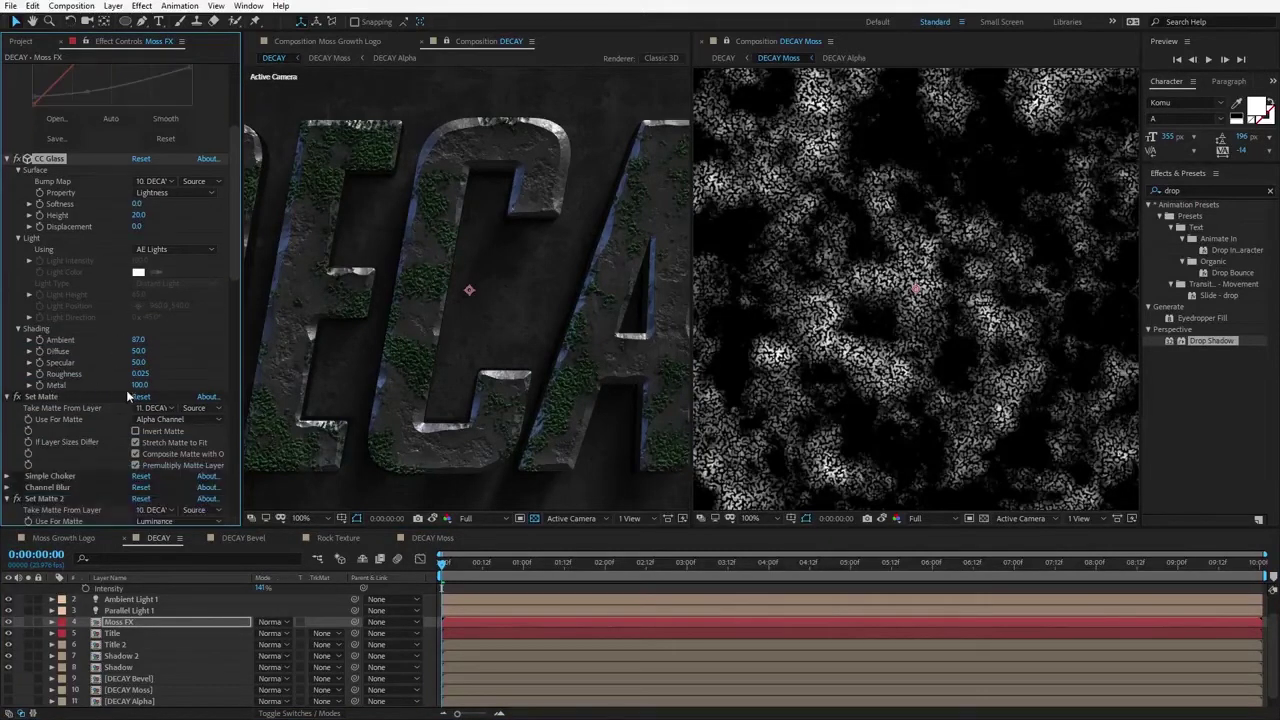
{"action": "left_click_drag", "start_coordinate": [138, 386], "coordinate": [78, 389]}
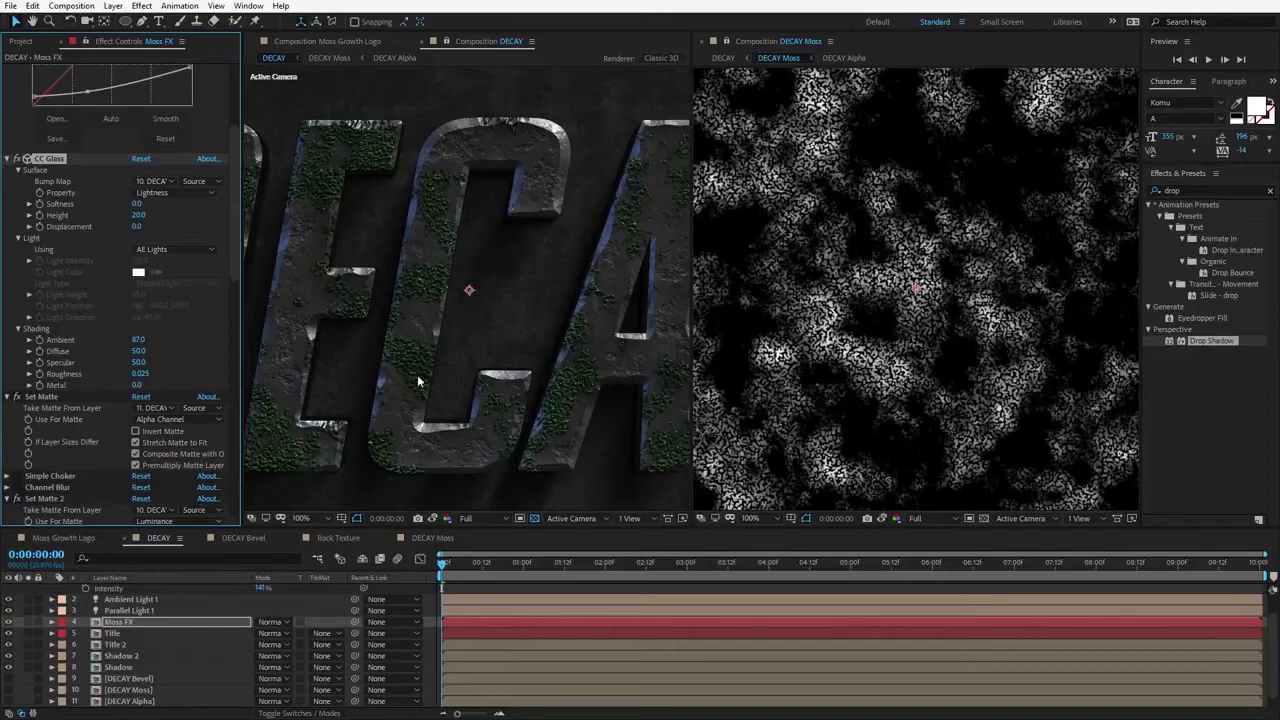
{"action": "key", "text": "period"}
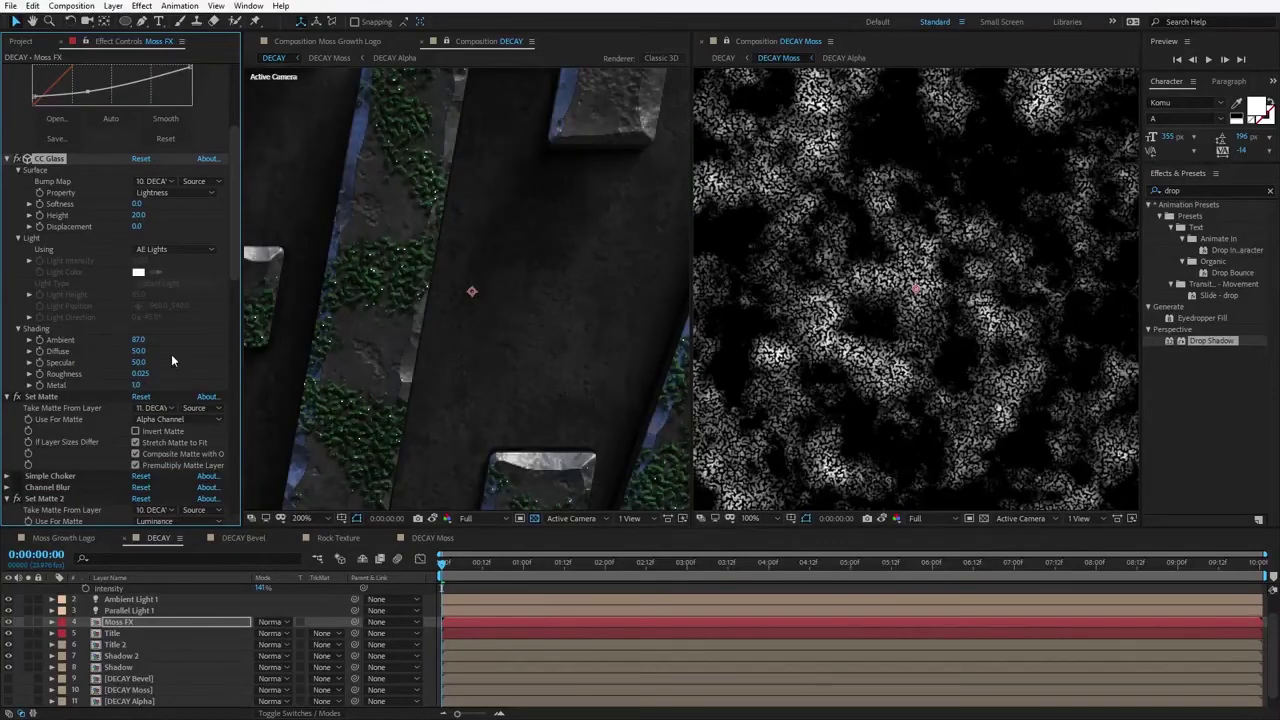
{"action": "left_click_drag", "start_coordinate": [140, 374], "coordinate": [255, 369]}
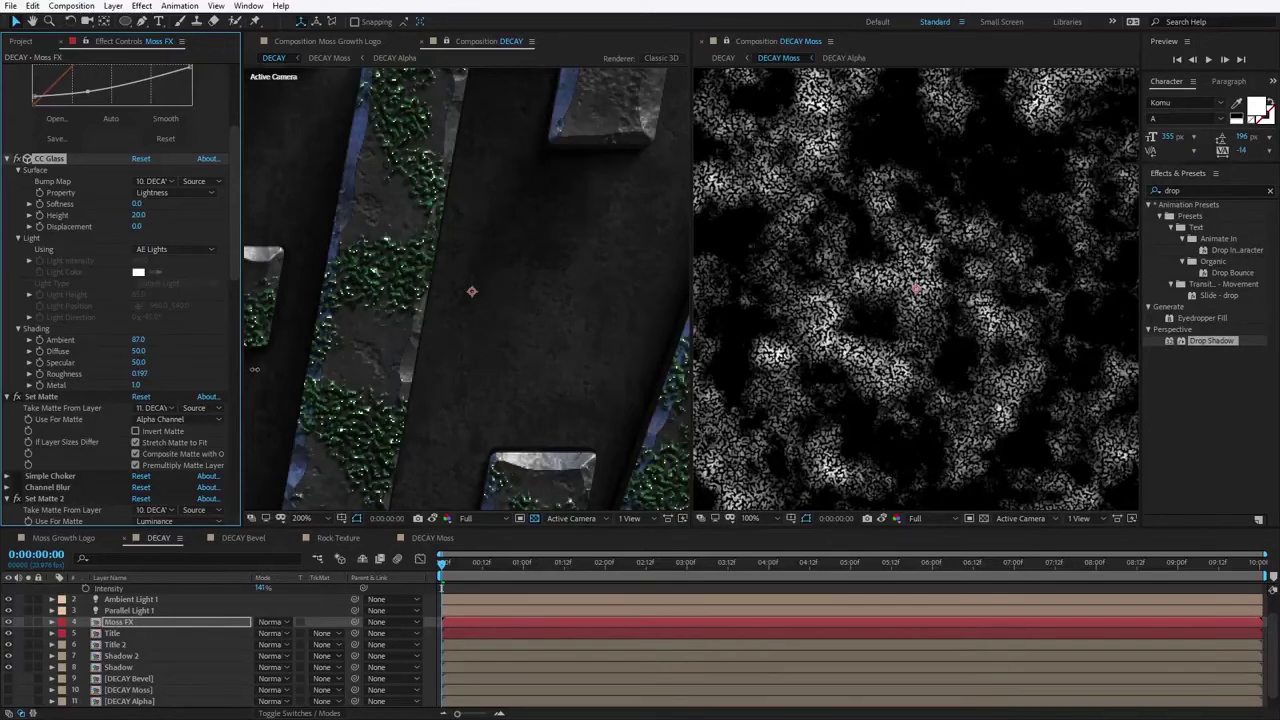
{"action": "mouse_move", "coordinate": [138, 351]}
{"action": "left_mouse_down"}
{"action": "mouse_move", "coordinate": [91, 364]}
{"action": "mouse_move", "coordinate": [216, 331]}
{"action": "left_mouse_up"}
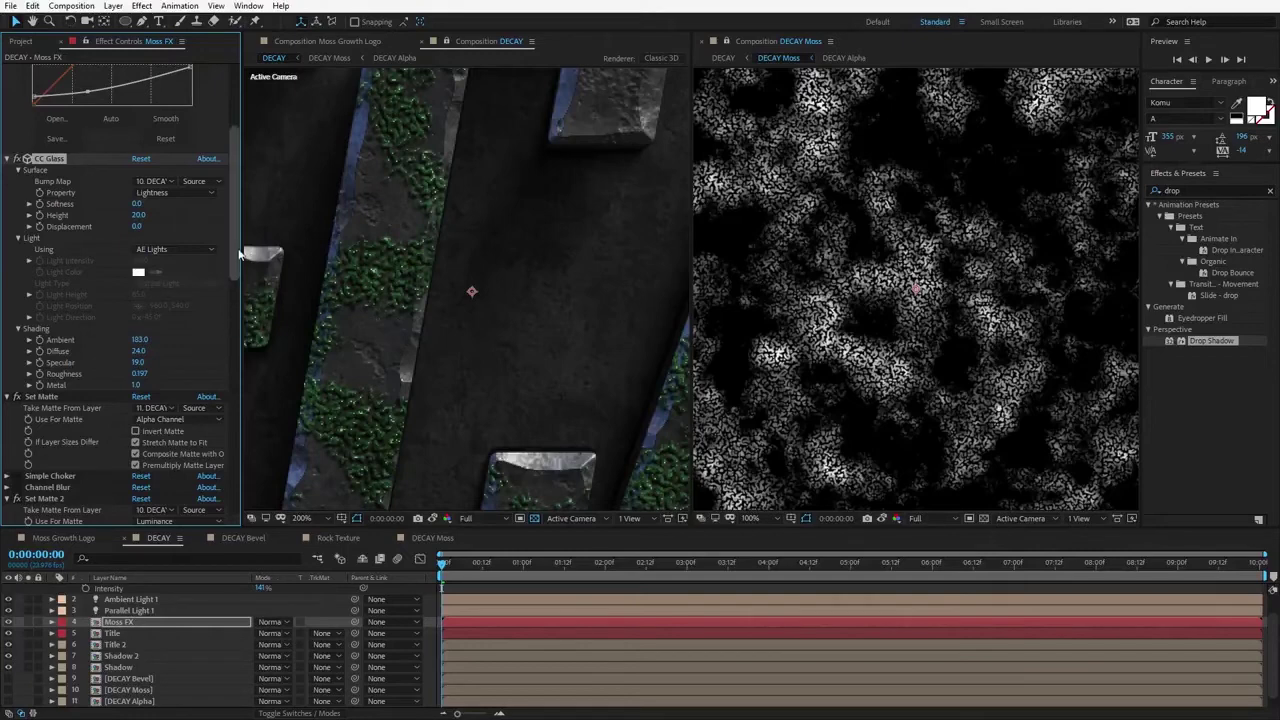
Step: Set the Moss FX Drop Shadow's Distance to 2 and raise the lower part of the Red curve in Curves 3
{"action": "left_click_drag", "start_coordinate": [236, 255], "coordinate": [230, 490]}
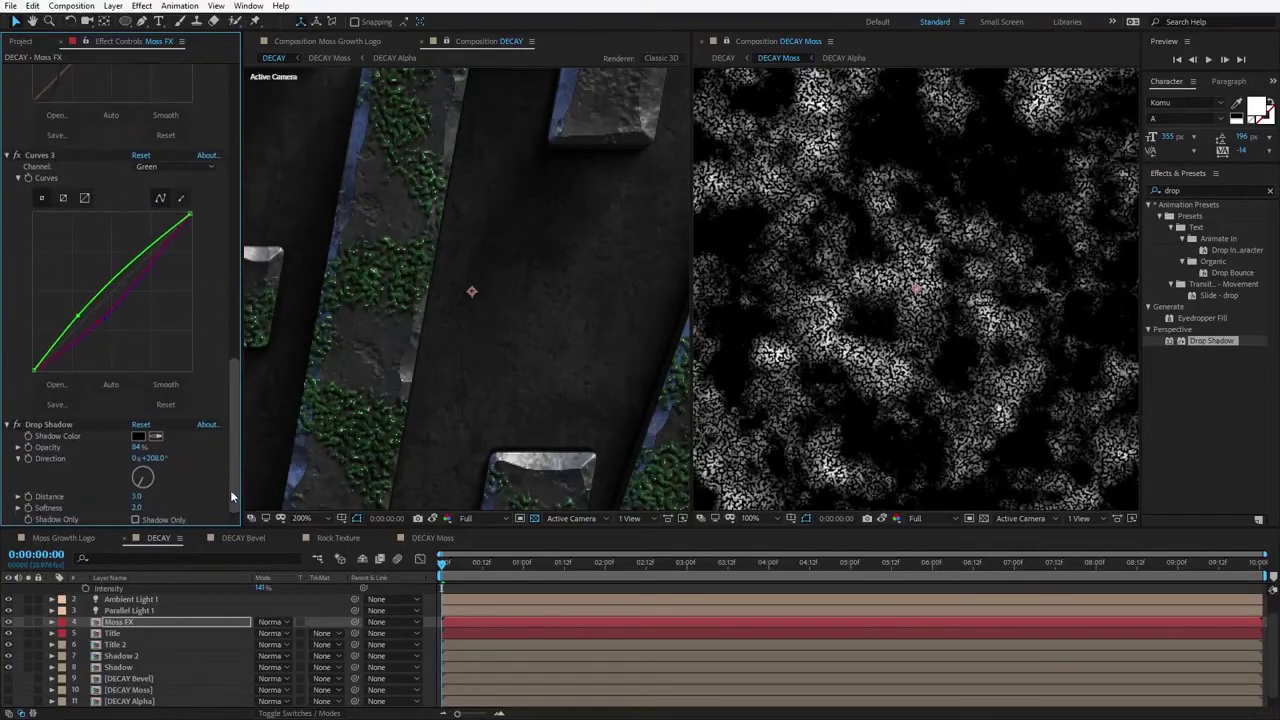
{"action": "left_click", "coordinate": [137, 497]}
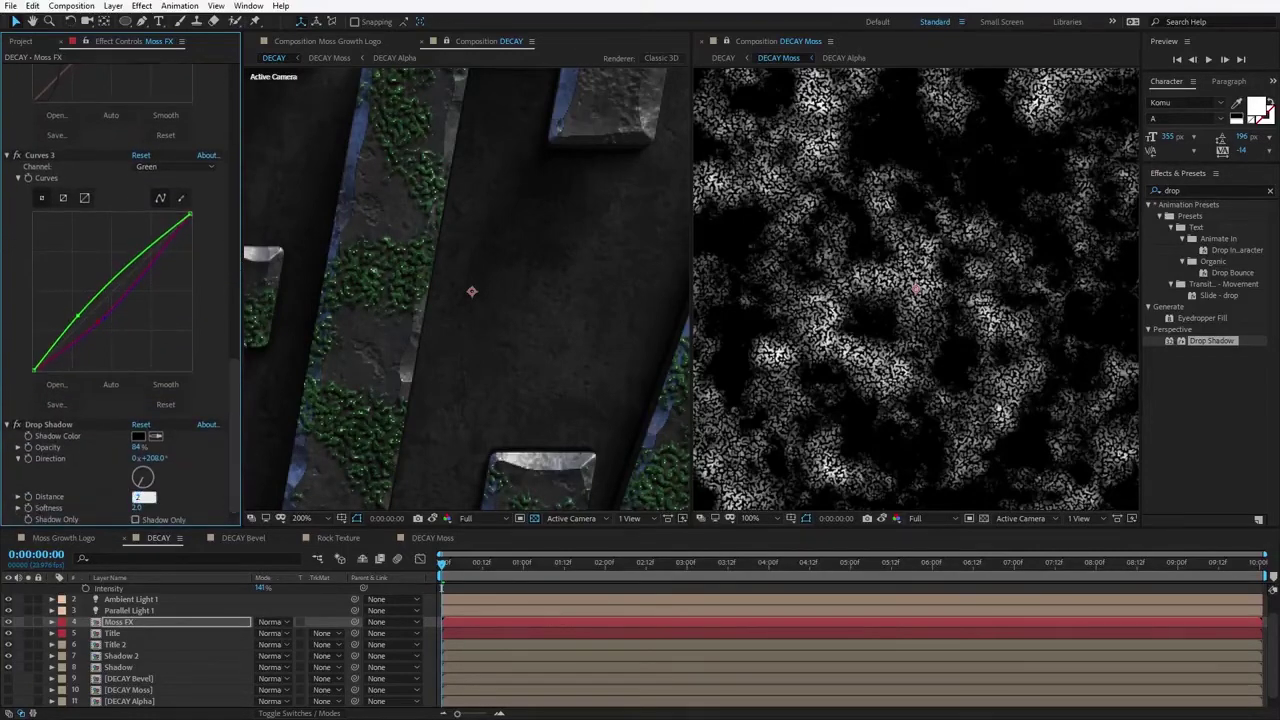
{"action": "key", "text": "Return"}
{"action": "scroll", "coordinate": [371, 294], "scroll_direction": "down", "scroll_amount": 1}
{"action": "left_click", "coordinate": [152, 169]}
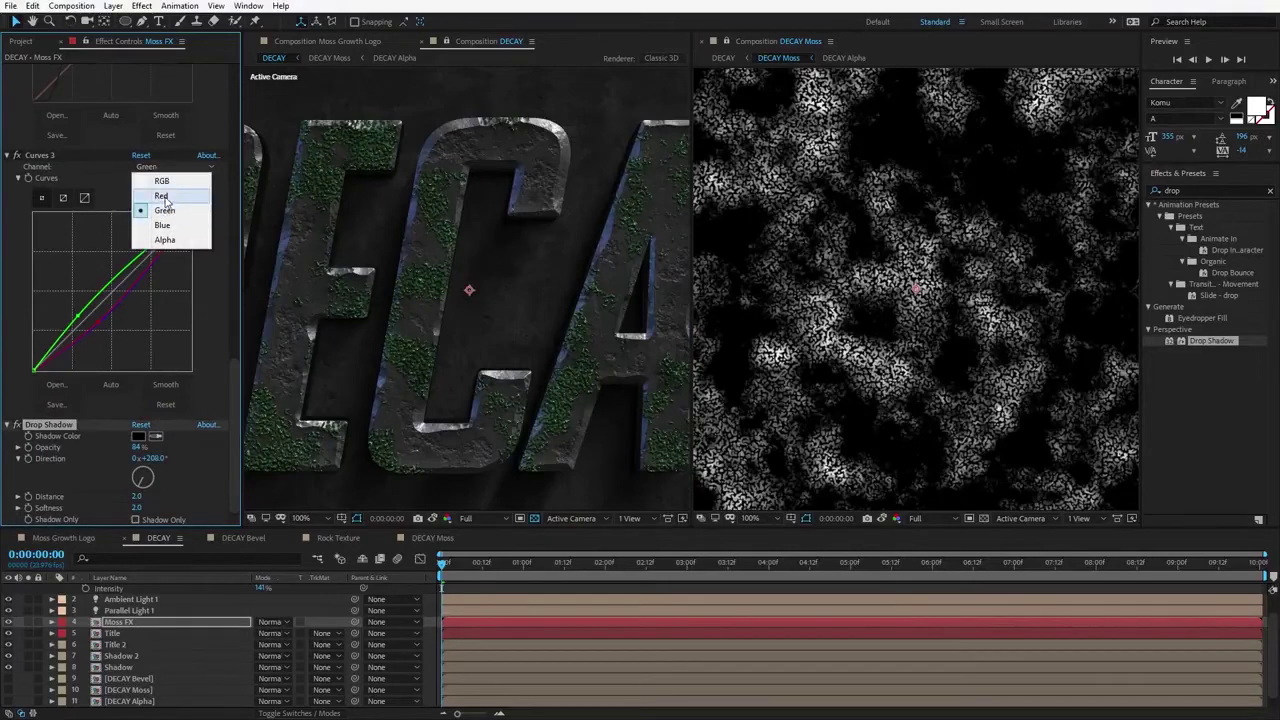
{"action": "left_click", "coordinate": [163, 197]}
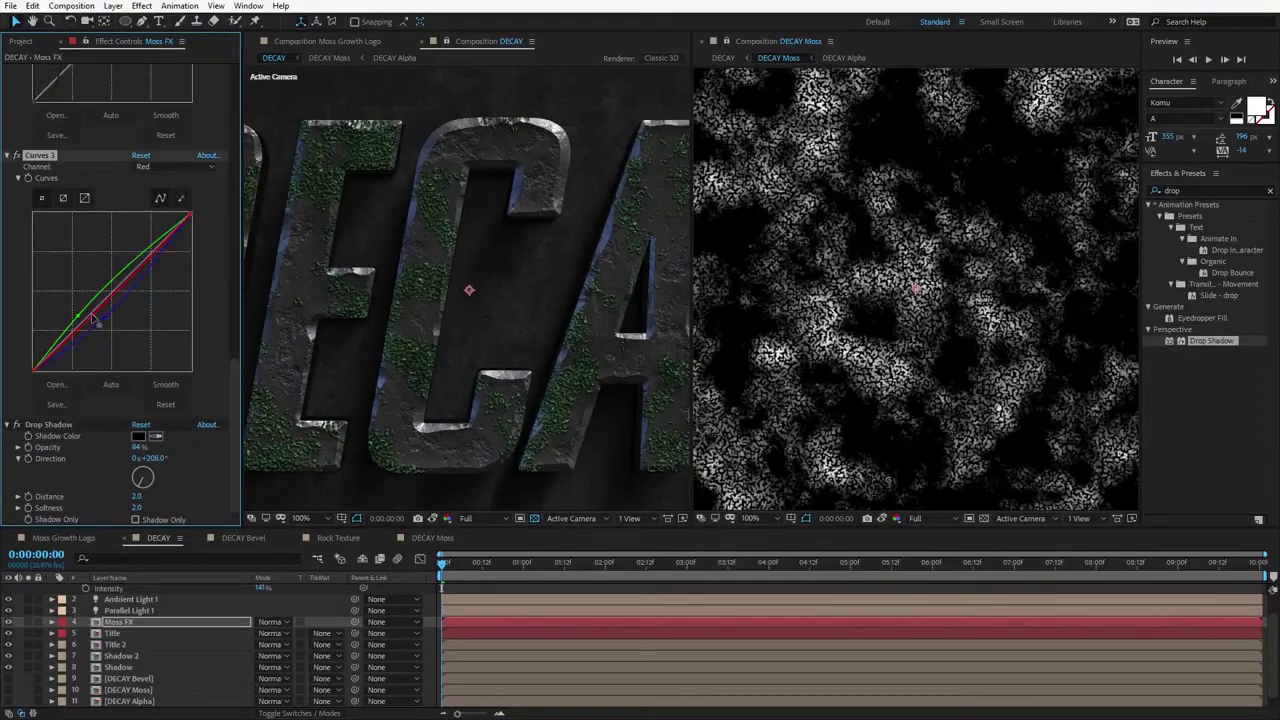
Step: Set the Fractal Noise Brightness to -19 on the Moss layer in the DECAY Moss composition
{"action": "scroll", "coordinate": [475, 367], "scroll_direction": "down", "scroll_amount": 1}
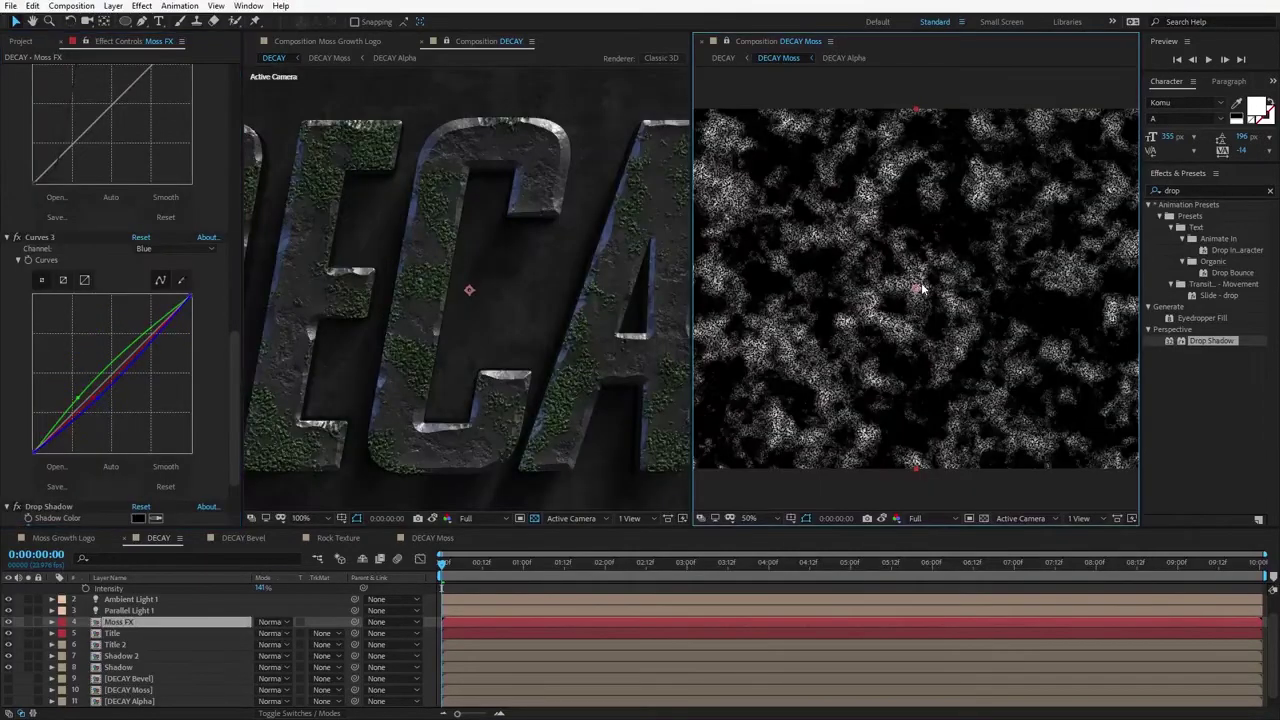
{"action": "left_click", "coordinate": [860, 268]}
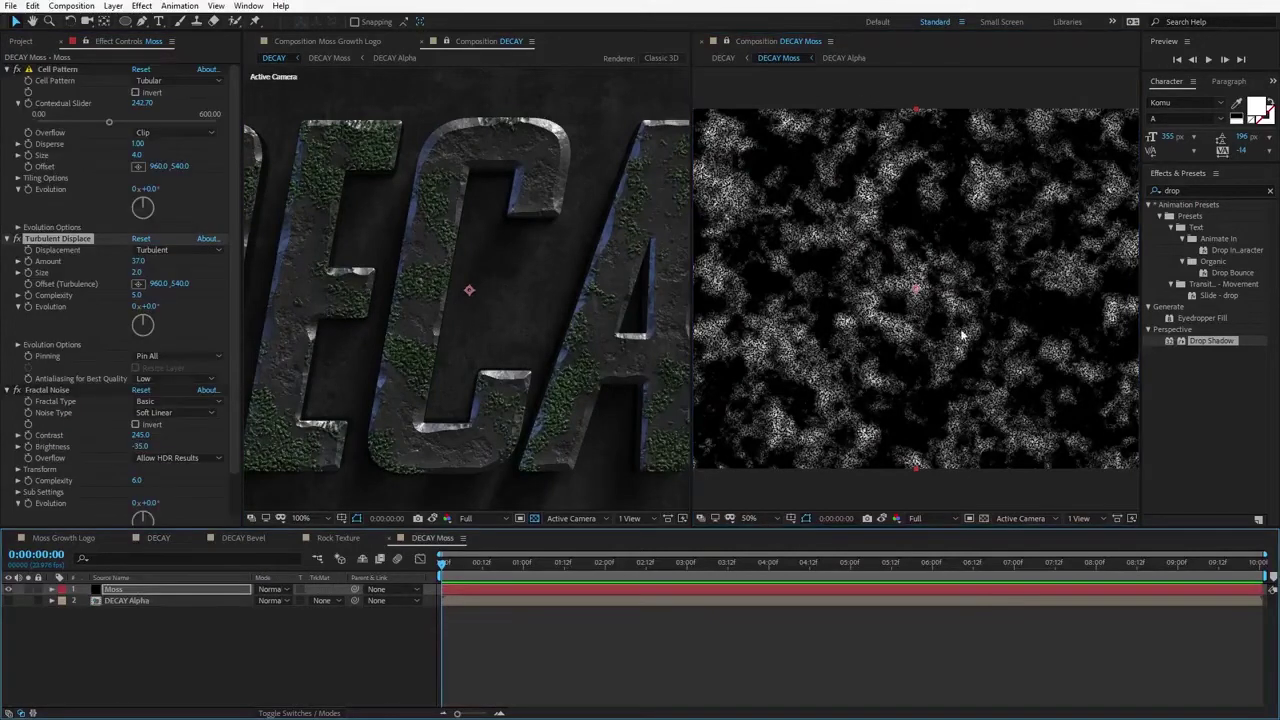
{"action": "left_click", "coordinate": [125, 592]}
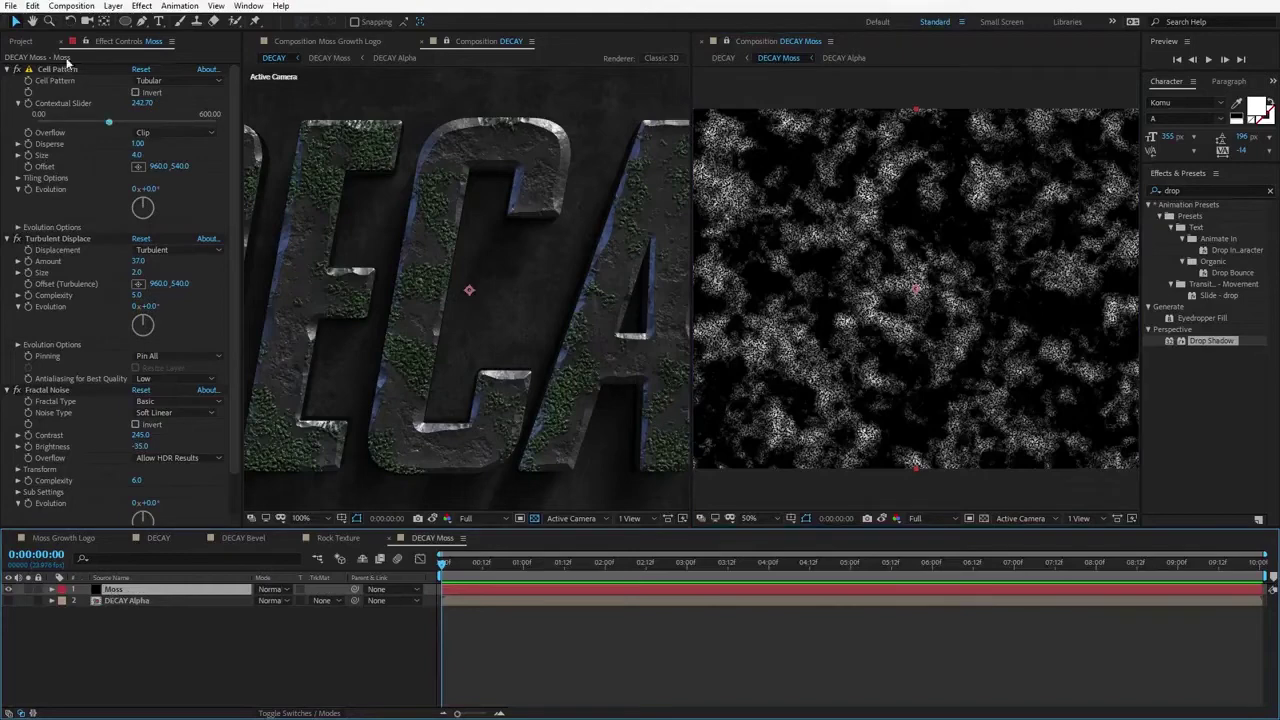
{"action": "scroll", "coordinate": [72, 428], "scroll_direction": "down", "scroll_amount": 1}
{"action": "left_click", "coordinate": [48, 346]}
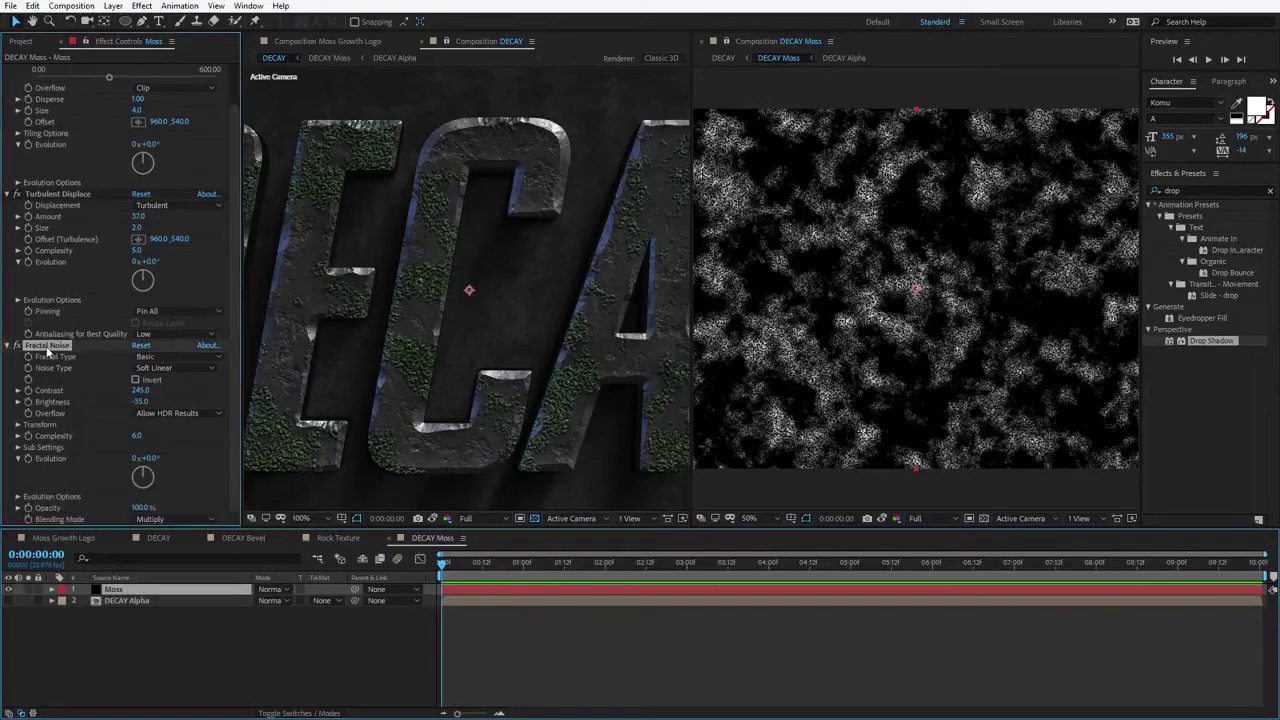
{"action": "left_click_drag", "start_coordinate": [142, 406], "coordinate": [122, 404]}
{"action": "scroll", "coordinate": [404, 406], "scroll_direction": "down", "scroll_amount": 1}
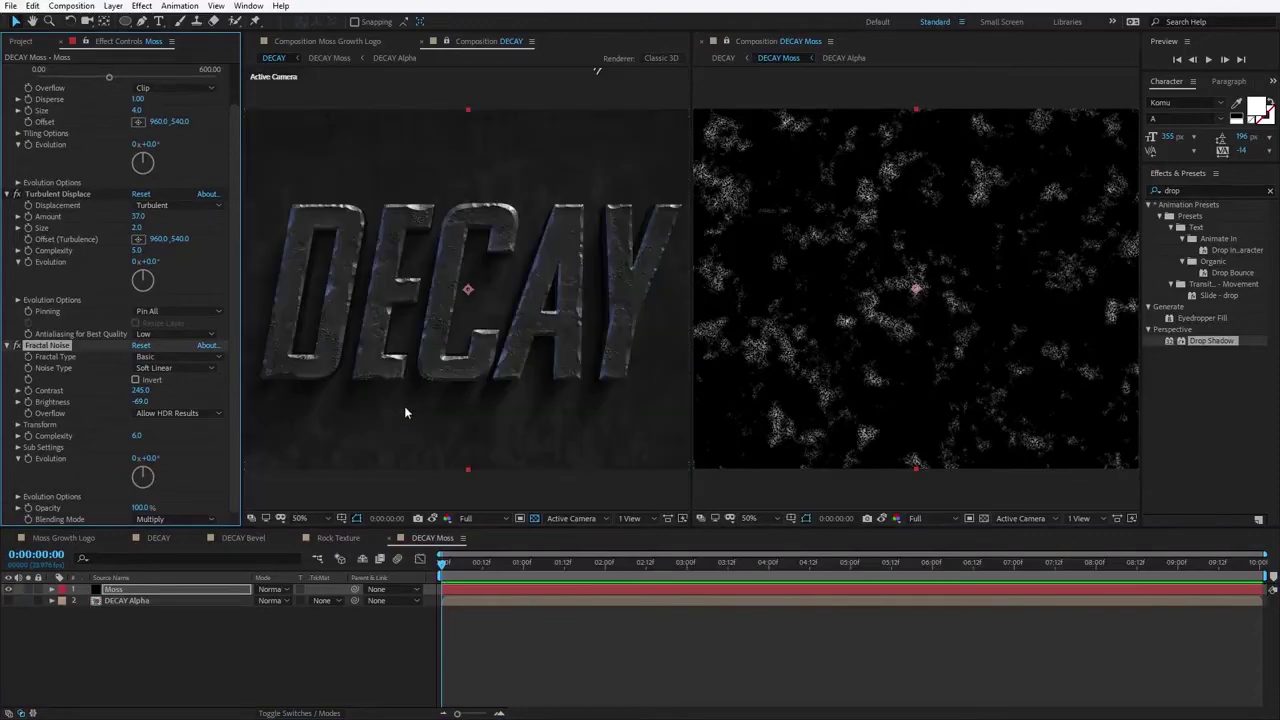
{"action": "scroll", "coordinate": [406, 404], "scroll_direction": "up", "scroll_amount": 1}
{"action": "left_click_drag", "start_coordinate": [140, 401], "coordinate": [157, 401]}
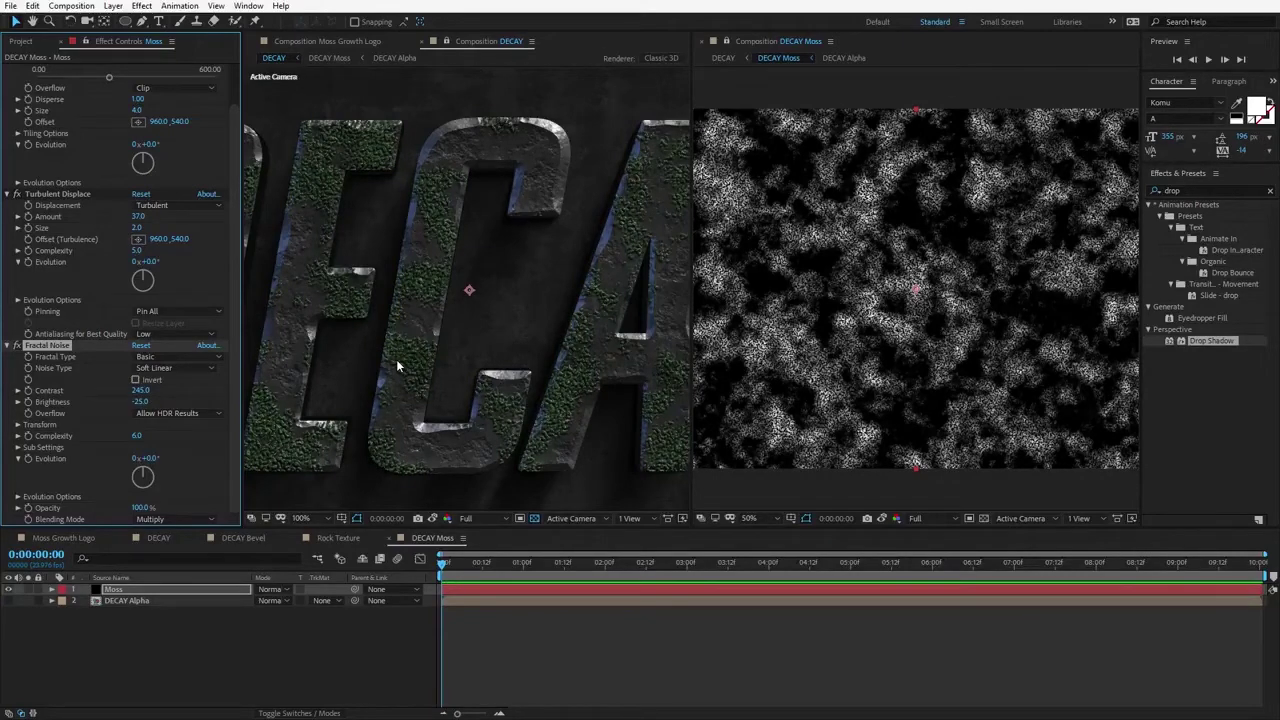
{"action": "mouse_move", "coordinate": [142, 401]}
{"action": "left_mouse_down"}
{"action": "mouse_move", "coordinate": [128, 410]}
{"action": "mouse_move", "coordinate": [161, 394]}
{"action": "left_mouse_up"}
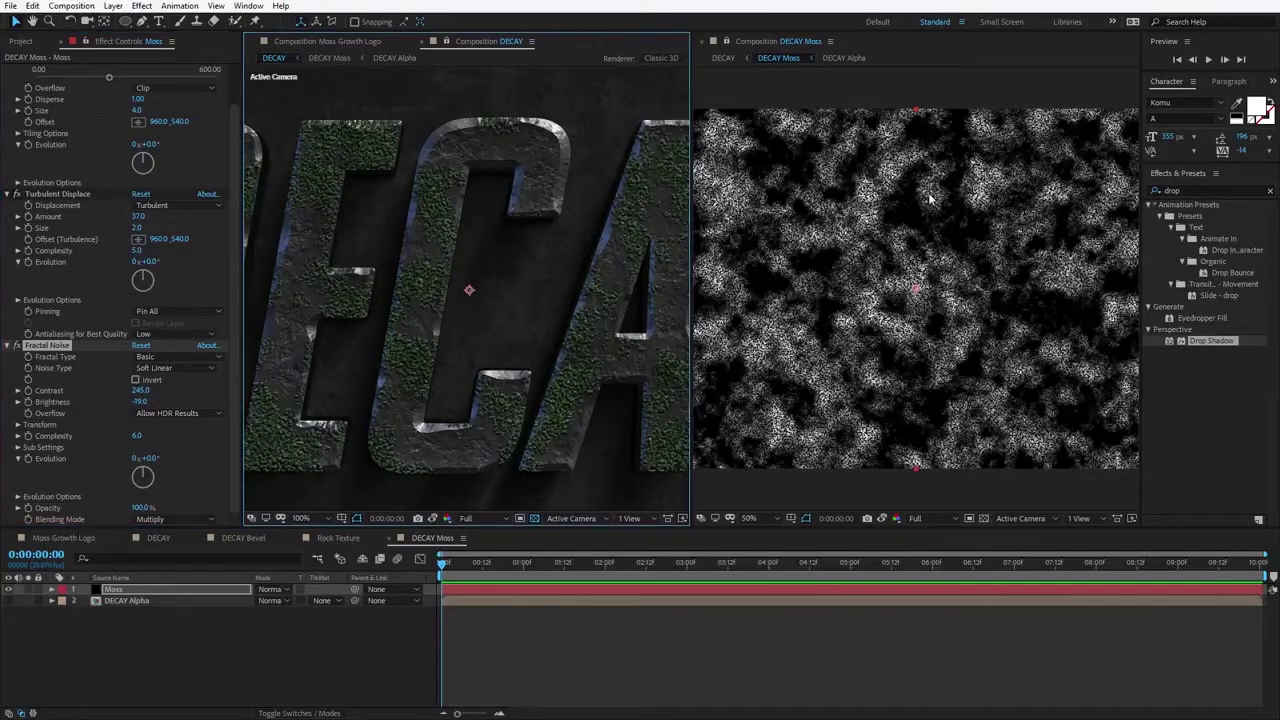
Step: Hide the Moss FX layer in DECAY and open the DECAY Bevel composition in a second viewer beside it
{"action": "left_click", "coordinate": [699, 43]}
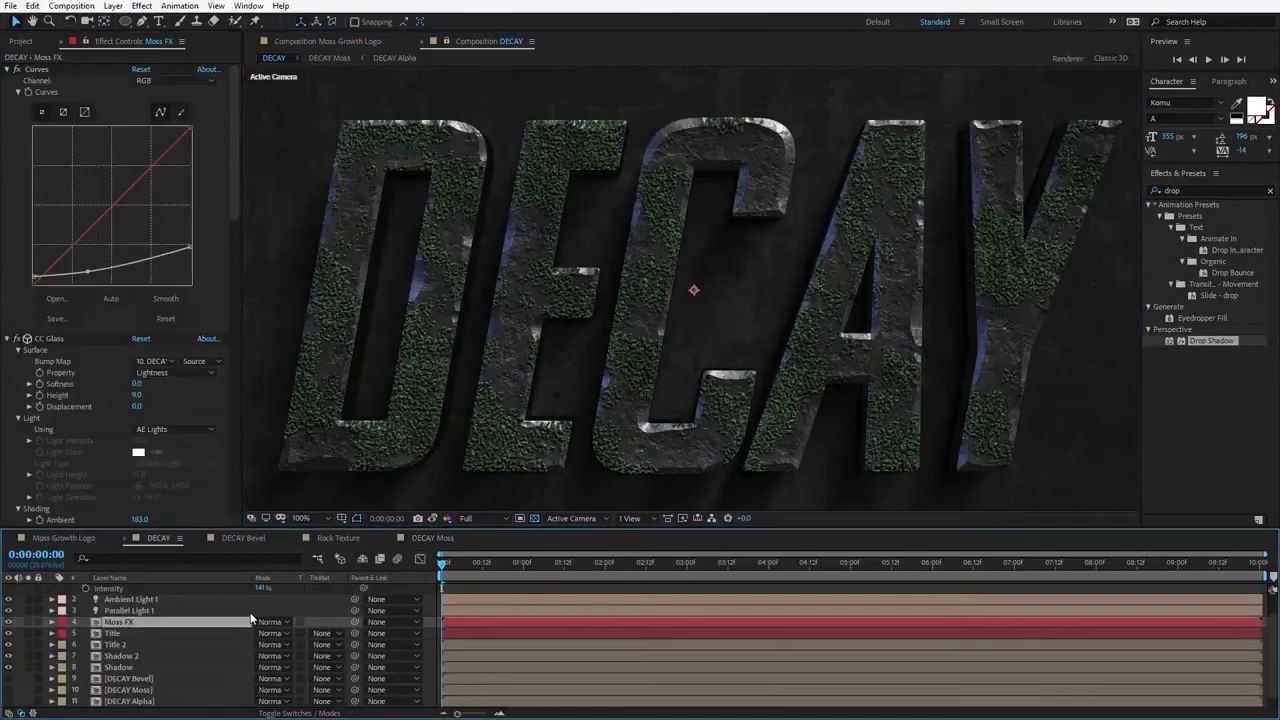
{"action": "left_click", "coordinate": [9, 622]}
{"action": "left_click", "coordinate": [145, 679]}
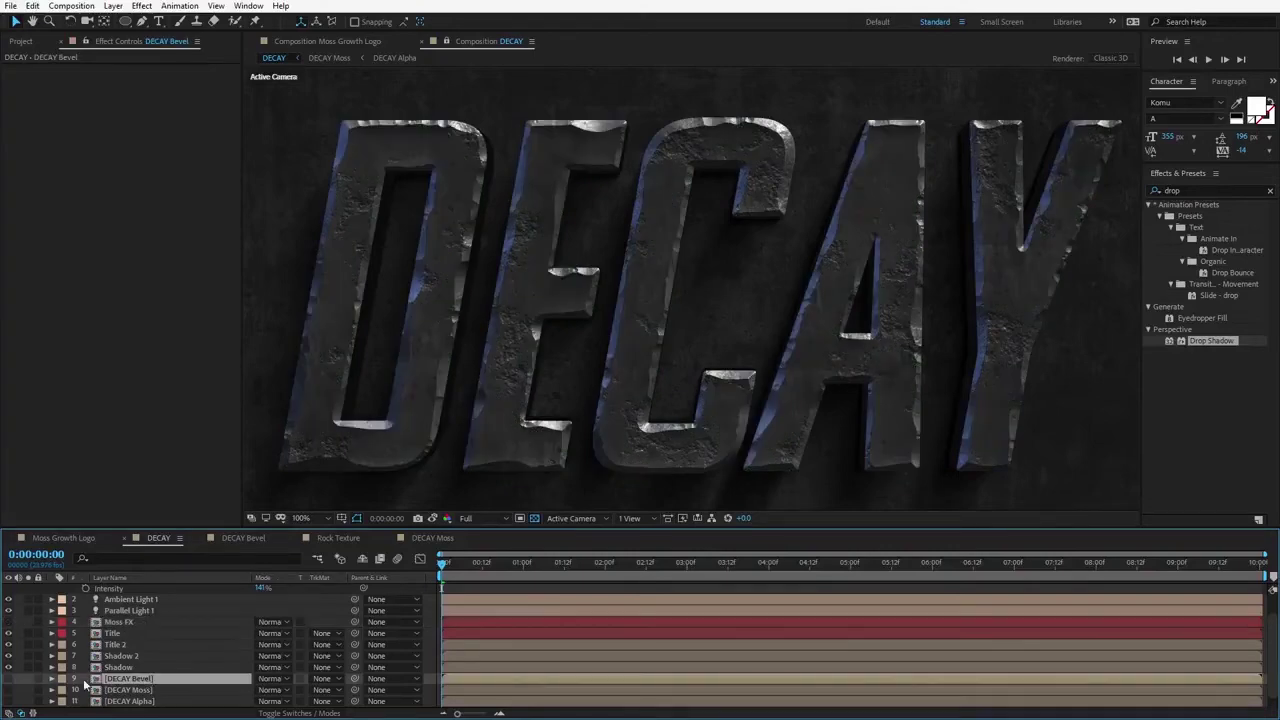
{"action": "double_click", "coordinate": [97, 679]}
{"action": "left_click_drag", "start_coordinate": [620, 41], "coordinate": [1120, 240]}
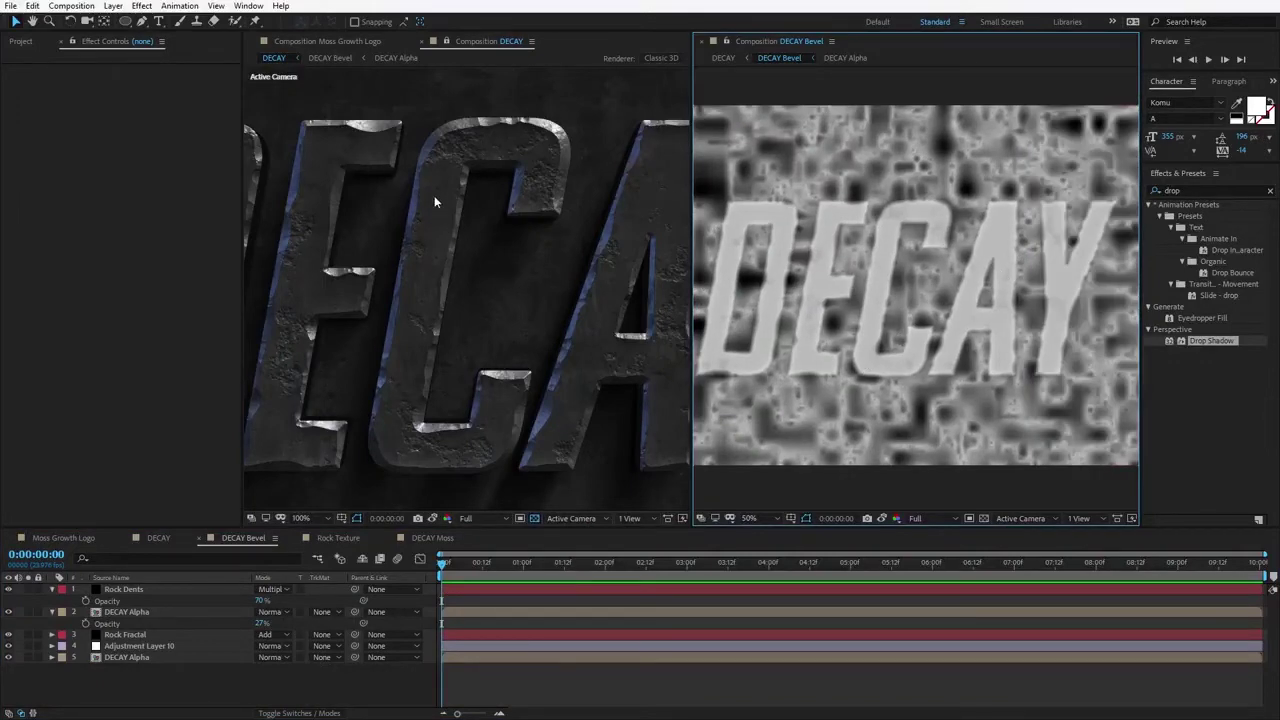
Step: Create a black 1920 x 1080 solid named Cracks above the Rock Dents layer in DECAY Bevel
{"action": "left_click", "coordinate": [526, 163]}
{"action": "left_click", "coordinate": [113, 6]}
{"action": "mouse_move", "coordinate": [150, 21]}
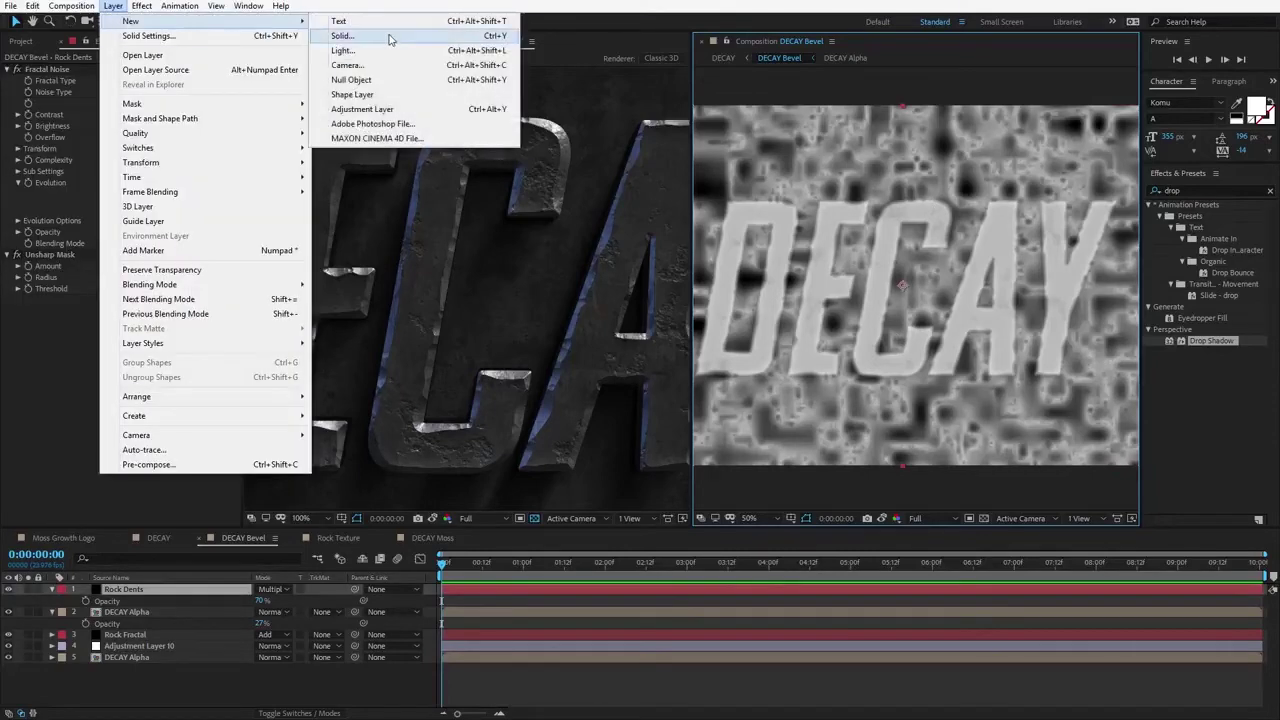
{"action": "left_click", "coordinate": [390, 37]}
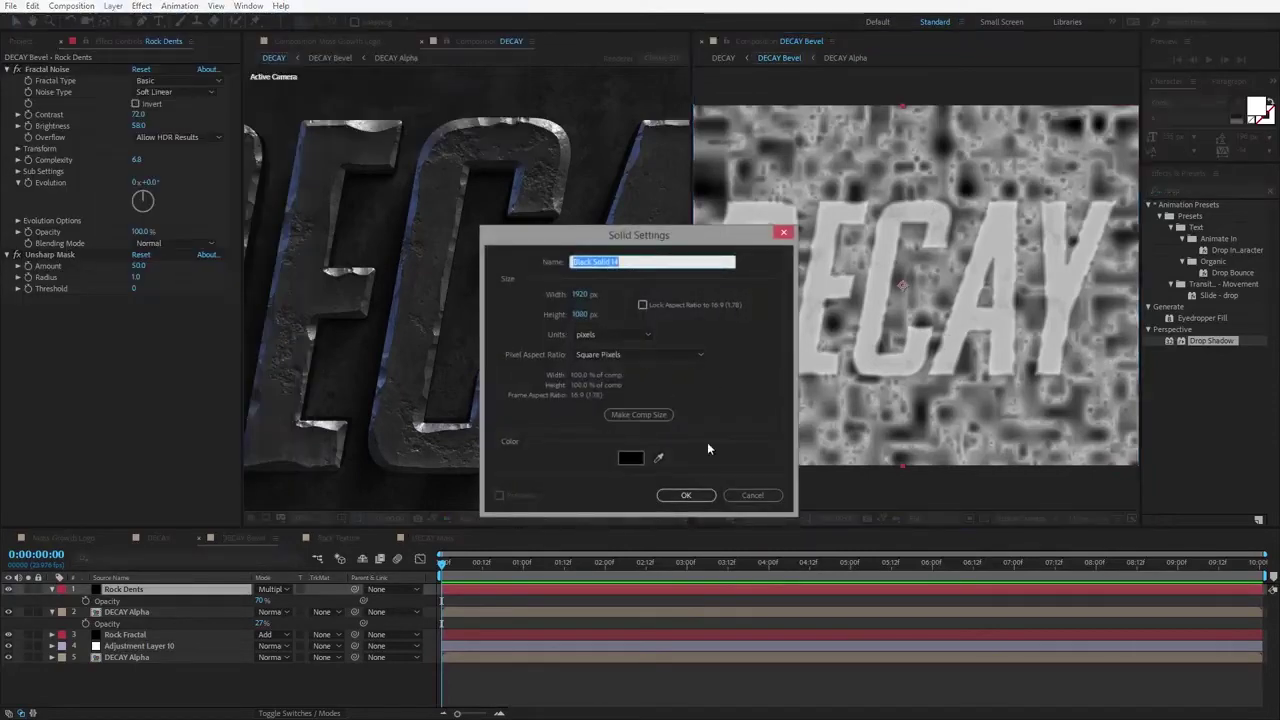
{"action": "type", "text": "Cracks"}
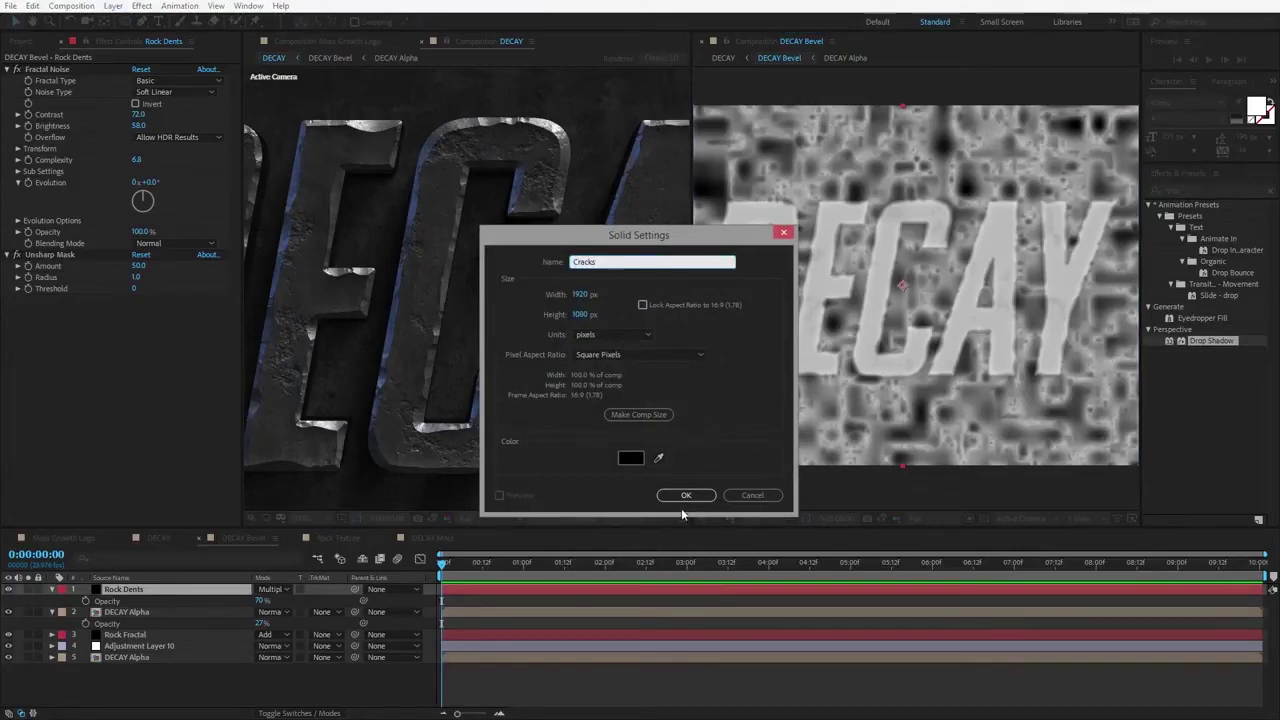
{"action": "left_click", "coordinate": [684, 496]}
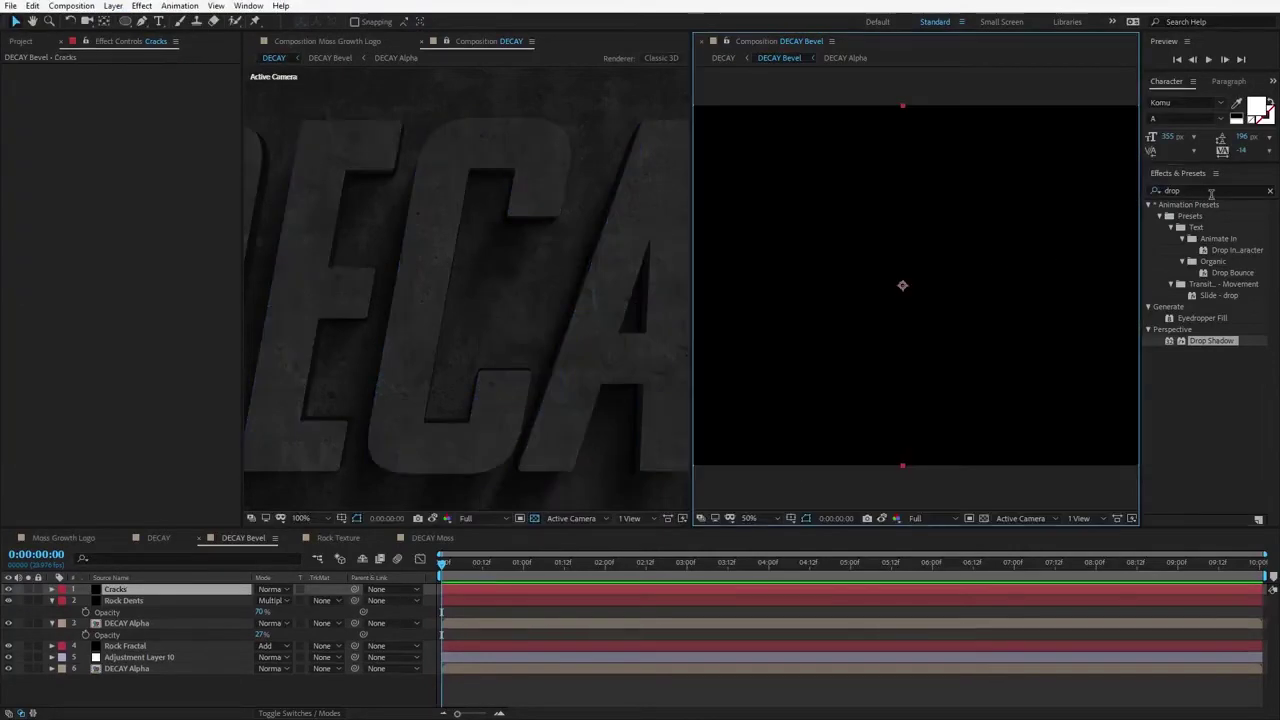
Step: Apply the Cell Pattern effect to the Cracks layer
{"action": "left_click_drag", "start_coordinate": [1211, 194], "coordinate": [1094, 184]}
{"action": "left_click_drag", "start_coordinate": [1199, 190], "coordinate": [1097, 192]}
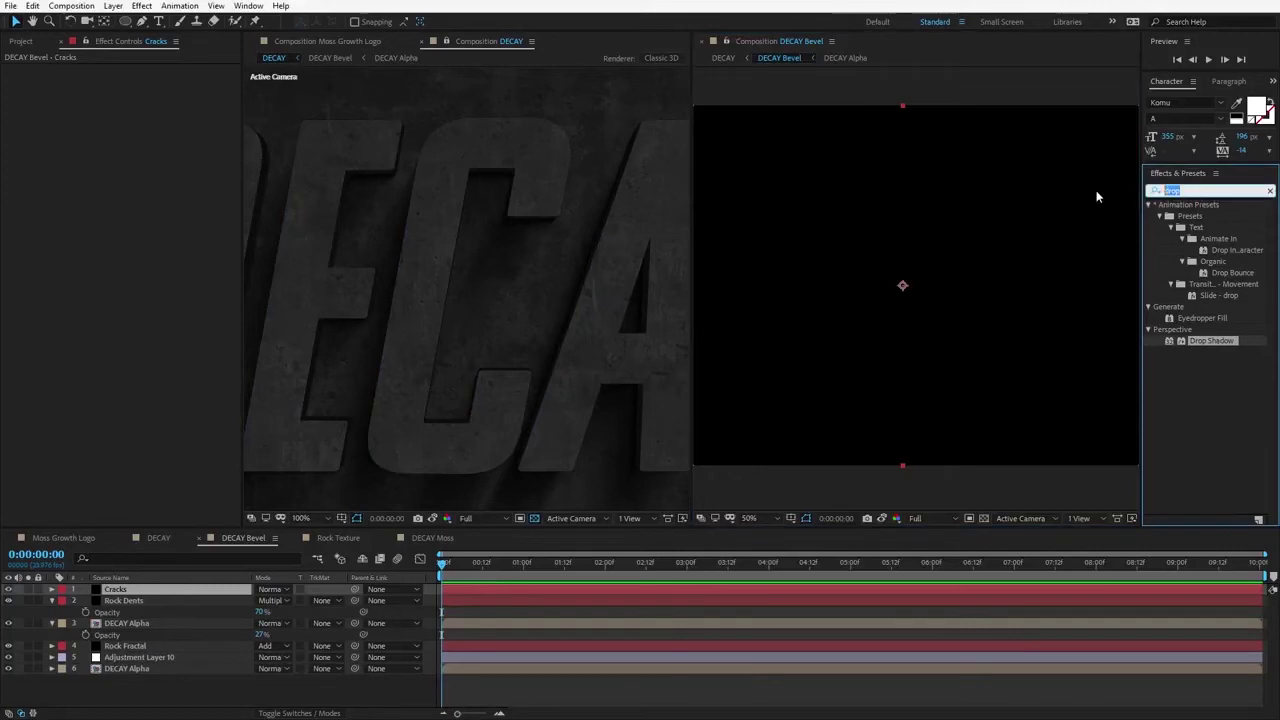
{"action": "type", "text": "cell"}
{"action": "left_click", "coordinate": [1184, 296]}
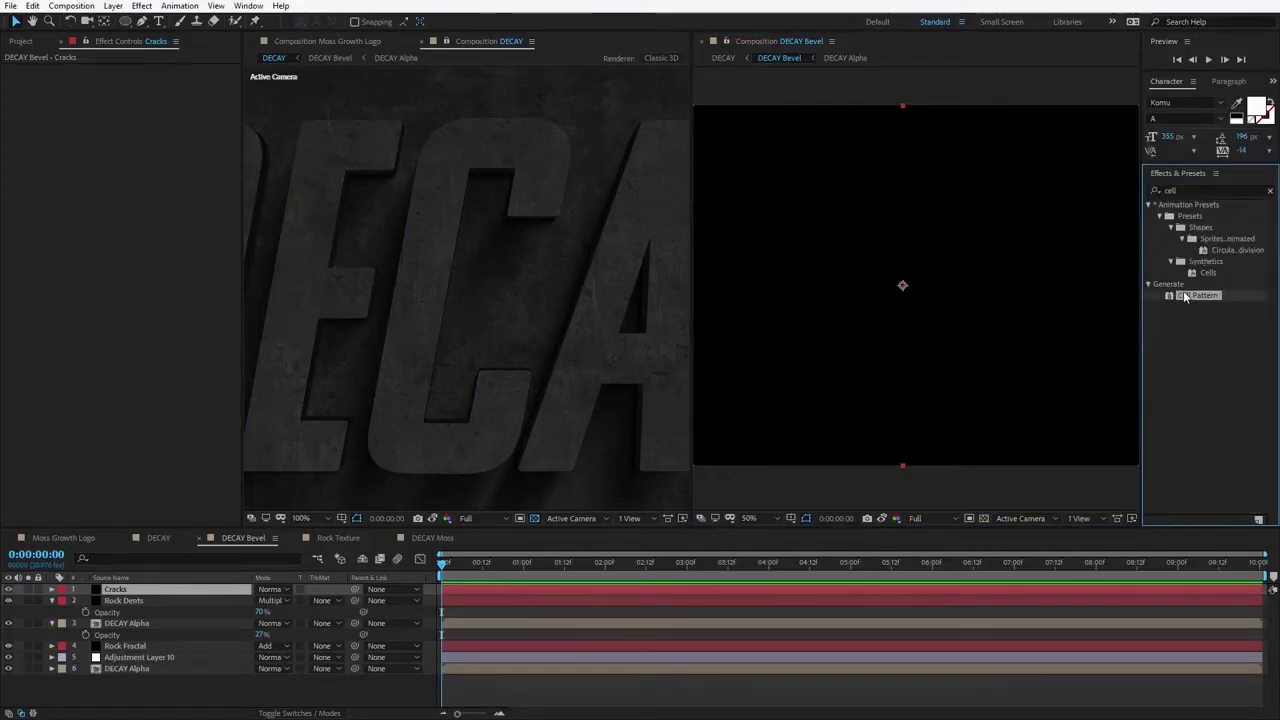
{"action": "left_click_drag", "start_coordinate": [1184, 296], "coordinate": [894, 251]}
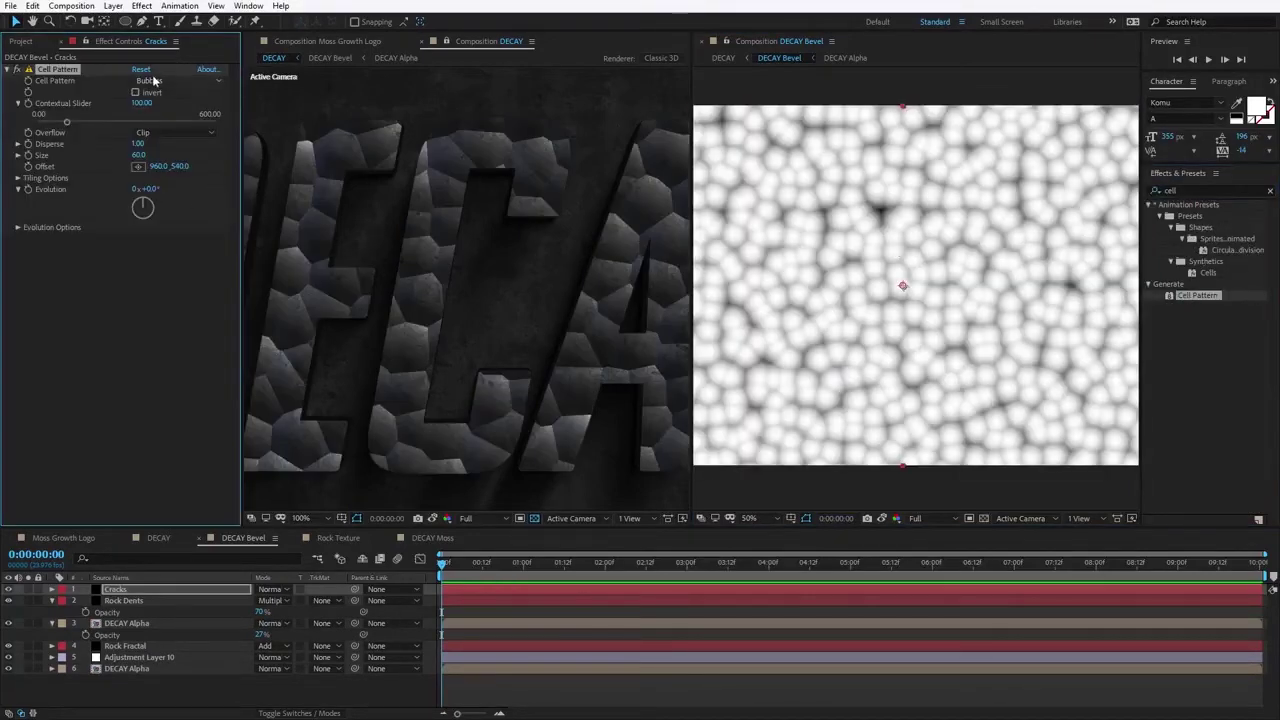
Step: Change the Cracks layer's Cell Pattern type to Crystals HQ and raise its Contextual Slider to 1443
{"action": "left_click", "coordinate": [153, 80]}
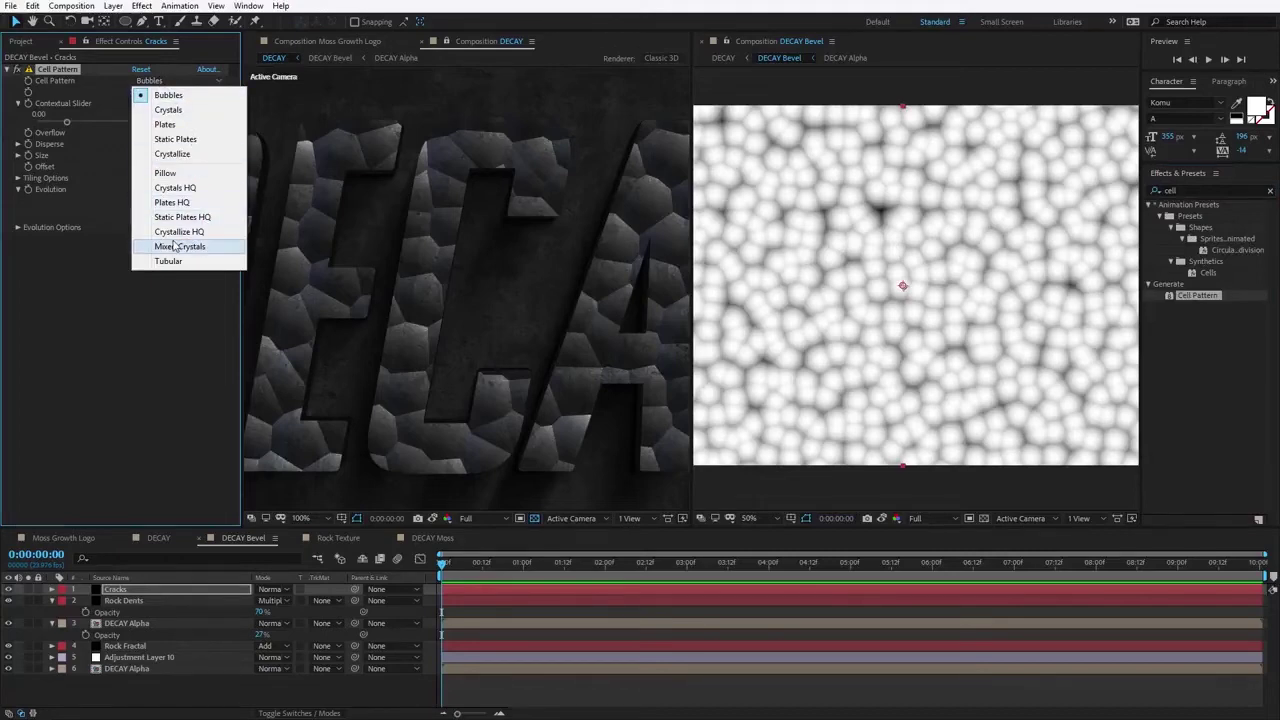
{"action": "left_click", "coordinate": [192, 188]}
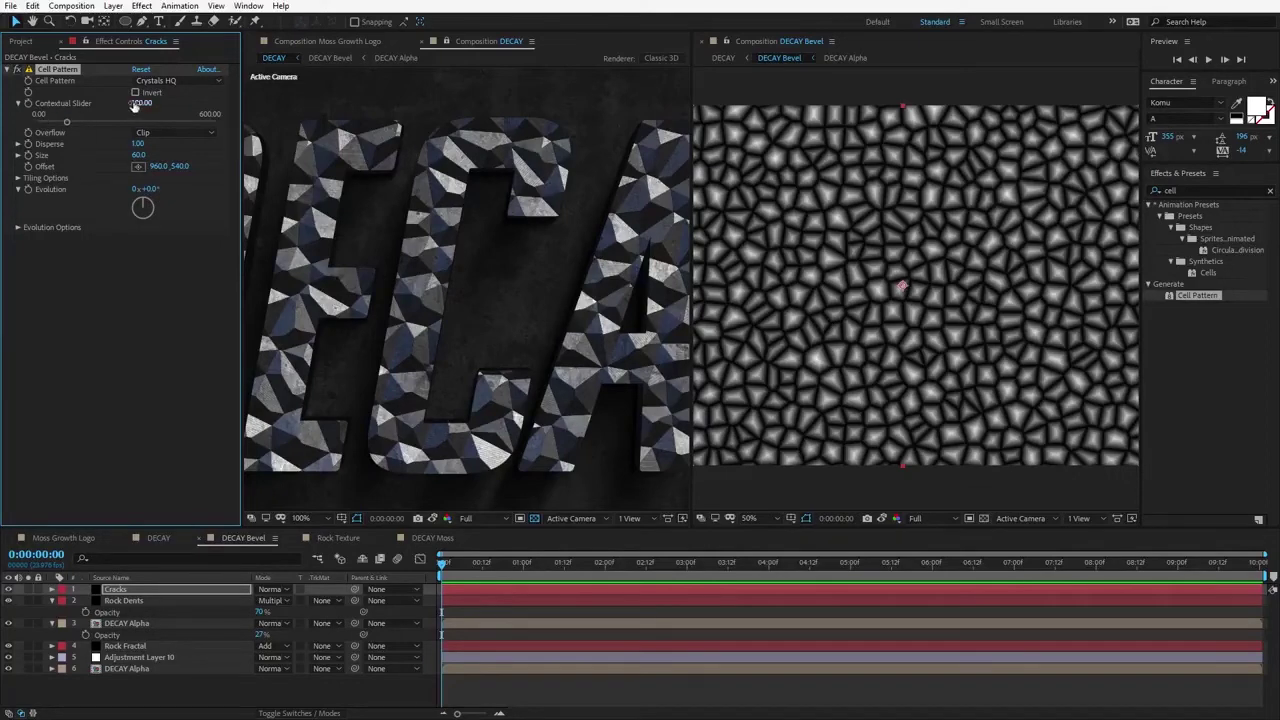
{"action": "left_click_drag", "start_coordinate": [141, 103], "coordinate": [568, 106]}
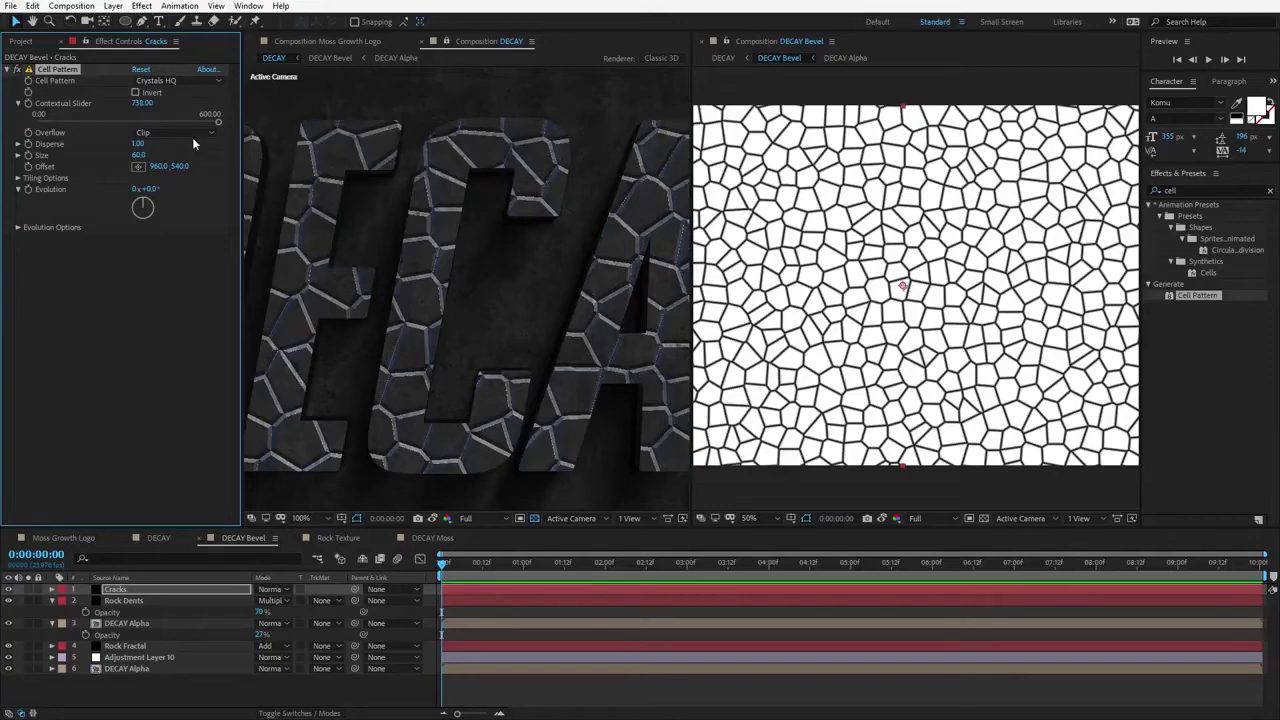
{"action": "left_click_drag", "start_coordinate": [141, 103], "coordinate": [612, 106]}
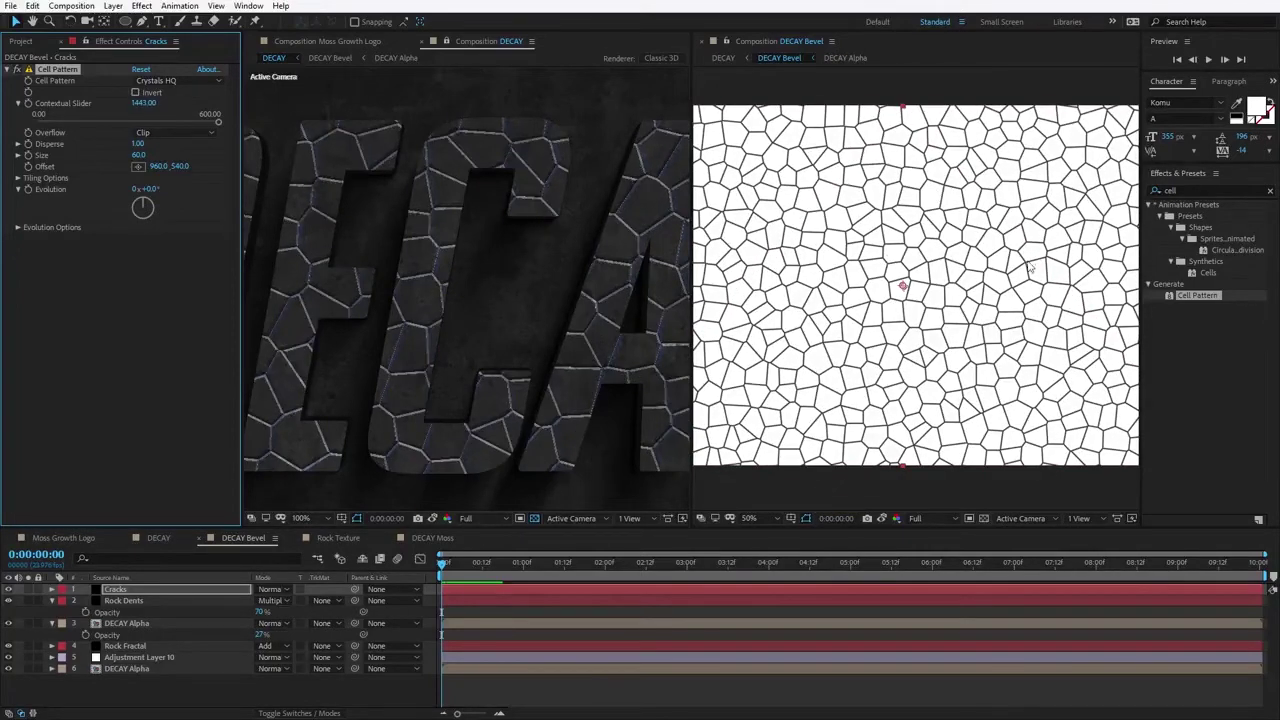
Step: Add Turbulent Displace to the Cracks layer with Size 4 and Complexity 3
{"action": "left_click", "coordinate": [850, 299]}
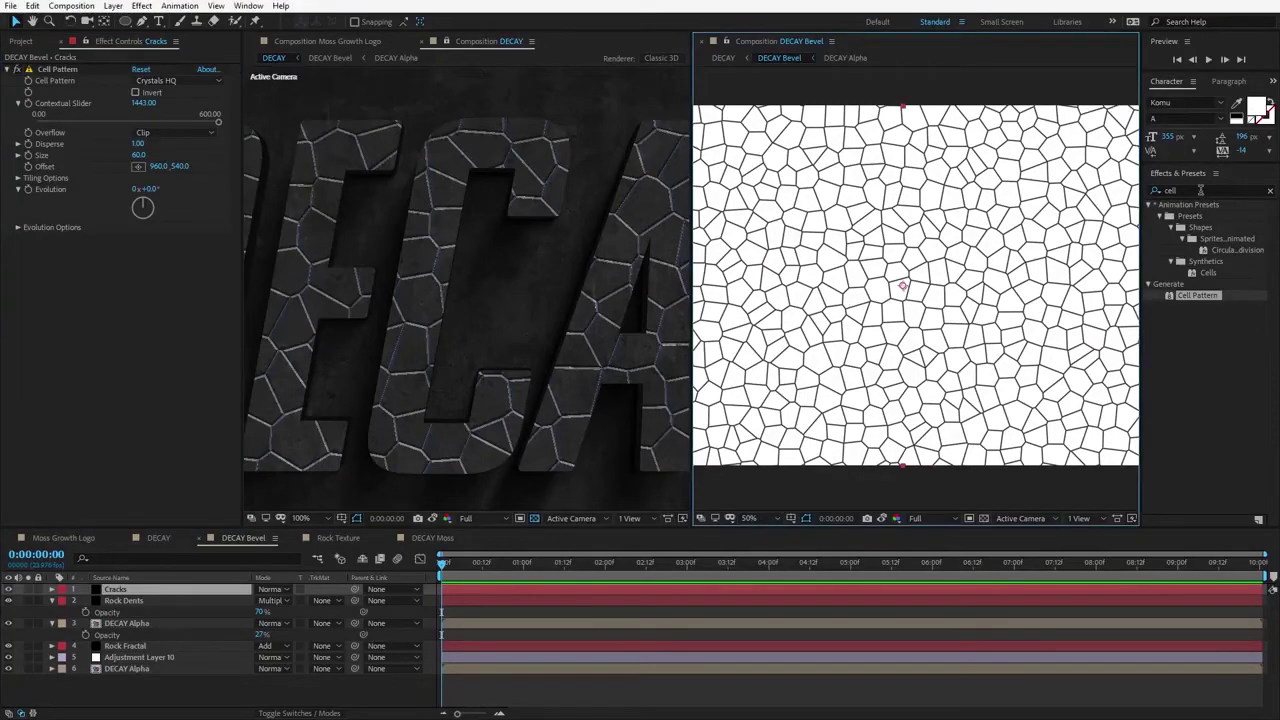
{"action": "key", "text": "ctrl+space"}
{"action": "type", "text": "tur"}
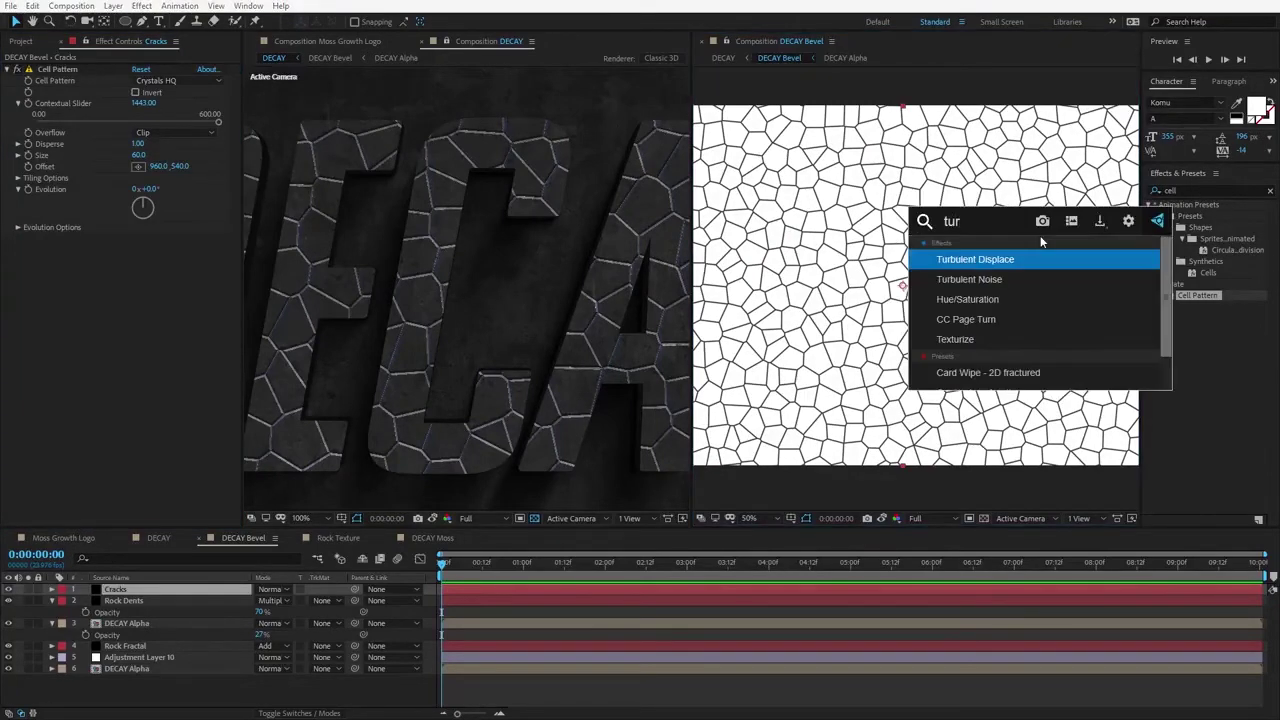
{"action": "key", "text": "Return"}
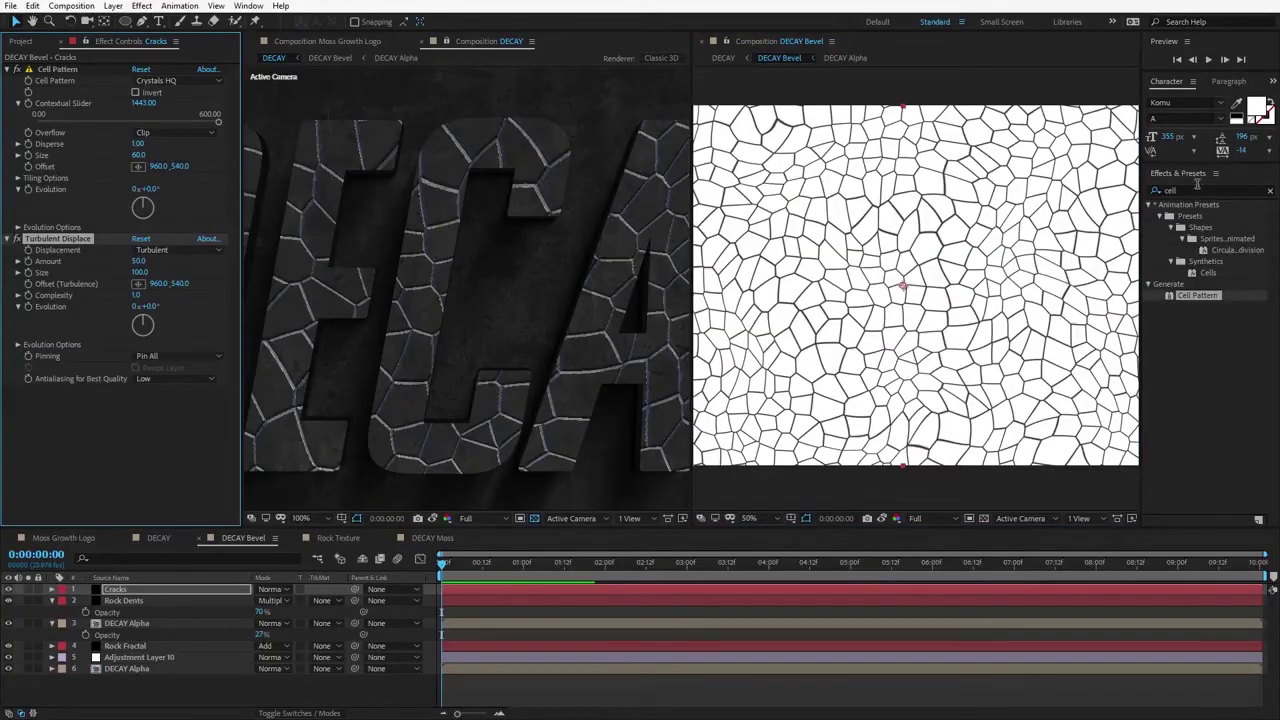
{"action": "left_click_drag", "start_coordinate": [139, 274], "coordinate": [88, 285]}
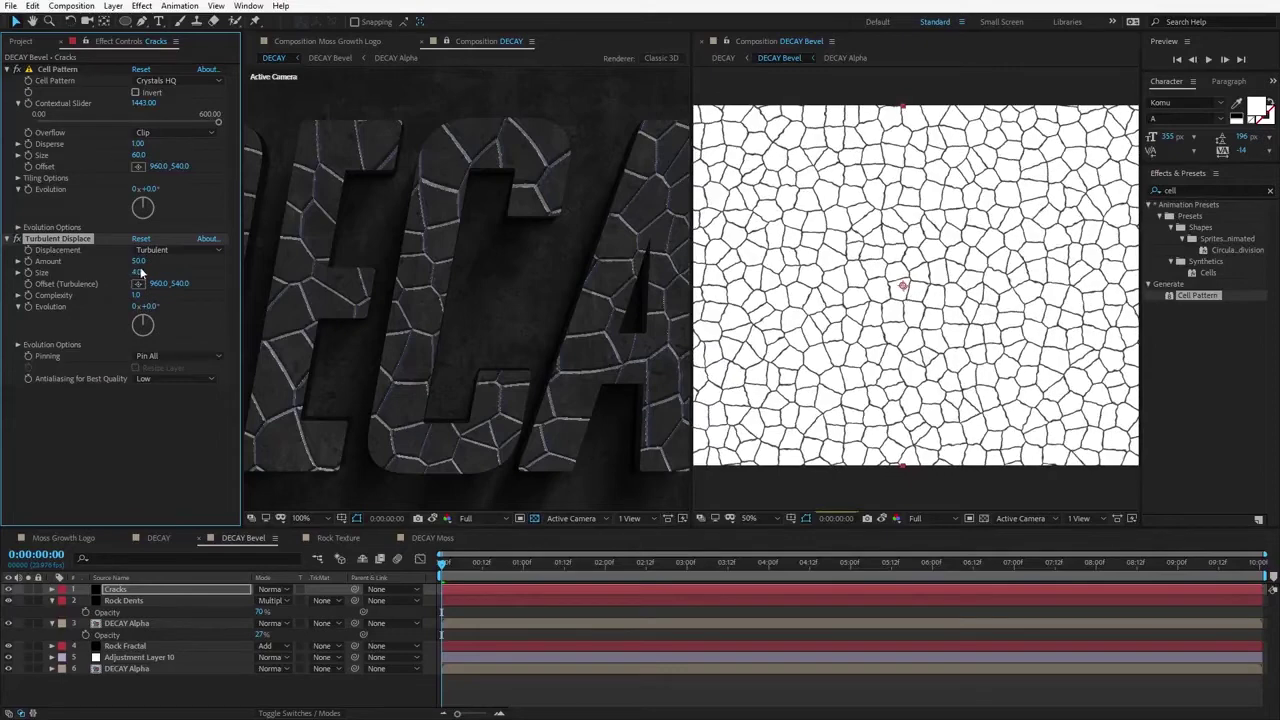
{"action": "left_click", "coordinate": [141, 296]}
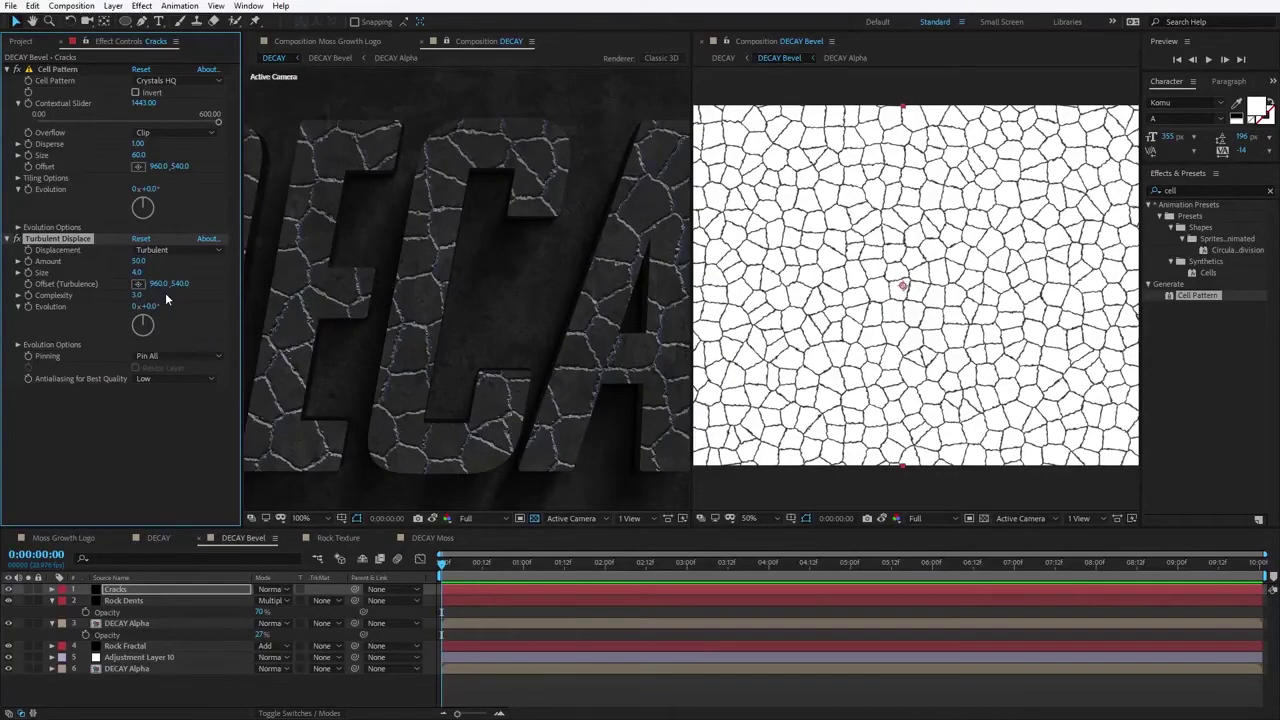
{"action": "left_click", "coordinate": [139, 262]}
{"action": "scroll", "coordinate": [427, 256], "scroll_direction": "up", "scroll_amount": 1}
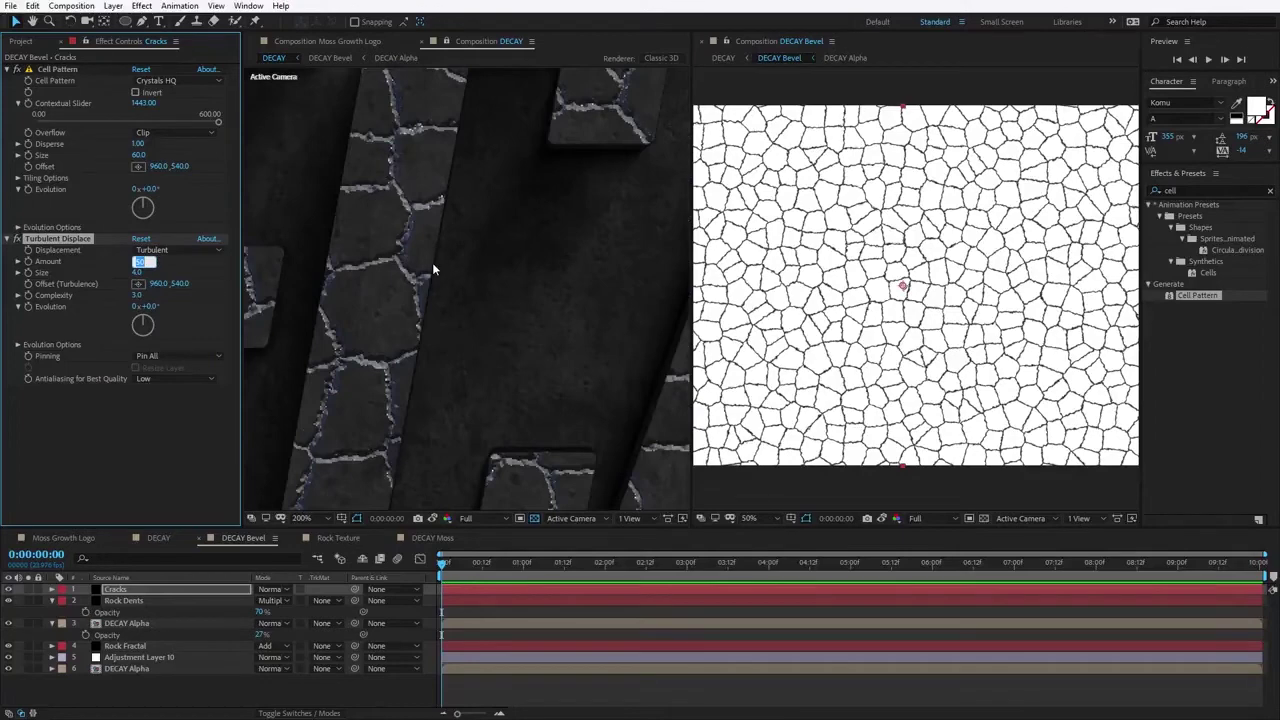
{"action": "scroll", "coordinate": [432, 262], "scroll_direction": "down", "scroll_amount": 1}
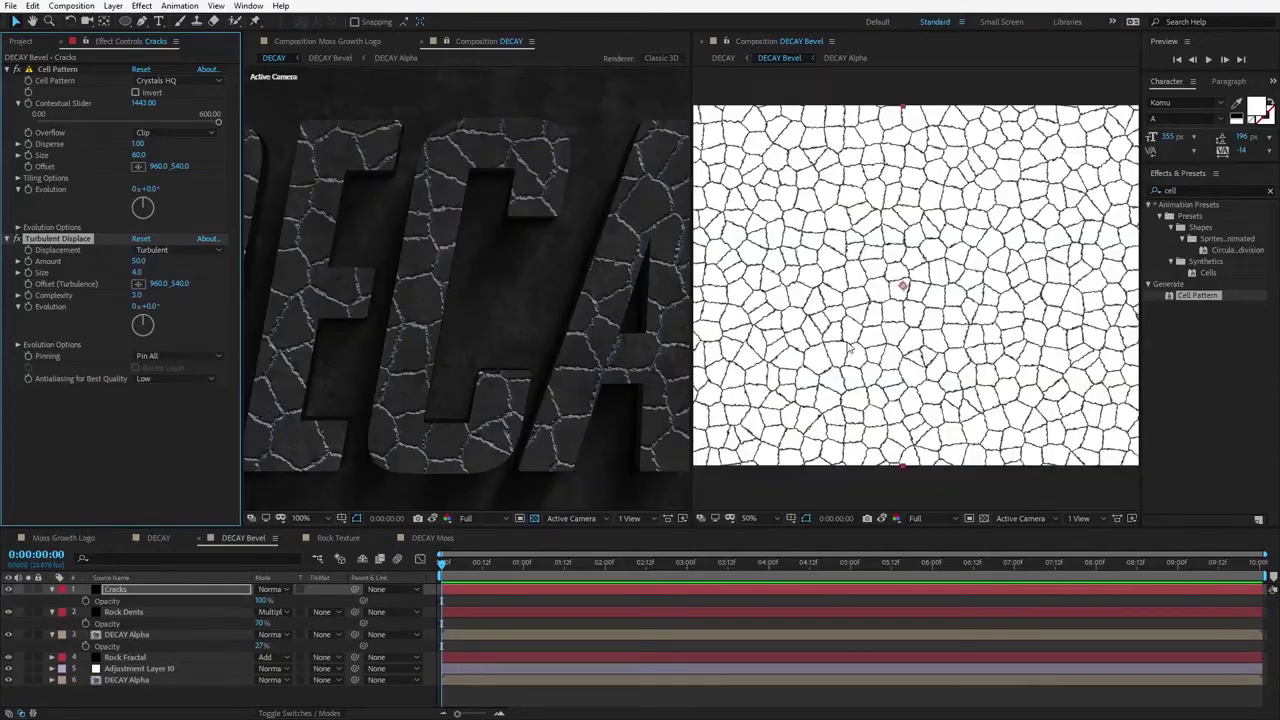
Step: Set the Cracks layer's Cell Pattern Size to 101 and its Contextual Slider to 1800
{"action": "left_click", "coordinate": [142, 156]}
{"action": "left_click_drag", "start_coordinate": [147, 156], "coordinate": [165, 156]}
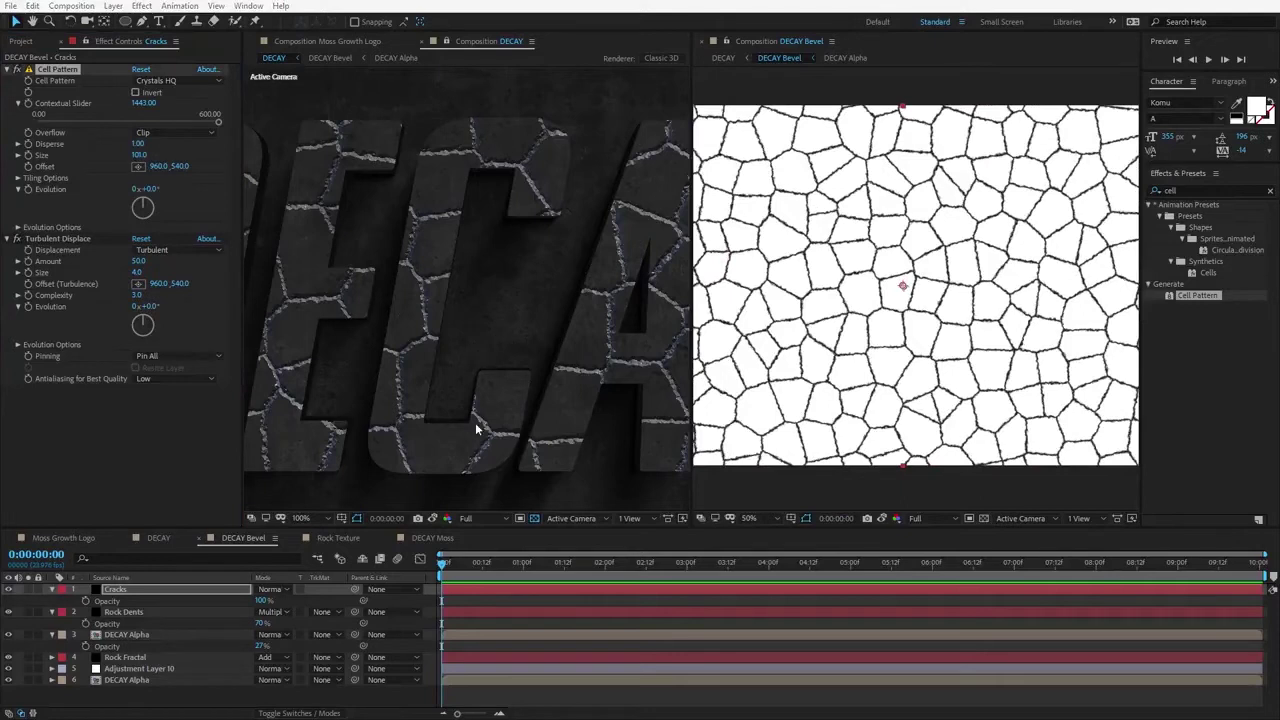
{"action": "scroll", "coordinate": [475, 422], "scroll_direction": "up", "scroll_amount": 2}
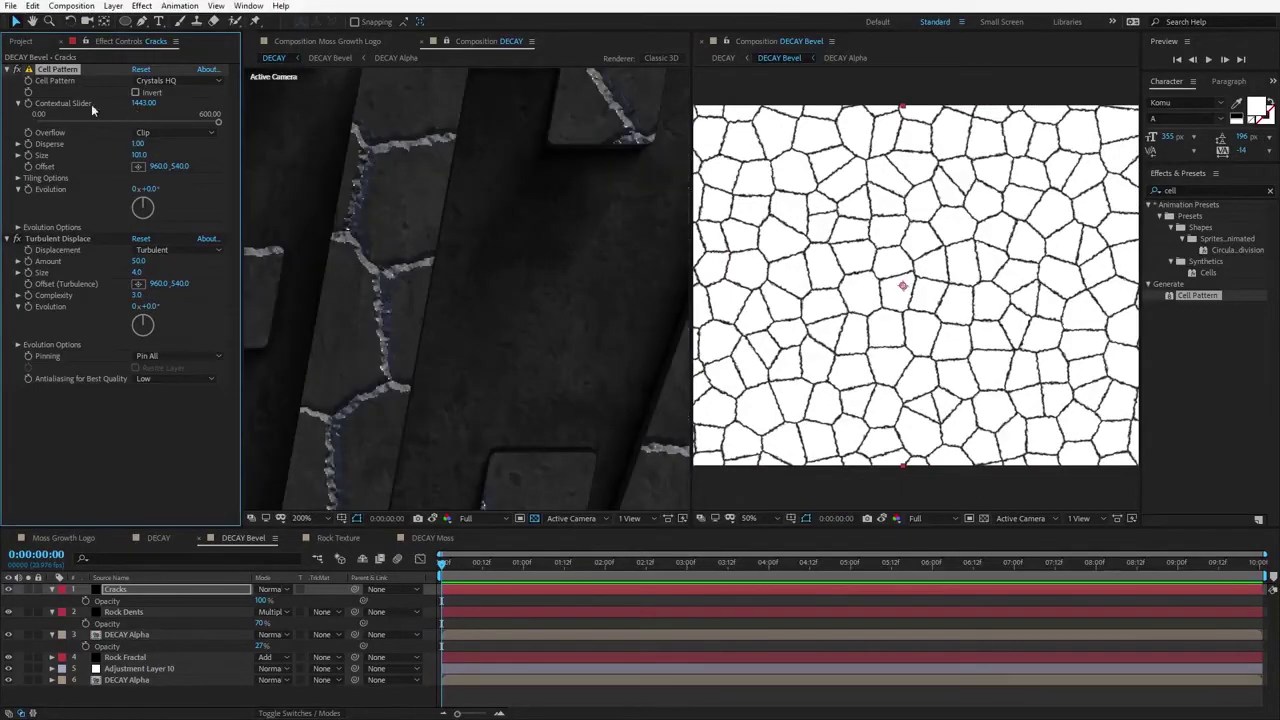
{"action": "left_click", "coordinate": [143, 103]}
{"action": "type", "text": "1800"}
{"action": "key", "text": "Return"}
{"action": "scroll", "coordinate": [450, 332], "scroll_direction": "down", "scroll_amount": 2}
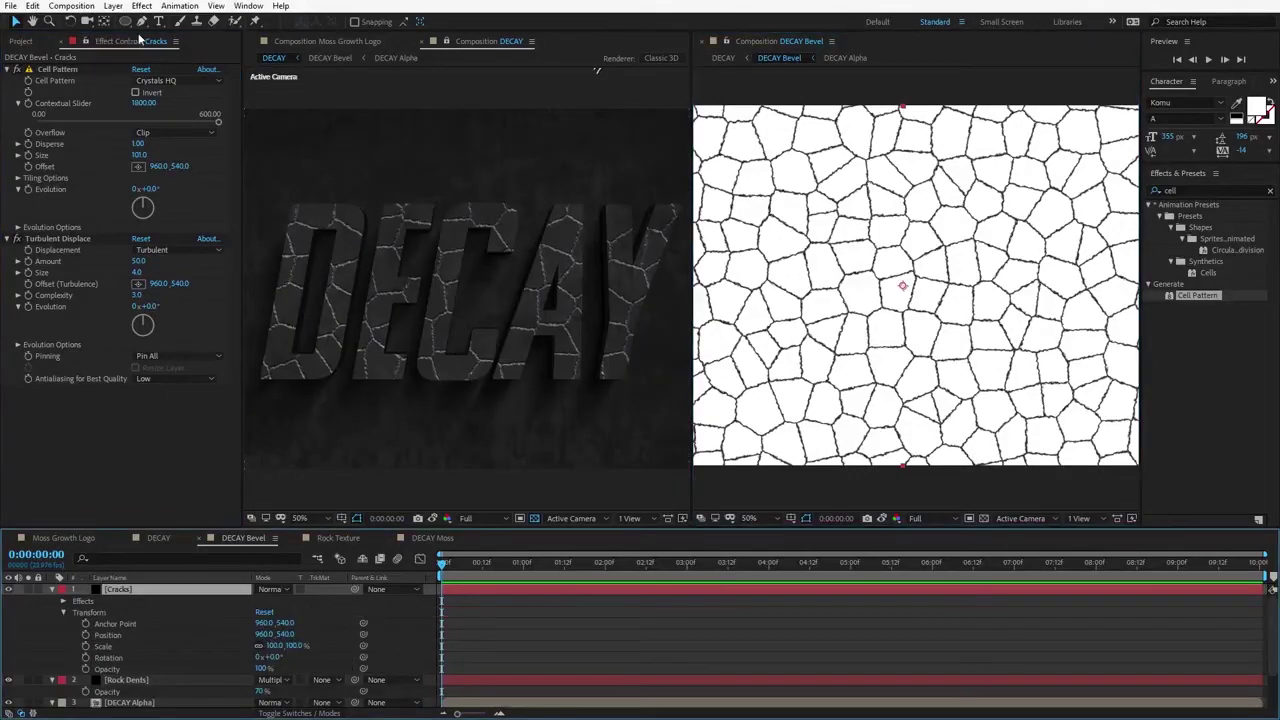
Step: Pre-compose the Cracks layer into a new composition named Cracks, moving all attributes into it
{"action": "left_click", "coordinate": [113, 6]}
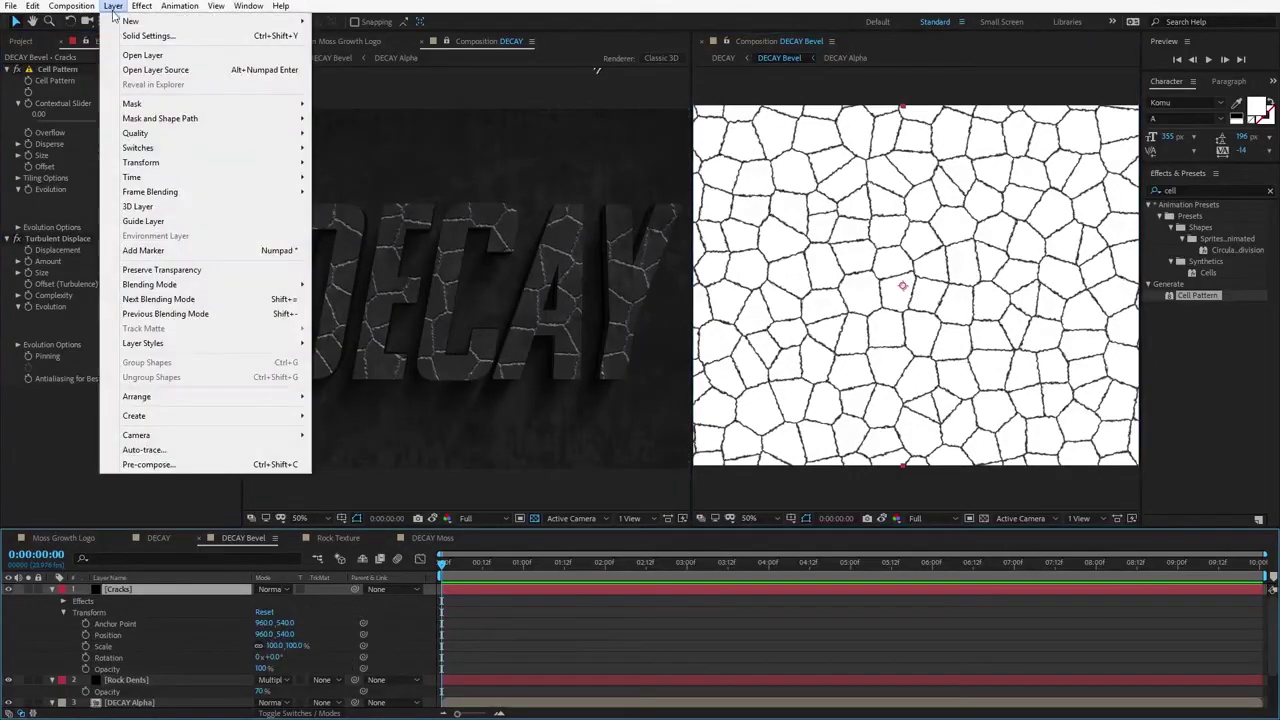
{"action": "left_click", "coordinate": [140, 463]}
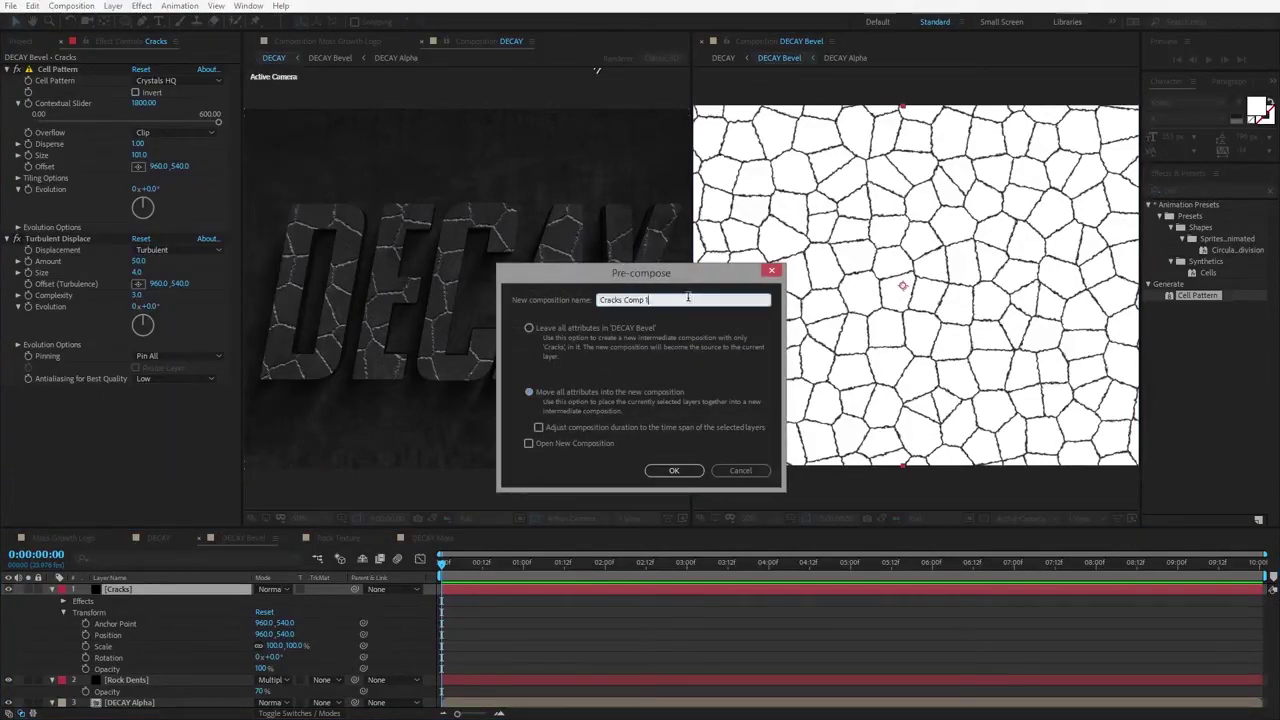
{"action": "left_click", "coordinate": [627, 300]}
{"action": "left_click_drag", "start_coordinate": [624, 300], "coordinate": [652, 300]}
{"action": "key", "text": "BackSpace"}
{"action": "key", "text": "BackSpace"}
{"action": "left_click", "coordinate": [673, 471]}
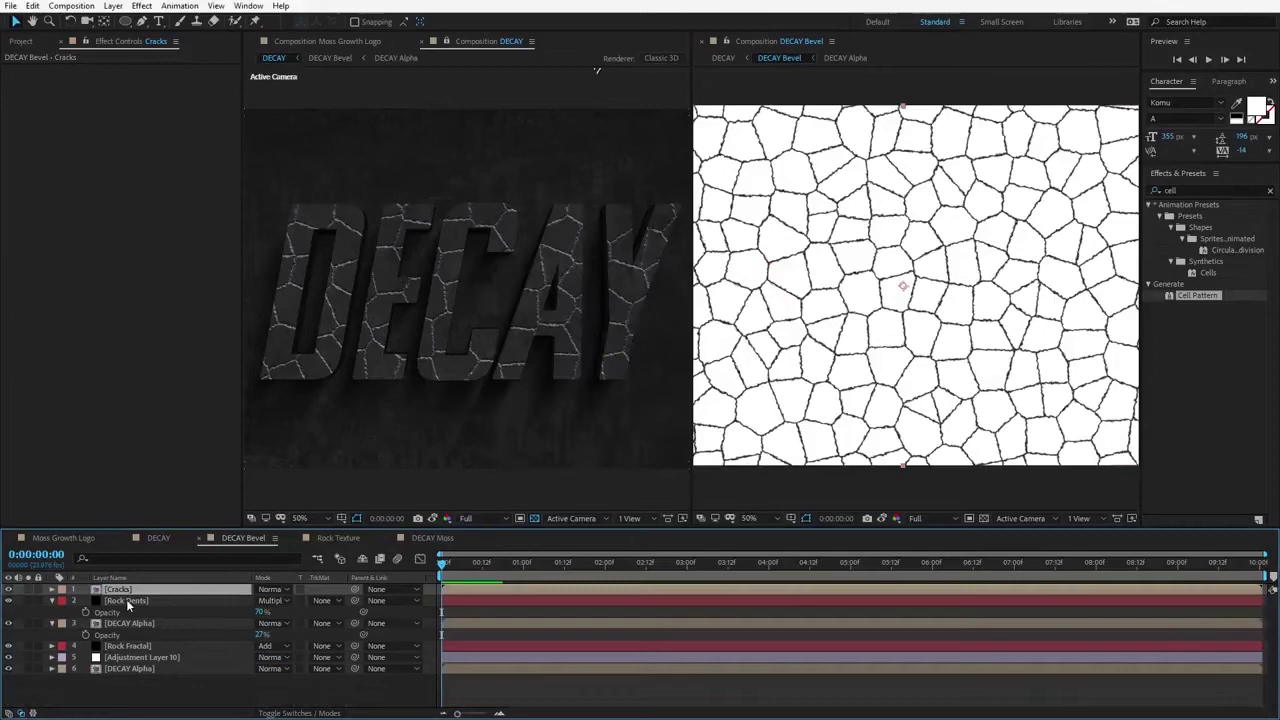
Step: Set the Cracks layer's blending mode to Multiply in the DECAY Bevel composition and reduce its opacity to 77%
{"action": "left_click", "coordinate": [270, 589]}
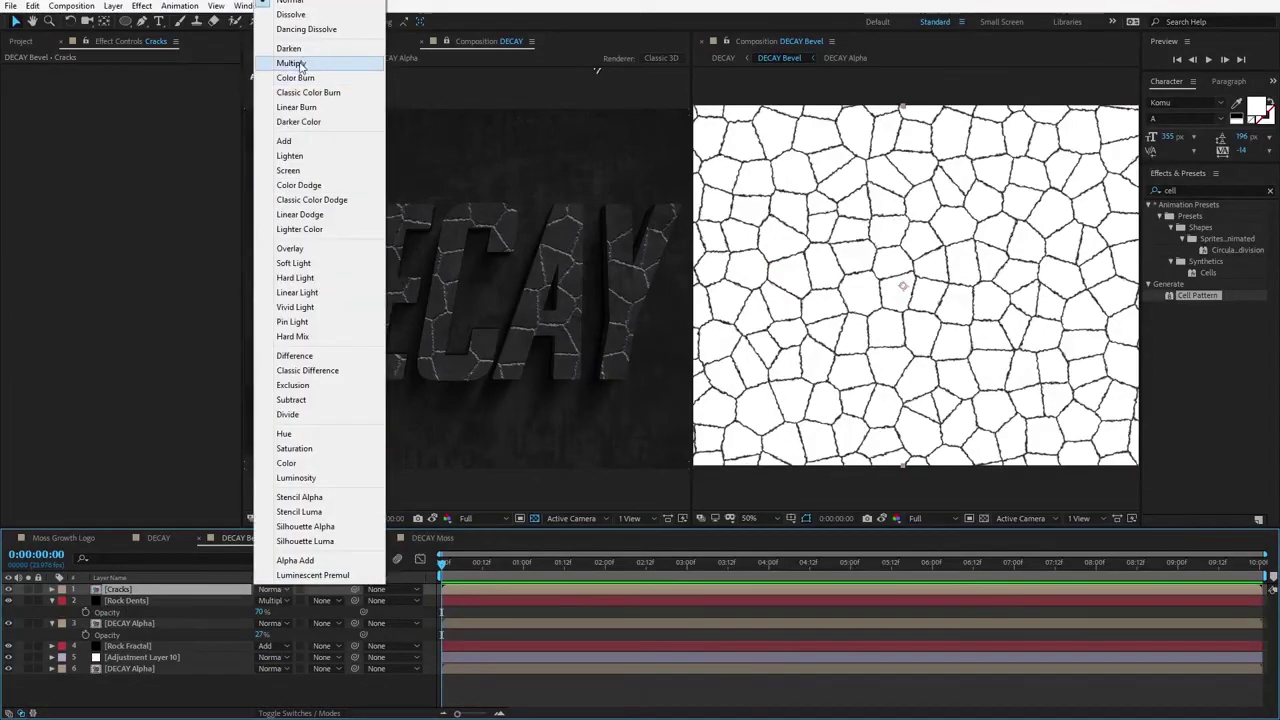
{"action": "left_click", "coordinate": [300, 66]}
{"action": "scroll", "coordinate": [471, 186], "scroll_direction": "up", "scroll_amount": 2}
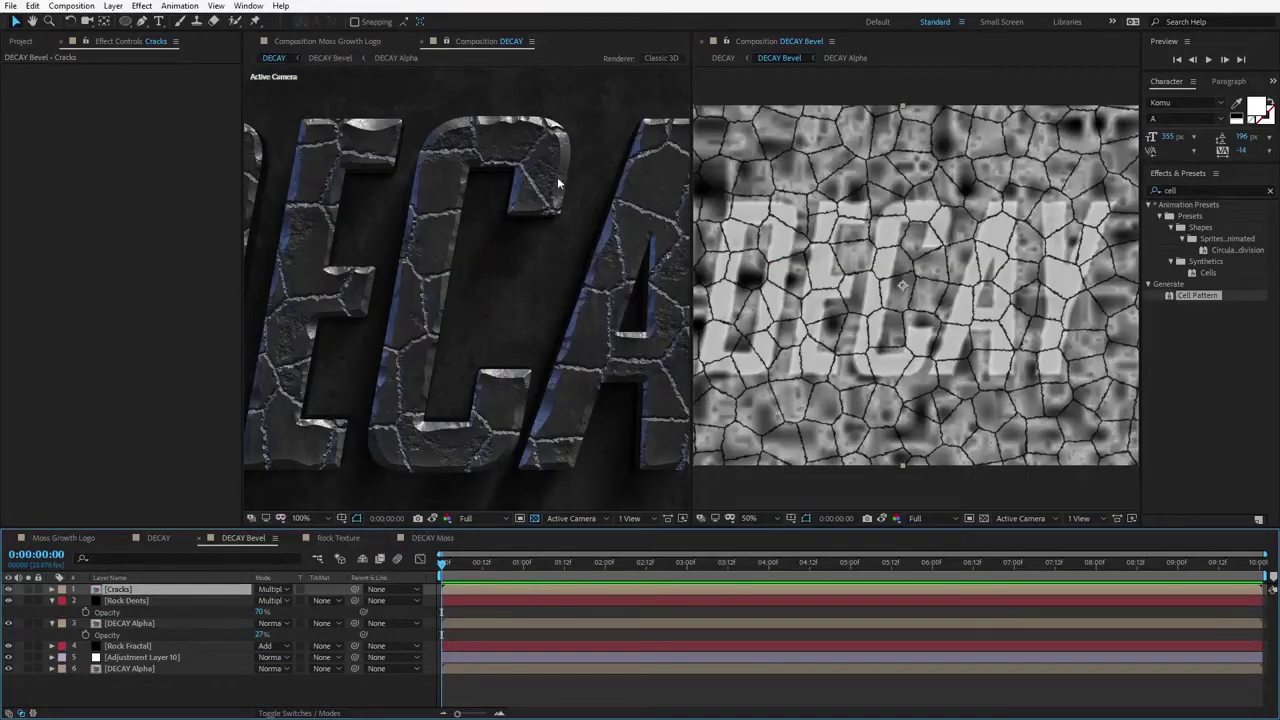
{"action": "scroll", "coordinate": [536, 177], "scroll_direction": "down", "scroll_amount": 2}
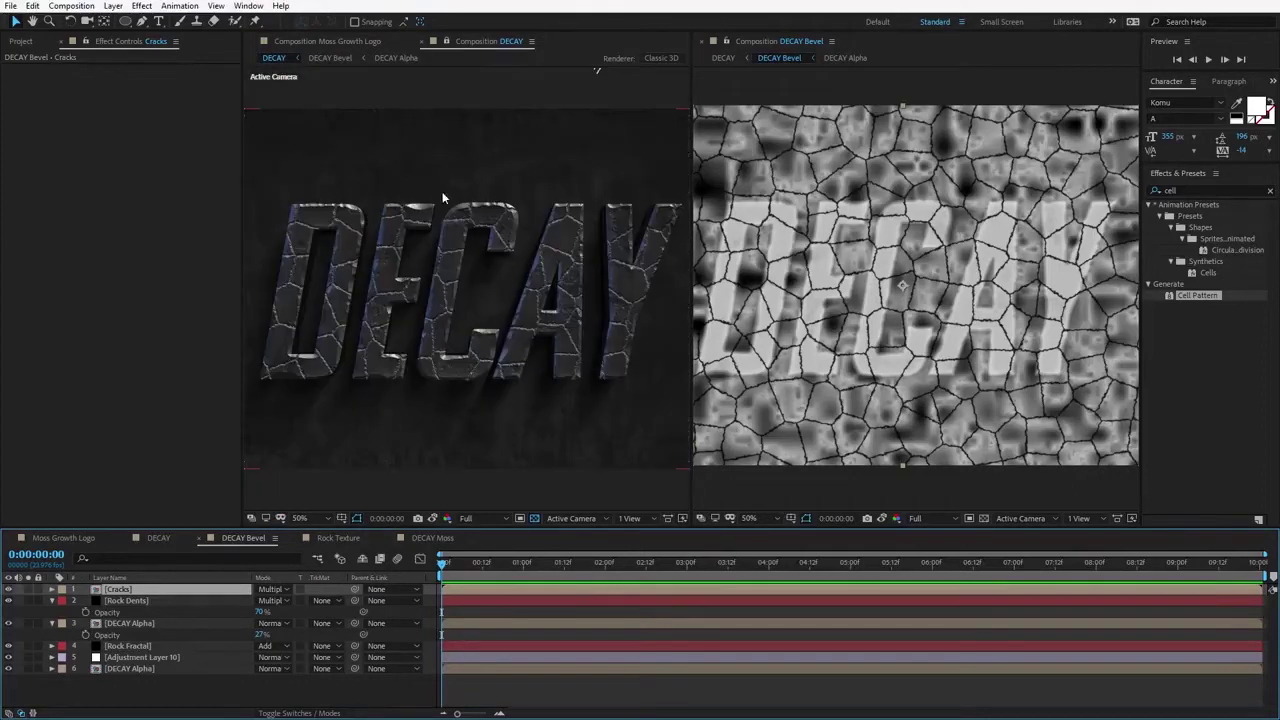
{"action": "key", "text": "t"}
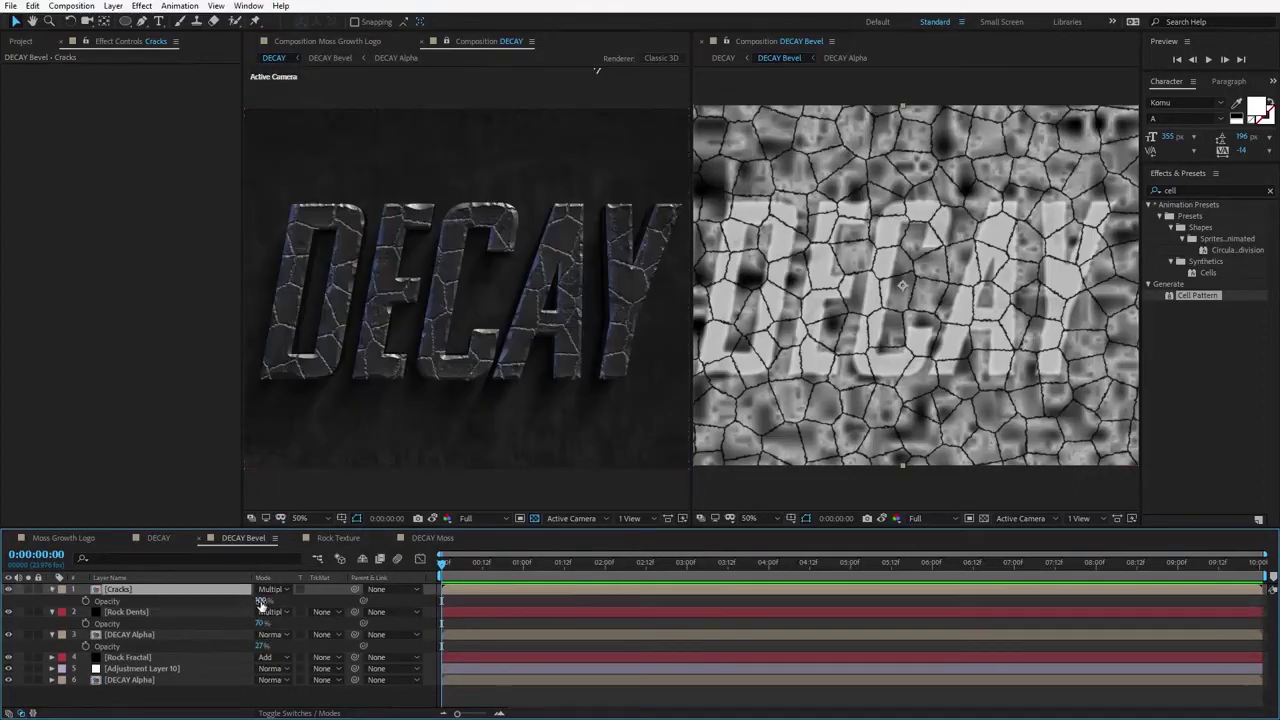
{"action": "scroll", "coordinate": [435, 340], "scroll_direction": "up", "scroll_amount": 2}
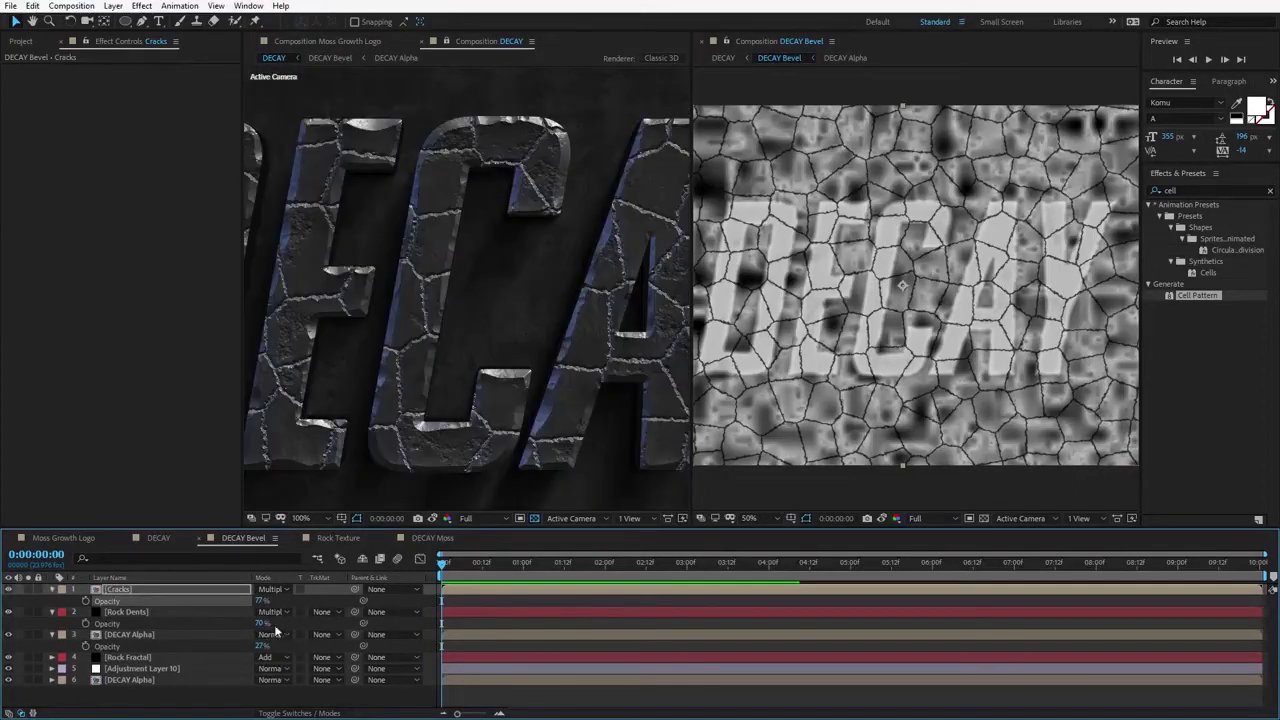
{"action": "left_click_drag", "start_coordinate": [261, 601], "coordinate": [254, 601]}
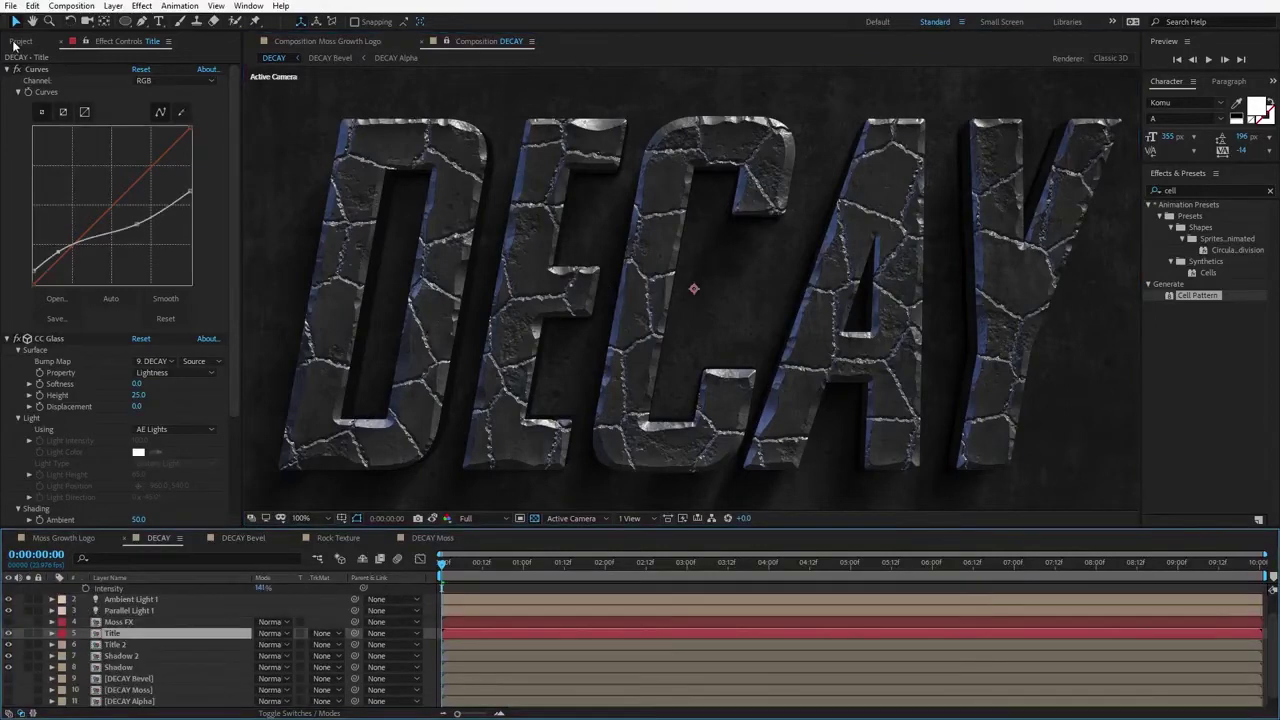
Step: Add the Cracks composition to the DECAY composition just above the Title layer and set its blending mode to Multiply
{"action": "left_click", "coordinate": [17, 42]}
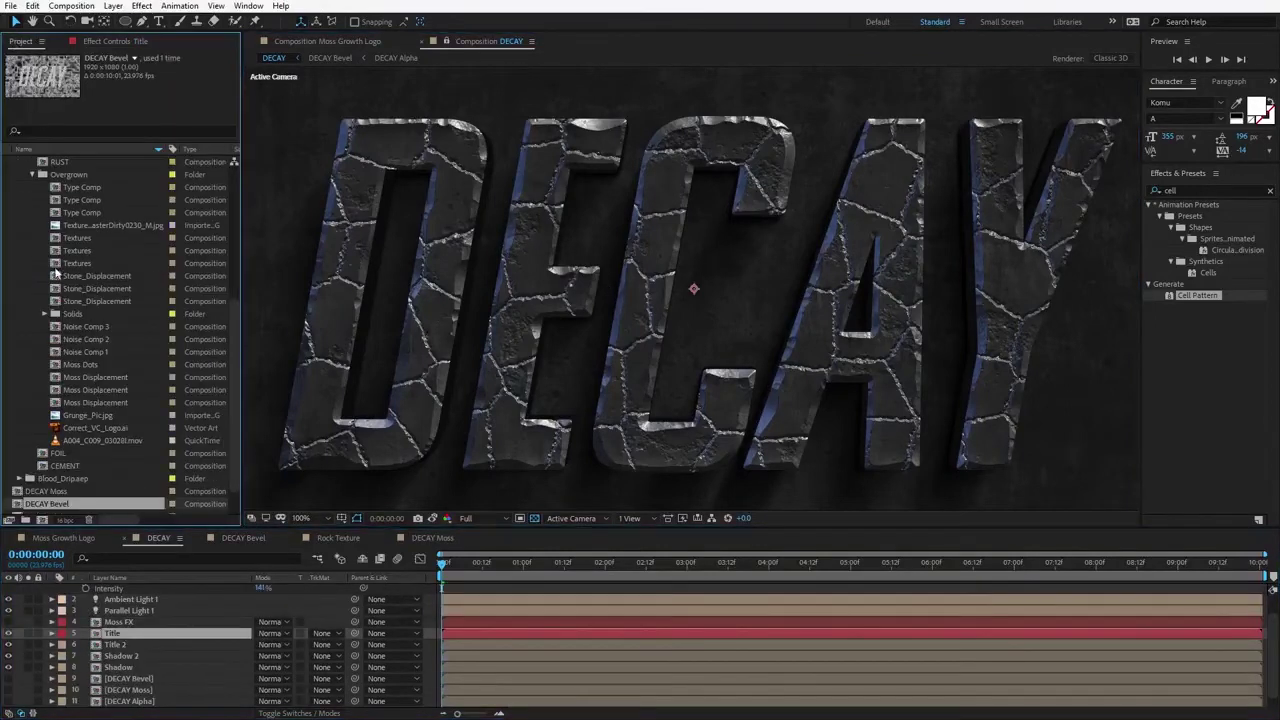
{"action": "scroll", "coordinate": [109, 433], "scroll_direction": "down", "scroll_amount": 3}
{"action": "left_click", "coordinate": [35, 504]}
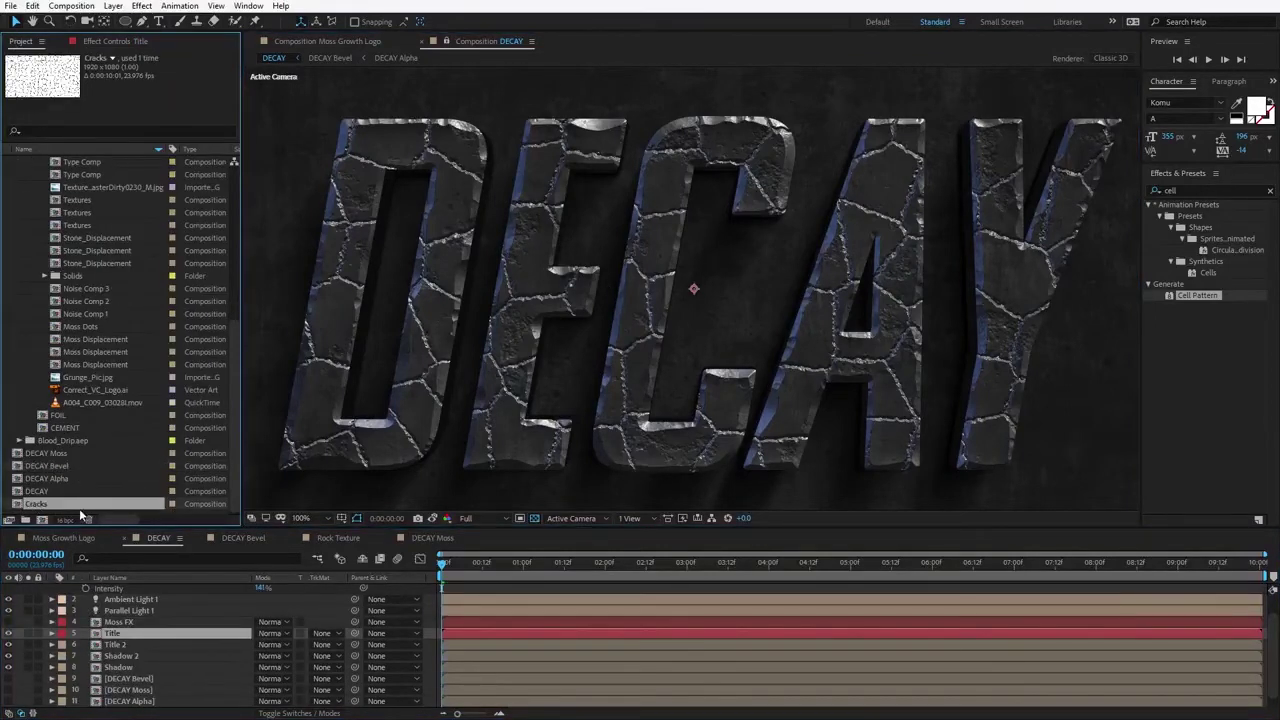
{"action": "left_click_drag", "start_coordinate": [35, 504], "coordinate": [104, 634]}
{"action": "left_click", "coordinate": [272, 634]}
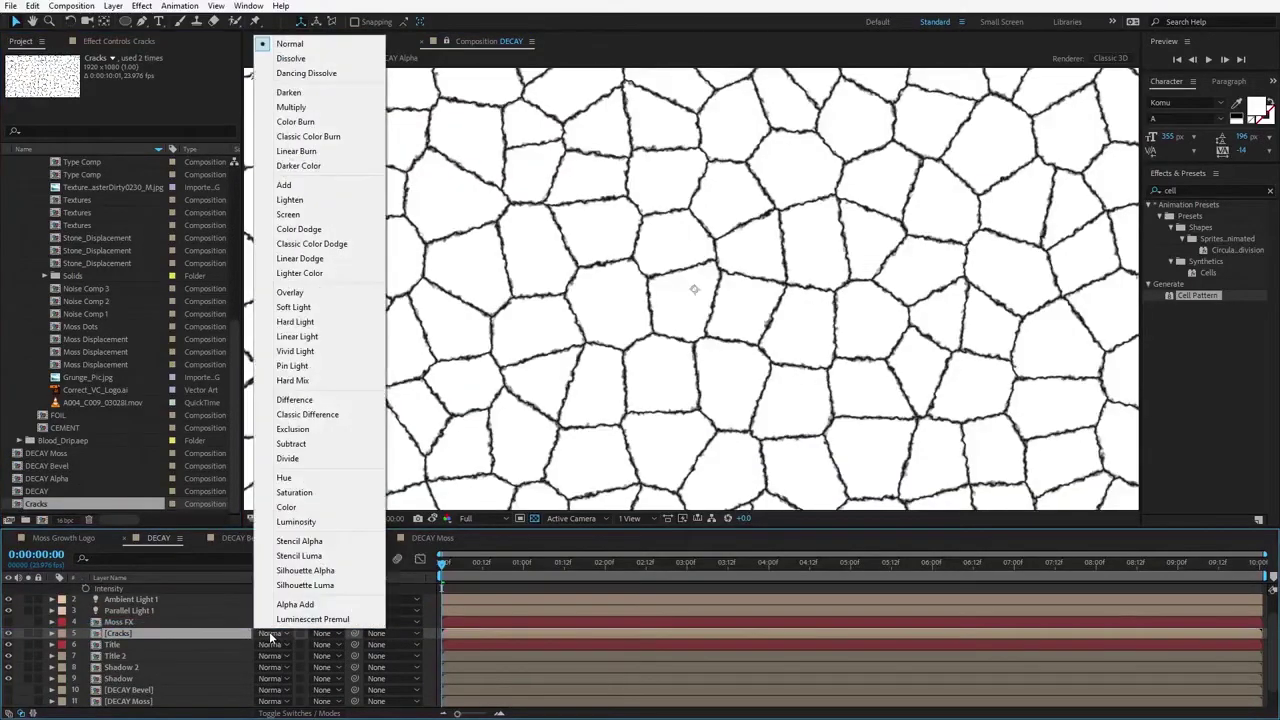
{"action": "left_click", "coordinate": [290, 110]}
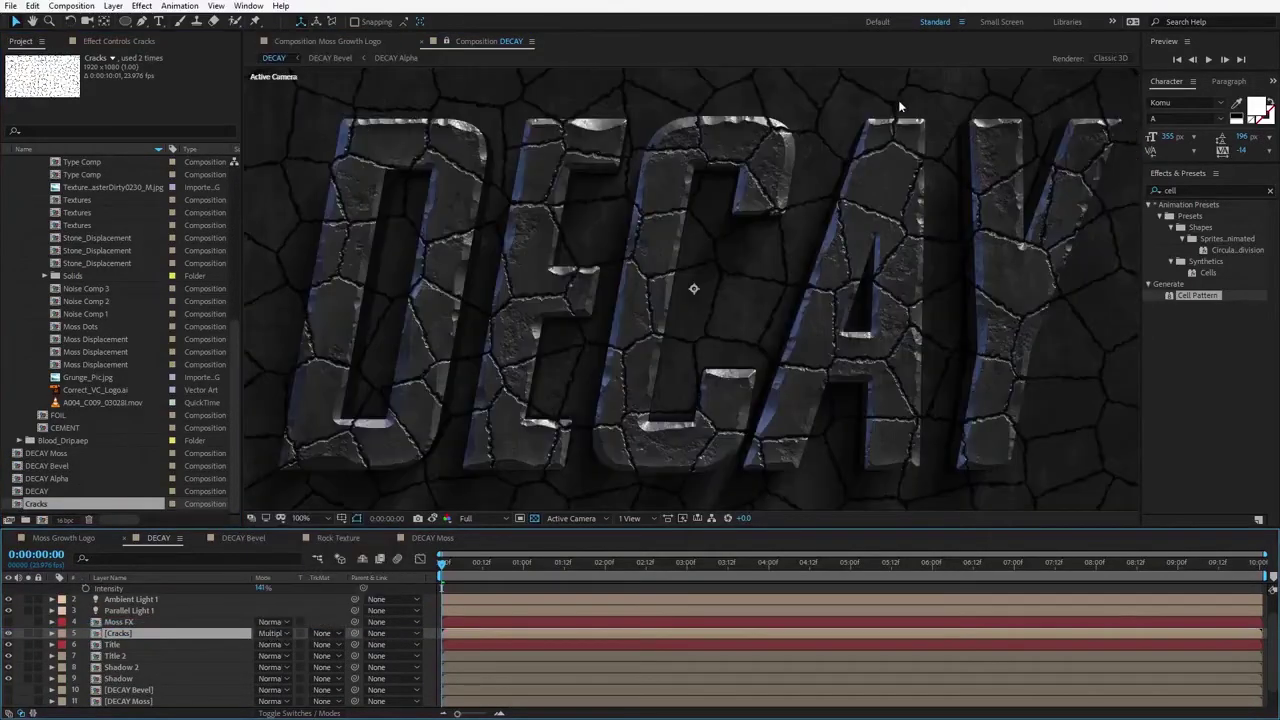
Step: Apply Set Matte to the Cracks layer with DECAY Alpha as the matte source, and set the layer's opacity to 92%
{"action": "left_click", "coordinate": [141, 5]}
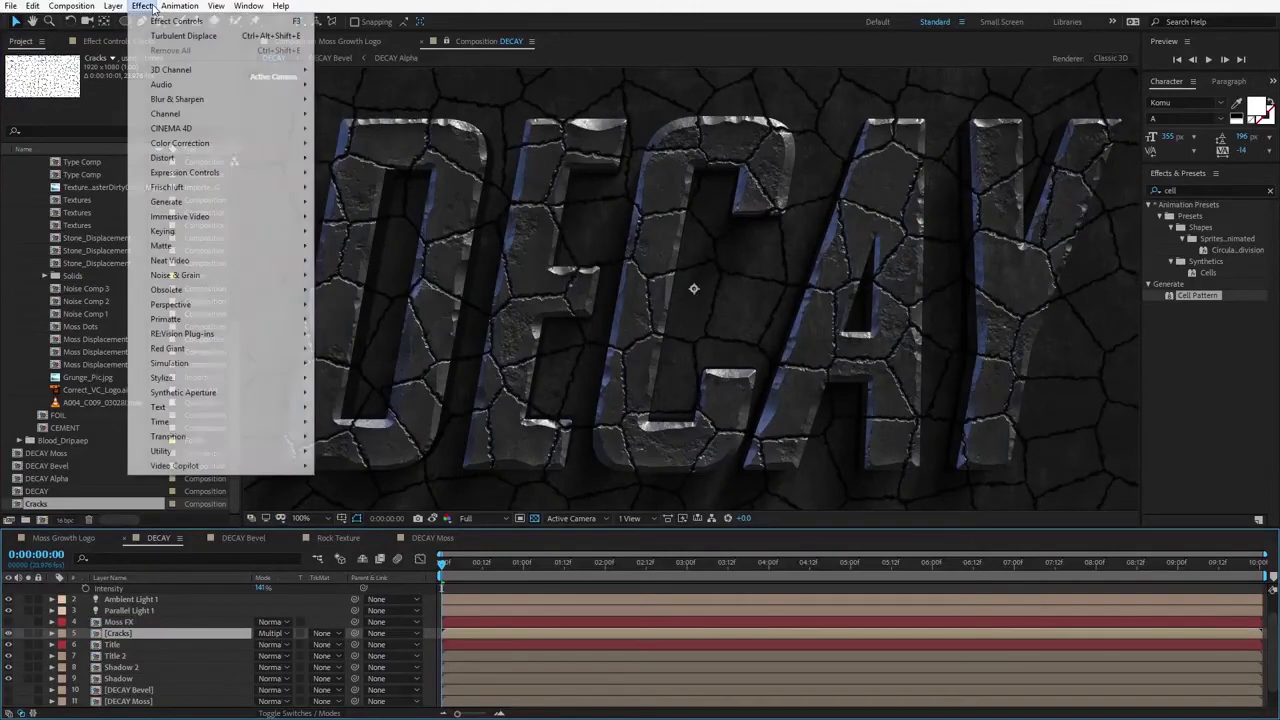
{"action": "mouse_move", "coordinate": [200, 113]}
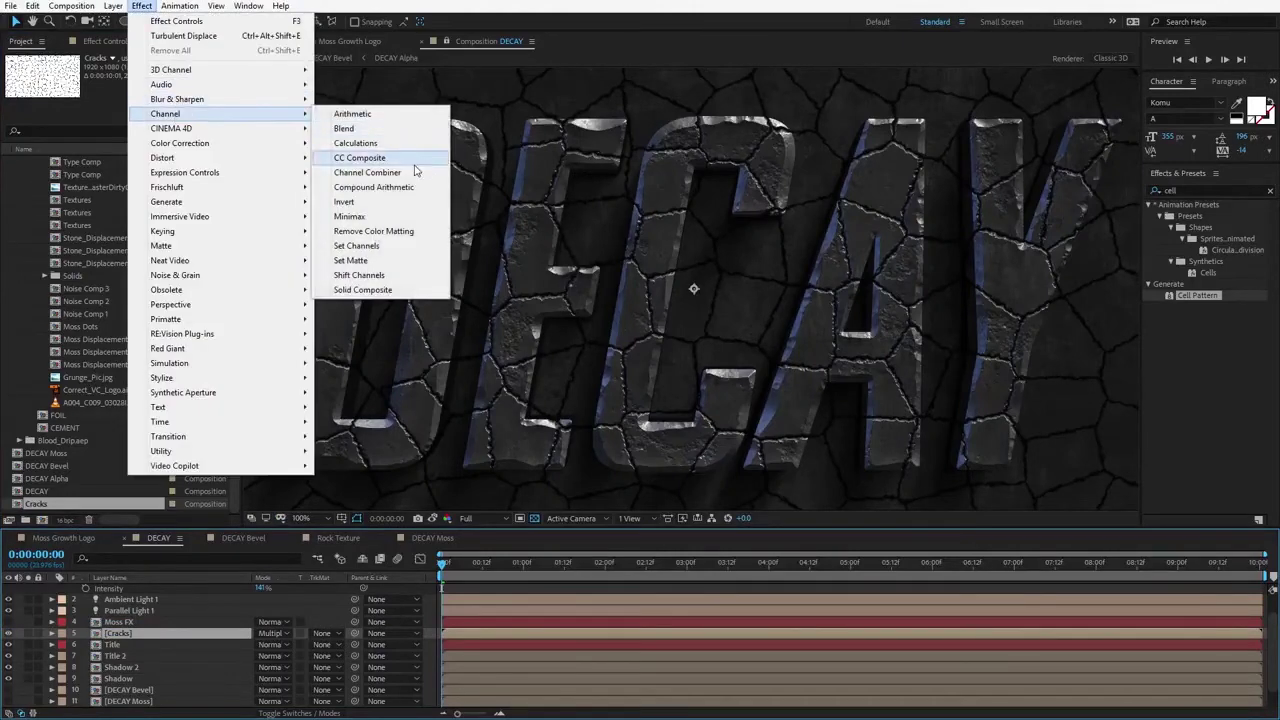
{"action": "left_click", "coordinate": [390, 260]}
{"action": "left_click", "coordinate": [155, 80]}
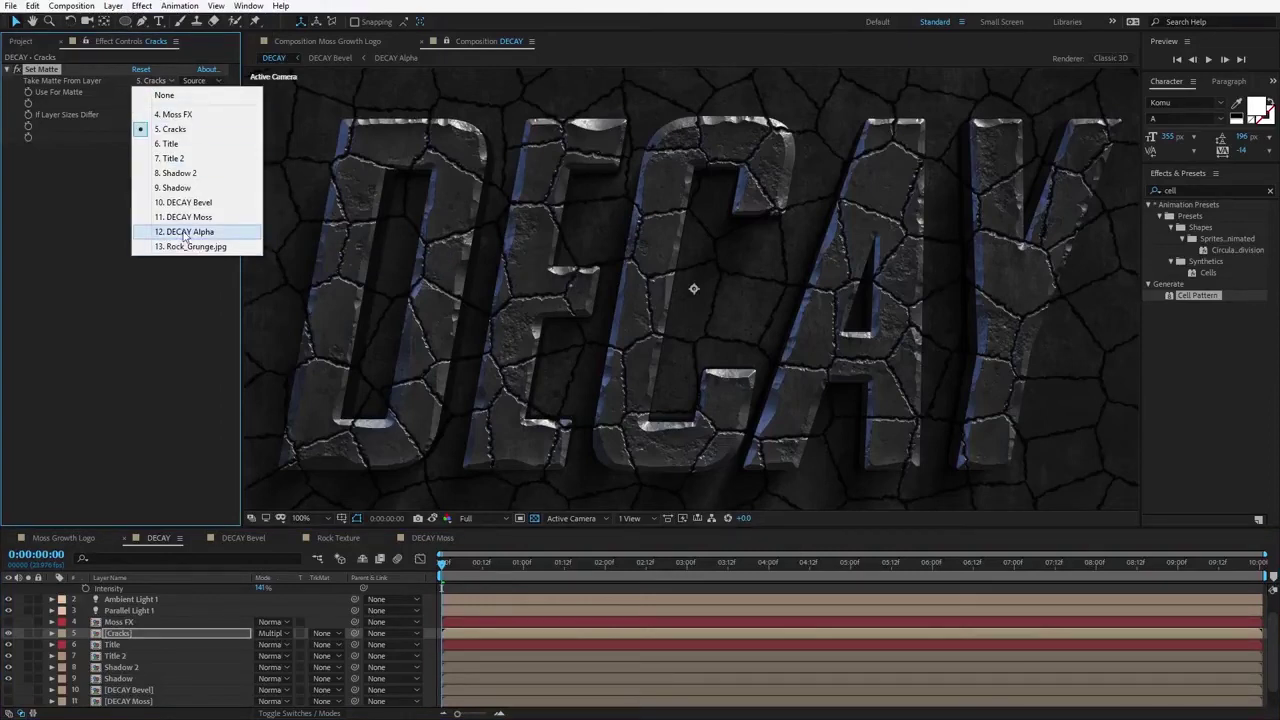
{"action": "left_click", "coordinate": [185, 231]}
{"action": "key", "text": "t"}
{"action": "scroll", "coordinate": [688, 403], "scroll_direction": "down", "scroll_amount": 1}
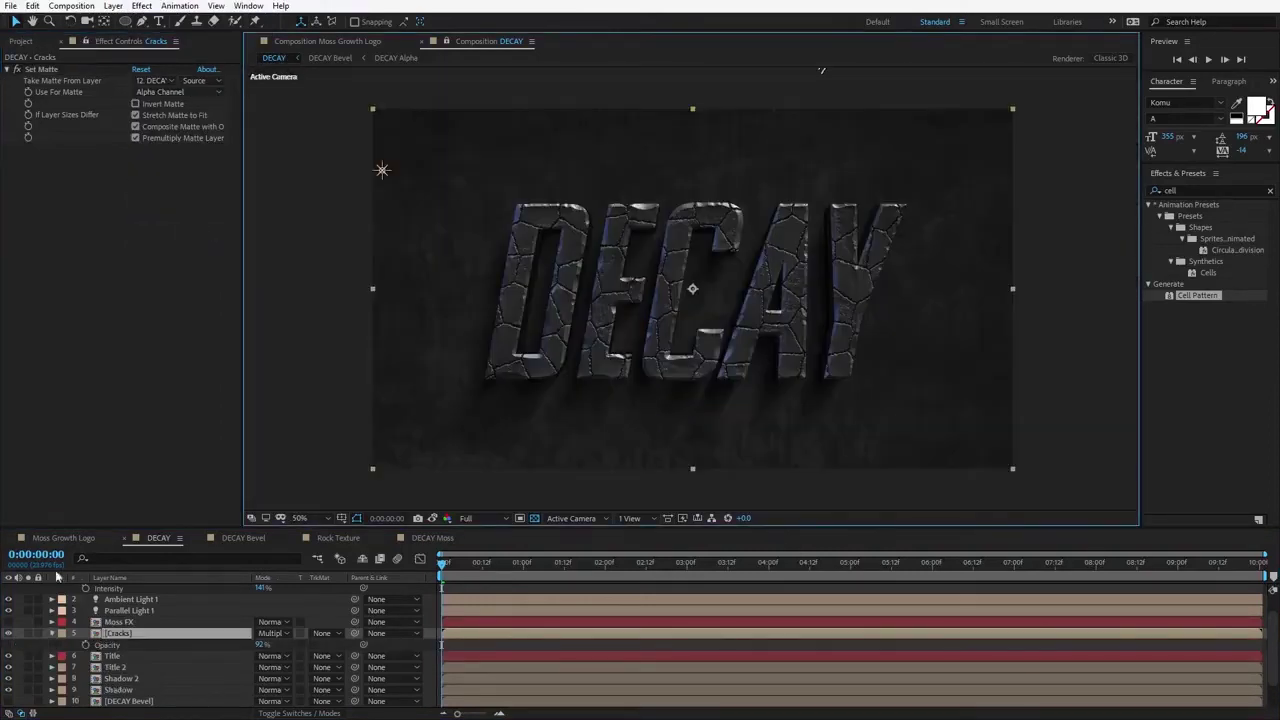
Step: Make the Moss FX layer visible and open the DECAY Moss composition in a separate viewer alongside DECAY
{"action": "left_click", "coordinate": [9, 622]}
{"action": "scroll", "coordinate": [517, 388], "scroll_direction": "up", "scroll_amount": 1}
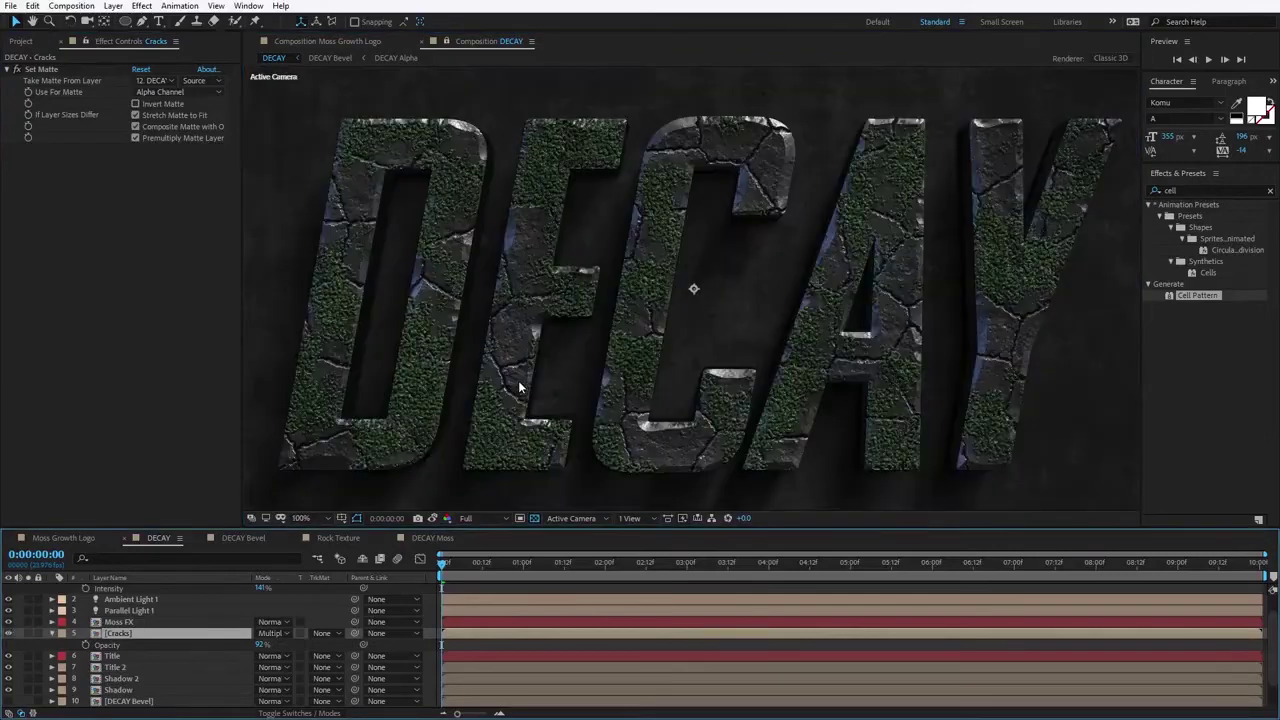
{"action": "left_click", "coordinate": [130, 622]}
{"action": "scroll", "coordinate": [169, 655], "scroll_direction": "down", "scroll_amount": 1}
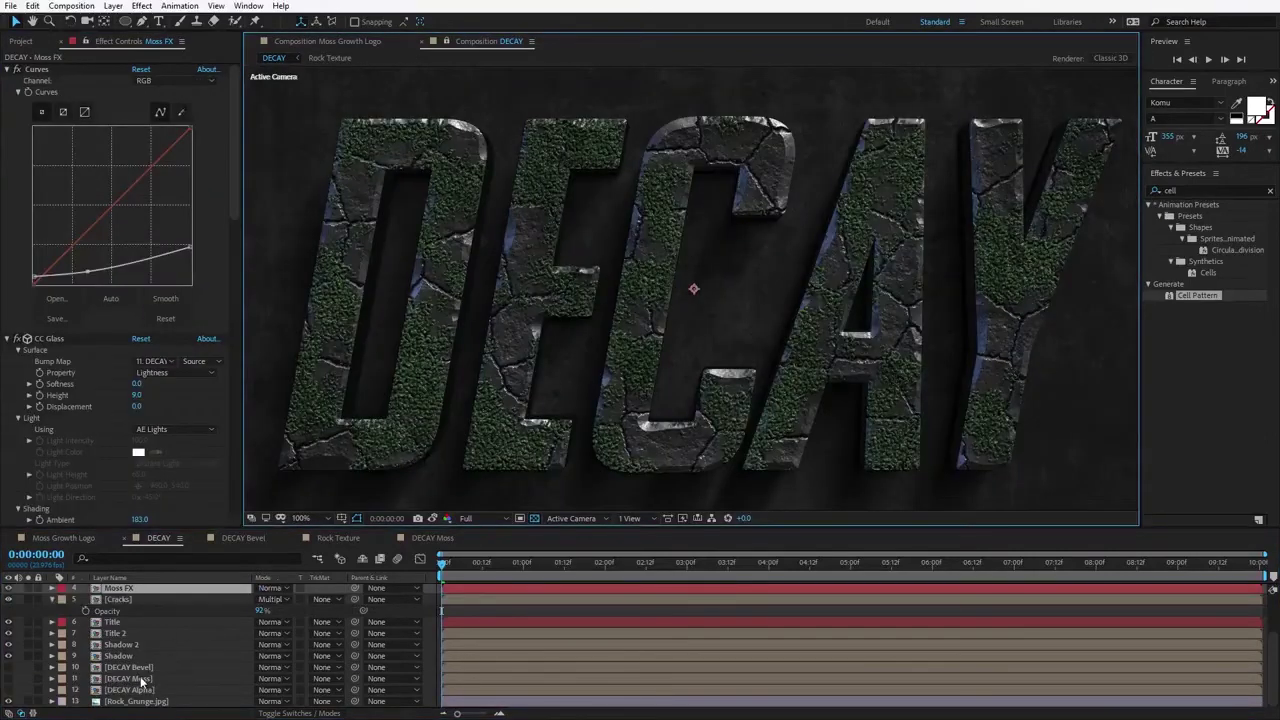
{"action": "double_click", "coordinate": [96, 679]}
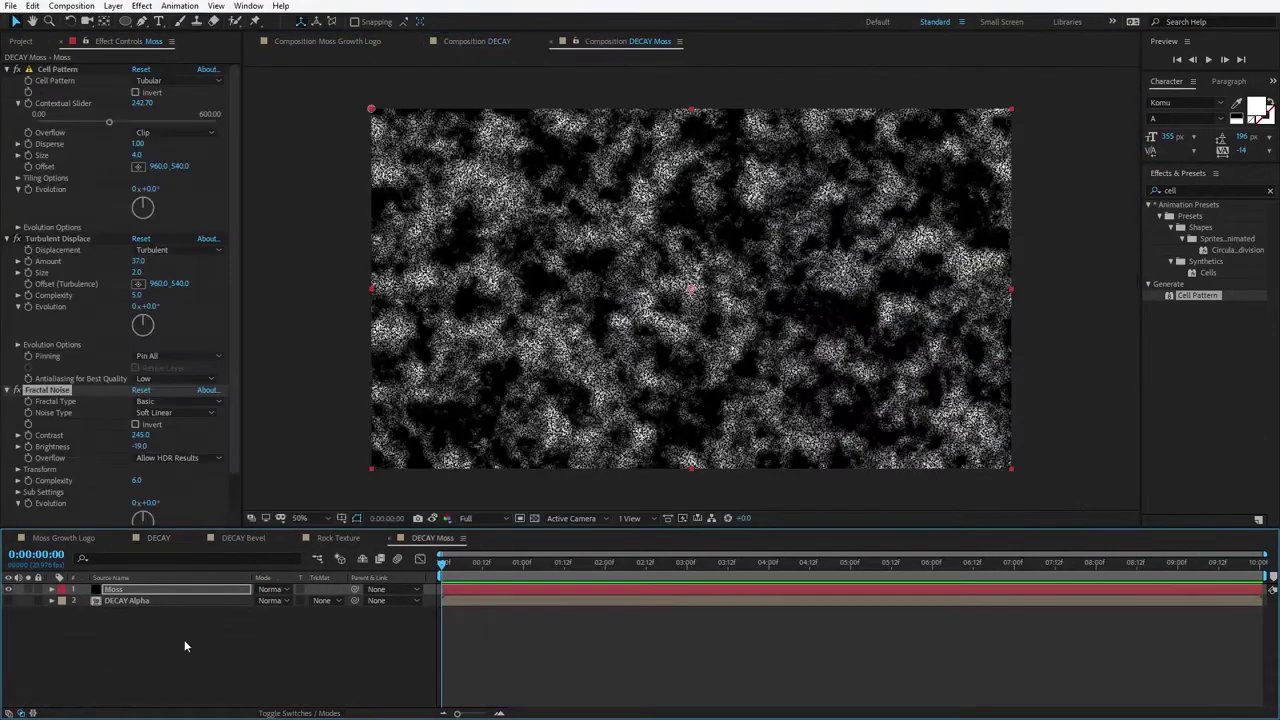
{"action": "key", "text": "ctrl+alt+shift+n"}
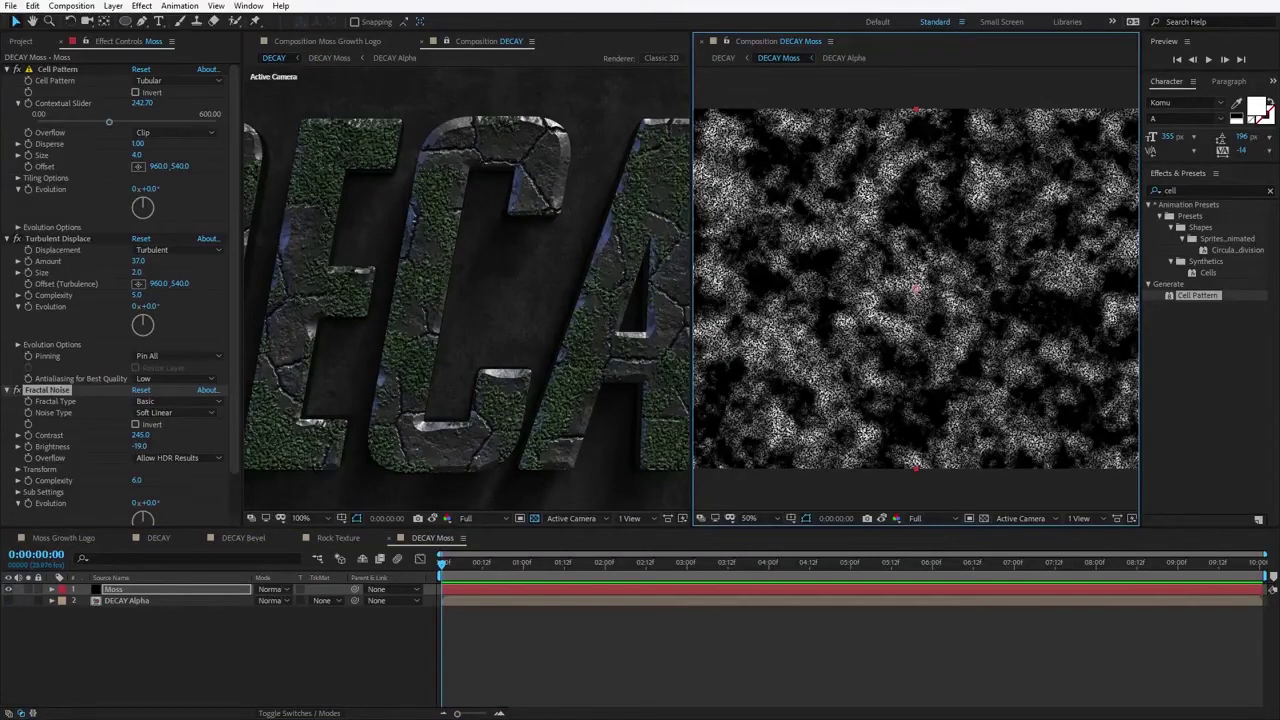
Step: Add the Cracks composition to DECAY Moss as the top layer, above Moss
{"action": "left_click", "coordinate": [20, 41]}
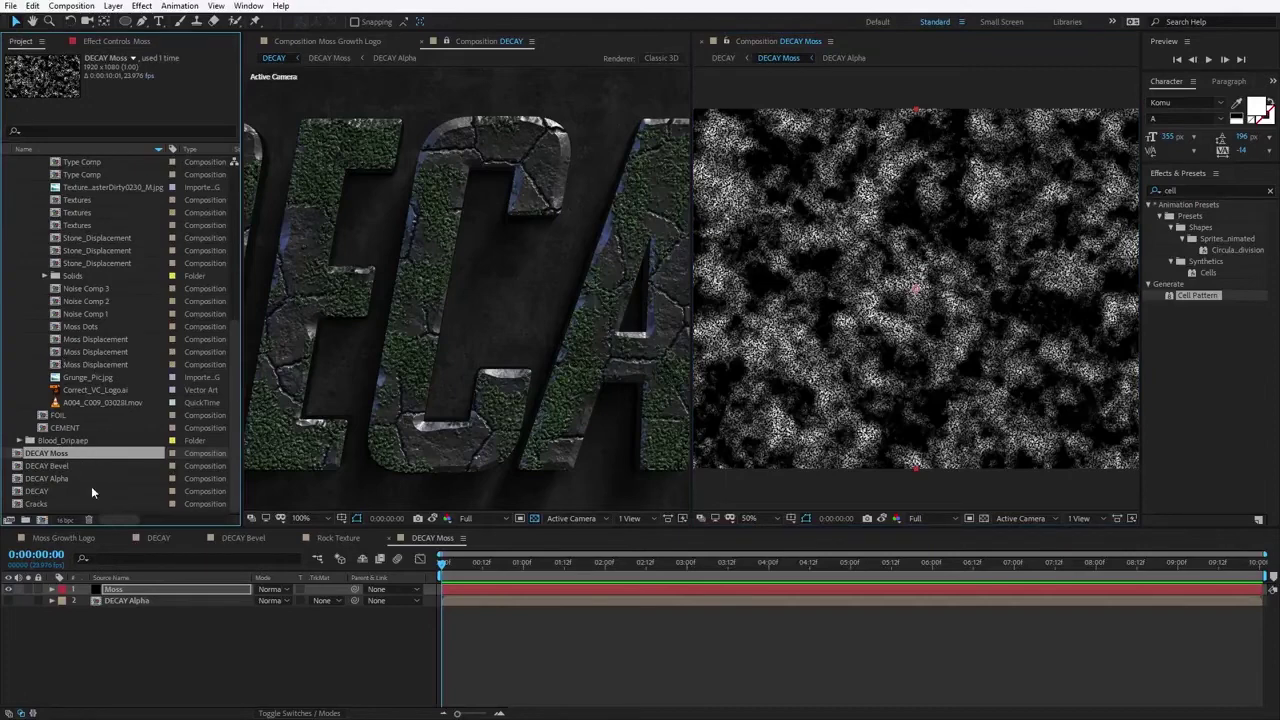
{"action": "left_click", "coordinate": [20, 504]}
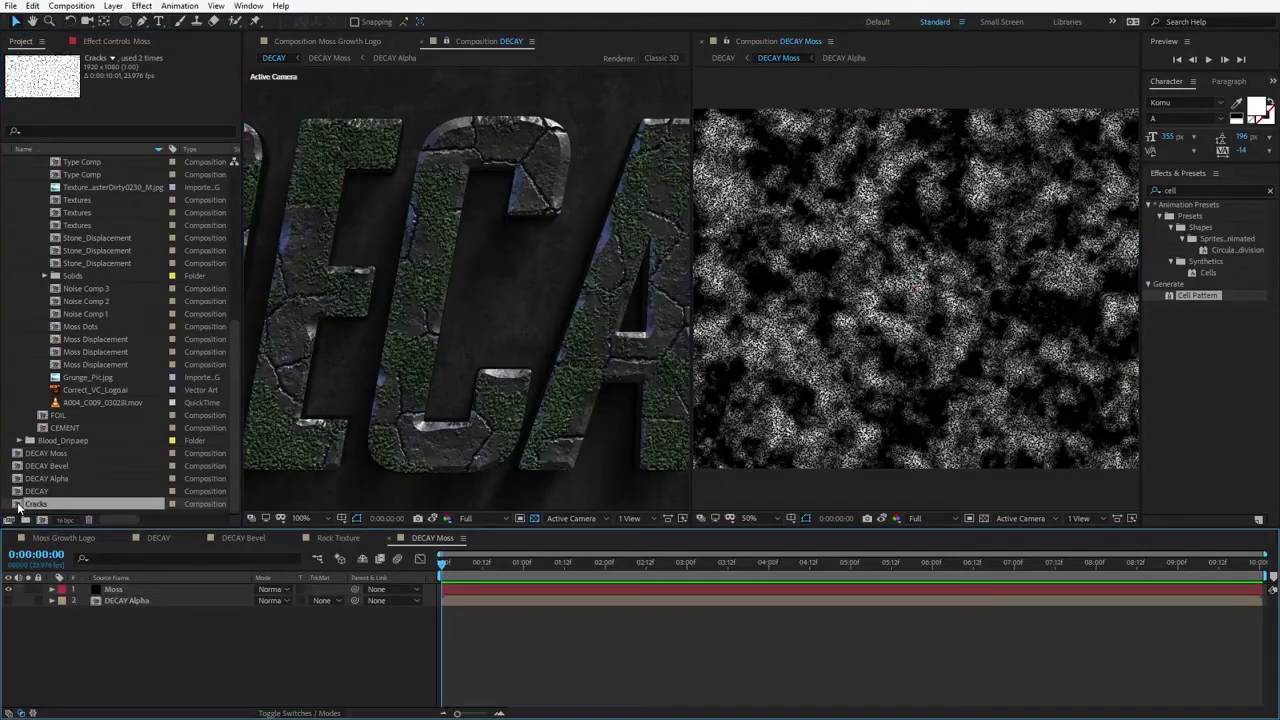
{"action": "left_click_drag", "start_coordinate": [18, 506], "coordinate": [112, 586]}
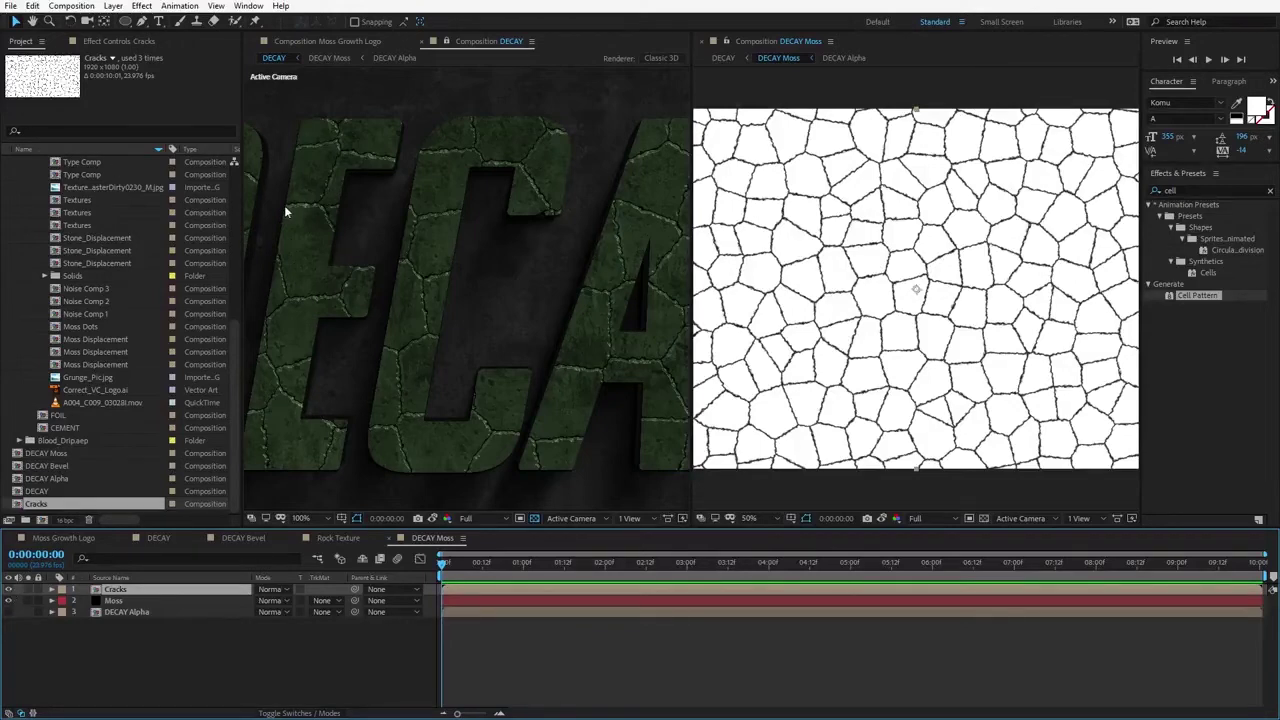
Step: Apply the Invert effect to the Cracks layer in DECAY Moss
{"action": "left_click", "coordinate": [141, 6]}
{"action": "mouse_move", "coordinate": [170, 114]}
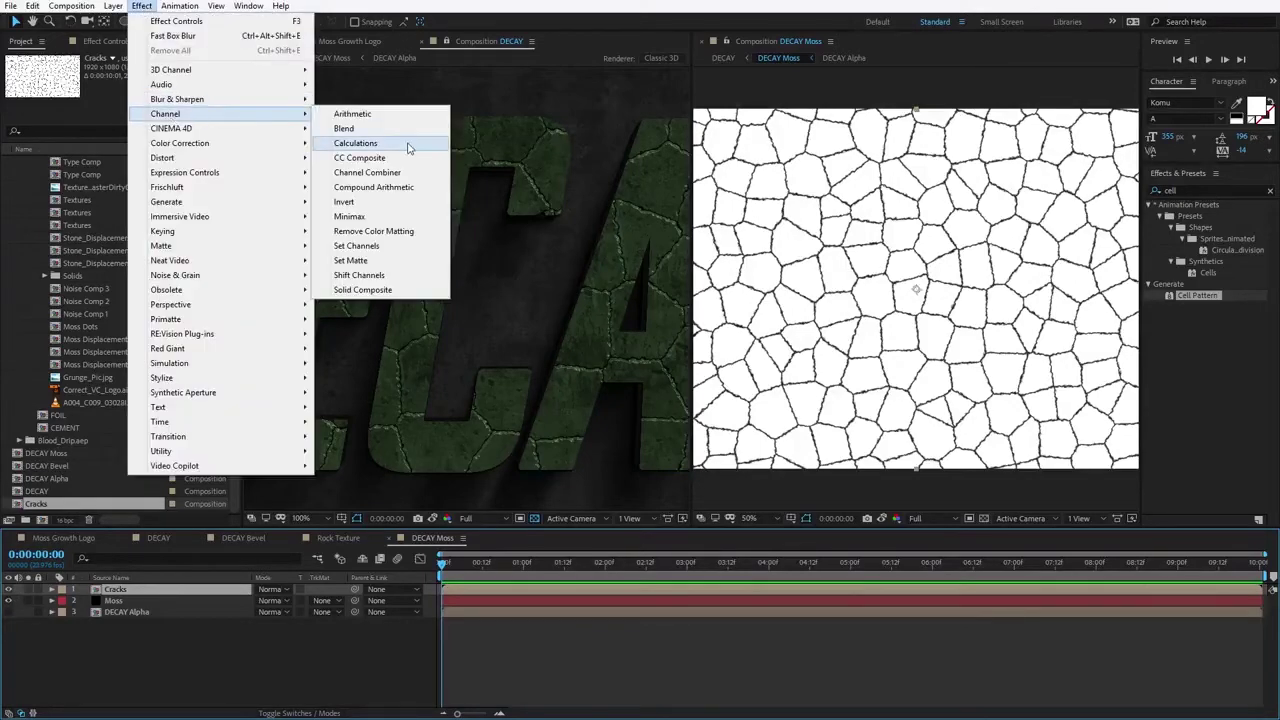
{"action": "left_click", "coordinate": [408, 200]}
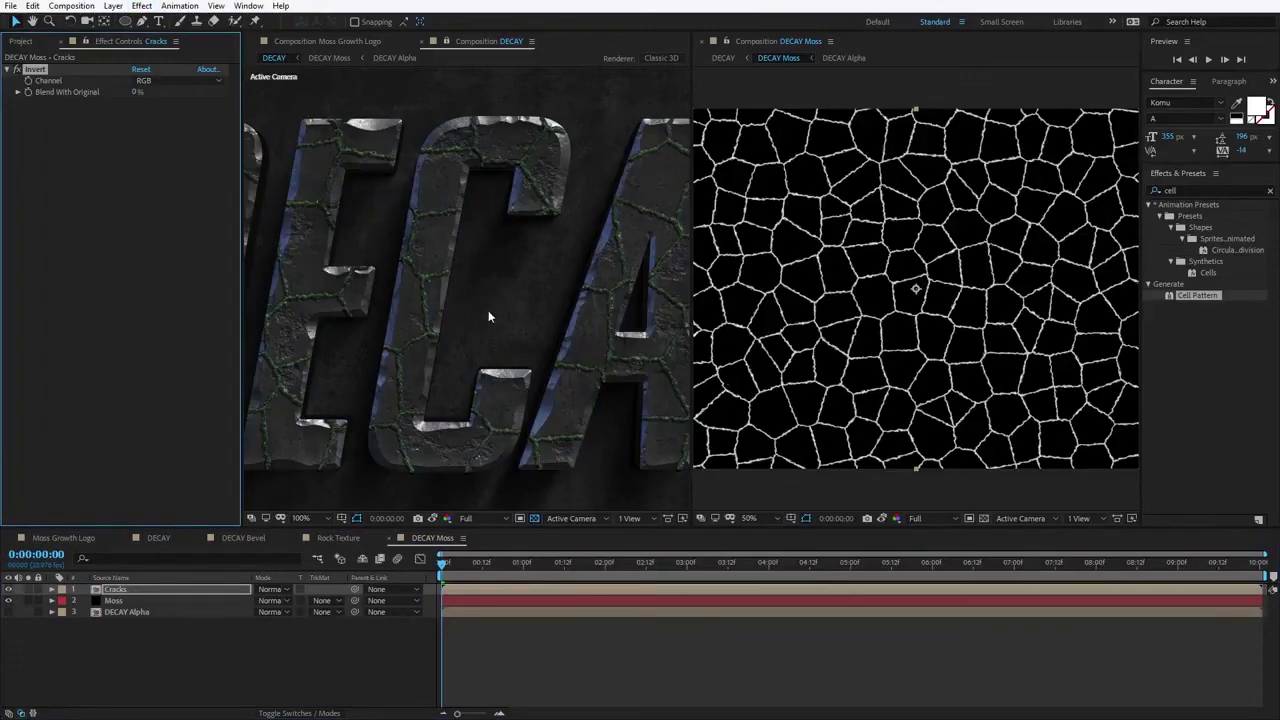
{"action": "scroll", "coordinate": [420, 275], "scroll_direction": "up", "scroll_amount": 1}
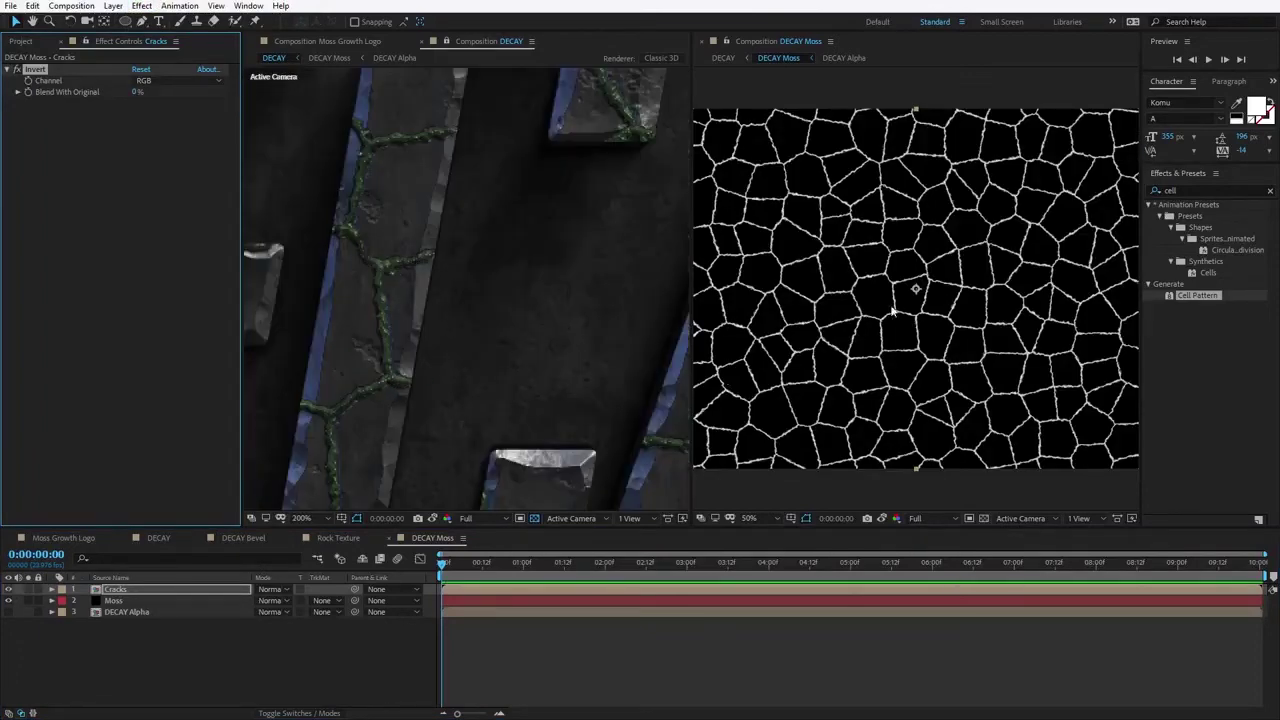
{"action": "scroll", "coordinate": [455, 300], "scroll_direction": "down", "scroll_amount": 1}
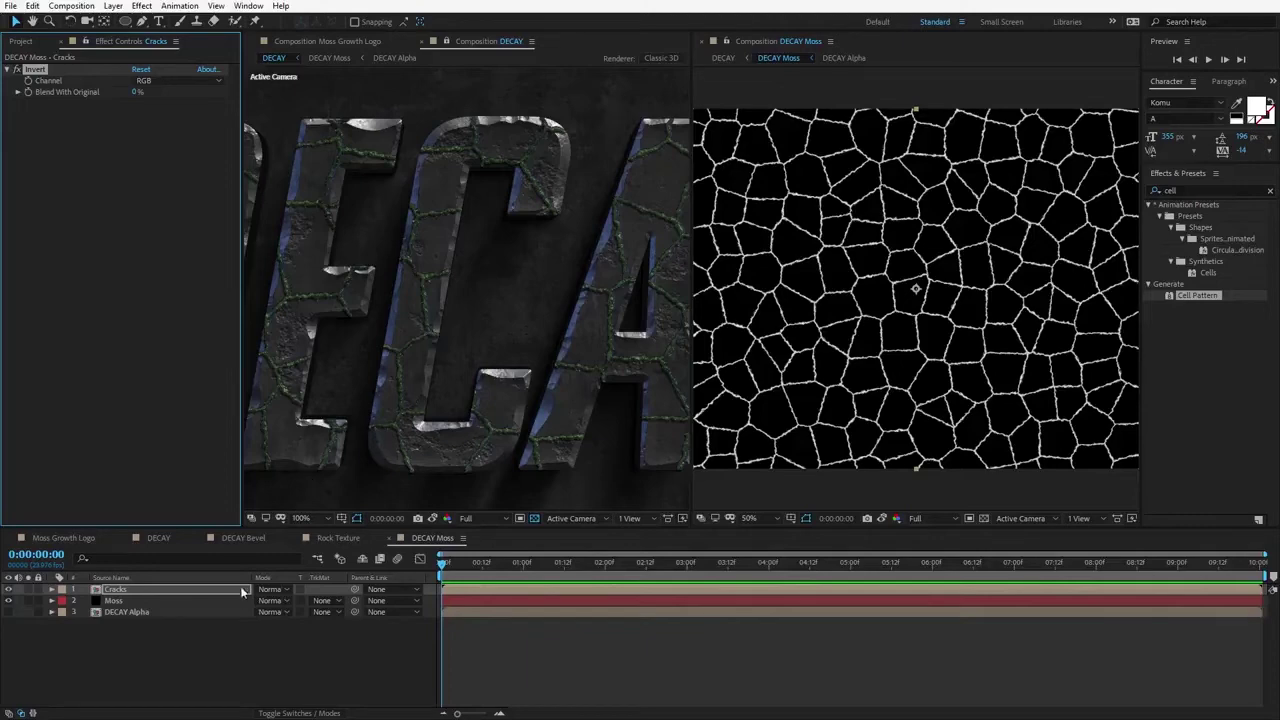
Step: Set the inverted Cracks layer's blending mode to Multiply over the Moss layer and inspect the moss in the cracks
{"action": "left_click", "coordinate": [114, 591]}
{"action": "left_click", "coordinate": [280, 590]}
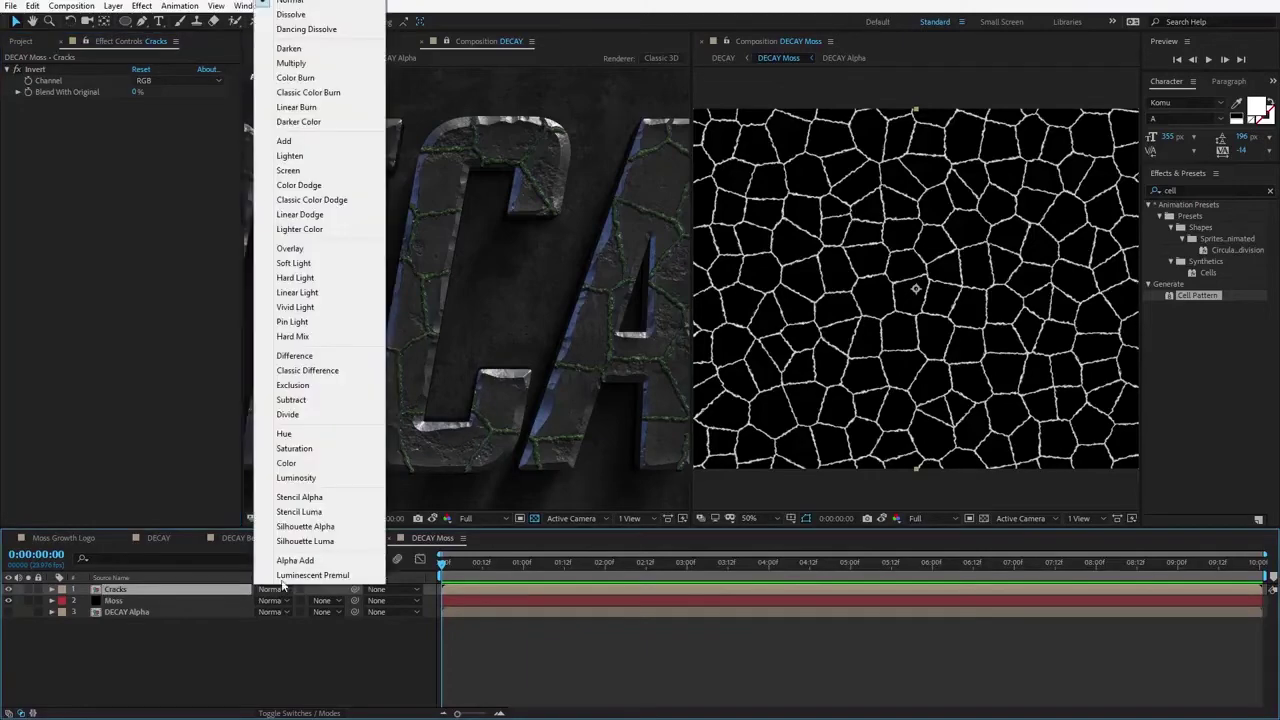
{"action": "left_click", "coordinate": [290, 65]}
{"action": "scroll", "coordinate": [450, 324], "scroll_direction": "up", "scroll_amount": 2}
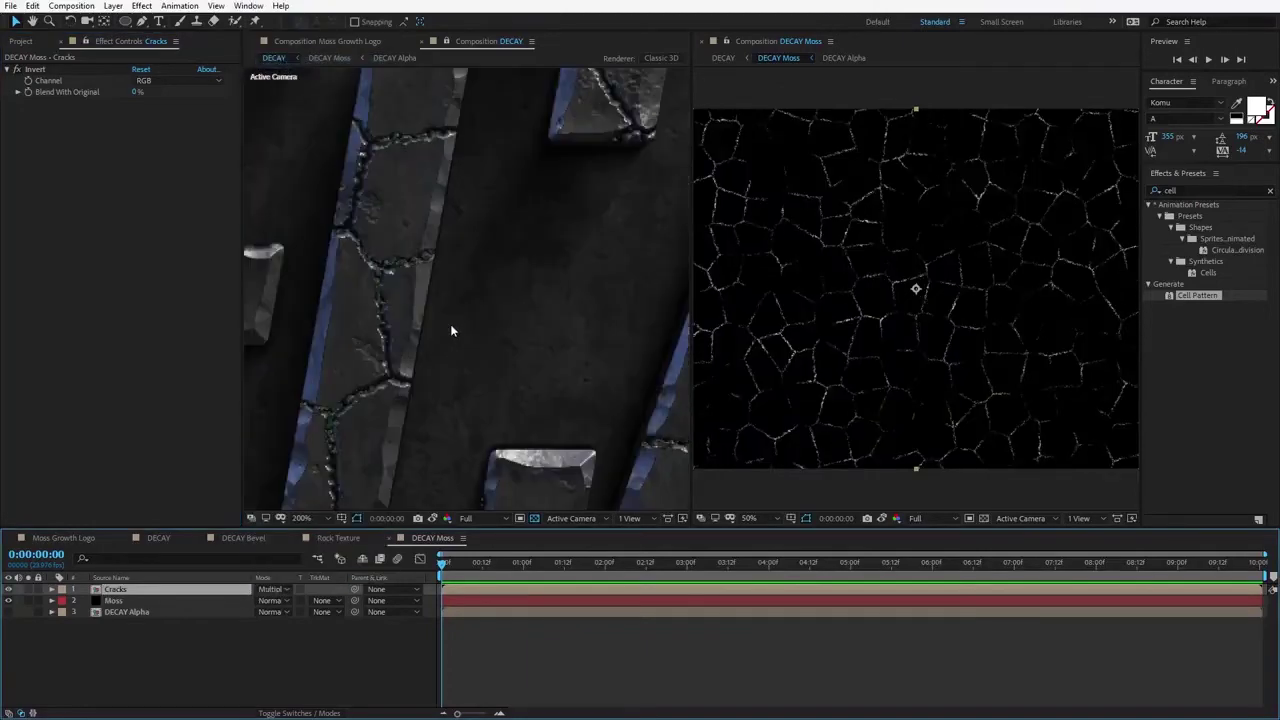
{"action": "scroll", "coordinate": [390, 262], "scroll_direction": "up", "scroll_amount": 2}
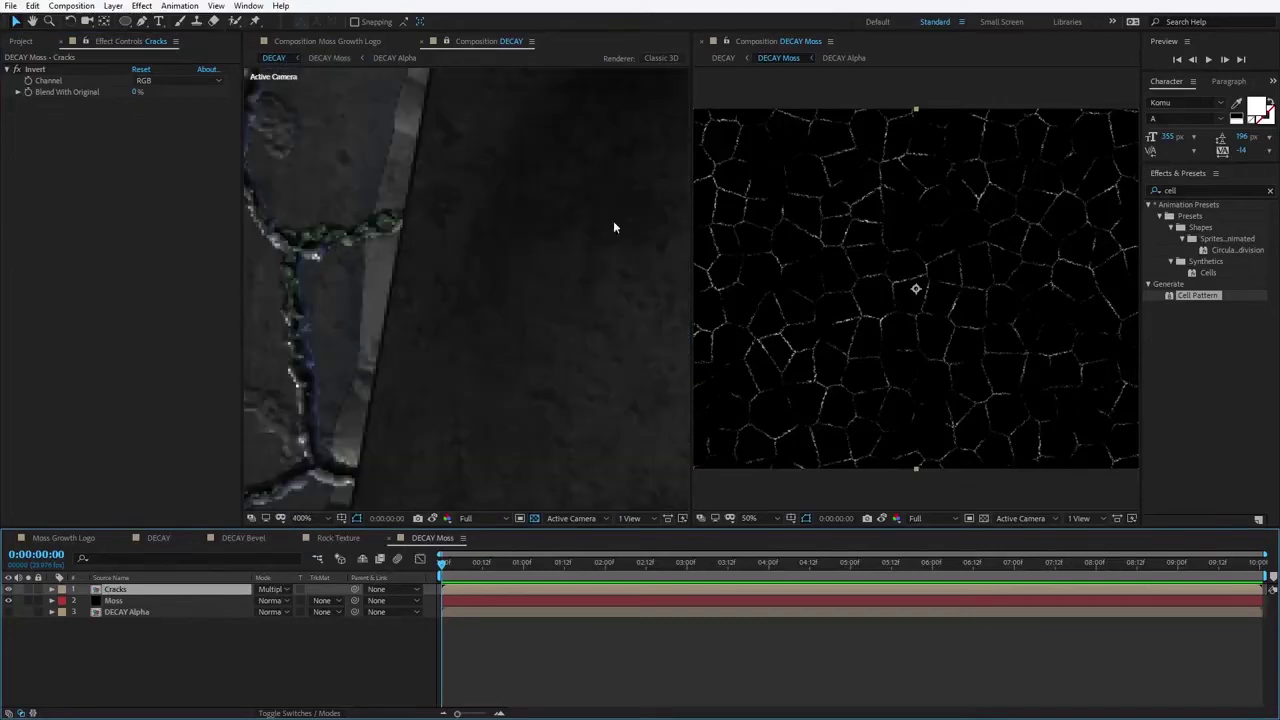
{"action": "scroll", "coordinate": [875, 260], "scroll_direction": "up", "scroll_amount": 4}
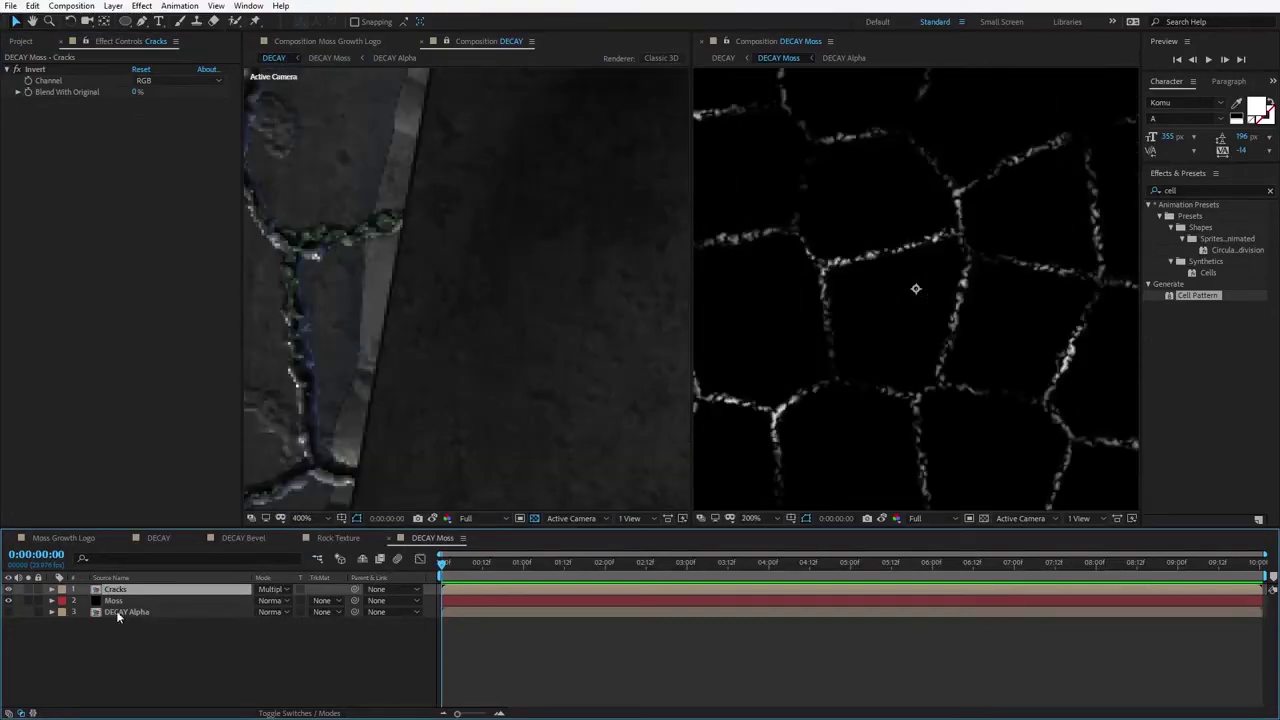
{"action": "scroll", "coordinate": [560, 430], "scroll_direction": "down", "scroll_amount": 2}
{"action": "scroll", "coordinate": [900, 320], "scroll_direction": "down", "scroll_amount": 4}
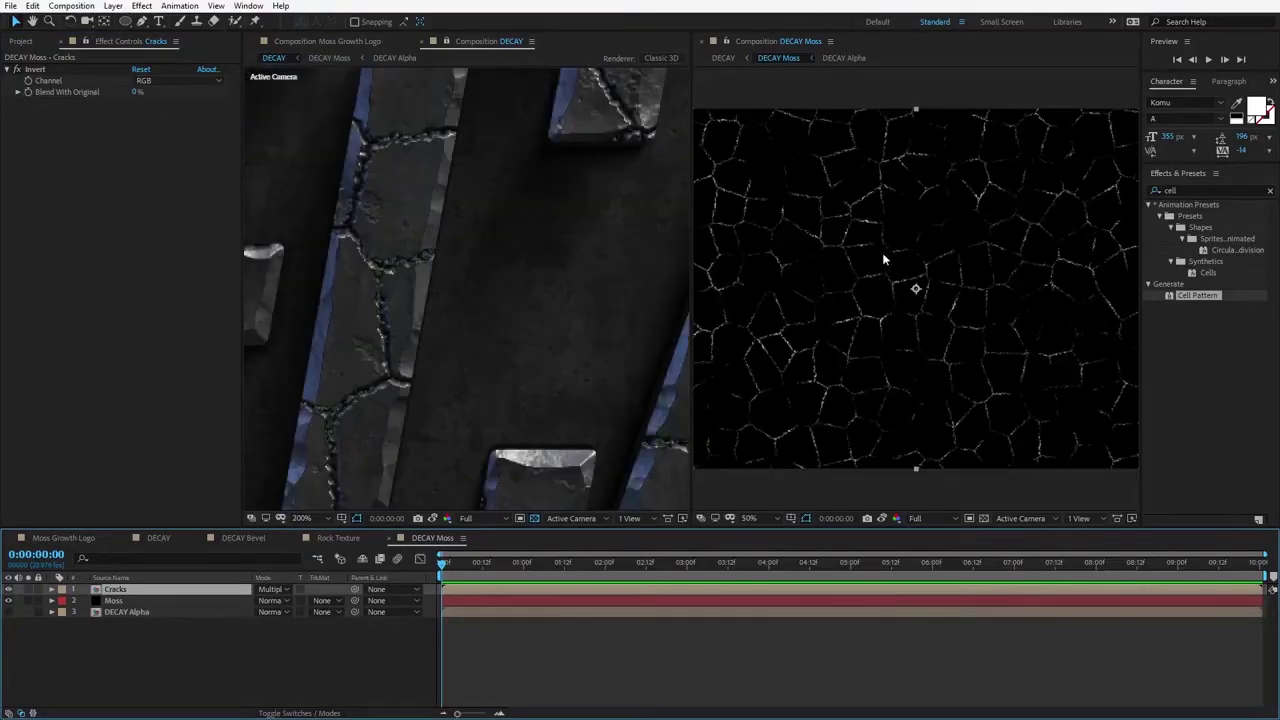
{"action": "scroll", "coordinate": [882, 260], "scroll_direction": "up", "scroll_amount": 2}
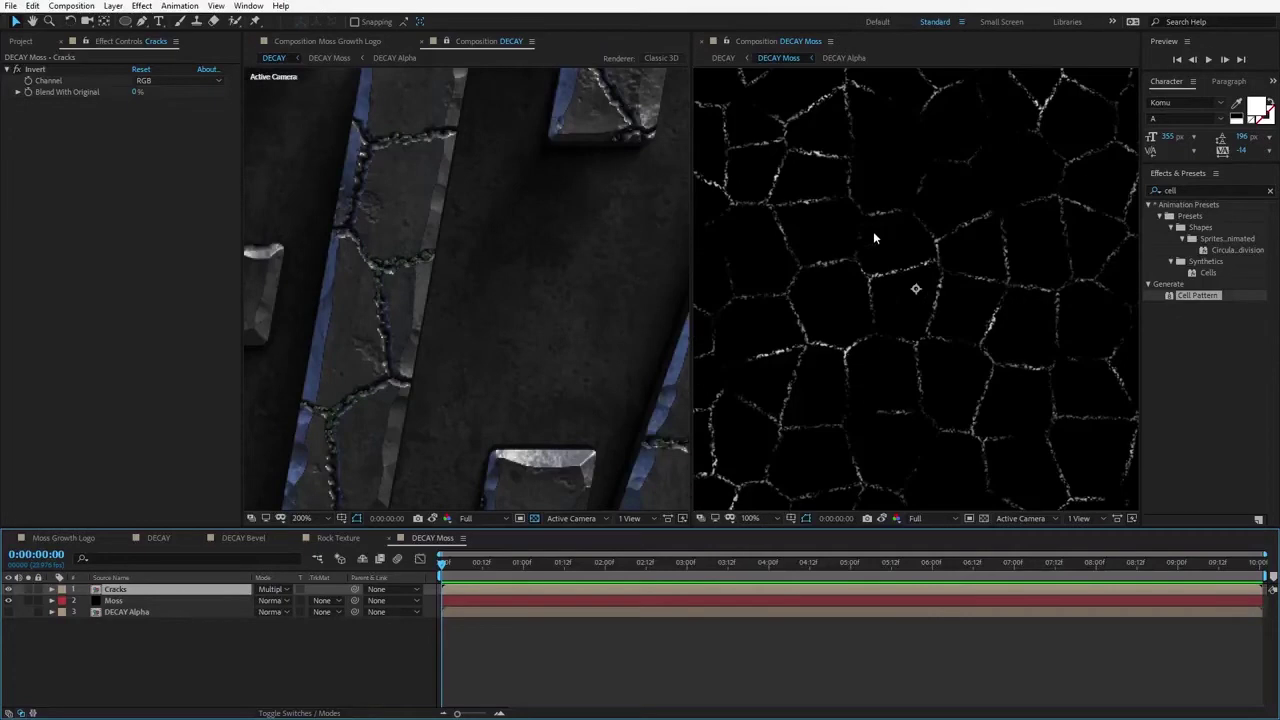
Step: Add Fast Box Blur to the Cracks layer in DECAY Moss with a Blur Radius of 15
{"action": "left_click", "coordinate": [864, 288]}
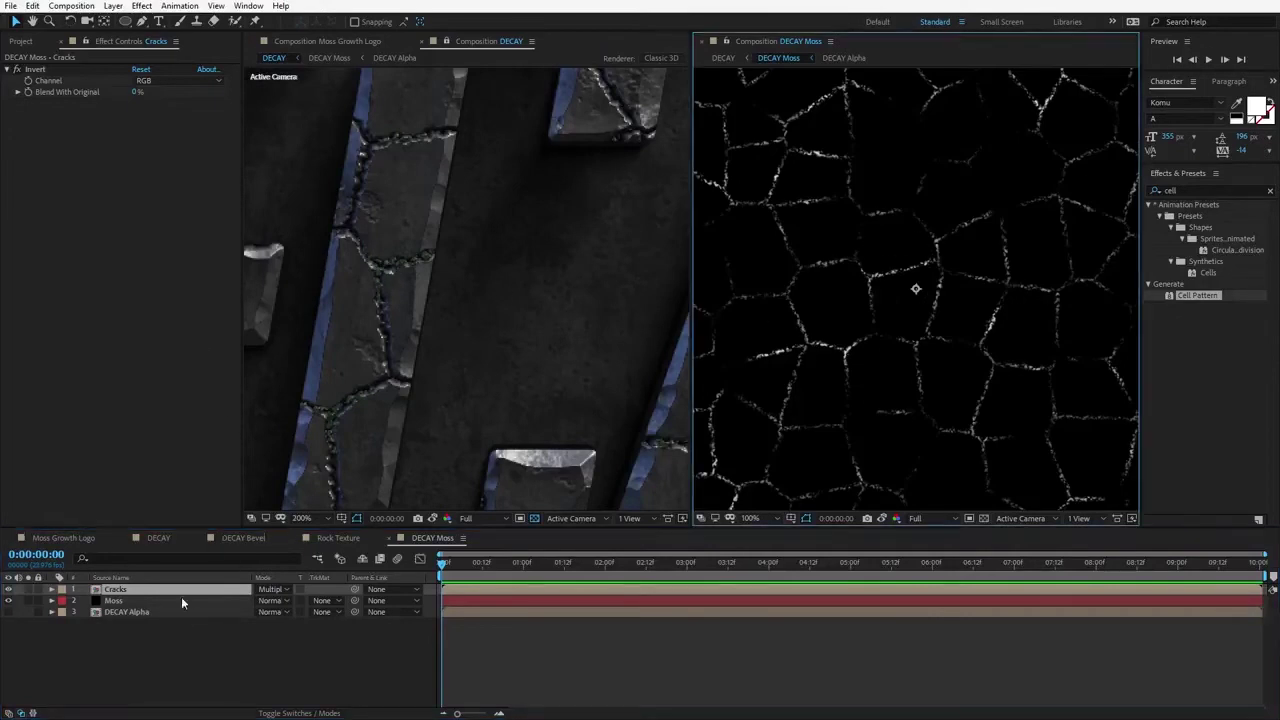
{"action": "left_click", "coordinate": [141, 6]}
{"action": "mouse_move", "coordinate": [177, 99]}
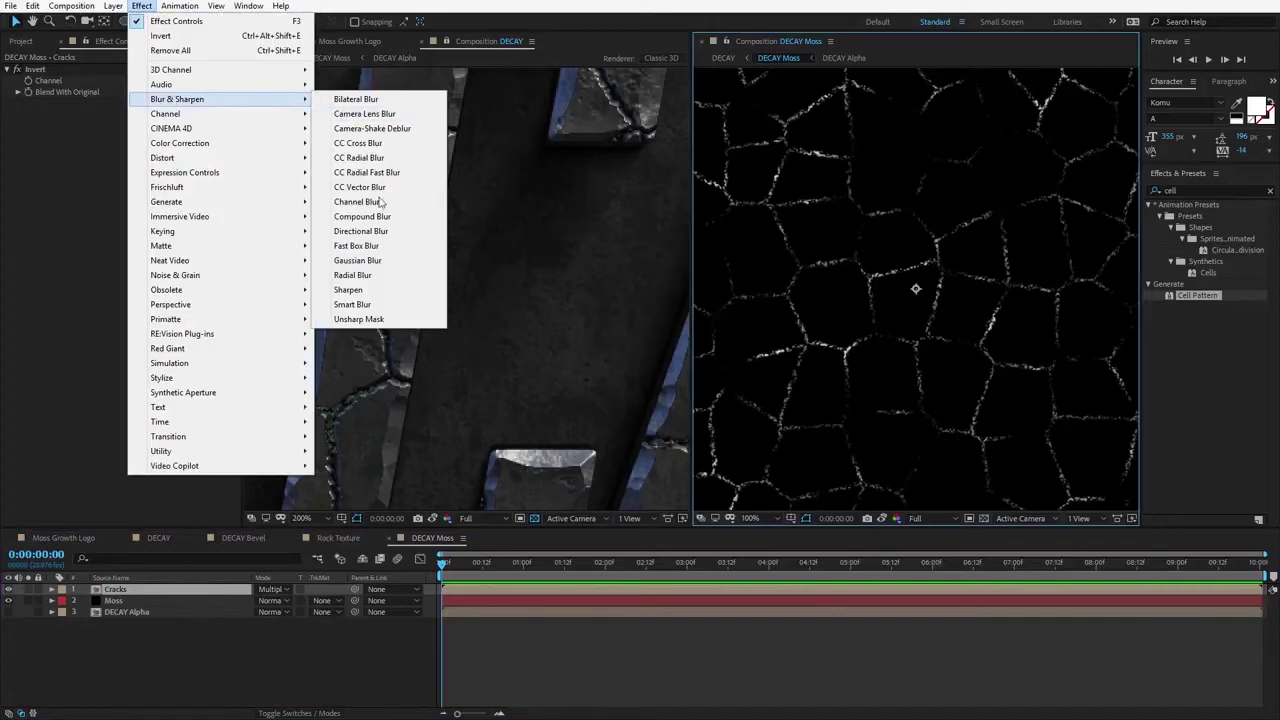
{"action": "left_click", "coordinate": [356, 245]}
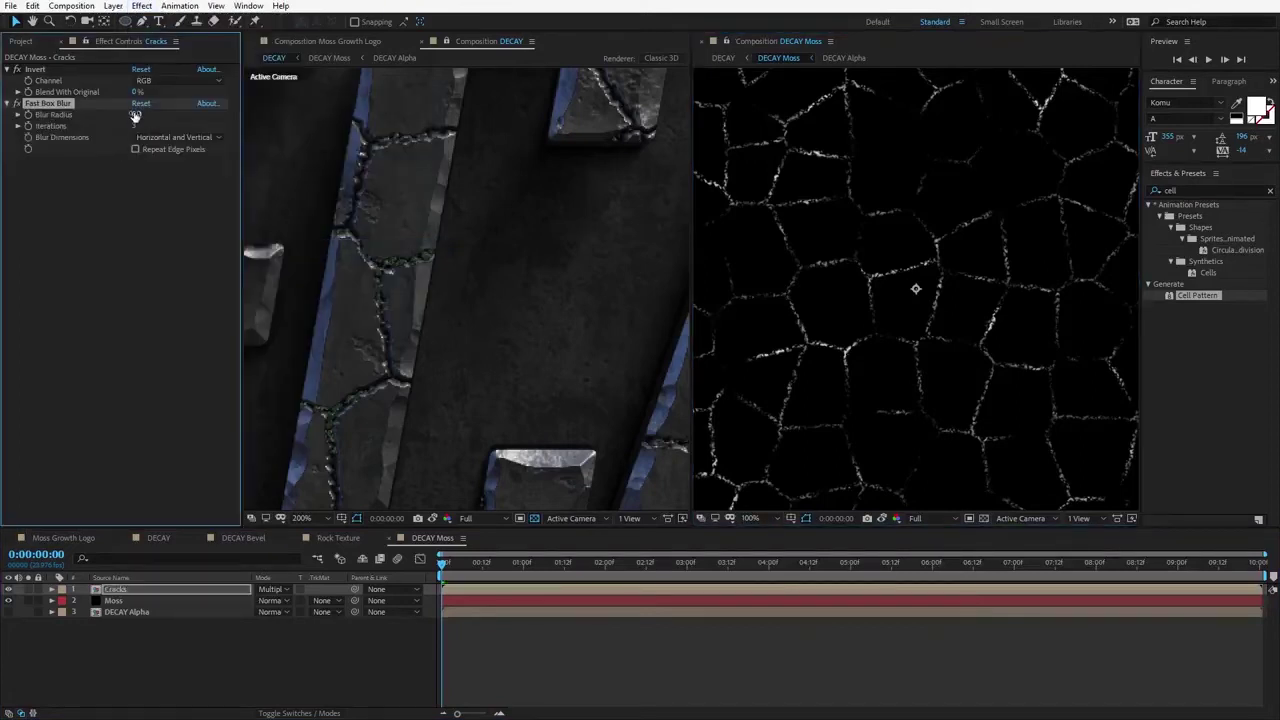
{"action": "left_click_drag", "start_coordinate": [135, 116], "coordinate": [143, 116]}
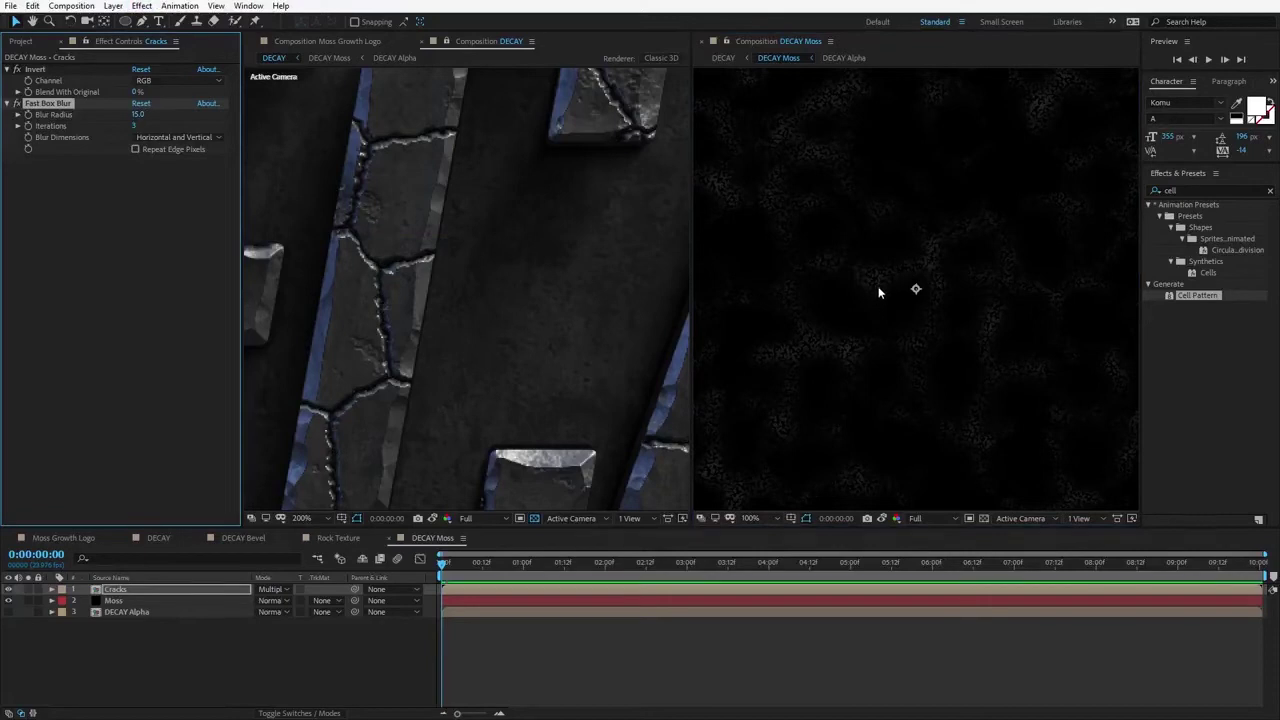
Step: Add Curves to the Cracks layer in DECAY Moss with a steeply raised RGB curve and reduce the Fast Box Blur radius to 6
{"action": "left_click", "coordinate": [141, 6]}
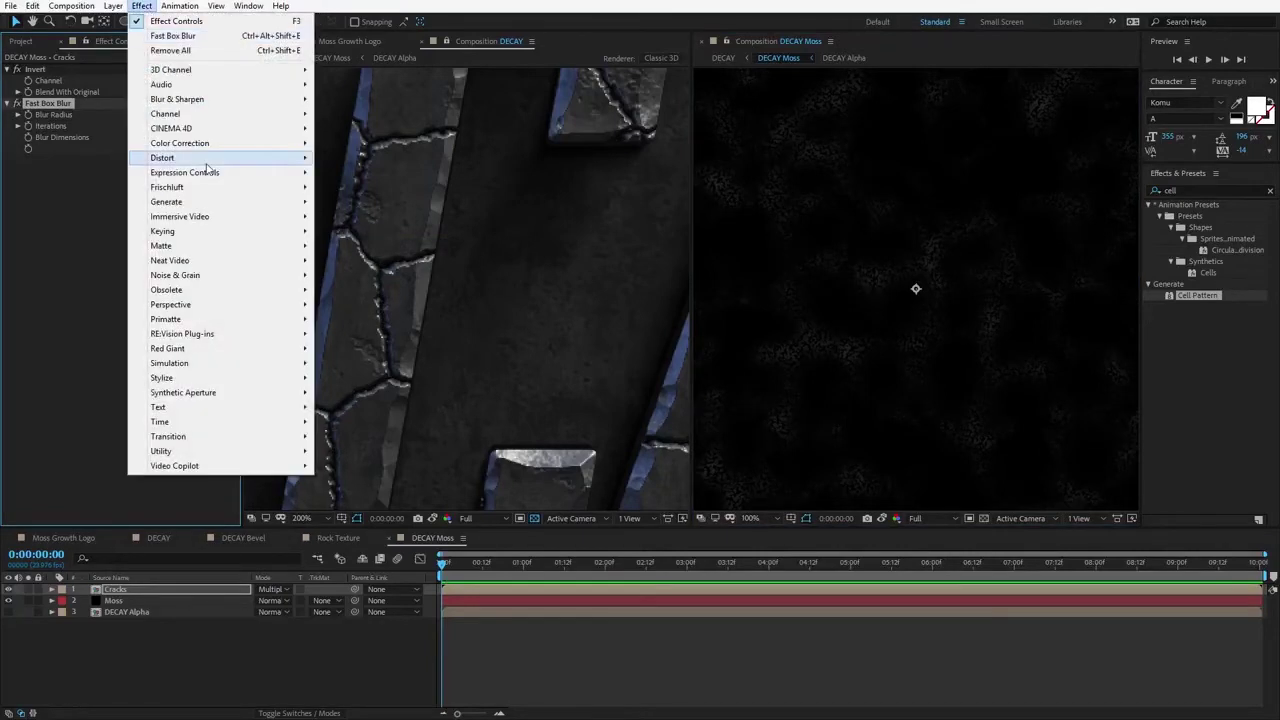
{"action": "mouse_move", "coordinate": [190, 145]}
{"action": "left_click", "coordinate": [348, 407]}
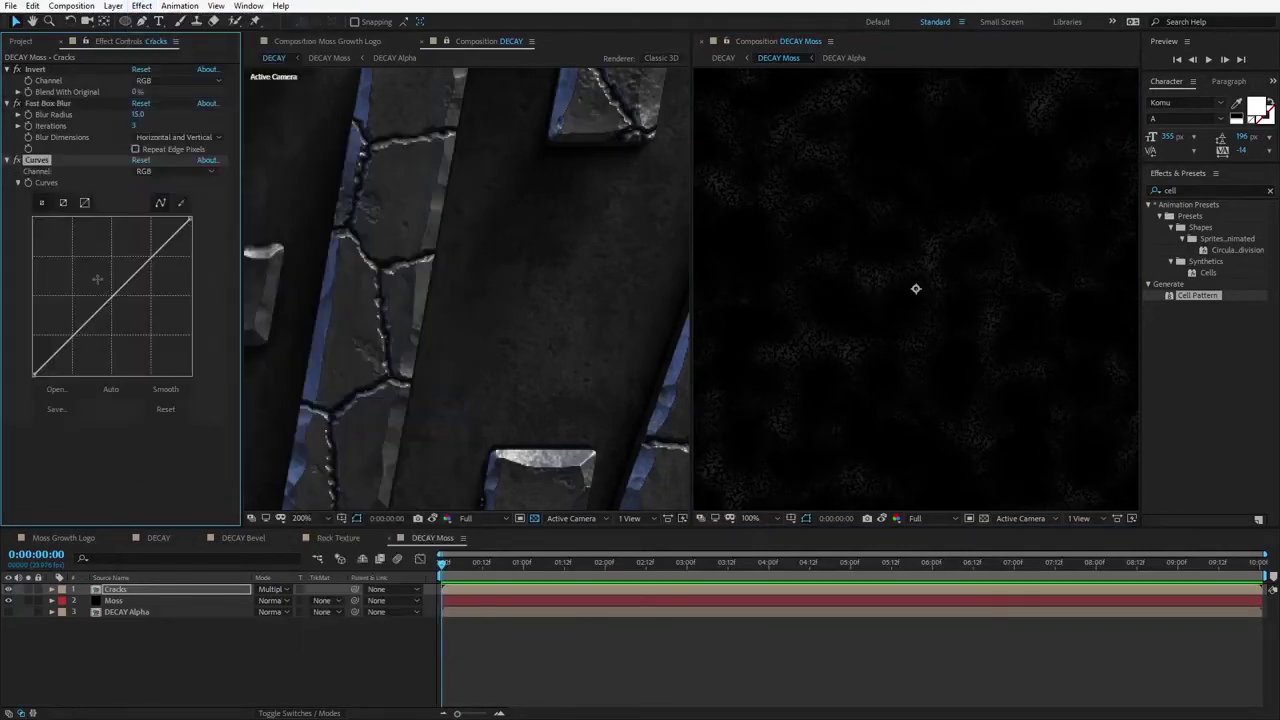
{"action": "left_click_drag", "start_coordinate": [89, 318], "coordinate": [47, 263]}
{"action": "scroll", "coordinate": [438, 281], "scroll_direction": "down", "scroll_amount": 1}
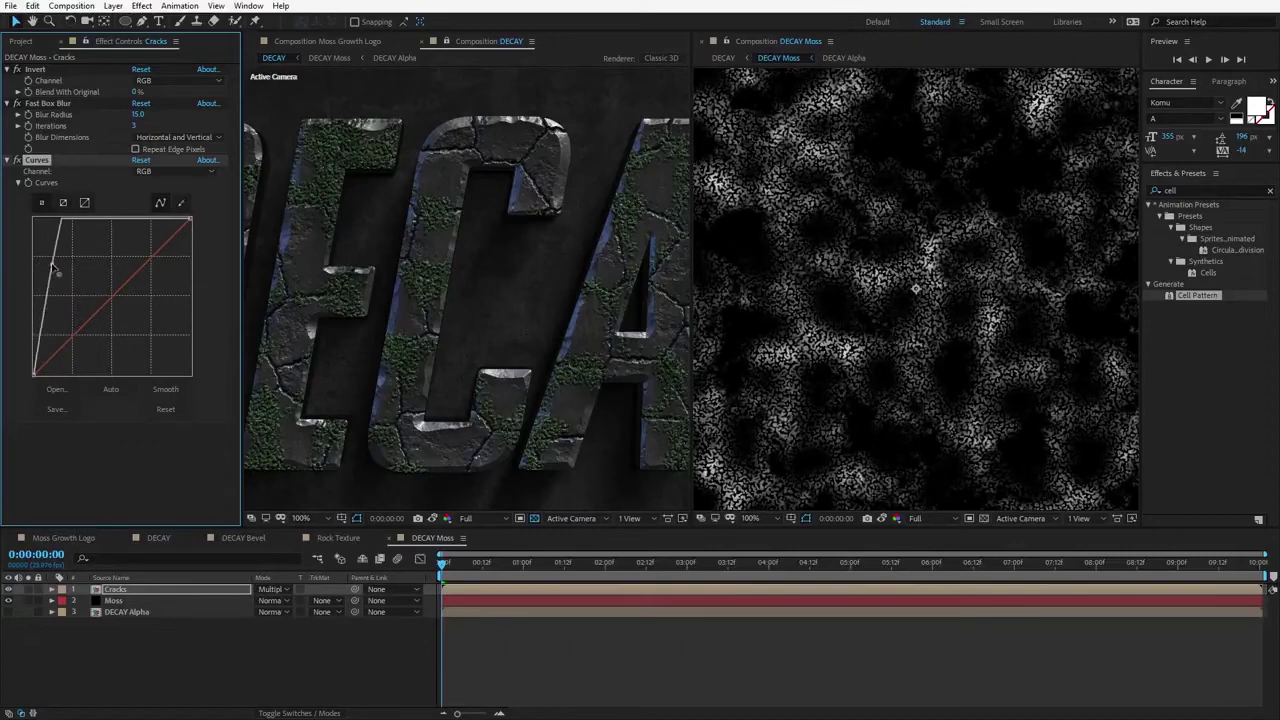
{"action": "left_click", "coordinate": [46, 104]}
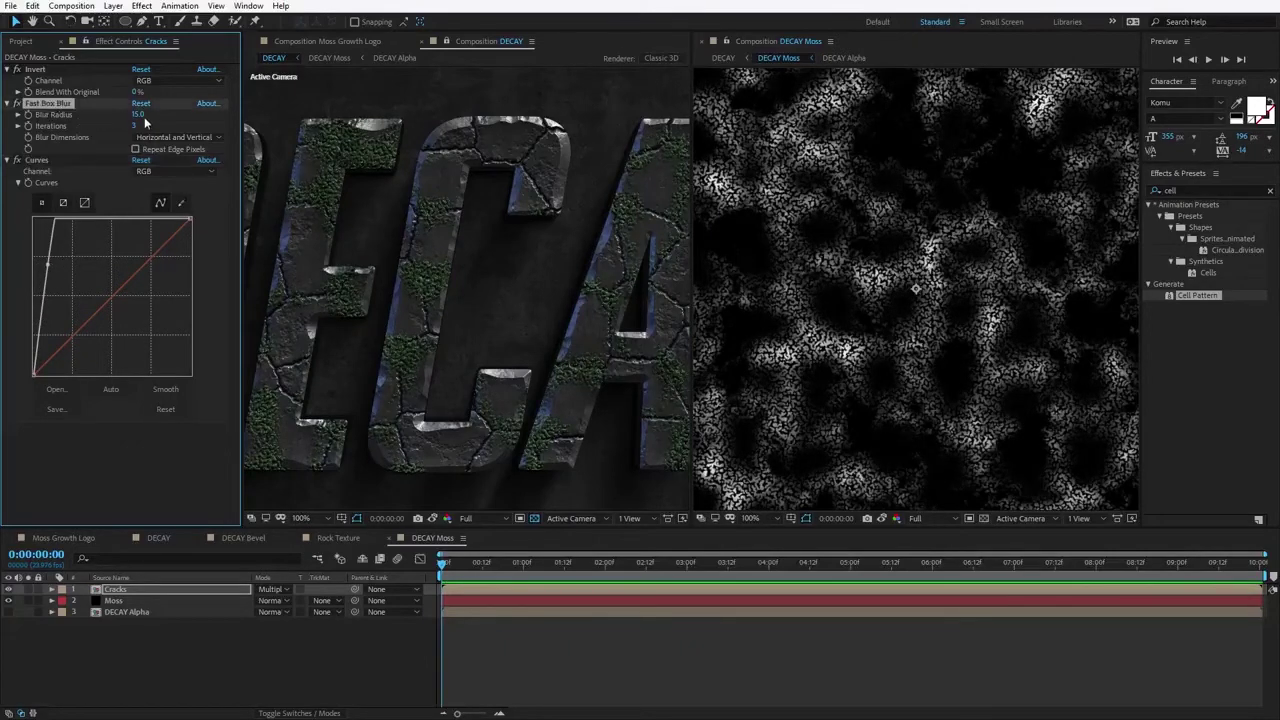
{"action": "left_click_drag", "start_coordinate": [140, 117], "coordinate": [133, 118]}
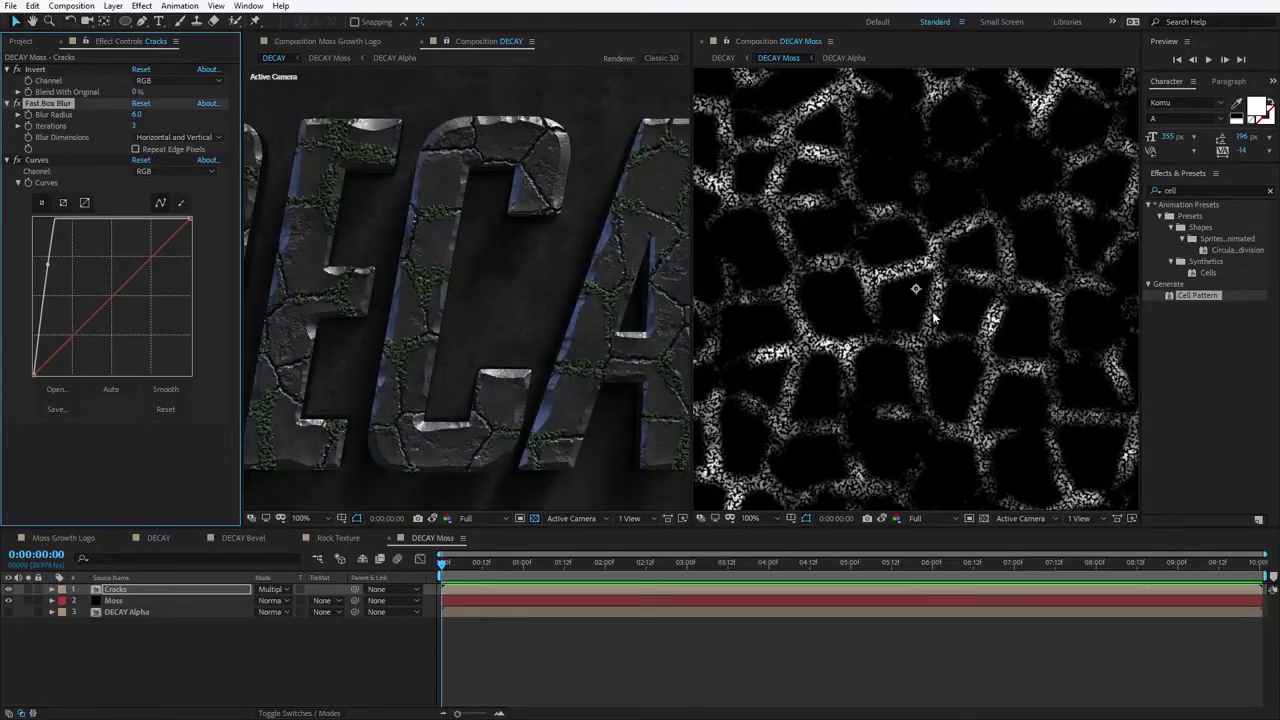
{"action": "left_click", "coordinate": [130, 468]}
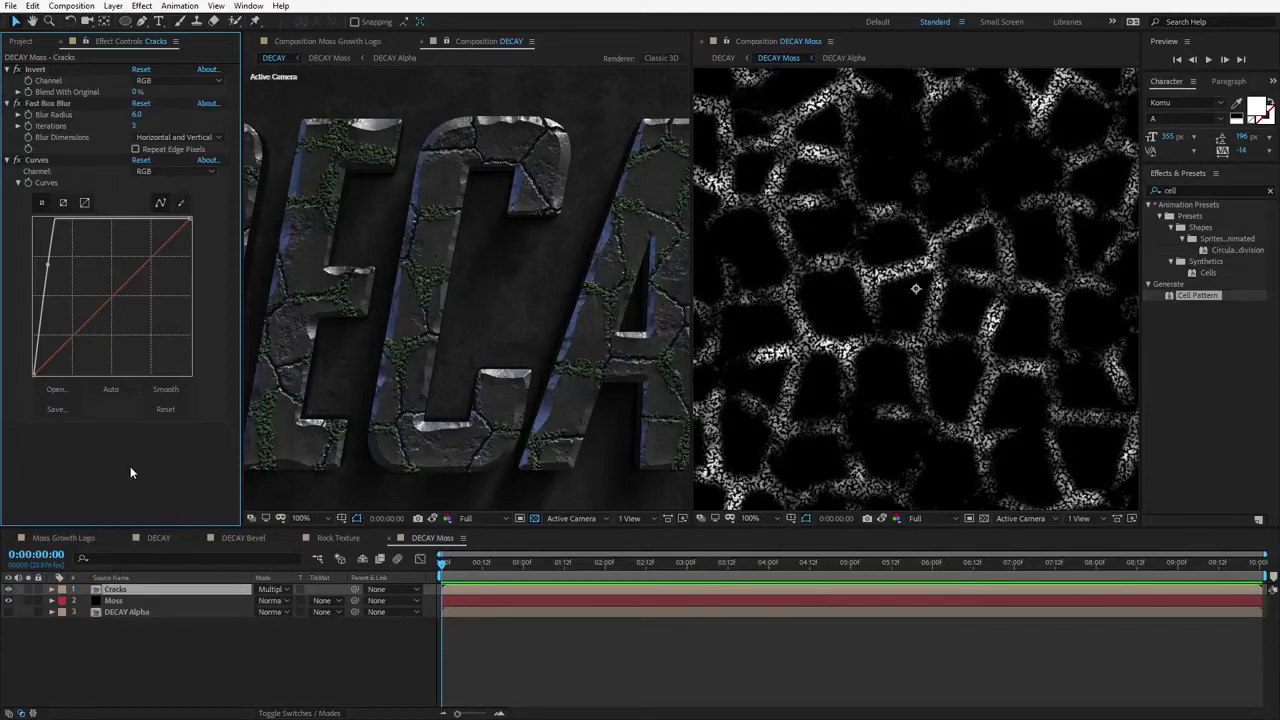
Step: Add Turbulent Displace to the Cracks layer in DECAY Moss with Amount 153, Size 11 and Complexity 2.8
{"action": "left_click", "coordinate": [1190, 190]}
{"action": "type", "text": "turb"}
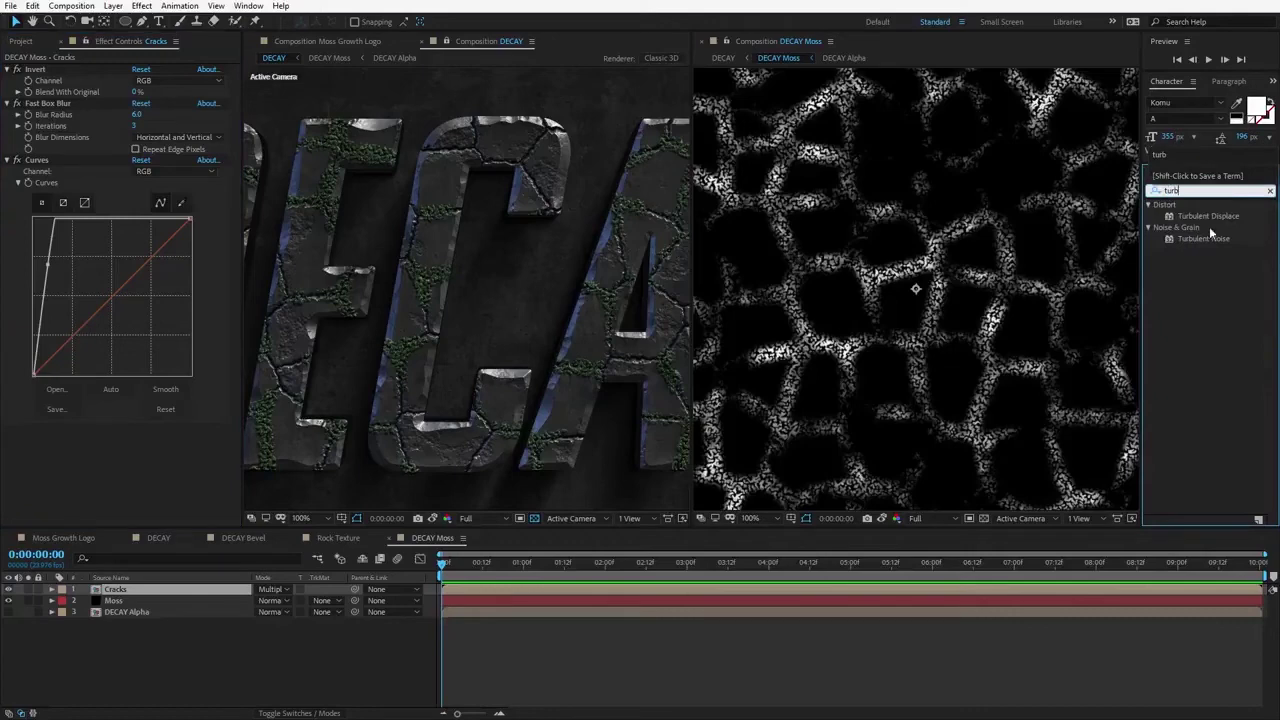
{"action": "left_click_drag", "start_coordinate": [1216, 218], "coordinate": [125, 455]}
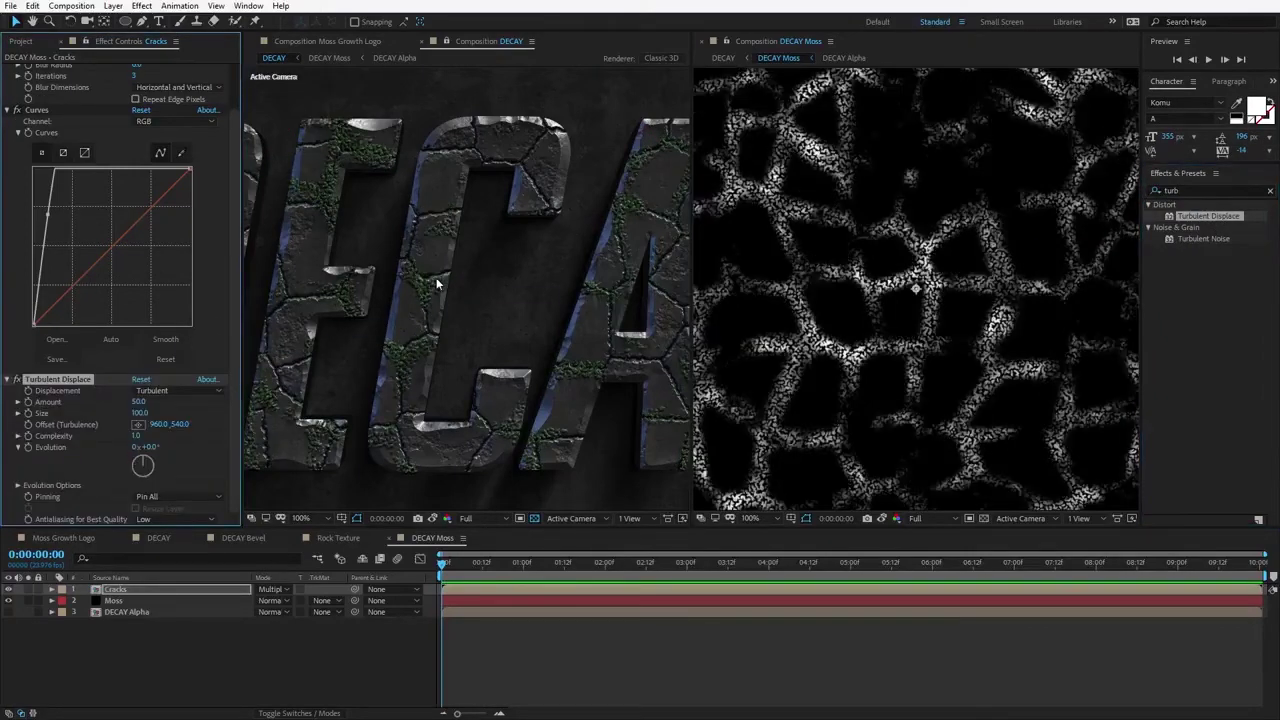
{"action": "scroll", "coordinate": [436, 285], "scroll_direction": "up", "scroll_amount": 1}
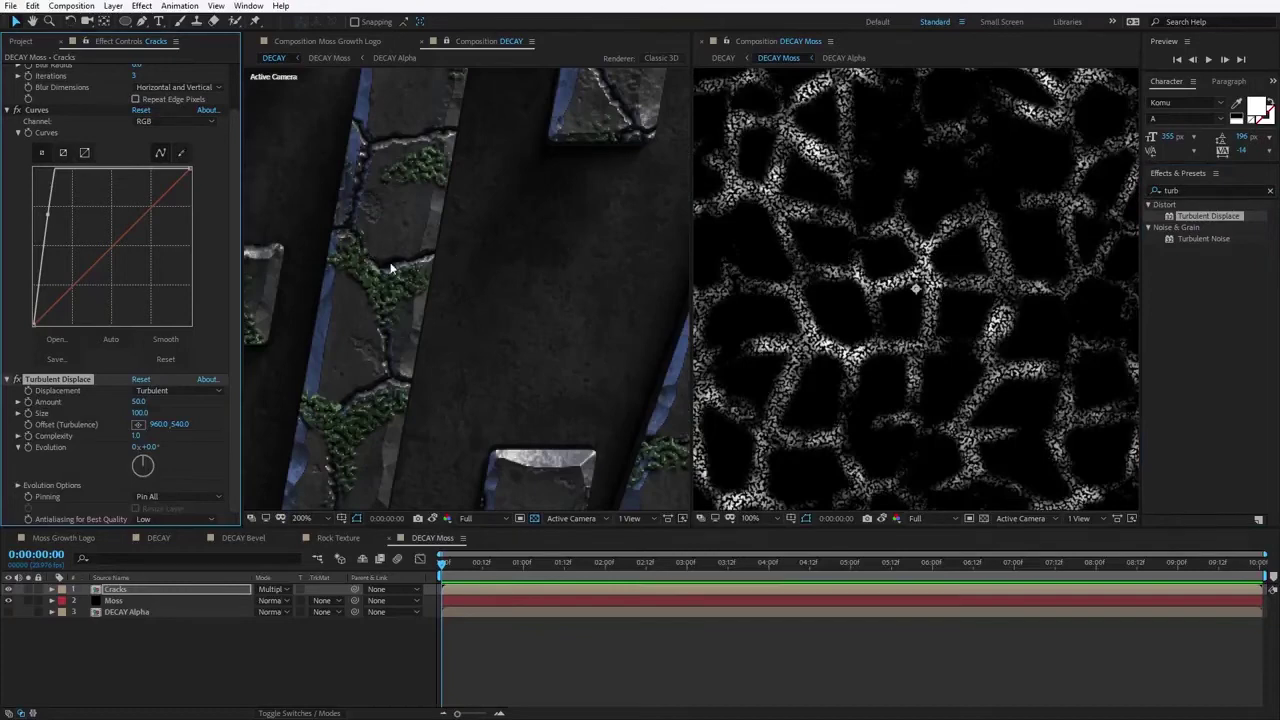
{"action": "left_click_drag", "start_coordinate": [137, 418], "coordinate": [62, 422]}
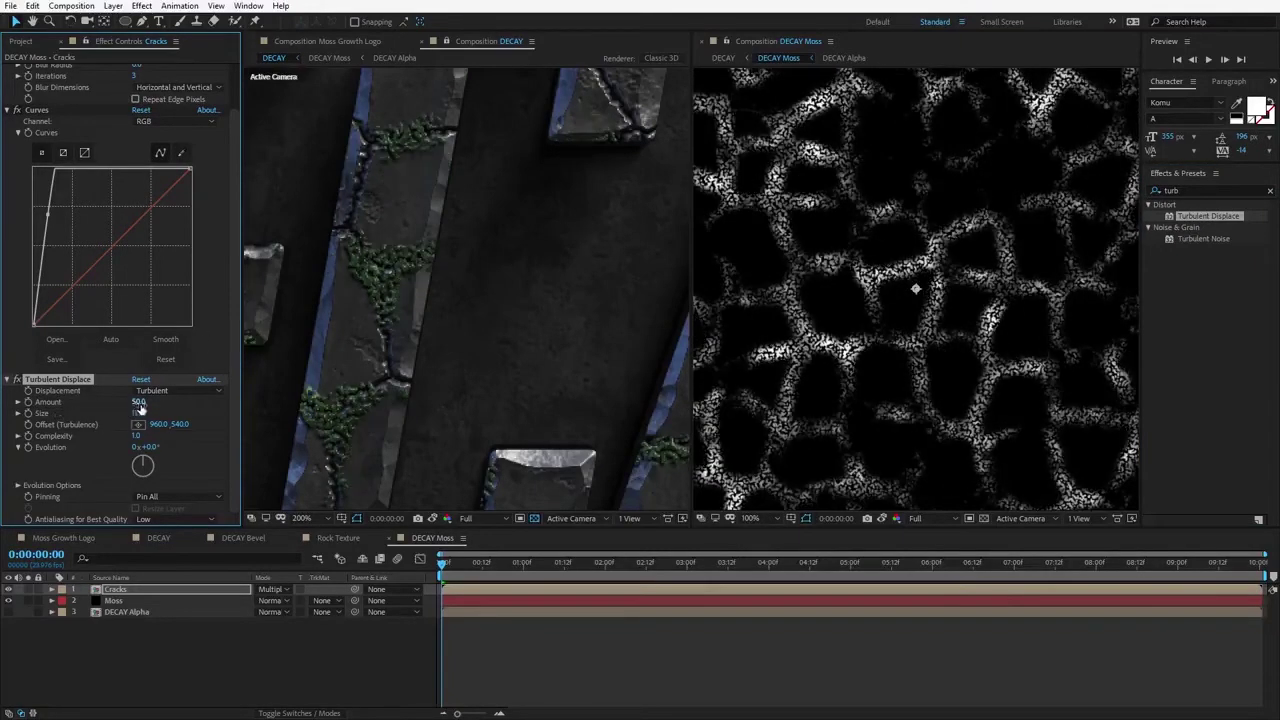
{"action": "left_click_drag", "start_coordinate": [138, 401], "coordinate": [224, 390]}
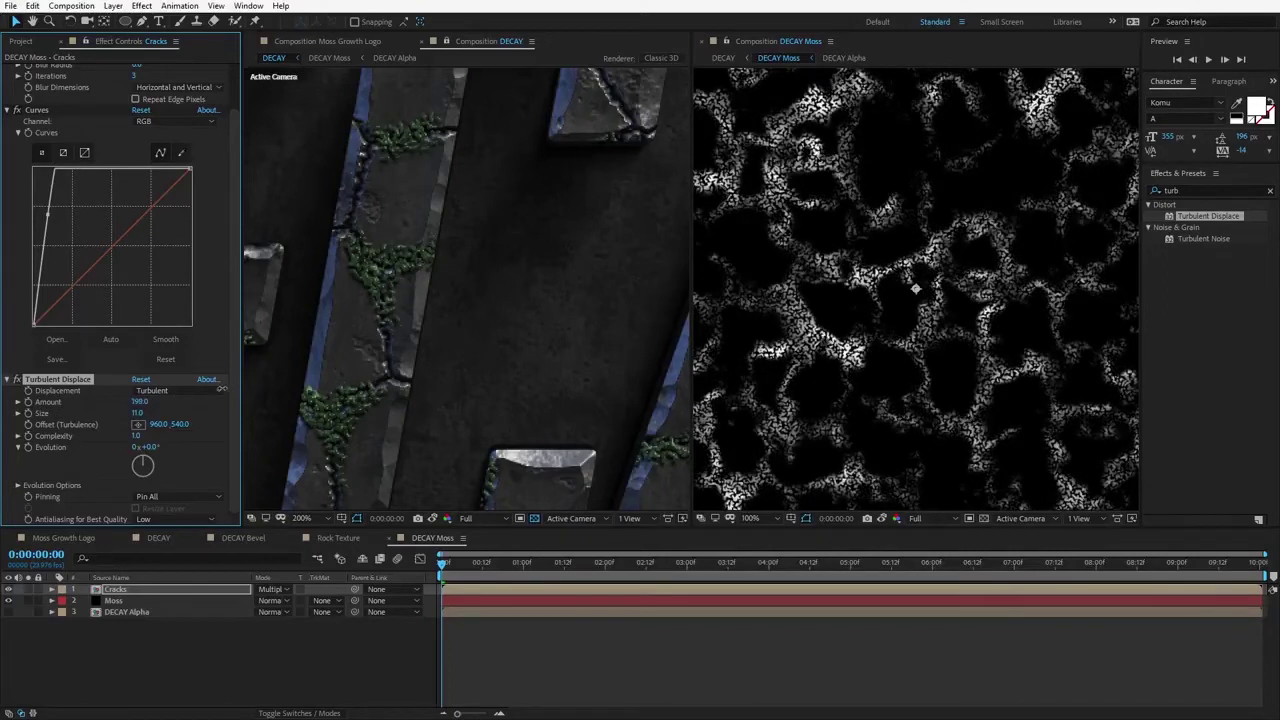
{"action": "scroll", "coordinate": [474, 378], "scroll_direction": "down", "scroll_amount": 1}
{"action": "left_click_drag", "start_coordinate": [136, 436], "coordinate": [229, 439]}
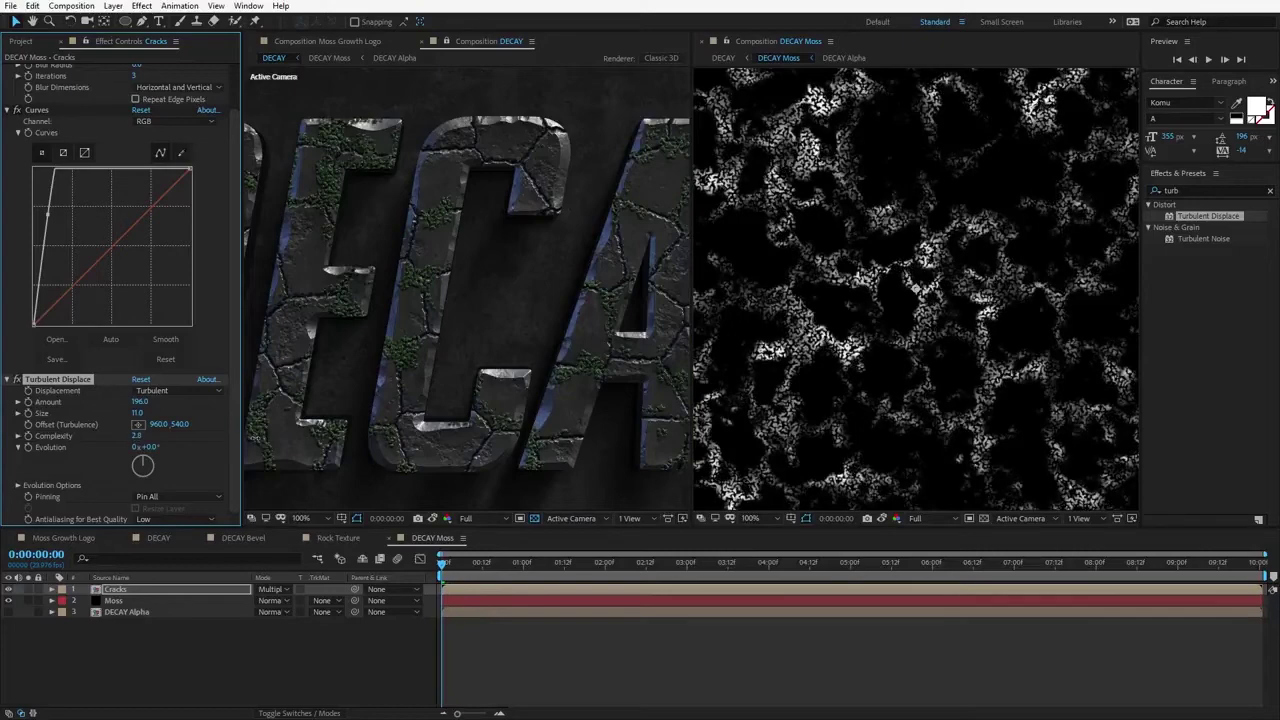
{"action": "left_click_drag", "start_coordinate": [141, 401], "coordinate": [117, 405]}
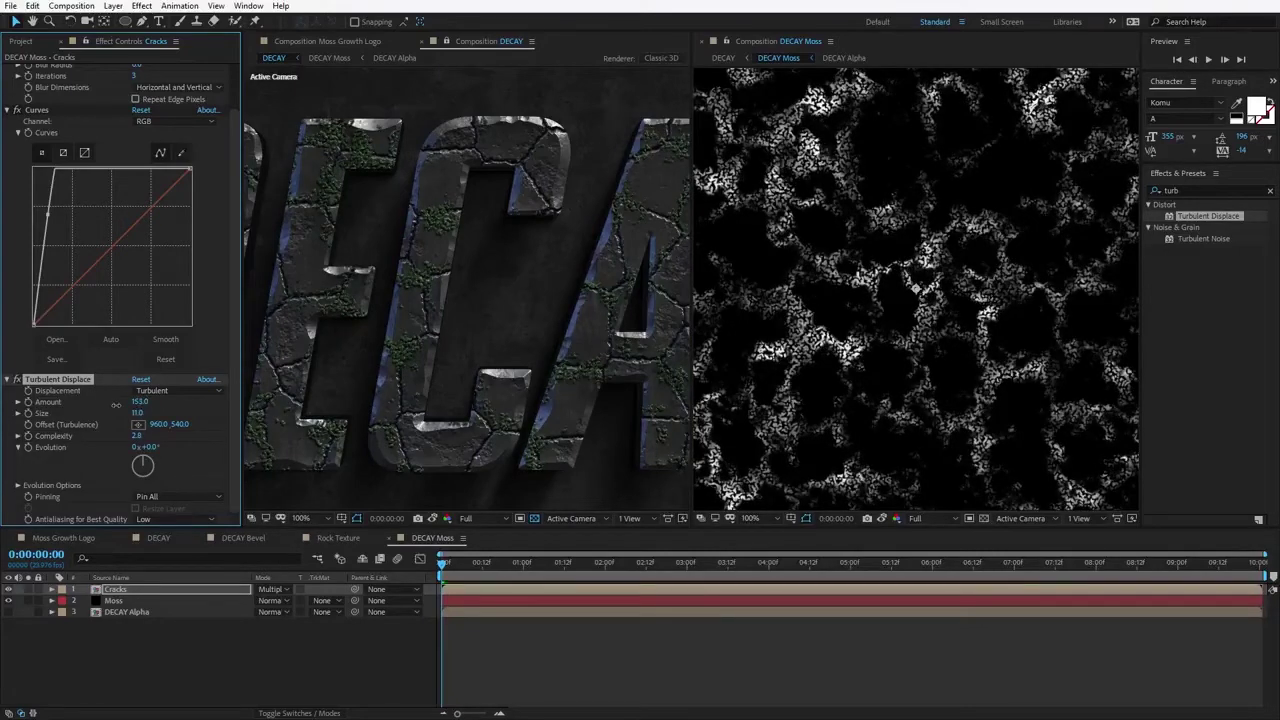
Step: Inspect the moss on the whole DECAY title and set the Cracks layer's Fast Box Blur radius to 13.1
{"action": "key", "text": "grave"}
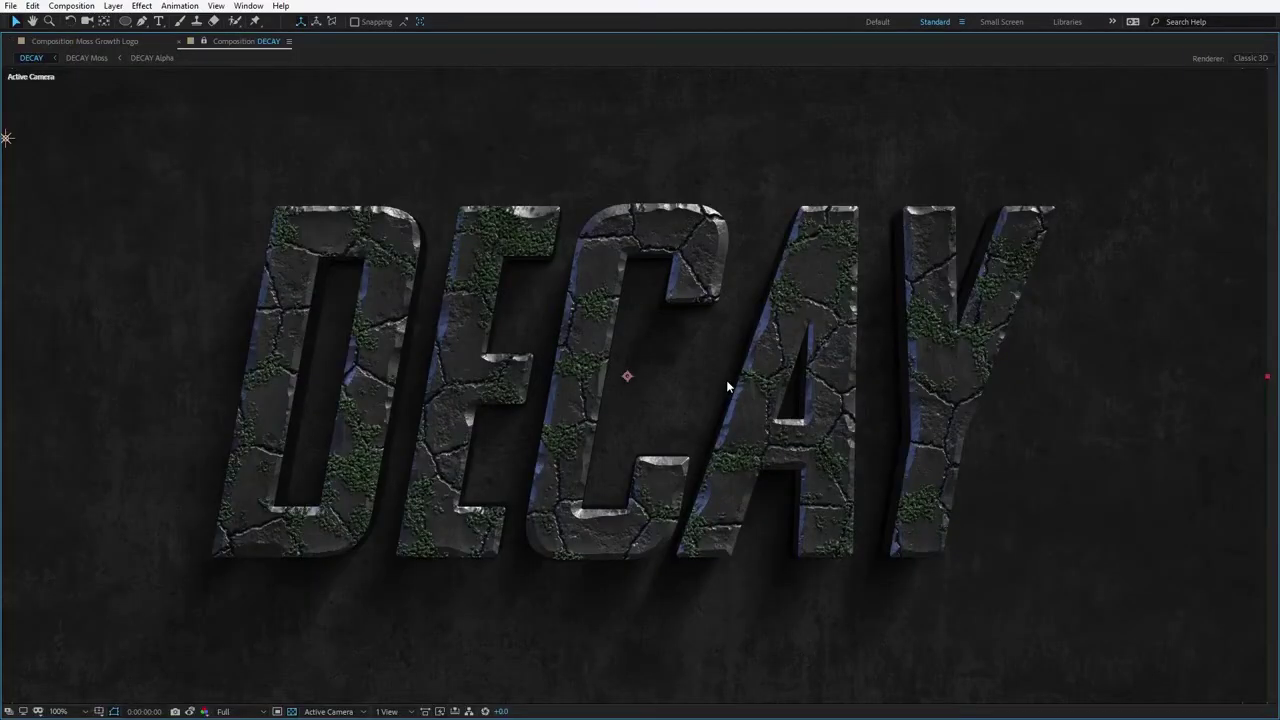
{"action": "key", "text": "grave"}
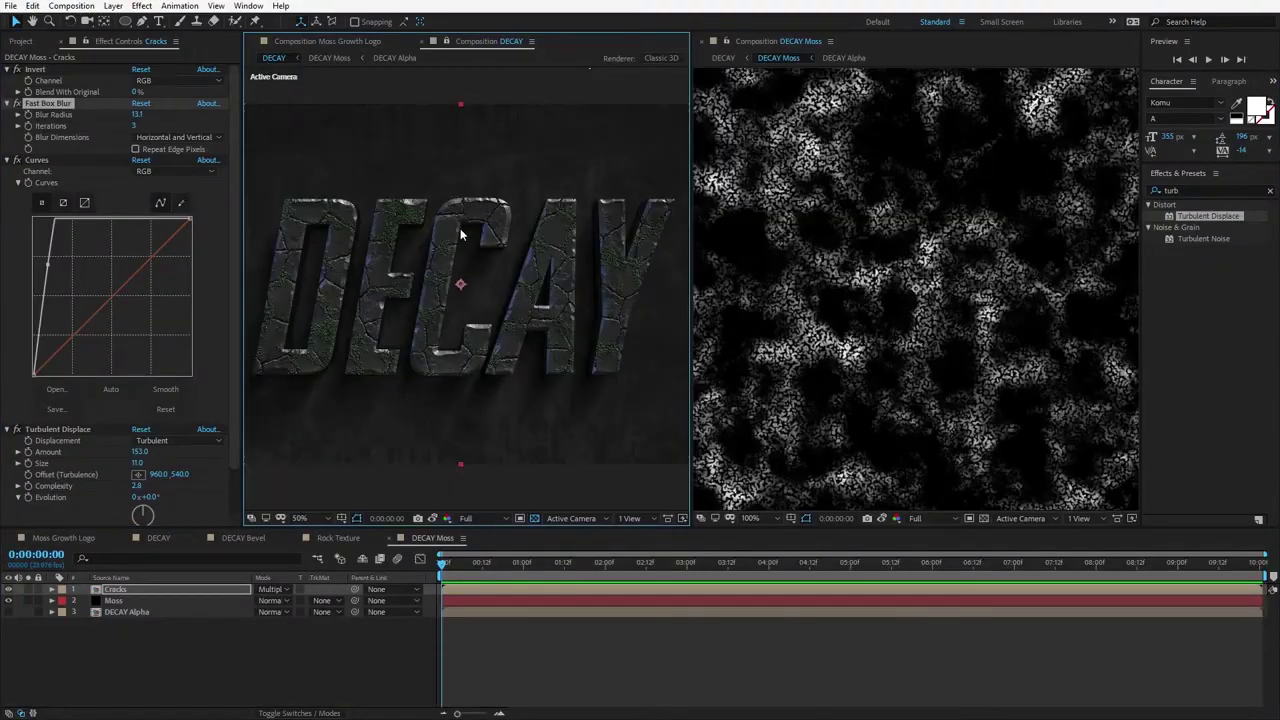
{"action": "key", "text": "period"}
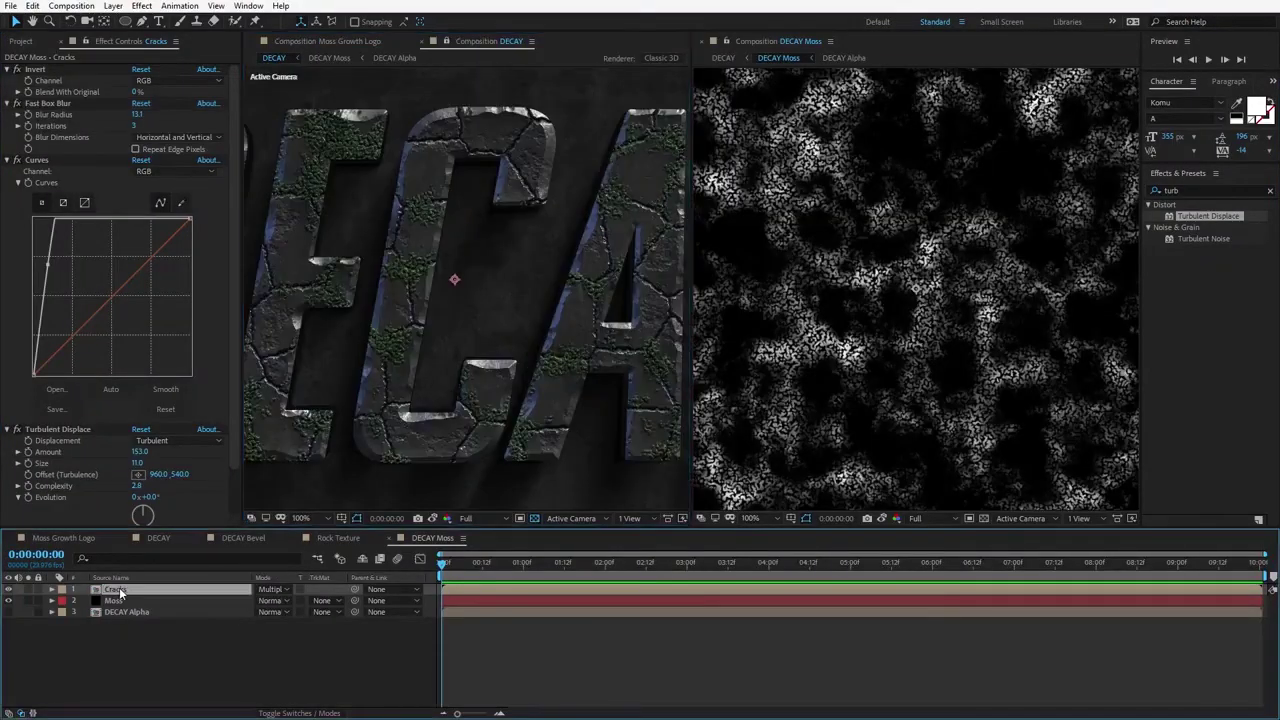
Step: Open the Cracks composition, raise the Cell Pattern's Size to 151 and fine-tune it for larger rock pieces
{"action": "double_click", "coordinate": [118, 590]}
{"action": "left_click", "coordinate": [122, 591]}
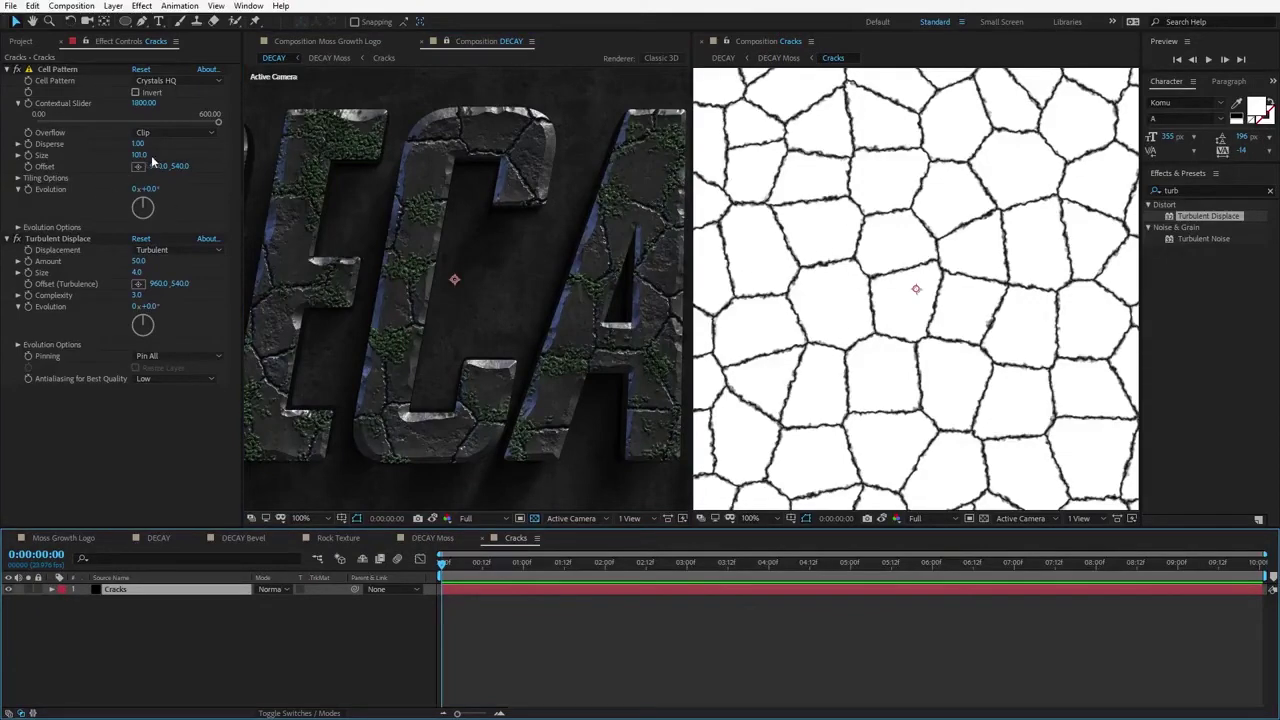
{"action": "left_click_drag", "start_coordinate": [139, 156], "coordinate": [189, 155]}
{"action": "key", "text": "comma"}
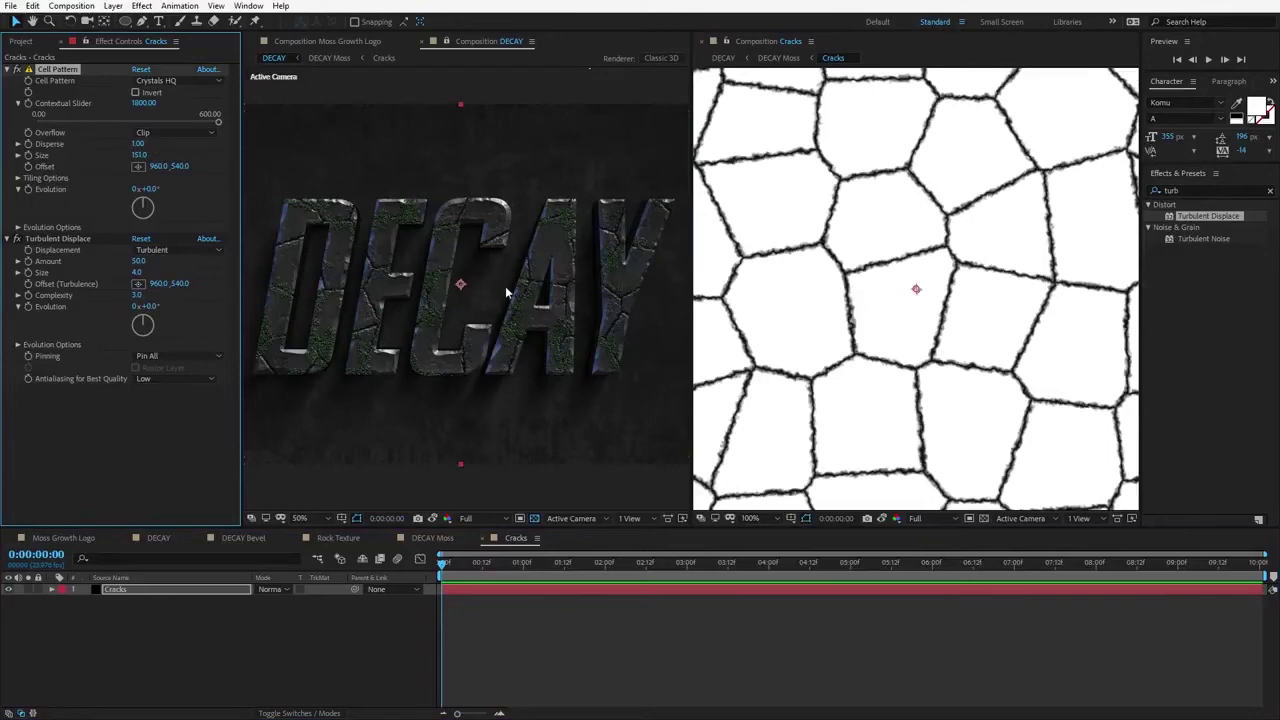
{"action": "key", "text": "period"}
{"action": "left_click_drag", "start_coordinate": [139, 149], "coordinate": [127, 155]}
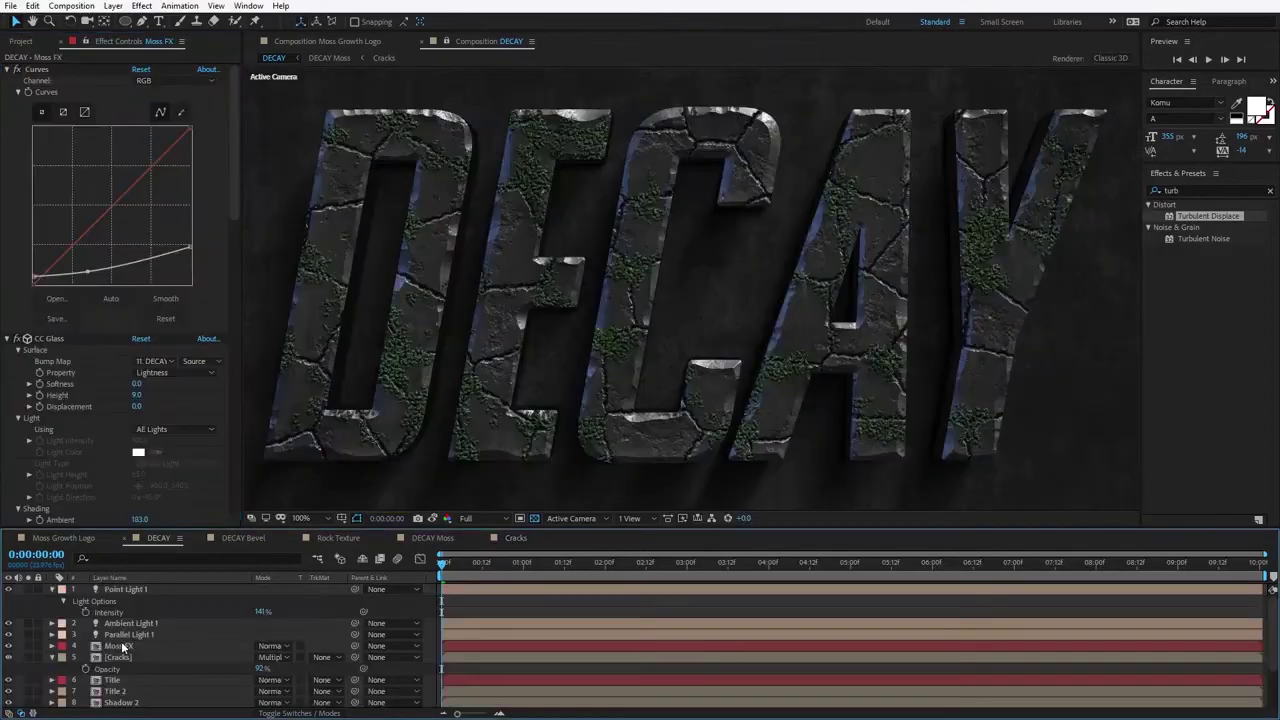
Step: Duplicate the Moss FX layer in the DECAY composition and rename the copy Grass FX
{"action": "left_click", "coordinate": [124, 648]}
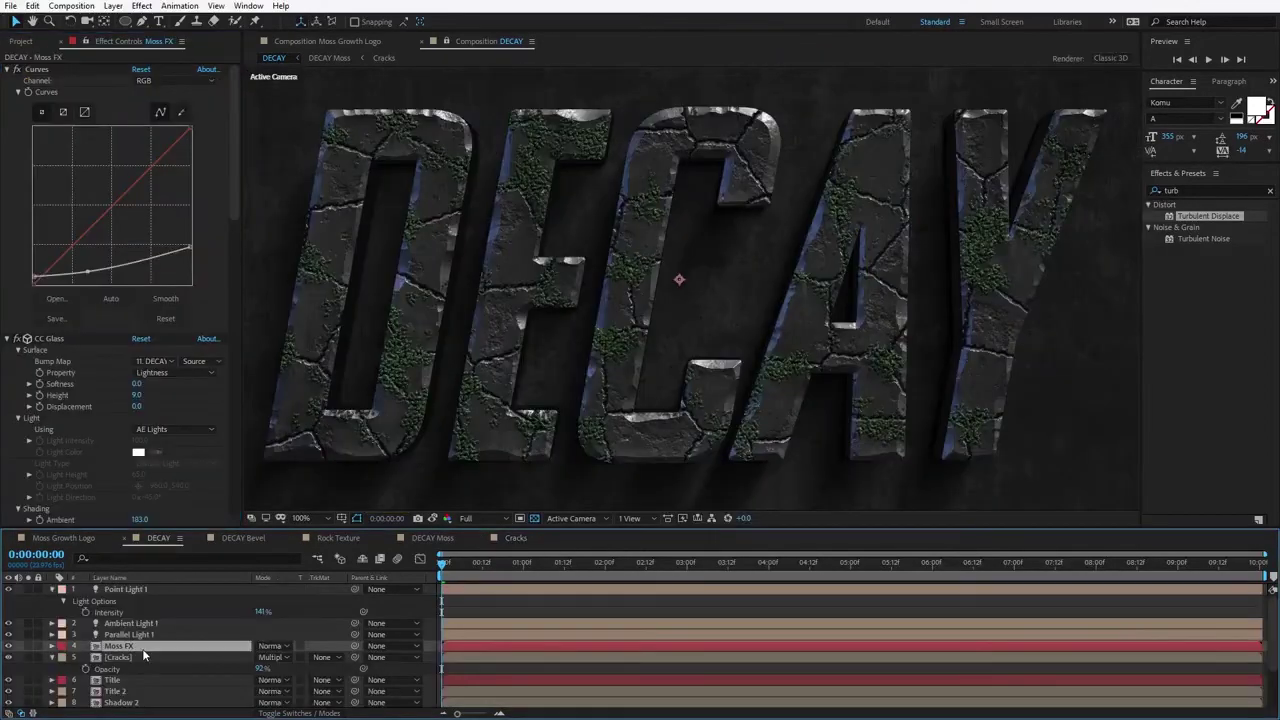
{"action": "left_click", "coordinate": [489, 675]}
{"action": "left_click", "coordinate": [146, 650]}
{"action": "left_click", "coordinate": [33, 6]}
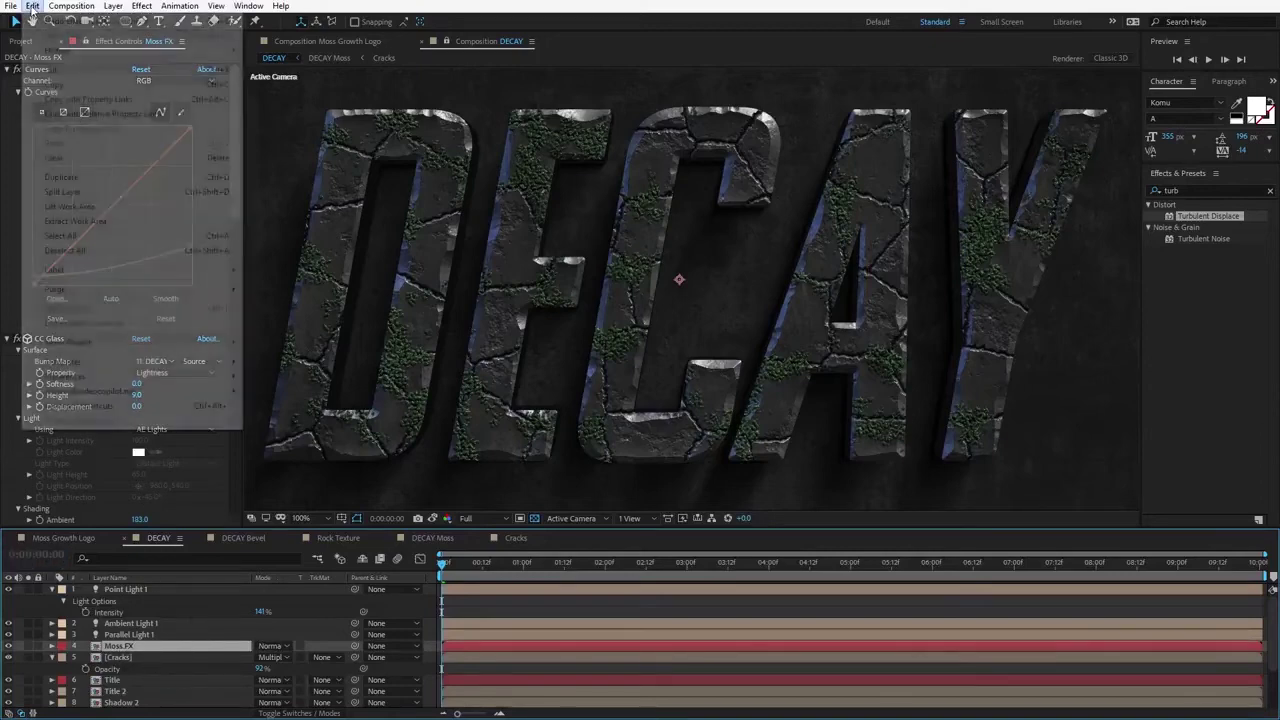
{"action": "left_click", "coordinate": [60, 177]}
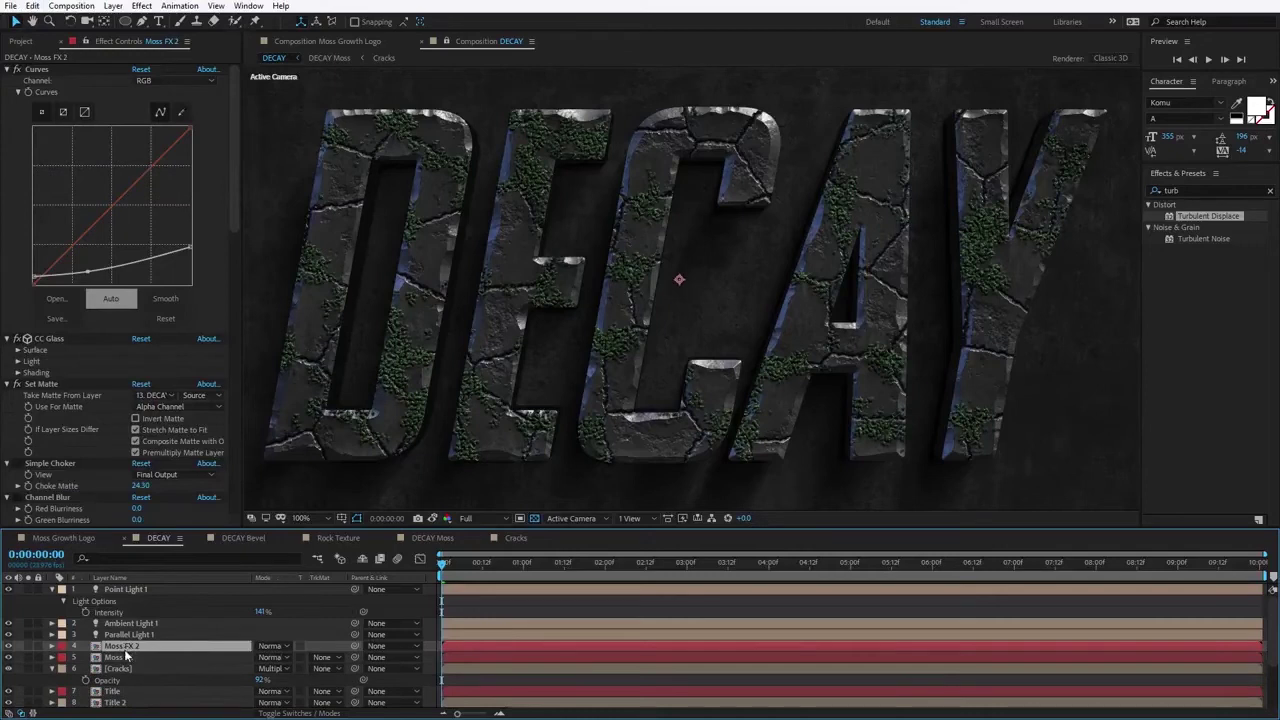
{"action": "key", "text": "Return"}
{"action": "type", "text": "Gra"}
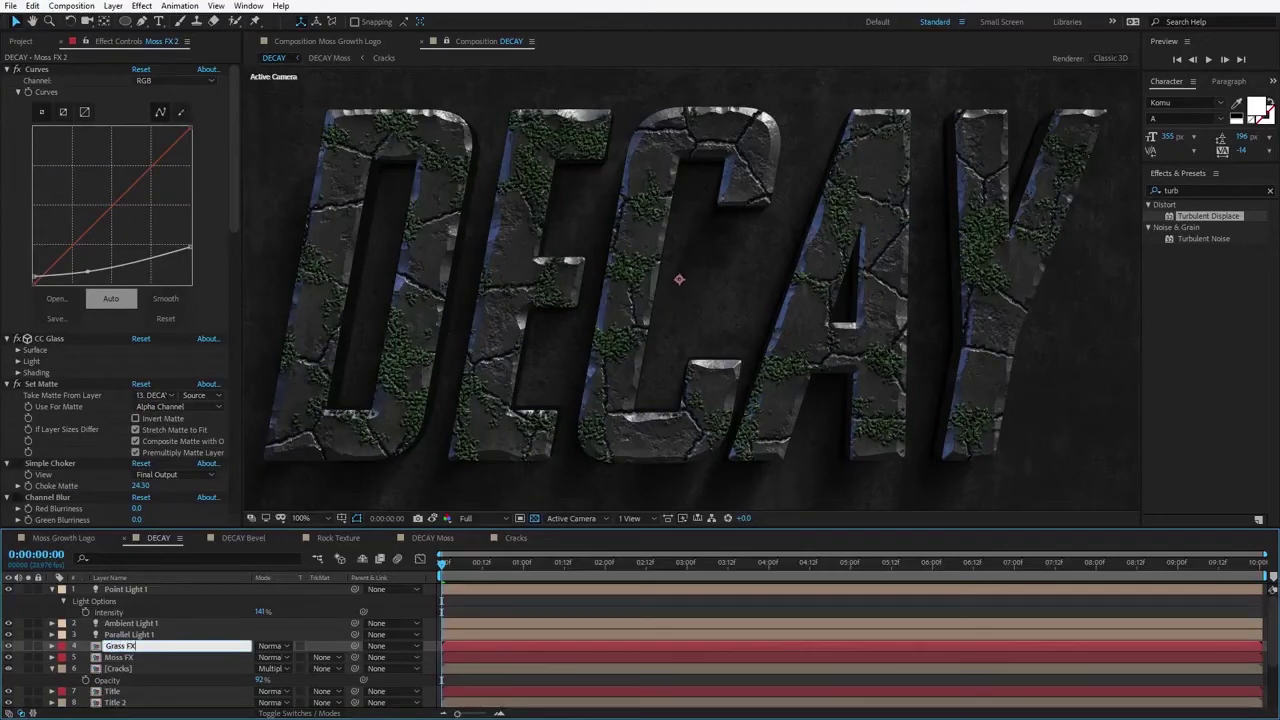
{"action": "type", "text": "ss FX"}
{"action": "key", "text": "Return"}
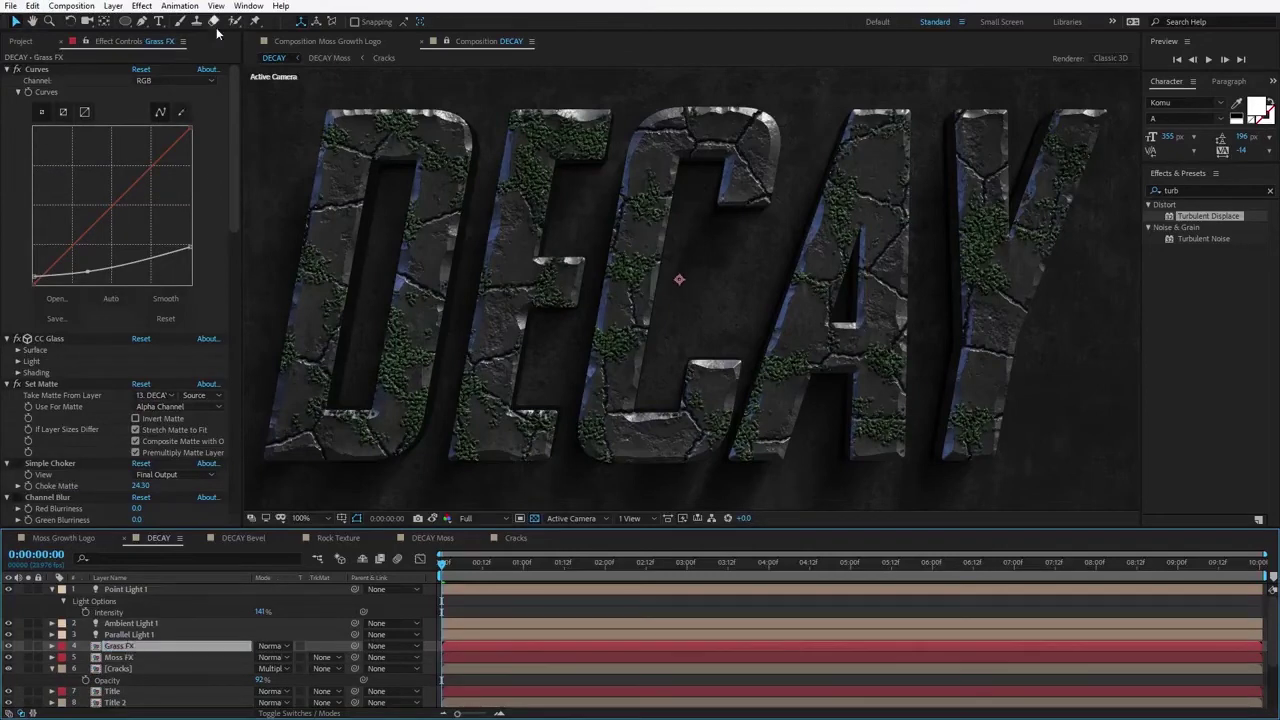
Step: Apply the CC Hair effect to the Grass FX layer and inspect the hair along the letters
{"action": "left_click", "coordinate": [1222, 189]}
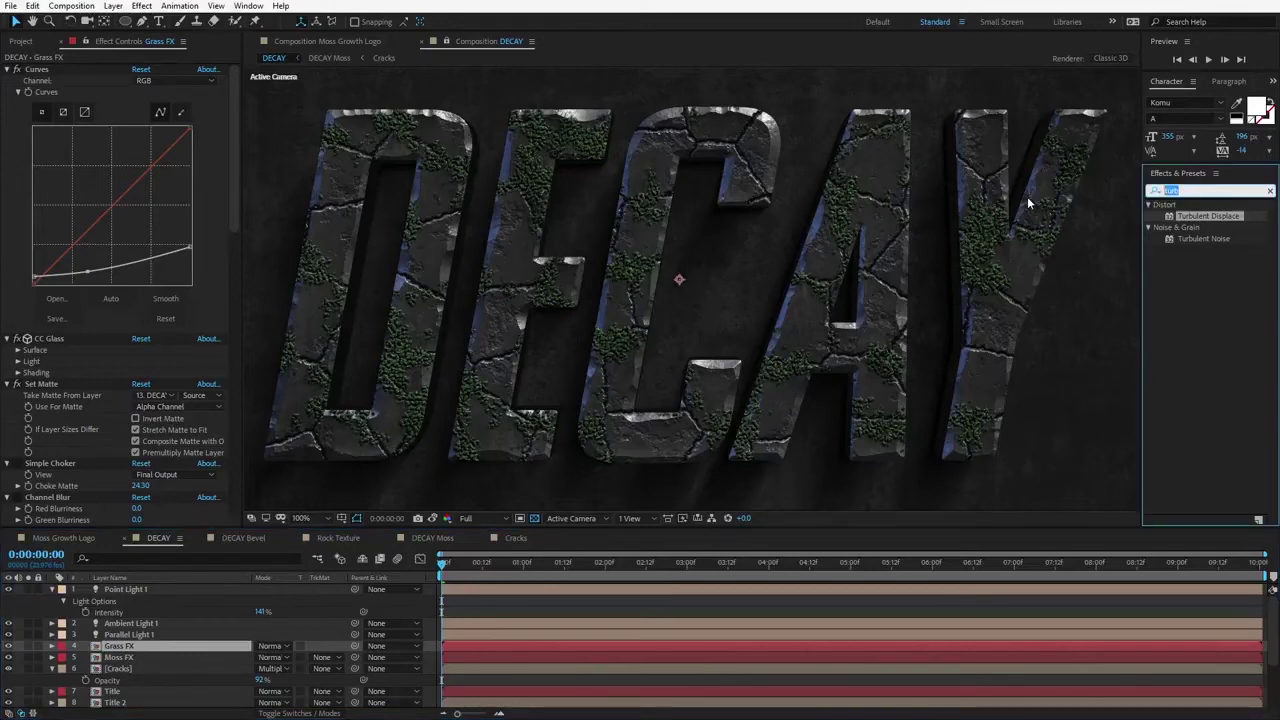
{"action": "type", "text": "cc hair"}
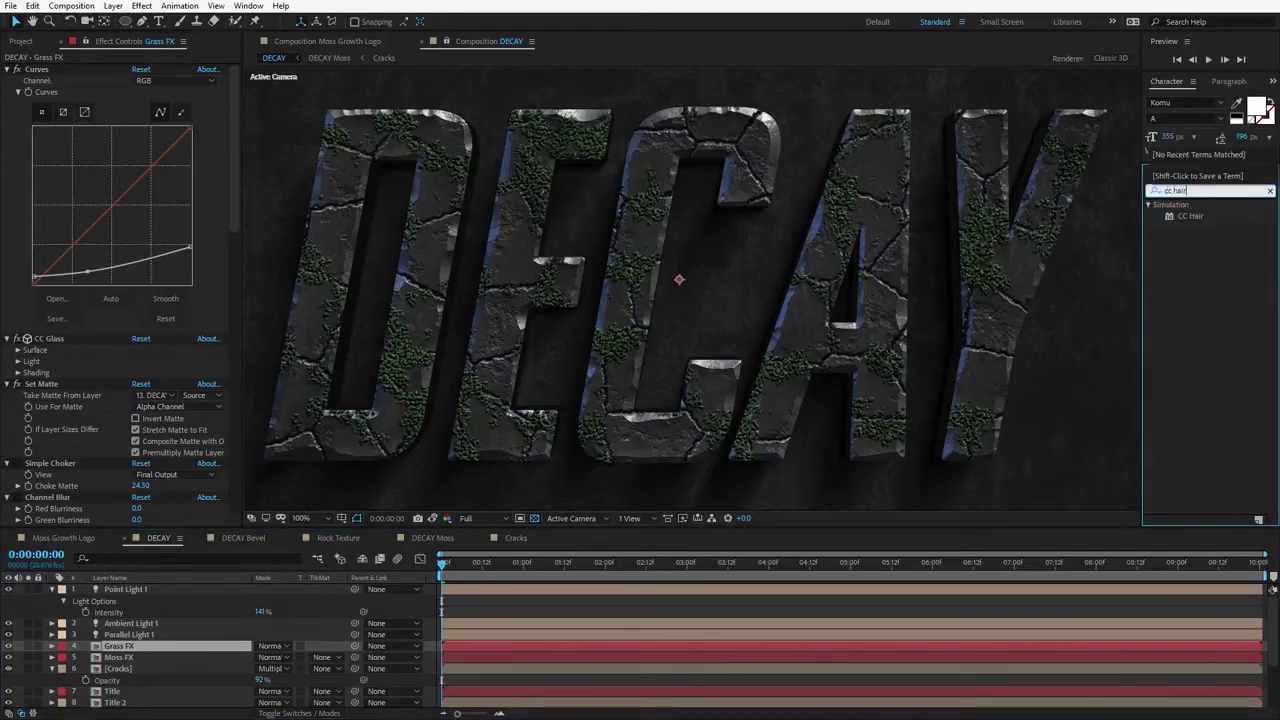
{"action": "left_click_drag", "start_coordinate": [1186, 216], "coordinate": [120, 646]}
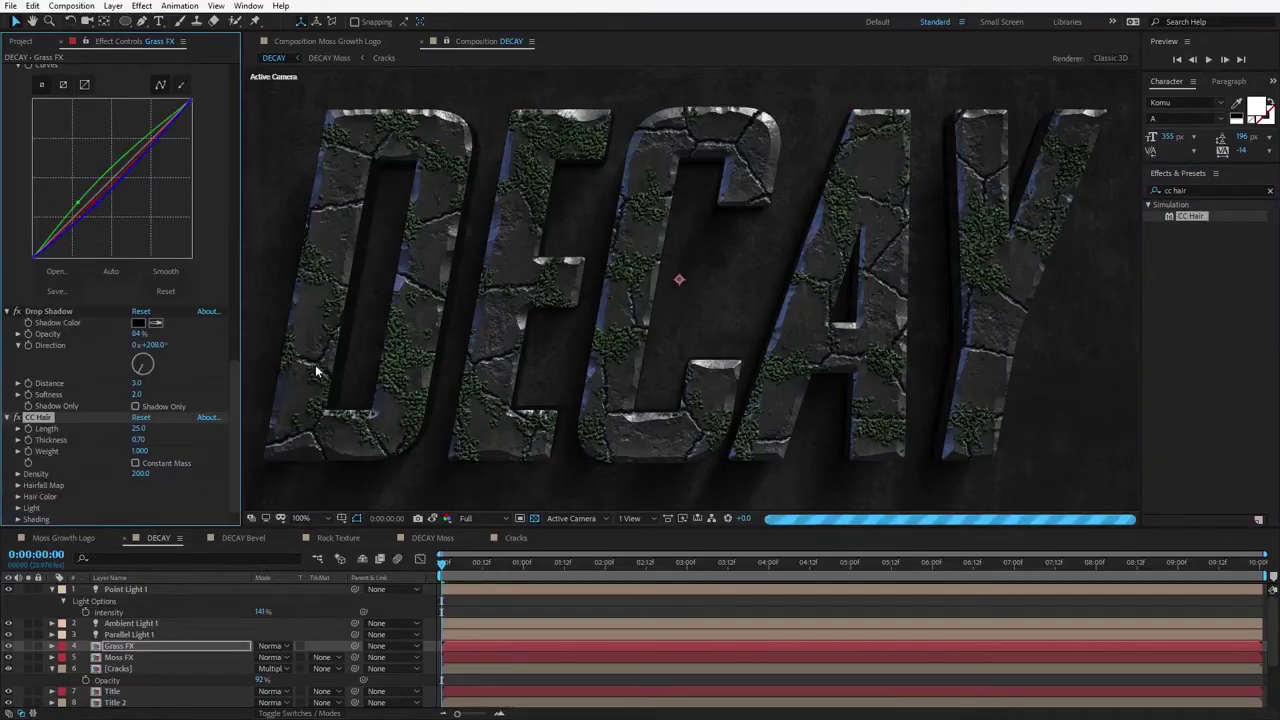
{"action": "key", "text": "period"}
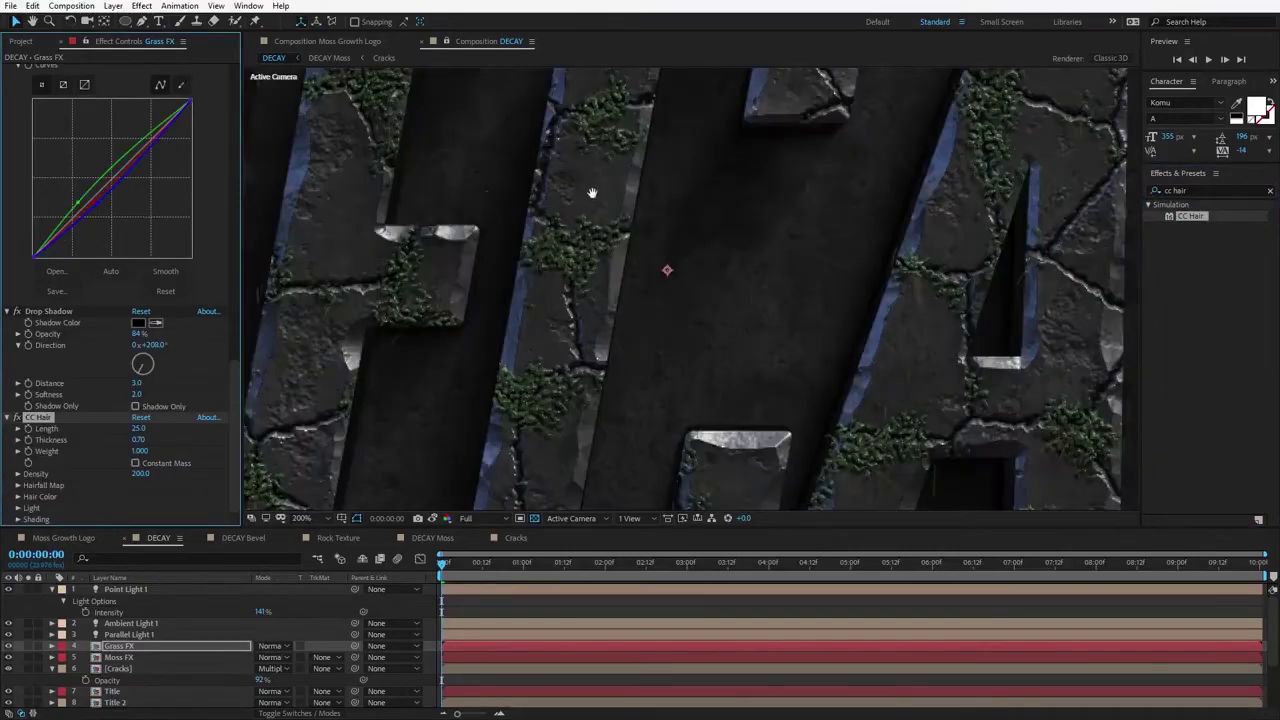
{"action": "left_click_drag", "start_coordinate": [591, 191], "coordinate": [905, 301]}
{"action": "left_click_drag", "start_coordinate": [498, 323], "coordinate": [680, 306]}
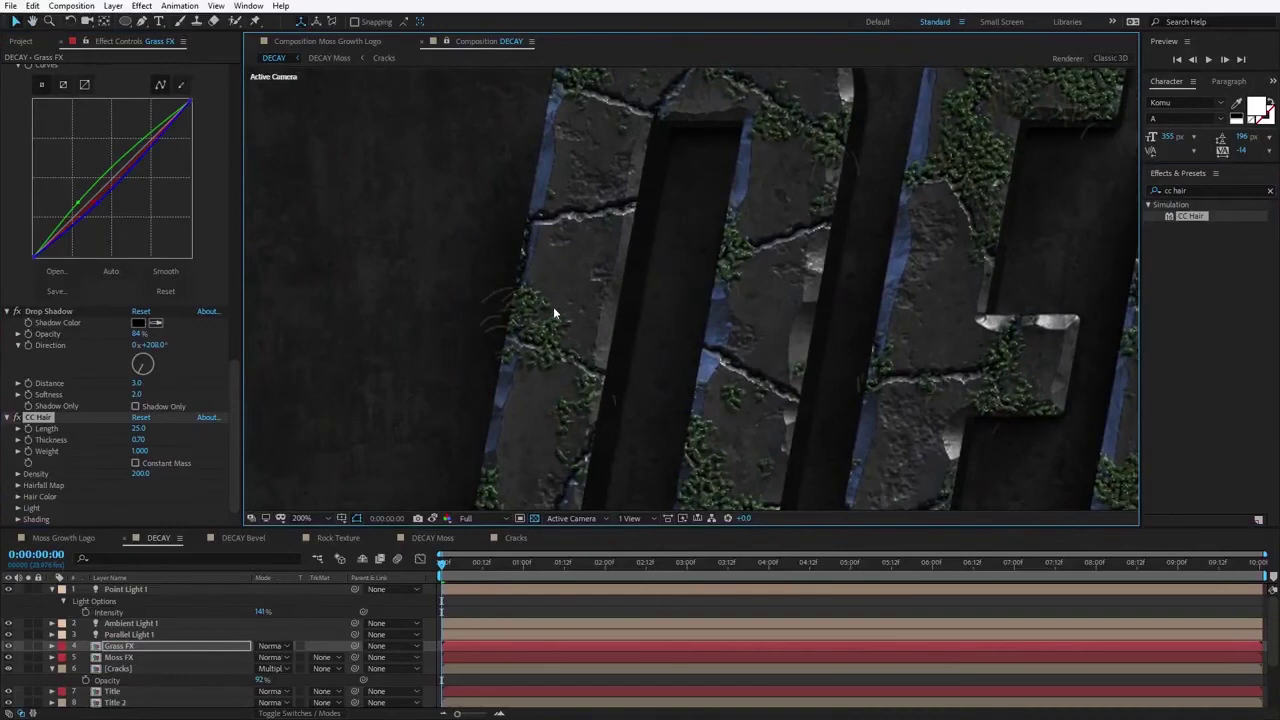
{"action": "key", "text": "comma"}
{"action": "left_click_drag", "start_coordinate": [555, 313], "coordinate": [279, 270]}
Step: Collapse the settings of all effects on the Grass FX layer
{"action": "scroll", "coordinate": [60, 200], "scroll_direction": "up", "scroll_amount": 1}
{"action": "left_click", "coordinate": [38, 104]}
{"action": "key", "text": "ctrl+a"}
{"action": "left_click", "coordinate": [7, 104]}
{"action": "left_click", "coordinate": [51, 234]}
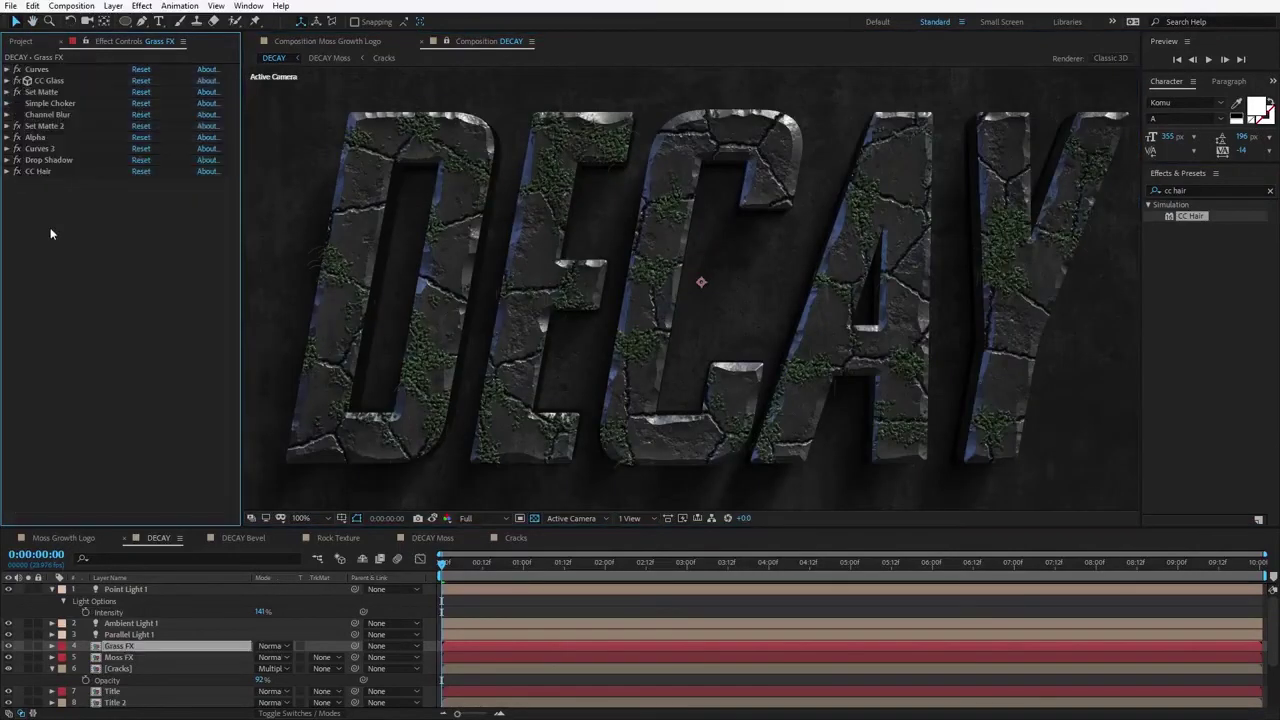
Step: Disable Drop Shadow on Grass FX and set CC Hair's Length to 50, Weight to 0.44 and Density to 392
{"action": "left_click", "coordinate": [8, 172]}
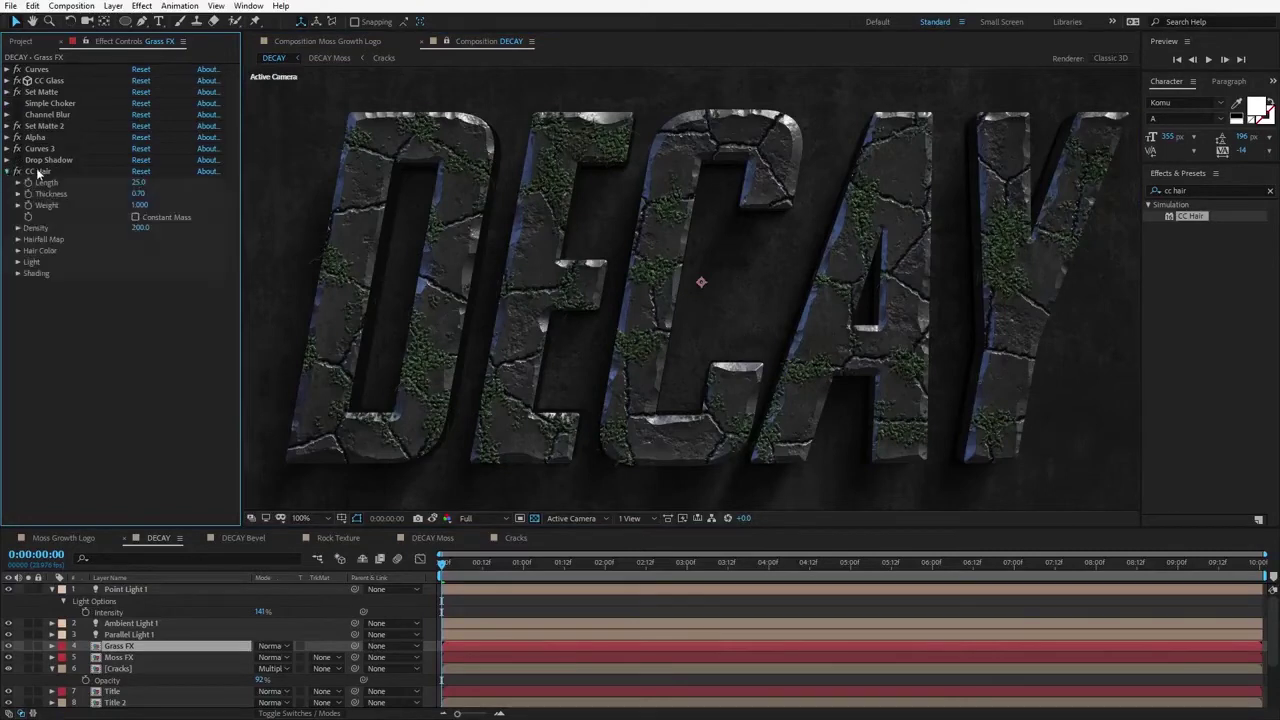
{"action": "left_click", "coordinate": [40, 173]}
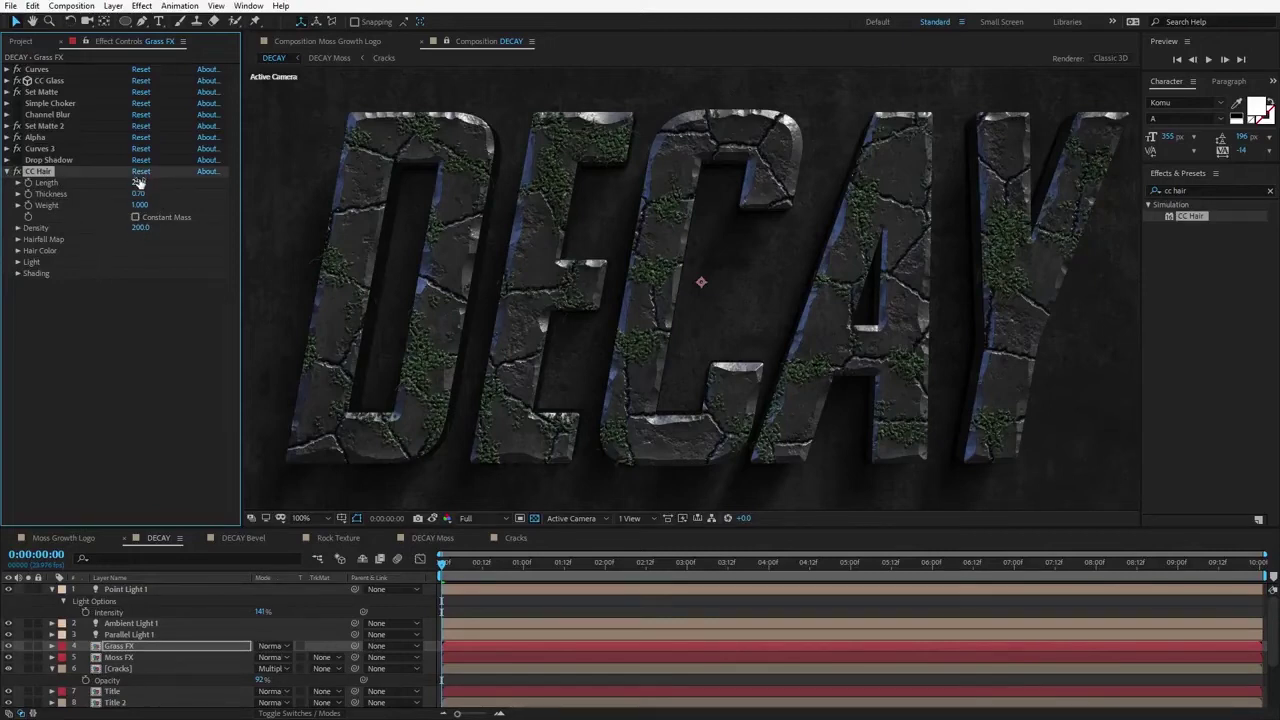
{"action": "left_click_drag", "start_coordinate": [138, 182], "coordinate": [284, 244]}
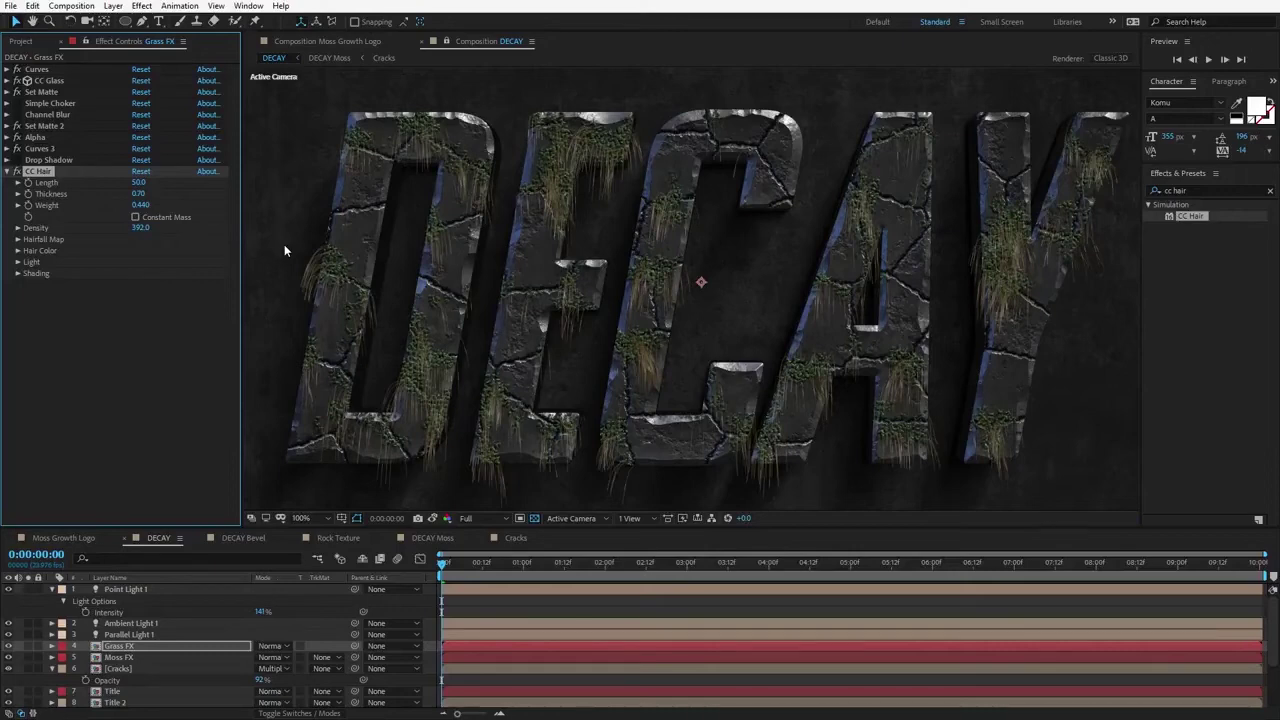
Step: Set CC Hair's hair color on the Grass FX layer to the green 415704
{"action": "left_click", "coordinate": [17, 262]}
{"action": "left_click", "coordinate": [17, 250]}
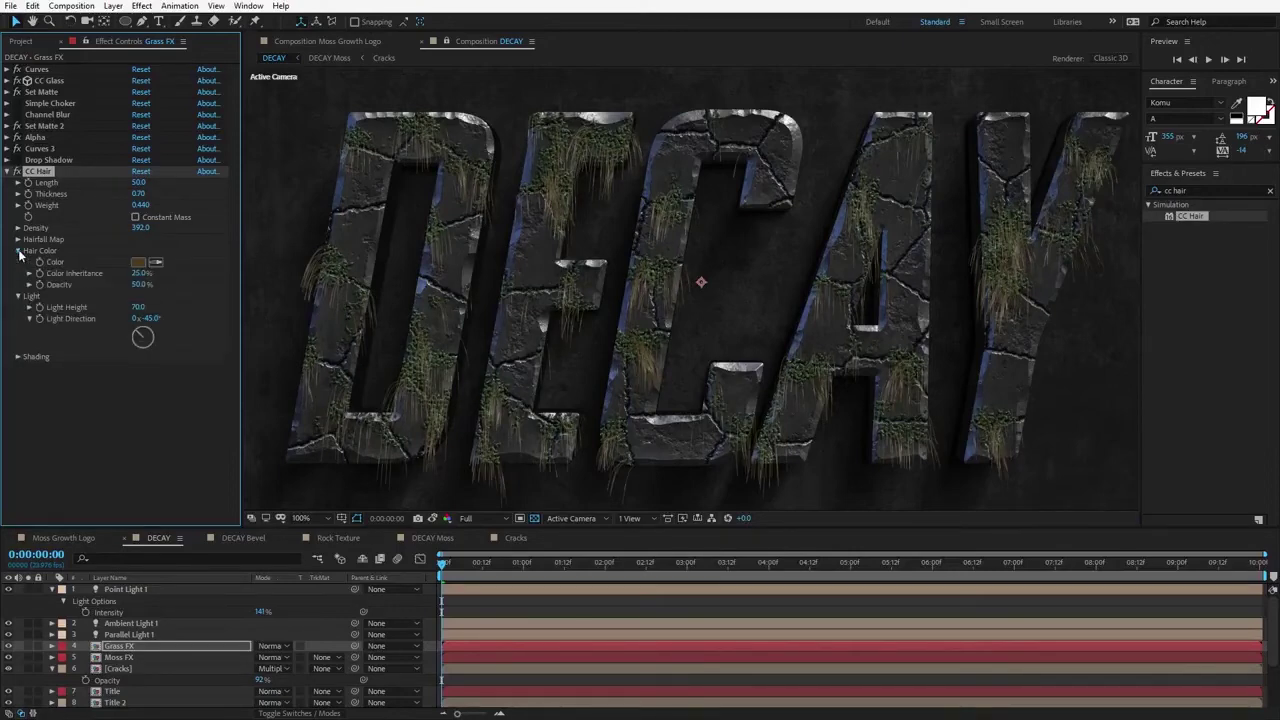
{"action": "left_click", "coordinate": [137, 263]}
{"action": "mouse_move", "coordinate": [591, 654]}
{"action": "left_mouse_down"}
{"action": "mouse_move", "coordinate": [591, 622]}
{"action": "mouse_move", "coordinate": [567, 611]}
{"action": "mouse_move", "coordinate": [594, 636]}
{"action": "left_mouse_up"}
{"action": "left_click", "coordinate": [572, 586]}
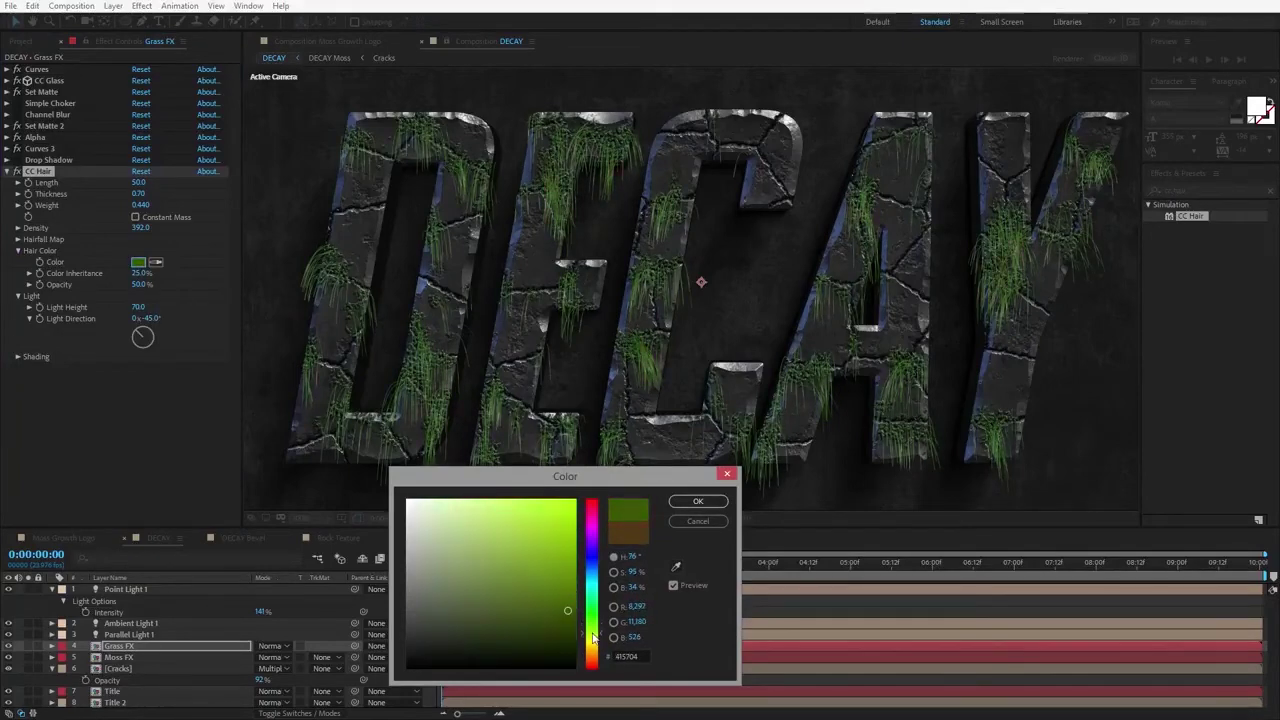
{"action": "key", "text": "Return"}
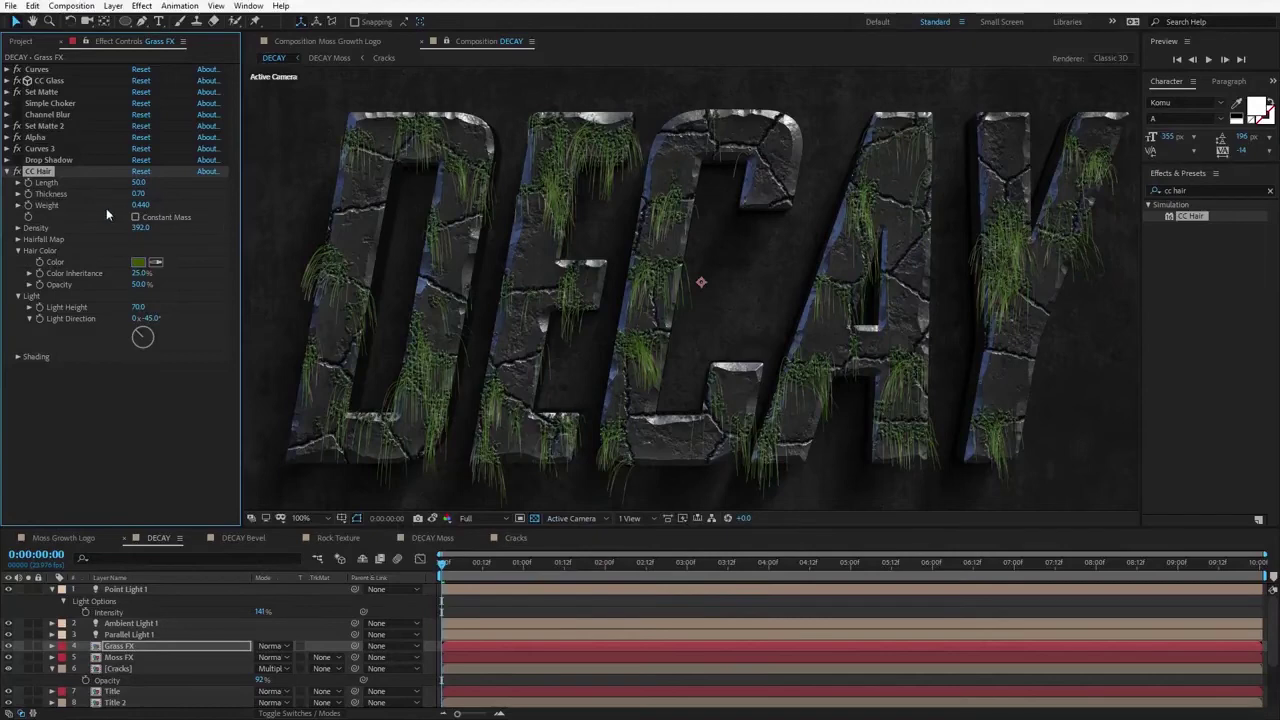
Step: Set CC Hair's Thickness to 1.45, Weight to 0.09, Add Noise to 21% and Density to 262, and check the blades up close
{"action": "mouse_move", "coordinate": [138, 193]}
{"action": "left_mouse_down"}
{"action": "mouse_move", "coordinate": [178, 185]}
{"action": "mouse_move", "coordinate": [122, 205]}
{"action": "left_mouse_up"}
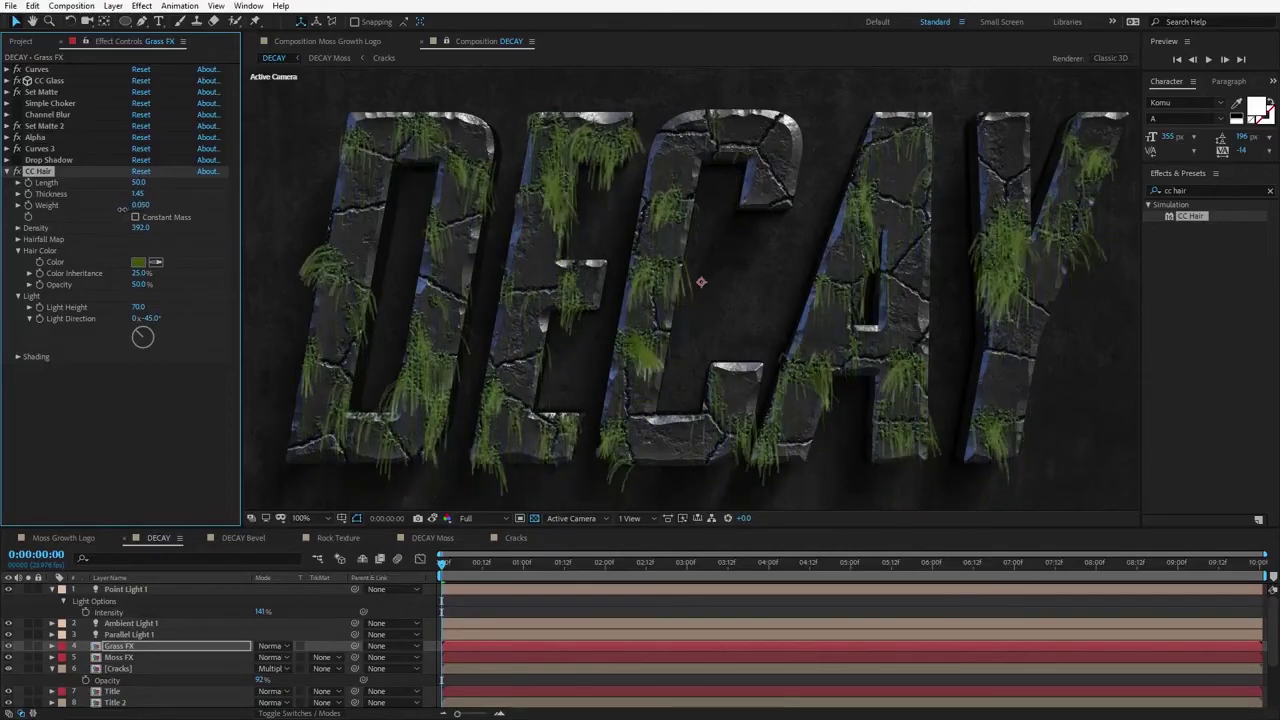
{"action": "left_click", "coordinate": [18, 240]}
{"action": "left_click_drag", "start_coordinate": [140, 296], "coordinate": [147, 296]}
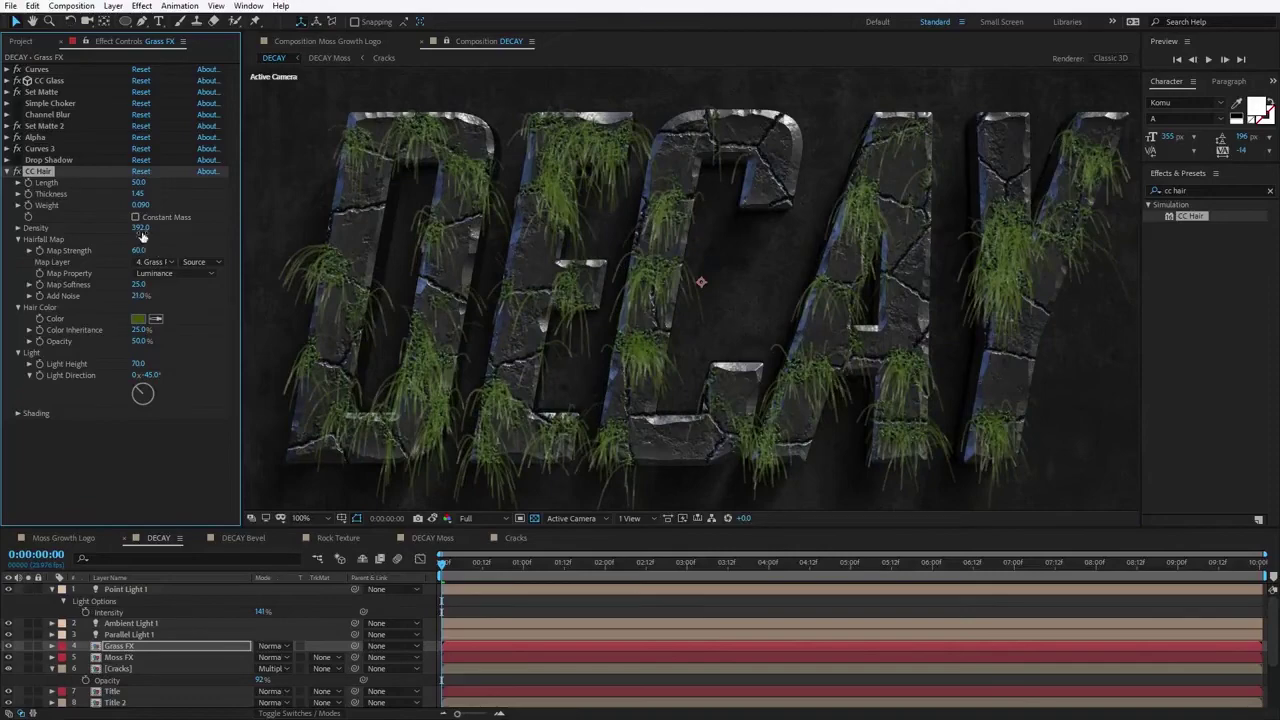
{"action": "left_click_drag", "start_coordinate": [140, 228], "coordinate": [66, 245]}
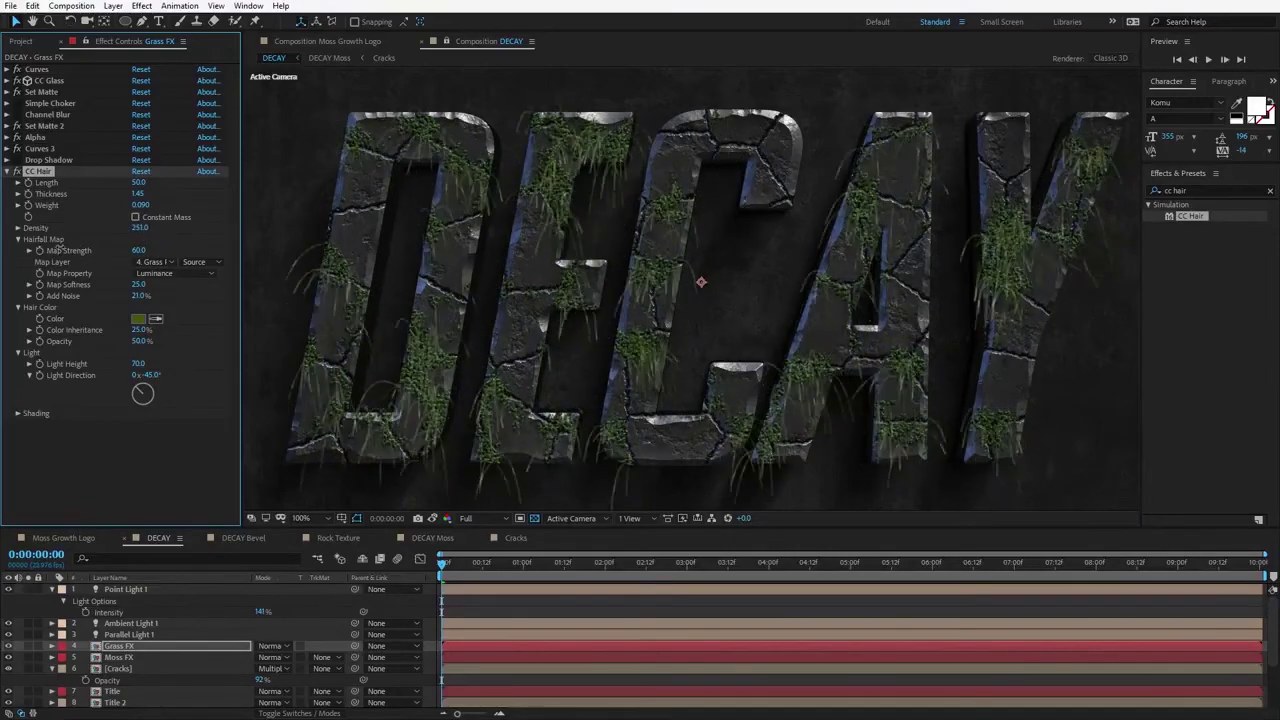
{"action": "key", "text": "period"}
{"action": "key", "text": "period"}
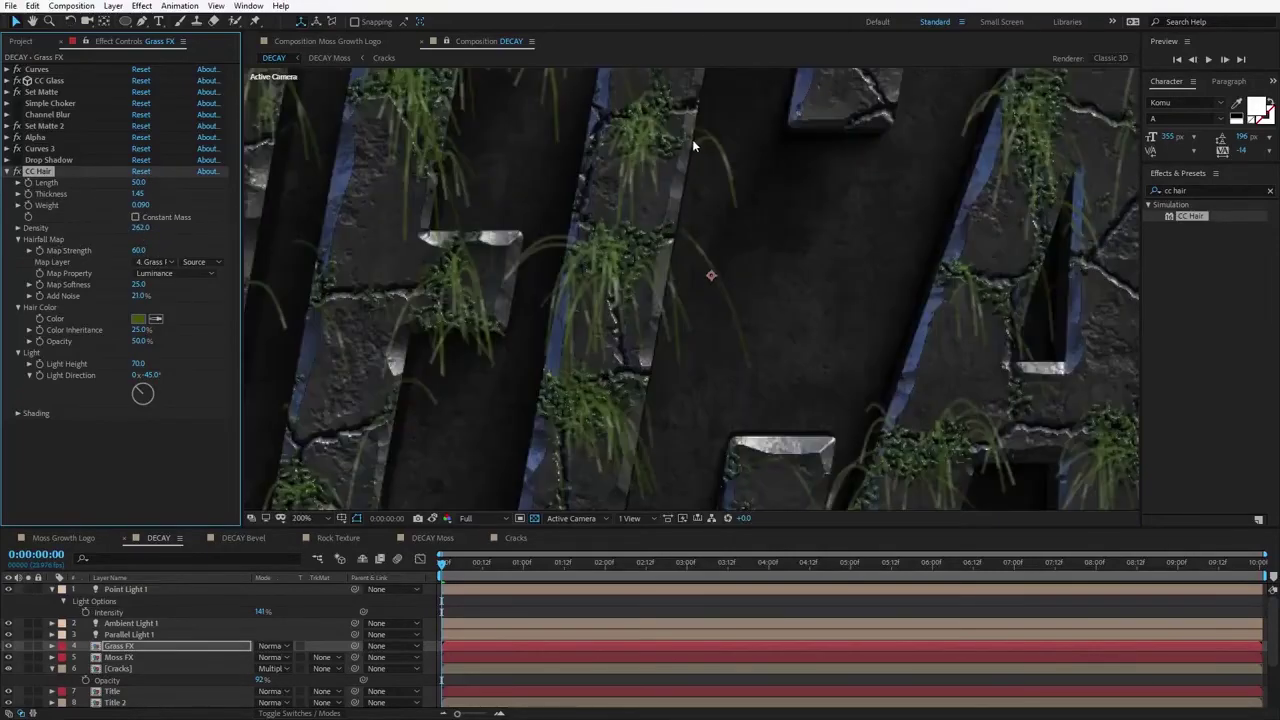
{"action": "key", "text": "comma"}
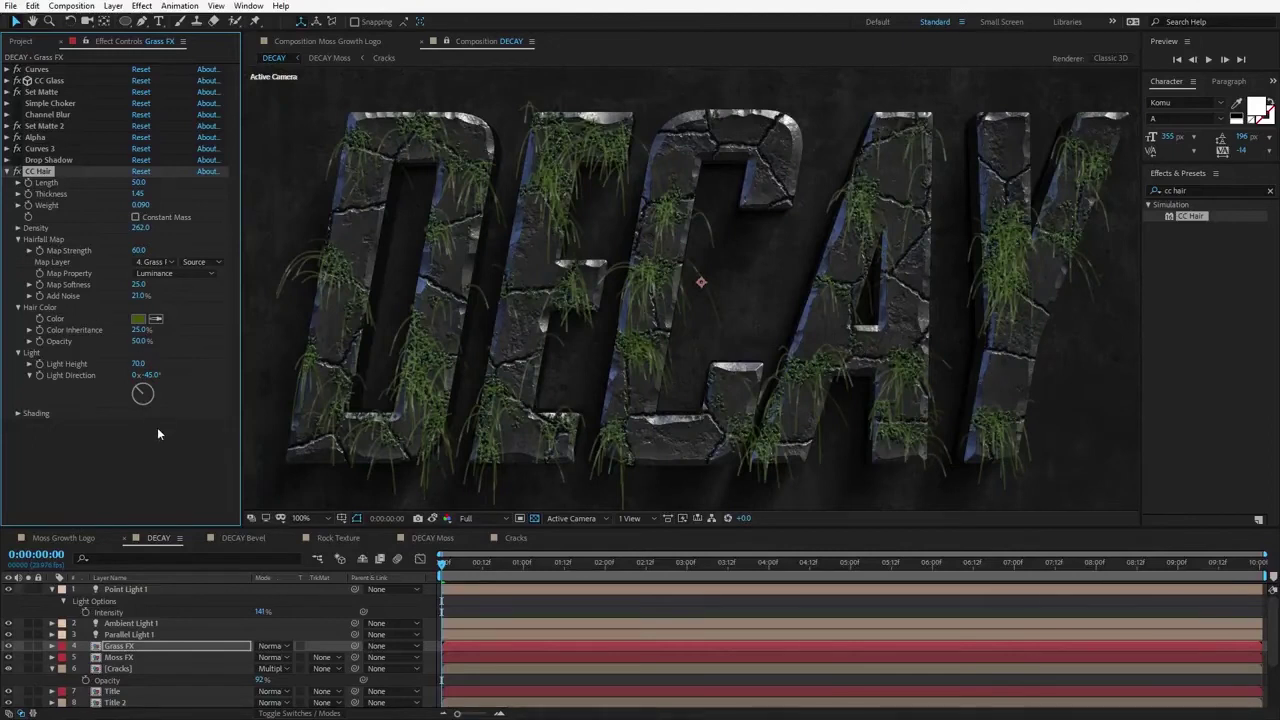
Step: Apply the Turbulent Displace effect to the Grass FX layer with Size 2 and Amount 65
{"action": "left_click", "coordinate": [128, 452]}
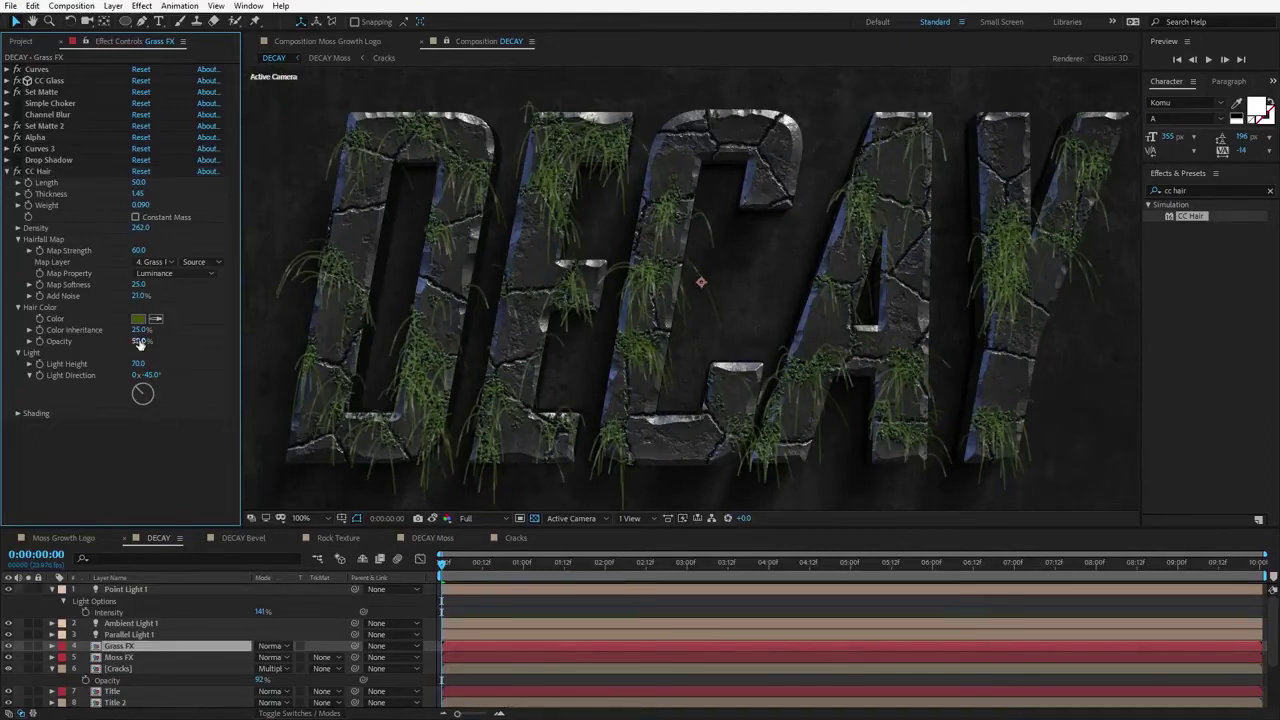
{"action": "key", "text": "ctrl+space"}
{"action": "type", "text": "tur"}
{"action": "key", "text": "Return"}
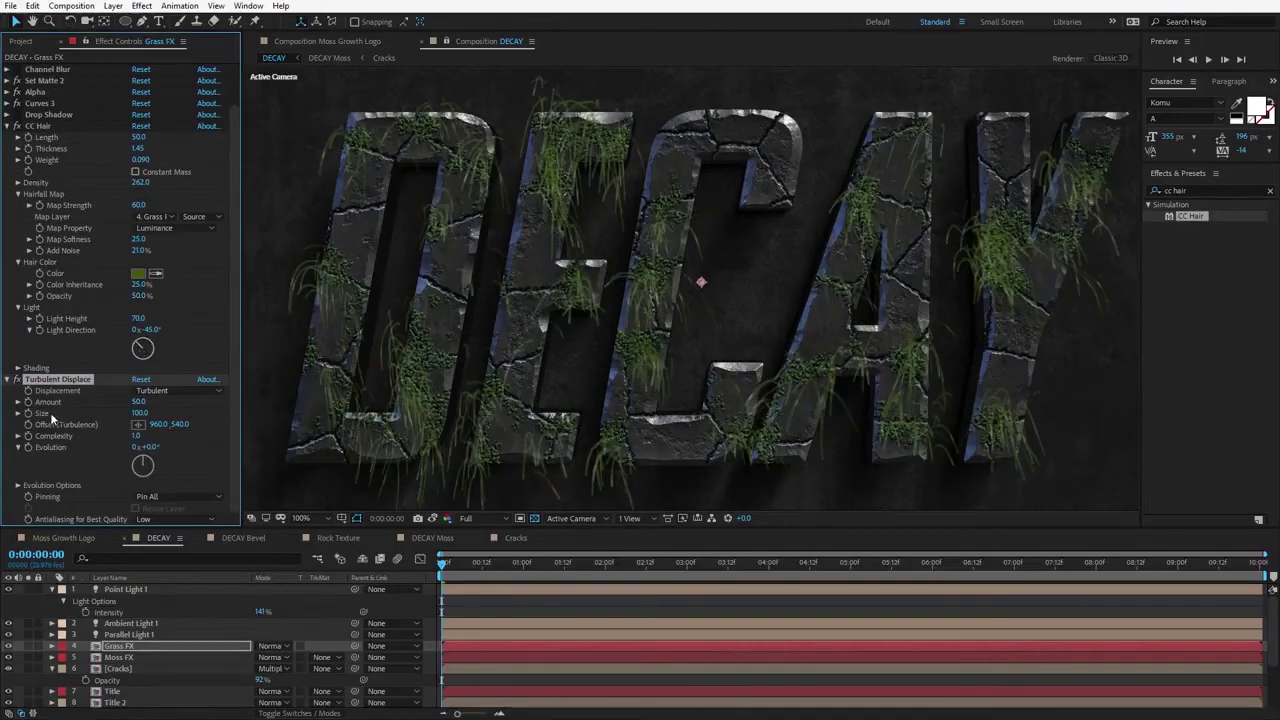
{"action": "left_click", "coordinate": [140, 413]}
{"action": "type", "text": "2"}
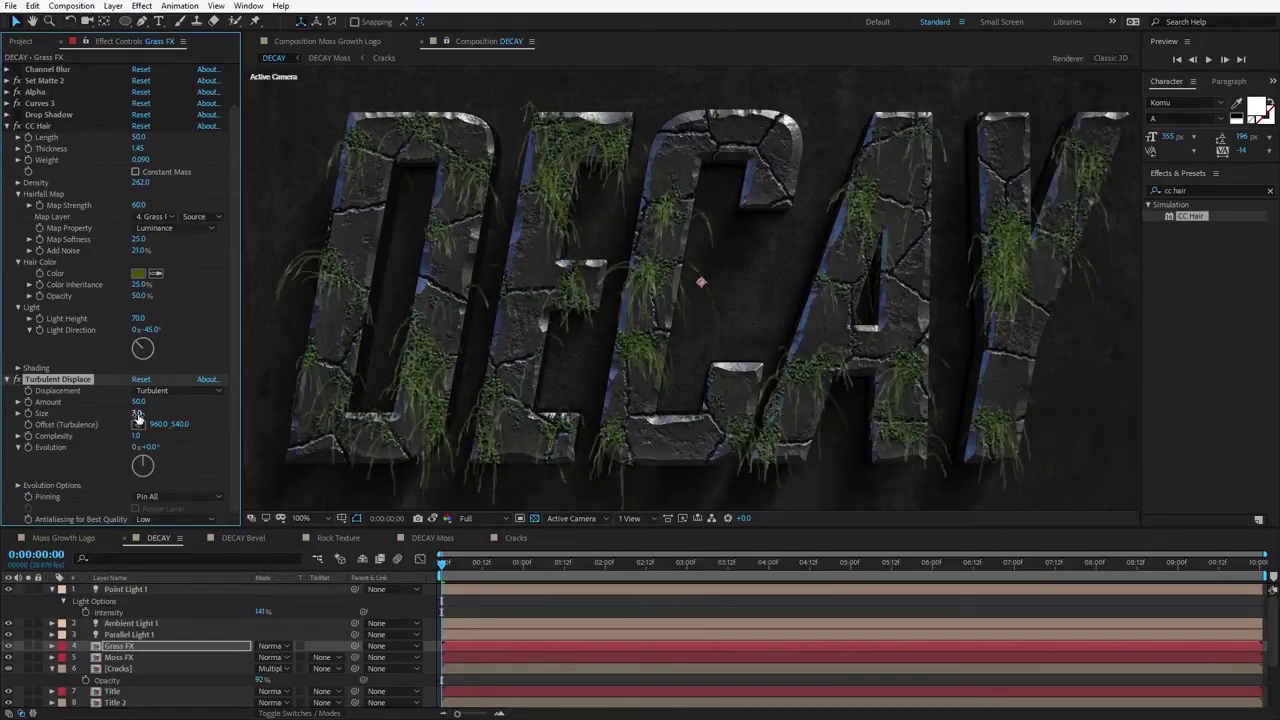
{"action": "key", "text": "Return"}
Step: Darken CC Hair's color to 2A3901 and set its Opacity to 79% and Color Inheritance to 45%
{"action": "mouse_move", "coordinate": [137, 297]}
{"action": "left_mouse_down"}
{"action": "mouse_move", "coordinate": [187, 292]}
{"action": "mouse_move", "coordinate": [158, 283]}
{"action": "mouse_move", "coordinate": [119, 296]}
{"action": "left_mouse_up"}
{"action": "left_click", "coordinate": [138, 273]}
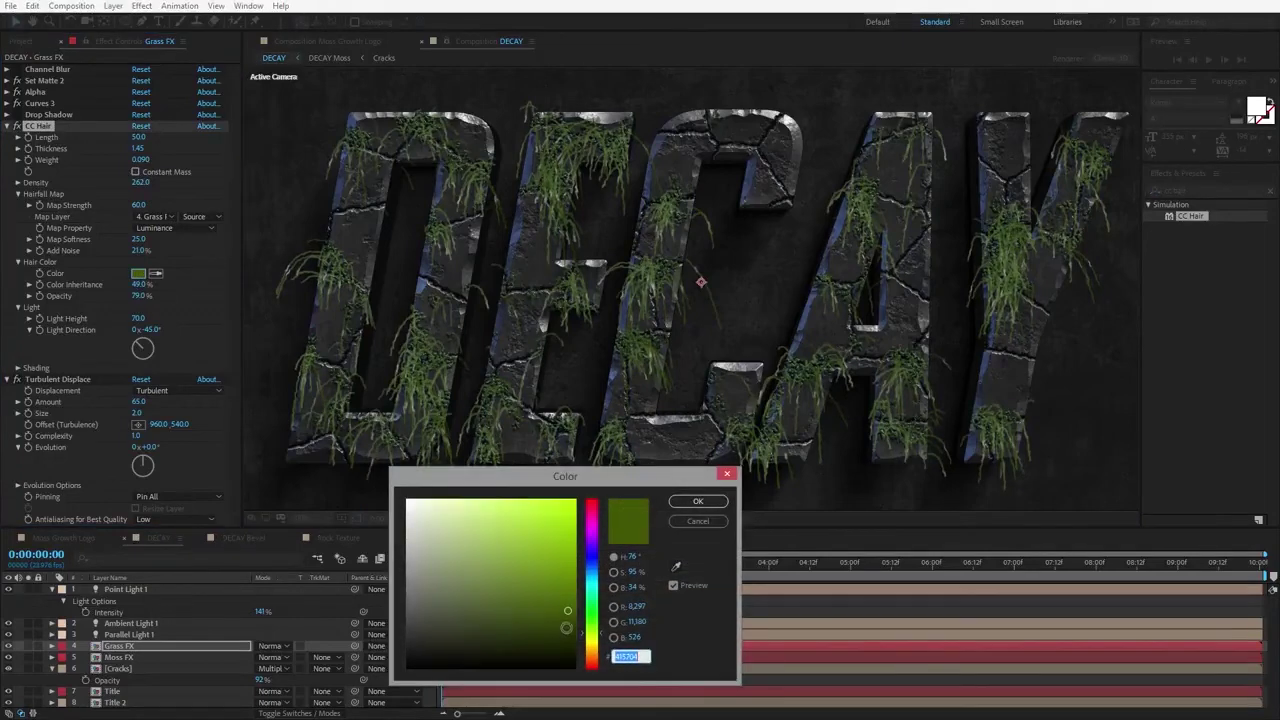
{"action": "left_click_drag", "start_coordinate": [566, 626], "coordinate": [572, 630]}
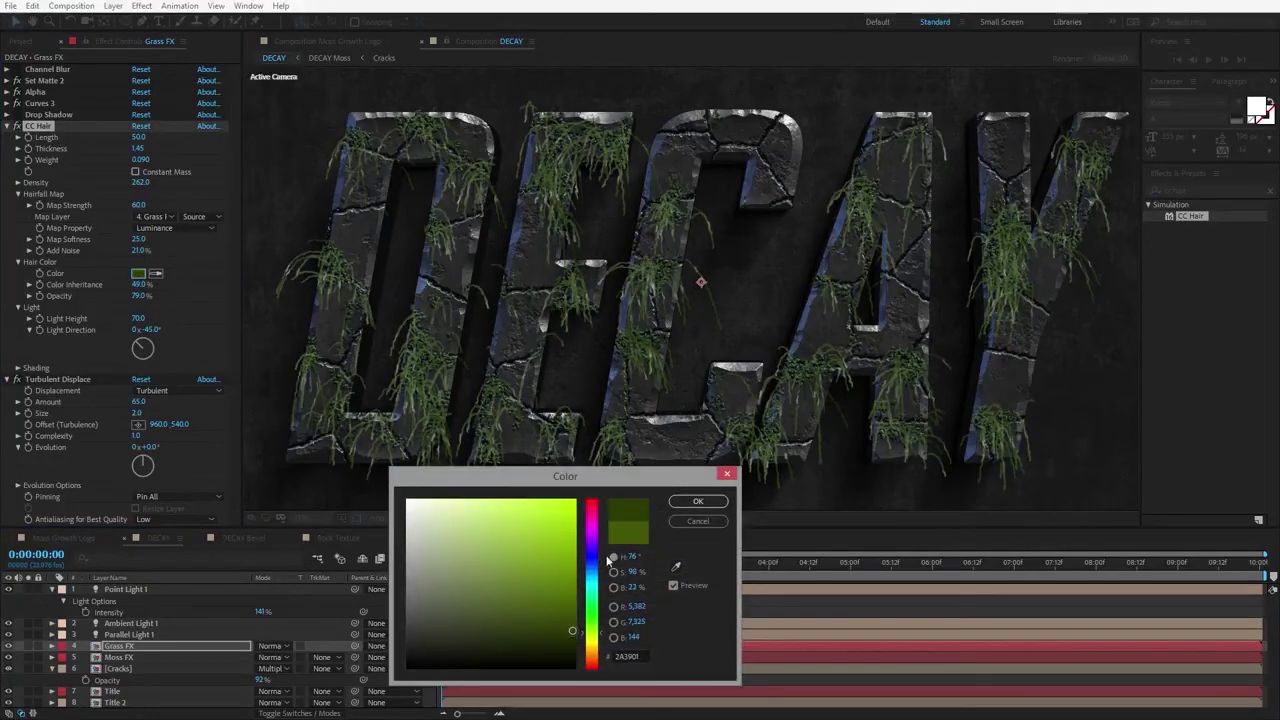
{"action": "left_click", "coordinate": [698, 501]}
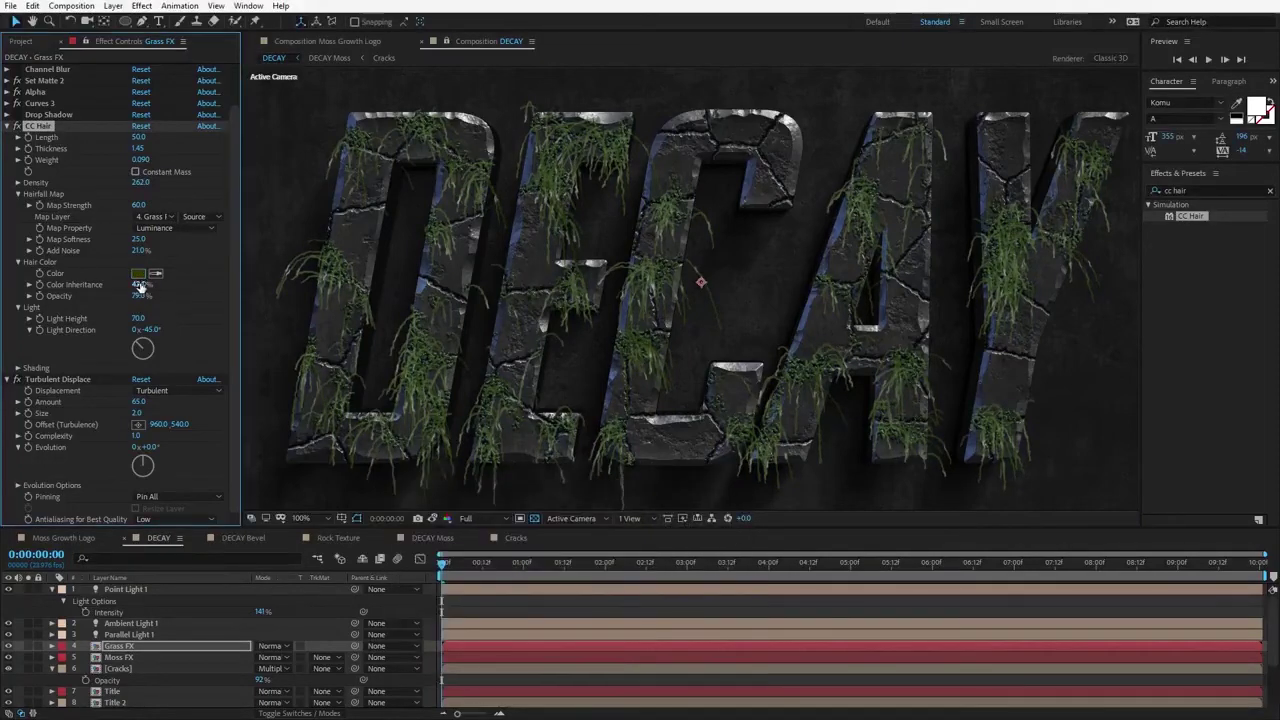
{"action": "left_click_drag", "start_coordinate": [140, 284], "coordinate": [186, 286]}
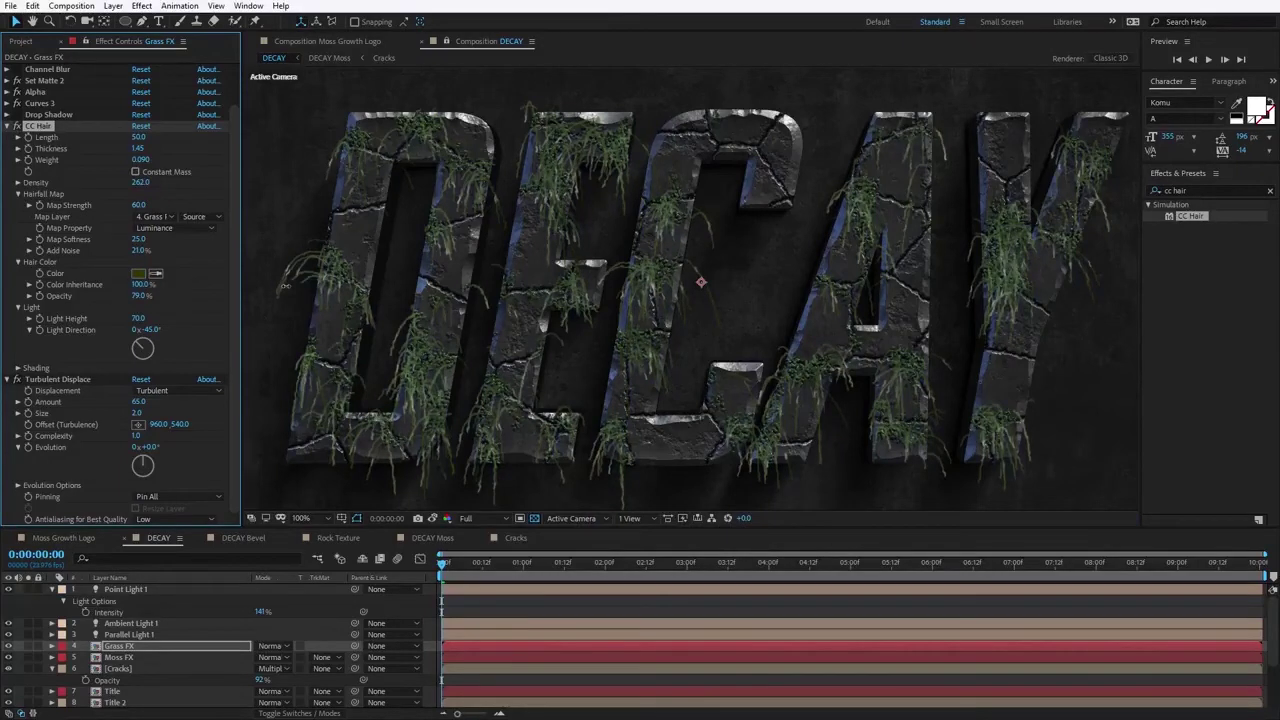
{"action": "left_click_drag", "start_coordinate": [286, 286], "coordinate": [199, 295]}
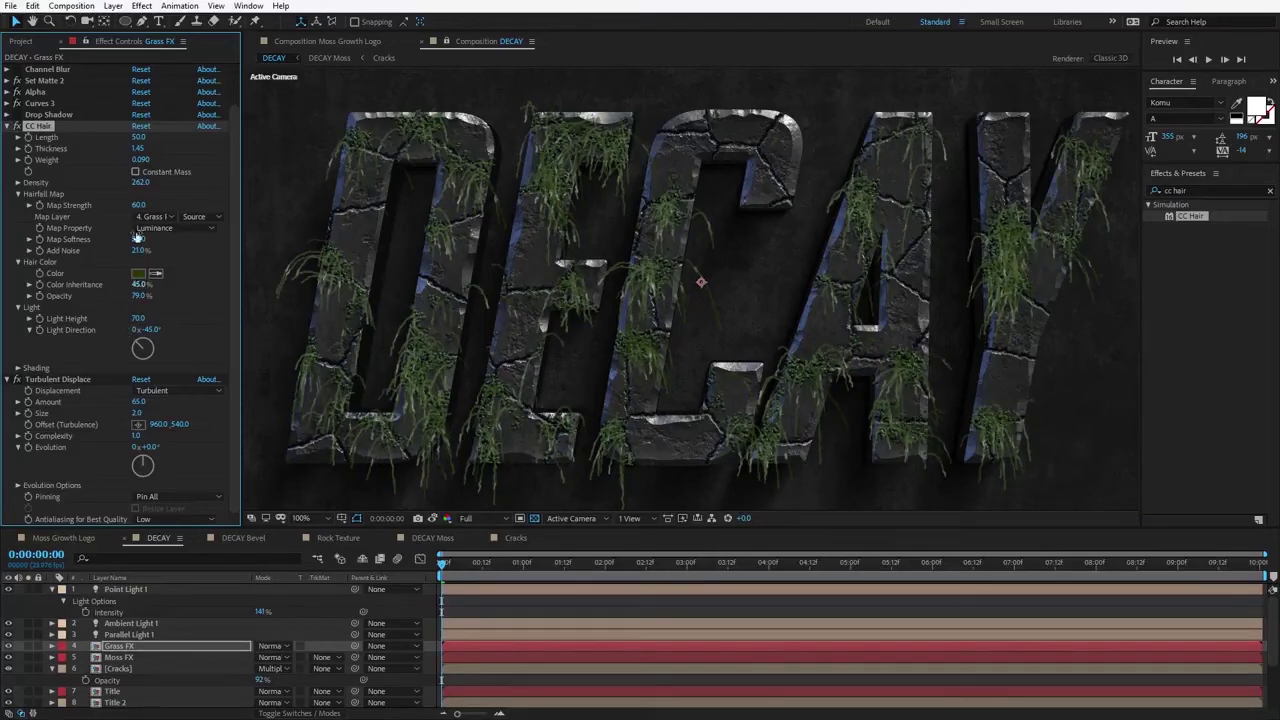
Step: Set CC Hair's Thickness to 1.3, inspect the grass up close and expand the effect's Shading settings
{"action": "left_click_drag", "start_coordinate": [138, 148], "coordinate": [136, 147]}
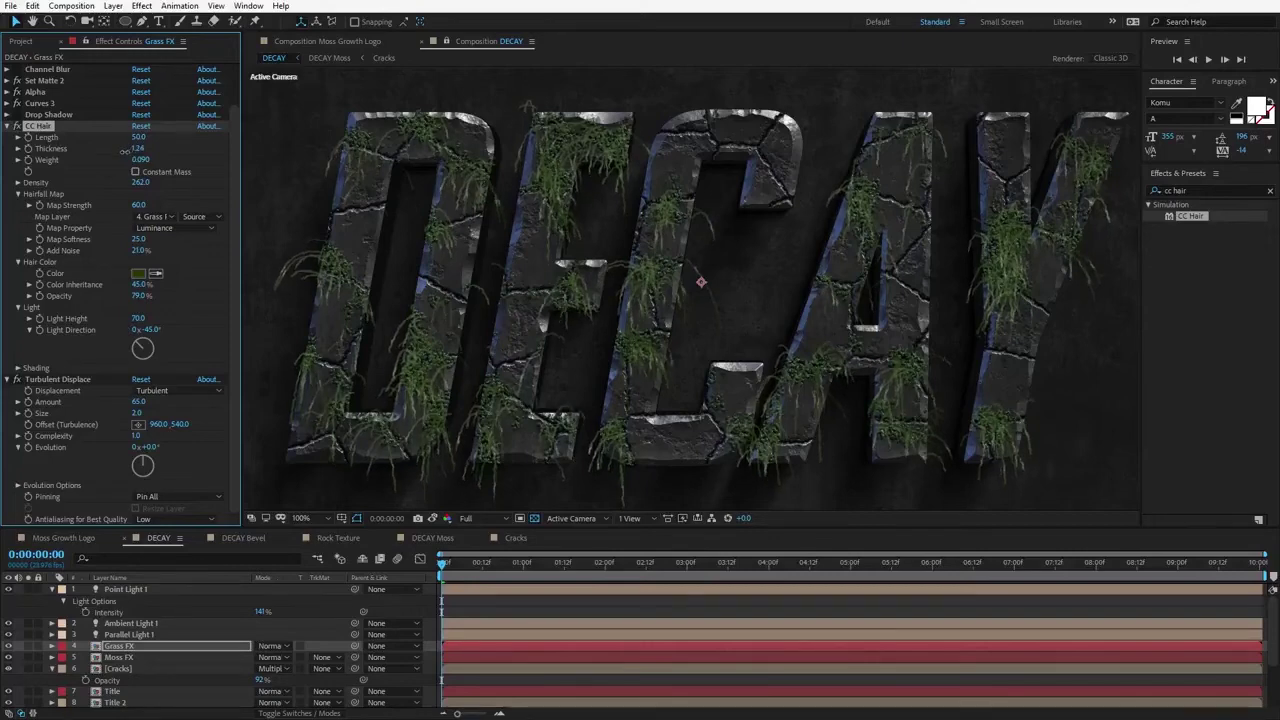
{"action": "key", "text": "period"}
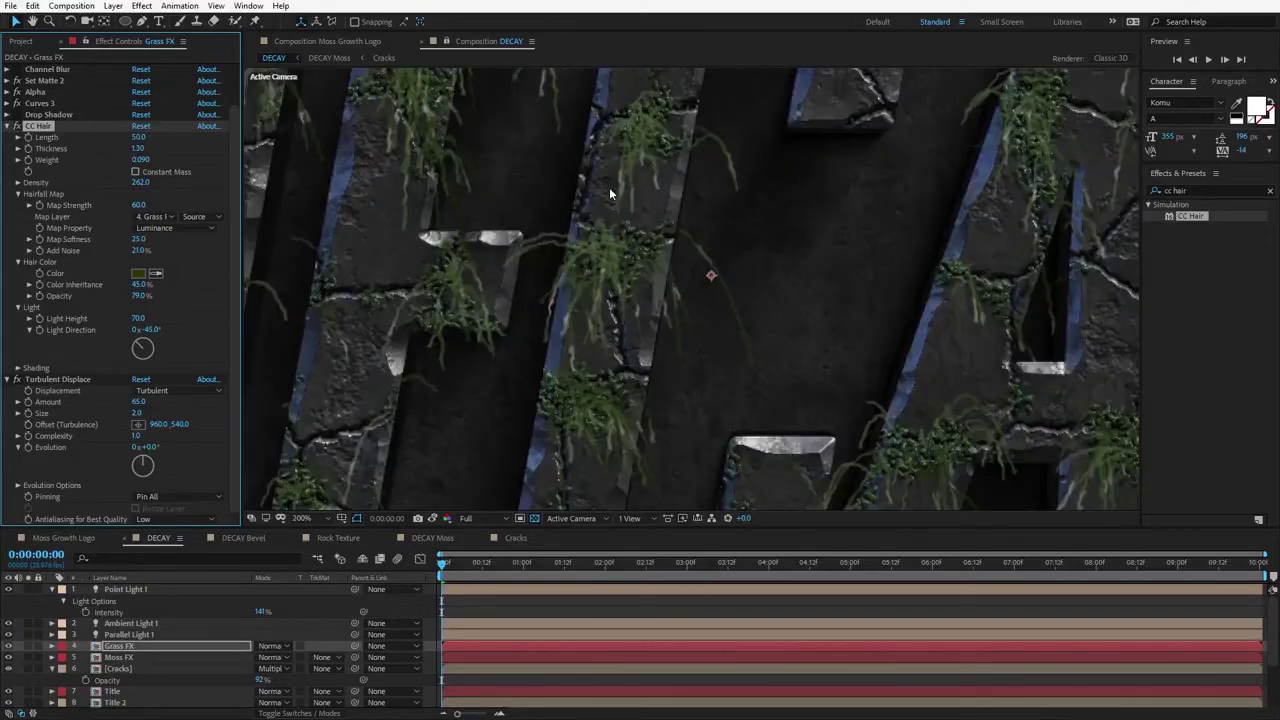
{"action": "left_click", "coordinate": [17, 368]}
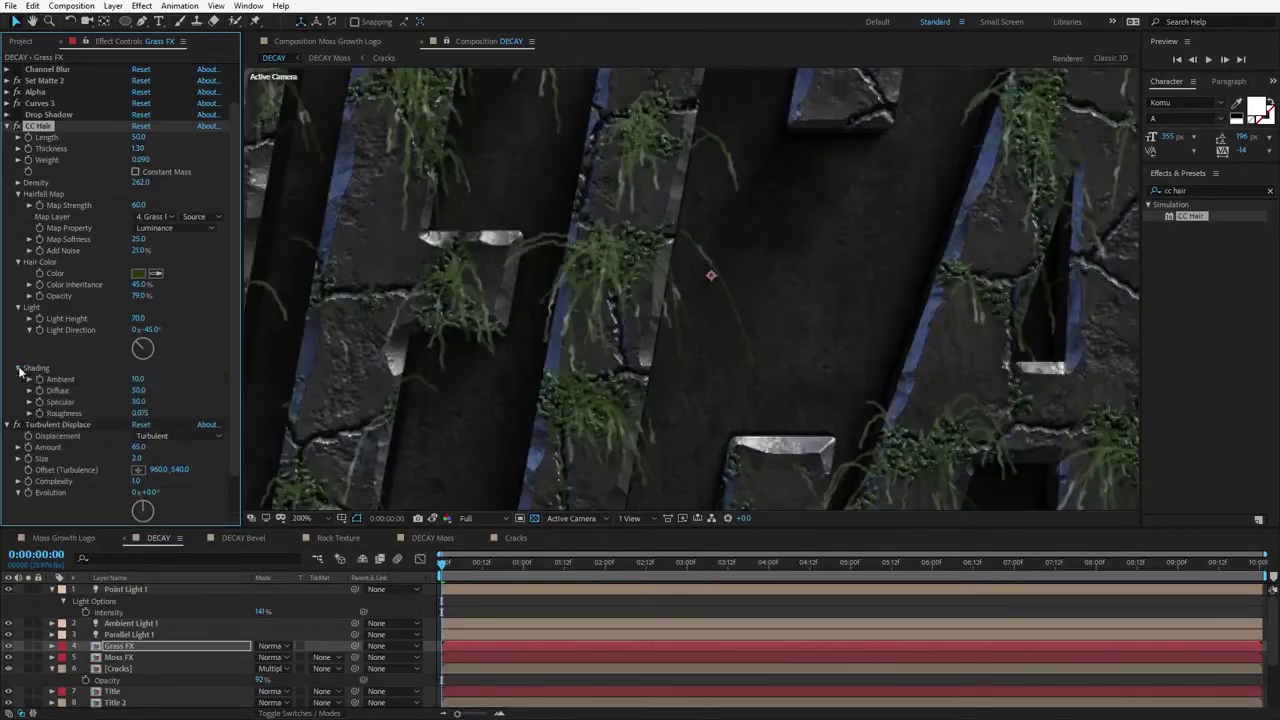
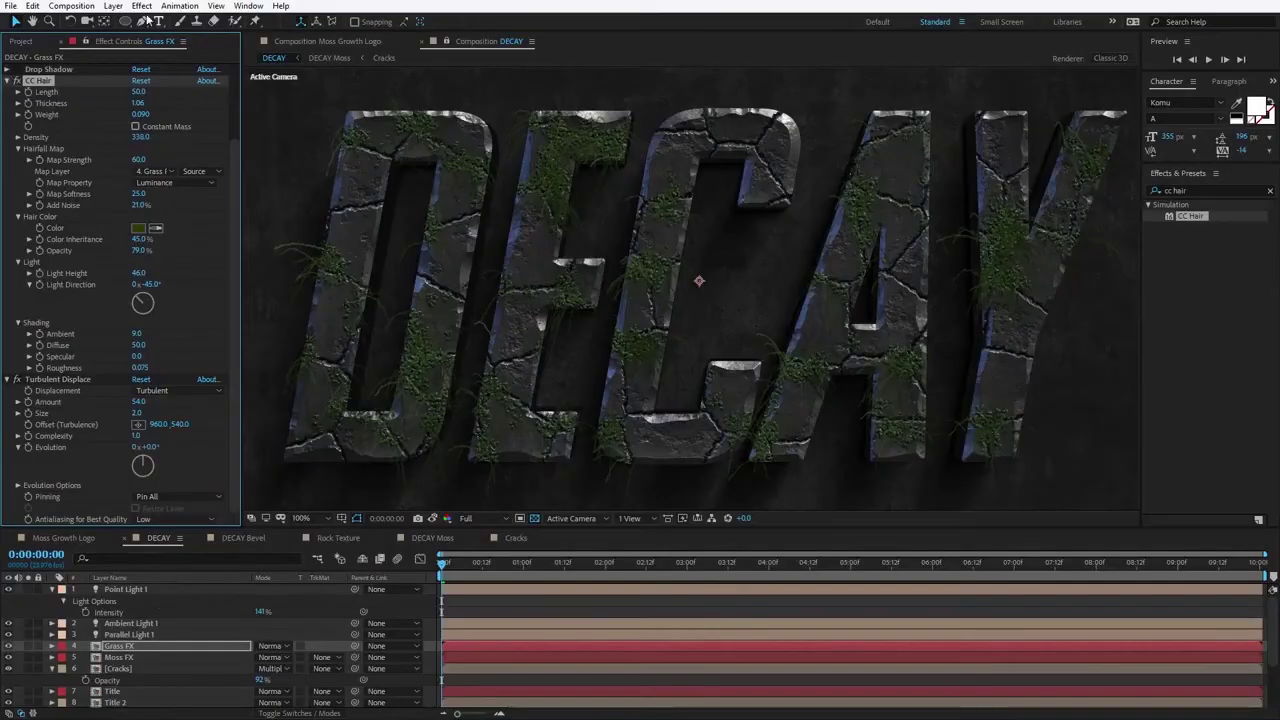
Step: Create a black 1920 × 1080 px solid layer named Wind Map in the DECAY composition
{"action": "left_click", "coordinate": [115, 7]}
{"action": "mouse_move", "coordinate": [124, 24]}
{"action": "left_click", "coordinate": [342, 35]}
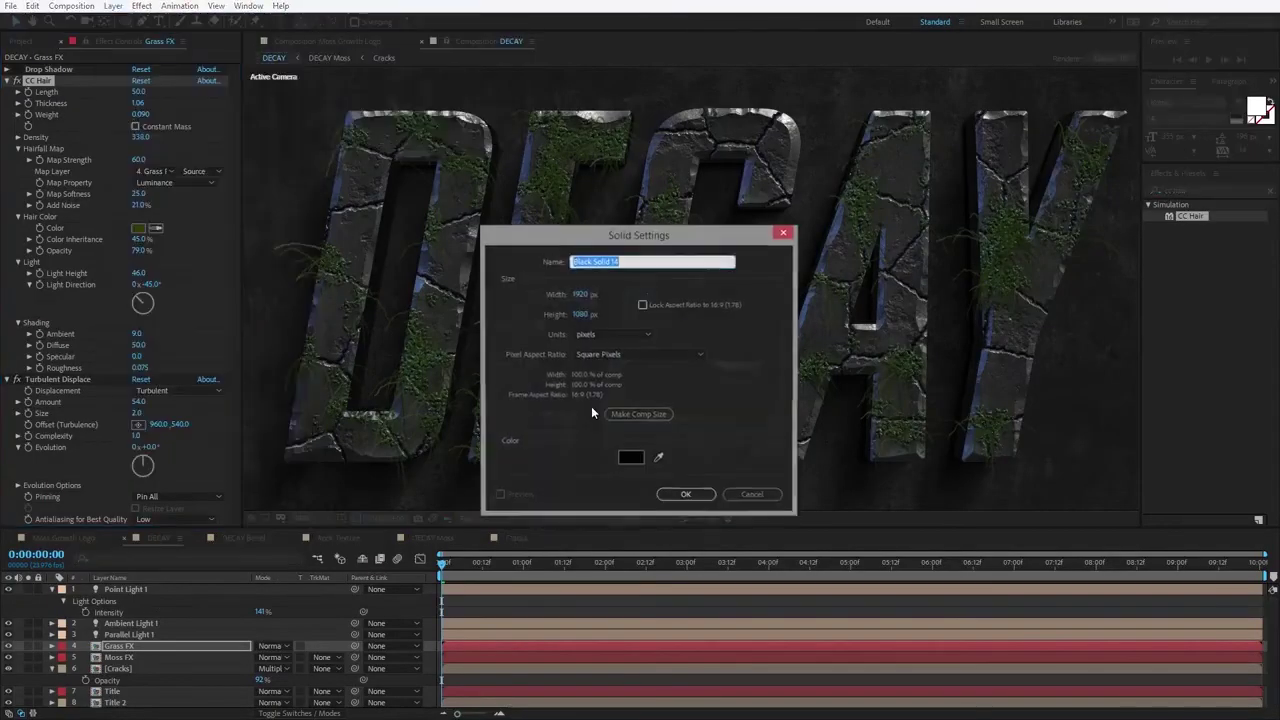
{"action": "type", "text": "Wind Map"}
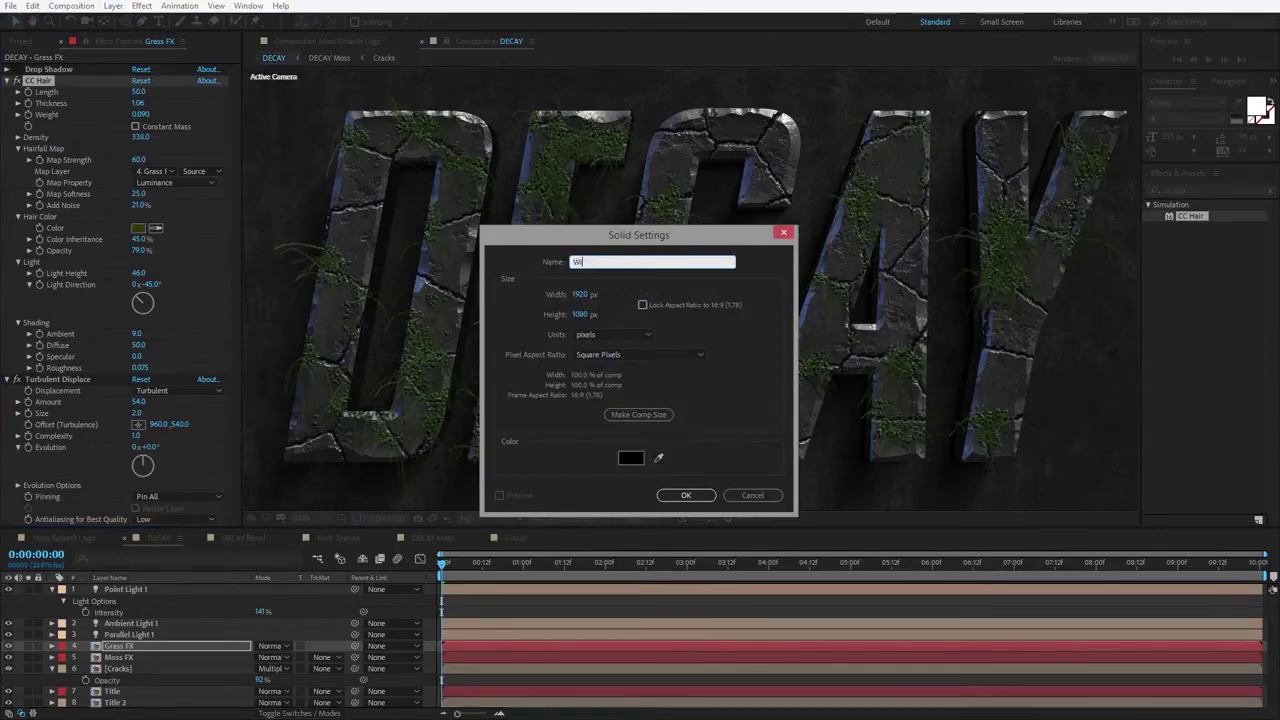
{"action": "left_click", "coordinate": [686, 495]}
Step: Apply the Fractal Noise effect to the Wind Map layer
{"action": "left_click", "coordinate": [1226, 192]}
{"action": "type", "text": "fract"}
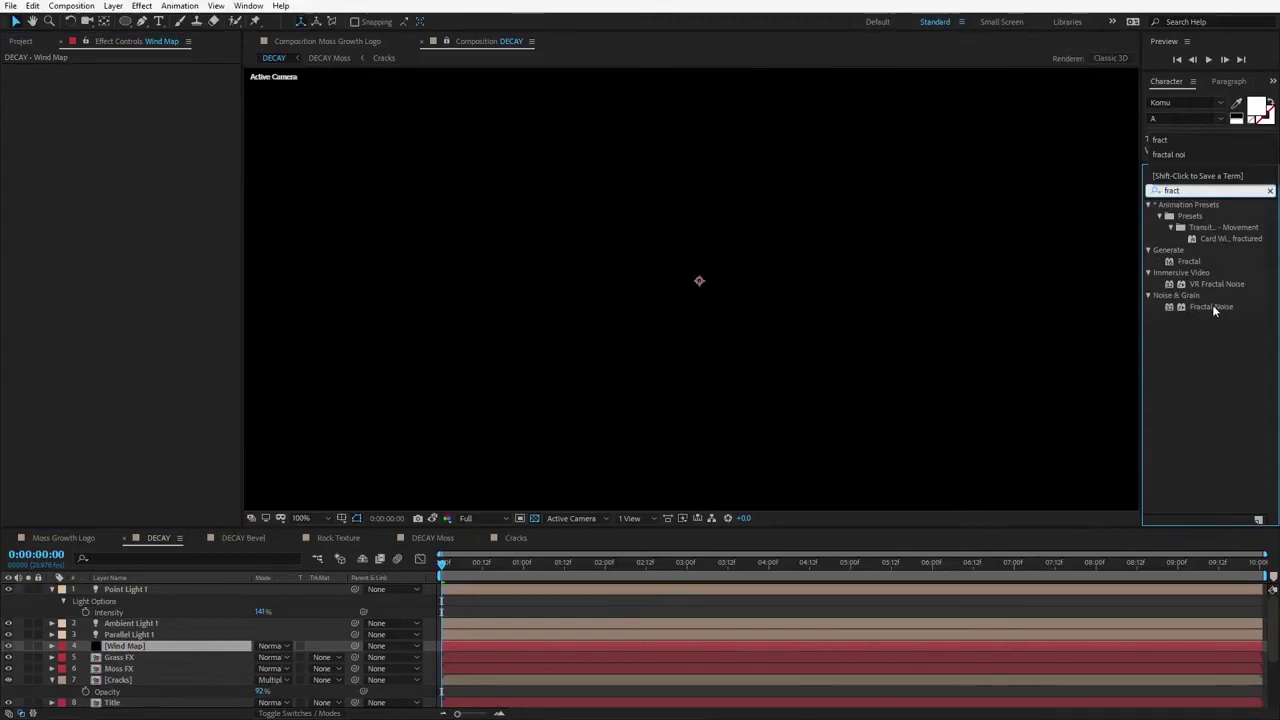
{"action": "double_click", "coordinate": [1212, 306]}
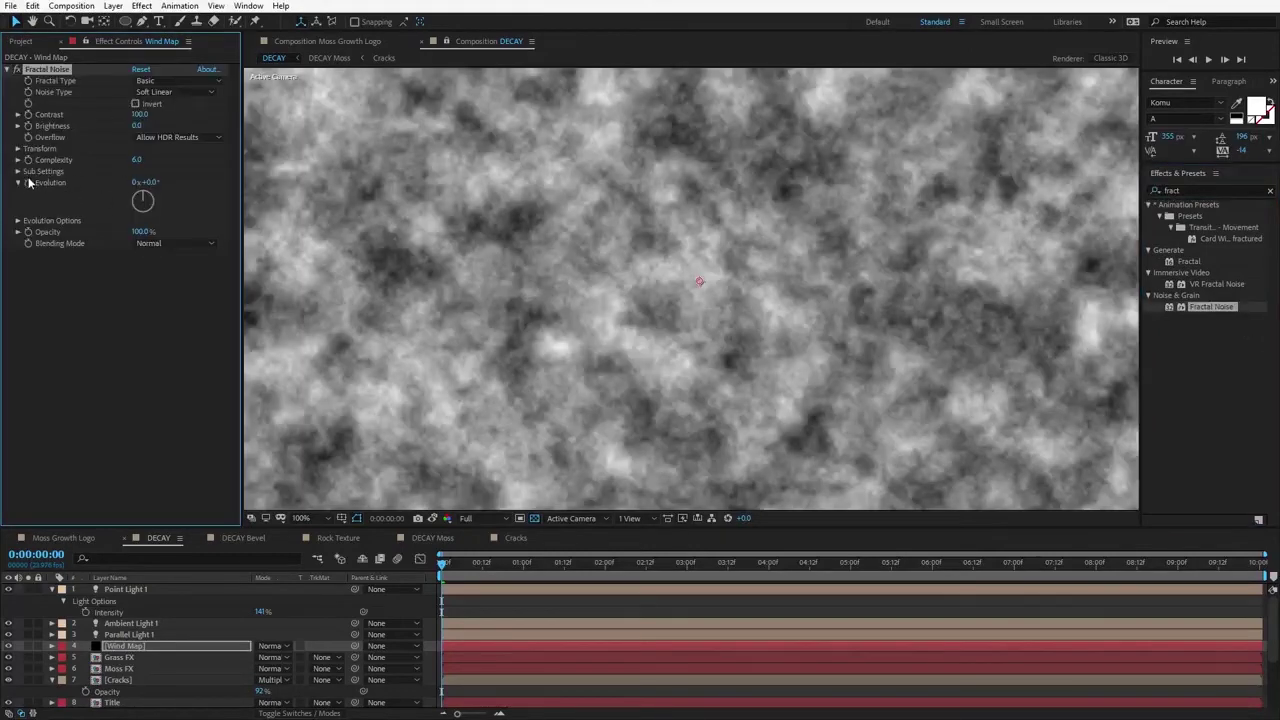
Step: Keyframe Fractal Noise's Evolution from 0° at the start to 320° at 6 seconds, set Complexity to 2 and preview the motion
{"action": "left_click_drag", "start_coordinate": [741, 576], "coordinate": [932, 574]}
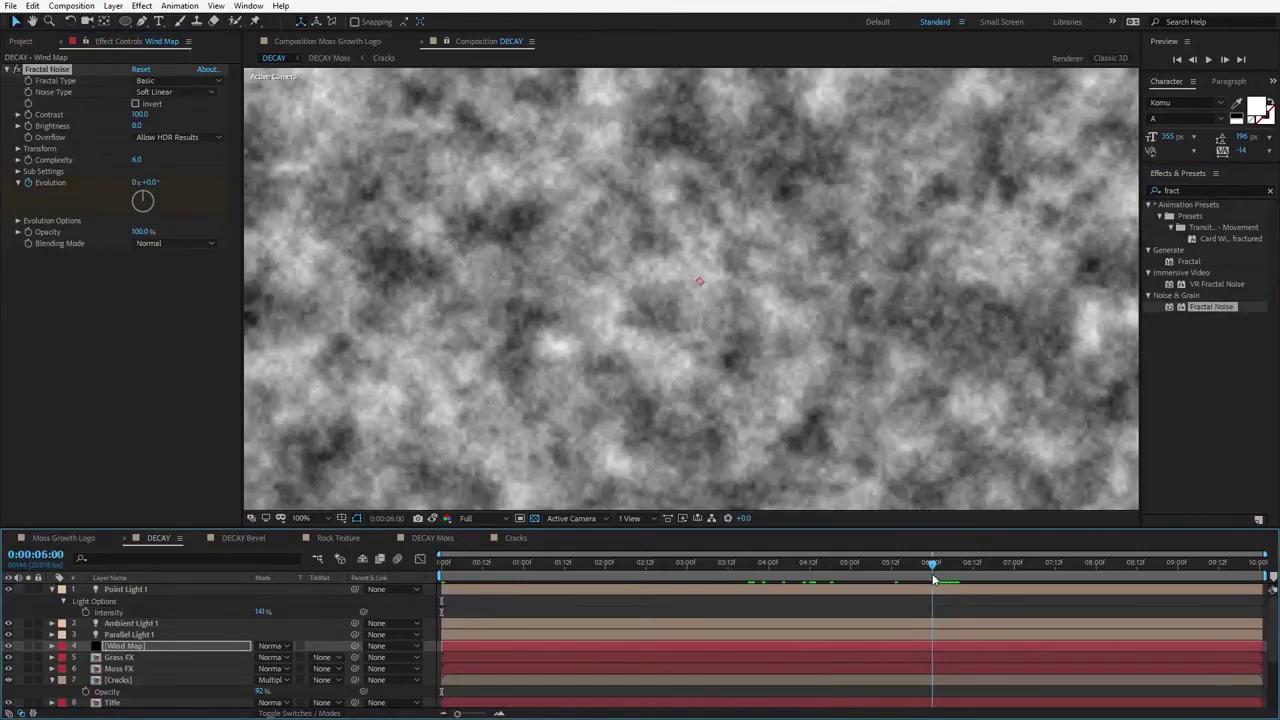
{"action": "mouse_move", "coordinate": [146, 183]}
{"action": "left_mouse_down"}
{"action": "mouse_move", "coordinate": [200, 183]}
{"action": "mouse_move", "coordinate": [147, 172]}
{"action": "left_mouse_up"}
{"action": "left_click", "coordinate": [137, 160]}
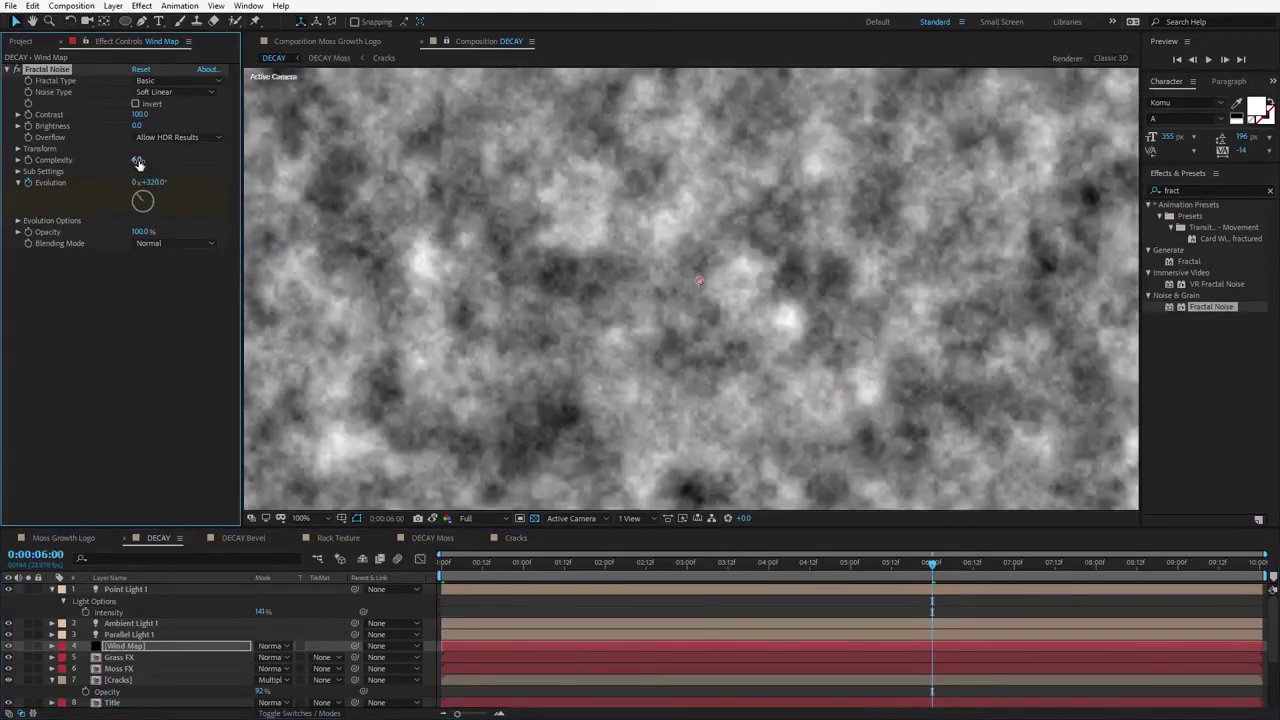
{"action": "type", "text": "2"}
{"action": "key", "text": "Return"}
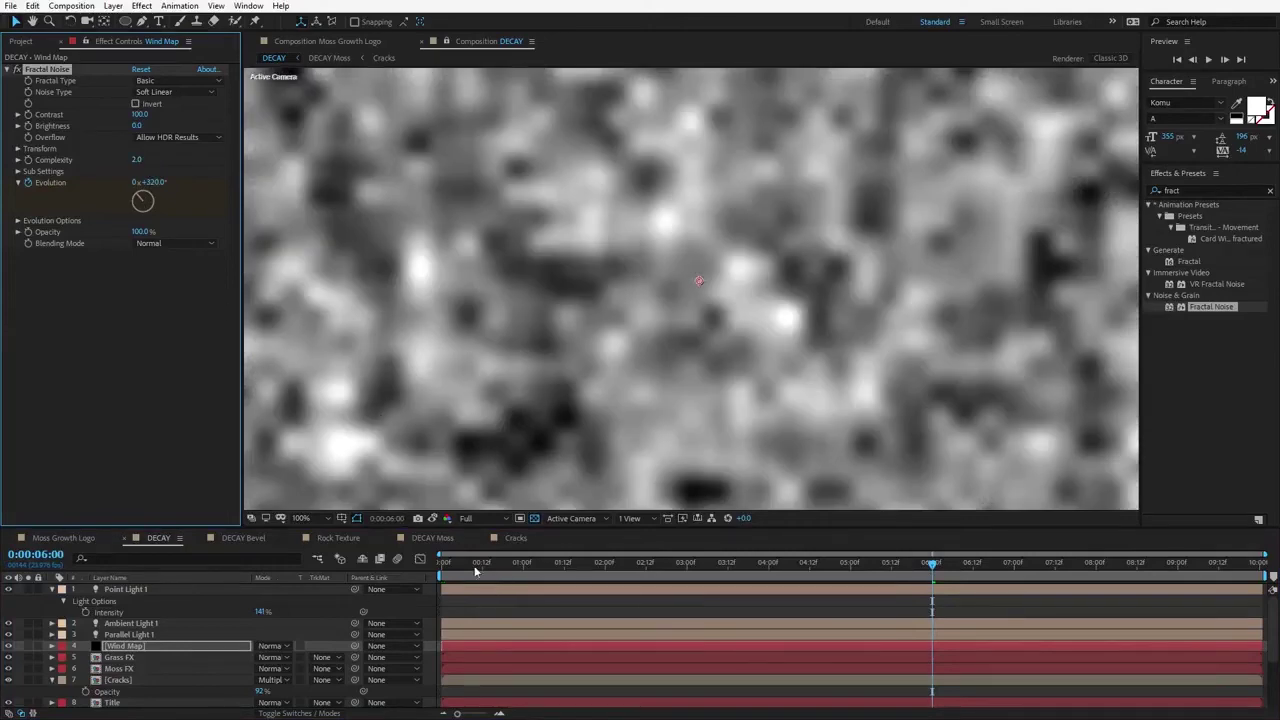
{"action": "left_click_drag", "start_coordinate": [488, 573], "coordinate": [585, 590]}
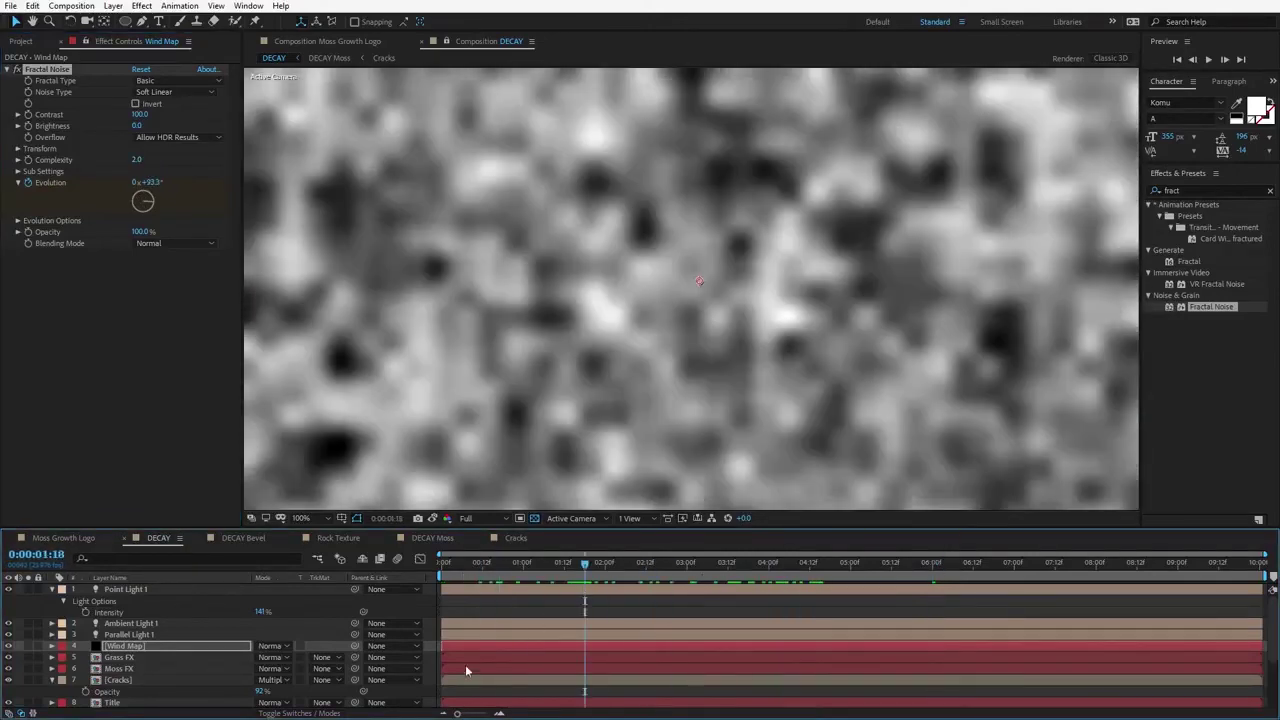
Step: Pre-compose the Wind Map layer as Wind Map with all attributes moved into the new composition, and hide the resulting layer
{"action": "left_click", "coordinate": [150, 646]}
{"action": "left_click", "coordinate": [113, 6]}
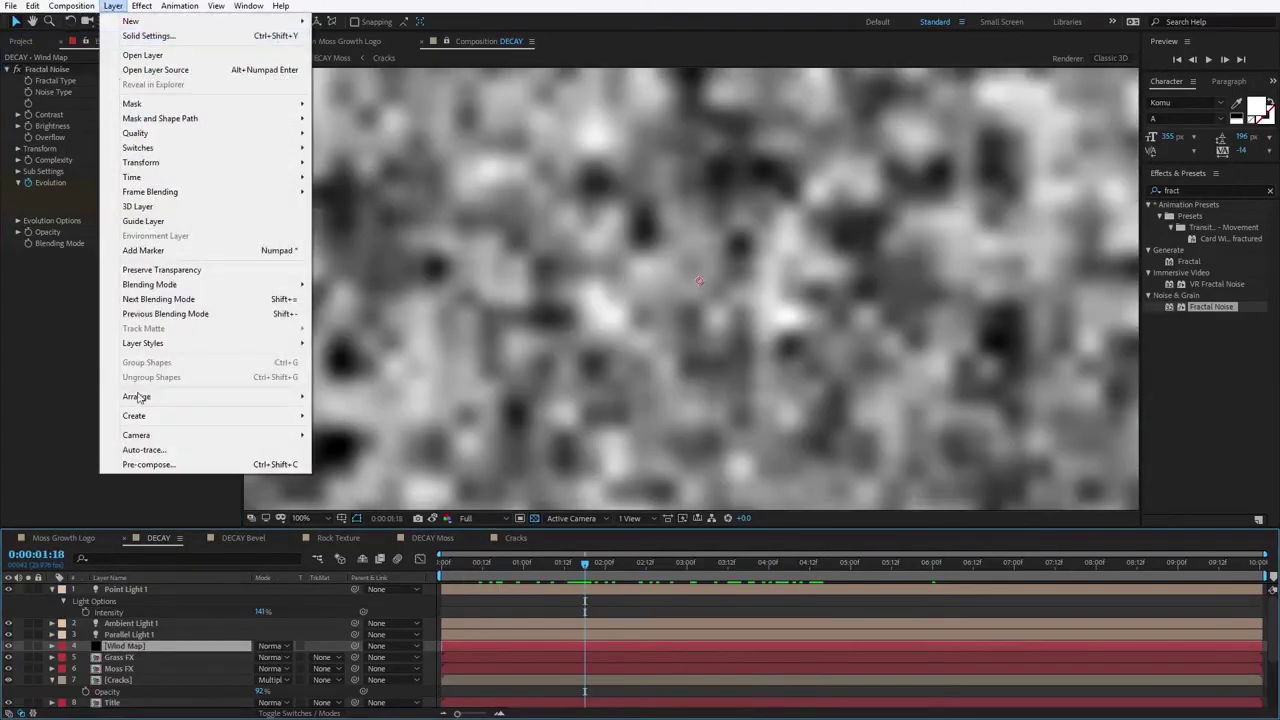
{"action": "left_click", "coordinate": [150, 464]}
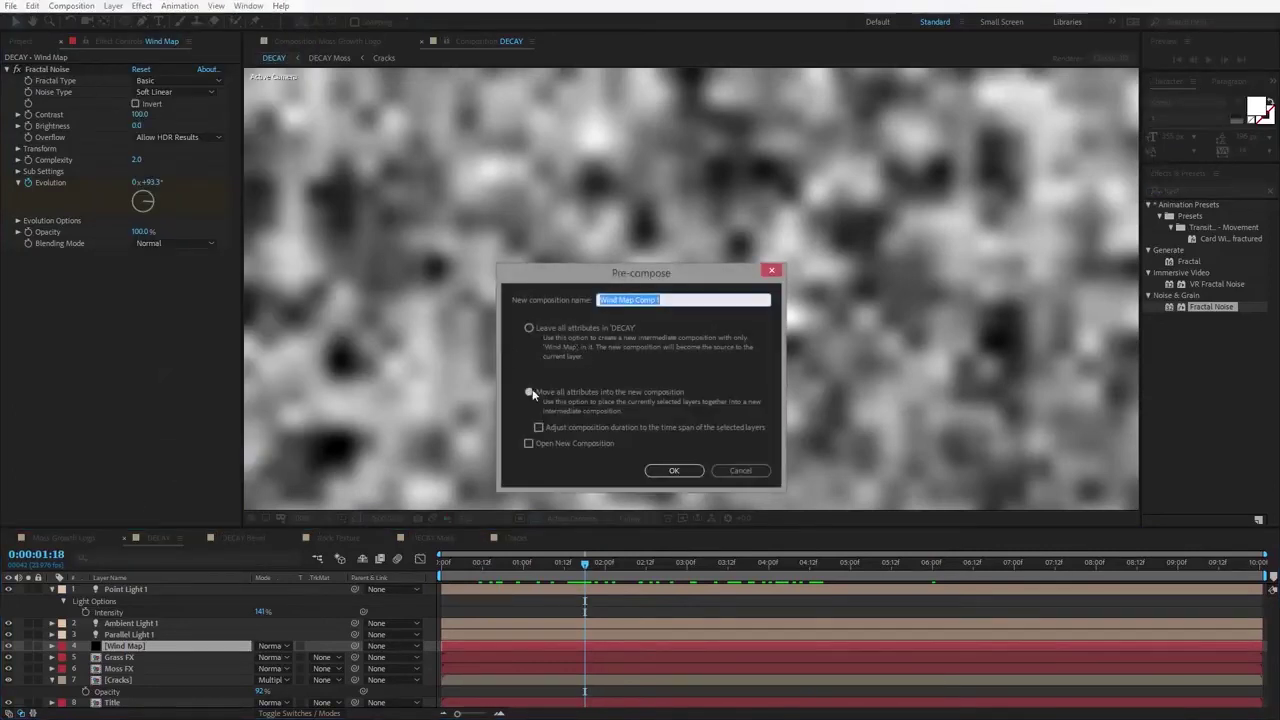
{"action": "left_click_drag", "start_coordinate": [637, 300], "coordinate": [843, 292]}
{"action": "key", "text": "BackSpace"}
{"action": "key", "text": "BackSpace"}
{"action": "key", "text": "BackSpace"}
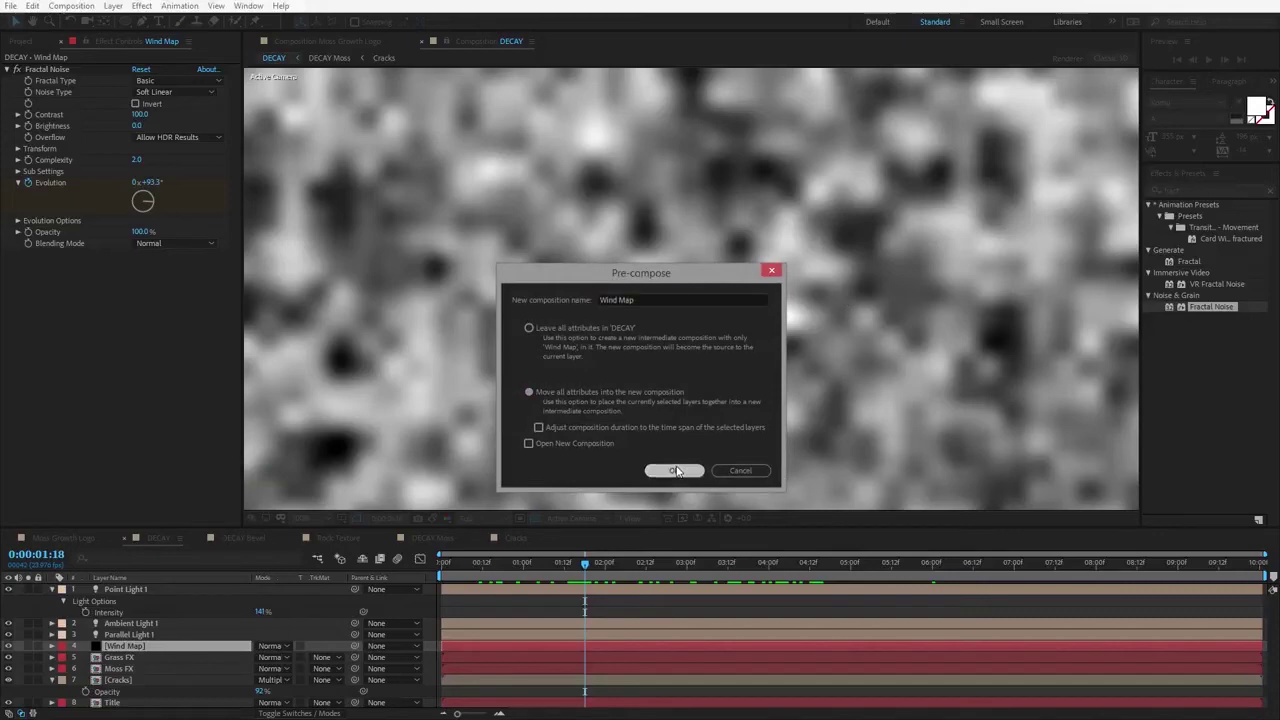
{"action": "left_click", "coordinate": [674, 470]}
{"action": "left_click", "coordinate": [8, 647]}
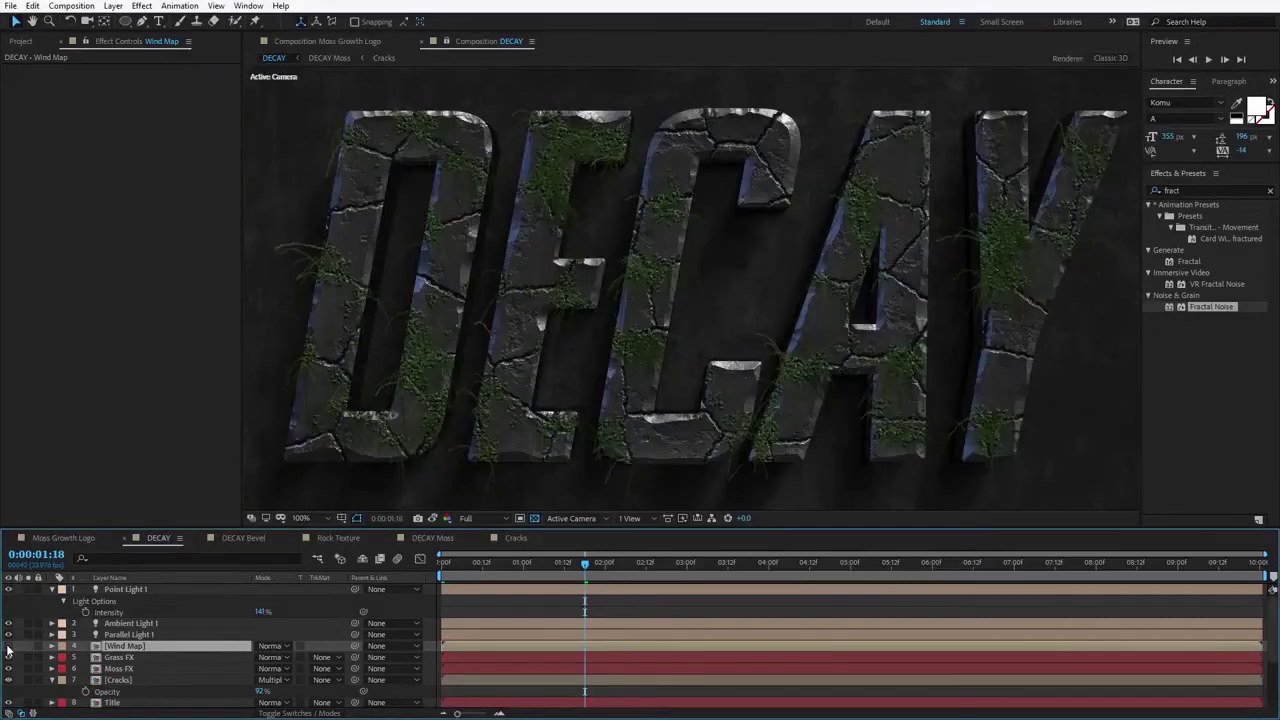
Step: Set the Hairfall Map's Map Layer in Grass FX's CC Hair effect to Wind Map
{"action": "left_click", "coordinate": [120, 657]}
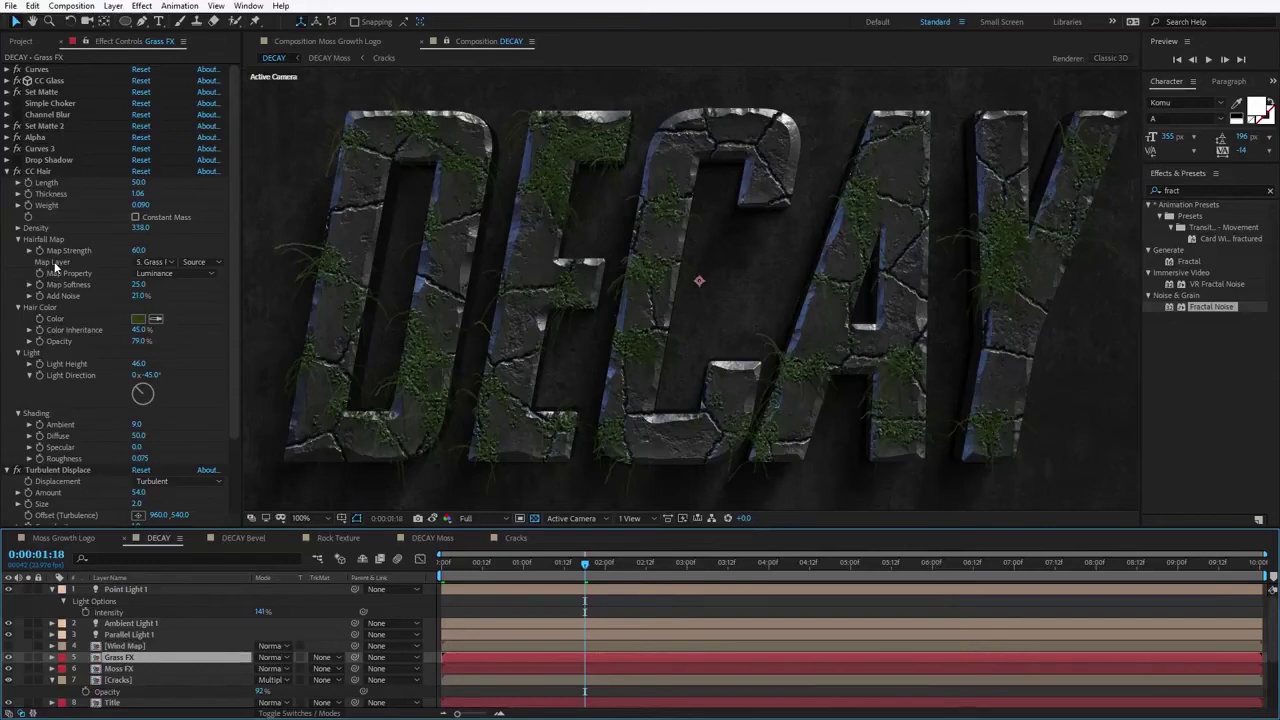
{"action": "left_click", "coordinate": [150, 264]}
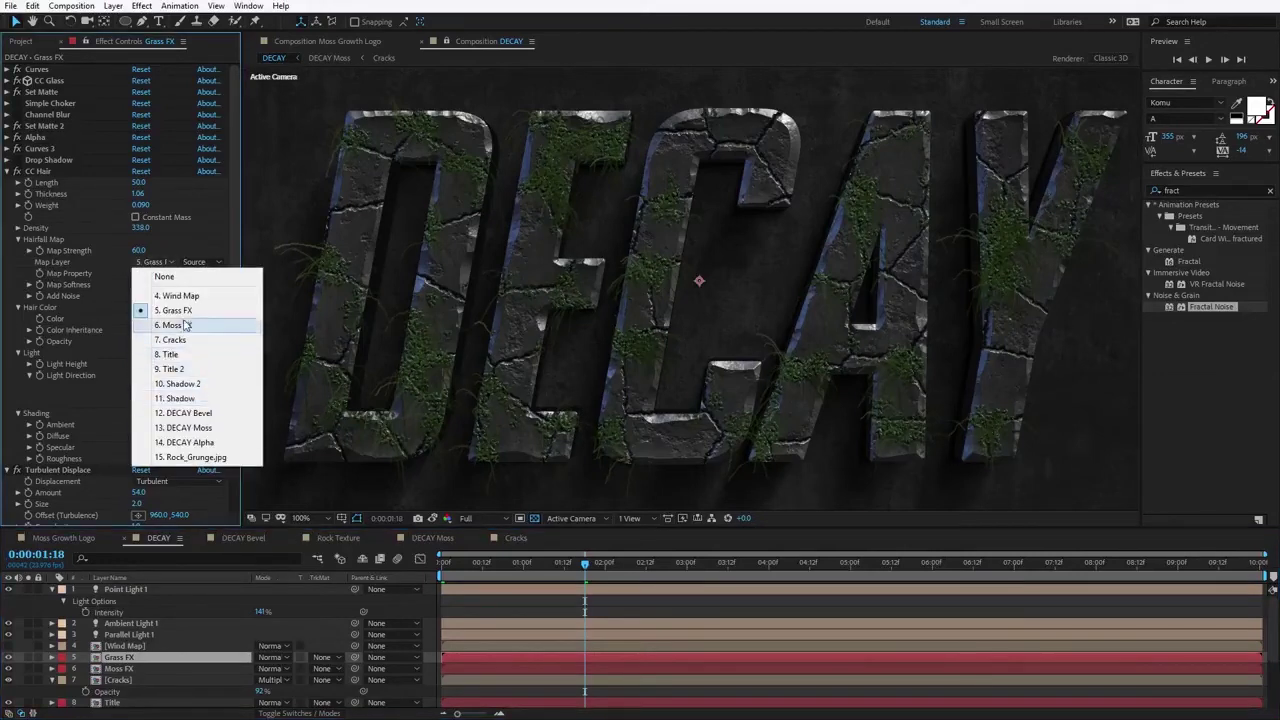
{"action": "left_click", "coordinate": [180, 296]}
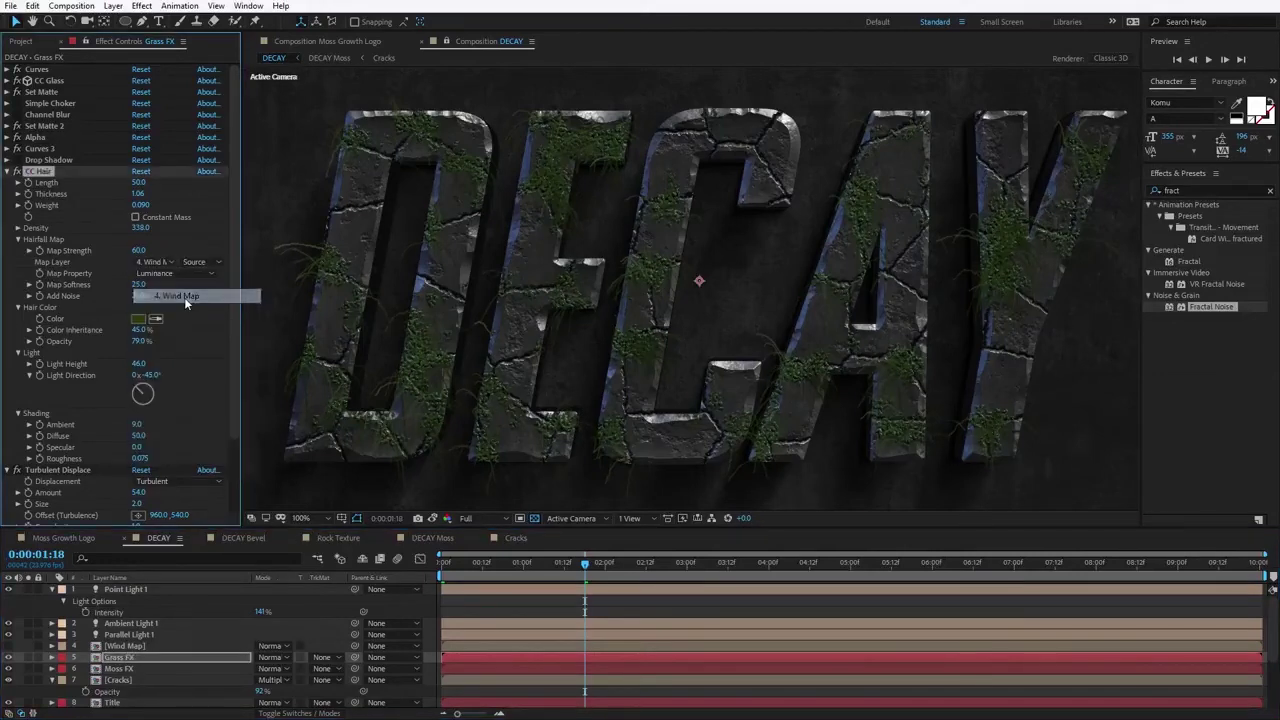
Step: Isolate the Grass FX layer, end the work area at 3 seconds, preview the swaying grass, and show all layers again
{"action": "left_click", "coordinate": [27, 657]}
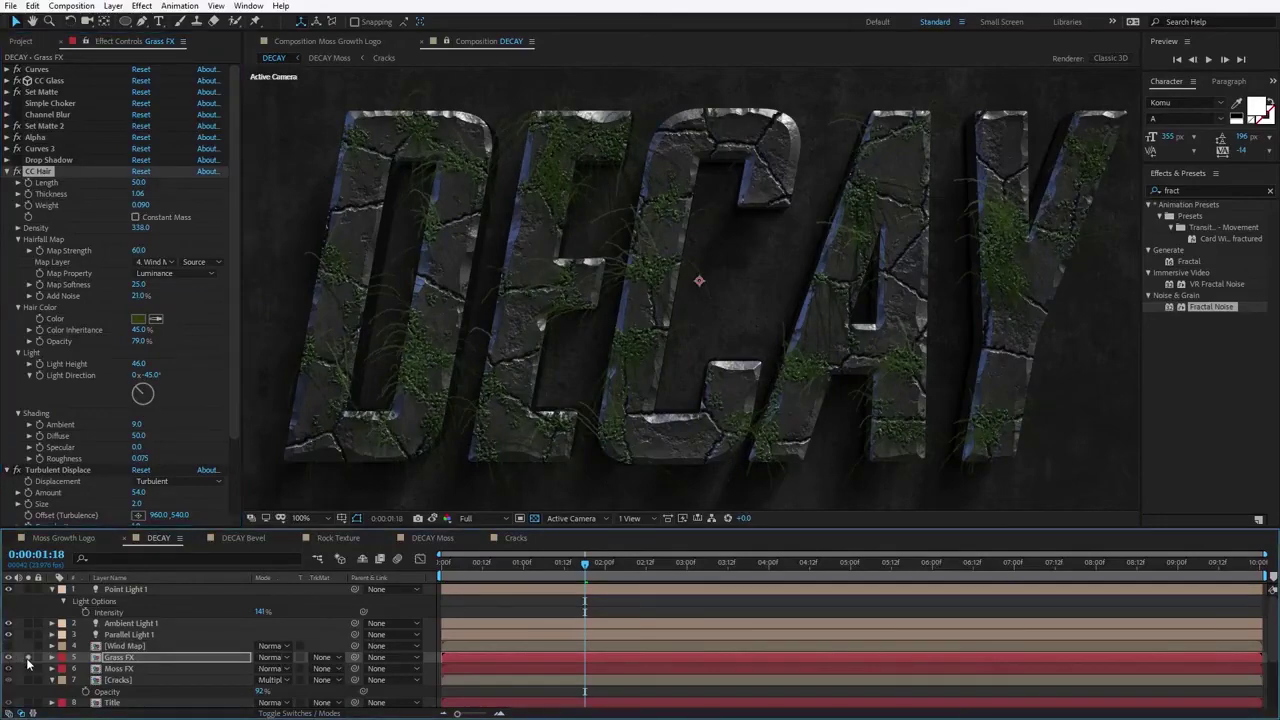
{"action": "left_click", "coordinate": [490, 575]}
{"action": "left_click_drag", "start_coordinate": [490, 575], "coordinate": [520, 575]}
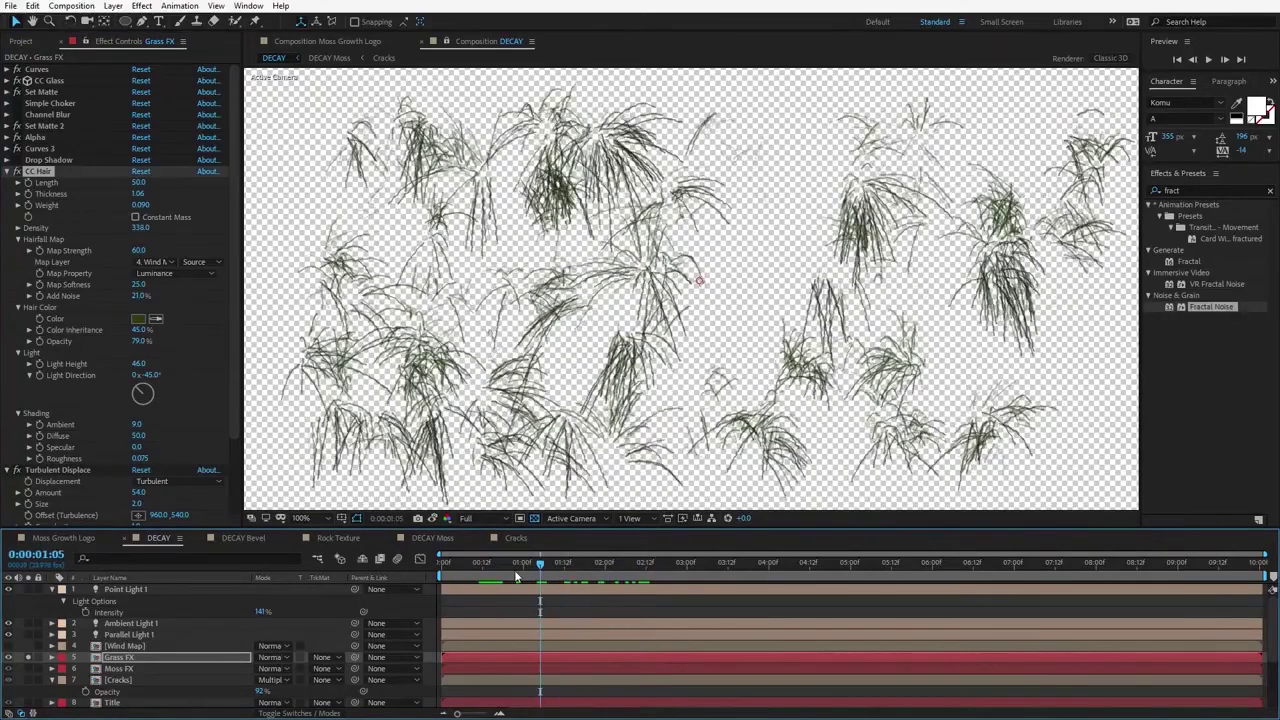
{"action": "left_click", "coordinate": [691, 567]}
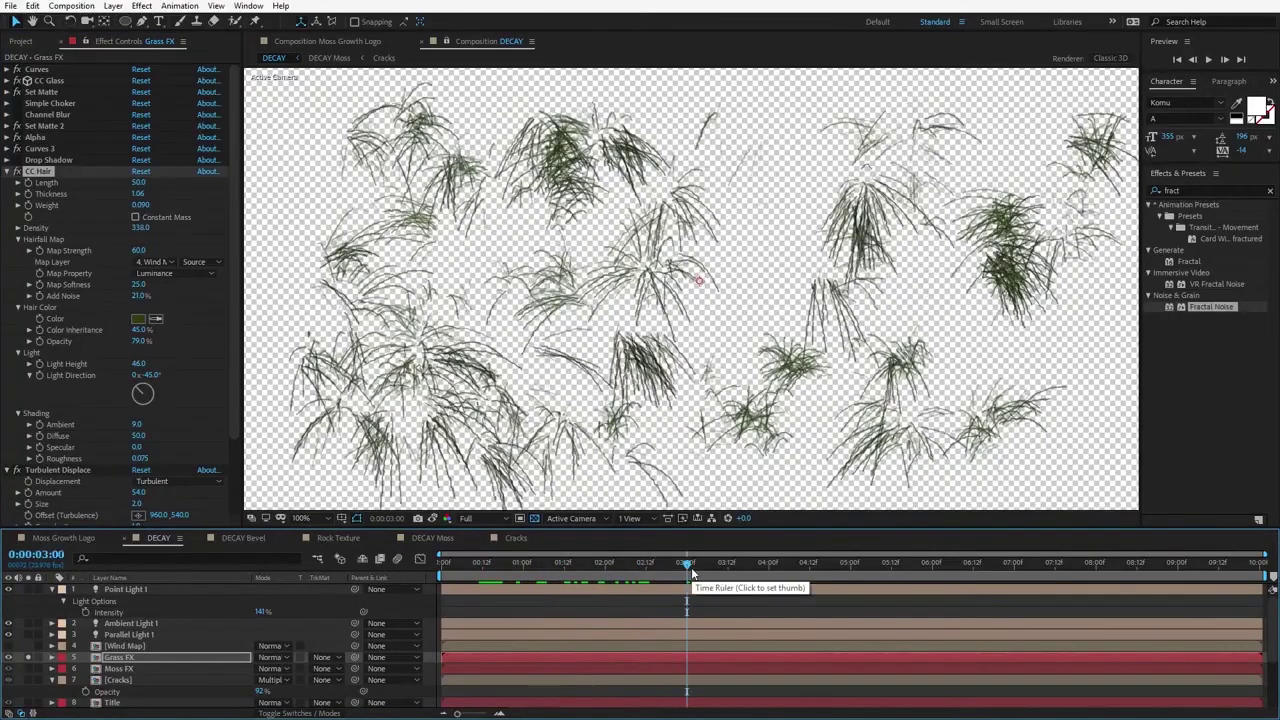
{"action": "key", "text": "space"}
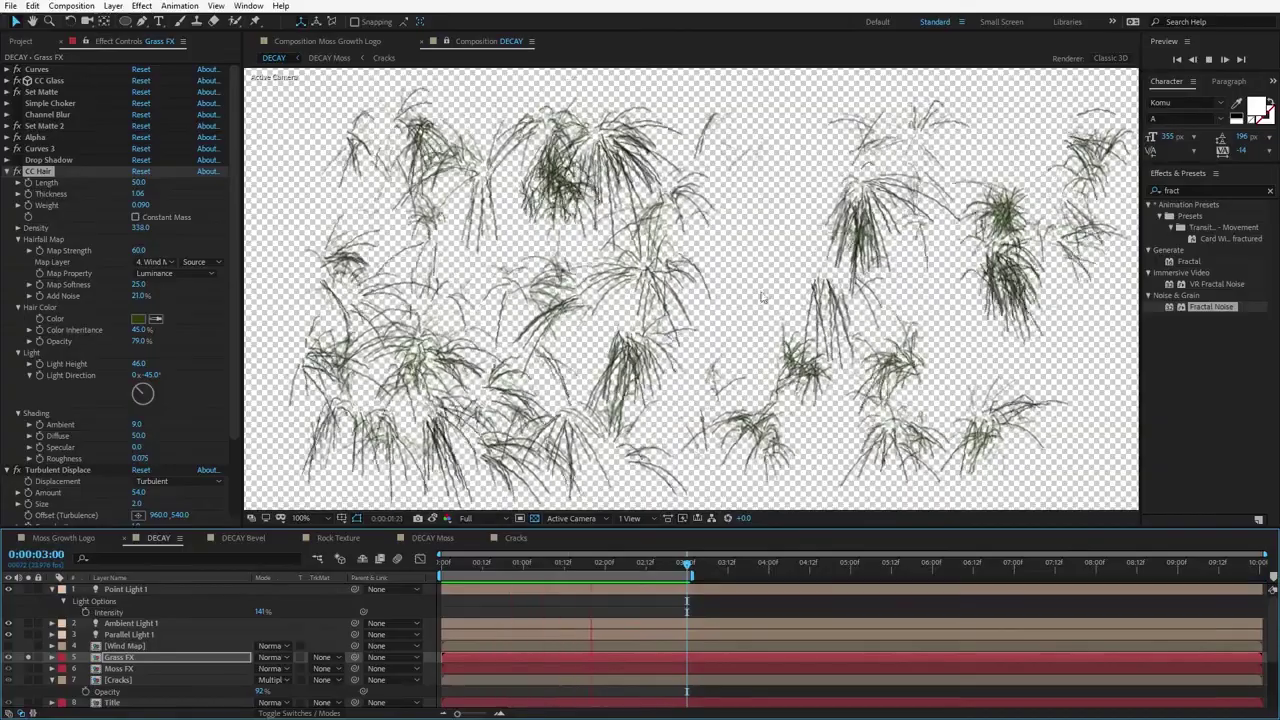
{"action": "left_click", "coordinate": [535, 518]}
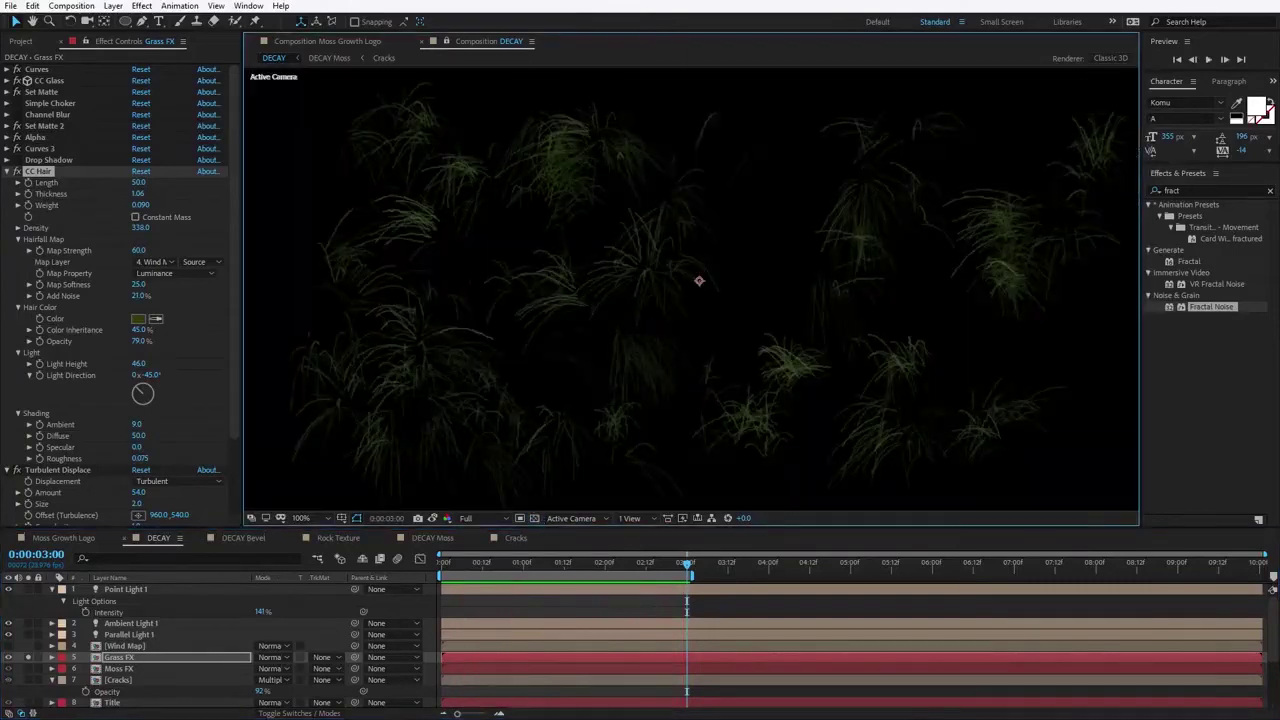
{"action": "left_click", "coordinate": [29, 657]}
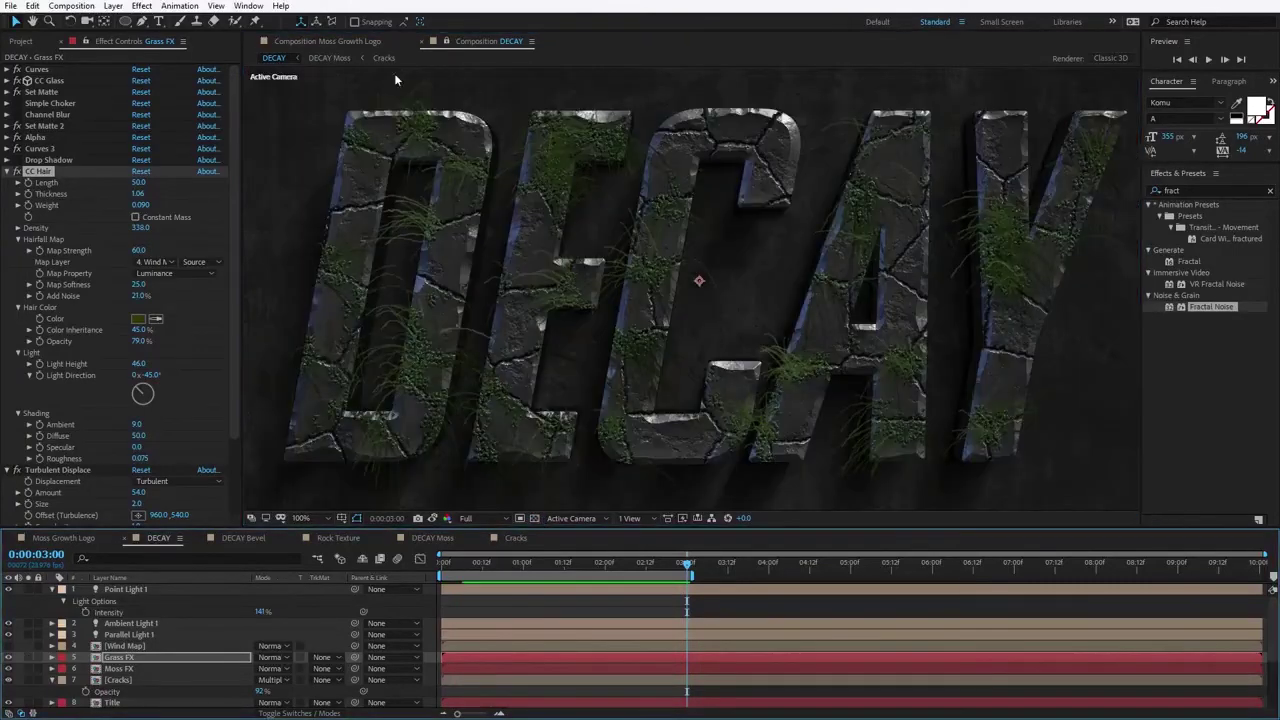
Step: Set CC Hair's Map Strength to 33 on Grass FX and add a final Curves effect that brightens the grass
{"action": "left_click_drag", "start_coordinate": [138, 250], "coordinate": [128, 255]}
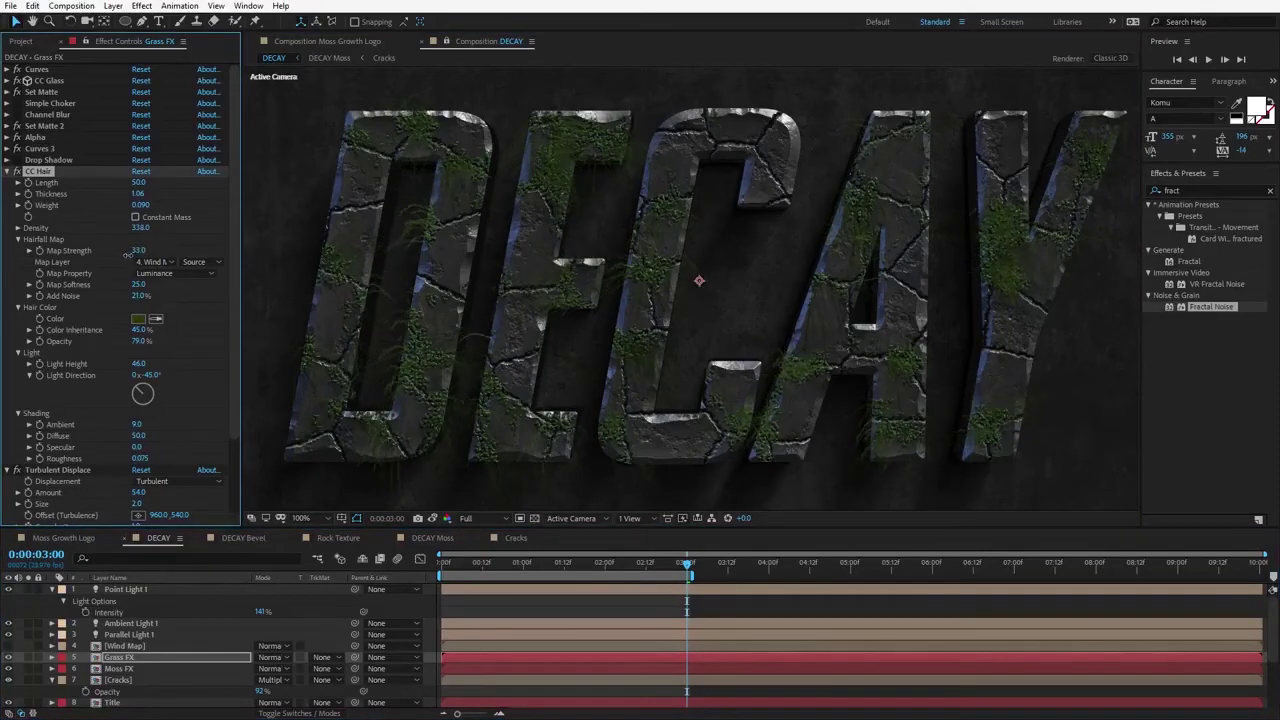
{"action": "scroll", "coordinate": [105, 400], "scroll_direction": "down", "scroll_amount": 3}
{"action": "left_click", "coordinate": [142, 6]}
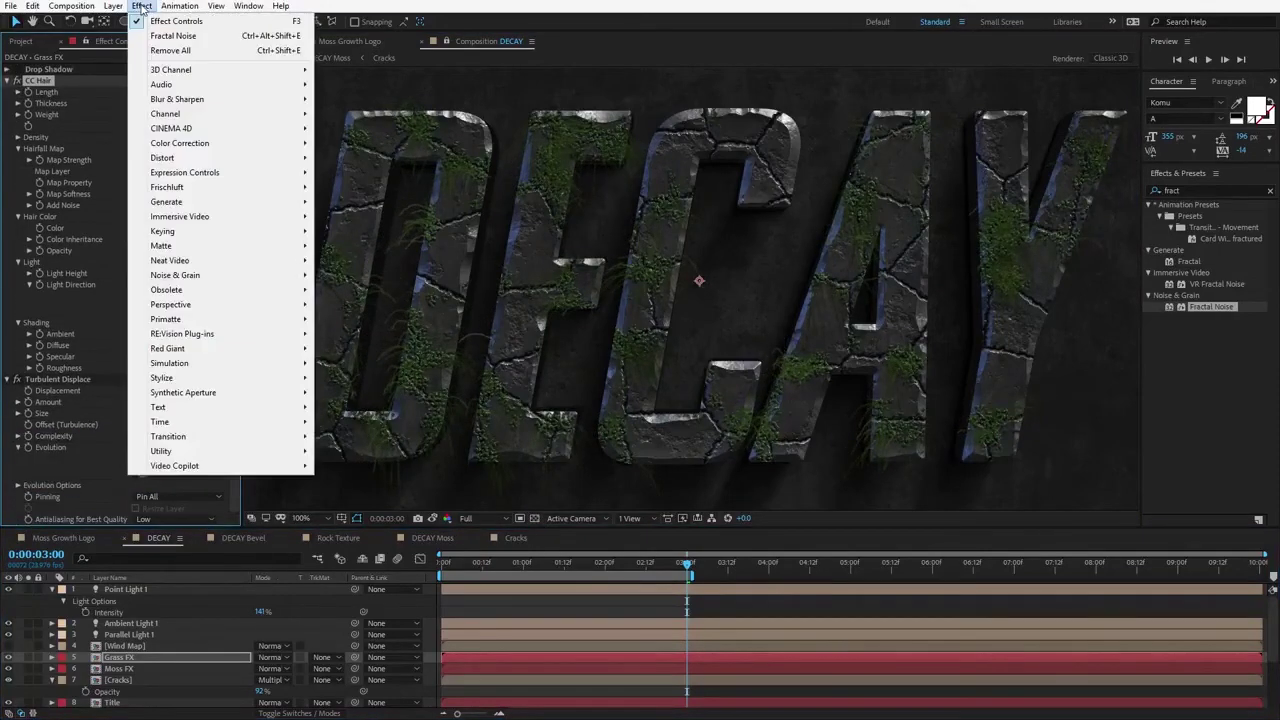
{"action": "mouse_move", "coordinate": [200, 143]}
{"action": "left_click", "coordinate": [388, 407]}
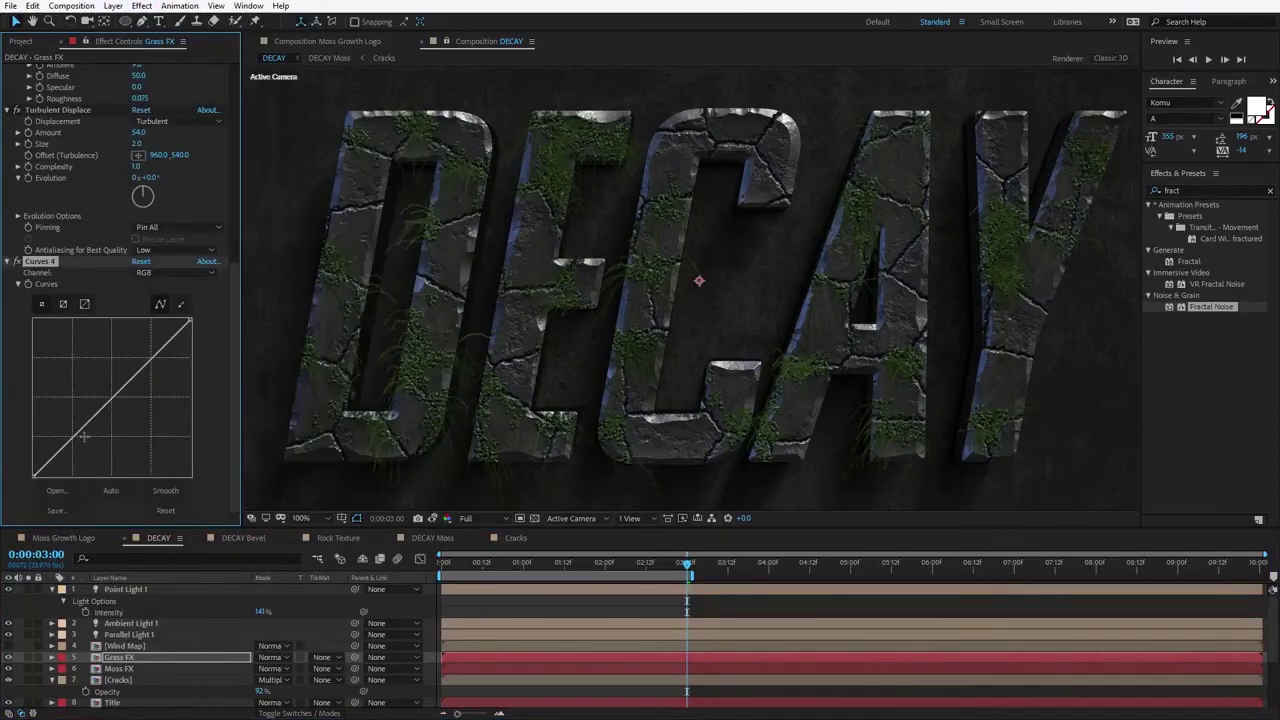
{"action": "mouse_move", "coordinate": [85, 437]}
{"action": "left_mouse_down"}
{"action": "mouse_move", "coordinate": [96, 441]}
{"action": "mouse_move", "coordinate": [61, 466]}
{"action": "mouse_move", "coordinate": [82, 423]}
{"action": "left_mouse_up"}
{"action": "left_click", "coordinate": [62, 459]}
Step: Duplicate the Grass FX layer, place the copy directly below Title 2 and scale it to 96%
{"action": "left_click", "coordinate": [134, 660]}
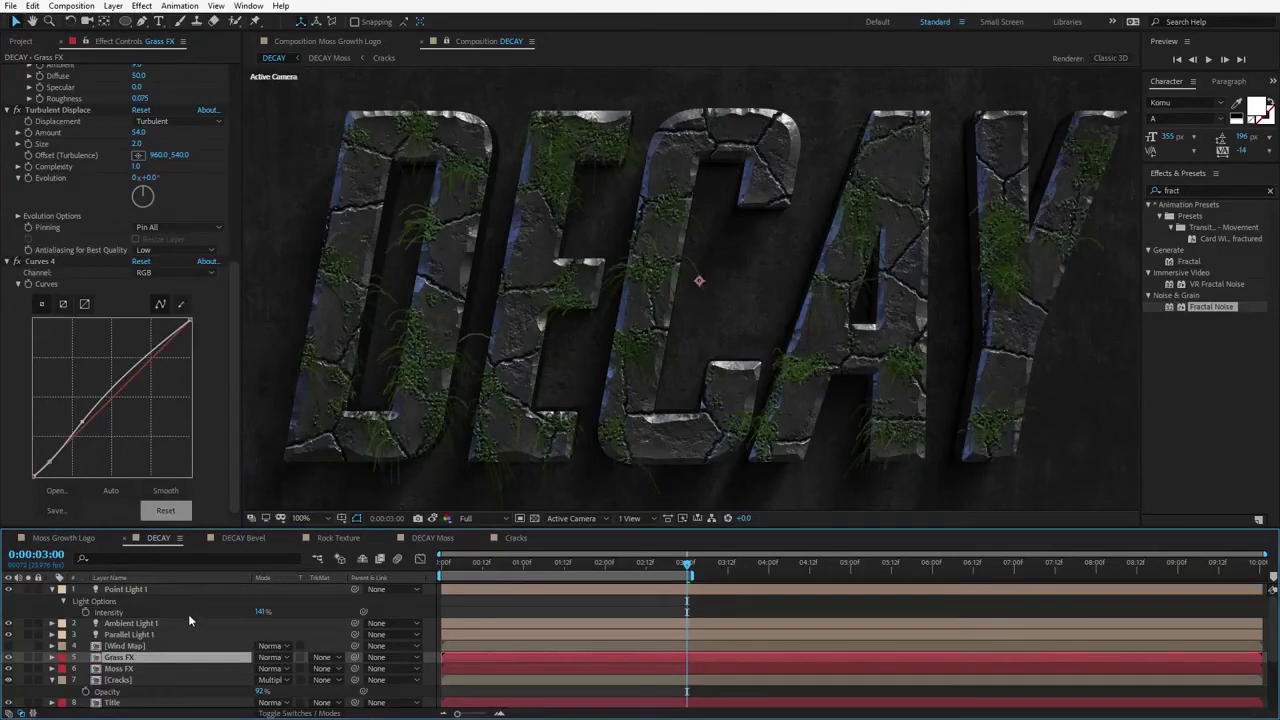
{"action": "key", "text": "ctrl+d"}
{"action": "scroll", "coordinate": [191, 600], "scroll_direction": "down", "scroll_amount": 1}
{"action": "left_click_drag", "start_coordinate": [120, 624], "coordinate": [118, 664]}
{"action": "scroll", "coordinate": [110, 668], "scroll_direction": "down", "scroll_amount": 1}
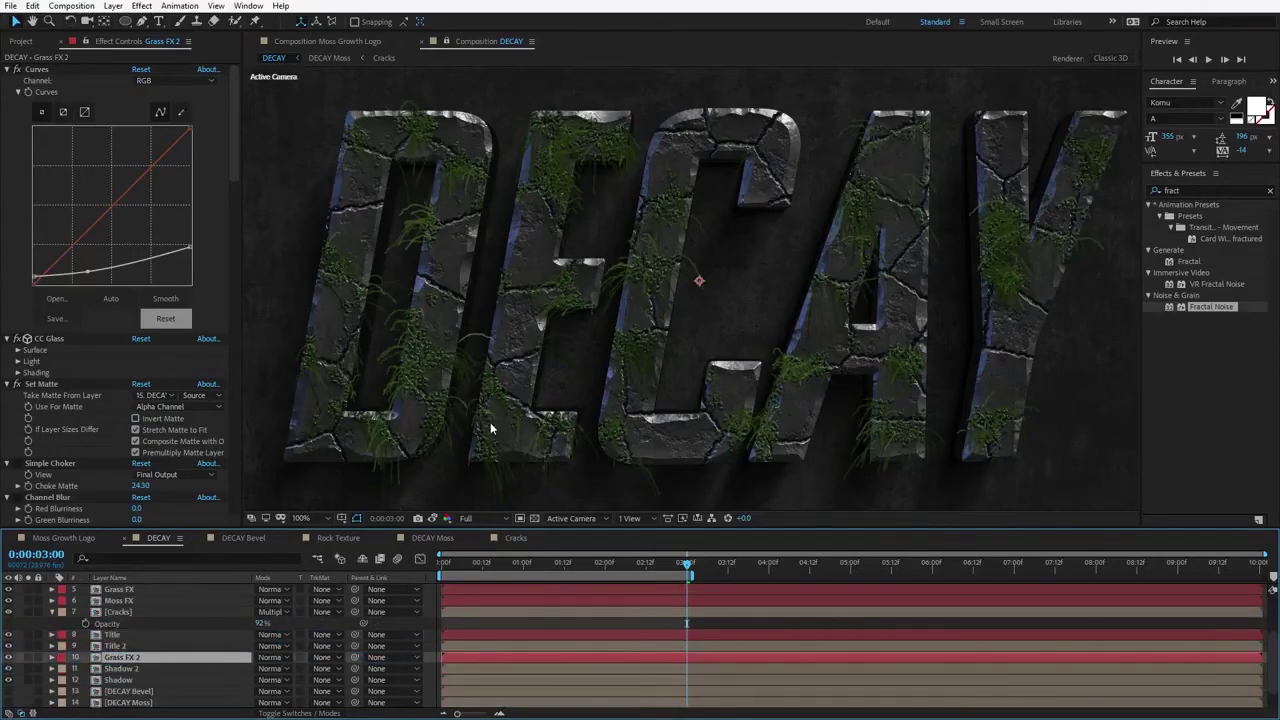
{"action": "key", "text": "s"}
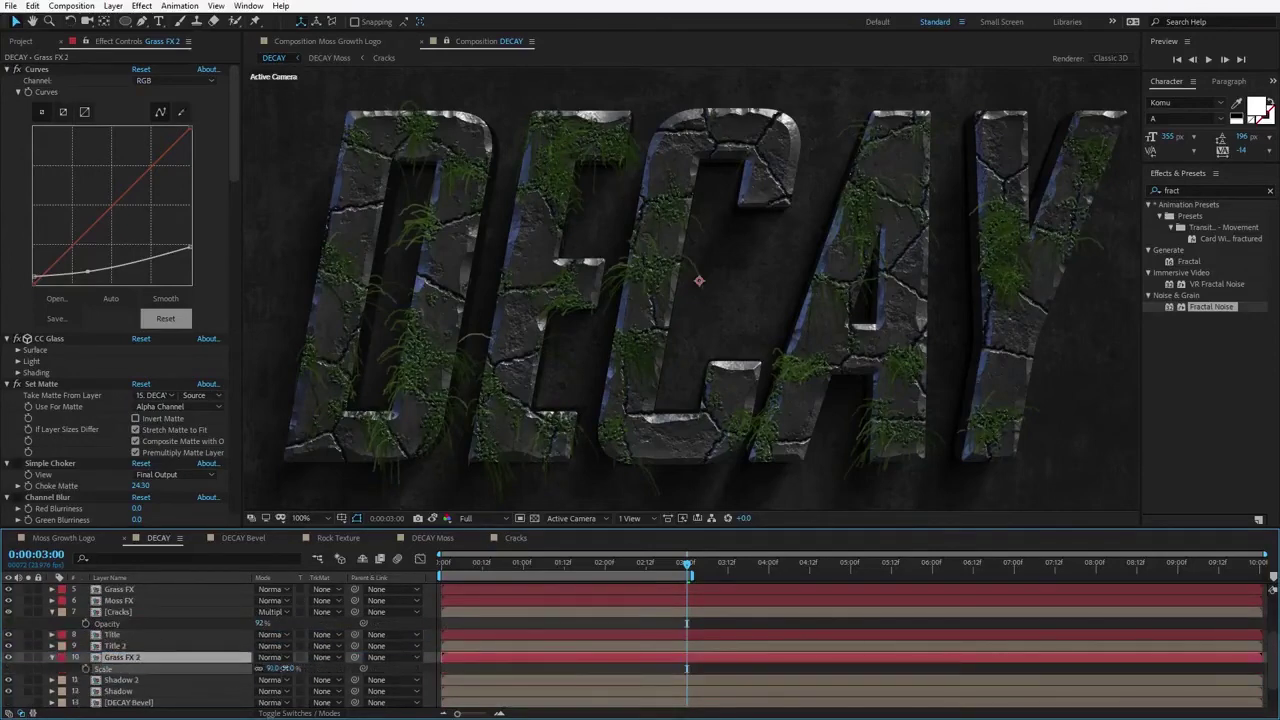
{"action": "left_click_drag", "start_coordinate": [287, 667], "coordinate": [286, 669]}
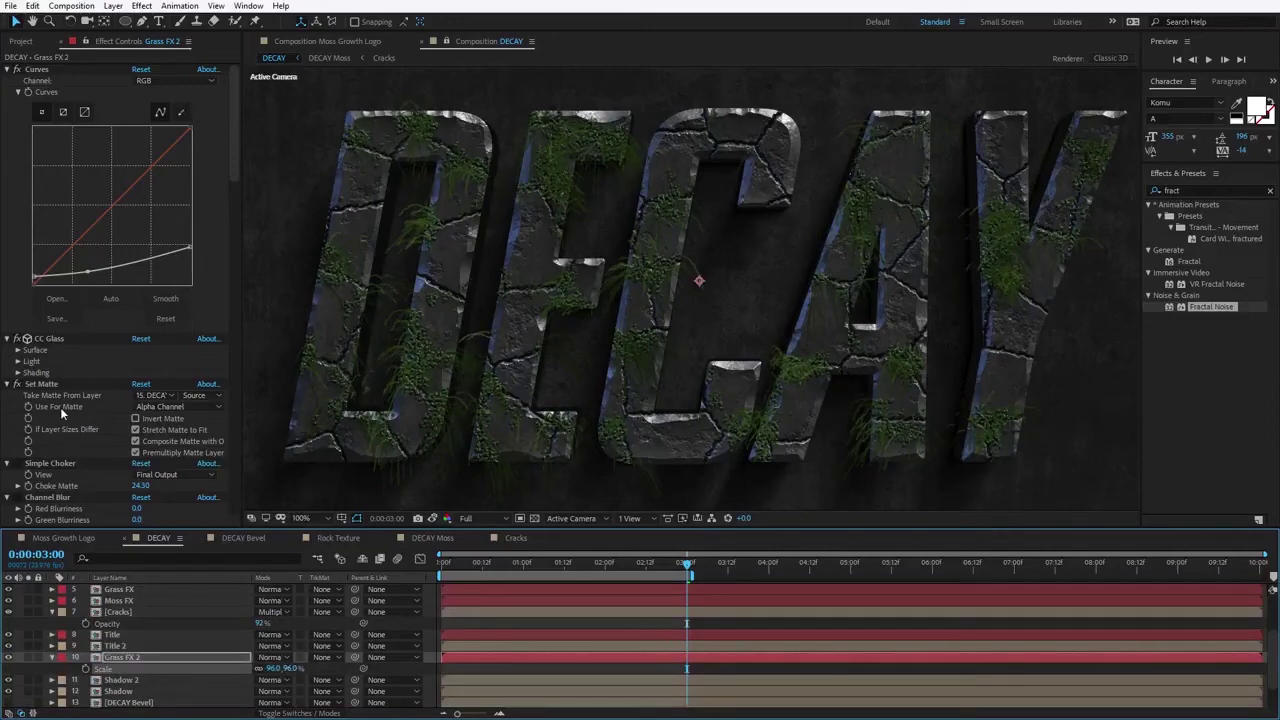
Step: Set CC Hair's Length to 42 and Weight to 0.620 on Grass FX 2, checking the layer in isolation
{"action": "scroll", "coordinate": [60, 407], "scroll_direction": "down", "scroll_amount": 15}
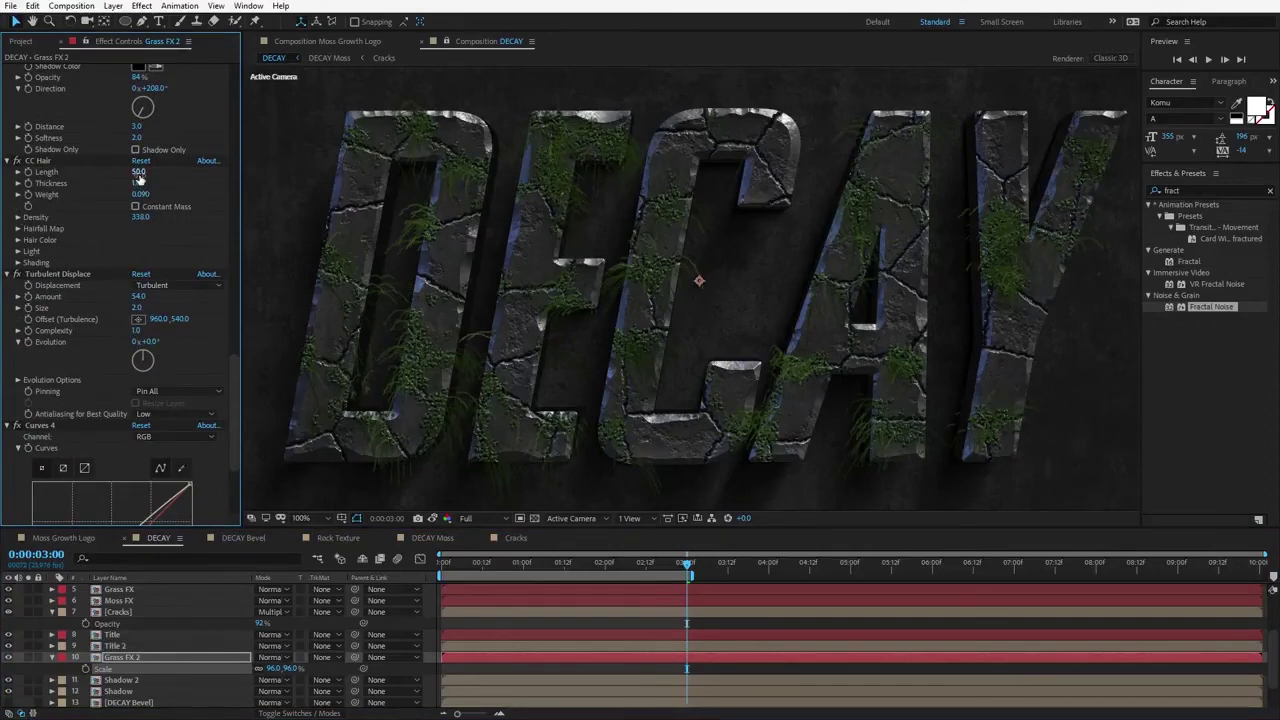
{"action": "left_click_drag", "start_coordinate": [139, 176], "coordinate": [179, 195]}
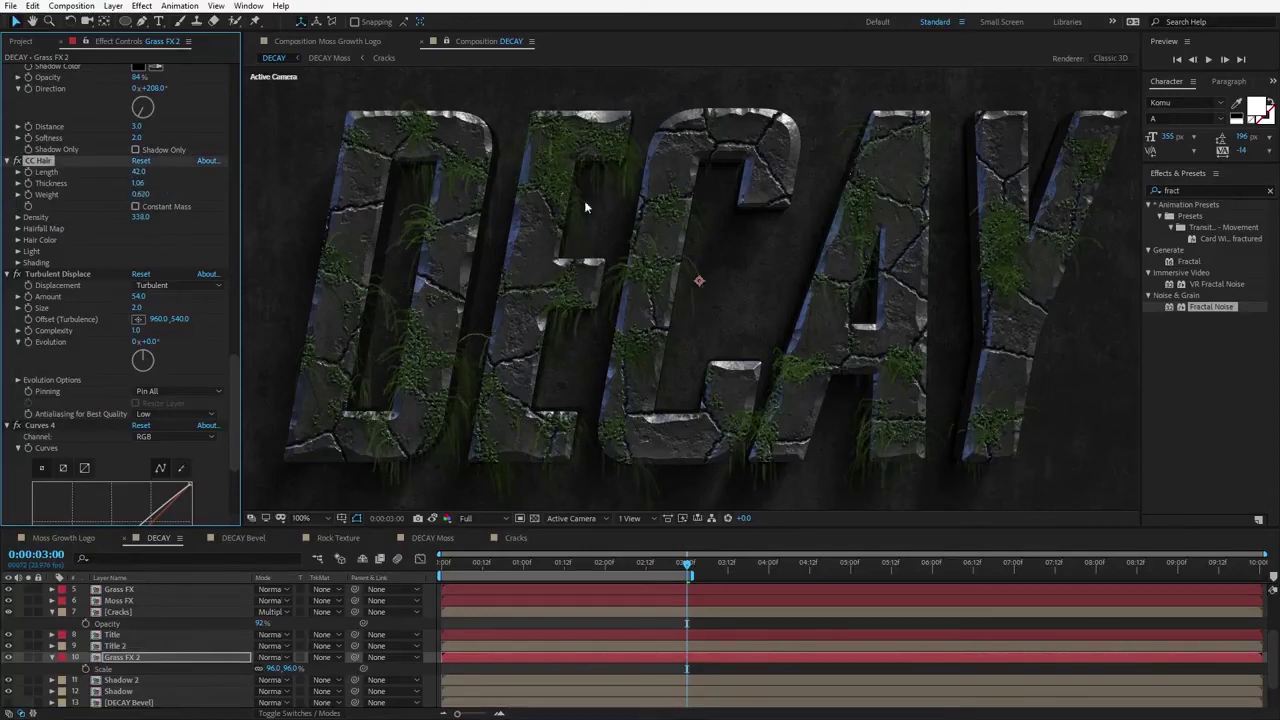
{"action": "left_click", "coordinate": [29, 658]}
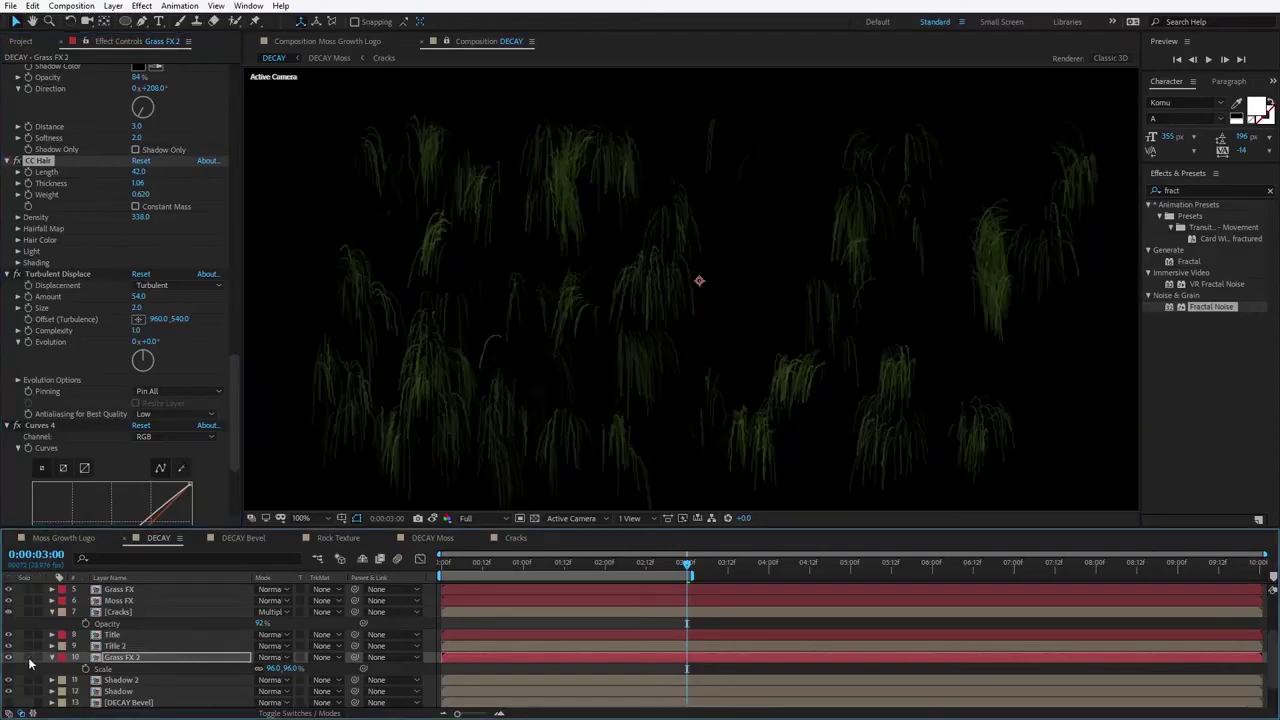
{"action": "left_click", "coordinate": [29, 658]}
{"action": "left_click", "coordinate": [29, 658]}
{"action": "left_click", "coordinate": [29, 658]}
Step: Reset Curves 4 on Grass FX 2, bend its RGB curve downward to darken the rear grass, and preview briefly
{"action": "scroll", "coordinate": [171, 250], "scroll_direction": "down", "scroll_amount": 4}
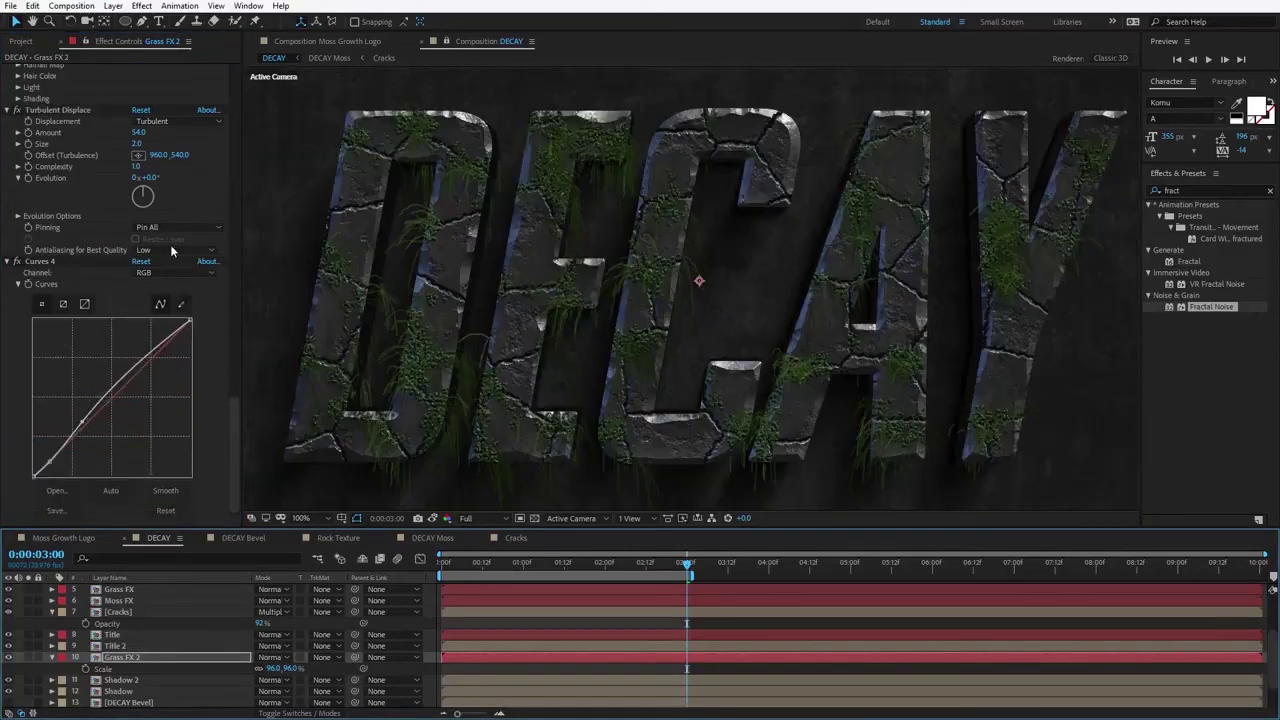
{"action": "left_click", "coordinate": [141, 262]}
{"action": "left_click_drag", "start_coordinate": [82, 431], "coordinate": [115, 445]}
{"action": "key", "text": "space"}
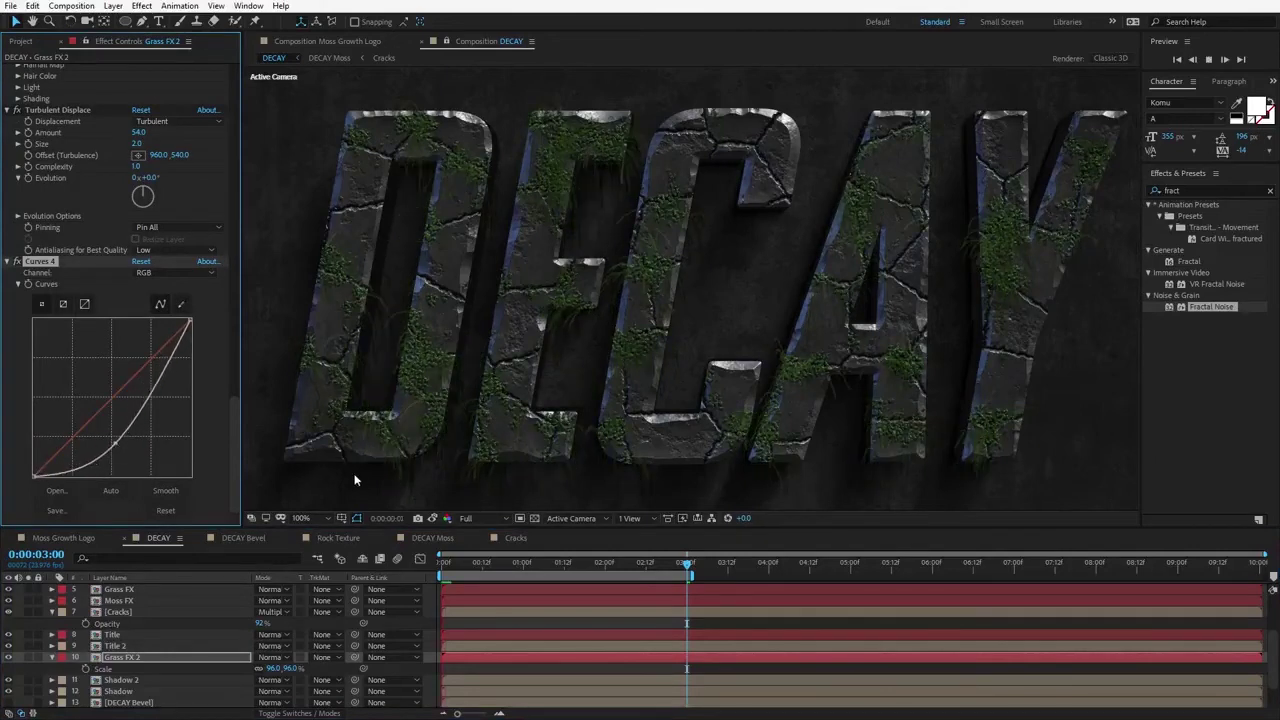
{"action": "scroll", "coordinate": [155, 655], "scroll_direction": "up", "scroll_amount": 1}
{"action": "key", "text": "space"}
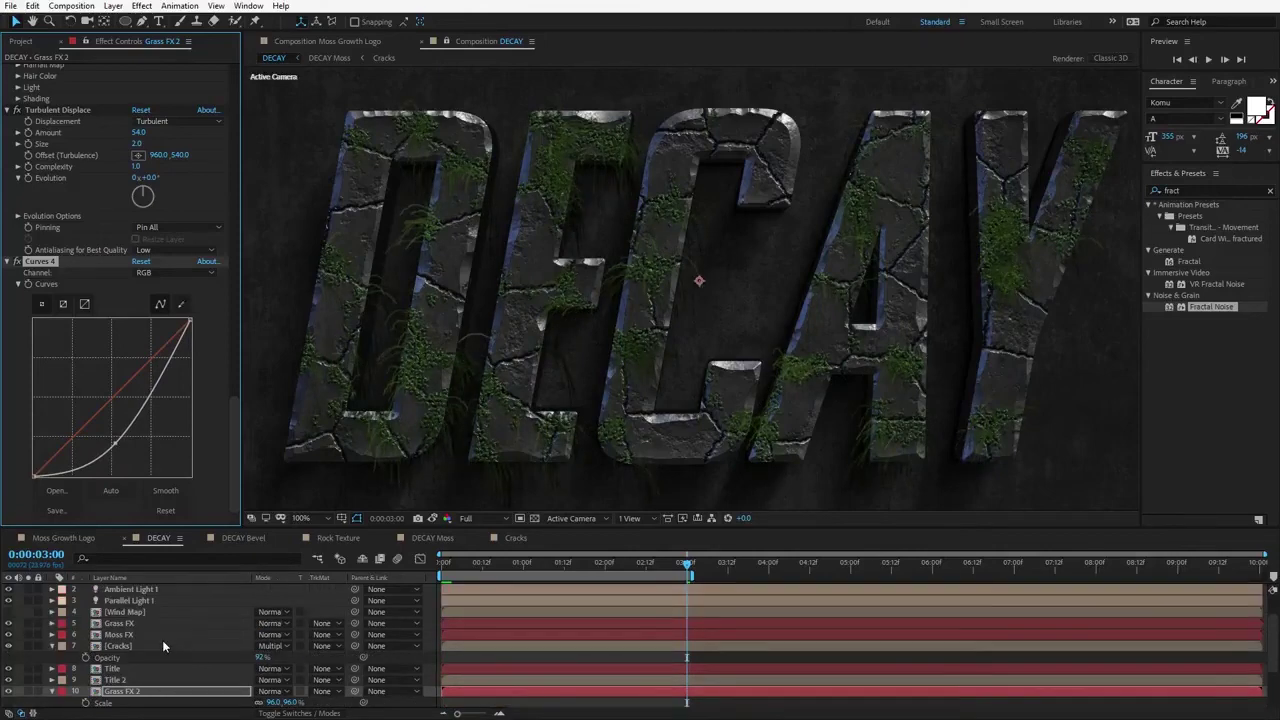
Step: Duplicate Grass FX and set the copy's CC Hair Length to 12, Map Strength to 55 and Add Noise to about 71%
{"action": "left_click", "coordinate": [106, 624]}
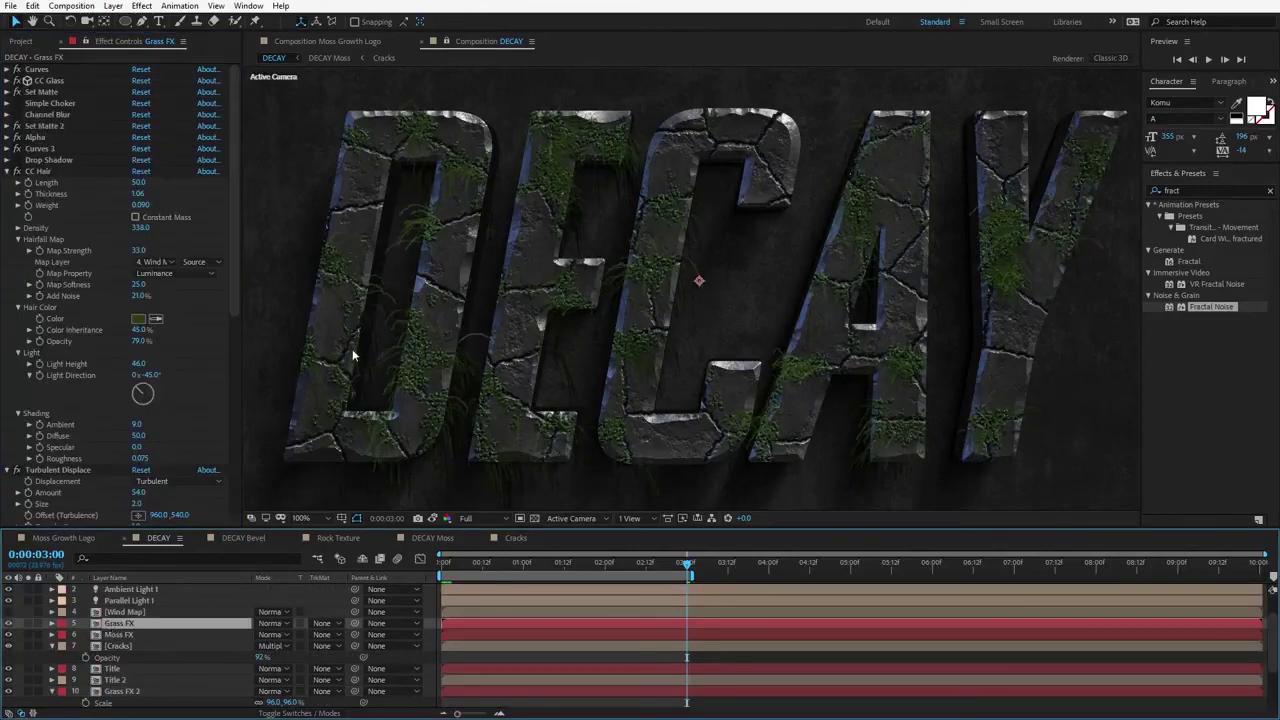
{"action": "key", "text": "ctrl+d"}
{"action": "scroll", "coordinate": [60, 370], "scroll_direction": "down", "scroll_amount": 10}
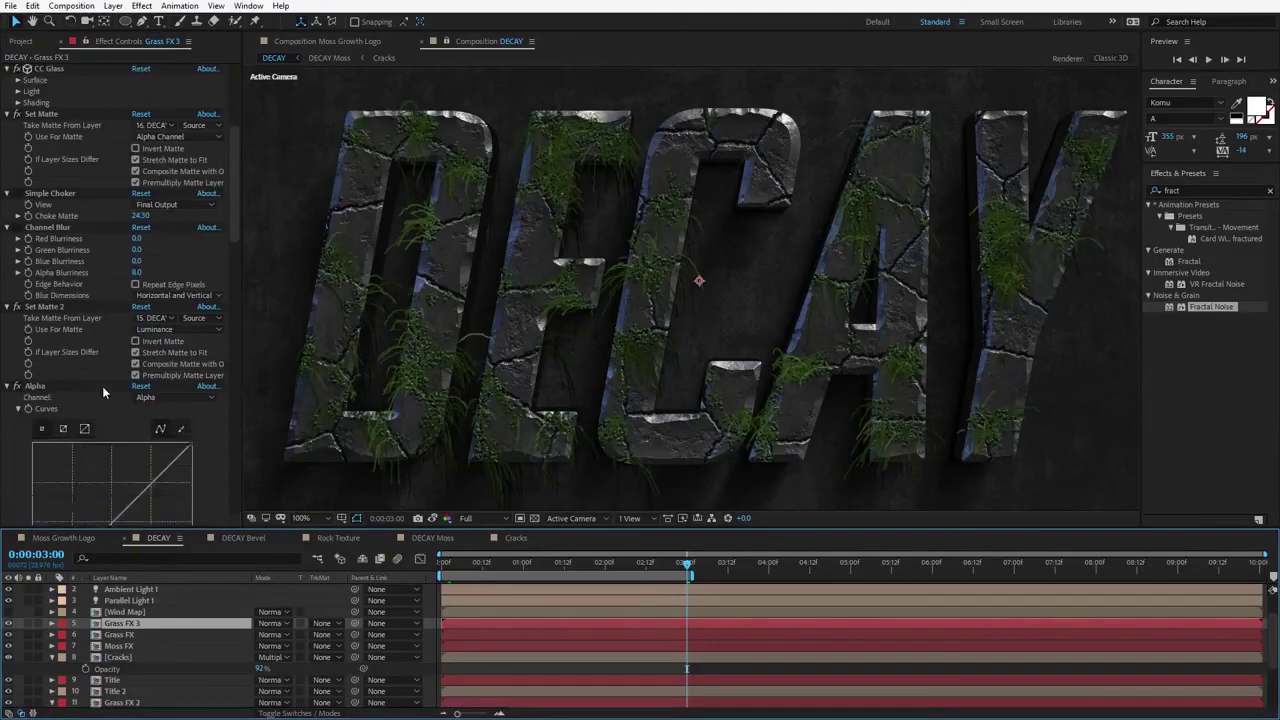
{"action": "left_click", "coordinate": [17, 203]}
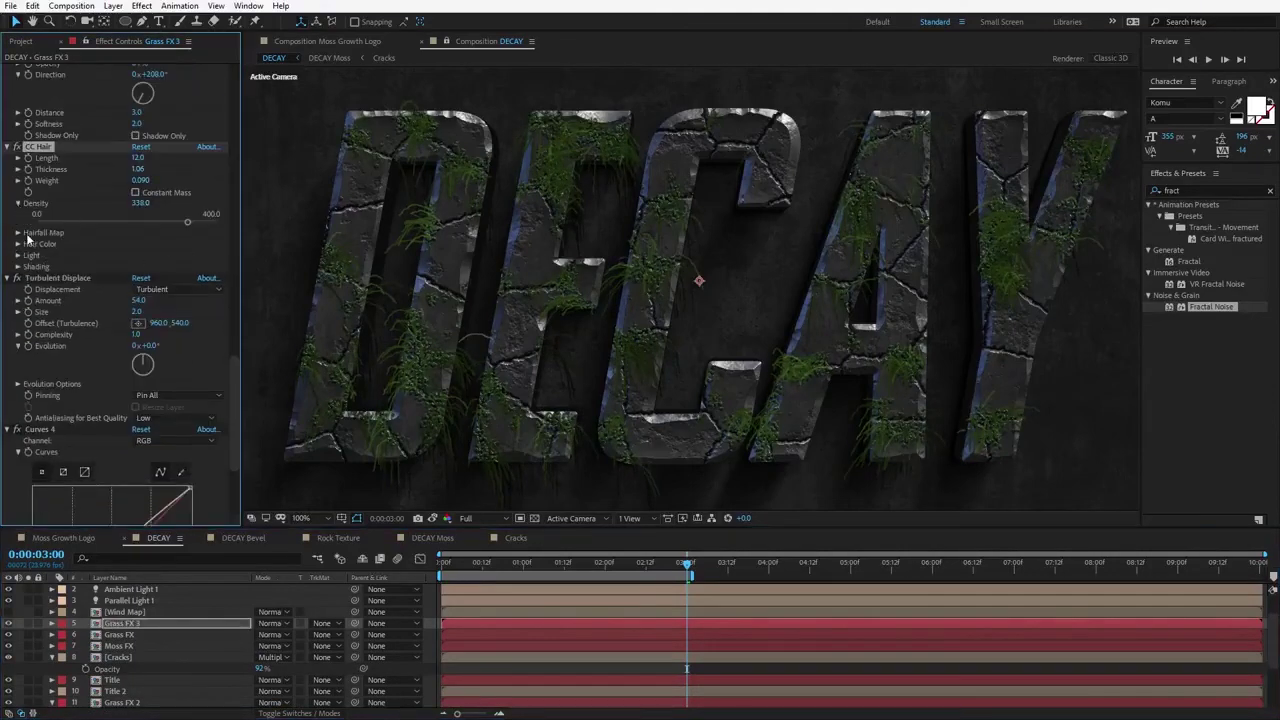
{"action": "left_click", "coordinate": [17, 233]}
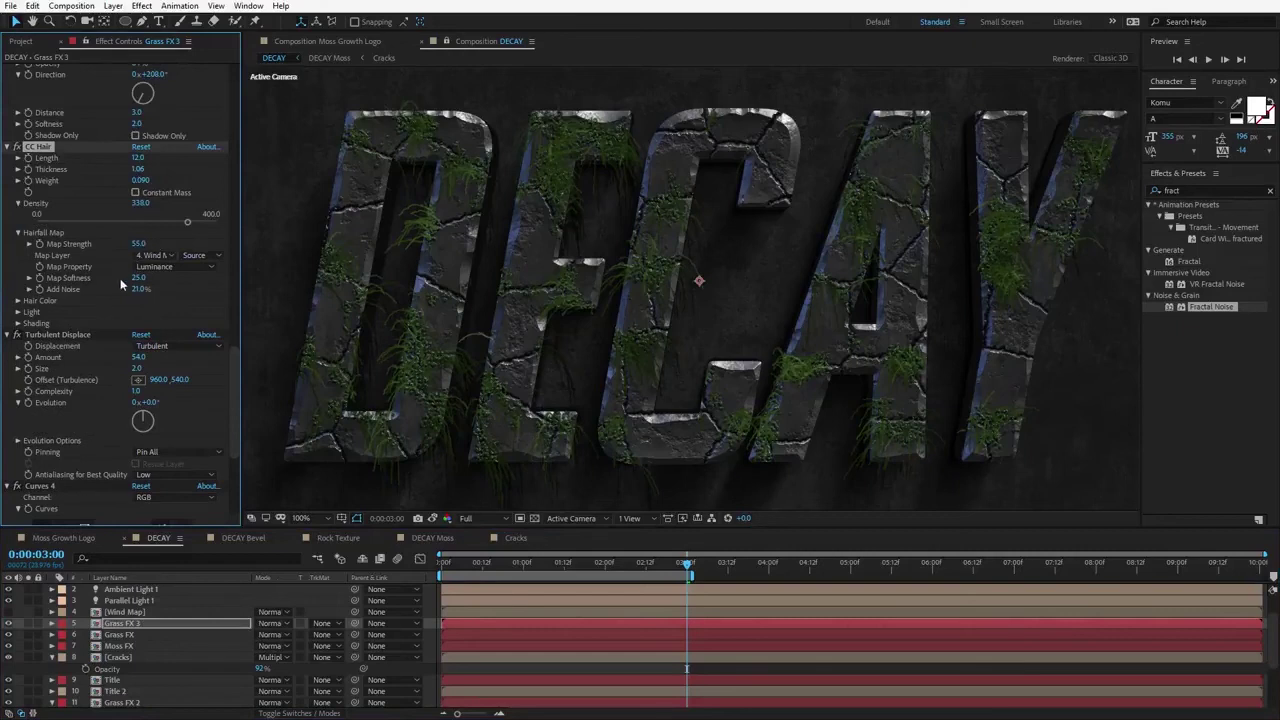
{"action": "left_click_drag", "start_coordinate": [135, 290], "coordinate": [164, 284]}
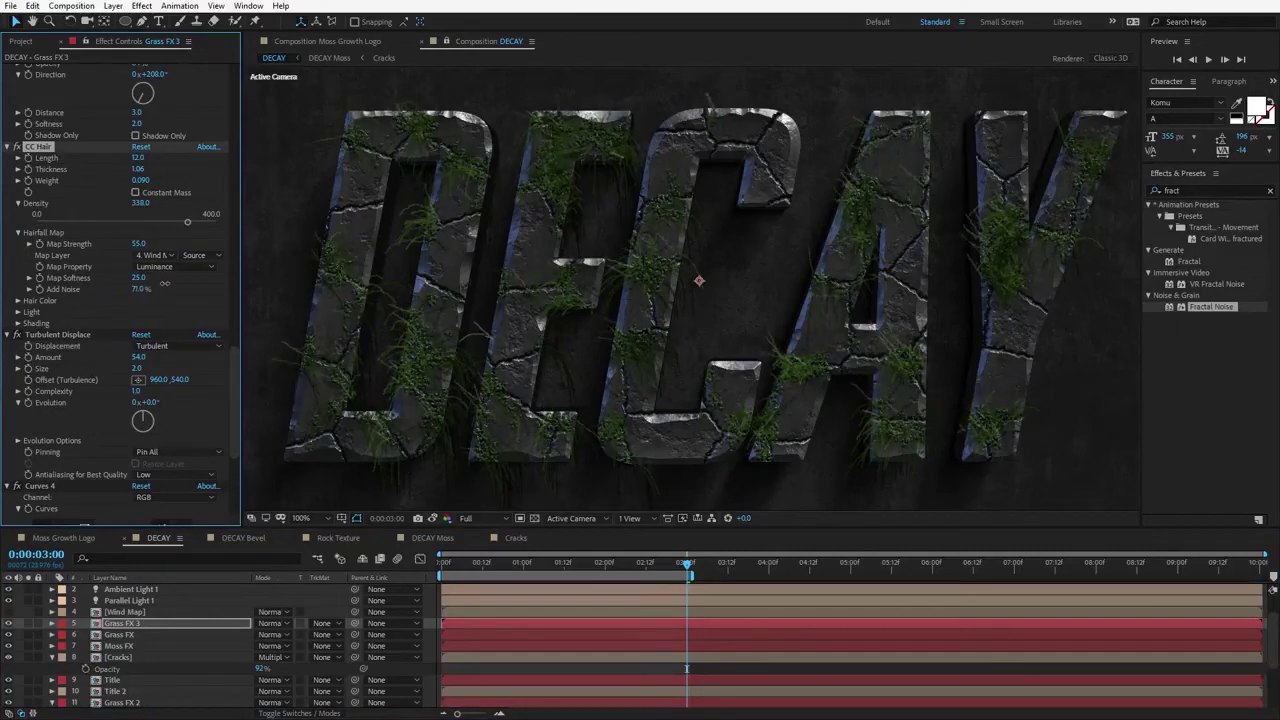
Step: Lower CC Hair's Density on Grass FX 3 and bend its Curves 4 RGB curve downward to darken the short grass
{"action": "left_click_drag", "start_coordinate": [141, 204], "coordinate": [115, 162]}
{"action": "left_click_drag", "start_coordinate": [235, 400], "coordinate": [237, 512]}
{"action": "left_click_drag", "start_coordinate": [82, 424], "coordinate": [120, 429]}
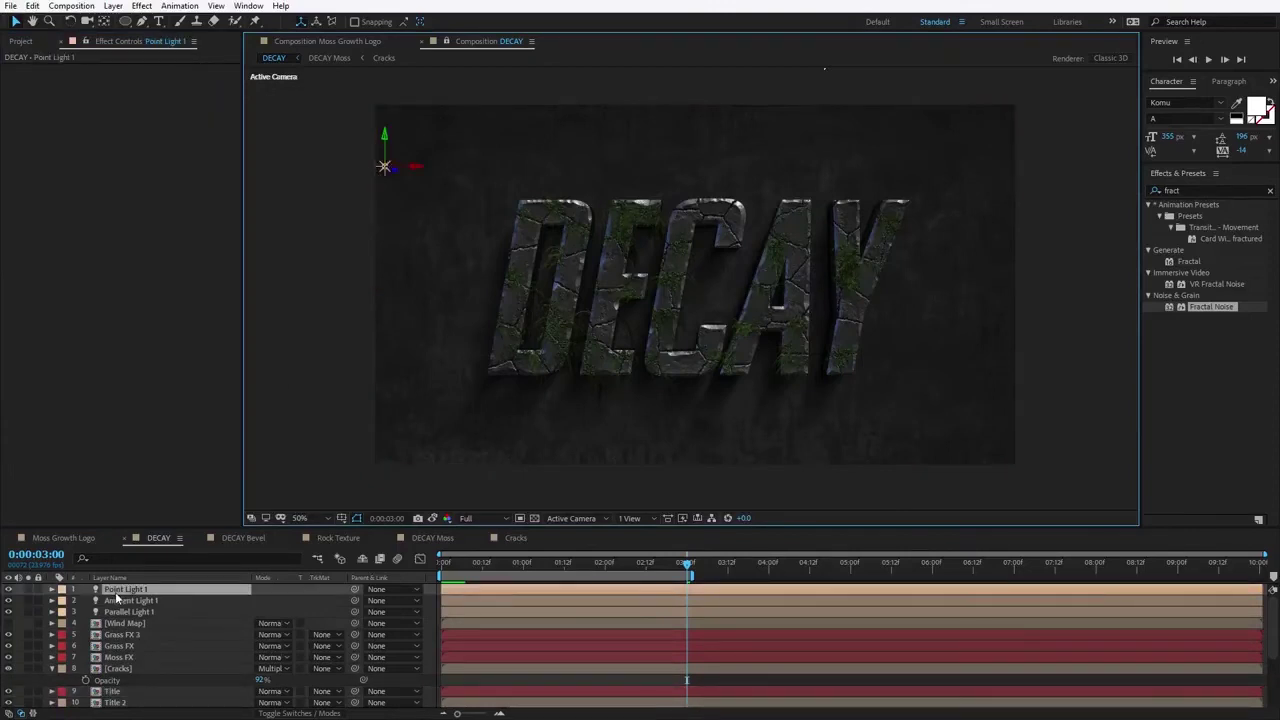
Step: Reveal Point Light 1's light options and change its color to orange
{"action": "key", "text": "a"}
{"action": "key", "text": "a"}
{"action": "left_click", "coordinate": [263, 623]}
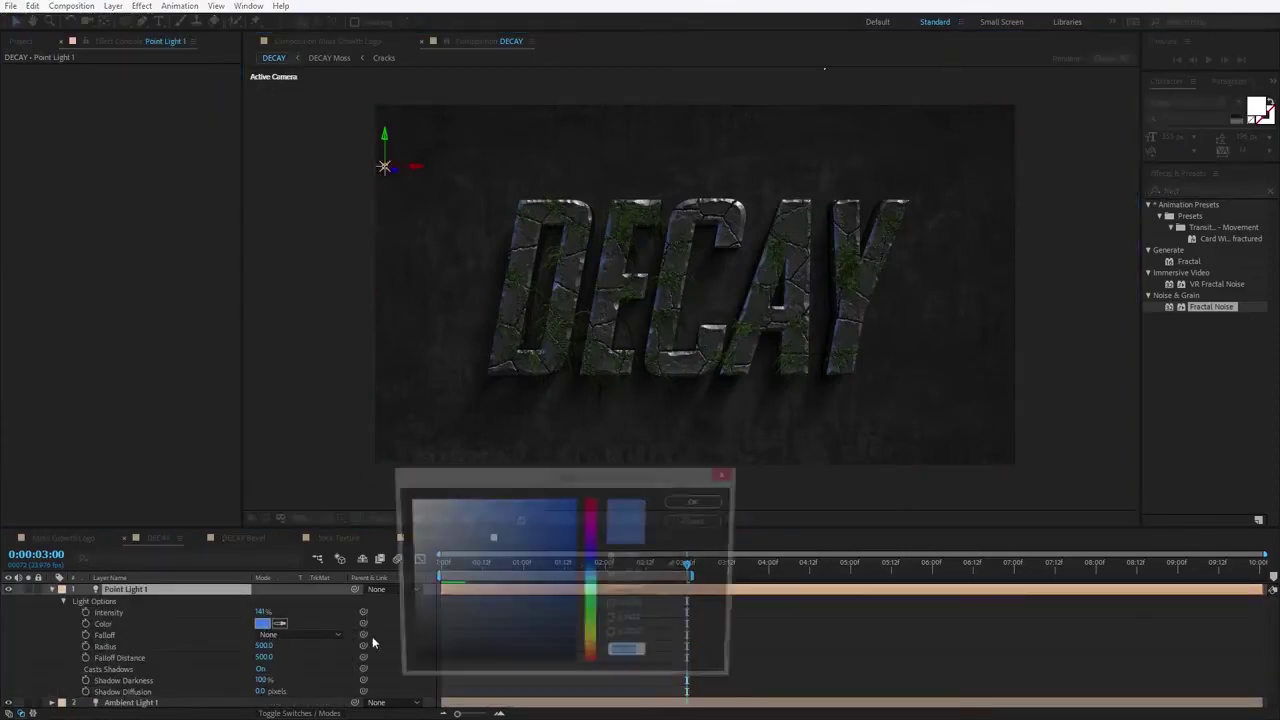
{"action": "left_click_drag", "start_coordinate": [591, 640], "coordinate": [591, 656]}
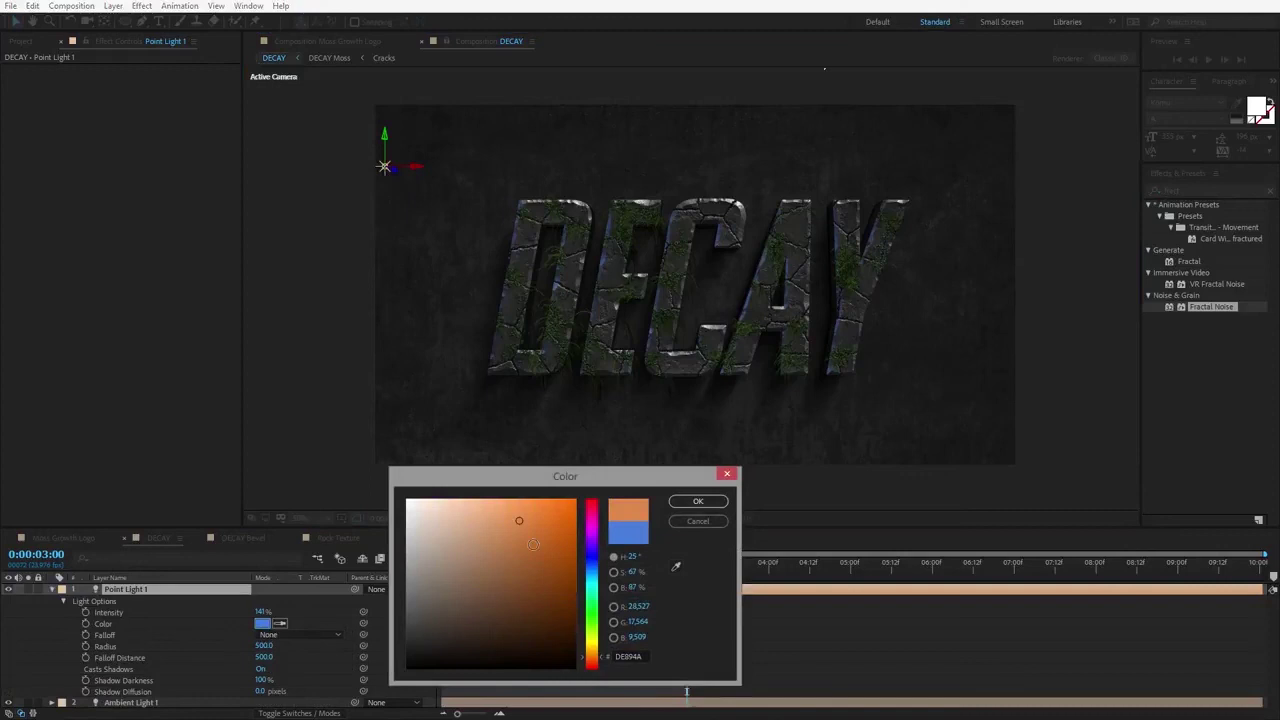
{"action": "left_click", "coordinate": [704, 509]}
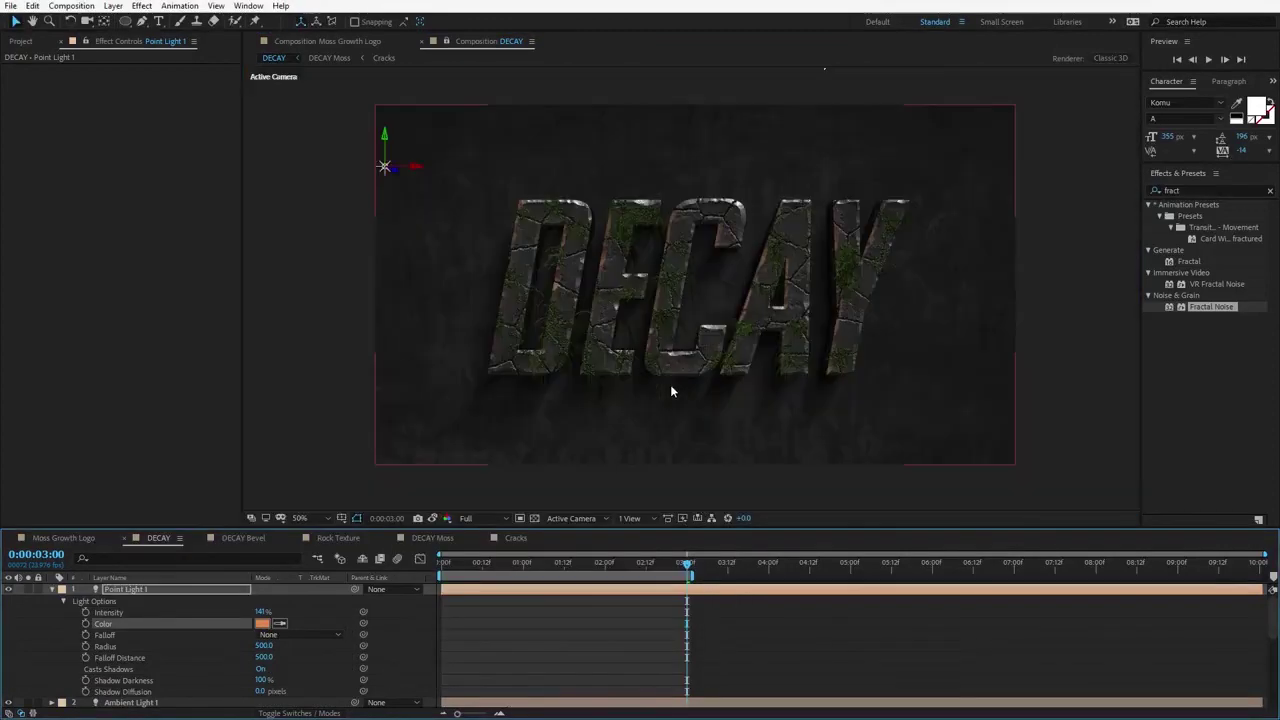
Step: Create an adjustment layer above Point Light 1 and apply the Curves effect to it
{"action": "left_click", "coordinate": [121, 587]}
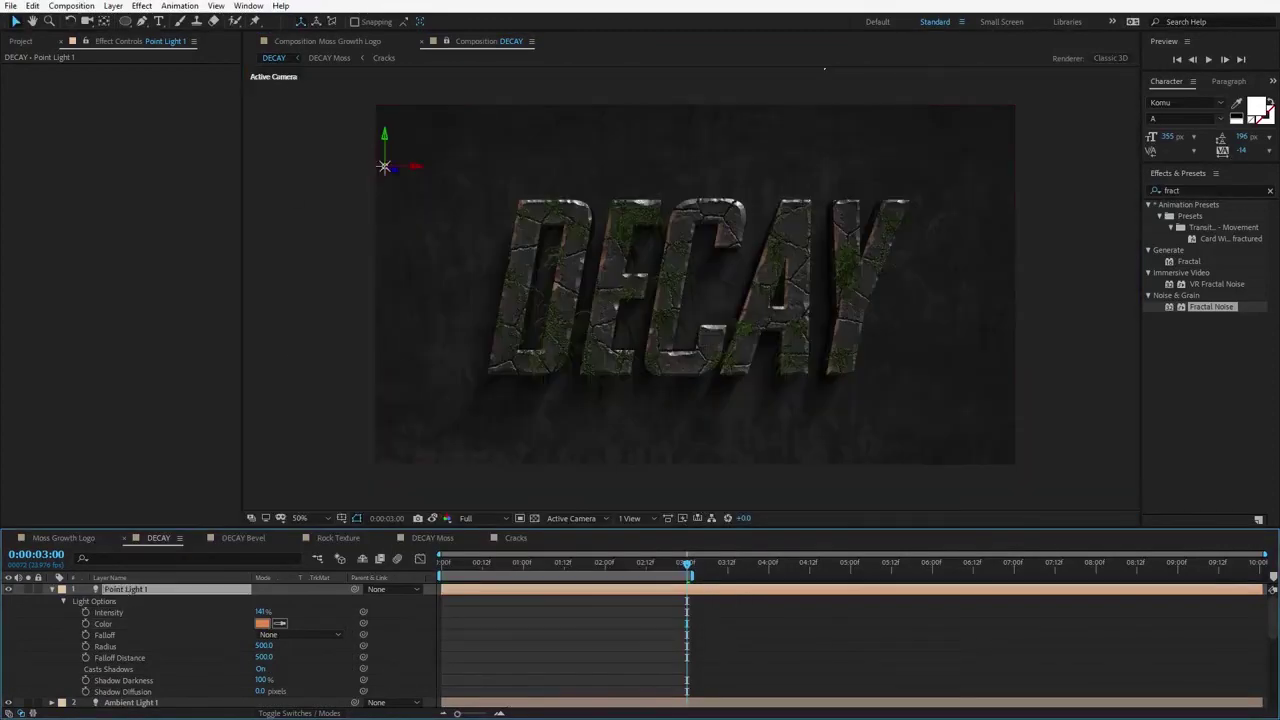
{"action": "left_click", "coordinate": [113, 5]}
{"action": "mouse_move", "coordinate": [130, 21]}
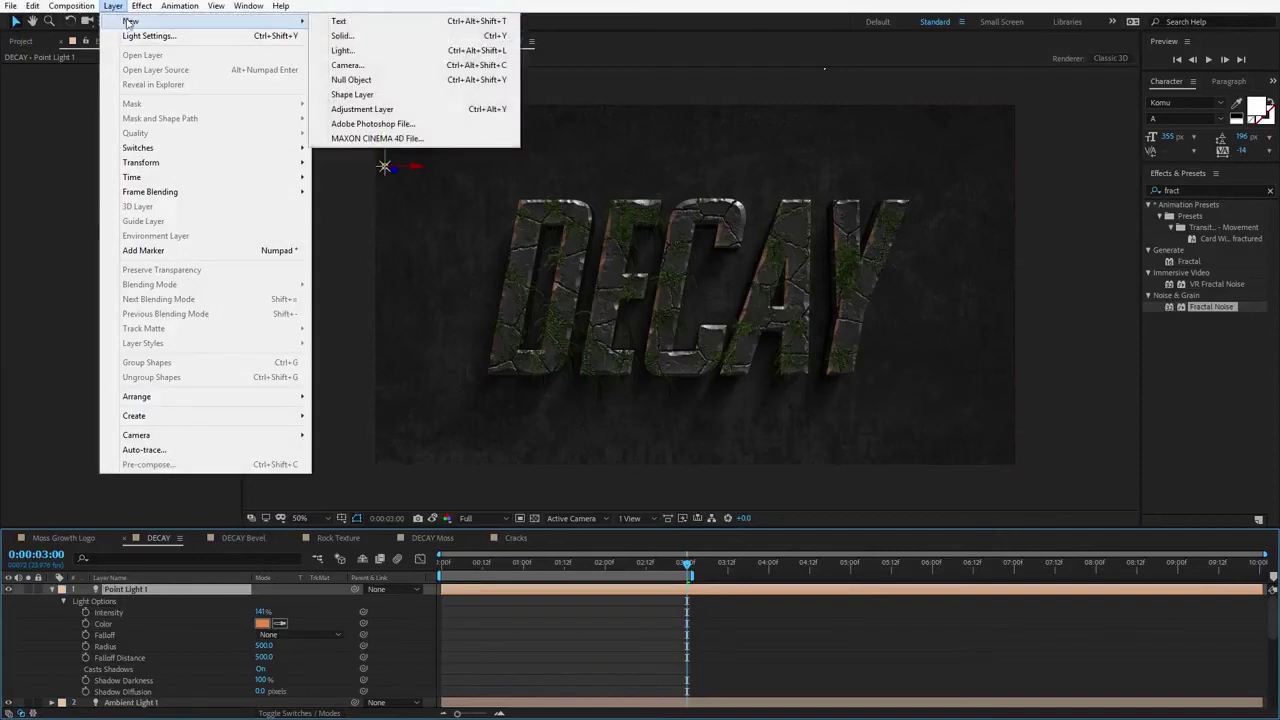
{"action": "left_click", "coordinate": [362, 108]}
{"action": "left_click", "coordinate": [143, 6]}
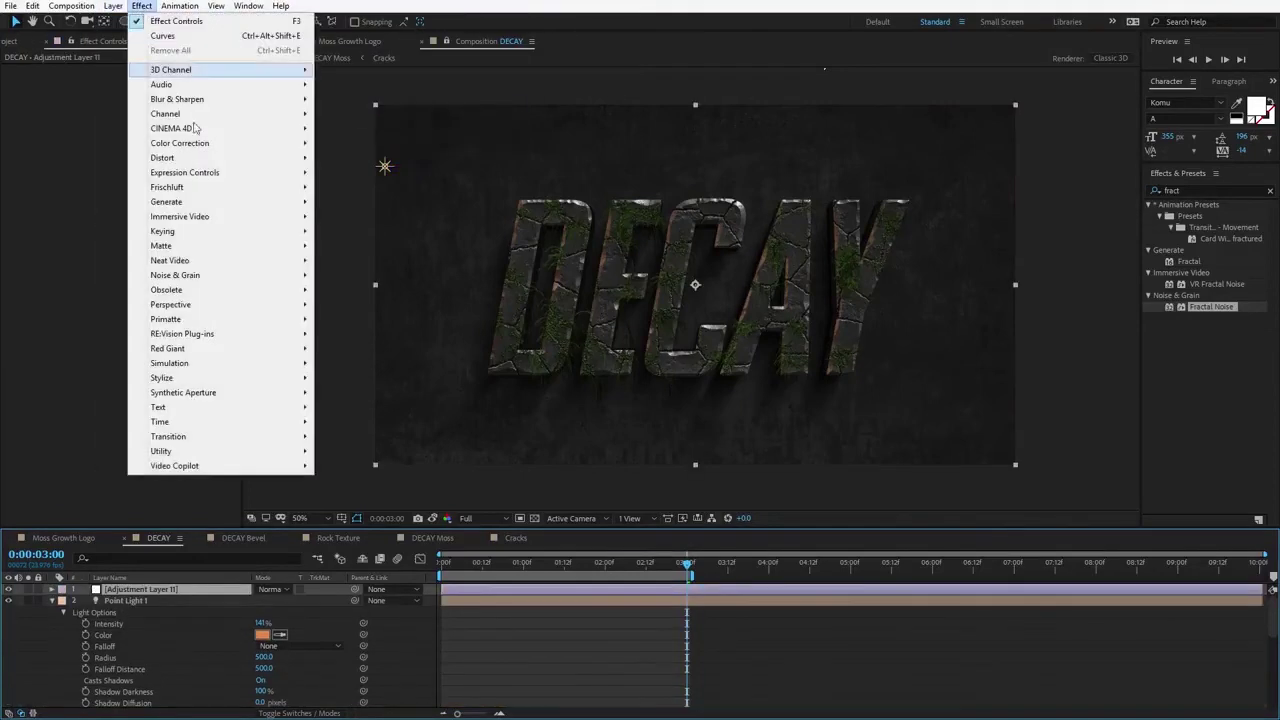
{"action": "mouse_move", "coordinate": [200, 135]}
{"action": "left_click", "coordinate": [366, 407]}
{"action": "key", "text": "slash"}
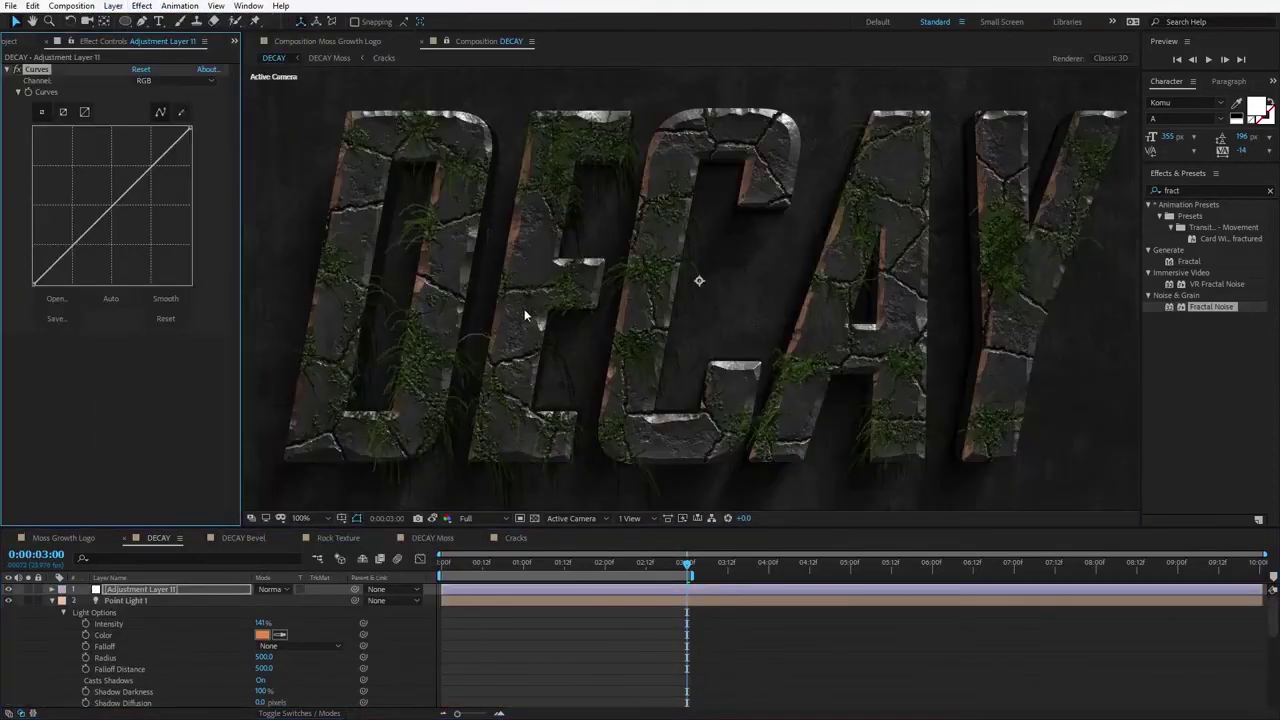
Step: Raise the Red channel's midtones and lower the Blue channel's midtones slightly in the adjustment layer's Curves
{"action": "left_click", "coordinate": [143, 80]}
{"action": "left_click", "coordinate": [155, 111]}
{"action": "left_click_drag", "start_coordinate": [88, 230], "coordinate": [86, 226]}
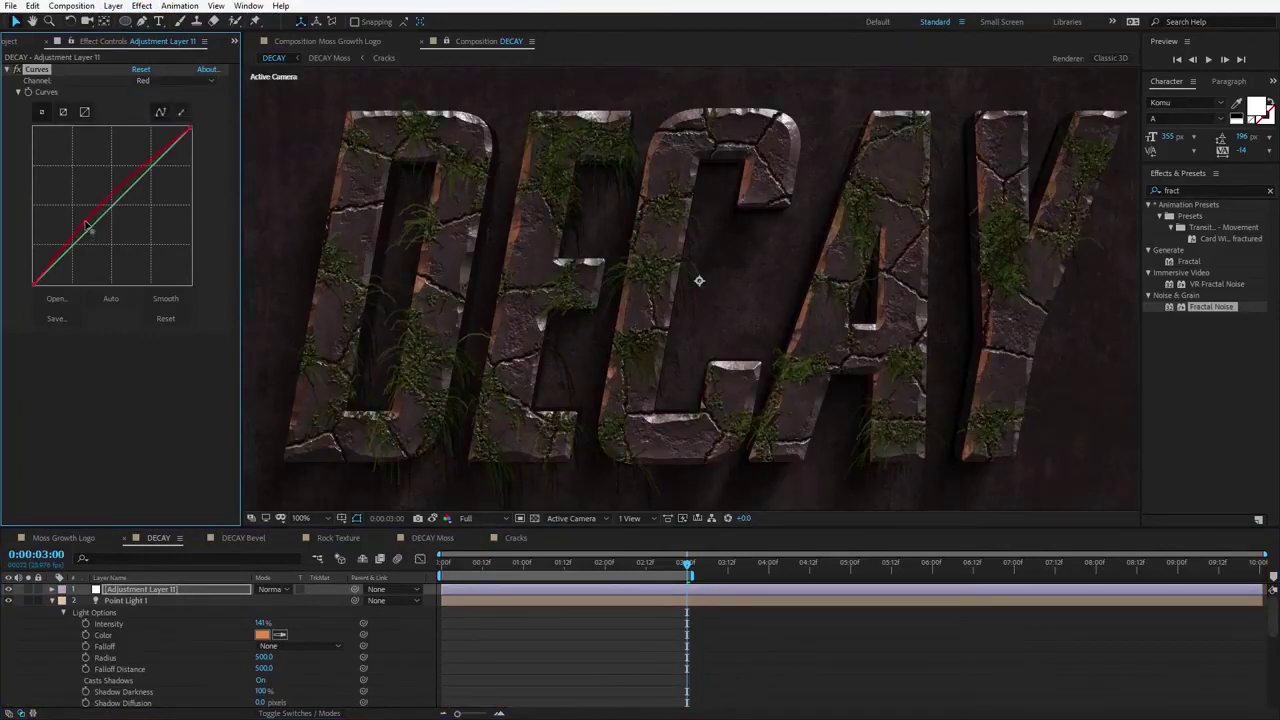
{"action": "left_click", "coordinate": [165, 80]}
{"action": "left_click", "coordinate": [155, 139]}
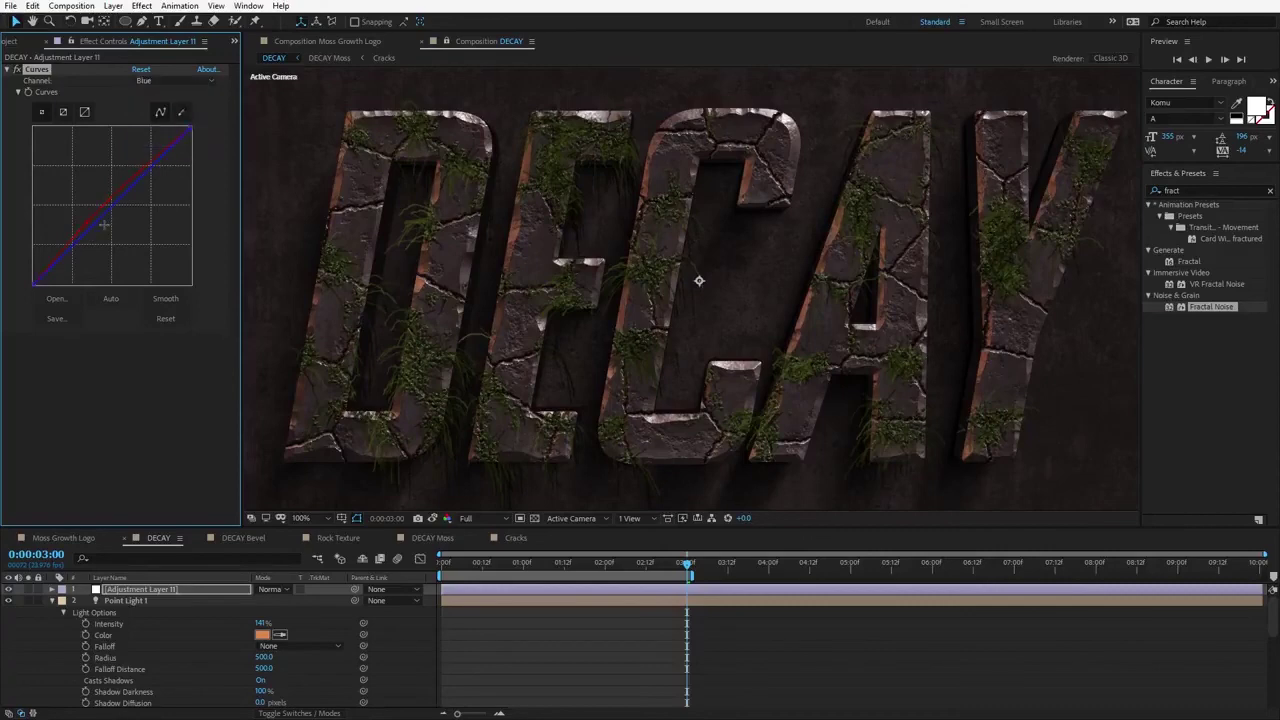
{"action": "left_click_drag", "start_coordinate": [102, 215], "coordinate": [100, 224]}
Step: Apply the Tint effect to Adjustment Layer 11 and set its Amount to Tint to 25%
{"action": "left_click", "coordinate": [141, 5]}
{"action": "mouse_move", "coordinate": [200, 132]}
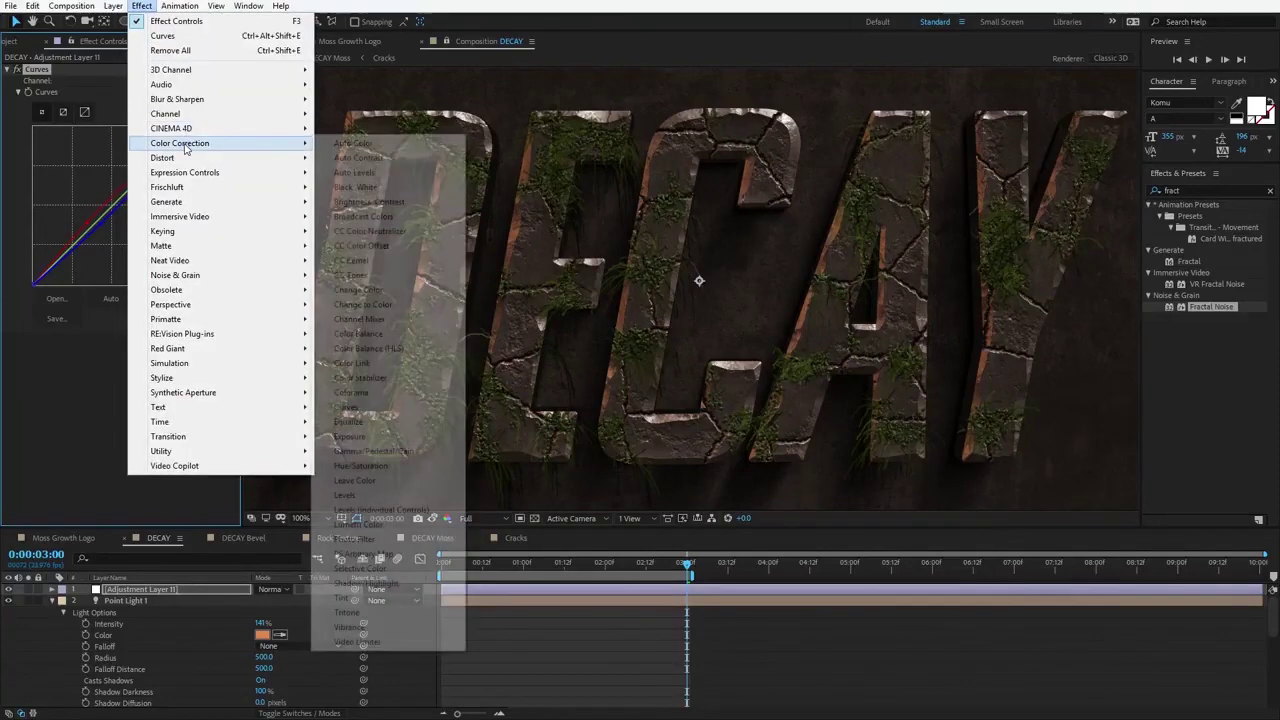
{"action": "left_click", "coordinate": [345, 601]}
{"action": "left_click_drag", "start_coordinate": [140, 372], "coordinate": [36, 384]}
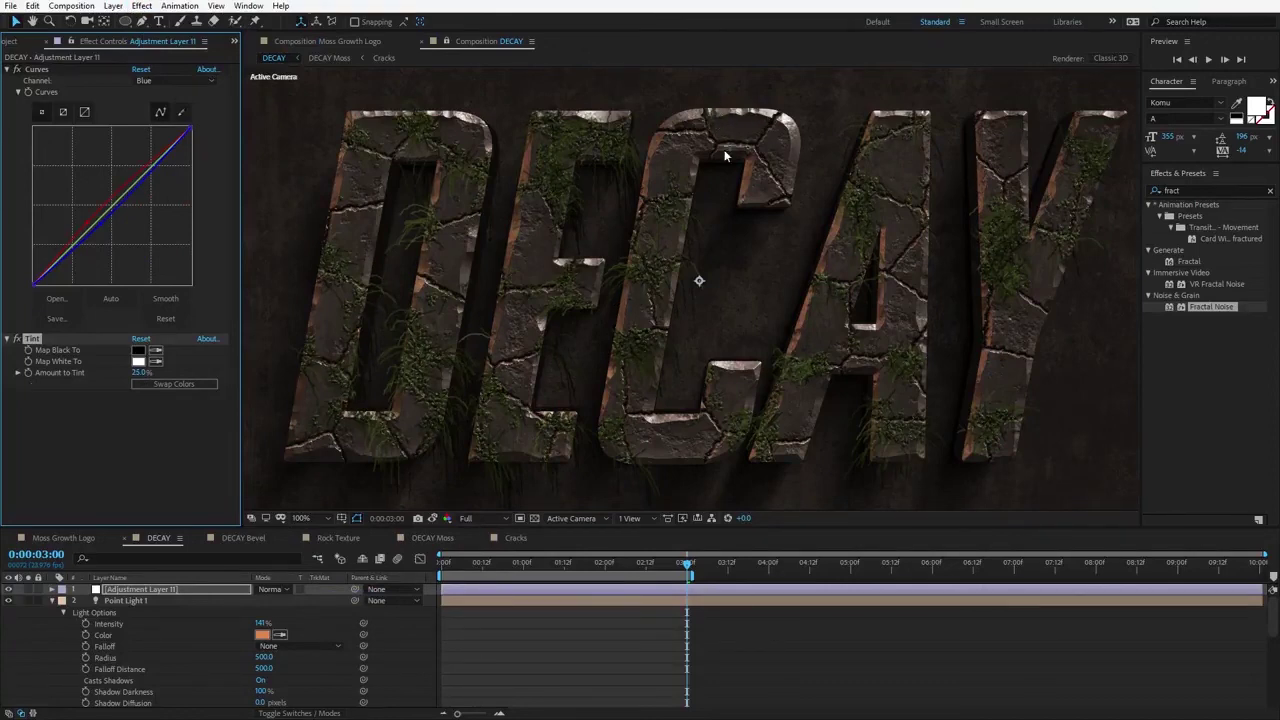
Step: On the Title layer's CC Glass effect, set Ambient to 71 and Roughness to 0.325, and lower Specular slightly
{"action": "scroll", "coordinate": [180, 626], "scroll_direction": "down", "scroll_amount": 5}
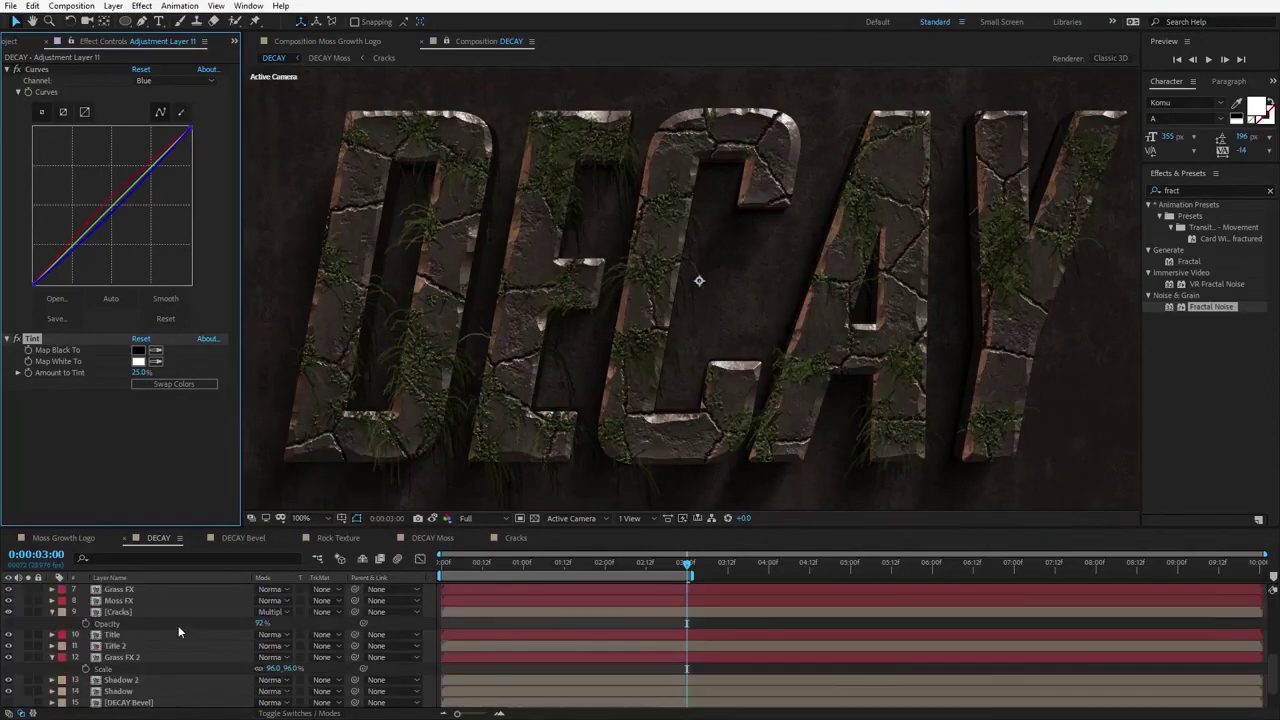
{"action": "left_click", "coordinate": [110, 635]}
{"action": "left_click", "coordinate": [27, 636]}
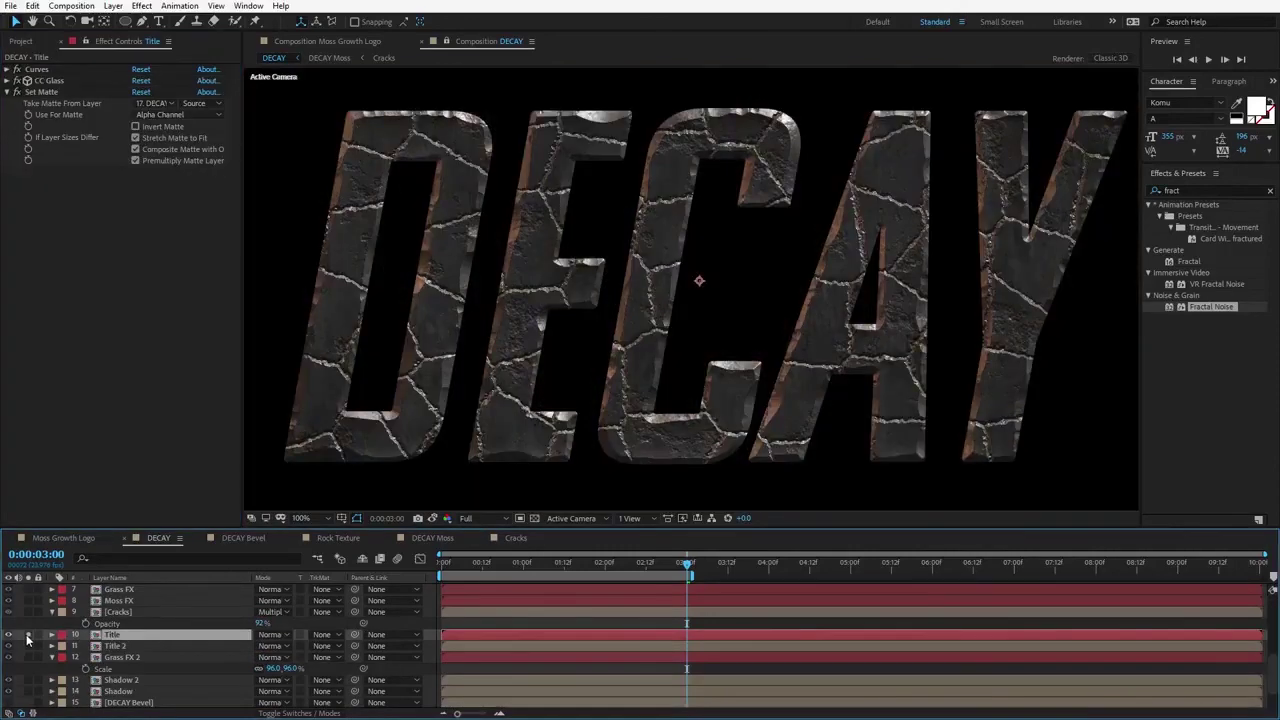
{"action": "left_click", "coordinate": [27, 636]}
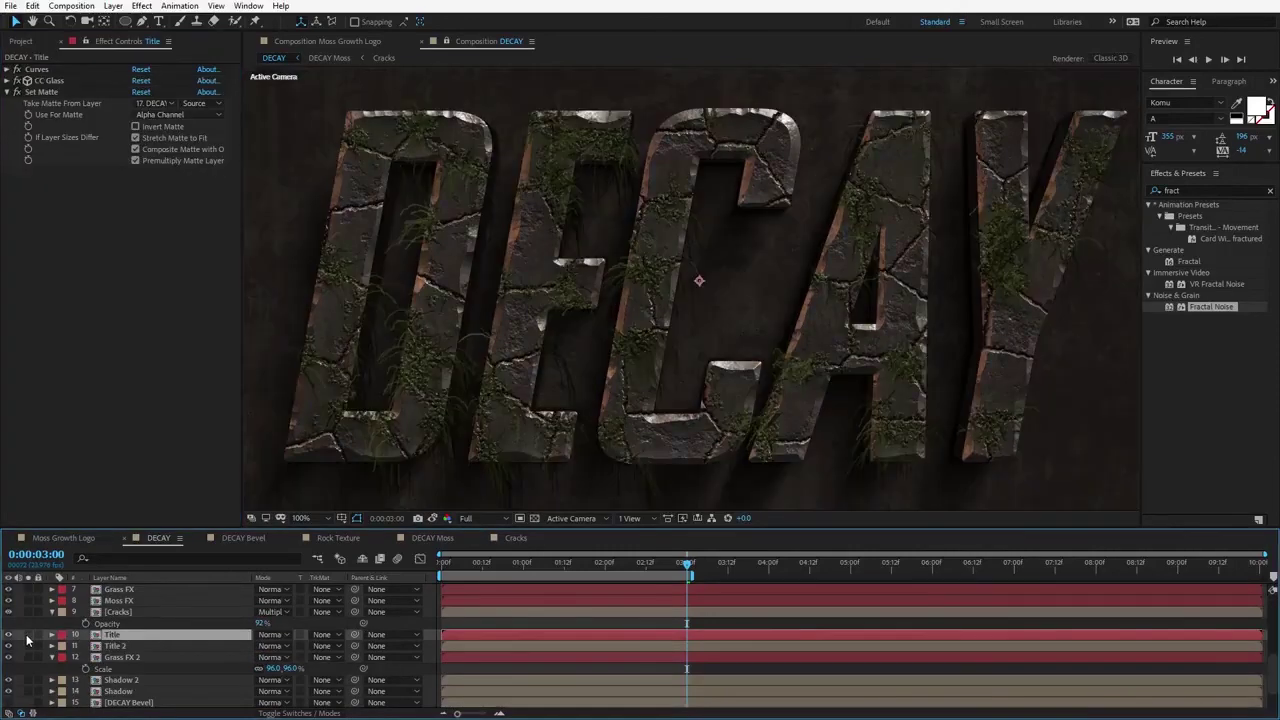
{"action": "left_click", "coordinate": [8, 83]}
{"action": "left_click", "coordinate": [52, 82]}
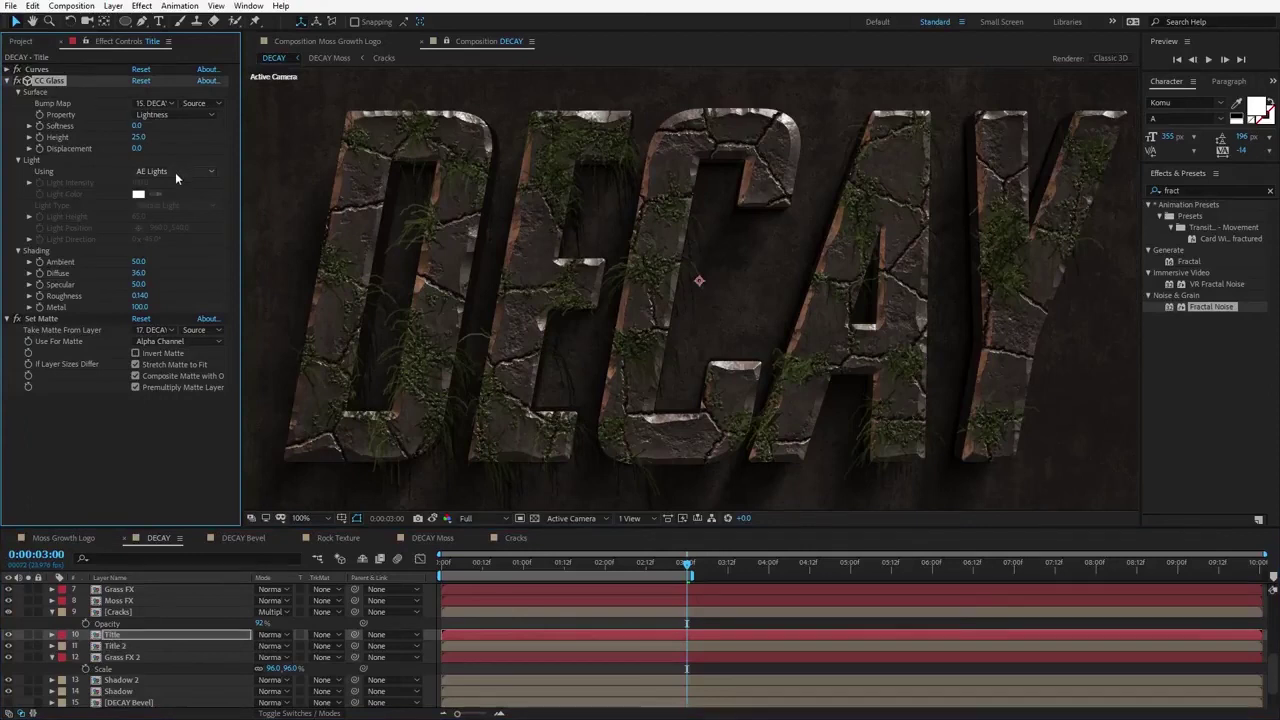
{"action": "left_click_drag", "start_coordinate": [139, 261], "coordinate": [146, 261]}
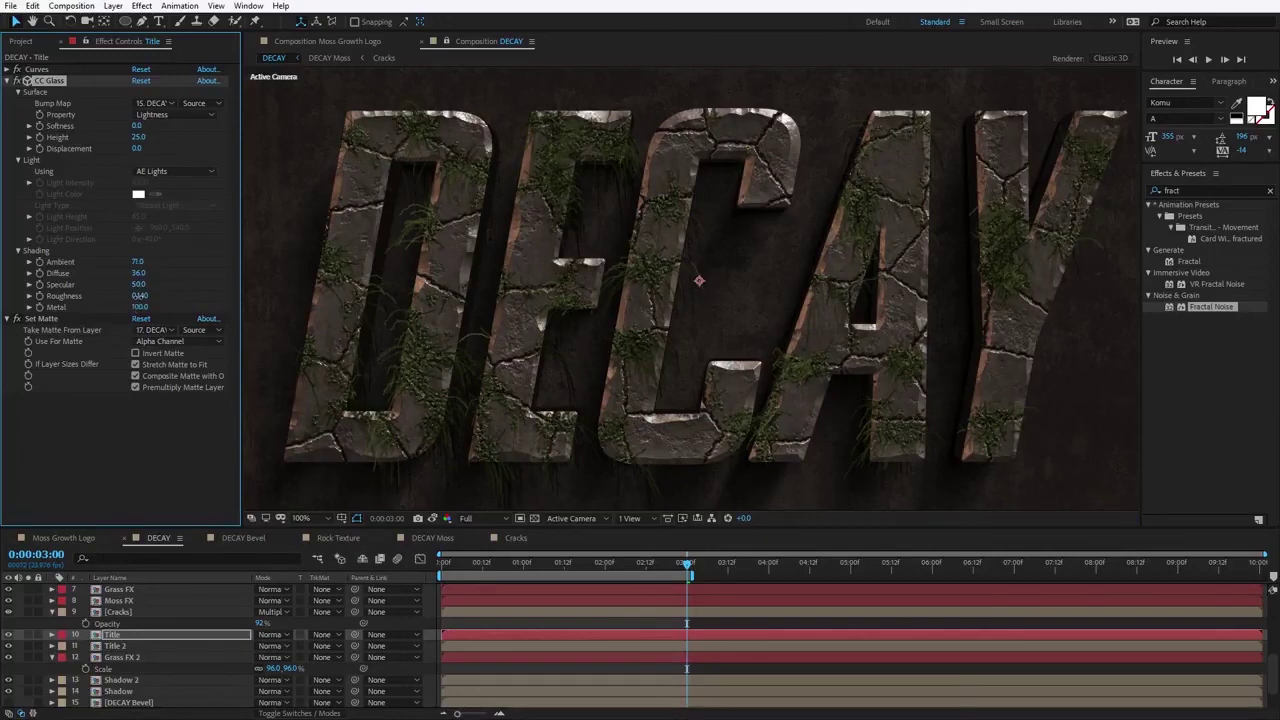
{"action": "left_click_drag", "start_coordinate": [146, 292], "coordinate": [236, 290]}
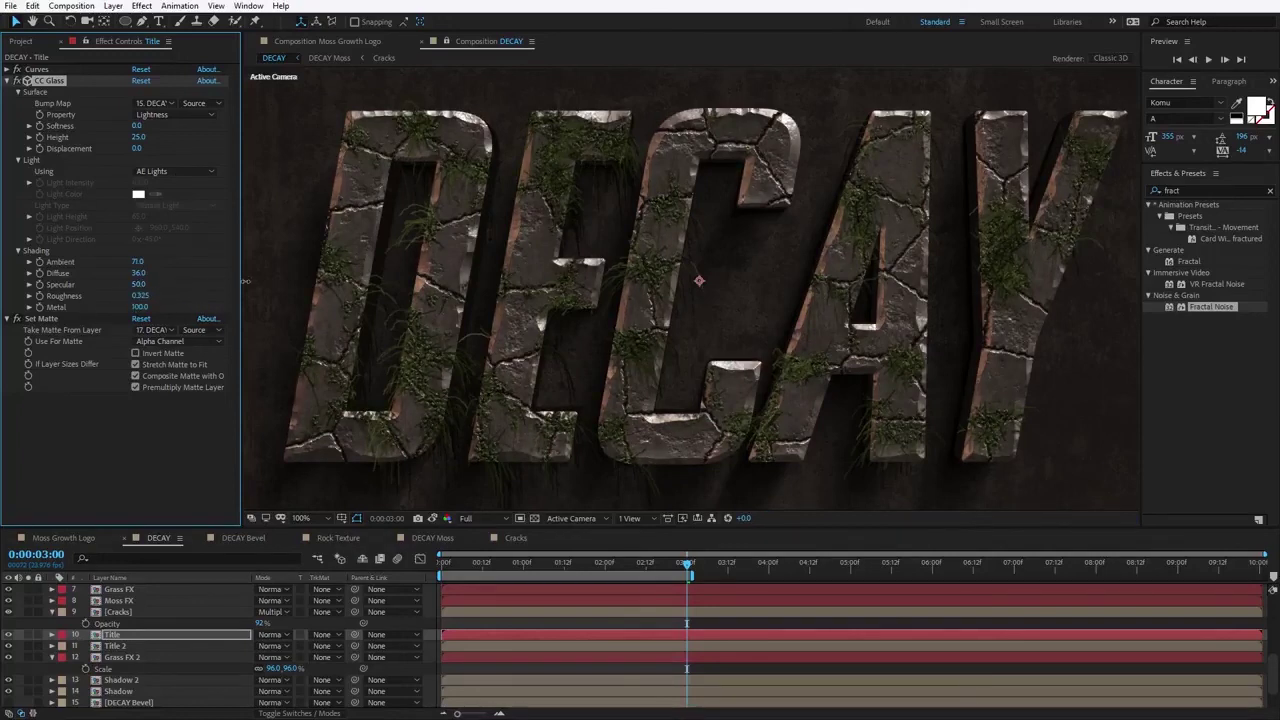
{"action": "left_click_drag", "start_coordinate": [138, 285], "coordinate": [126, 285]}
Step: Reshape the Title layer's RGB curve by raising the upper midtones and lowering the shadows to add contrast
{"action": "left_click", "coordinate": [7, 70]}
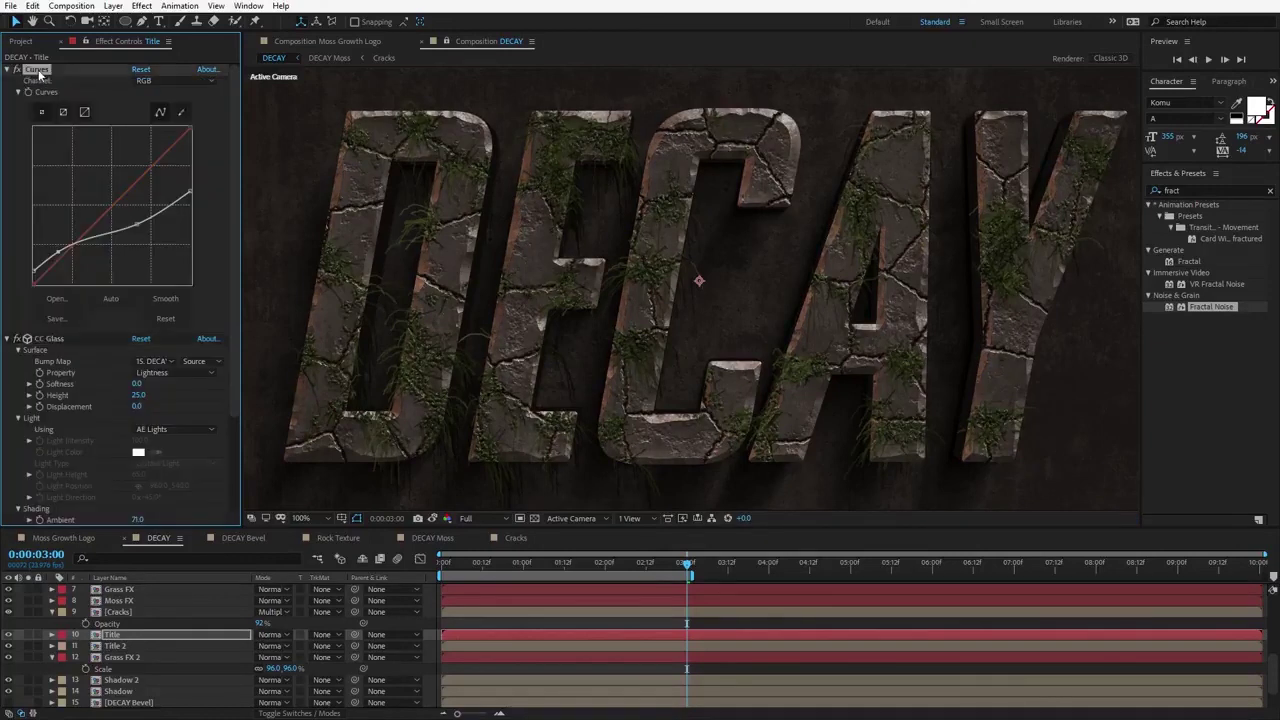
{"action": "left_click_drag", "start_coordinate": [138, 232], "coordinate": [136, 226]}
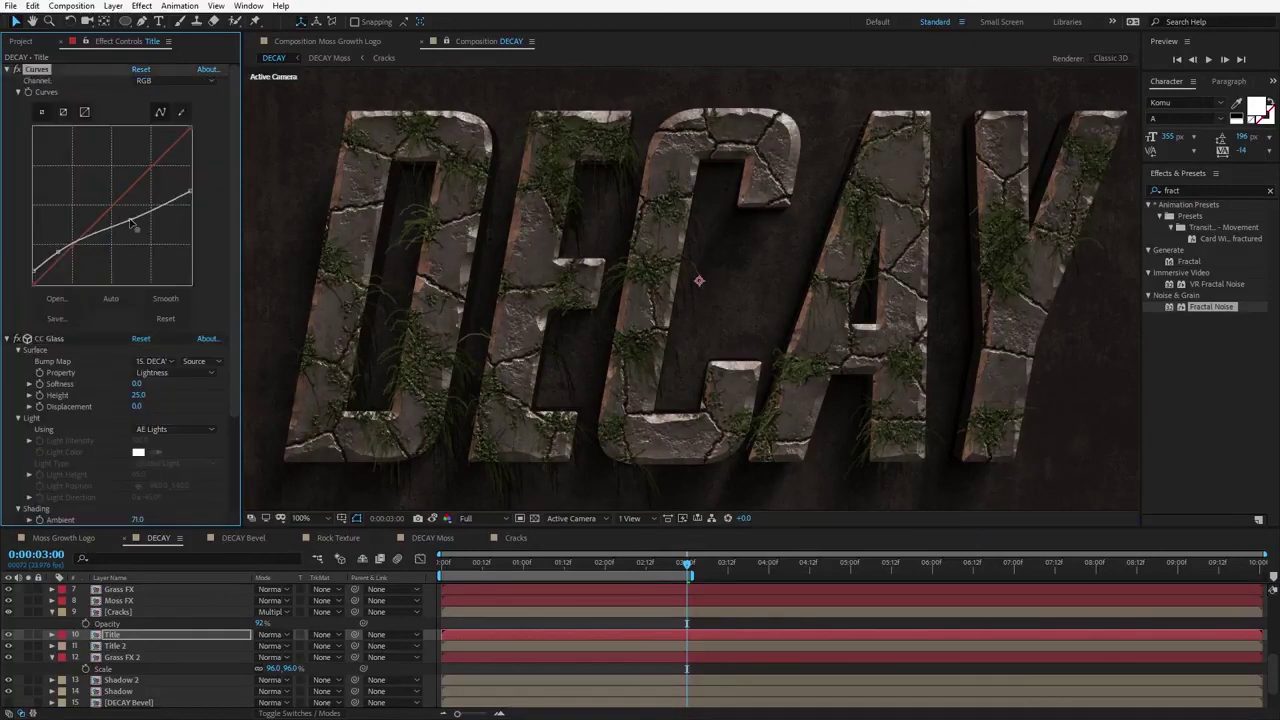
{"action": "left_click_drag", "start_coordinate": [58, 250], "coordinate": [66, 259]}
{"action": "scroll", "coordinate": [478, 291], "scroll_direction": "up", "scroll_amount": 1}
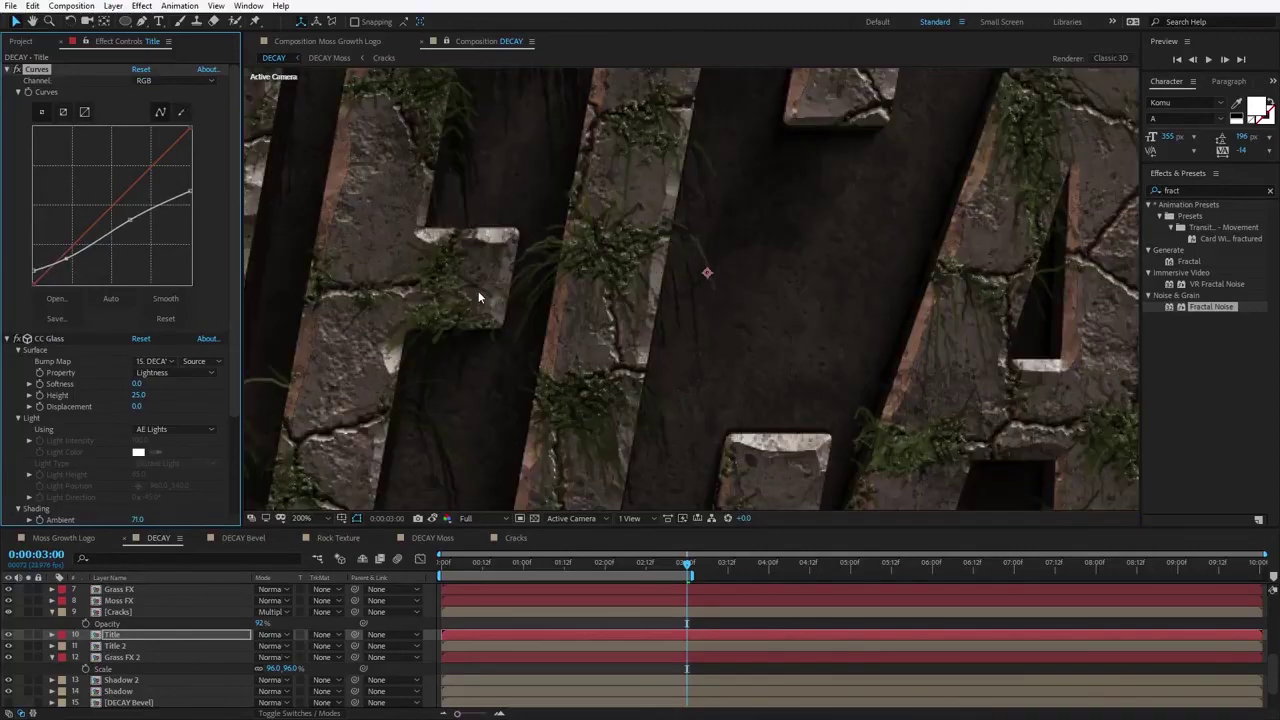
{"action": "scroll", "coordinate": [480, 287], "scroll_direction": "down", "scroll_amount": 1}
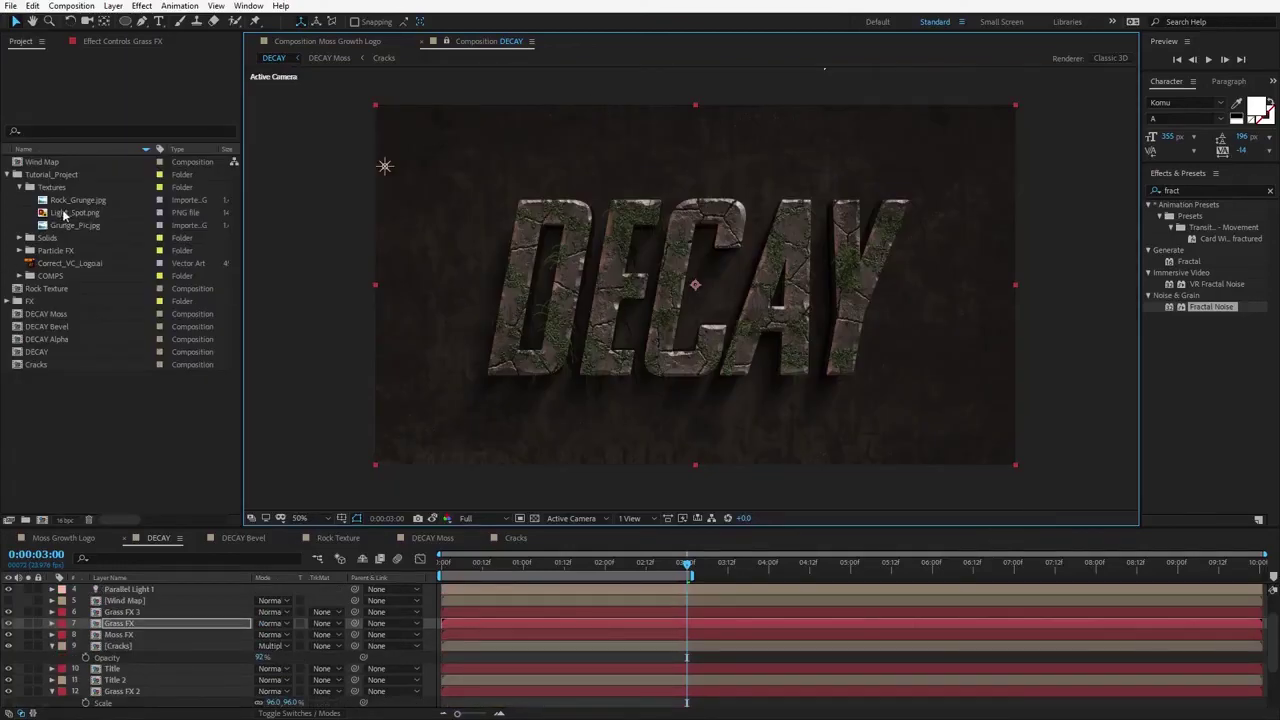
Step: Add Light_Spot.png as the top layer of the DECAY composition and set its blending mode to Screen
{"action": "left_click_drag", "start_coordinate": [70, 213], "coordinate": [717, 350]}
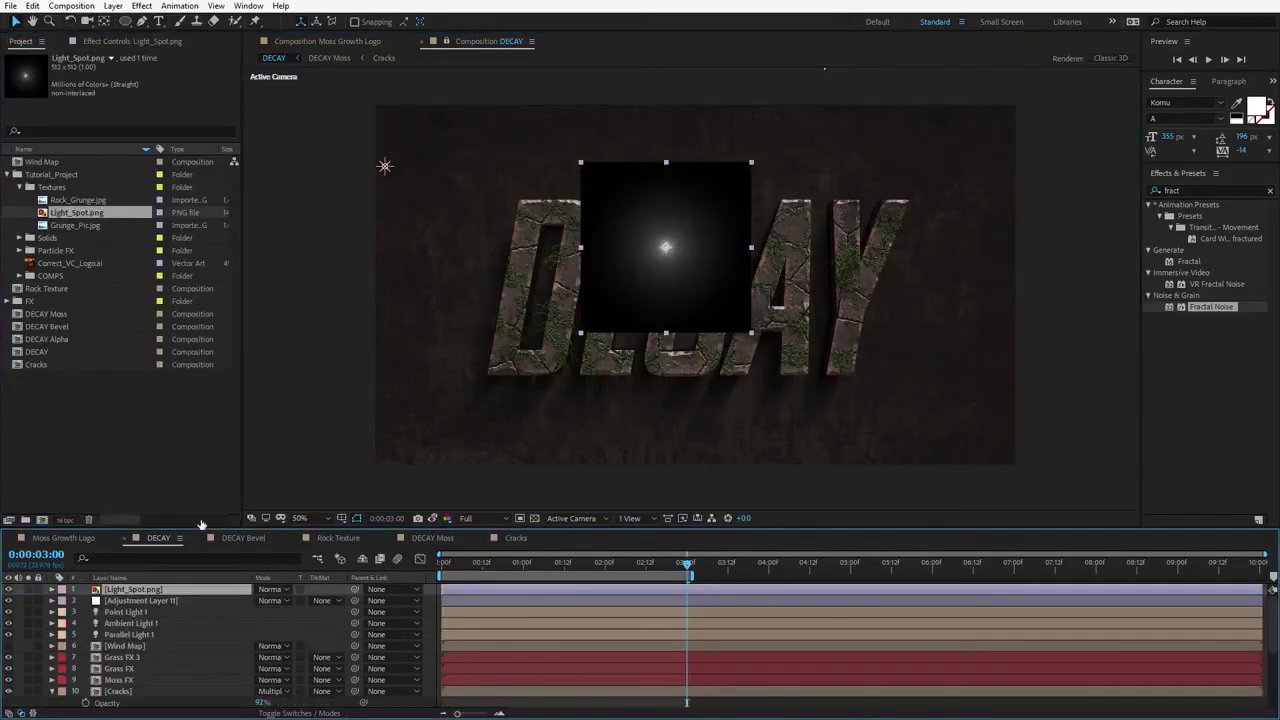
{"action": "left_click", "coordinate": [273, 589]}
{"action": "left_click", "coordinate": [305, 172]}
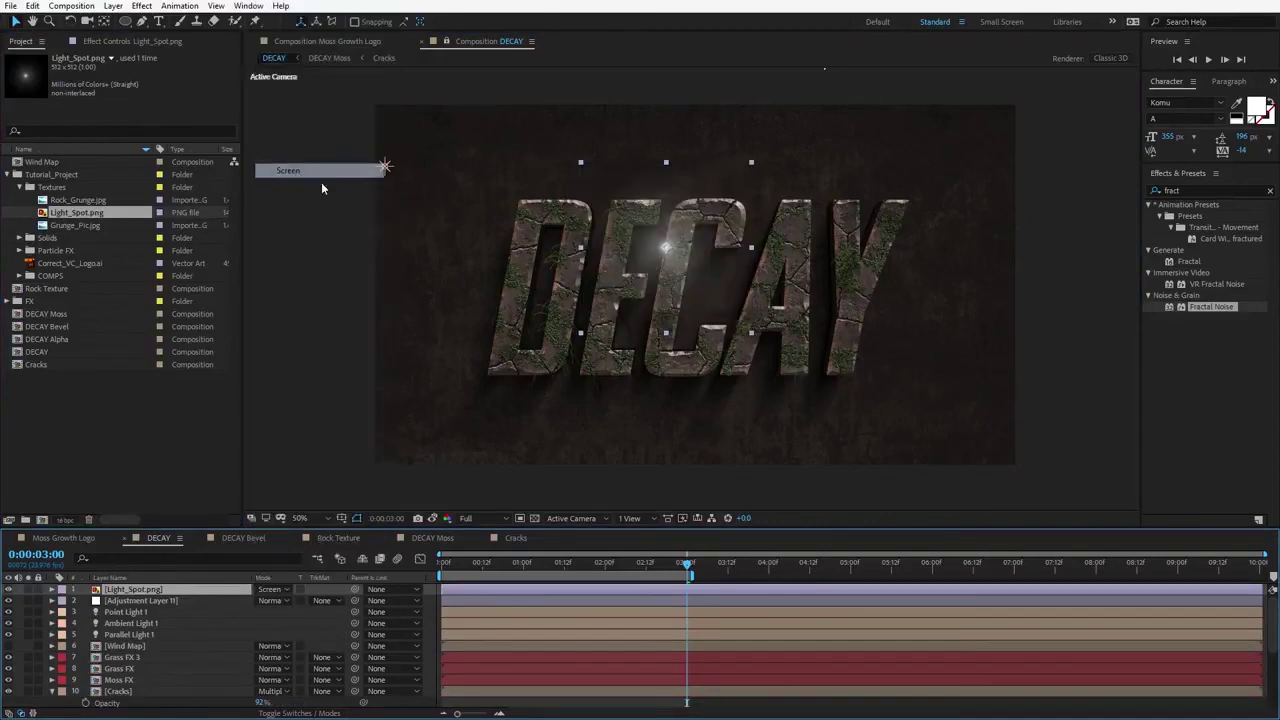
Step: Enlarge the light spot to about 374% and place its center at the frame's upper-left corner
{"action": "left_click_drag", "start_coordinate": [665, 255], "coordinate": [507, 175]}
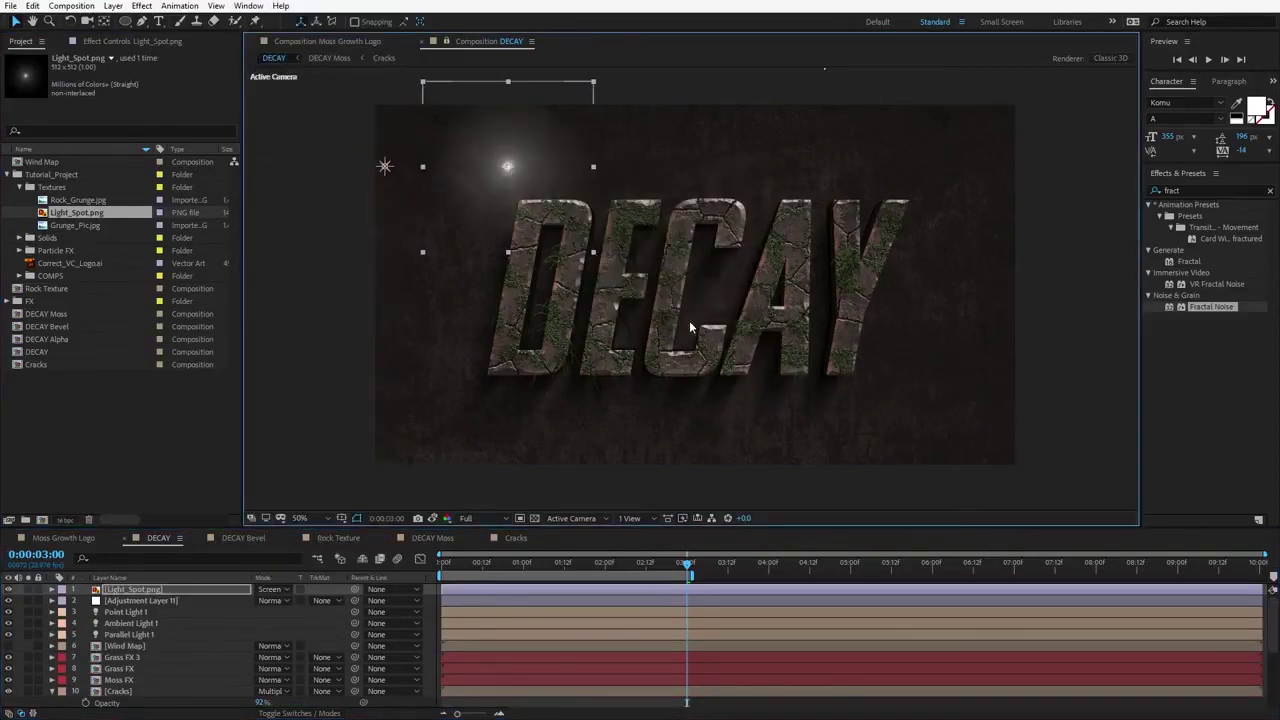
{"action": "left_click_drag", "start_coordinate": [593, 252], "coordinate": [922, 482]}
{"action": "left_click_drag", "start_coordinate": [672, 328], "coordinate": [540, 203]}
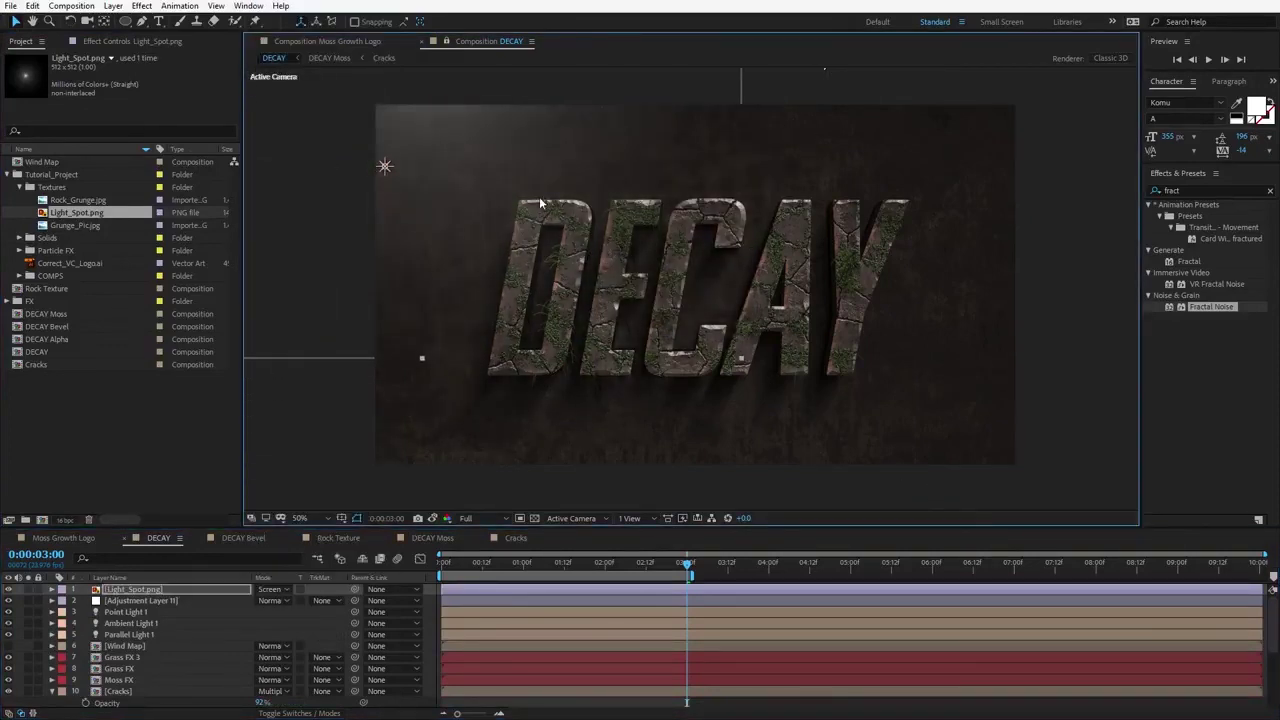
Step: Apply the Curves effect to the light spot and move its layer below Adjustment Layer 11
{"action": "left_click", "coordinate": [141, 5]}
{"action": "mouse_move", "coordinate": [197, 145]}
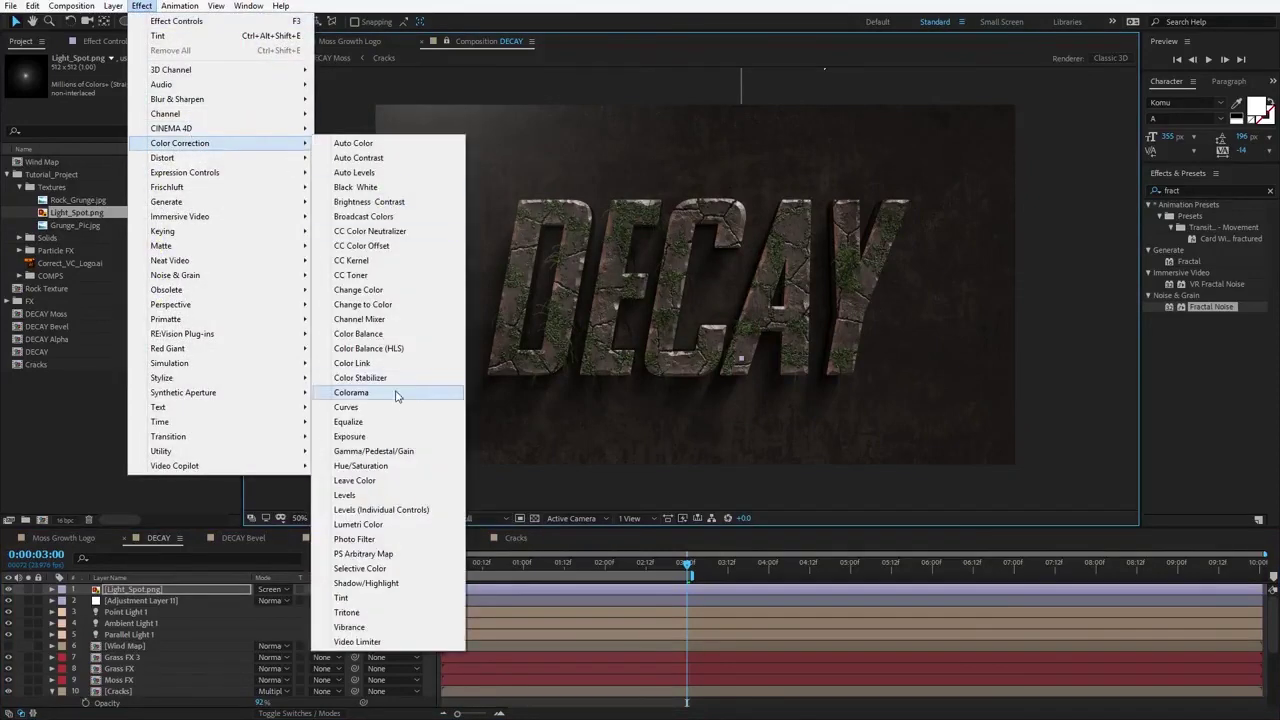
{"action": "left_click", "coordinate": [374, 410]}
{"action": "left_click_drag", "start_coordinate": [130, 590], "coordinate": [118, 606]}
Step: In the light spot's Curves, raise the RGB midtones, lower the RGB shadows, and raise the Red midtones slightly
{"action": "left_click_drag", "start_coordinate": [106, 209], "coordinate": [98, 190]}
{"action": "left_click_drag", "start_coordinate": [57, 256], "coordinate": [53, 265]}
{"action": "left_click", "coordinate": [164, 82]}
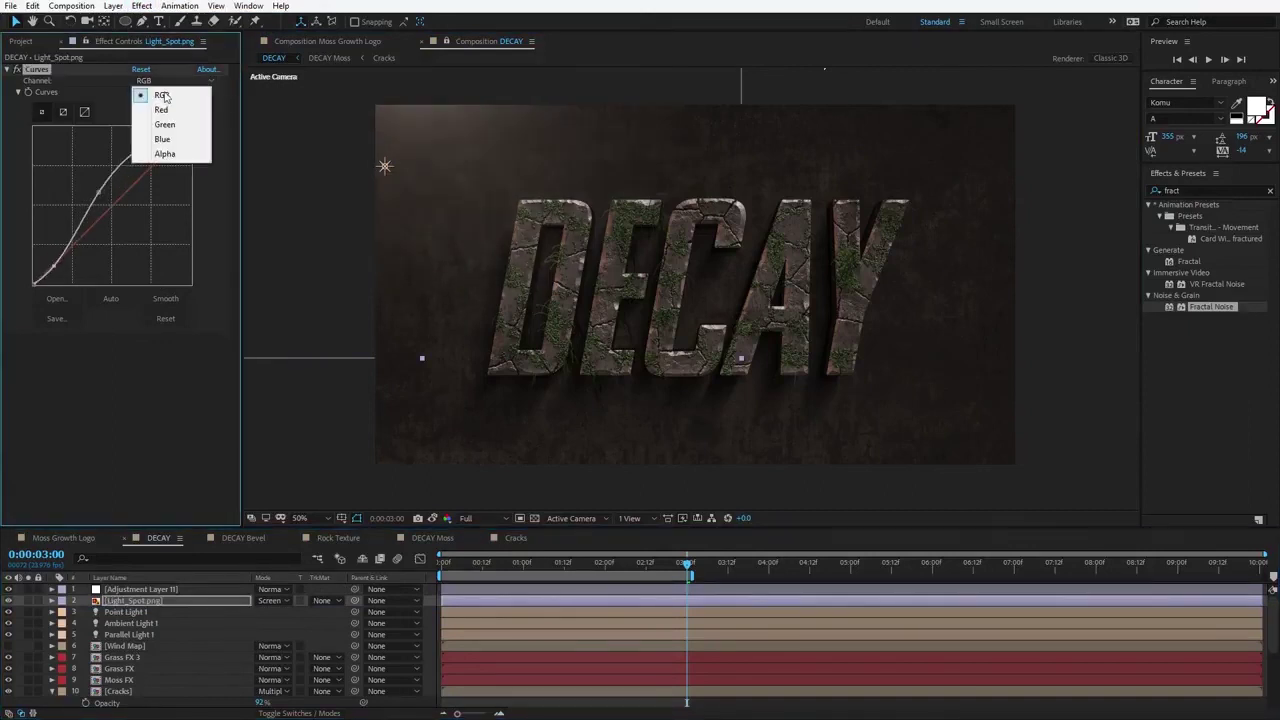
{"action": "left_click", "coordinate": [150, 104]}
{"action": "left_click_drag", "start_coordinate": [112, 210], "coordinate": [102, 207]}
Step: Set the light spot's scale to 680.2% and raise its Red curve midtones further
{"action": "key", "text": "s"}
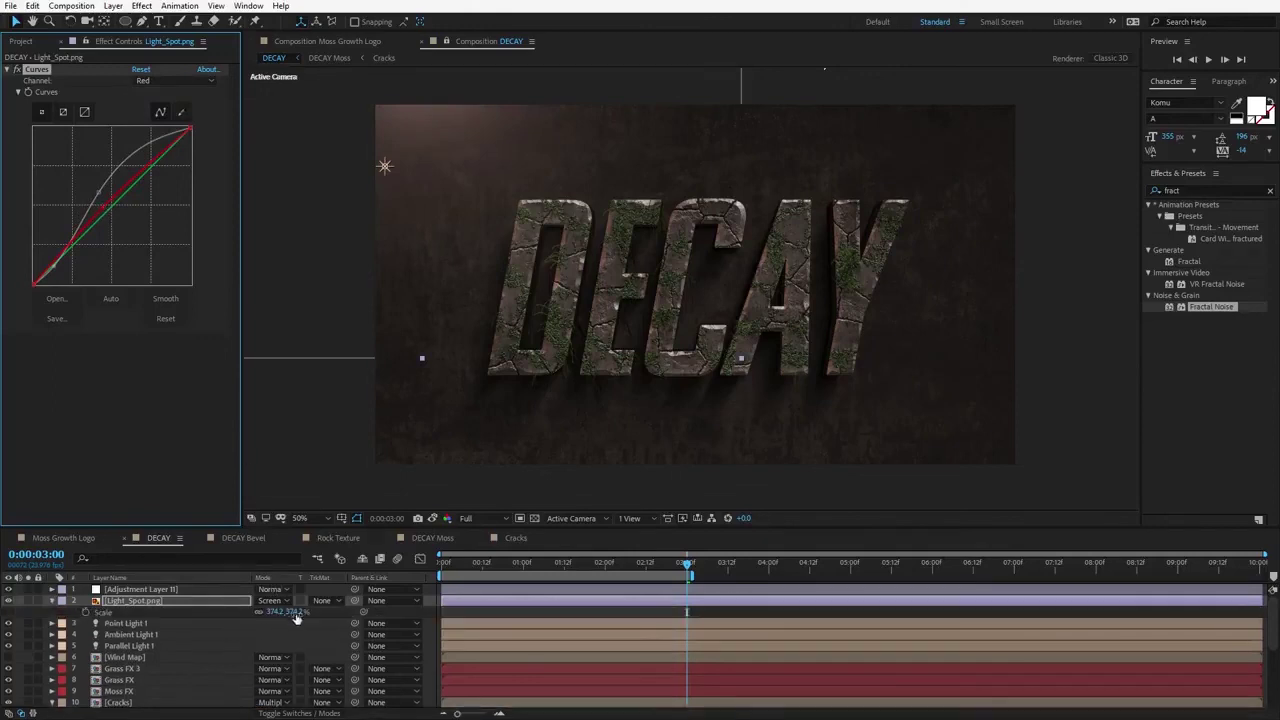
{"action": "left_click_drag", "start_coordinate": [290, 611], "coordinate": [500, 612]}
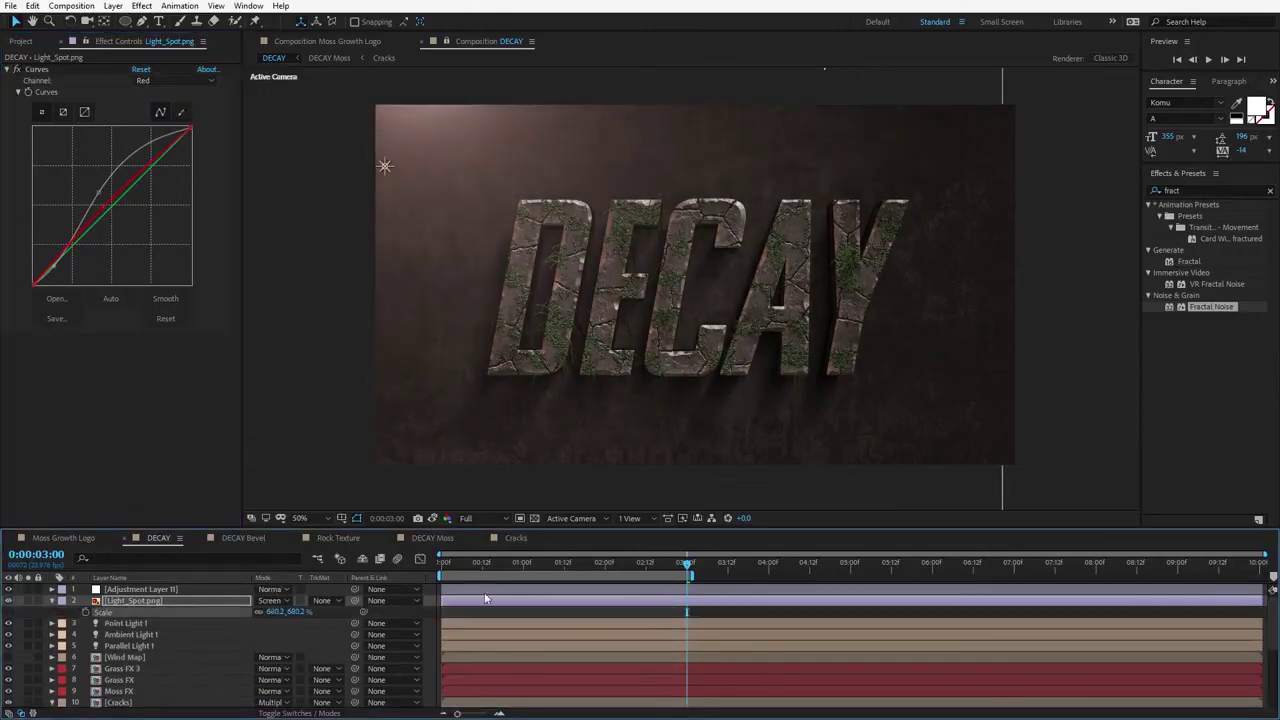
{"action": "left_click_drag", "start_coordinate": [102, 209], "coordinate": [100, 205]}
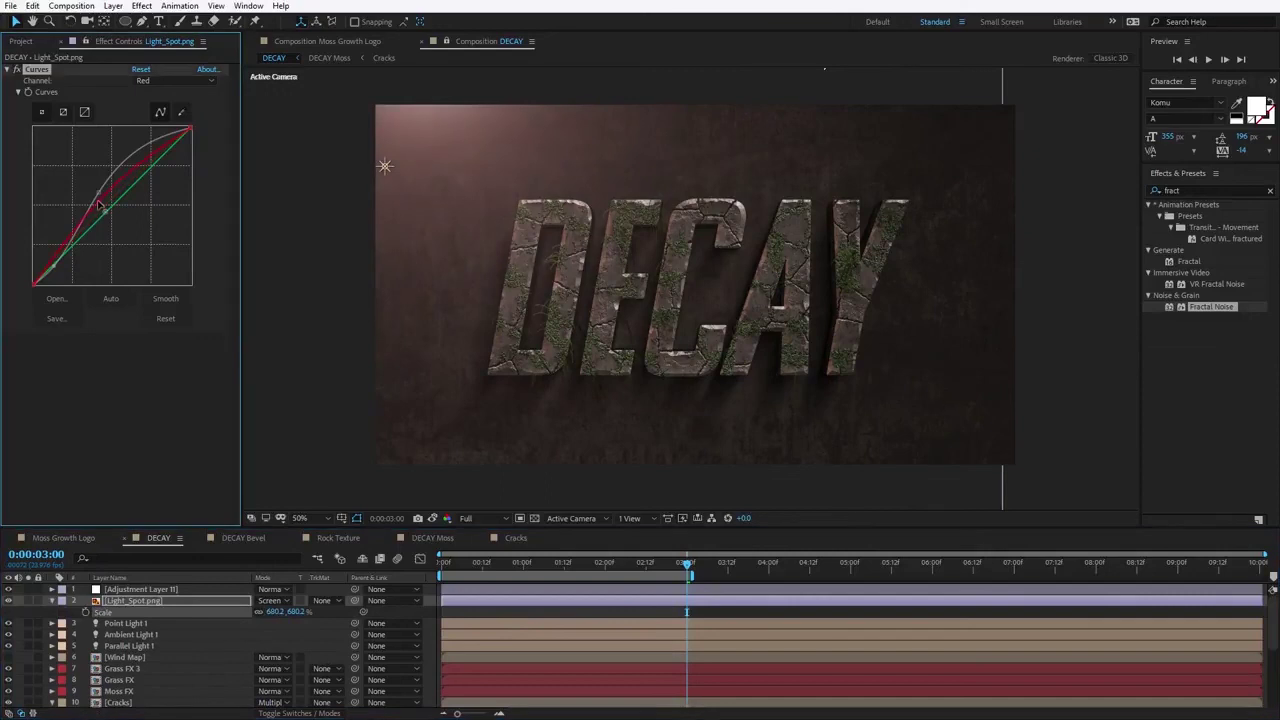
Step: Lower the Blue channel's midtones in the light spot's Curves to warm the glow
{"action": "left_click", "coordinate": [150, 80]}
{"action": "left_click", "coordinate": [160, 143]}
{"action": "left_click_drag", "start_coordinate": [87, 230], "coordinate": [95, 237]}
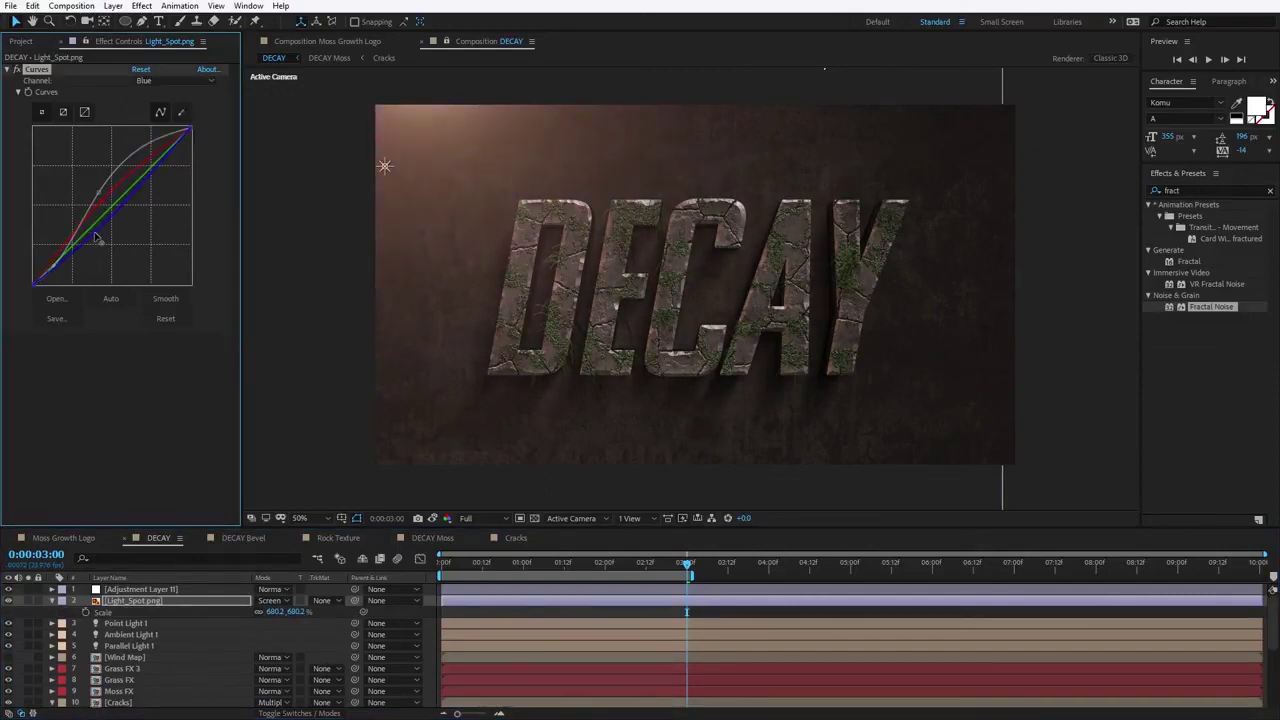